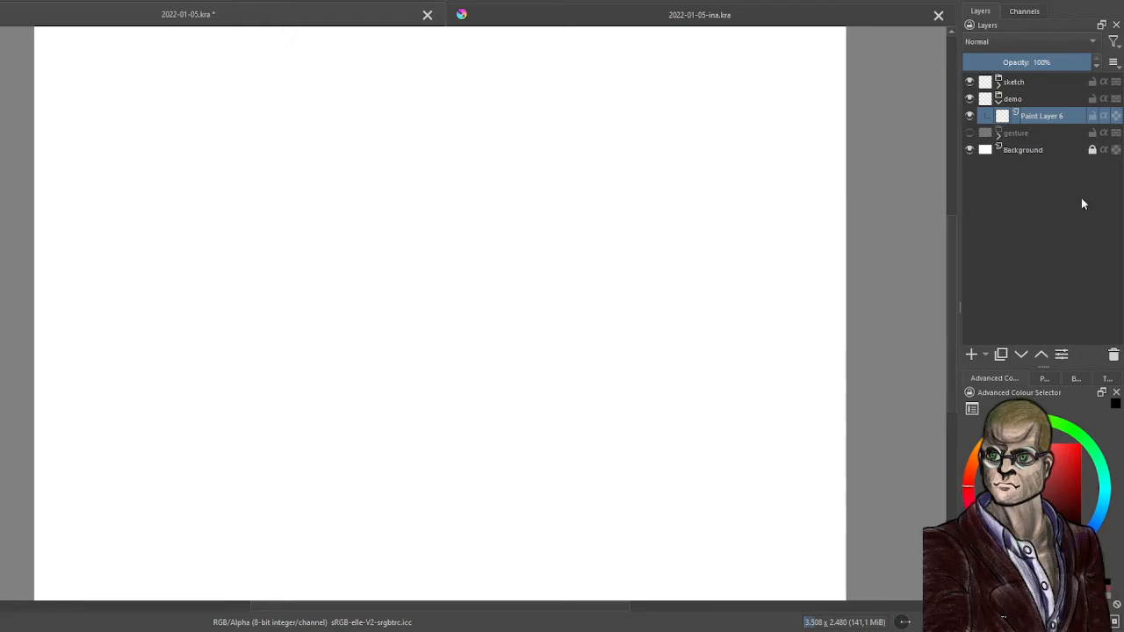
# Place two vanishing point assistants on the canvas, one near the right side and one near the left side
pyautogui.click(1108, 379)
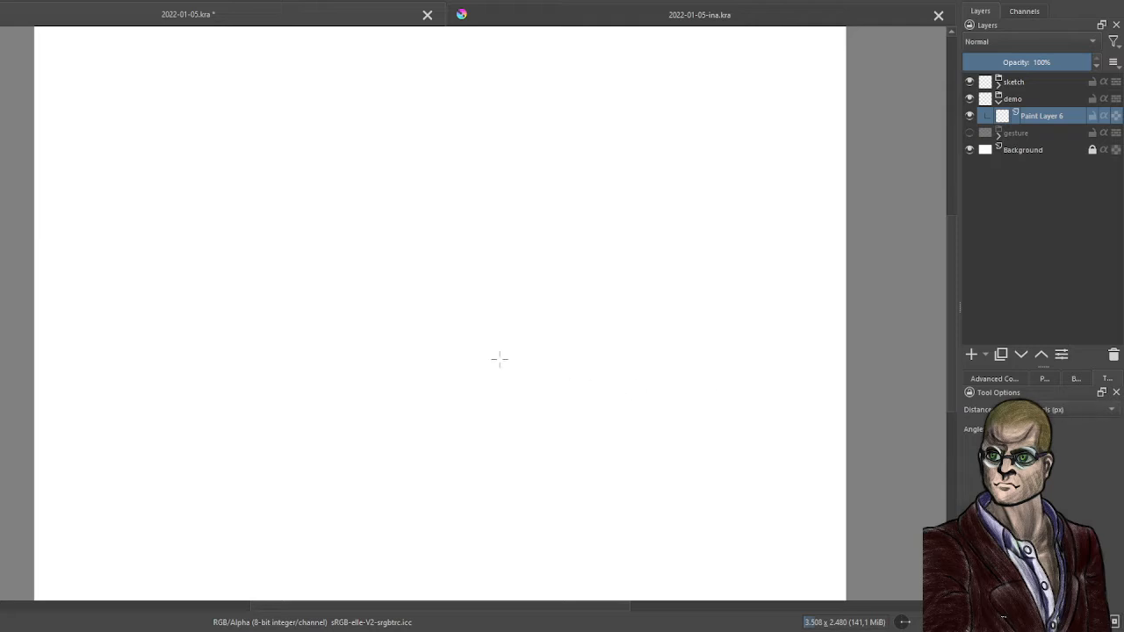
pyautogui.click(2, 367)
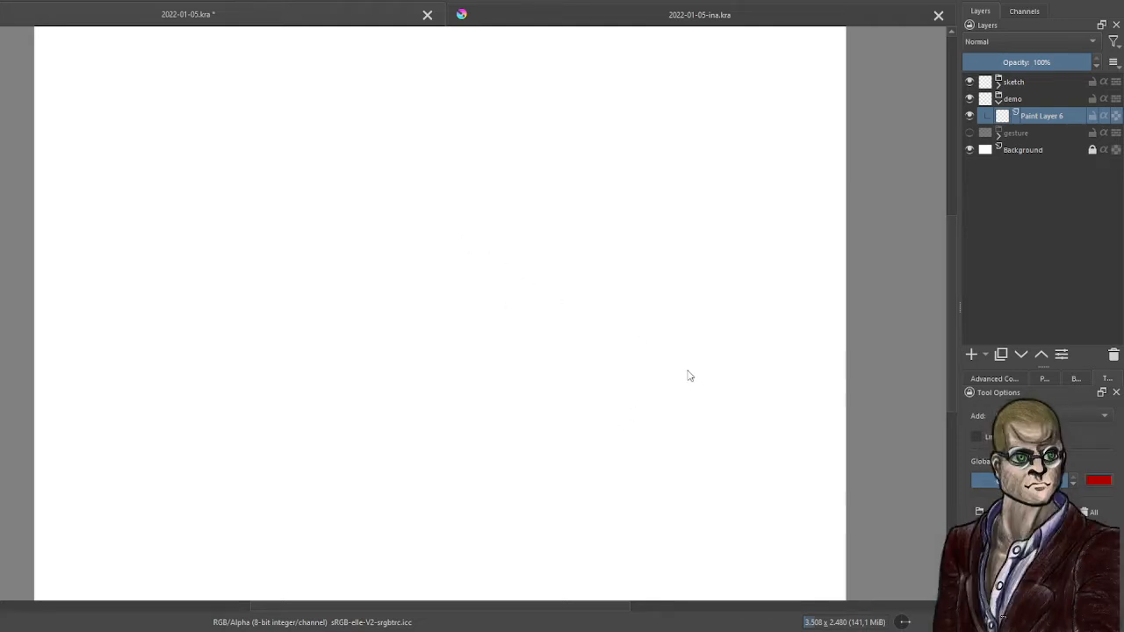
pyautogui.click(701, 284)
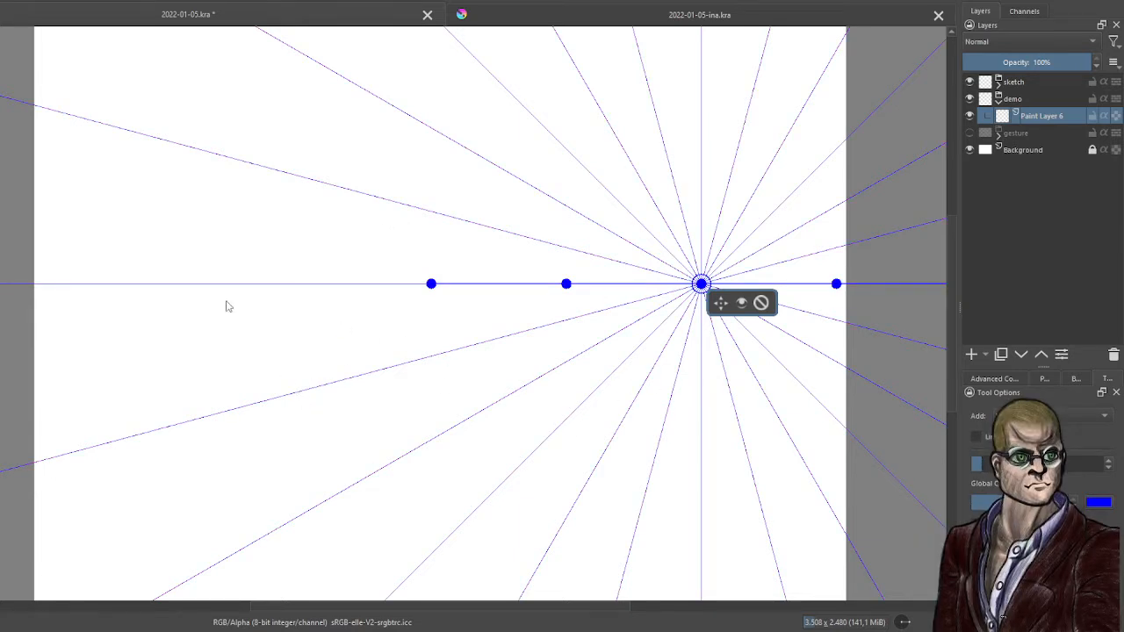
pyautogui.click(176, 256)
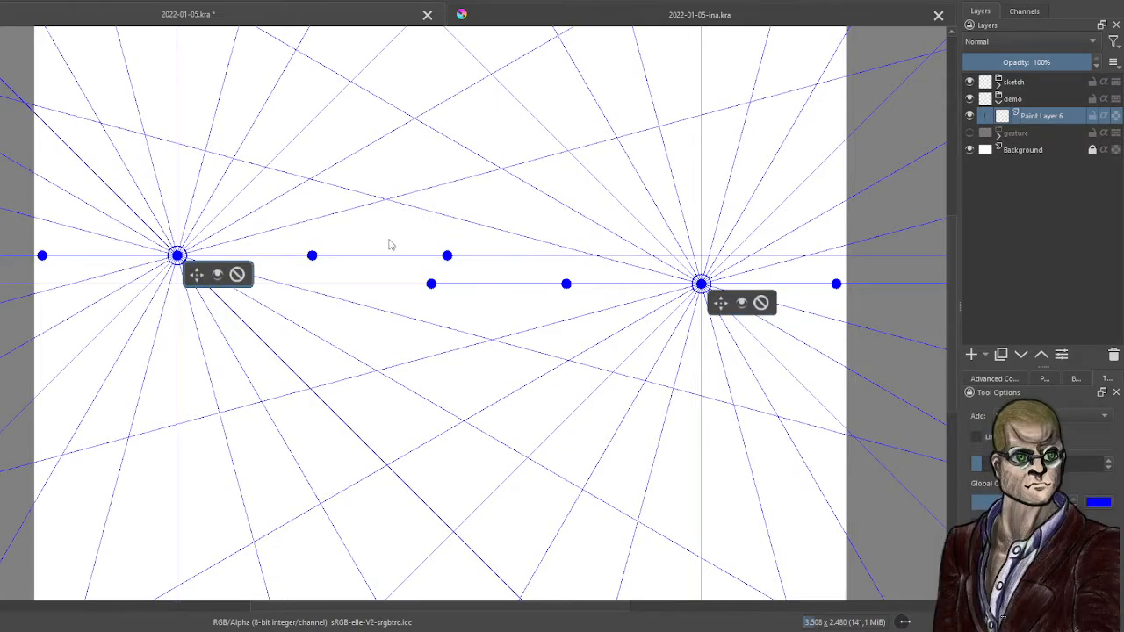
# Set the assistants' global colour to grey and move the left vanishing point level with the right one
pyautogui.click(601, 422)
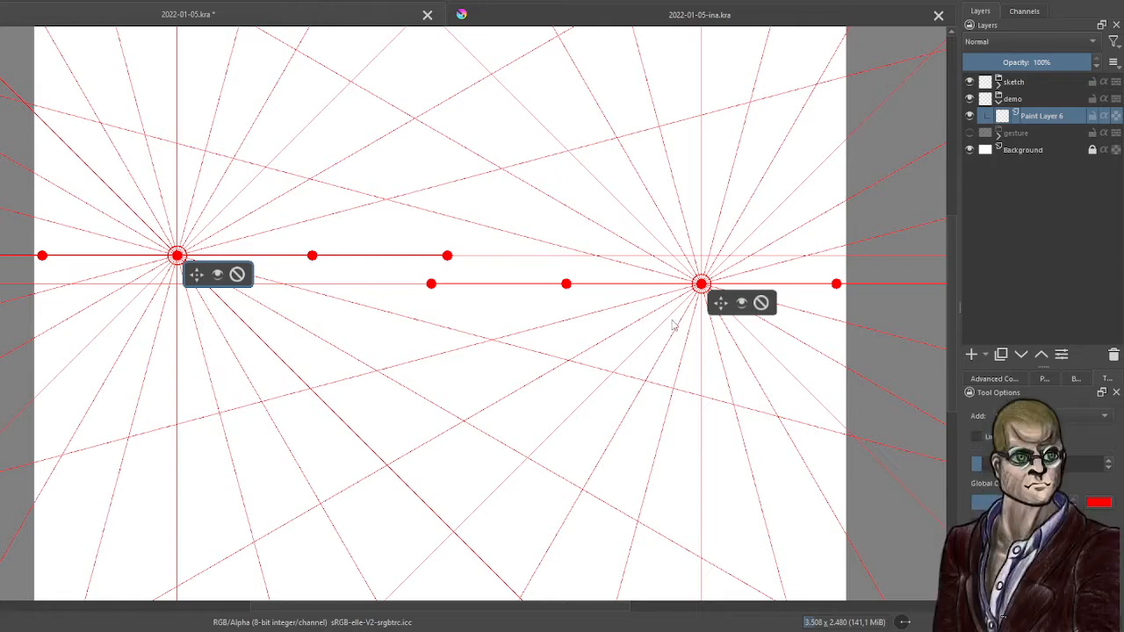
pyautogui.click(609, 426)
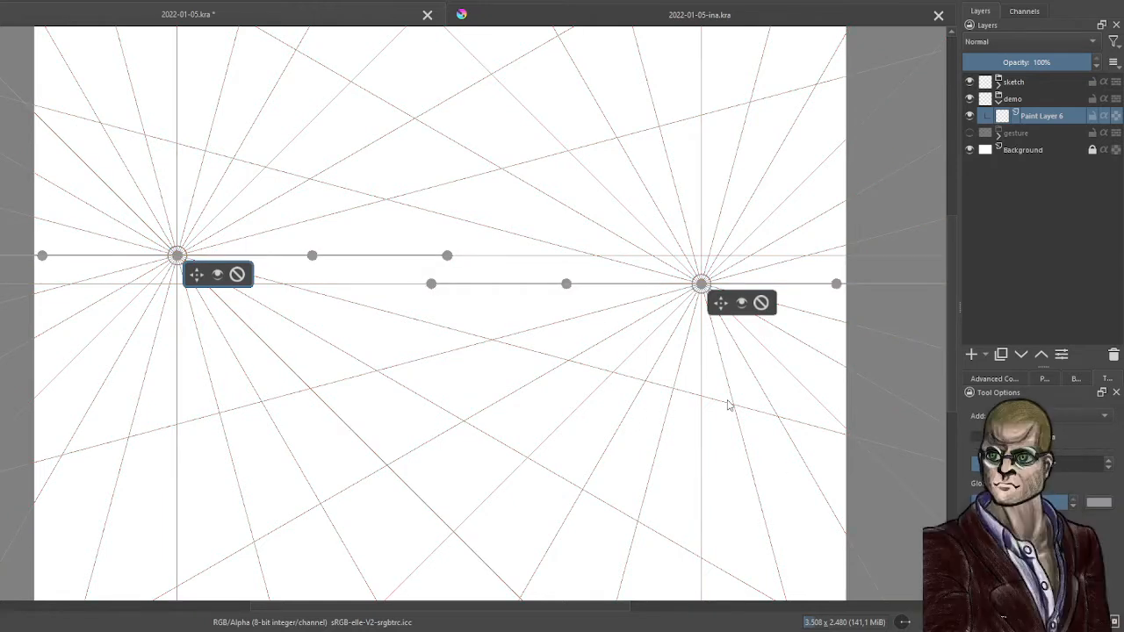
pyautogui.moveTo(176, 255); pyautogui.dragTo(176, 283)
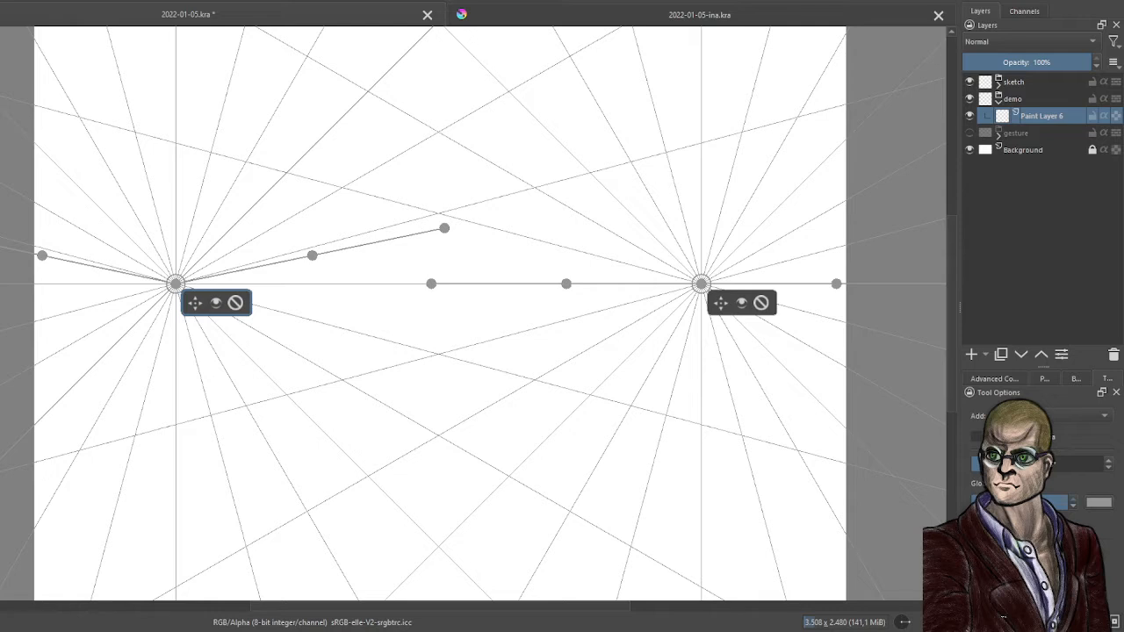
# With a dark blue freehand brush, mark the four bottom corners of a box with small crosses where guide lines intersect
pyautogui.press('b')
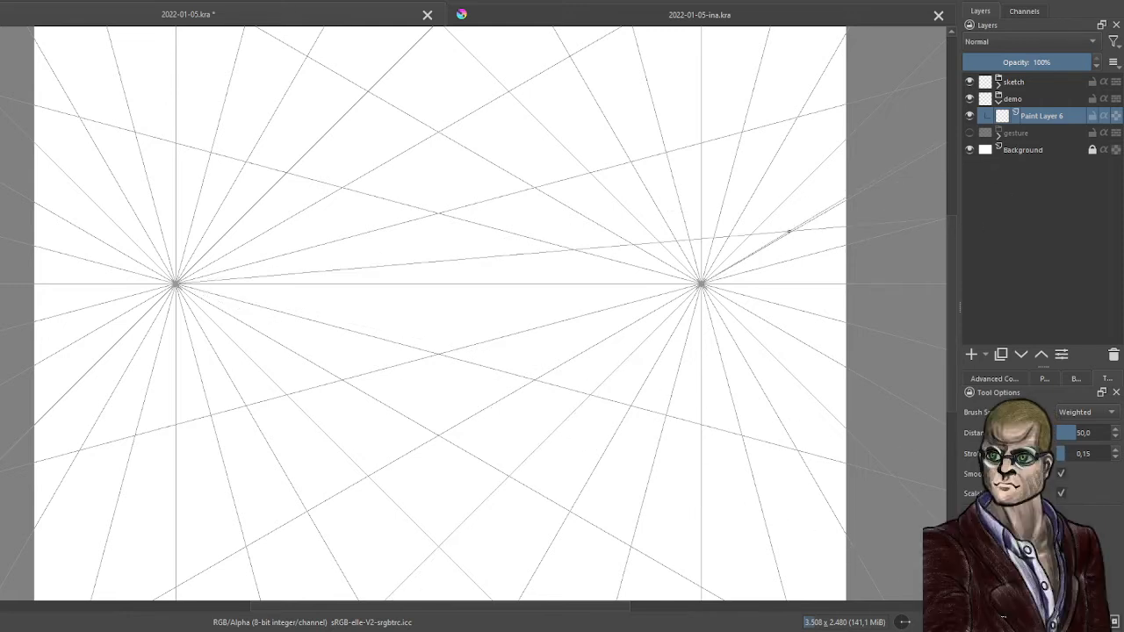
pyautogui.click(1044, 378)
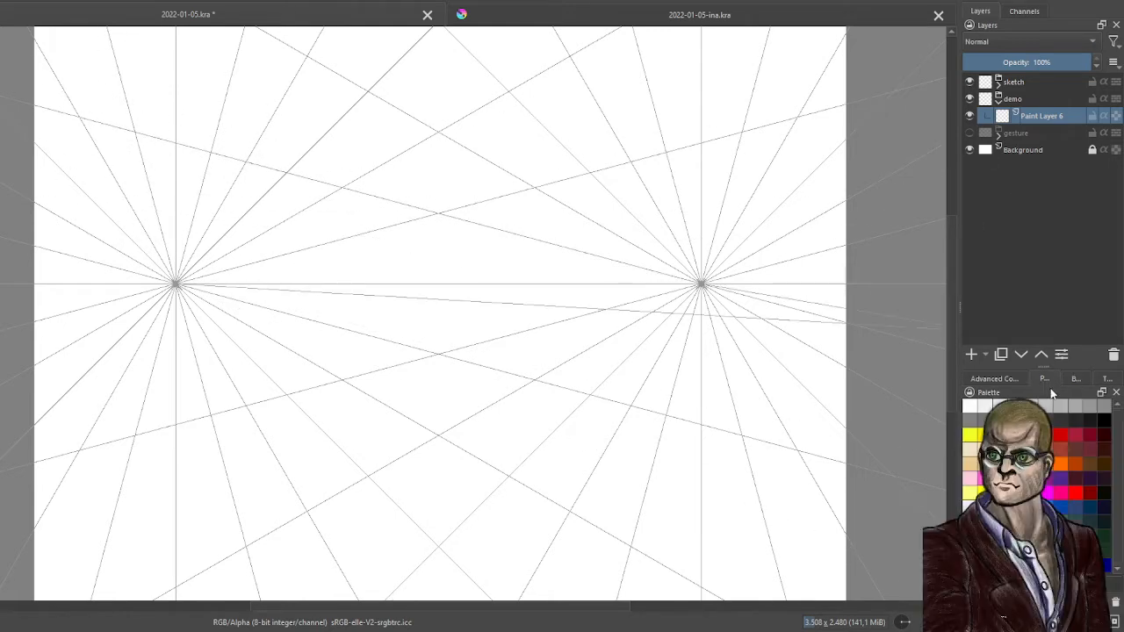
pyautogui.click(1001, 379)
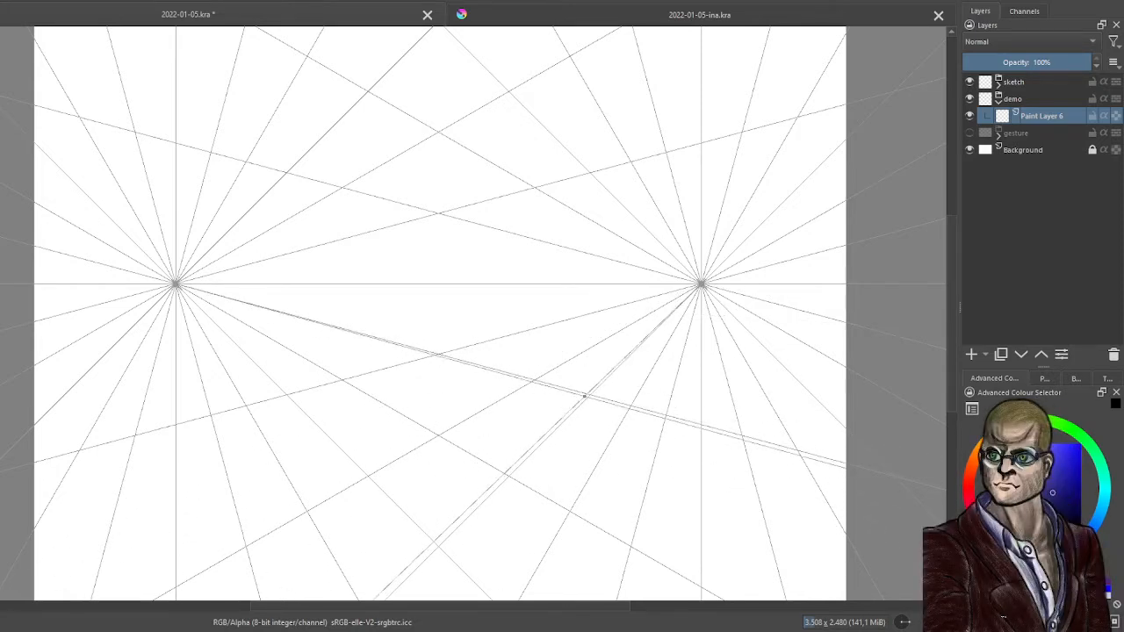
pyautogui.moveTo(590, 390)
pyautogui.mouseDown()
pyautogui.moveTo(592, 404)
pyautogui.moveTo(599, 394)
pyautogui.mouseUp()
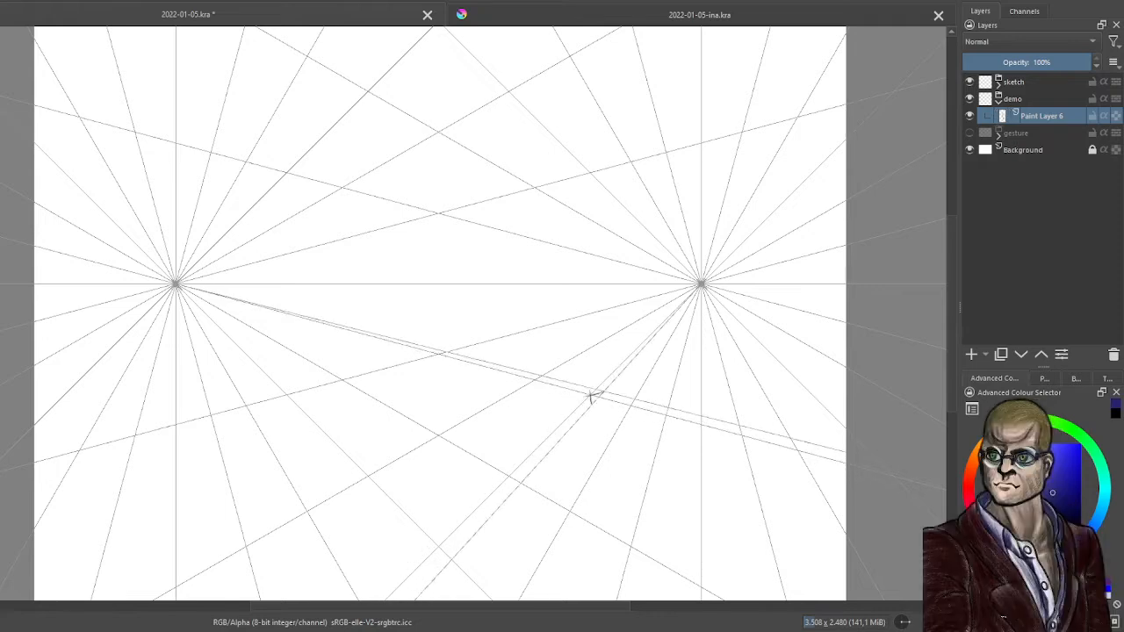
pyautogui.moveTo(438, 540)
pyautogui.mouseDown()
pyautogui.moveTo(440, 554)
pyautogui.moveTo(448, 546)
pyautogui.mouseUp()
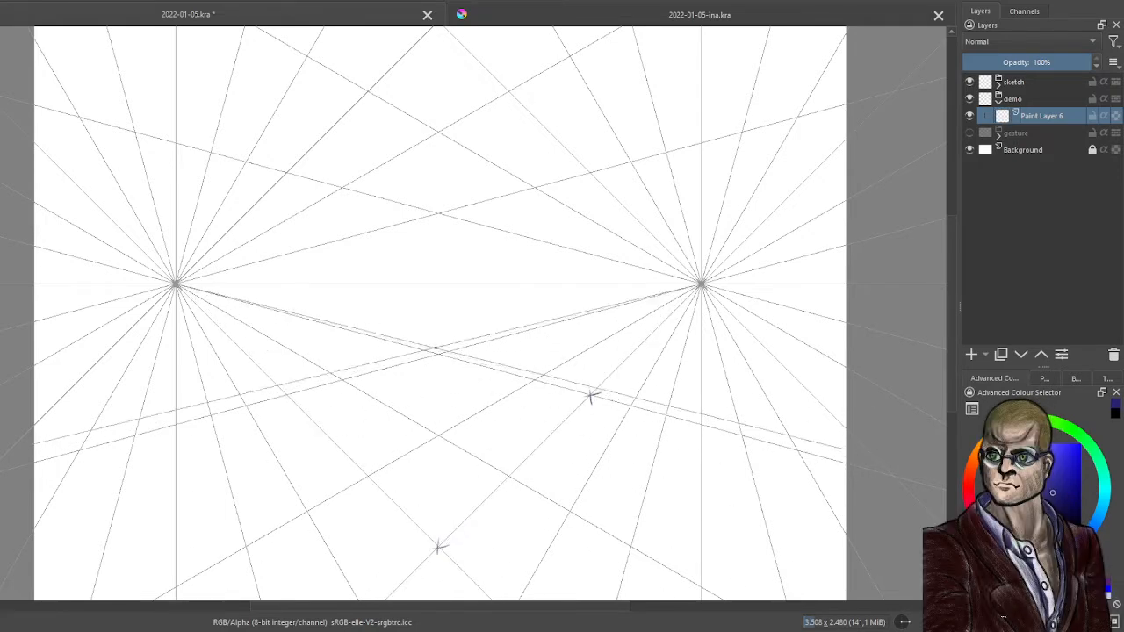
pyautogui.moveTo(438, 352)
pyautogui.mouseDown()
pyautogui.moveTo(438, 363)
pyautogui.moveTo(448, 355)
pyautogui.mouseUp()
pyautogui.moveTo(288, 390)
pyautogui.mouseDown()
pyautogui.moveTo(286, 405)
pyautogui.moveTo(300, 397)
pyautogui.mouseUp()
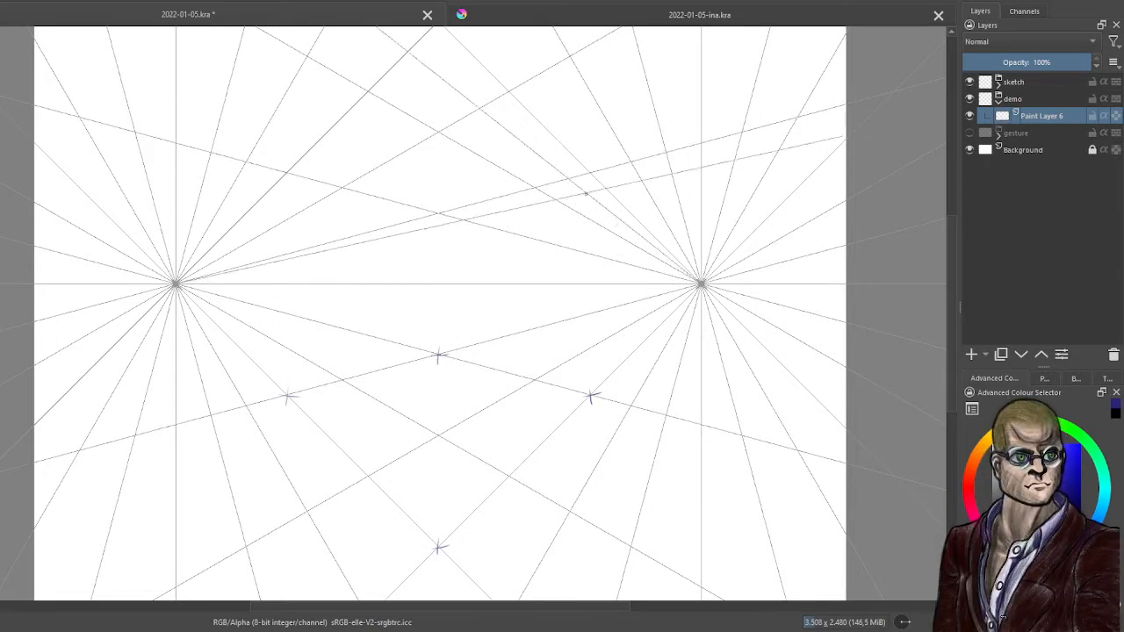
# Mark the box's upper corners with small crosses at the guide-line intersections above the horizon
pyautogui.moveTo(592, 169)
pyautogui.mouseDown()
pyautogui.moveTo(590, 182)
pyautogui.moveTo(602, 173)
pyautogui.mouseUp()
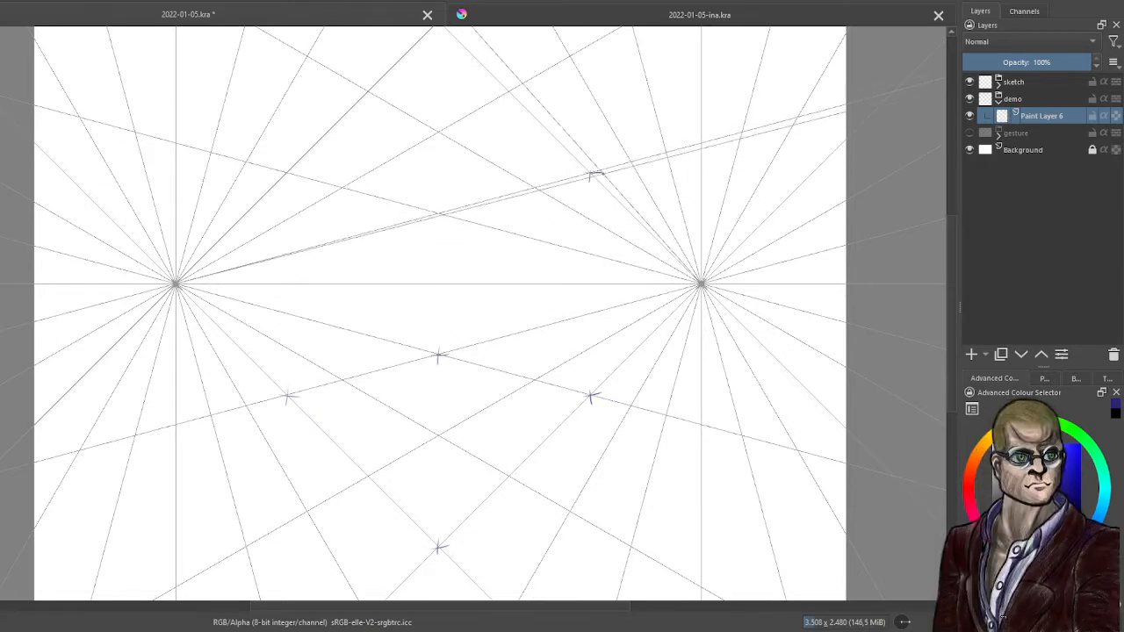
pyautogui.moveTo(440, 208)
pyautogui.mouseDown()
pyautogui.moveTo(440, 223)
pyautogui.moveTo(451, 211)
pyautogui.mouseUp()
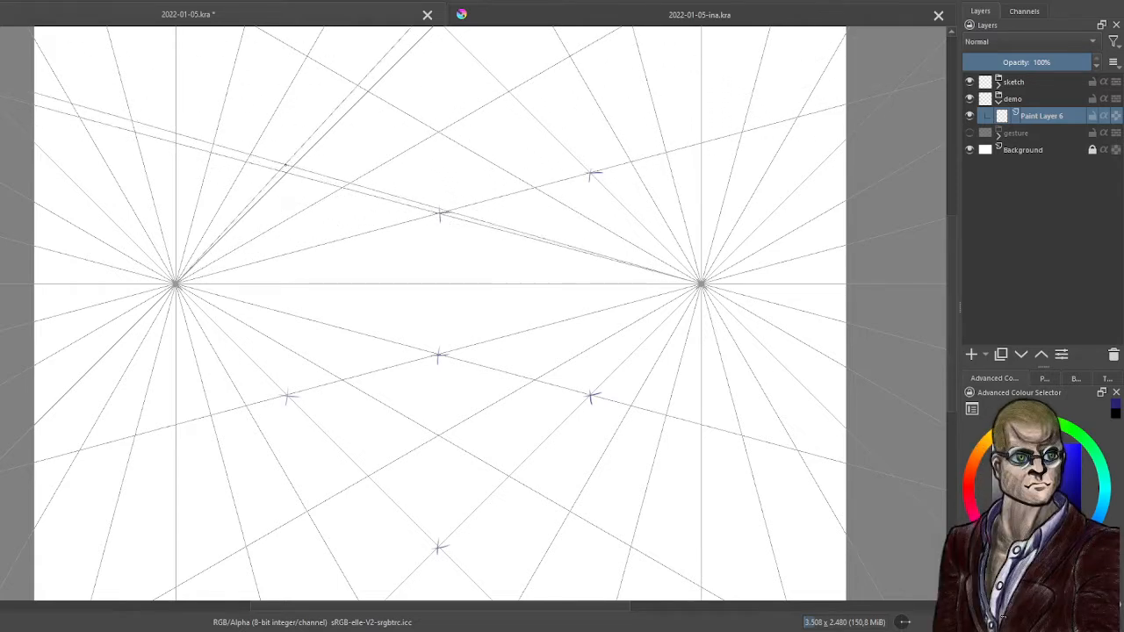
pyautogui.moveTo(288, 166); pyautogui.dragTo(289, 180)
pyautogui.moveTo(281, 173); pyautogui.dragTo(298, 171)
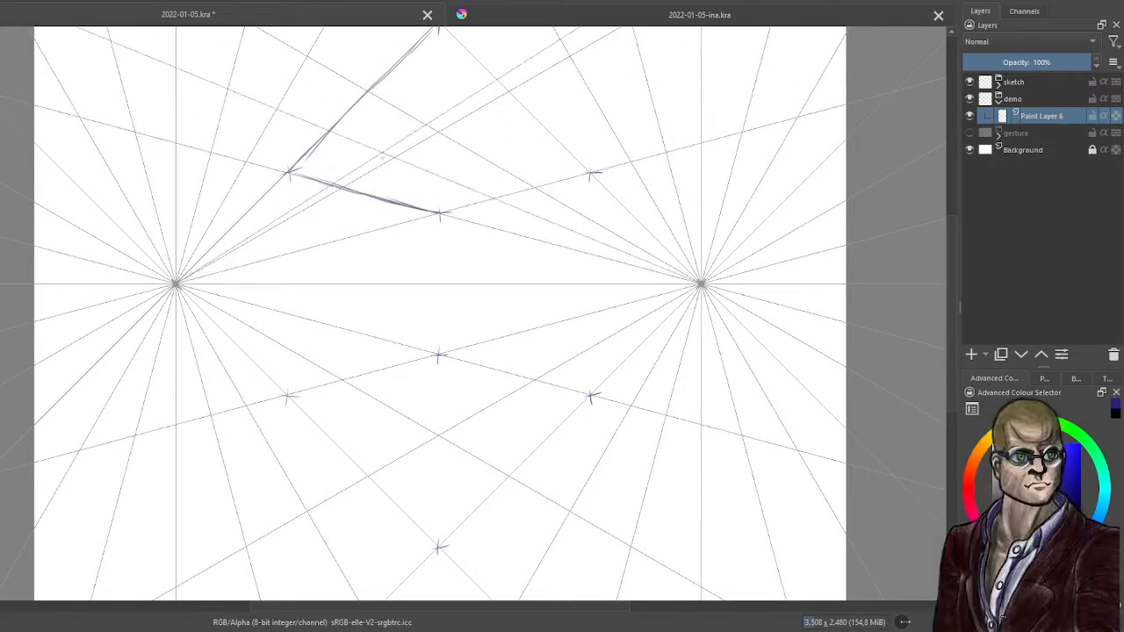
# Sketch the edges of the box's top face and the back, right and left vertical edges between the corner marks
pyautogui.moveTo(448, 30); pyautogui.dragTo(545, 129)
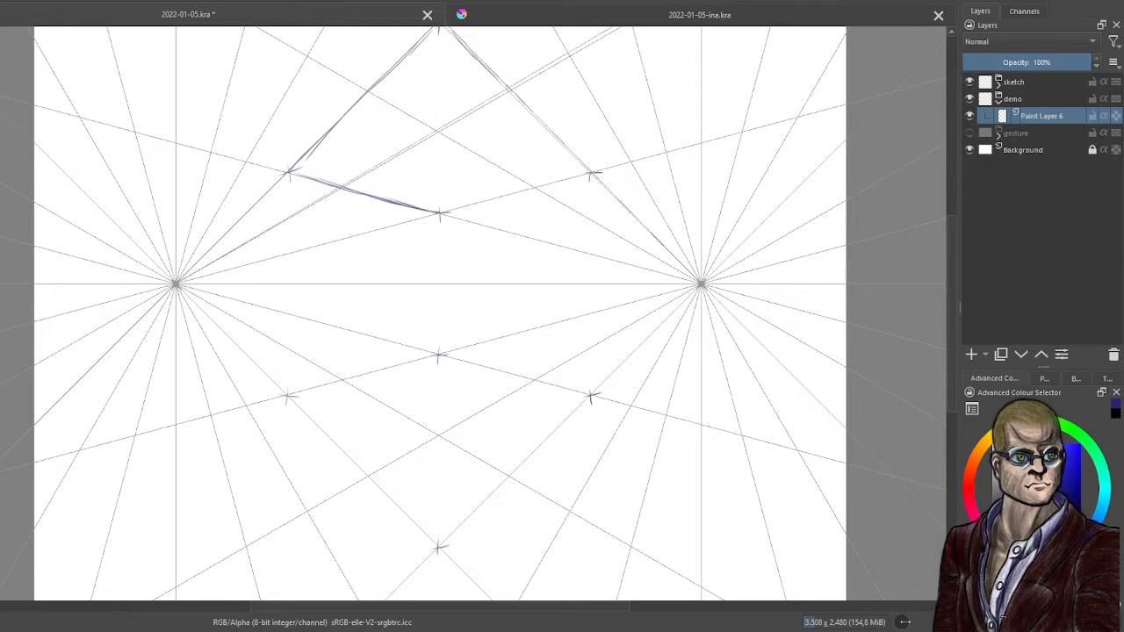
pyautogui.moveTo(505, 86); pyautogui.dragTo(593, 172)
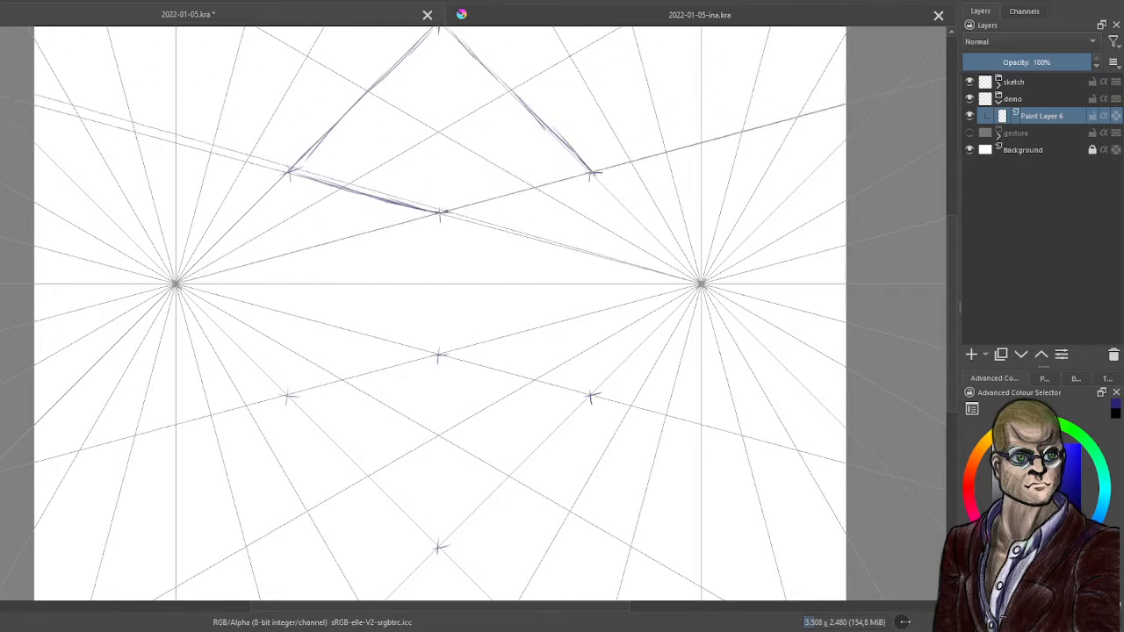
pyautogui.moveTo(439, 212)
pyautogui.mouseDown()
pyautogui.moveTo(593, 172)
pyautogui.moveTo(589, 391)
pyautogui.mouseUp()
pyautogui.moveTo(440, 215); pyautogui.dragTo(442, 356)
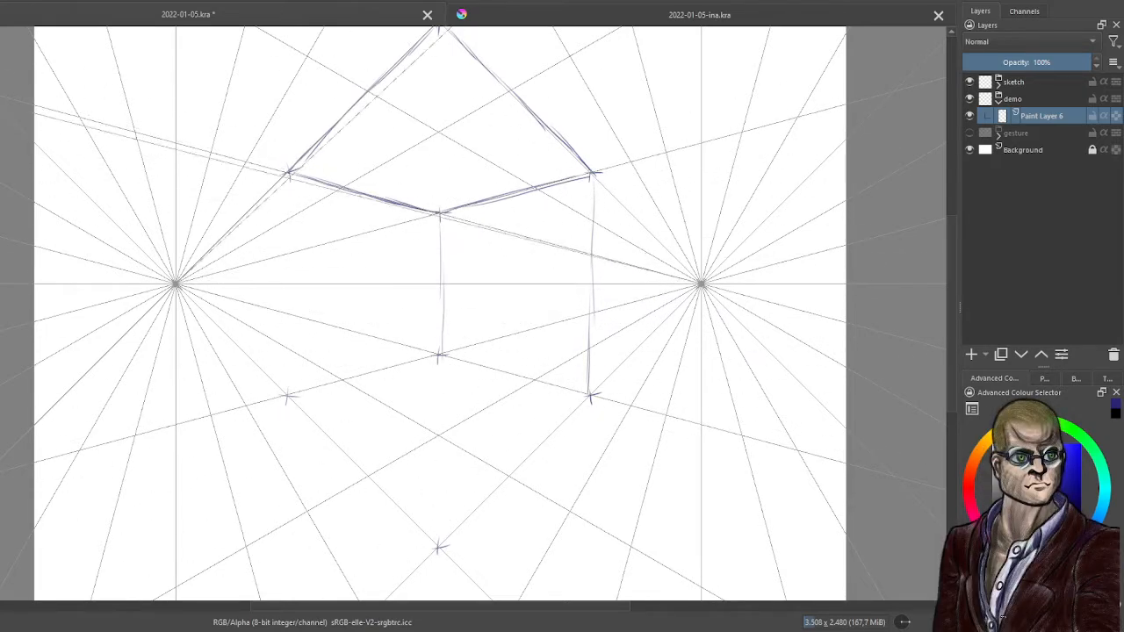
pyautogui.moveTo(289, 174); pyautogui.dragTo(285, 333)
# Sketch the edges of the box's bottom face and the long vertical edge joining its nearest top and bottom corners
pyautogui.moveTo(286, 264)
pyautogui.mouseDown()
pyautogui.moveTo(288, 393)
pyautogui.moveTo(438, 546)
pyautogui.moveTo(571, 431)
pyautogui.moveTo(536, 448)
pyautogui.moveTo(456, 528)
pyautogui.mouseUp()
pyautogui.moveTo(563, 421); pyautogui.dragTo(446, 540)
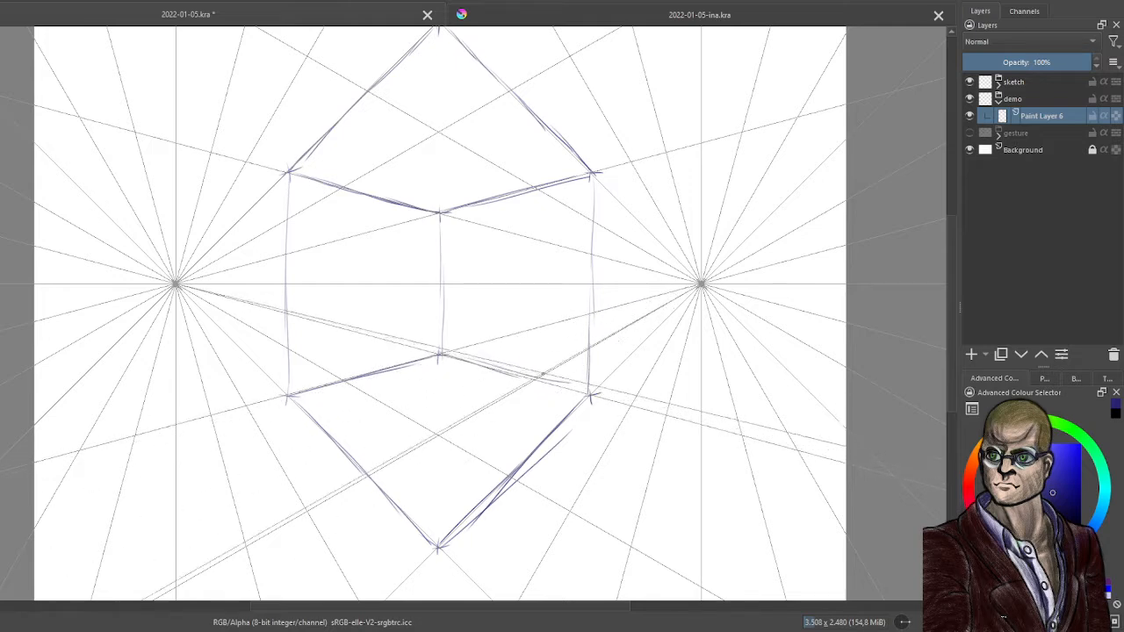
pyautogui.moveTo(448, 355); pyautogui.dragTo(549, 379)
pyautogui.moveTo(453, 356); pyautogui.dragTo(562, 384)
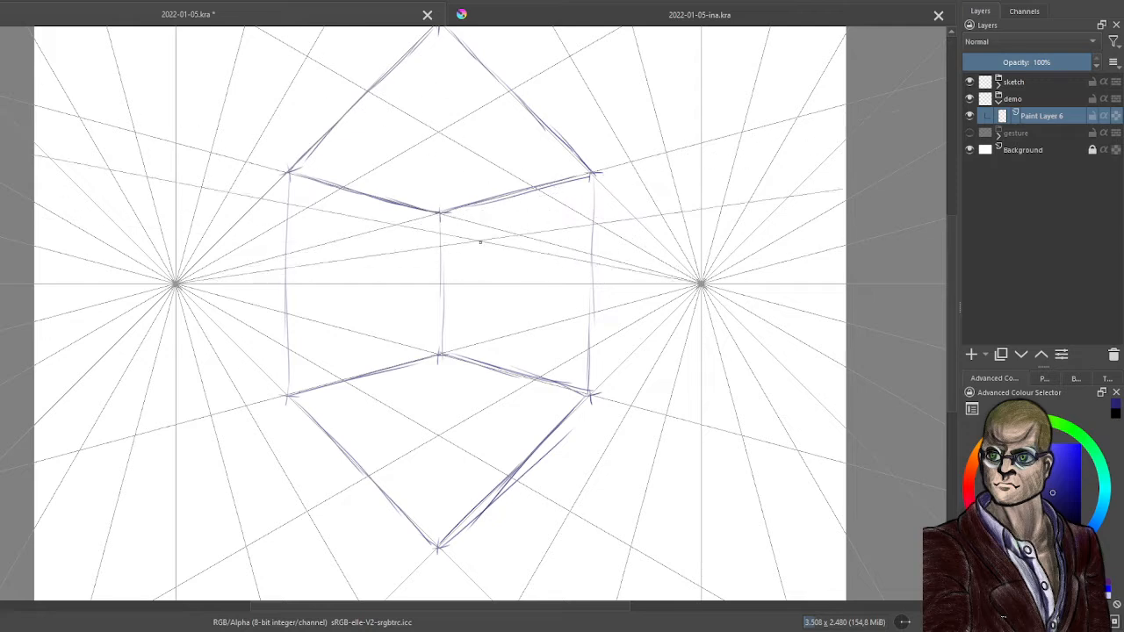
pyautogui.moveTo(439, 28); pyautogui.dragTo(446, 367)
pyautogui.moveTo(442, 237); pyautogui.dragTo(437, 546)
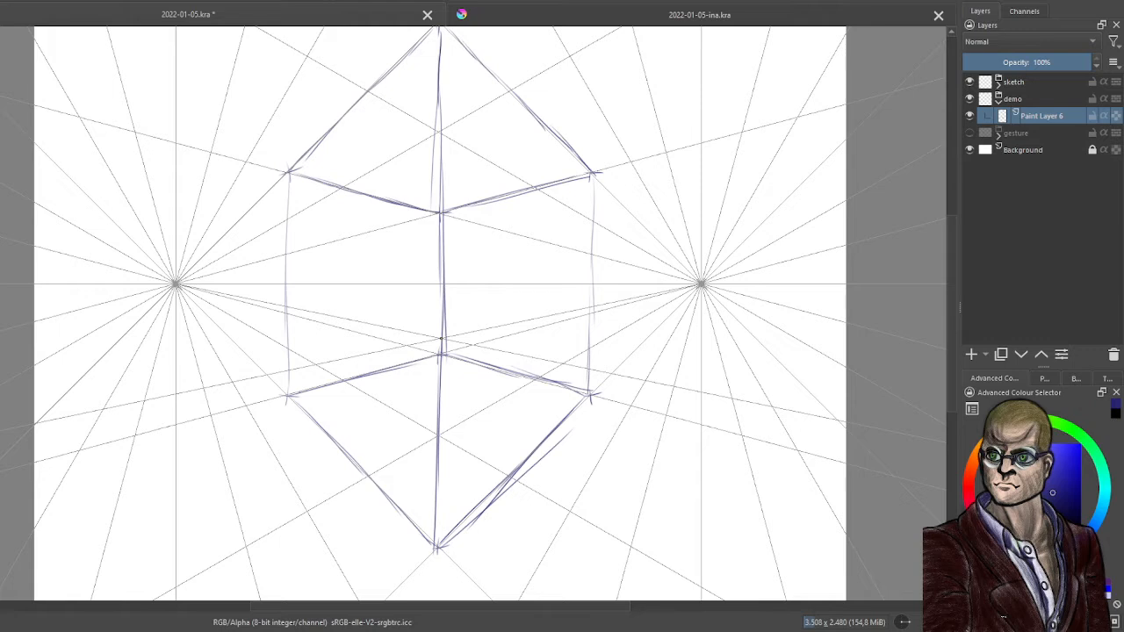
# Try sketching an ellipse inside the box's top face on a new paint layer
pyautogui.click(972, 353)
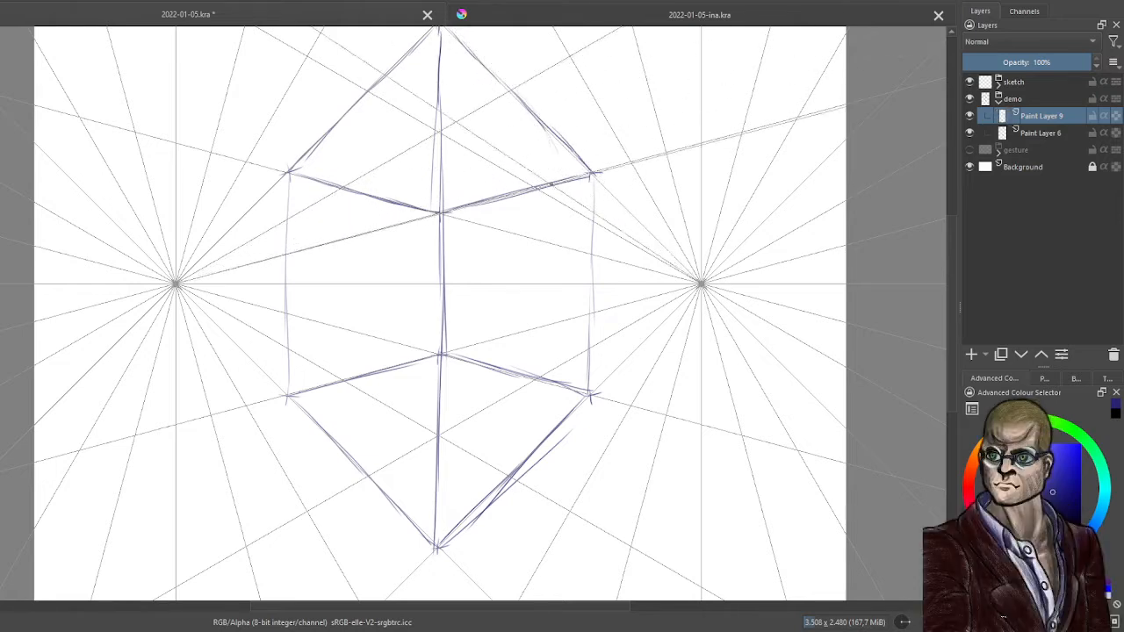
pyautogui.moveTo(517, 90)
pyautogui.mouseDown()
pyautogui.moveTo(551, 157)
pyautogui.moveTo(538, 187)
pyautogui.mouseUp()
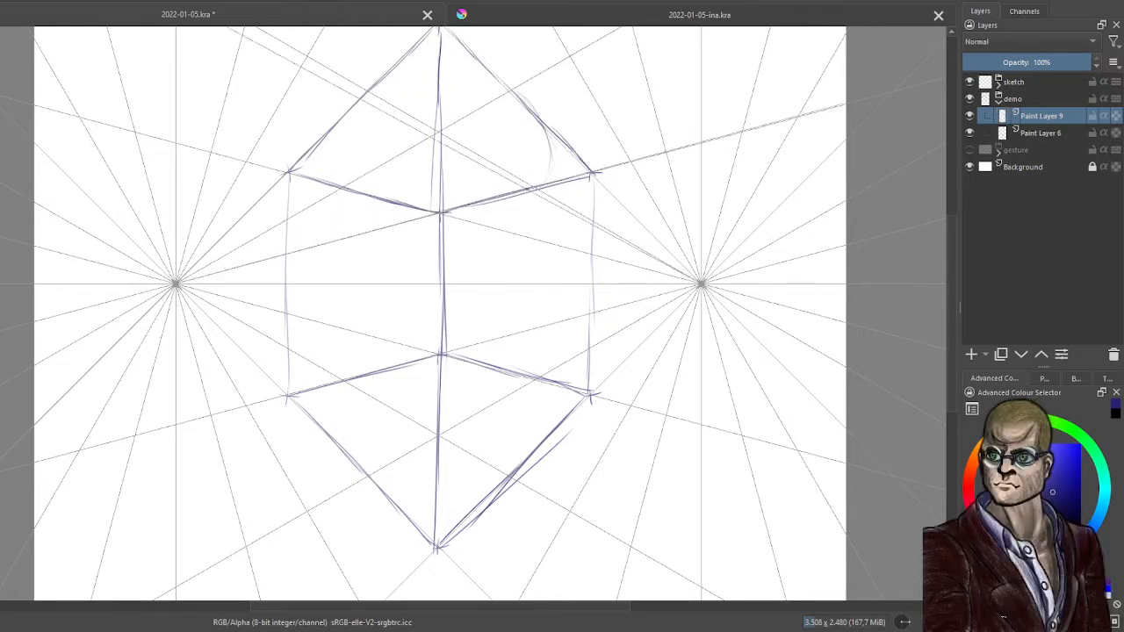
pyautogui.moveTo(550, 141); pyautogui.dragTo(537, 188)
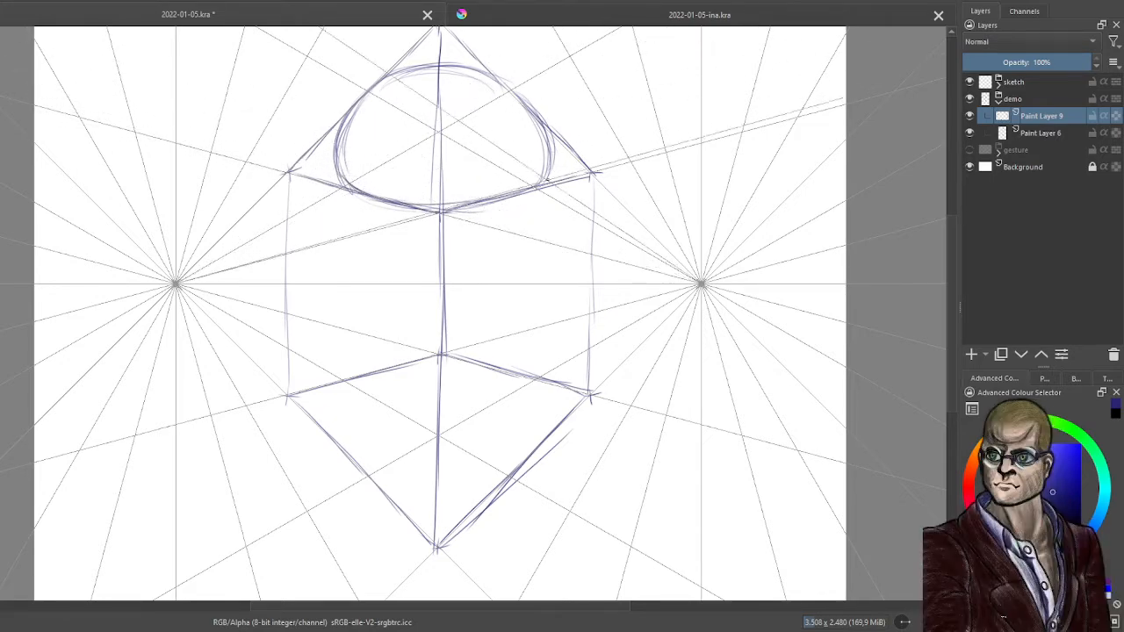
pyautogui.moveTo(546, 171); pyautogui.dragTo(512, 193)
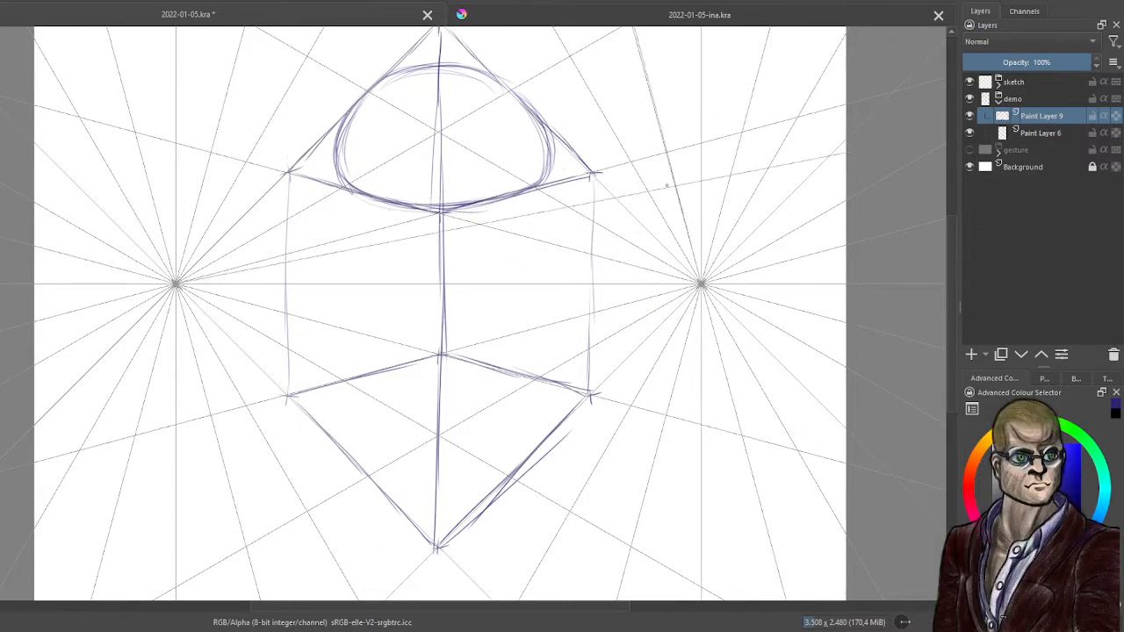
pyautogui.click(971, 115)
pyautogui.click(971, 115)
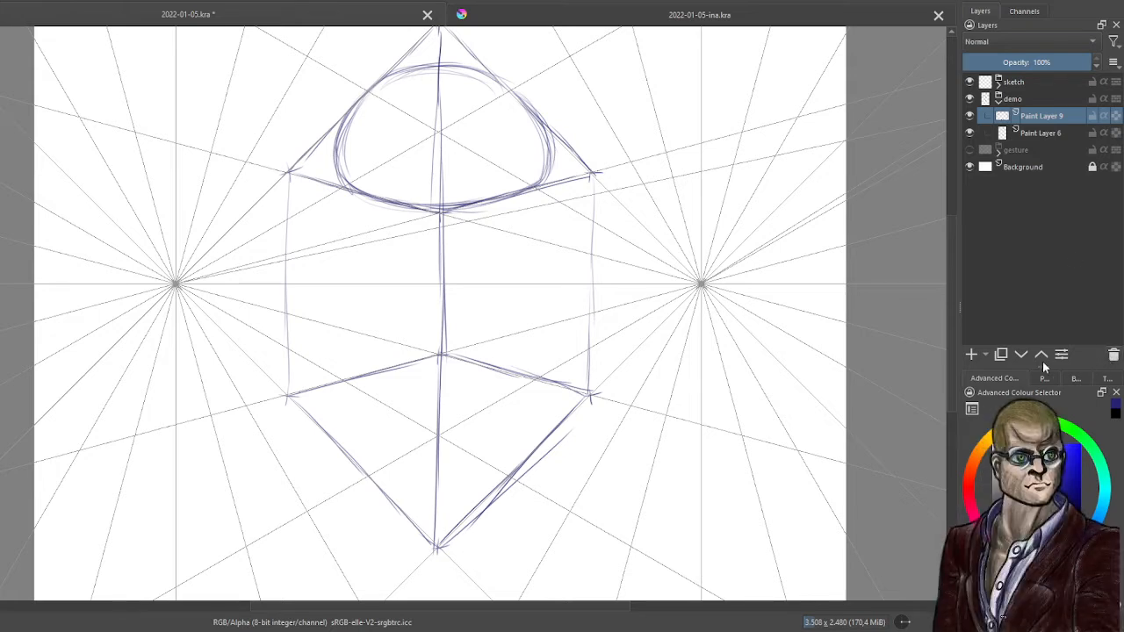
# On a fresh paint layer, mark the perspective midpoints of the bottom face's four edges with short strokes along the guide lines
pyautogui.click(971, 353)
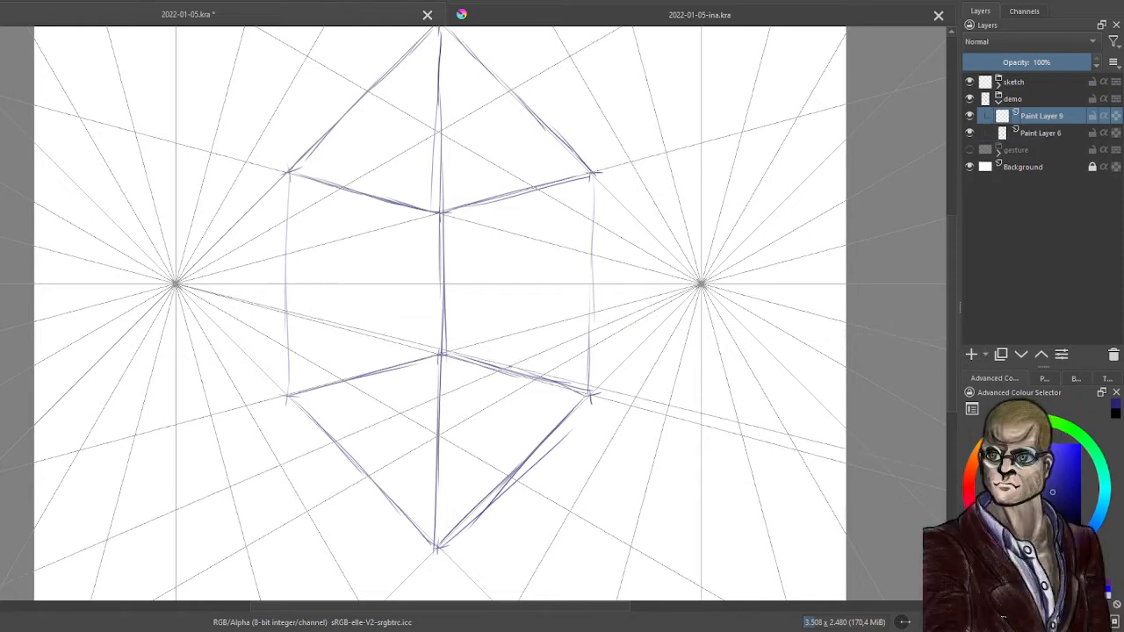
pyautogui.moveTo(517, 366); pyautogui.dragTo(494, 377)
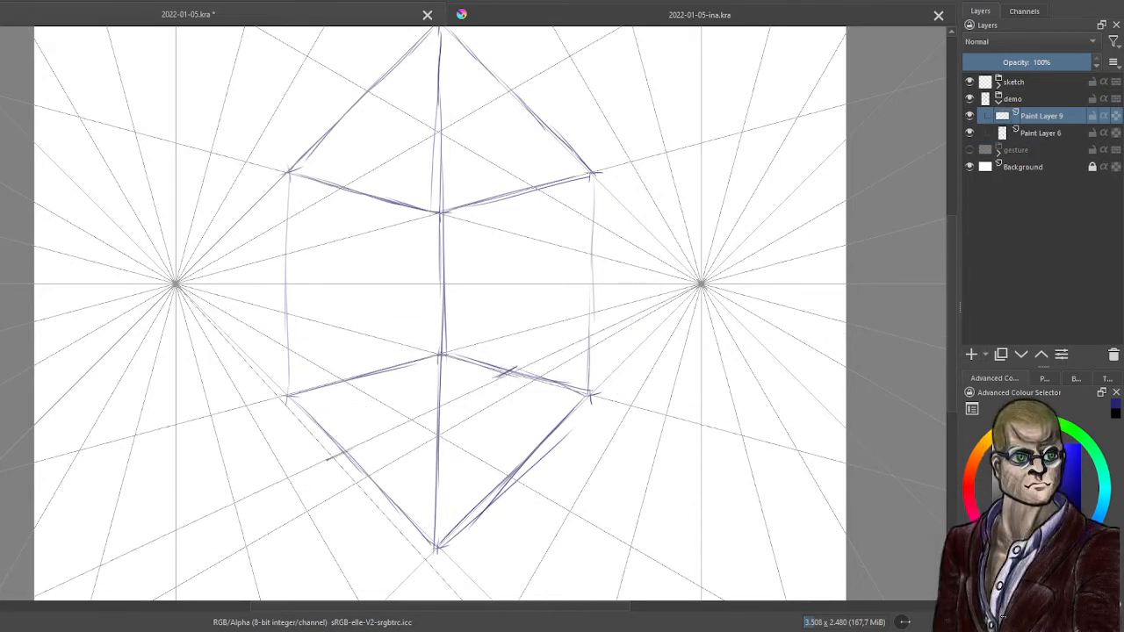
pyautogui.moveTo(362, 446); pyautogui.dragTo(327, 458)
pyautogui.moveTo(384, 376); pyautogui.dragTo(360, 367)
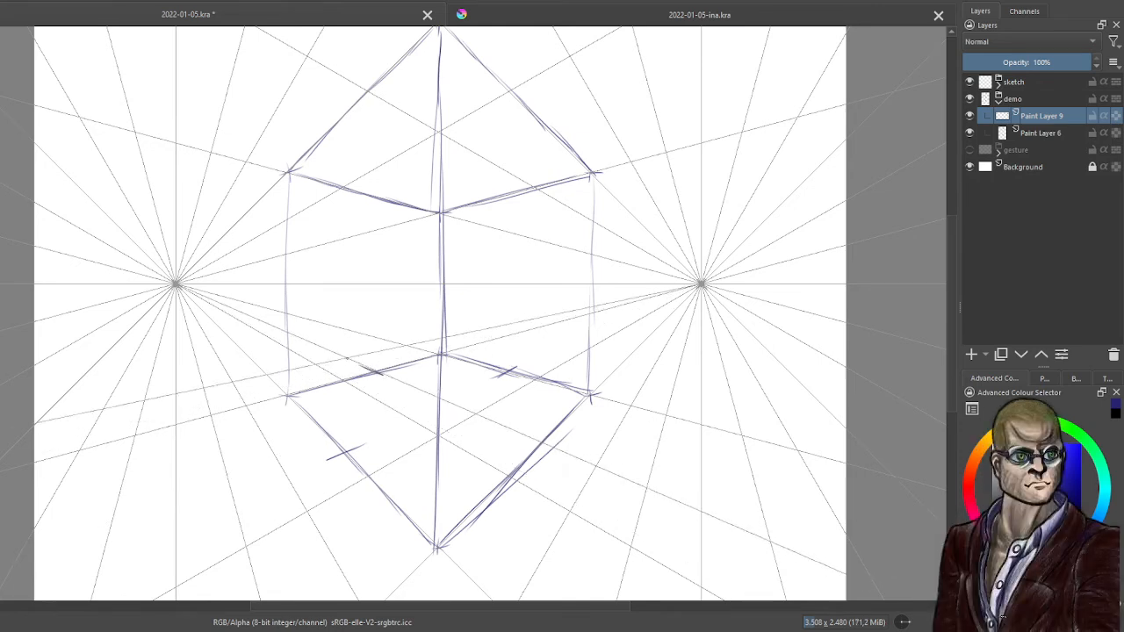
pyautogui.moveTo(514, 452); pyautogui.dragTo(545, 463)
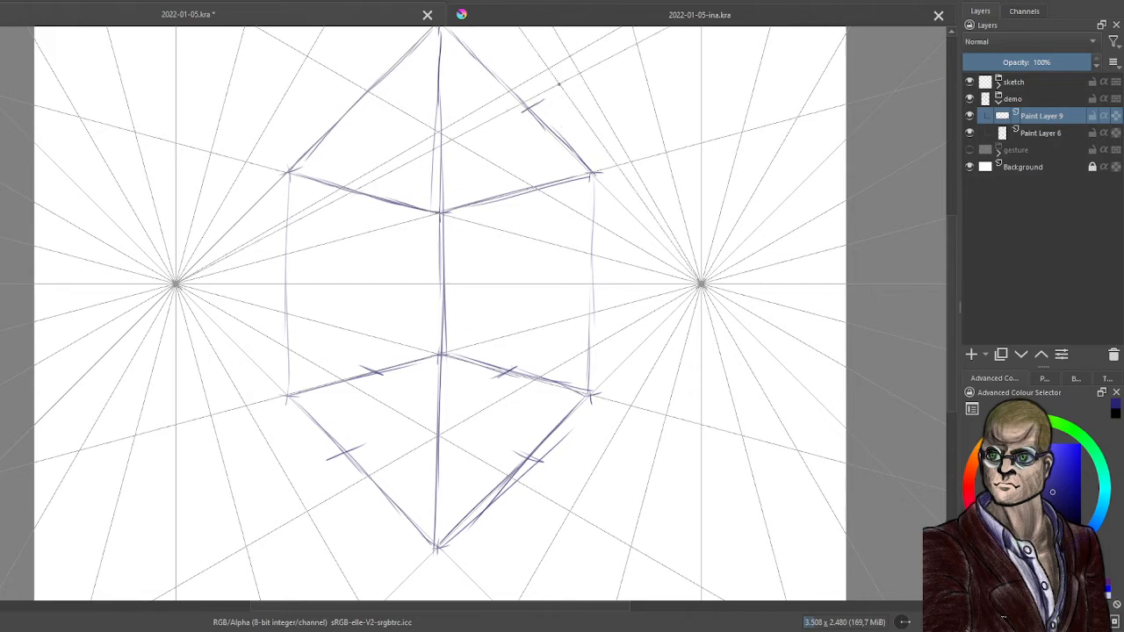
# Mark the perspective midpoints of the top face's edges with short strokes along the guide lines
pyautogui.moveTo(373, 187); pyautogui.dragTo(348, 199)
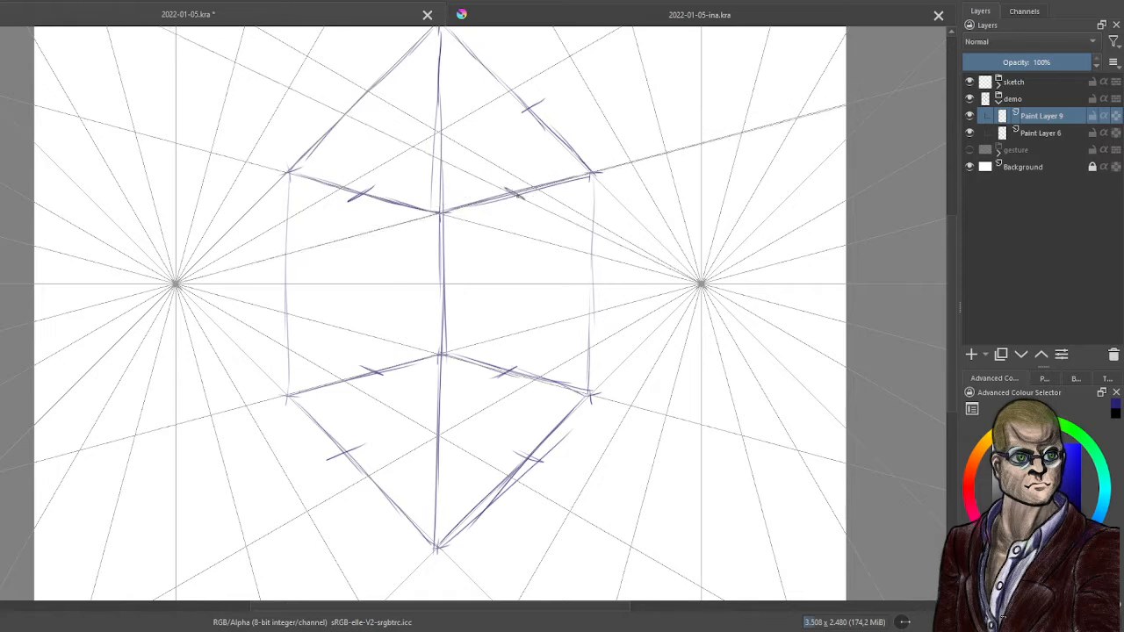
pyautogui.moveTo(506, 187); pyautogui.dragTo(525, 198)
pyautogui.moveTo(347, 95); pyautogui.dragTo(361, 105)
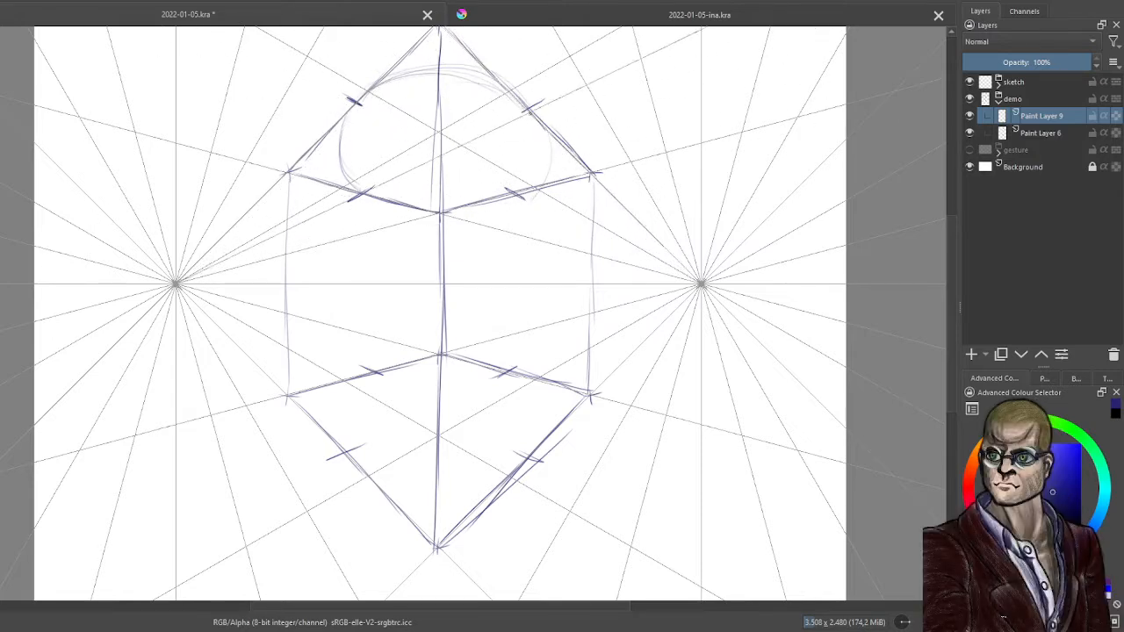
# Complete the ellipse inside the box's top face with repeated curved strokes passing through the edge midpoint marks
pyautogui.moveTo(525, 102); pyautogui.dragTo(536, 195)
pyautogui.moveTo(550, 139); pyautogui.dragTo(533, 199)
pyautogui.moveTo(527, 104)
pyautogui.mouseDown()
pyautogui.moveTo(533, 178)
pyautogui.moveTo(518, 188)
pyautogui.mouseUp()
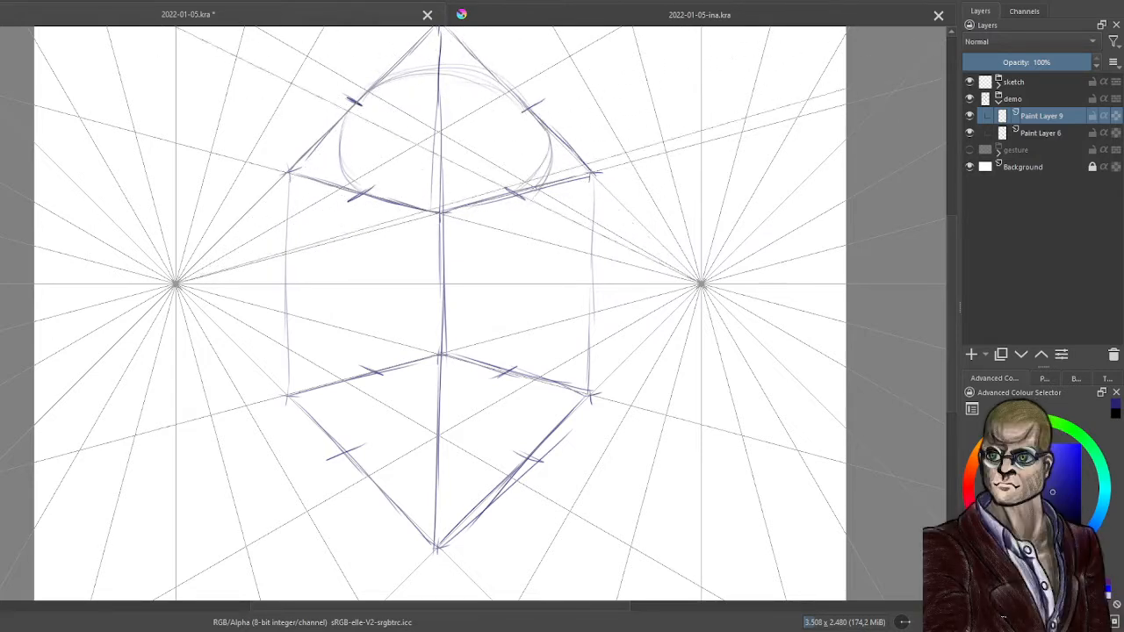
pyautogui.moveTo(527, 106)
pyautogui.mouseDown()
pyautogui.moveTo(541, 138)
pyautogui.moveTo(524, 190)
pyautogui.mouseUp()
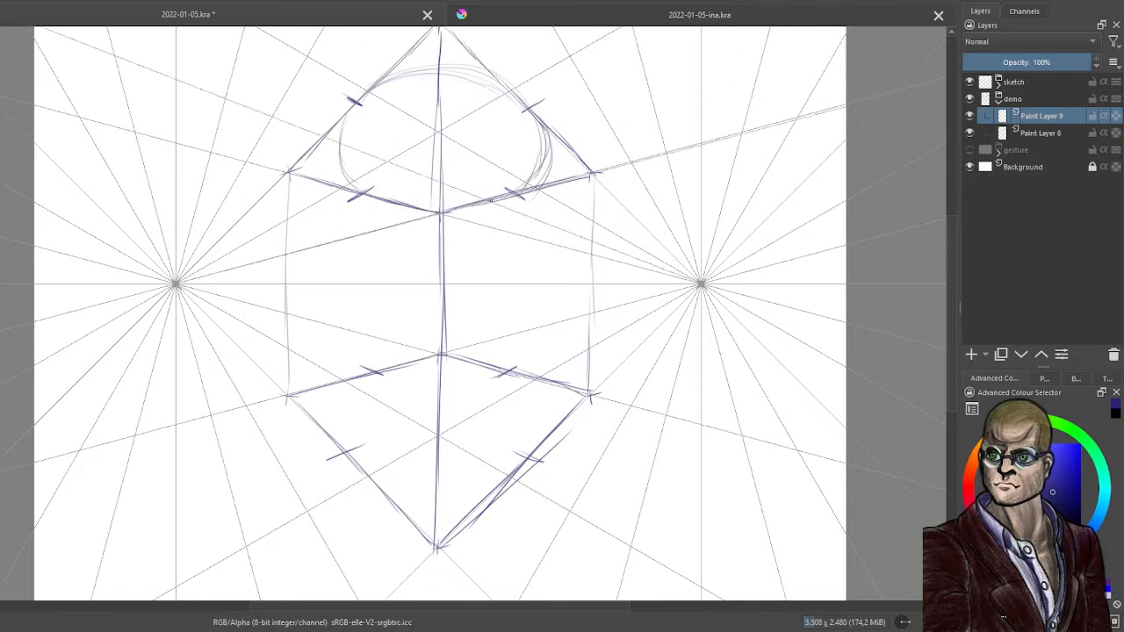
pyautogui.moveTo(351, 182)
pyautogui.mouseDown()
pyautogui.moveTo(430, 206)
pyautogui.moveTo(512, 190)
pyautogui.moveTo(439, 208)
pyautogui.mouseUp()
pyautogui.moveTo(362, 95)
pyautogui.mouseDown()
pyautogui.moveTo(448, 79)
pyautogui.moveTo(525, 111)
pyautogui.mouseUp()
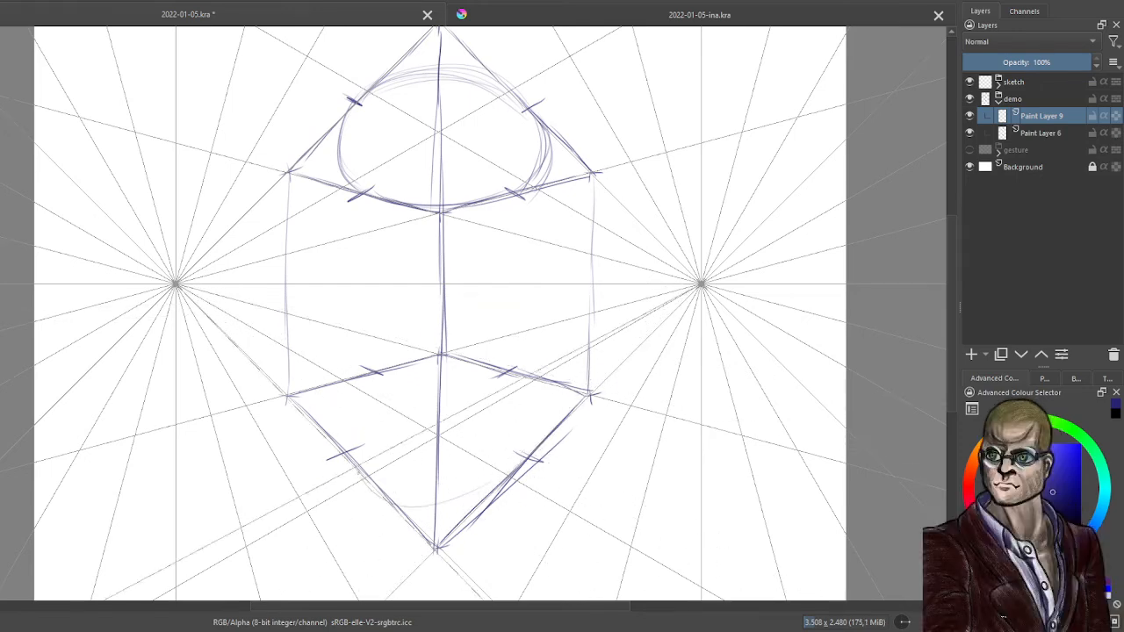
# Sketch an ellipse inside the box's bottom face with repeated curved strokes touching the four edge midpoint marks
pyautogui.moveTo(385, 495); pyautogui.dragTo(520, 477)
pyautogui.moveTo(357, 457)
pyautogui.mouseDown()
pyautogui.moveTo(392, 499)
pyautogui.moveTo(522, 468)
pyautogui.mouseUp()
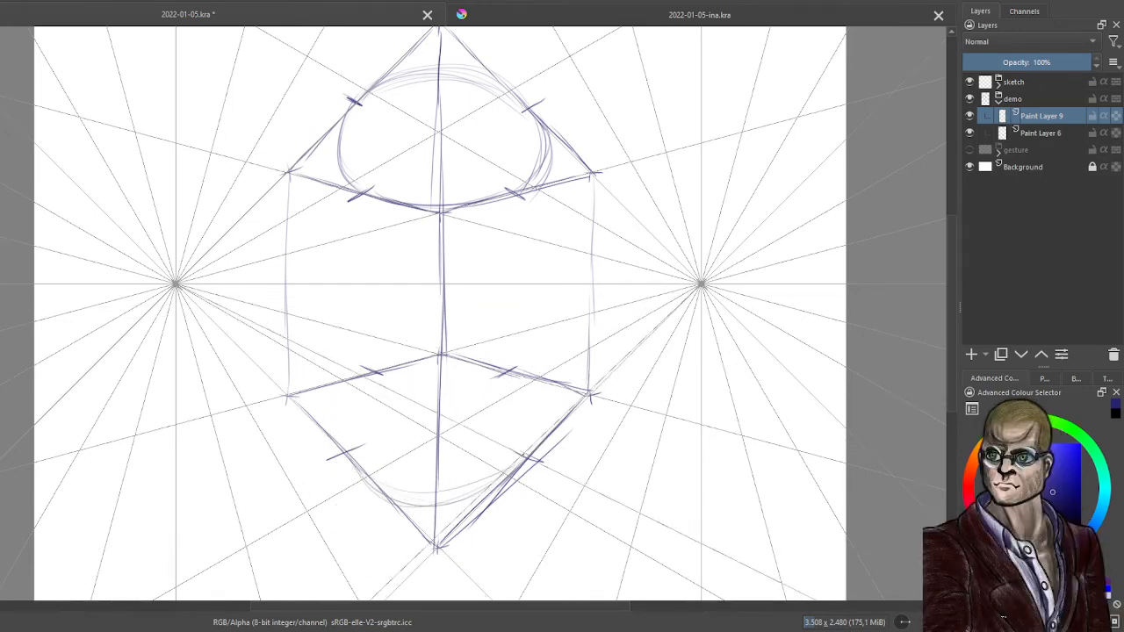
pyautogui.moveTo(358, 460); pyautogui.dragTo(525, 462)
pyautogui.moveTo(372, 376)
pyautogui.mouseDown()
pyautogui.moveTo(346, 458)
pyautogui.moveTo(351, 386)
pyautogui.moveTo(344, 457)
pyautogui.moveTo(345, 394)
pyautogui.moveTo(345, 454)
pyautogui.moveTo(348, 441)
pyautogui.moveTo(516, 472)
pyautogui.mouseUp()
pyautogui.moveTo(358, 460); pyautogui.dragTo(521, 469)
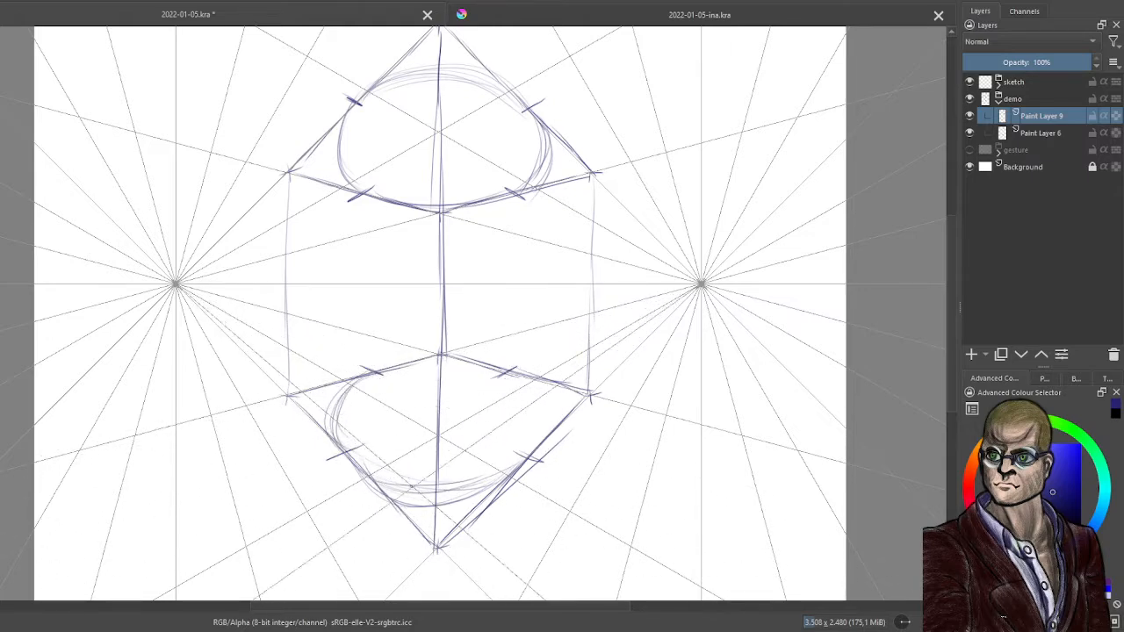
pyautogui.moveTo(527, 390); pyautogui.dragTo(529, 453)
pyautogui.moveTo(519, 378); pyautogui.dragTo(534, 446)
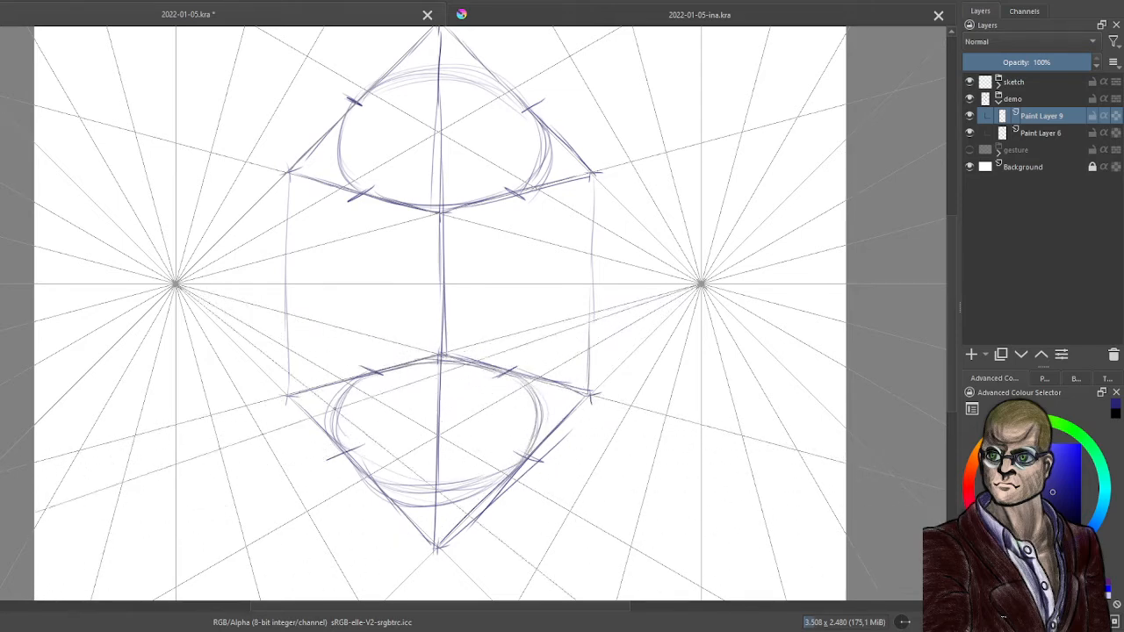
pyautogui.moveTo(439, 360); pyautogui.dragTo(336, 438)
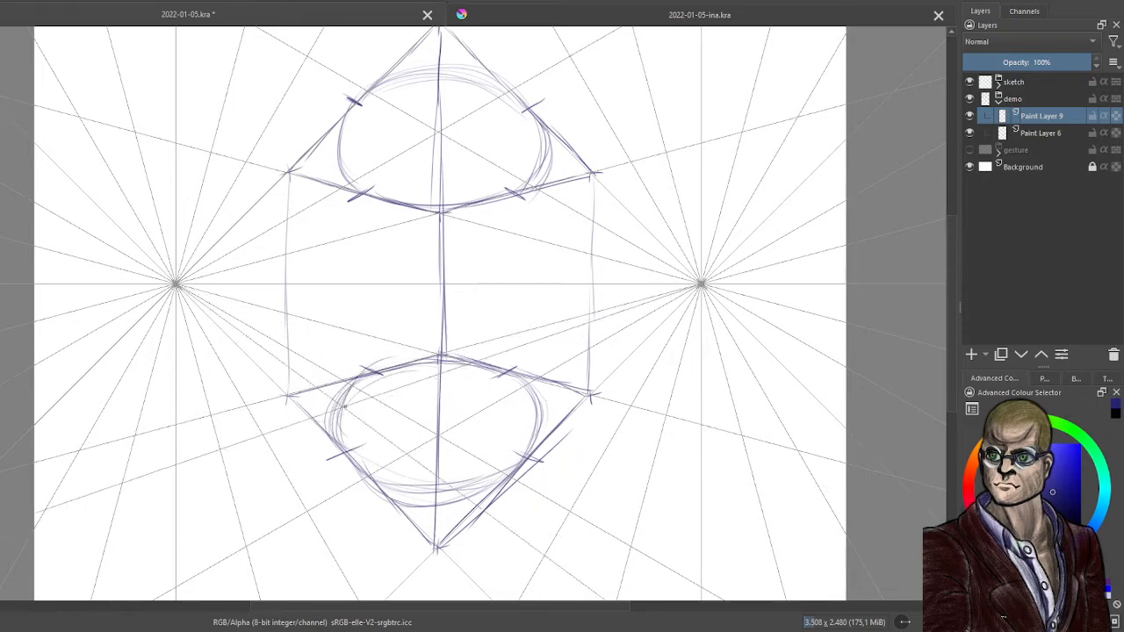
pyautogui.moveTo(339, 416); pyautogui.dragTo(378, 479)
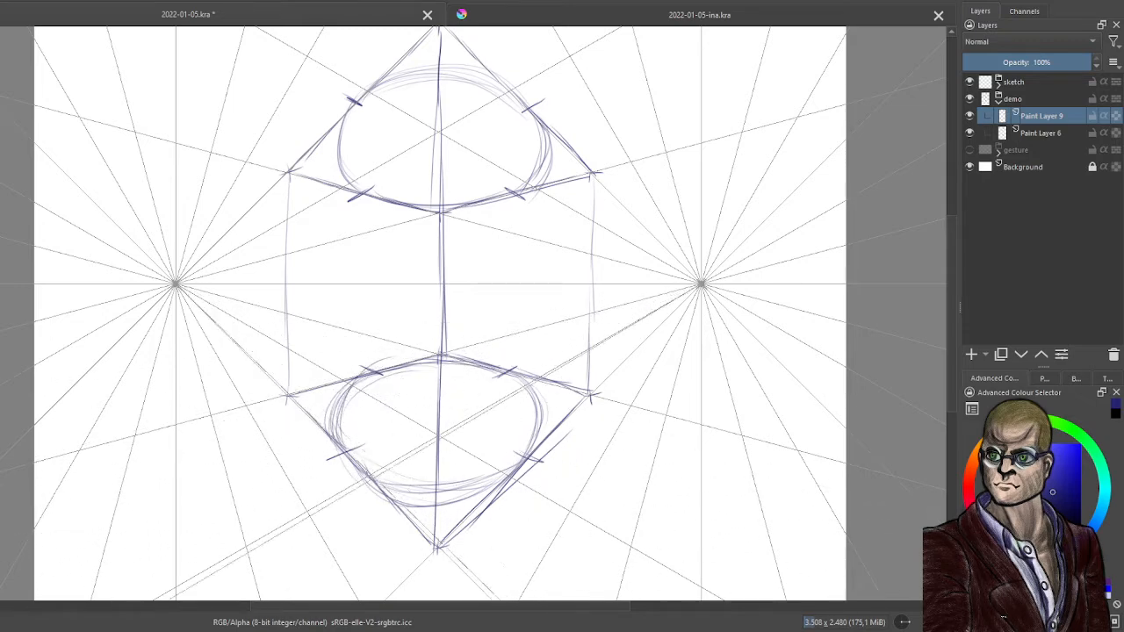
pyautogui.moveTo(340, 439)
pyautogui.mouseDown()
pyautogui.moveTo(428, 490)
pyautogui.moveTo(539, 422)
pyautogui.mouseUp()
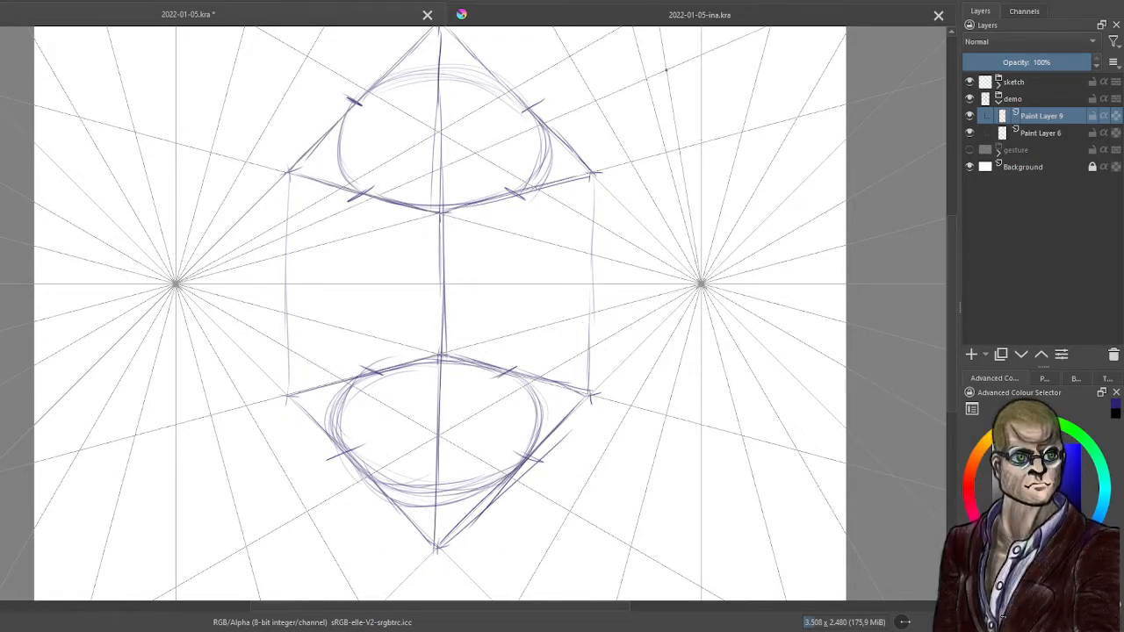
# Sketch a small side-view barrel diagram beside the box, with vertical divisions, bulging sides and width marks above and below it
pyautogui.moveTo(677, 54); pyautogui.dragTo(676, 119)
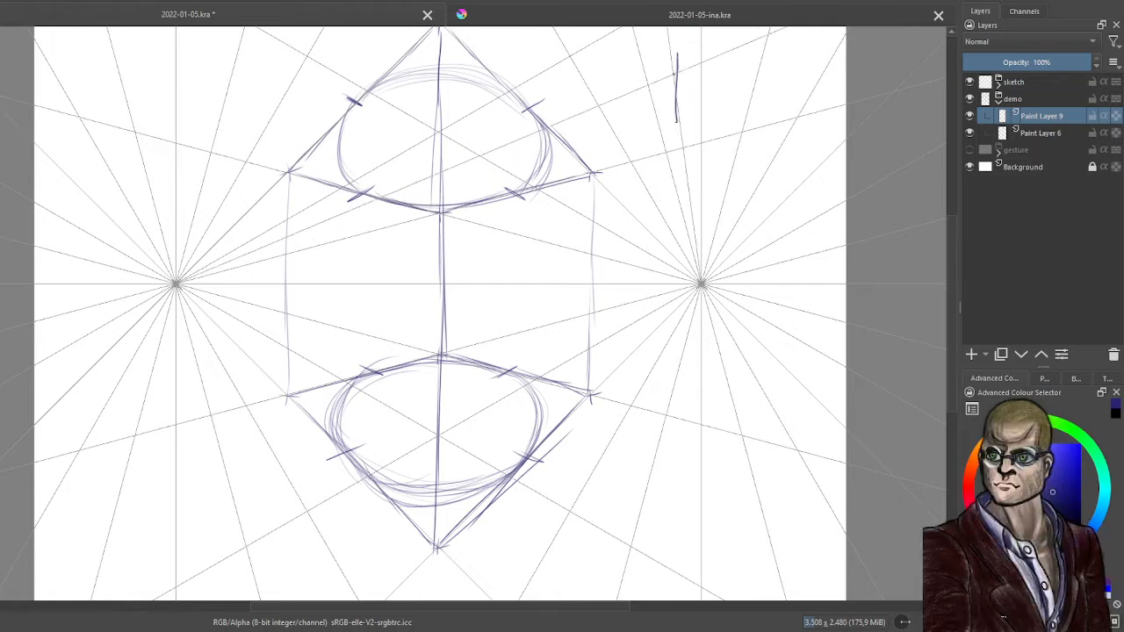
pyautogui.hotkey('ctrl', 'z')
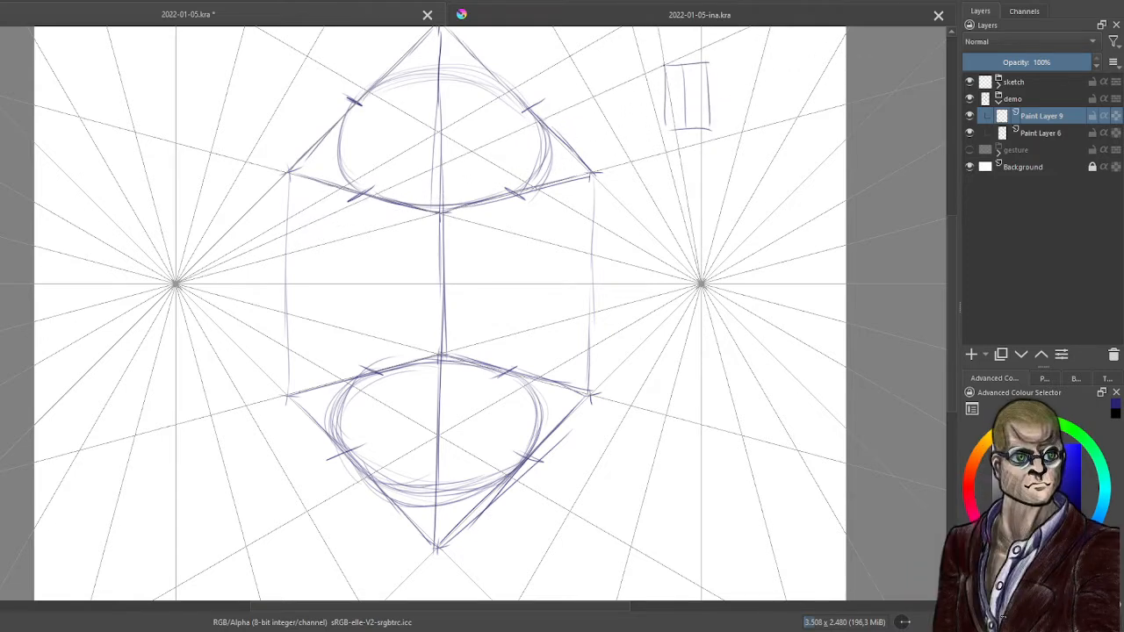
pyautogui.moveTo(665, 68); pyautogui.dragTo(667, 129)
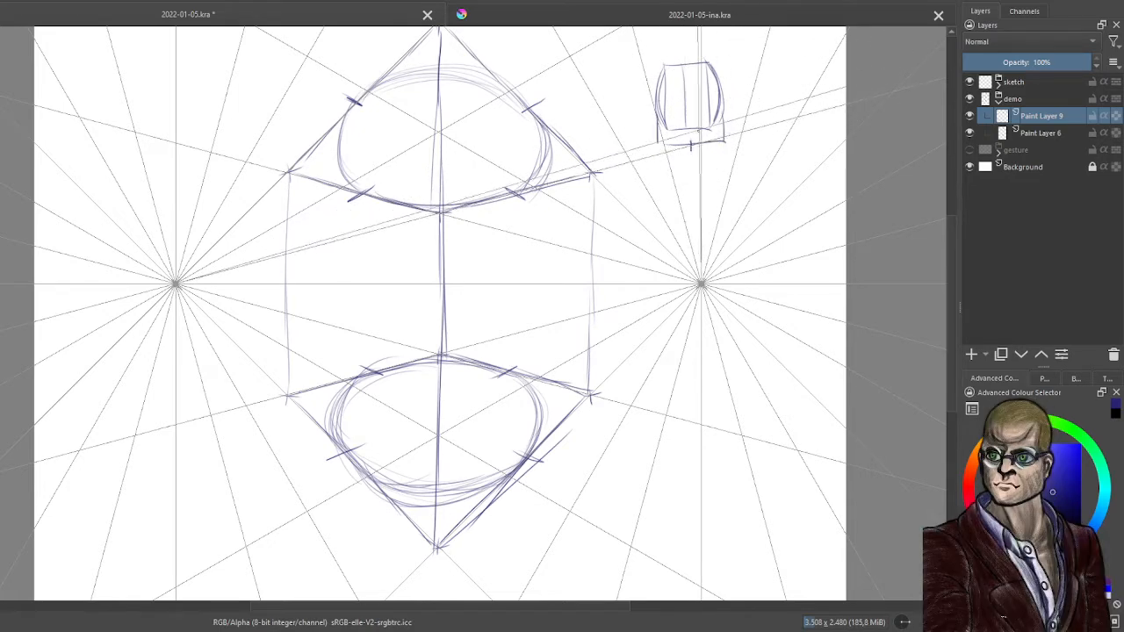
pyautogui.moveTo(664, 48)
pyautogui.mouseDown()
pyautogui.moveTo(703, 44)
pyautogui.moveTo(687, 51)
pyautogui.mouseUp()
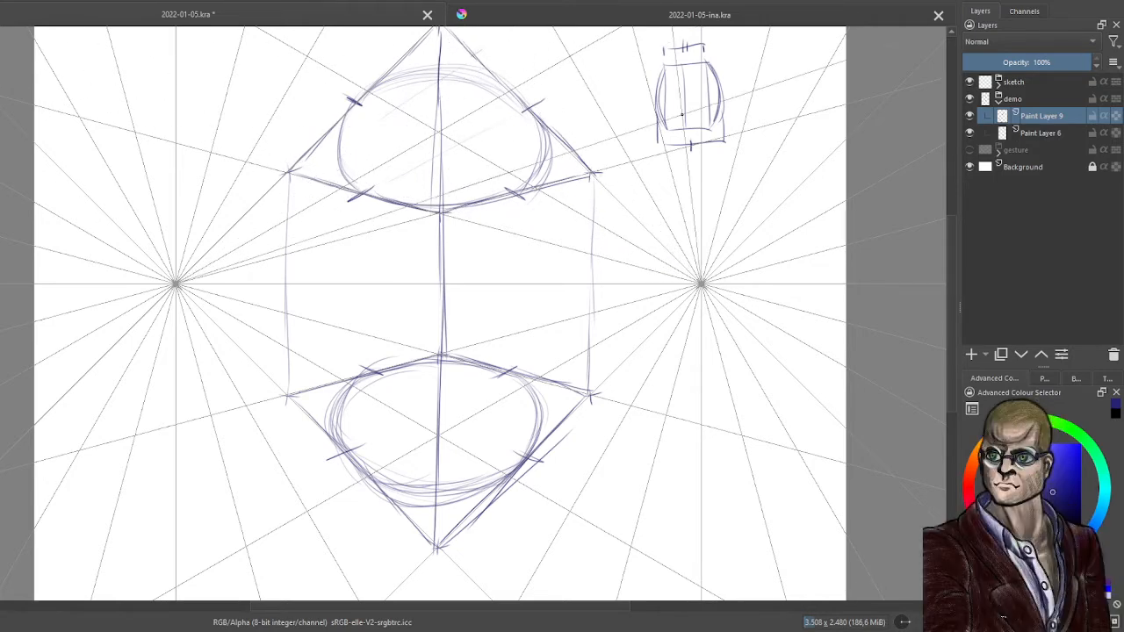
# On a new paint layer, sketch a smaller inset square and ellipse in dark red inside the top face's ellipse, rotating the canvas as needed
pyautogui.click(971, 354)
pyautogui.click(967, 478)
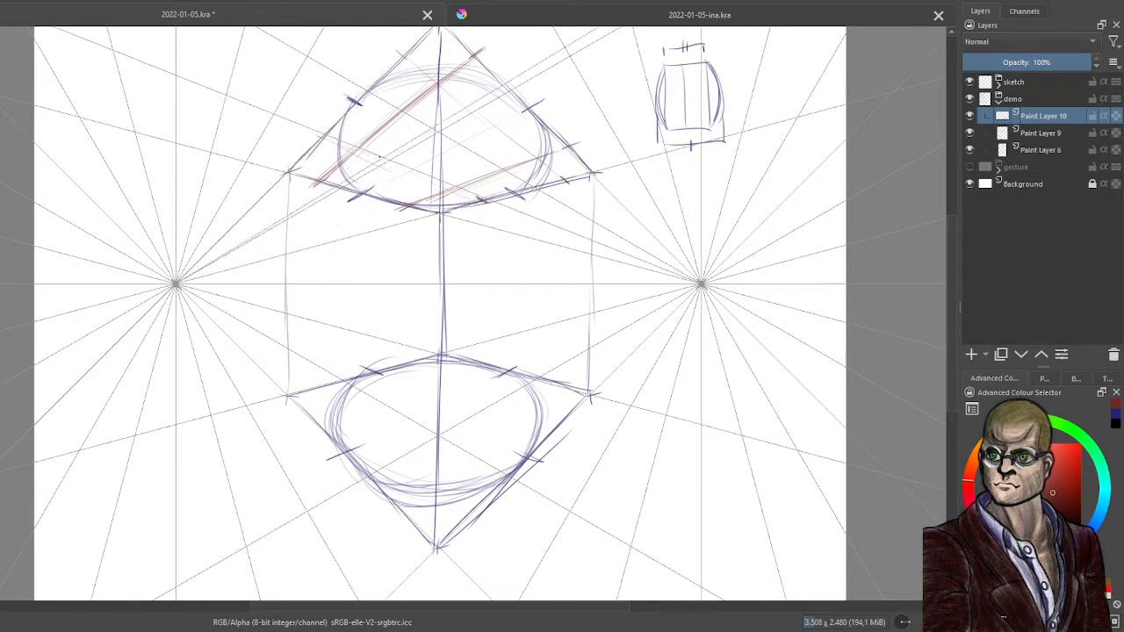
pyautogui.moveTo(340, 143); pyautogui.dragTo(437, 182)
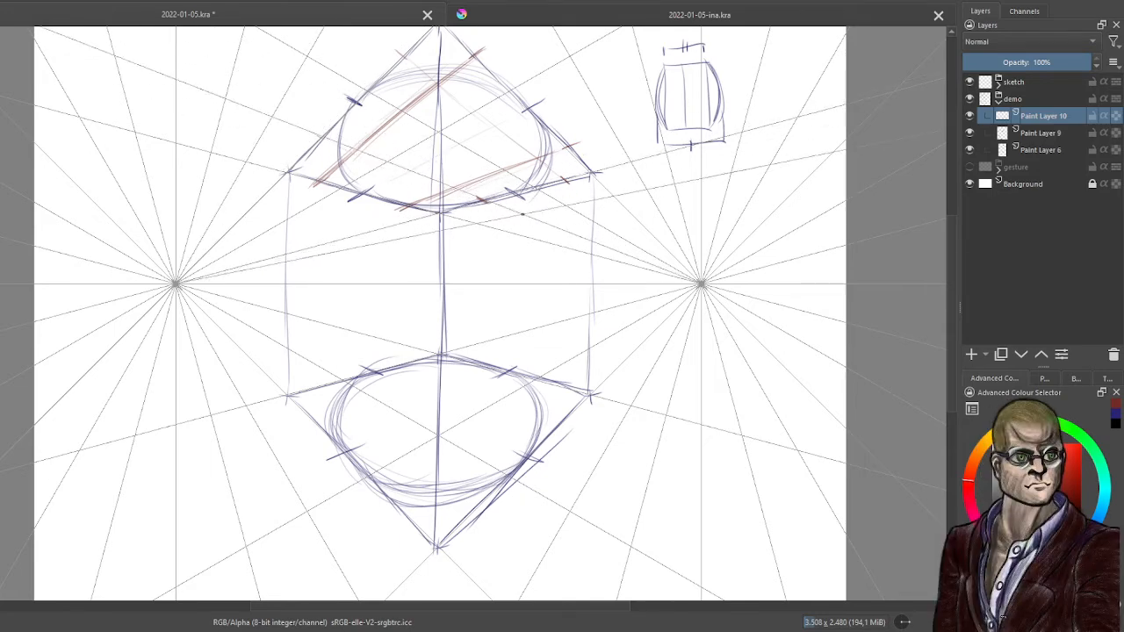
pyautogui.rightClick(524, 214)
pyautogui.moveTo(523, 101); pyautogui.dragTo(409, 213)
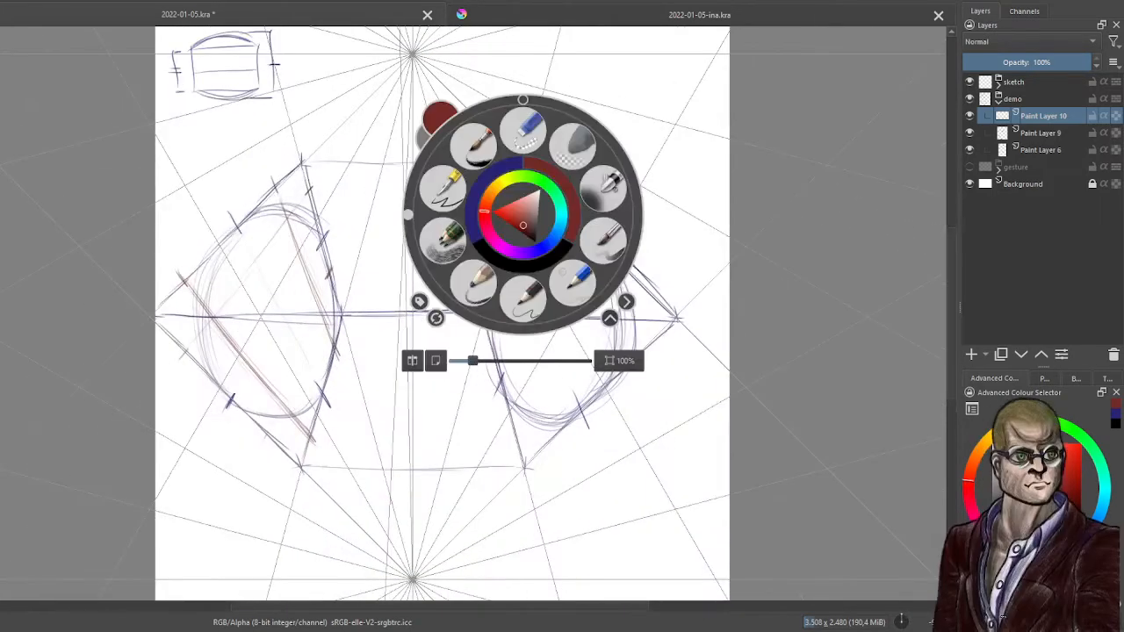
pyautogui.rightClick(409, 213)
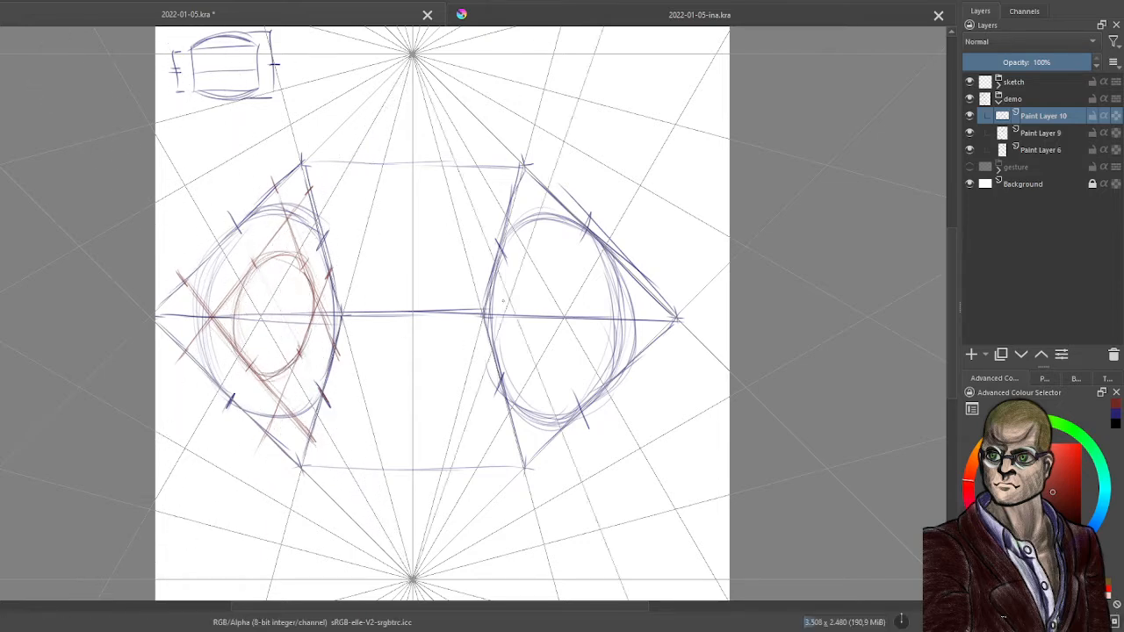
pyautogui.rightClick(589, 211)
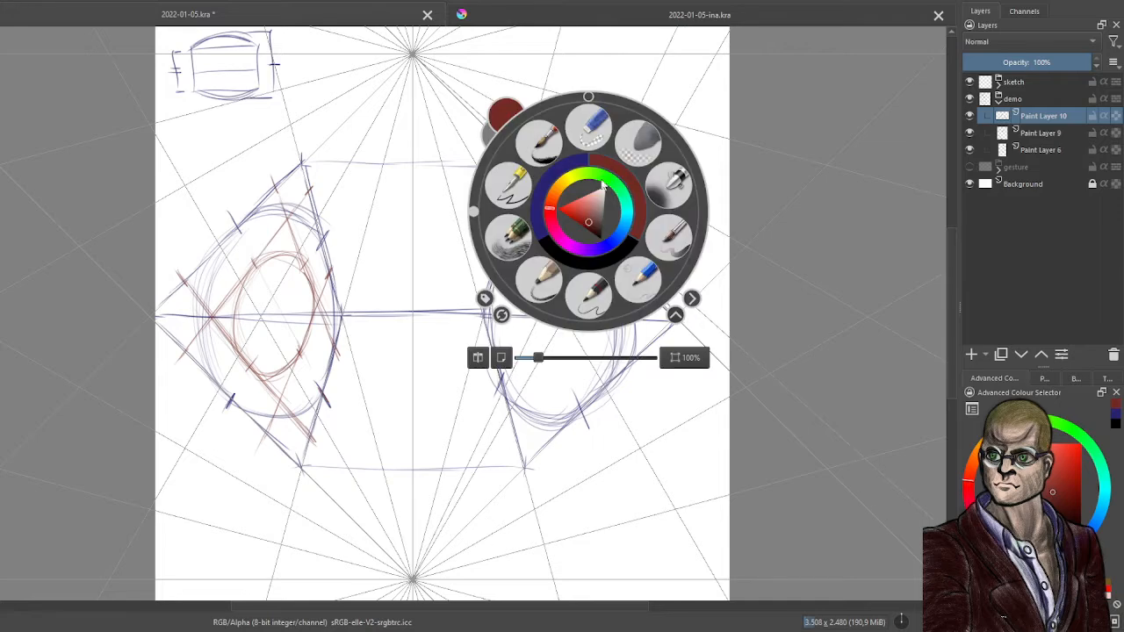
pyautogui.click(591, 99)
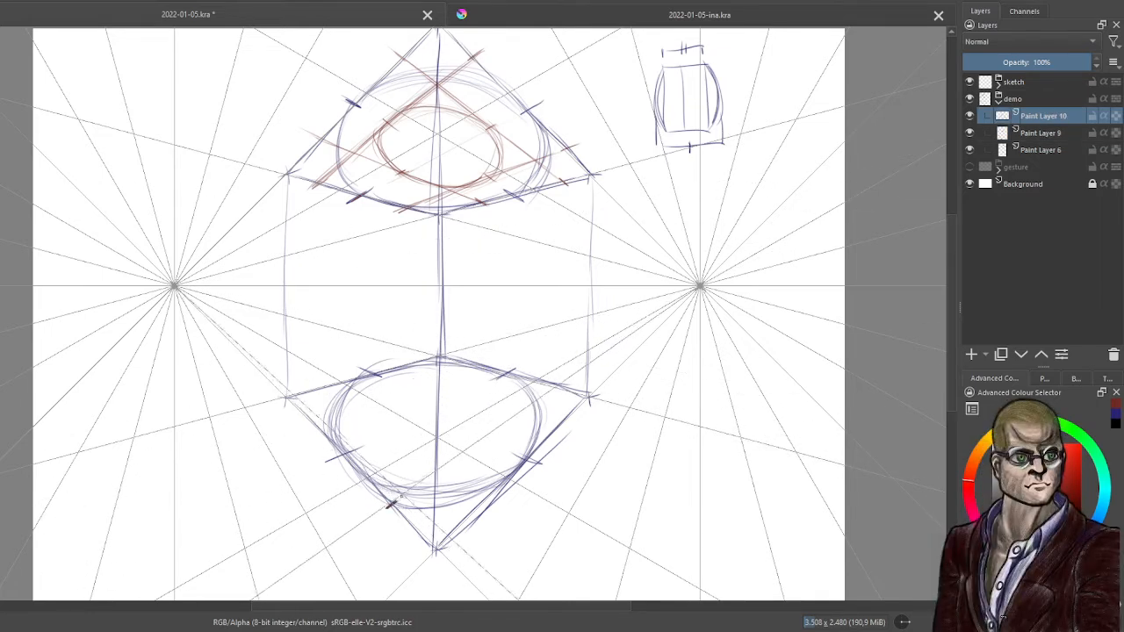
# Mark the inset points on the bottom face's edges with short dark red strokes along the perspective guides
pyautogui.moveTo(387, 509); pyautogui.dragTo(399, 499)
pyautogui.moveTo(568, 380); pyautogui.dragTo(554, 388)
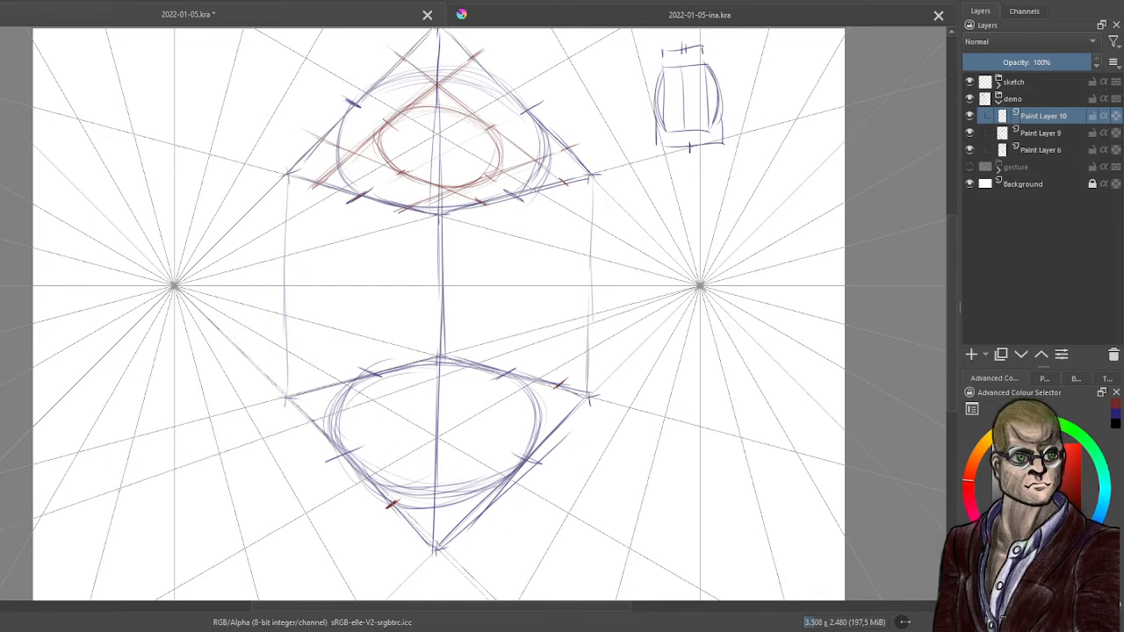
pyautogui.moveTo(305, 428); pyautogui.dragTo(324, 420)
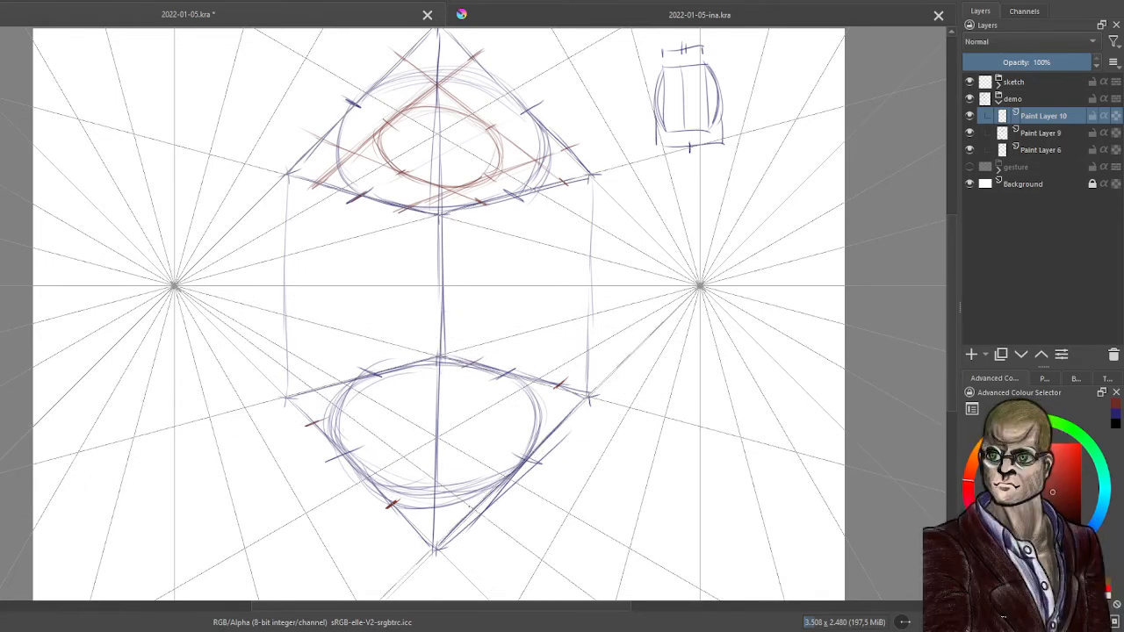
pyautogui.moveTo(475, 501); pyautogui.dragTo(490, 511)
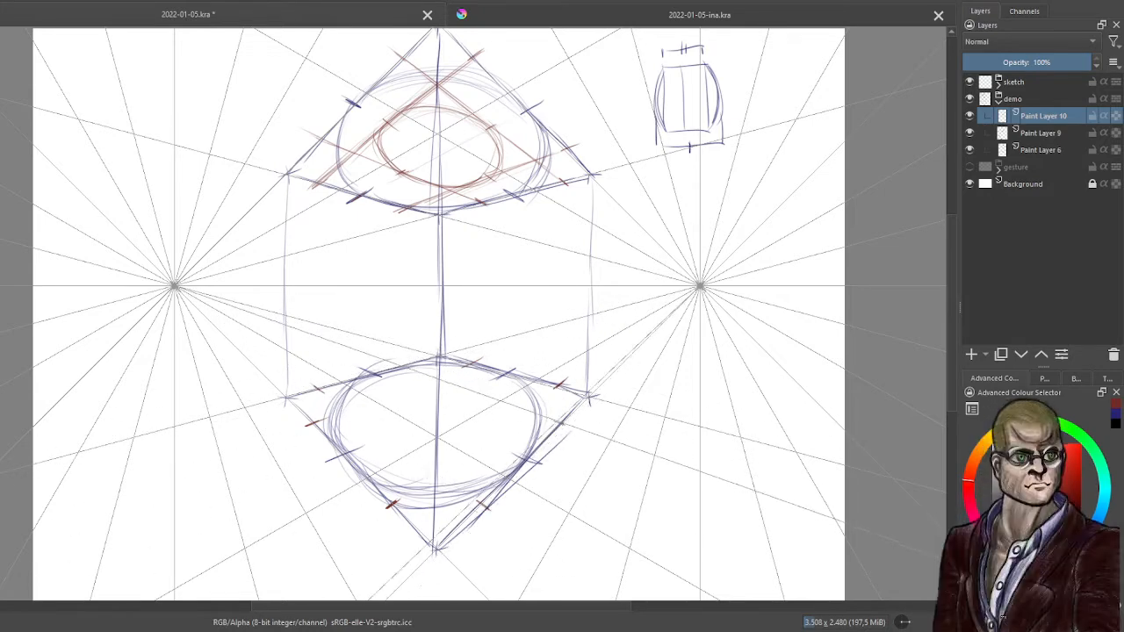
pyautogui.moveTo(393, 363); pyautogui.dragTo(406, 368)
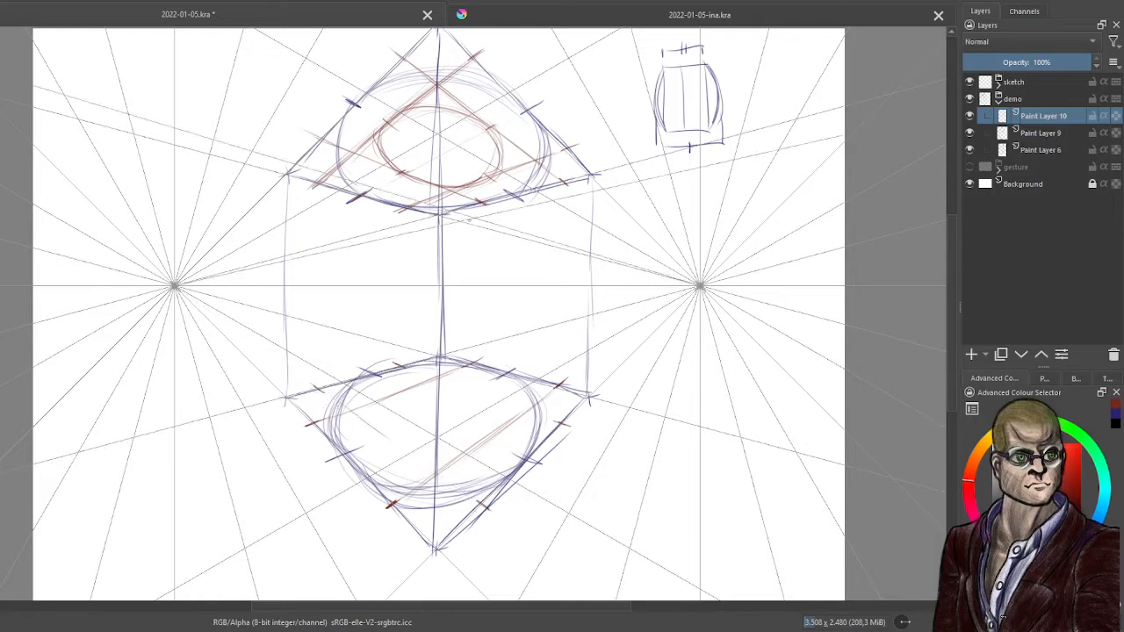
# Join the bottom face's red inset marks with guide lines and sketch a smaller red ellipse inside them, rotating the canvas as needed
pyautogui.rightClick(701, 262)
pyautogui.moveTo(701, 149); pyautogui.dragTo(588, 278)
pyautogui.rightClick(587, 278)
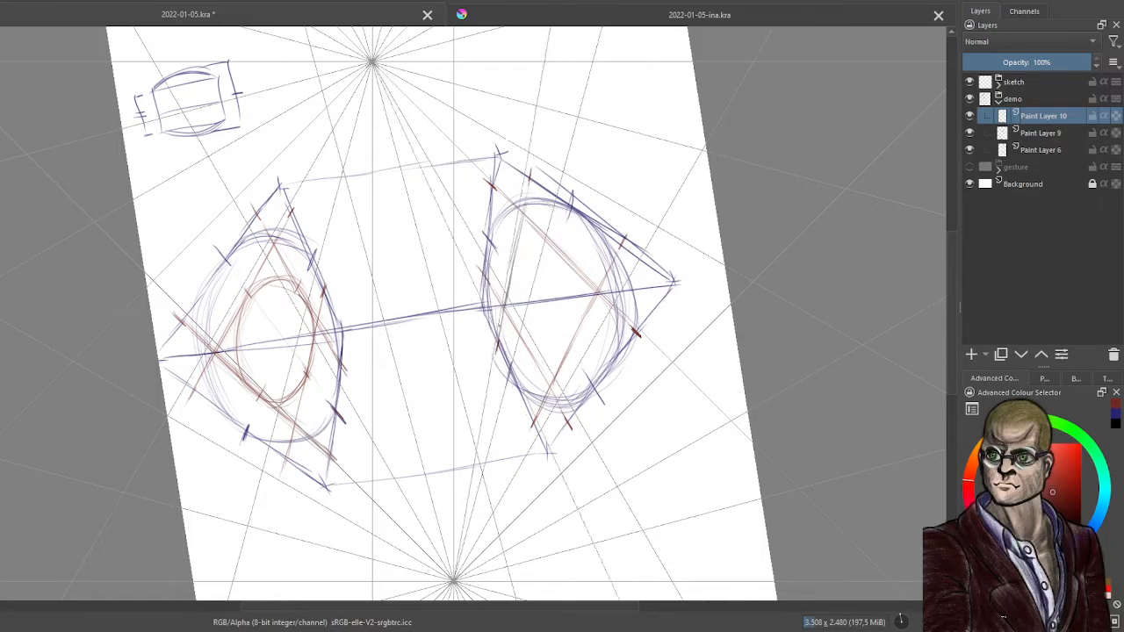
pyautogui.rightClick(683, 179)
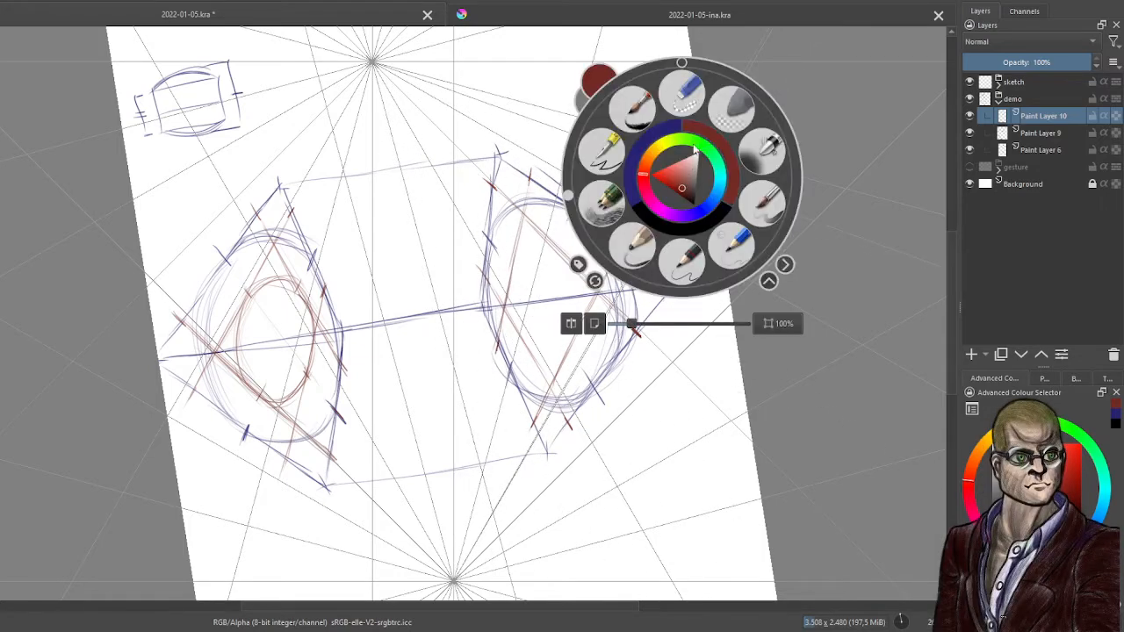
pyautogui.click(682, 63)
pyautogui.click(616, 411)
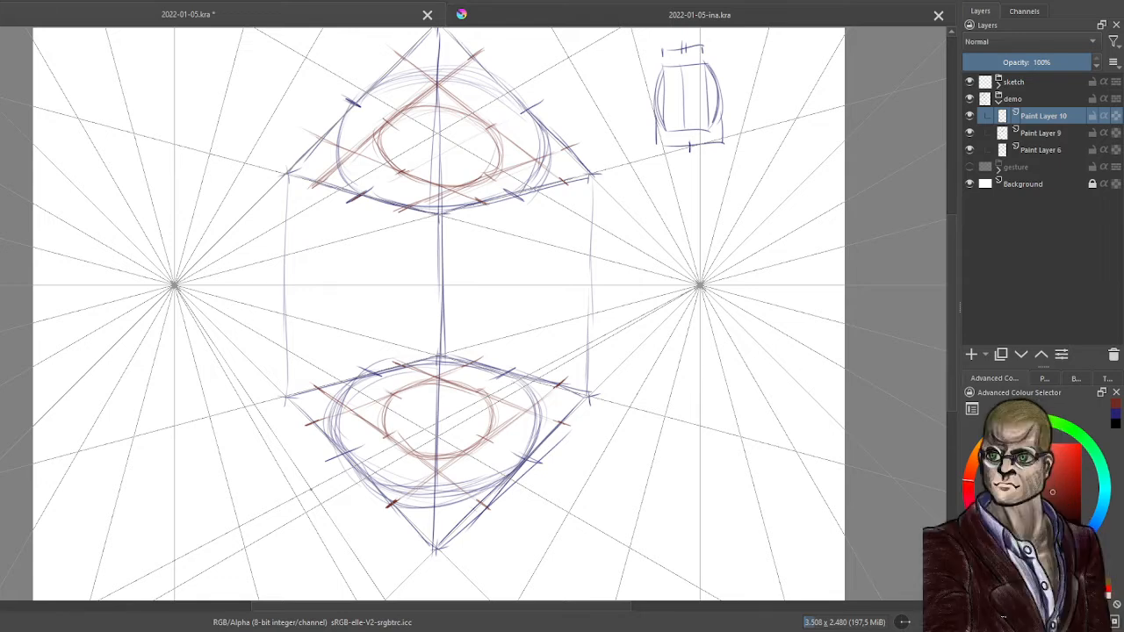
# Group Paint Layers 6, 9 and 10 beneath a new paint layer and lower the group's opacity to 51%
pyautogui.click(972, 355)
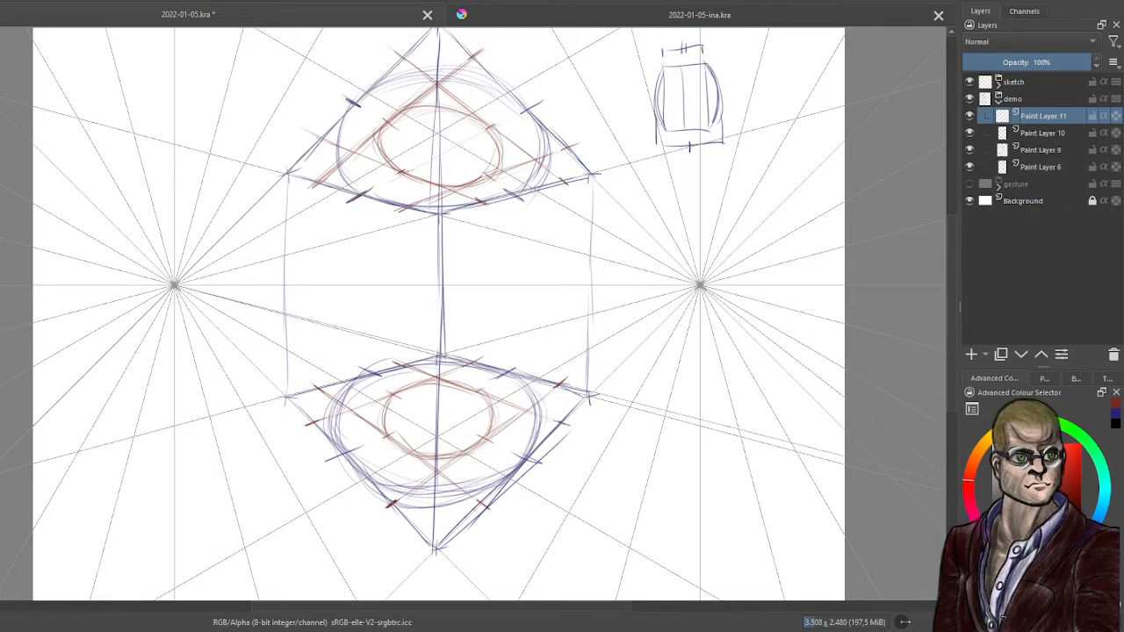
pyautogui.click(1045, 167)
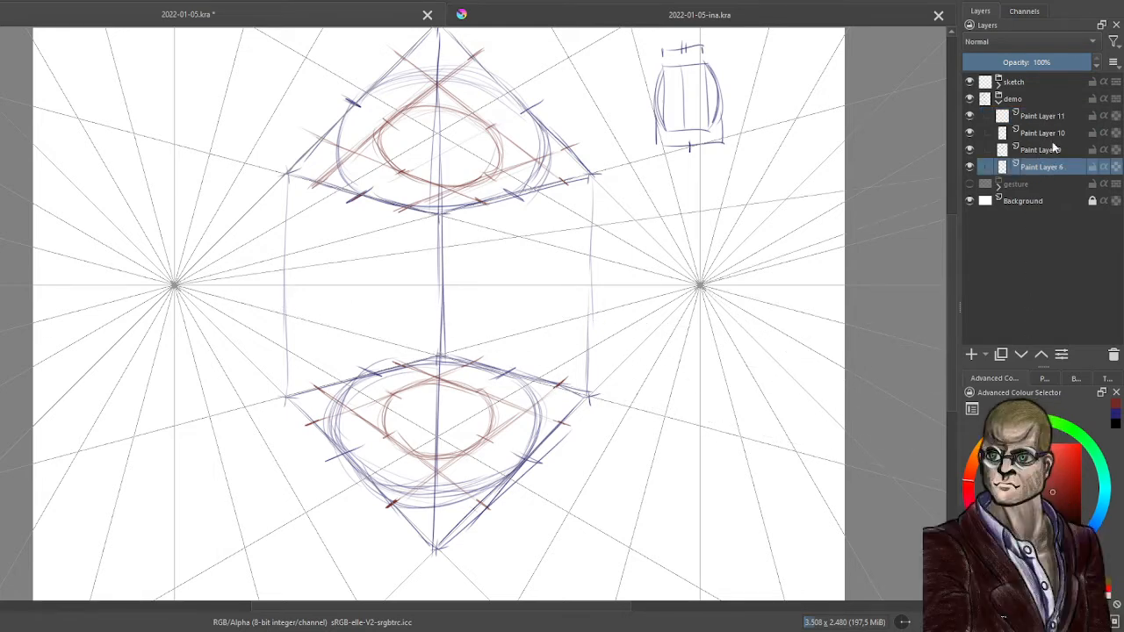
pyautogui.keyDown('shift'); pyautogui.click(1033, 133); pyautogui.keyUp('shift')
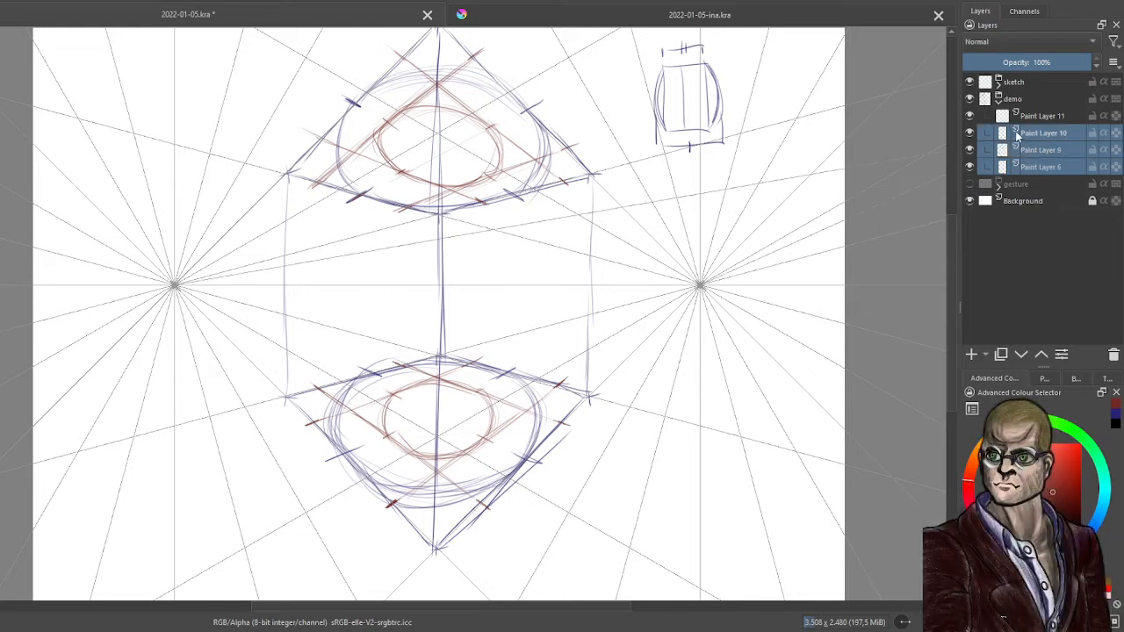
pyautogui.hotkey('ctrl', 'g')
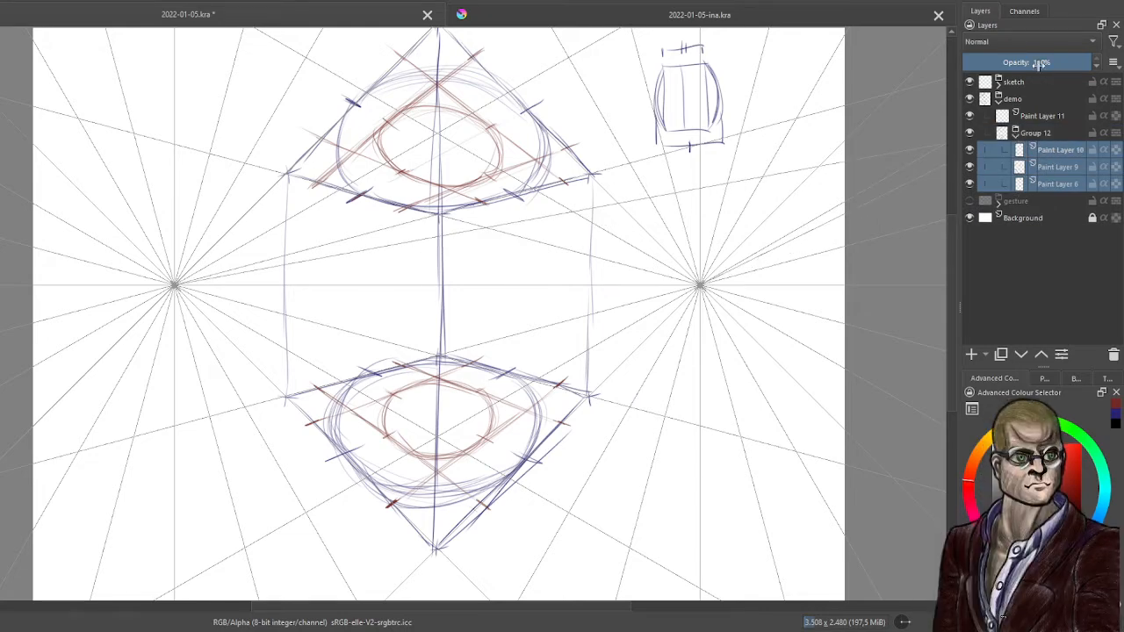
pyautogui.click(1016, 134)
pyautogui.click(1027, 133)
pyautogui.click(1028, 62)
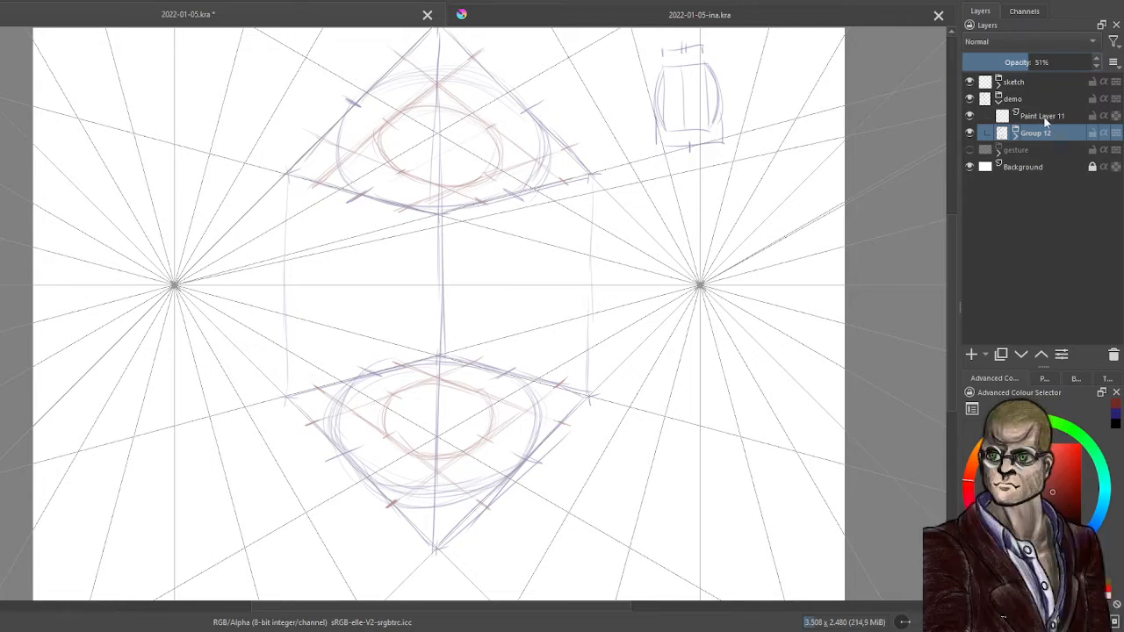
# On Paint Layer 11, sketch two vertical side lines in dark blue connecting the larger ellipses of the top and bottom faces
pyautogui.click(1045, 117)
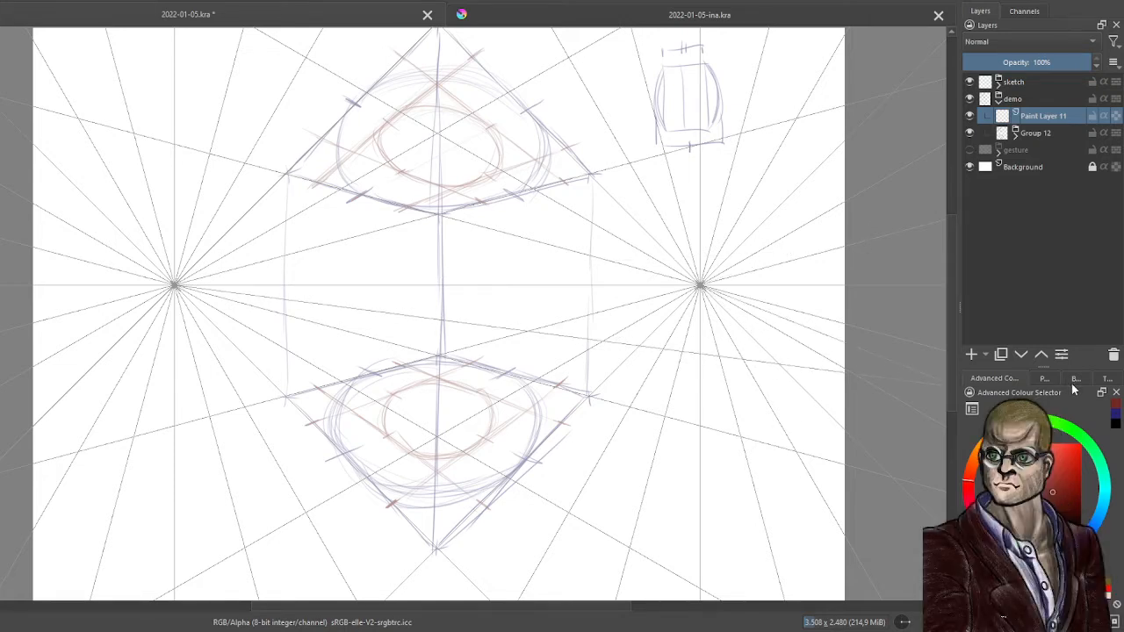
pyautogui.click(1116, 414)
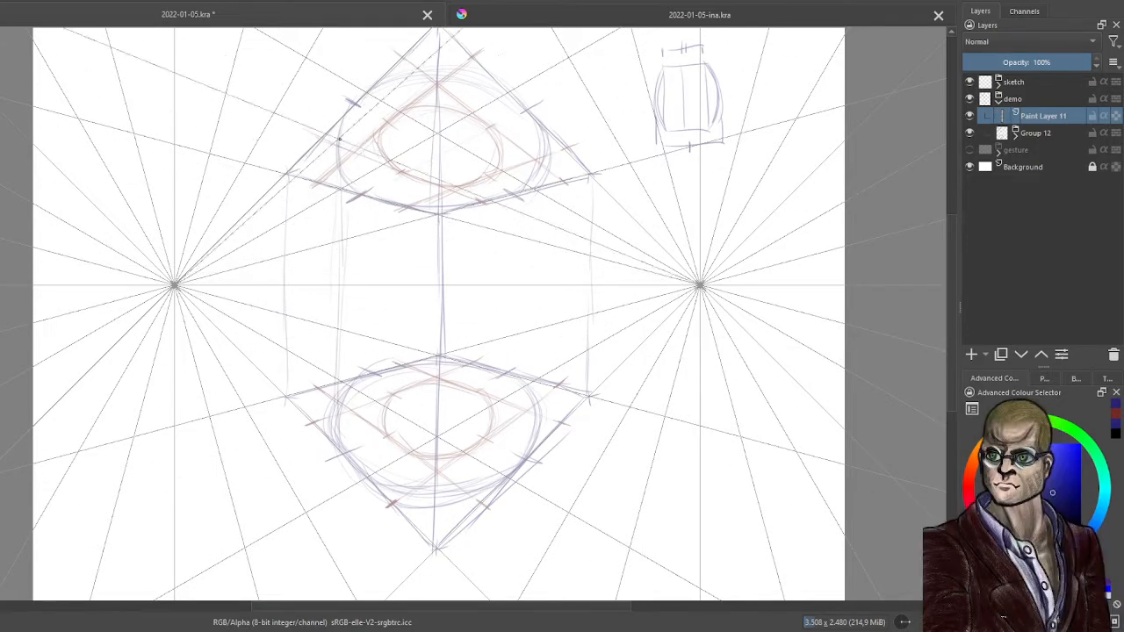
pyautogui.moveTo(339, 138); pyautogui.dragTo(338, 360)
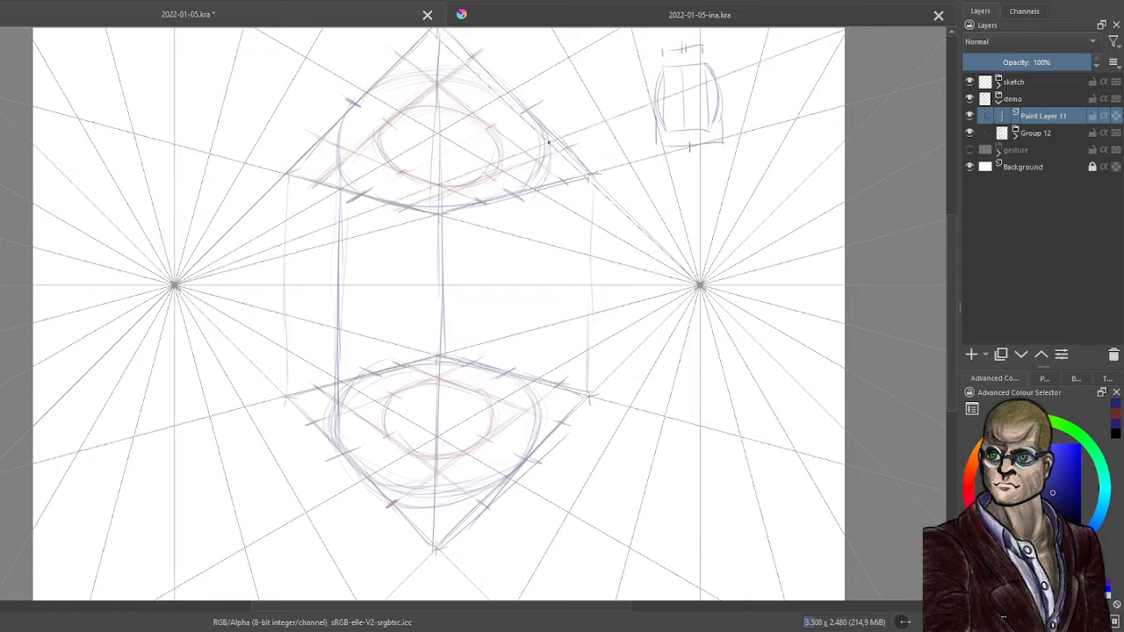
pyautogui.moveTo(541, 167); pyautogui.dragTo(538, 377)
pyautogui.moveTo(545, 166); pyautogui.dragTo(547, 287)
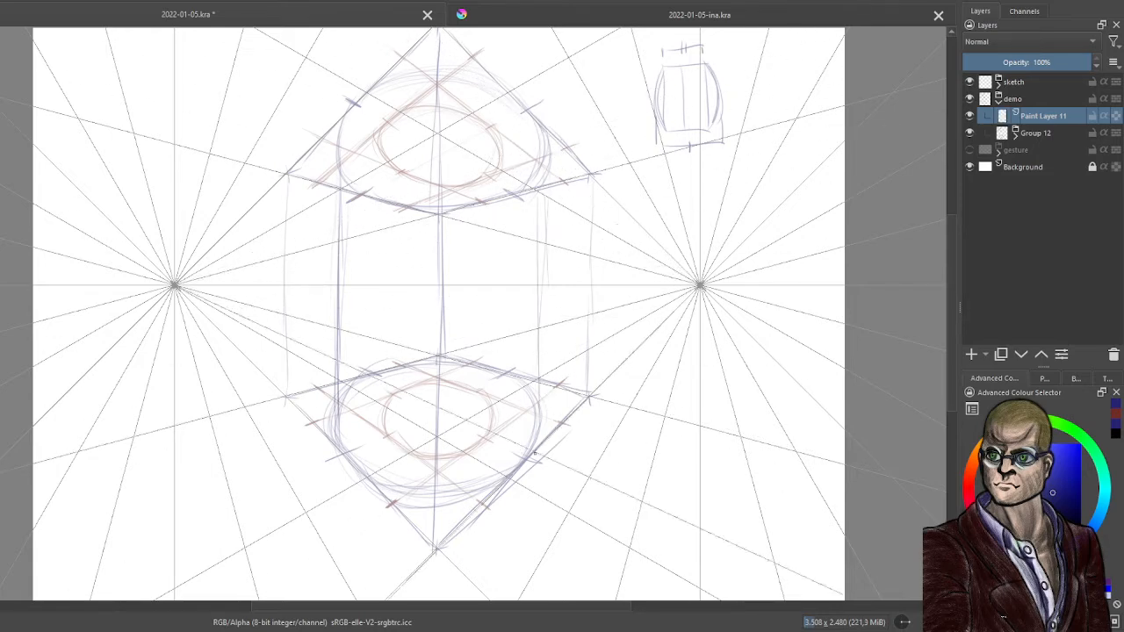
# Darken the remaining vertical side line between the larger ellipses and draw the vertical centre line from the top small ellipse to the bottom one
pyautogui.moveTo(540, 167); pyautogui.dragTo(539, 397)
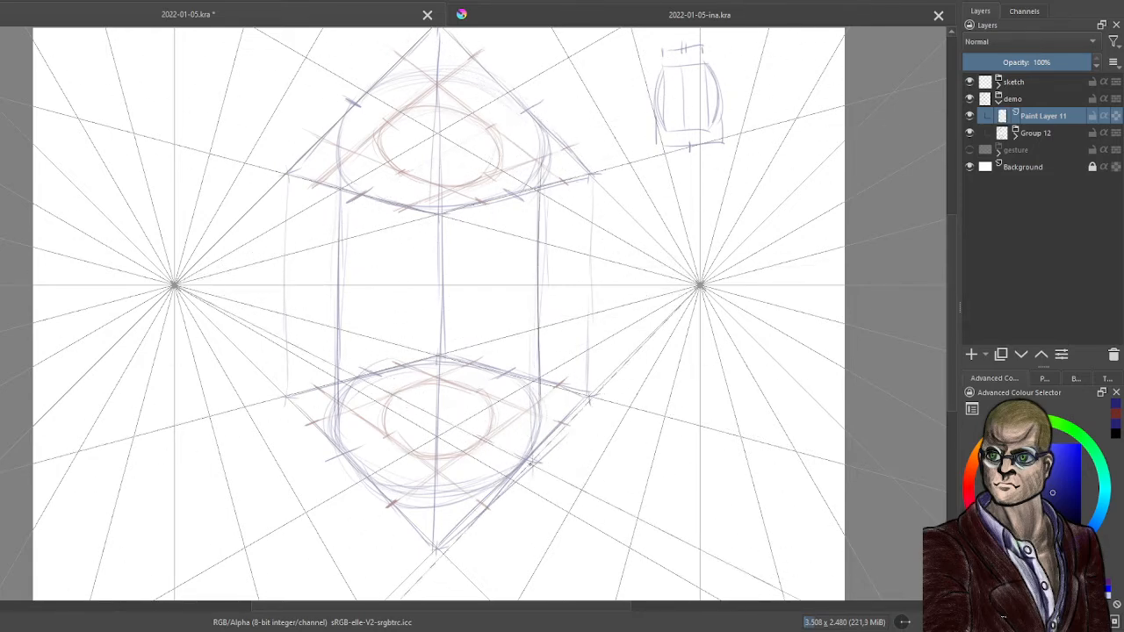
pyautogui.moveTo(540, 167); pyautogui.dragTo(538, 485)
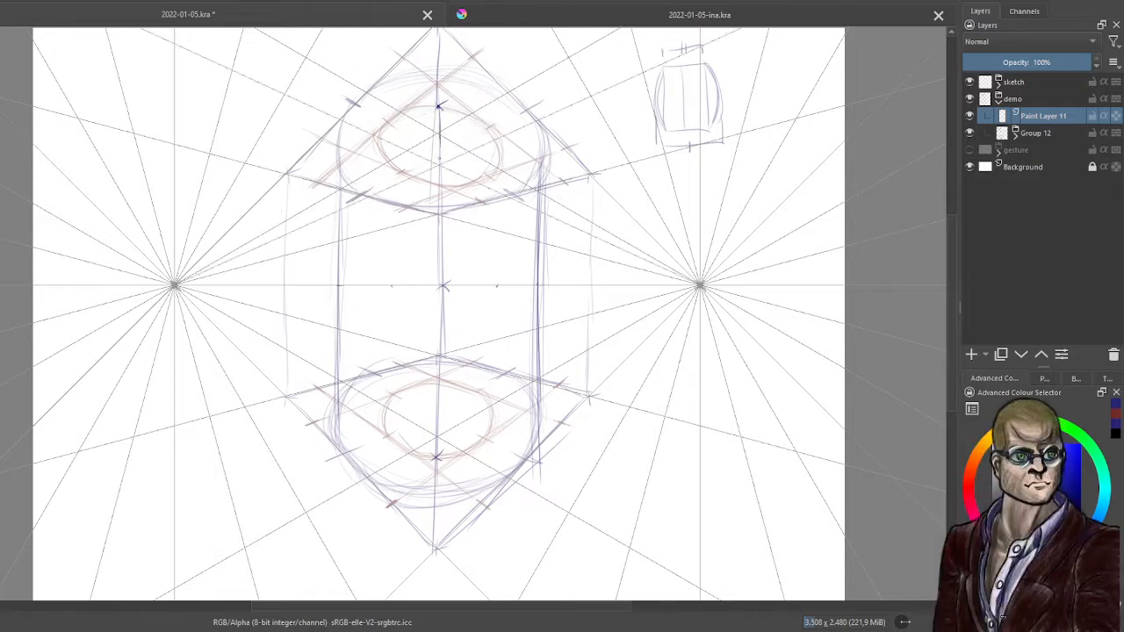
pyautogui.moveTo(439, 107); pyautogui.dragTo(433, 457)
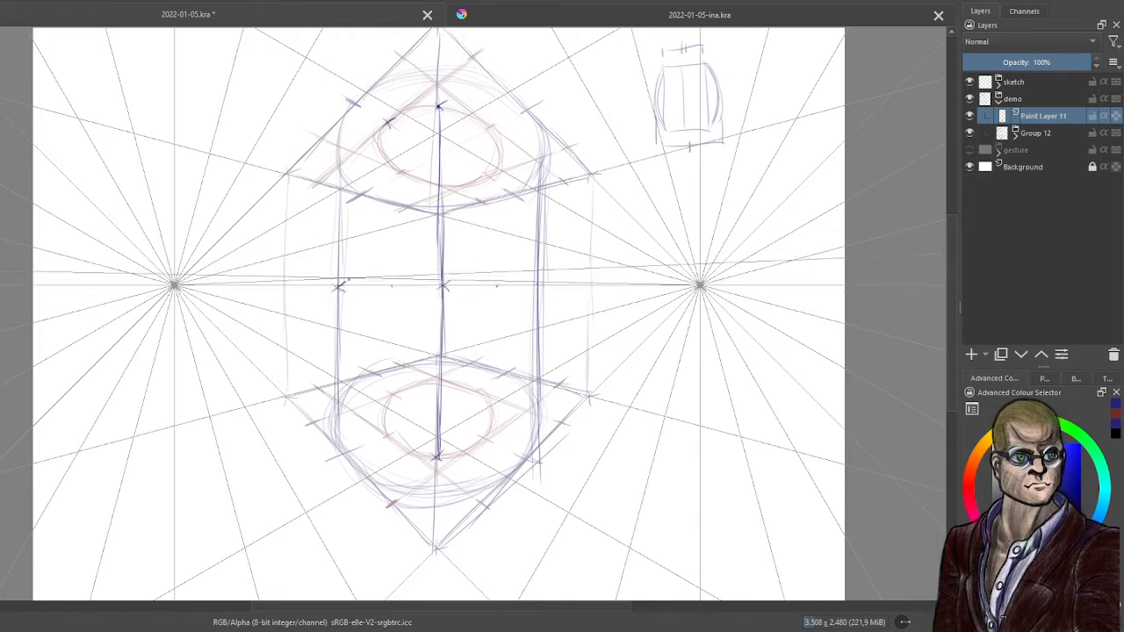
# Mark one side line's midpoint on the horizon with a cross and sketch a bulging stave through it between the two smaller ellipses
pyautogui.moveTo(332, 281)
pyautogui.mouseDown()
pyautogui.moveTo(347, 297)
pyautogui.moveTo(348, 281)
pyautogui.mouseUp()
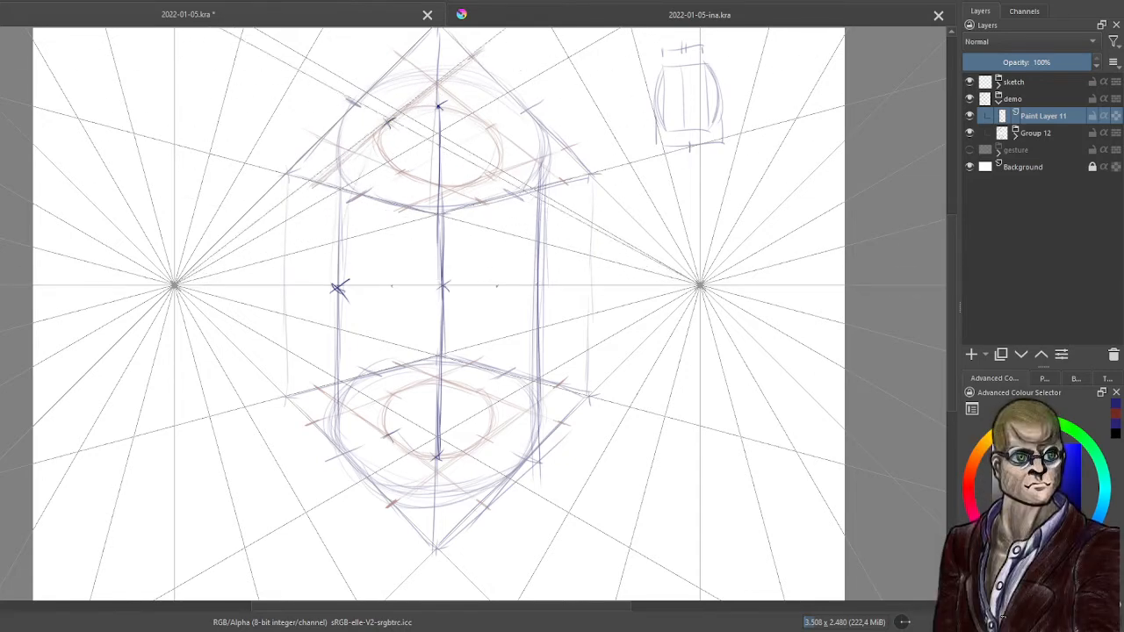
pyautogui.moveTo(387, 125); pyautogui.dragTo(352, 200)
pyautogui.moveTo(367, 152); pyautogui.dragTo(344, 233)
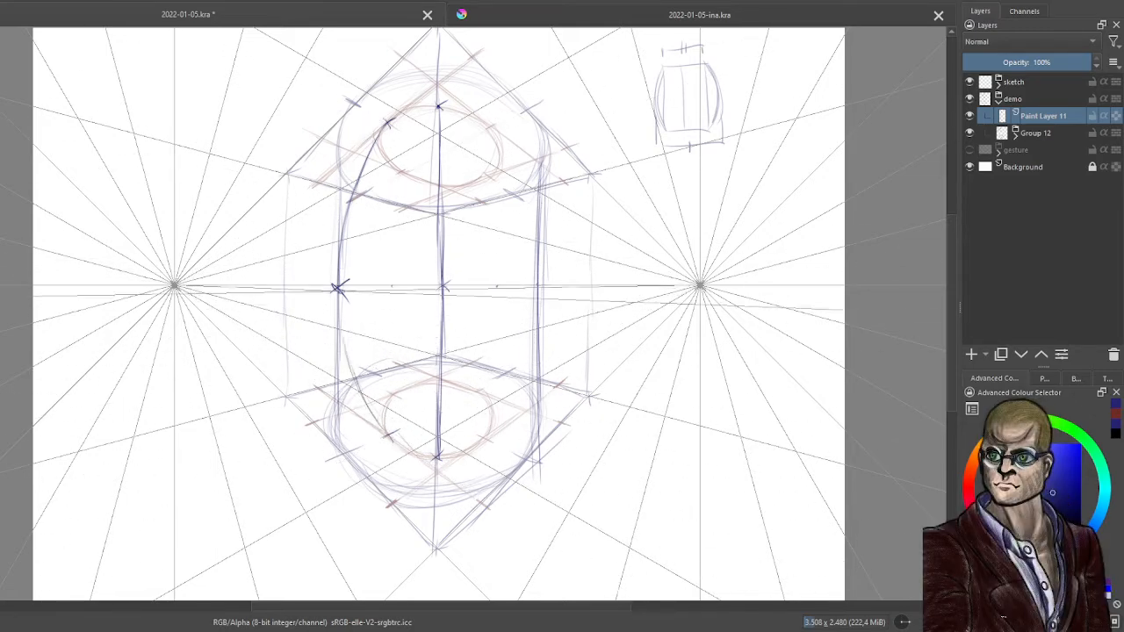
pyautogui.moveTo(339, 291); pyautogui.dragTo(390, 436)
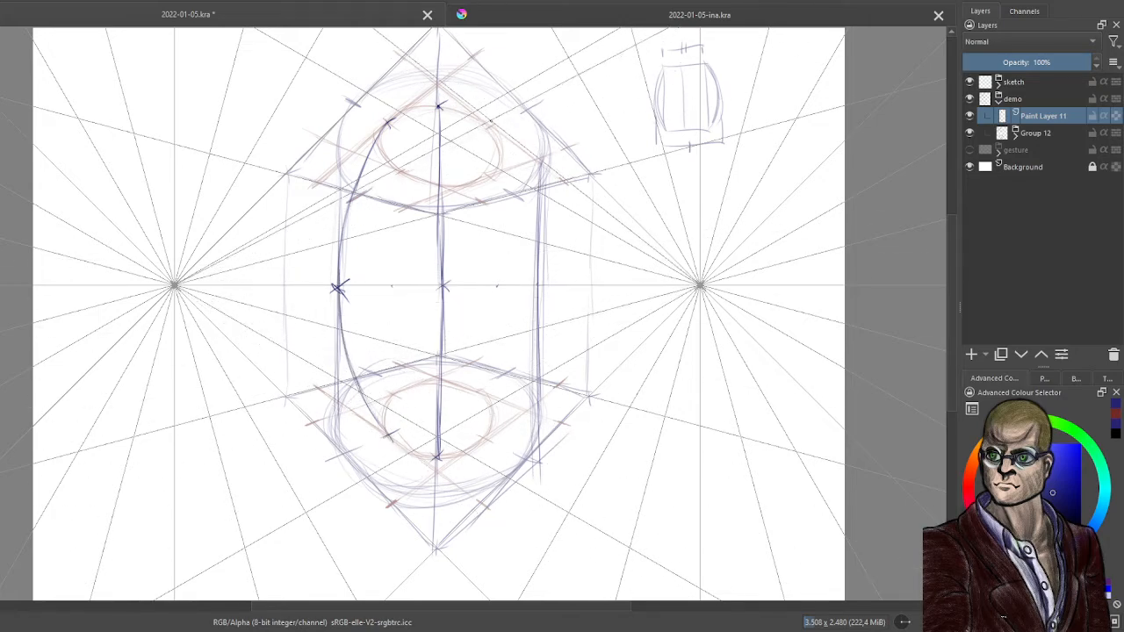
# Mark the matching points on the opposite side and sketch the second bulging outer stave through them, mirroring the canvas view to draw it
pyautogui.moveTo(533, 280)
pyautogui.mouseDown()
pyautogui.moveTo(544, 289)
pyautogui.moveTo(533, 290)
pyautogui.mouseUp()
pyautogui.moveTo(479, 430); pyautogui.dragTo(490, 442)
pyautogui.moveTo(490, 430); pyautogui.dragTo(480, 442)
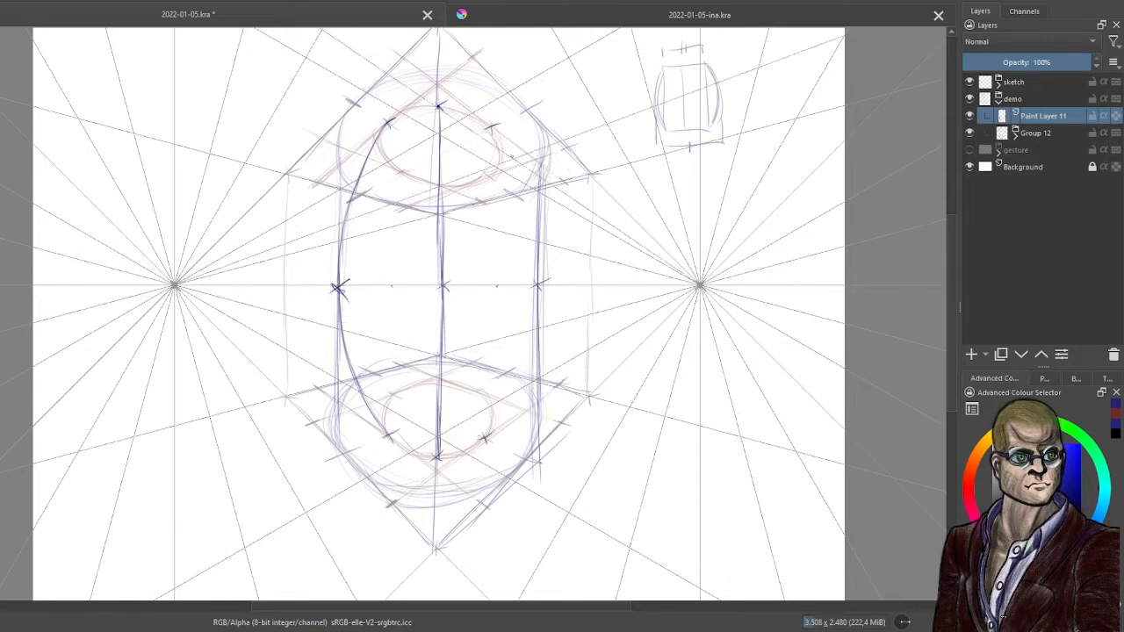
pyautogui.rightClick(559, 185)
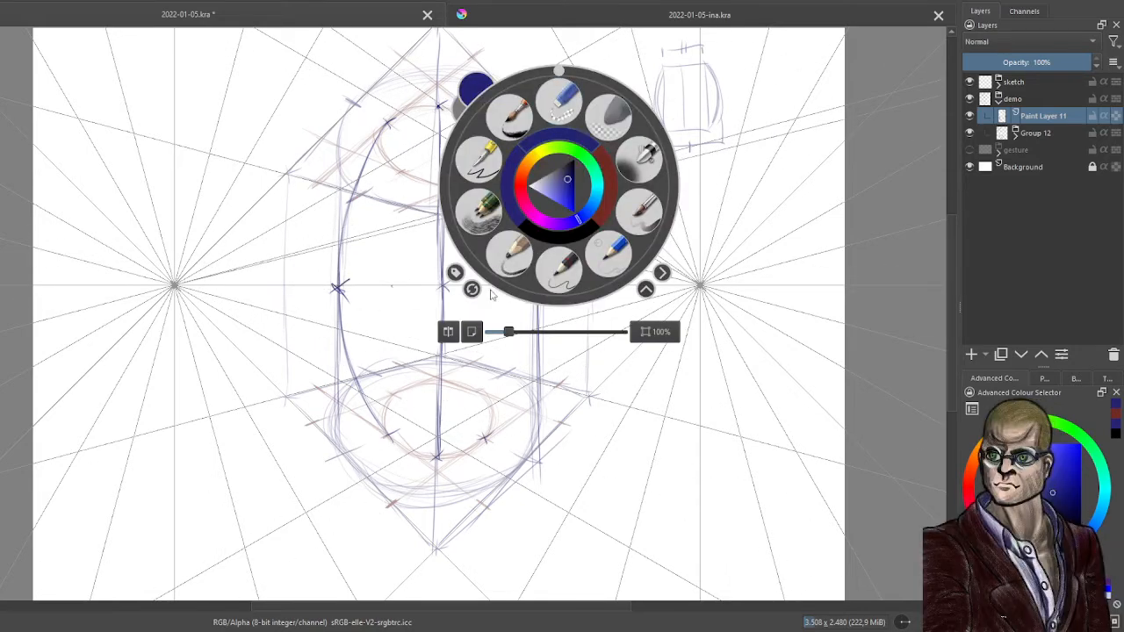
pyautogui.click(448, 332)
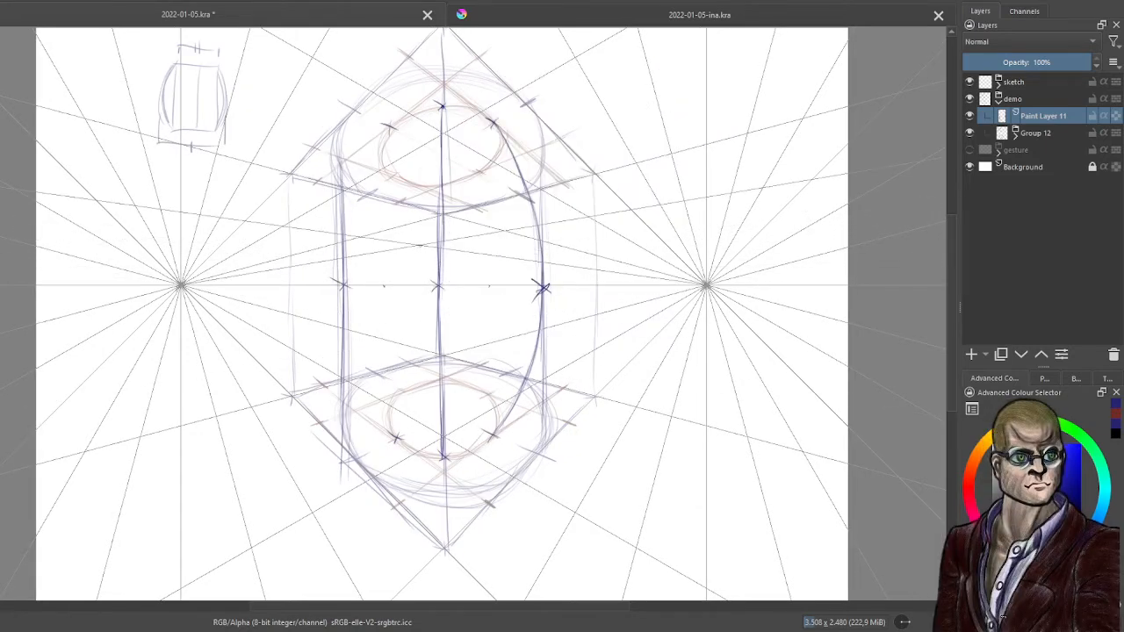
pyautogui.press('m')
pyautogui.press('m')
pyautogui.press('m')
pyautogui.press('m')
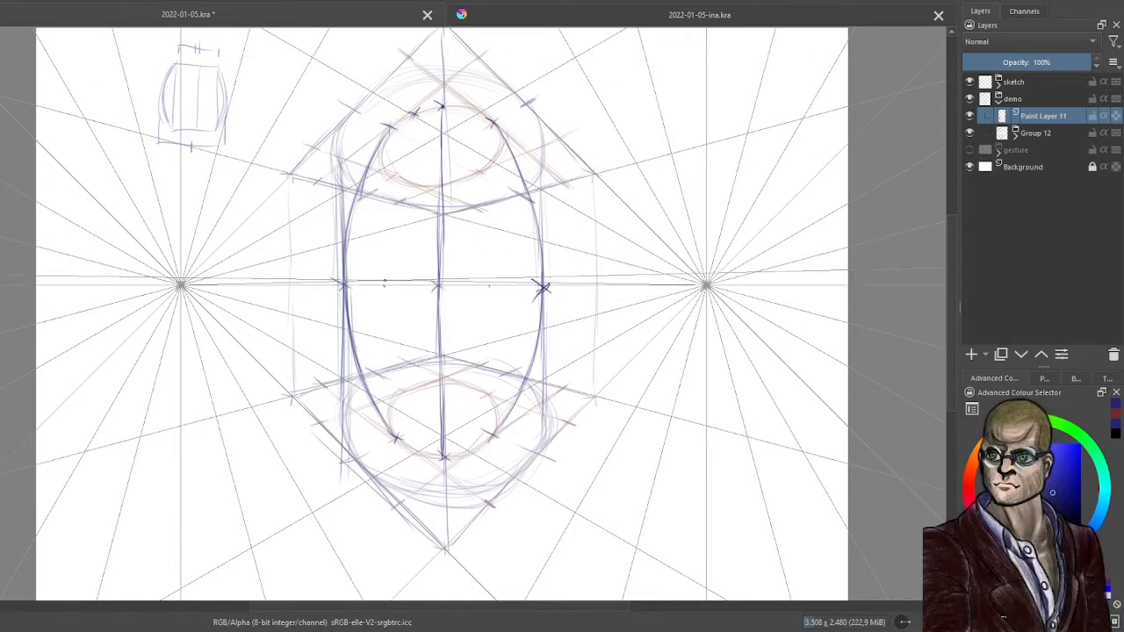
# Mark intermediate points on the horizon and sketch a curved stave through each, on both sides of the centre line, joining the smaller ellipses
pyautogui.moveTo(377, 282)
pyautogui.mouseDown()
pyautogui.moveTo(387, 291)
pyautogui.moveTo(377, 289)
pyautogui.mouseUp()
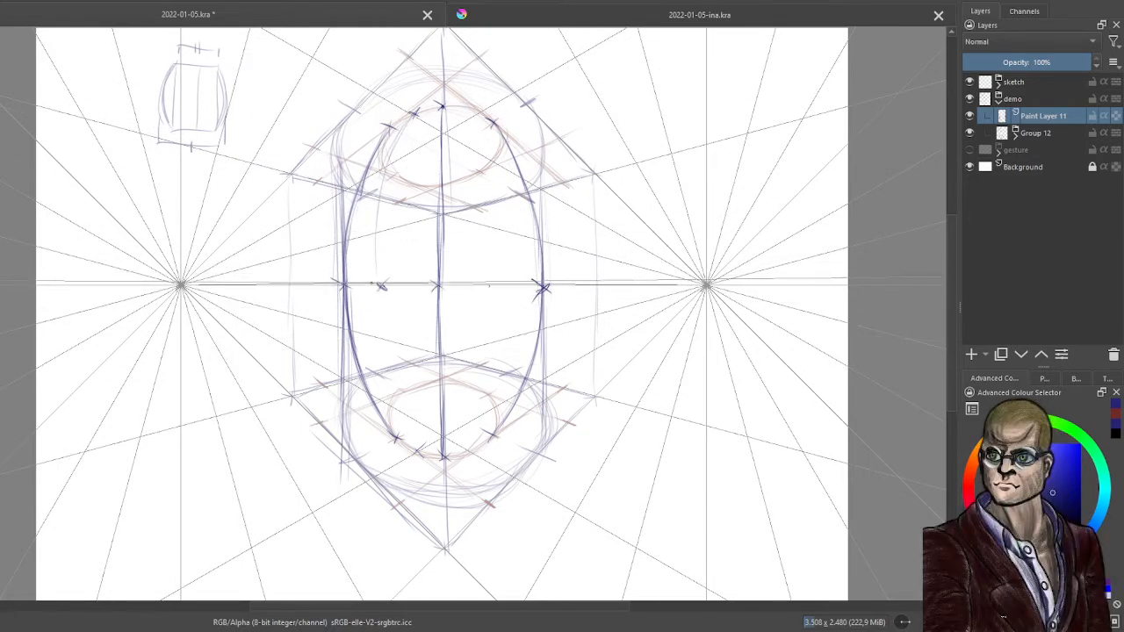
pyautogui.hotkey('ctrl', 's')
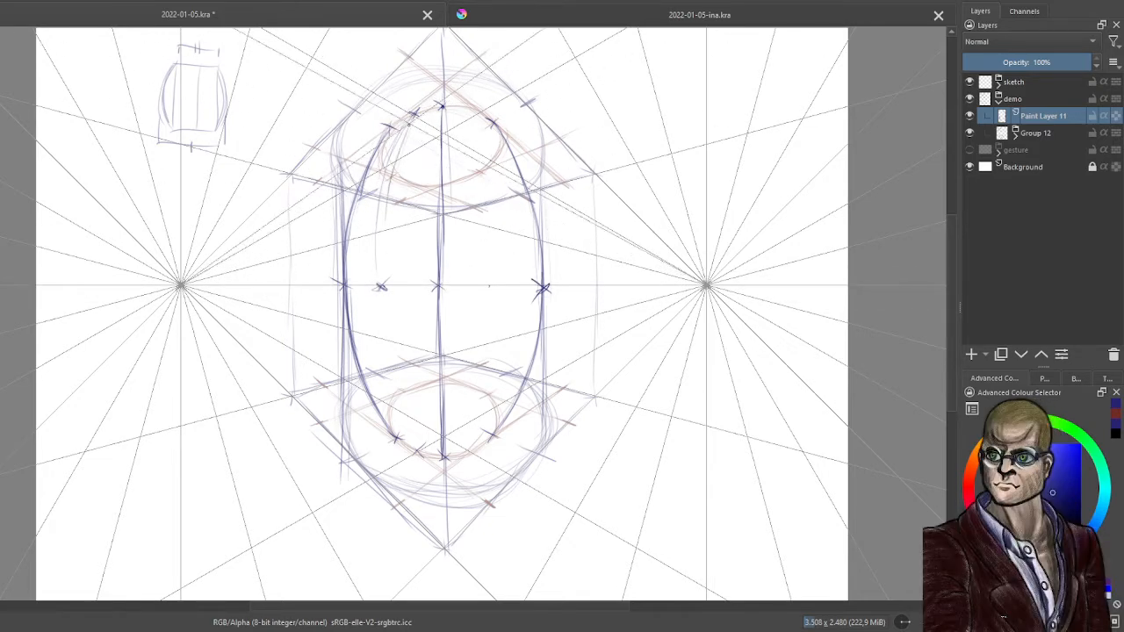
pyautogui.moveTo(409, 123); pyautogui.dragTo(380, 267)
pyautogui.moveTo(409, 125); pyautogui.dragTo(380, 285)
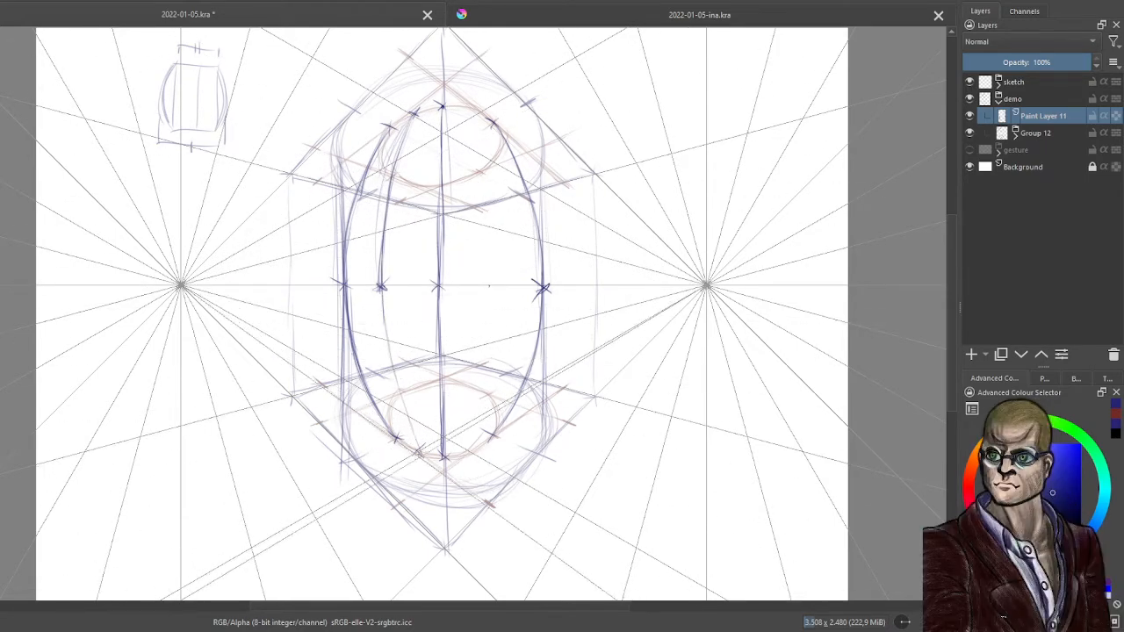
pyautogui.moveTo(382, 292); pyautogui.dragTo(419, 453)
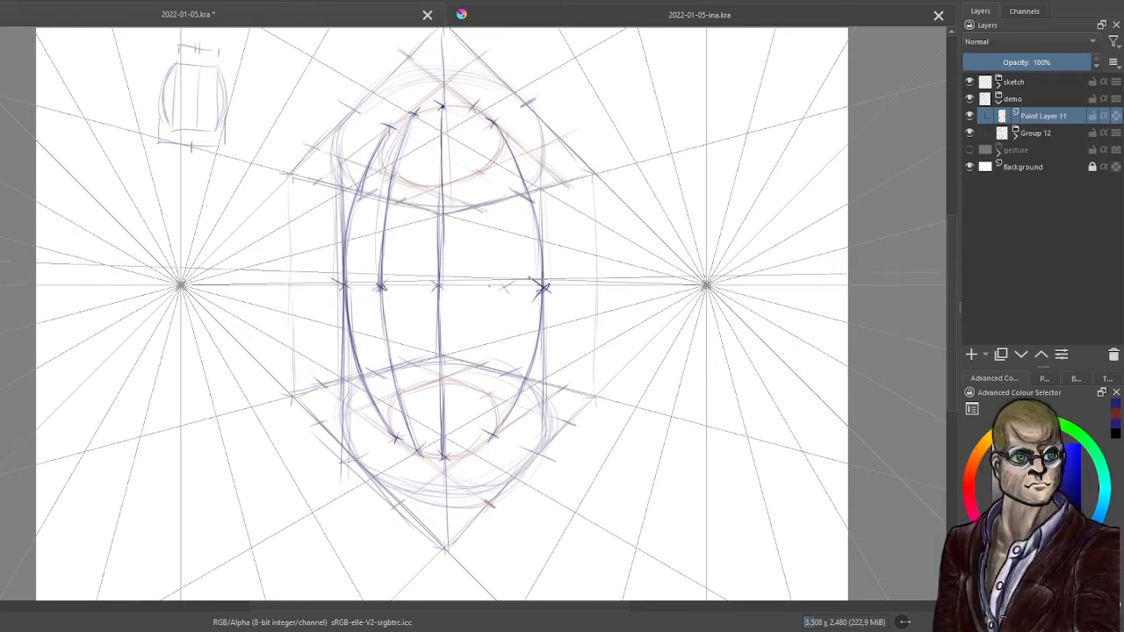
pyautogui.hotkey('ctrl', 's')
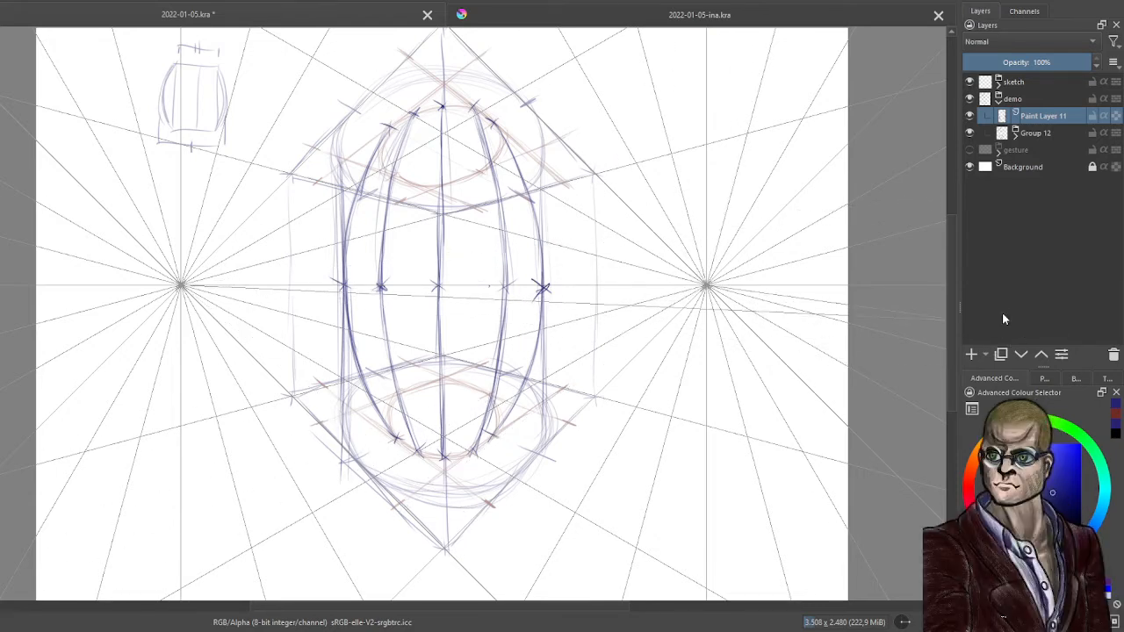
# Put Paint Layer 11 into a group and add a new paint layer above it inside that group
pyautogui.hotkey('ctrl', 'g')
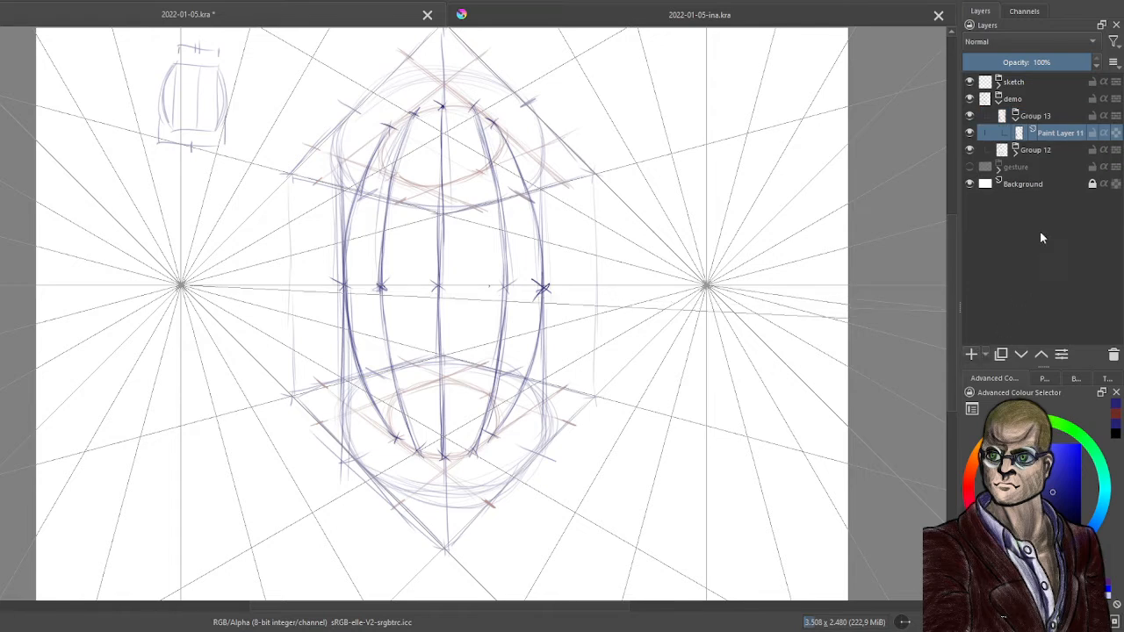
pyautogui.press('Insert')
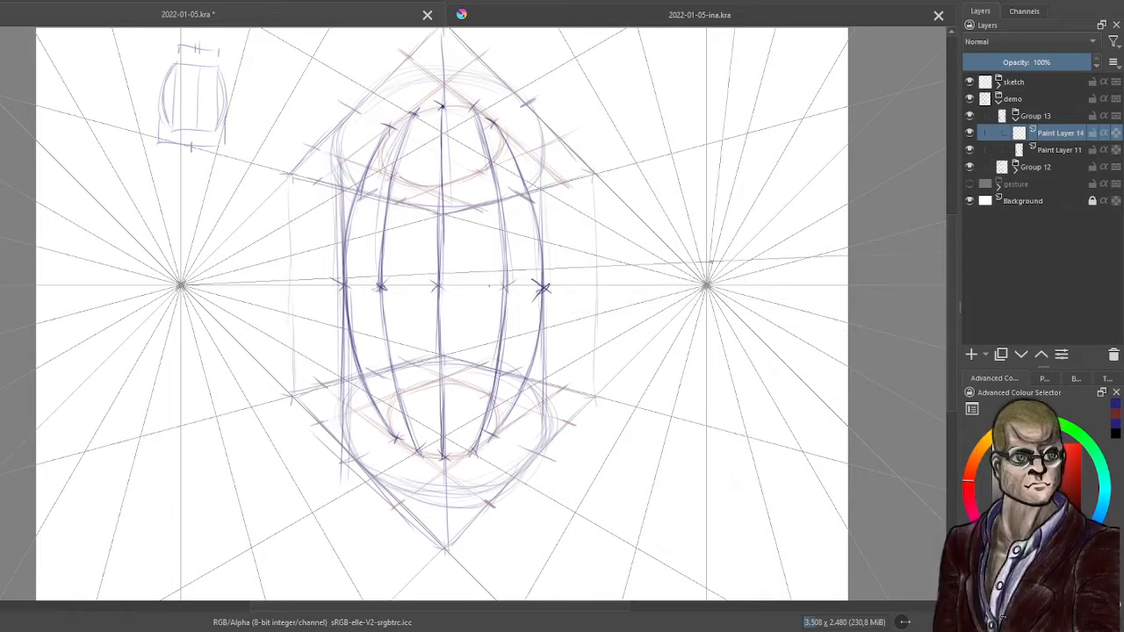
# Hide the guide lines of both vanishing point assistants and return to the freehand brush
pyautogui.click(0, 387)
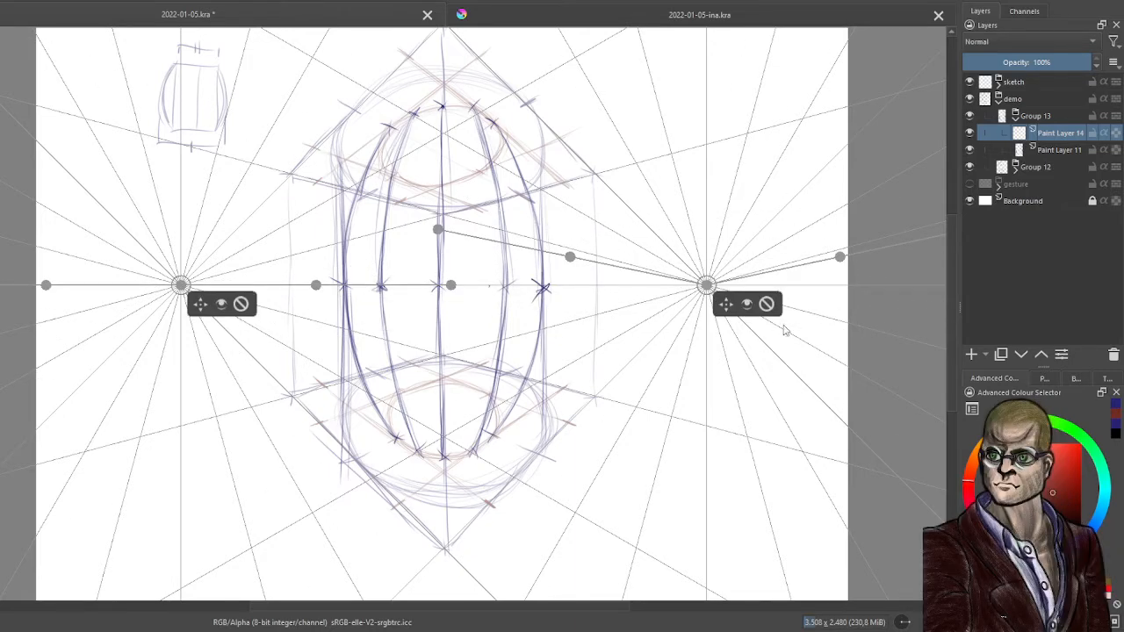
pyautogui.click(1104, 380)
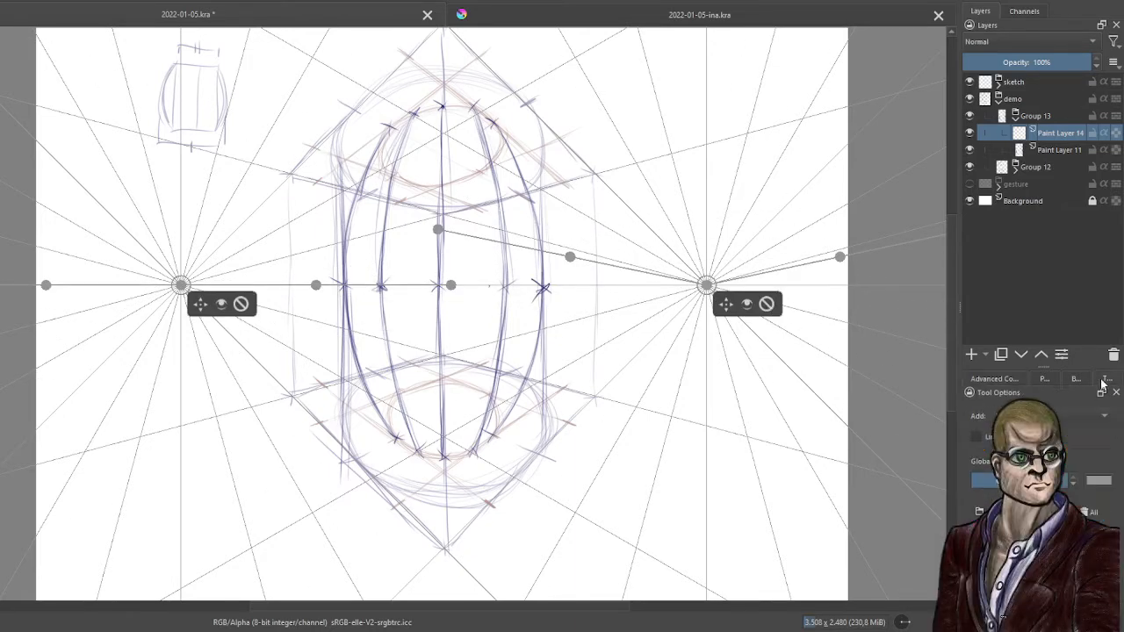
pyautogui.click(748, 304)
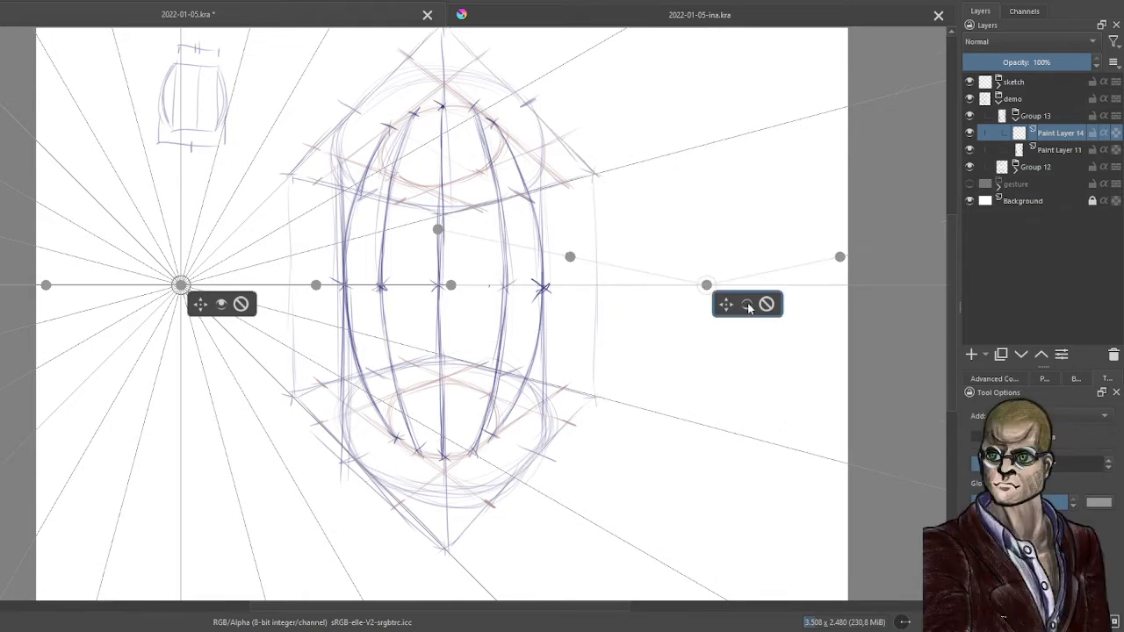
pyautogui.click(223, 305)
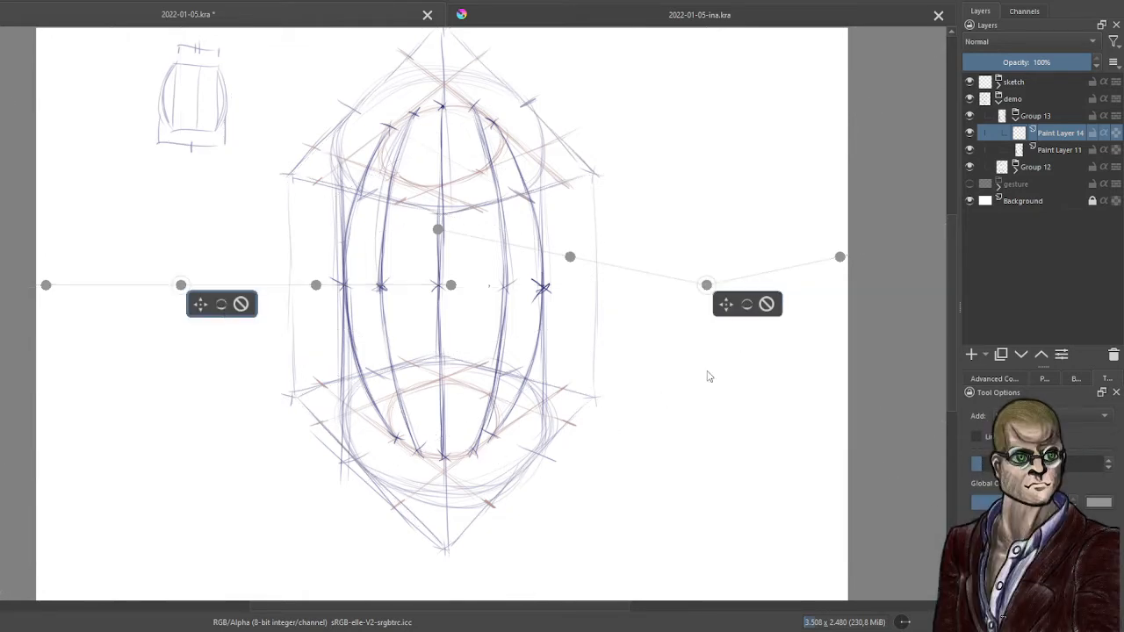
pyautogui.press('b')
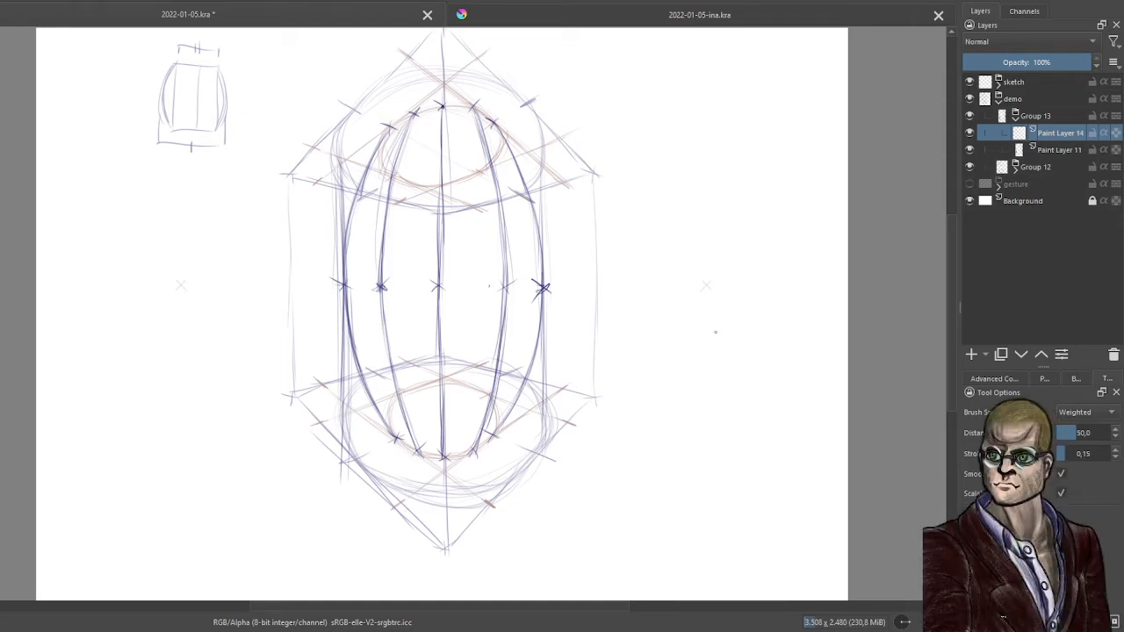
# With the canvas turned sideways, draw dark red hoop lines across the barrel's middle, its two ends and its upper half
pyautogui.rightClick(650, 238)
pyautogui.moveTo(651, 128); pyautogui.dragTo(538, 240)
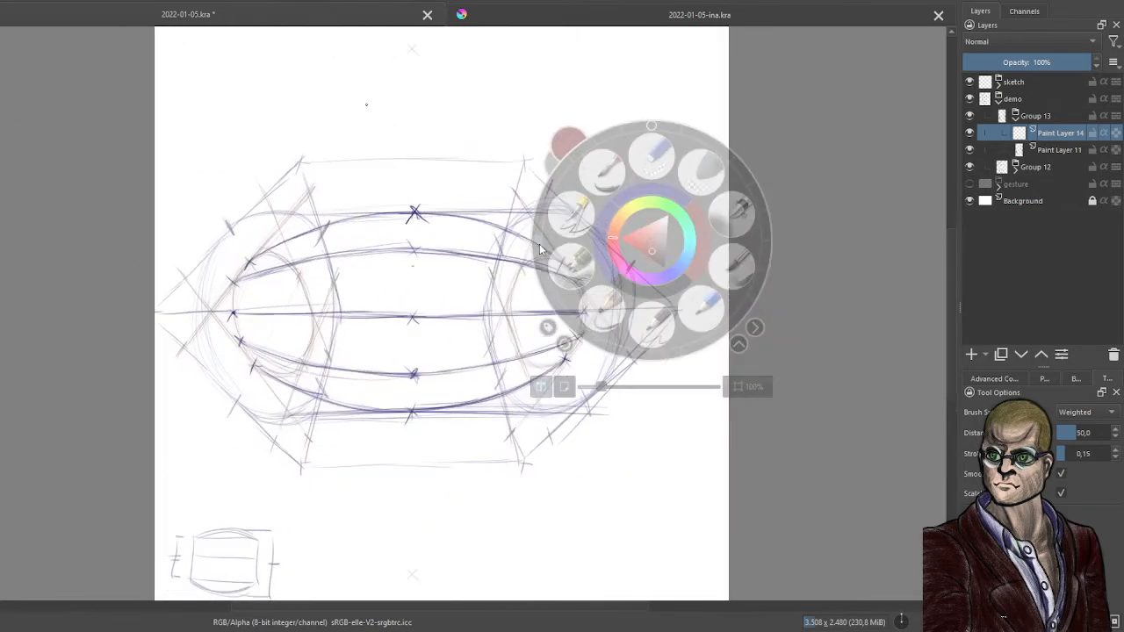
pyautogui.click(545, 485)
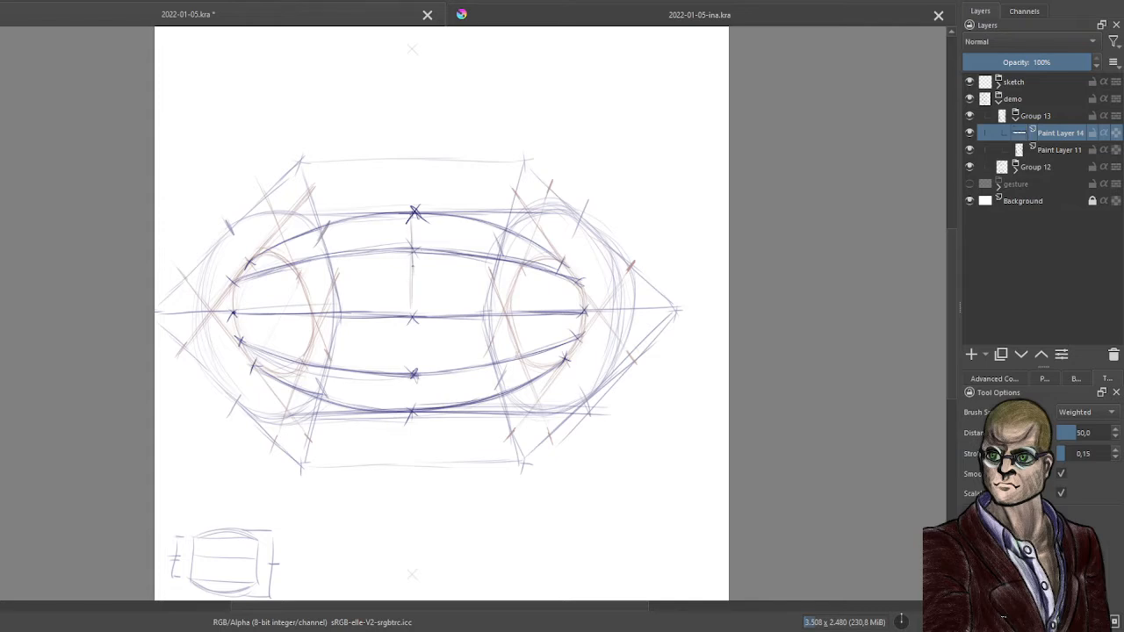
pyautogui.moveTo(411, 283); pyautogui.dragTo(411, 369)
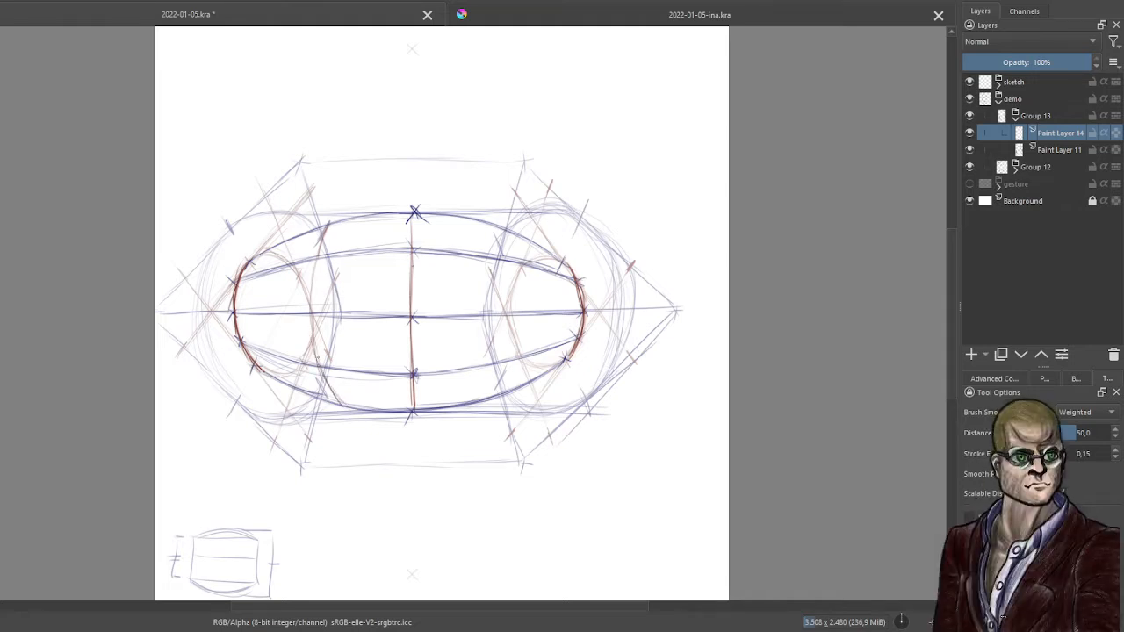
pyautogui.moveTo(316, 276)
pyautogui.mouseDown()
pyautogui.moveTo(329, 225)
pyautogui.moveTo(314, 305)
pyautogui.mouseUp()
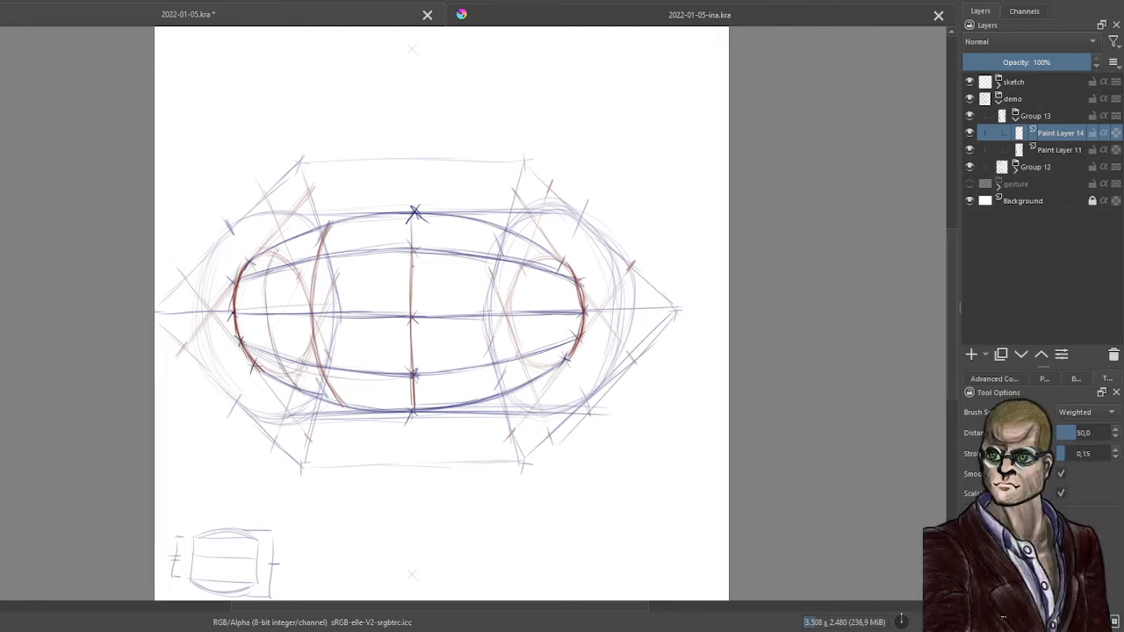
pyautogui.moveTo(279, 250); pyautogui.dragTo(267, 302)
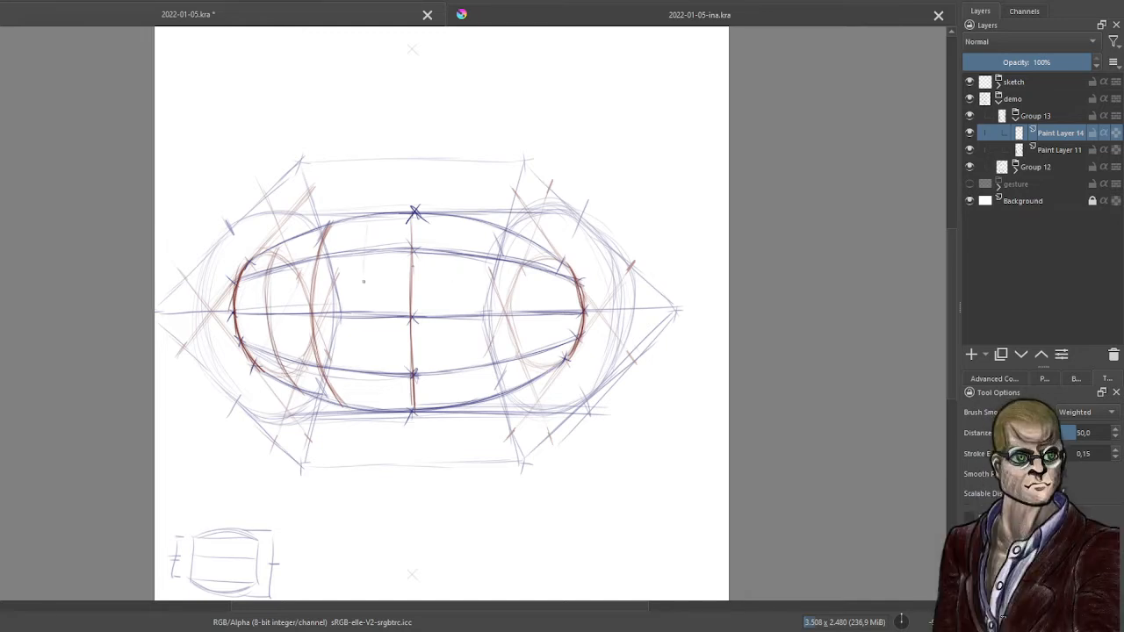
pyautogui.moveTo(363, 281)
pyautogui.mouseDown()
pyautogui.moveTo(374, 397)
pyautogui.moveTo(362, 262)
pyautogui.moveTo(381, 415)
pyautogui.mouseUp()
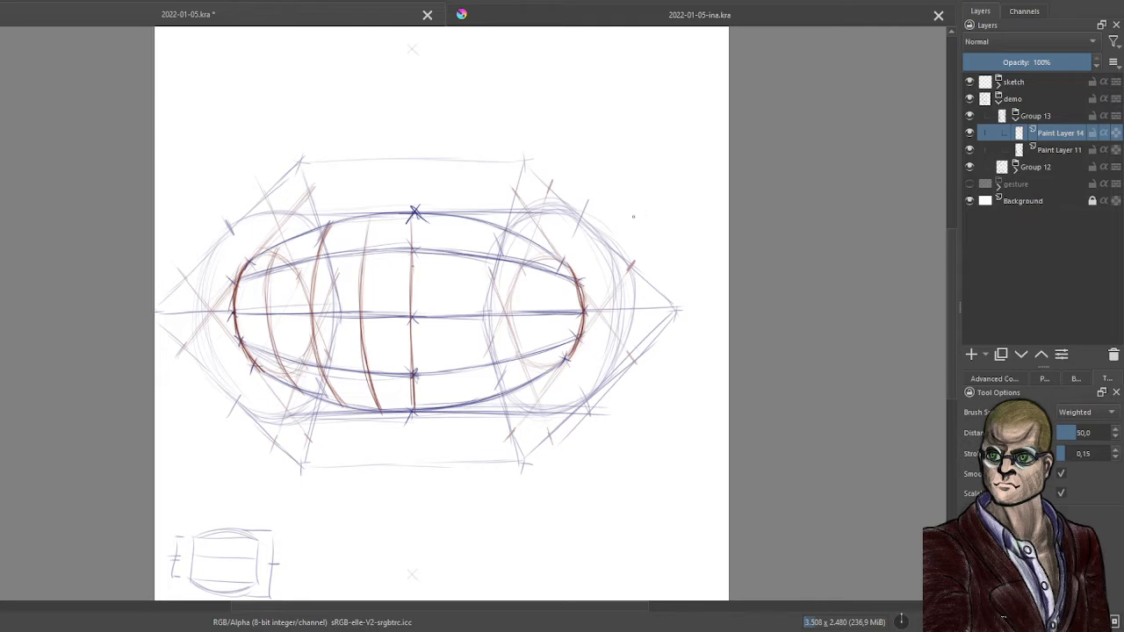
# Mirror the canvas view and draw three matching curved dark red hoop lines across the barrel's lower half
pyautogui.press('m')
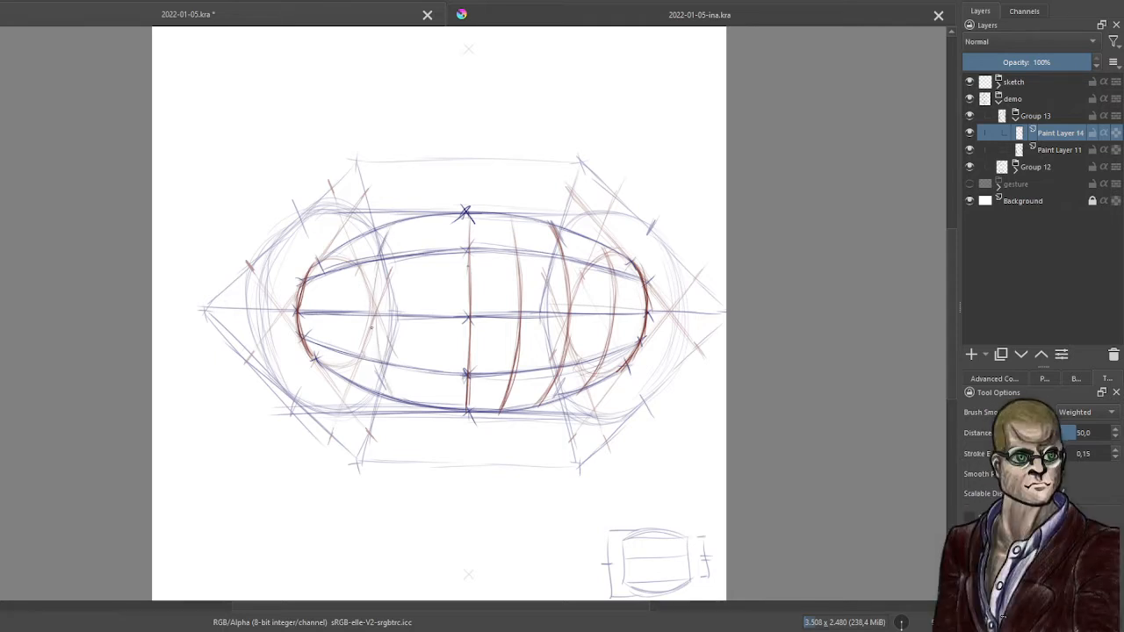
pyautogui.moveTo(395, 400)
pyautogui.mouseDown()
pyautogui.moveTo(374, 276)
pyautogui.moveTo(387, 226)
pyautogui.mouseUp()
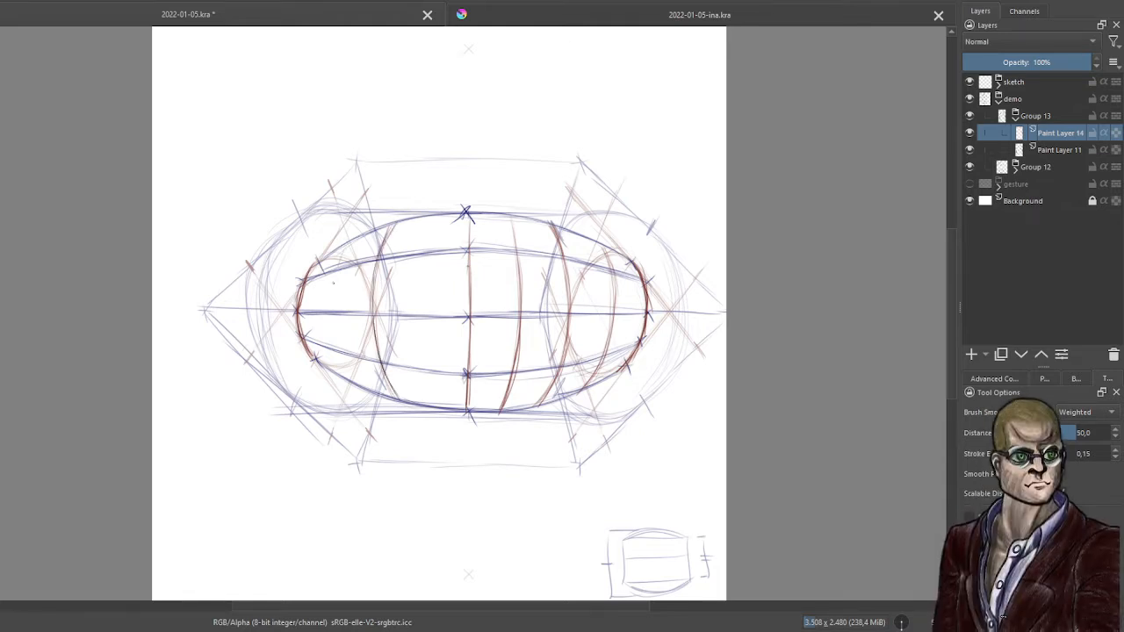
pyautogui.moveTo(338, 274)
pyautogui.mouseDown()
pyautogui.moveTo(333, 330)
pyautogui.moveTo(359, 387)
pyautogui.moveTo(333, 320)
pyautogui.moveTo(350, 240)
pyautogui.moveTo(334, 326)
pyautogui.moveTo(356, 383)
pyautogui.mouseUp()
pyautogui.moveTo(429, 227); pyautogui.dragTo(422, 298)
pyautogui.moveTo(423, 251); pyautogui.dragTo(436, 405)
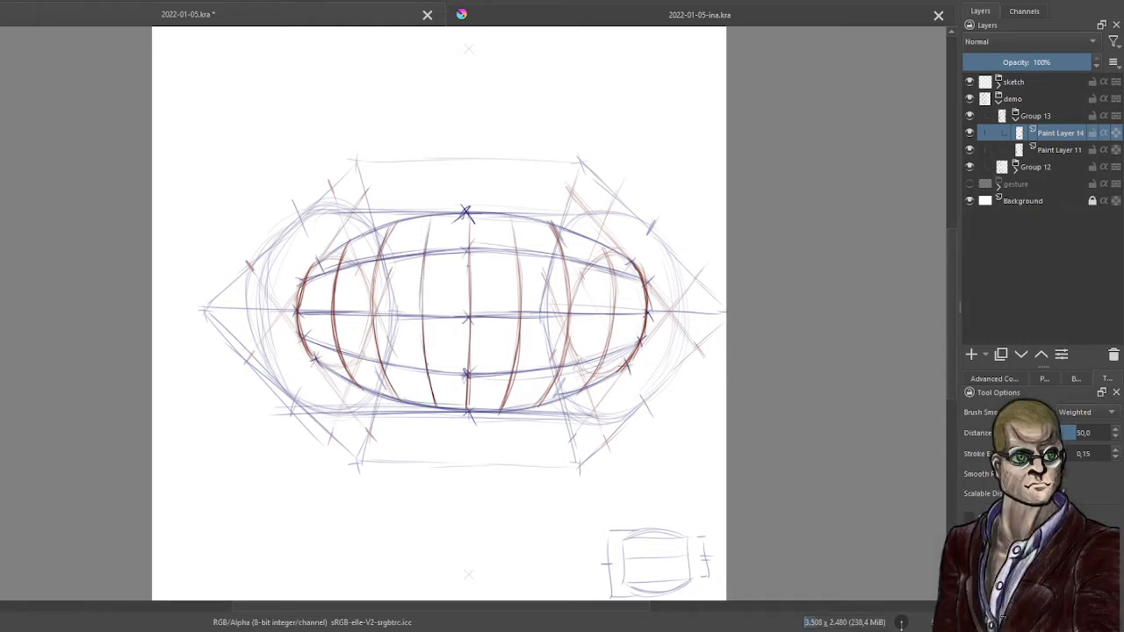
pyautogui.moveTo(426, 258); pyautogui.dragTo(420, 360)
pyautogui.moveTo(431, 227)
pyautogui.mouseDown()
pyautogui.moveTo(425, 265)
pyautogui.moveTo(428, 250)
pyautogui.mouseUp()
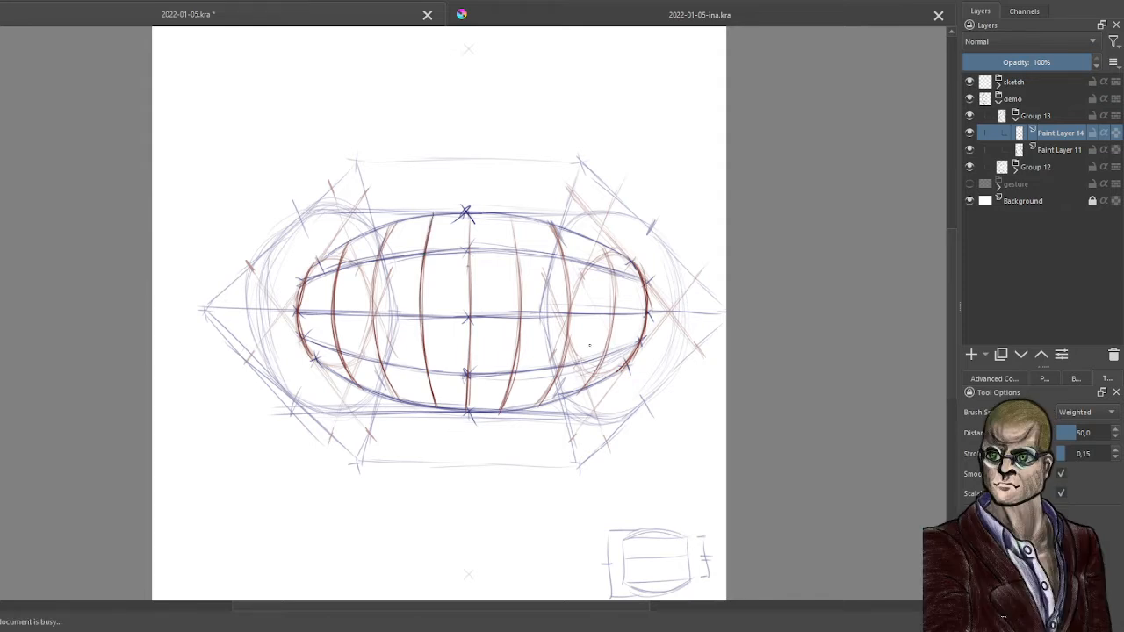
# Return the canvas to its upright, unmirrored view and toggle Group 12's visibility to examine the barrel without its construction lines
pyautogui.rightClick(646, 161)
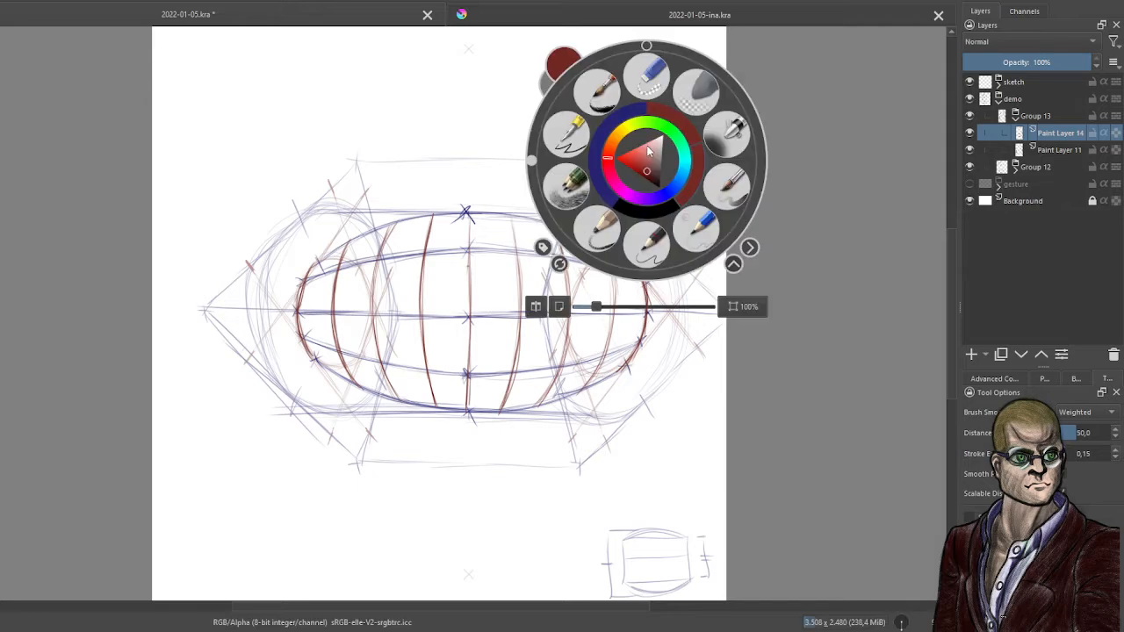
pyautogui.click(646, 46)
pyautogui.click(669, 383)
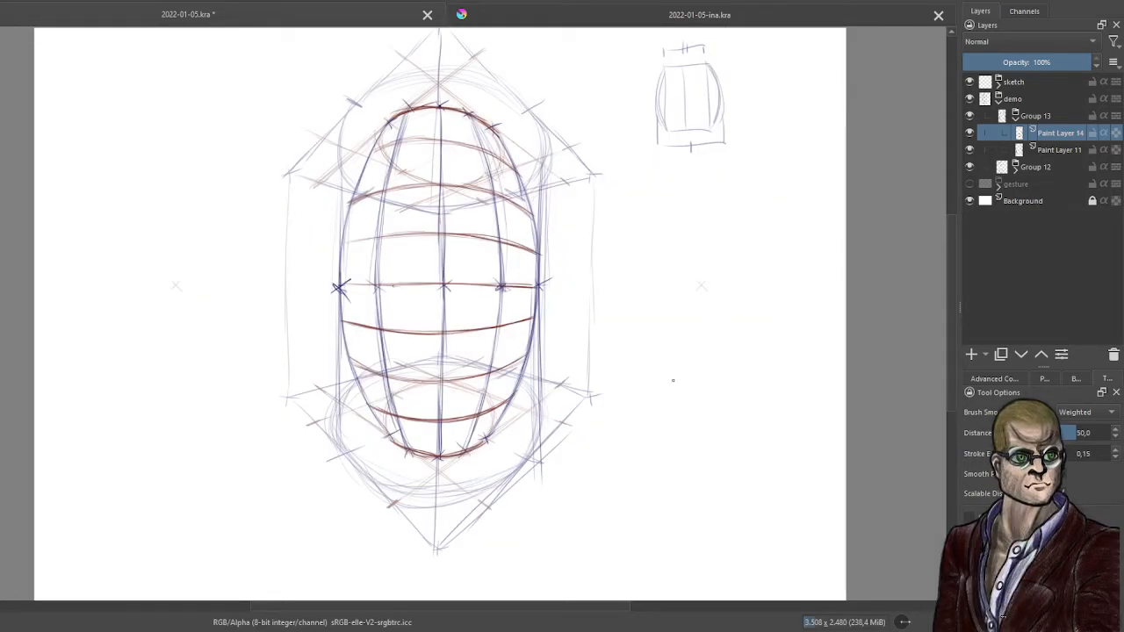
pyautogui.click(970, 166)
pyautogui.click(970, 166)
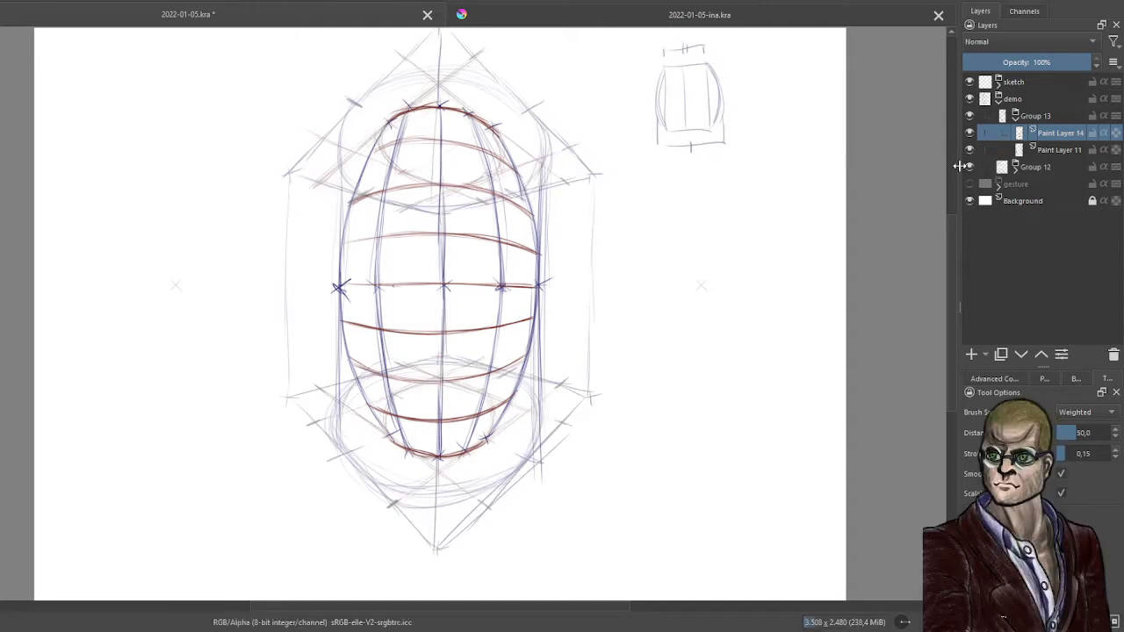
# Collapse Group 13 and squash the whole demo group vertically with a transform to give the barrel a shorter, rounder shape
pyautogui.click(1015, 115)
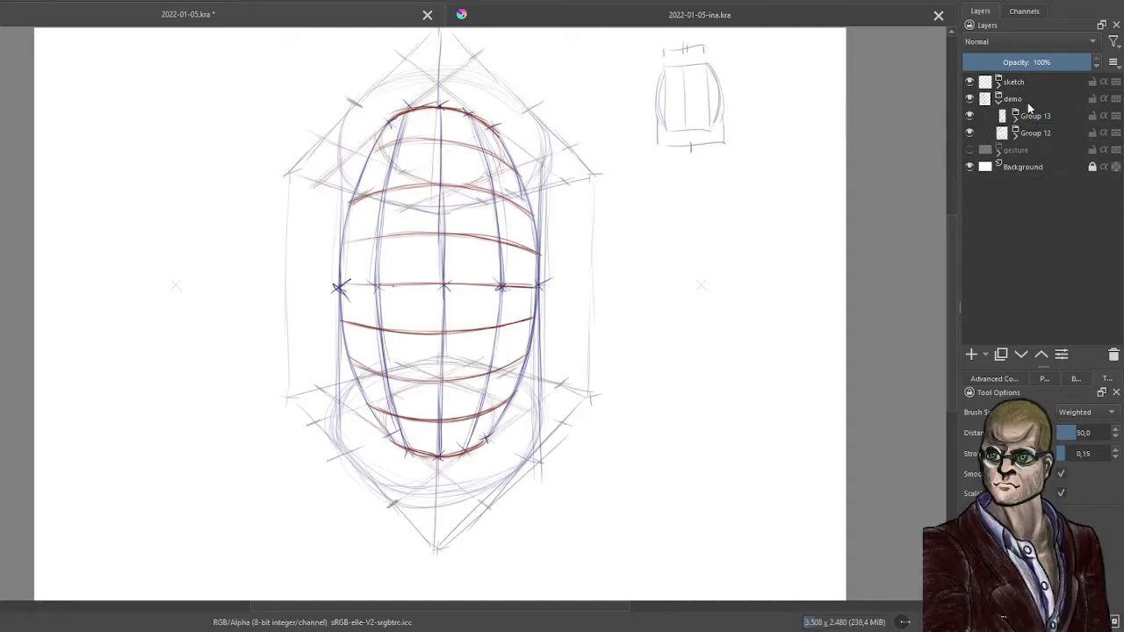
pyautogui.click(1019, 98)
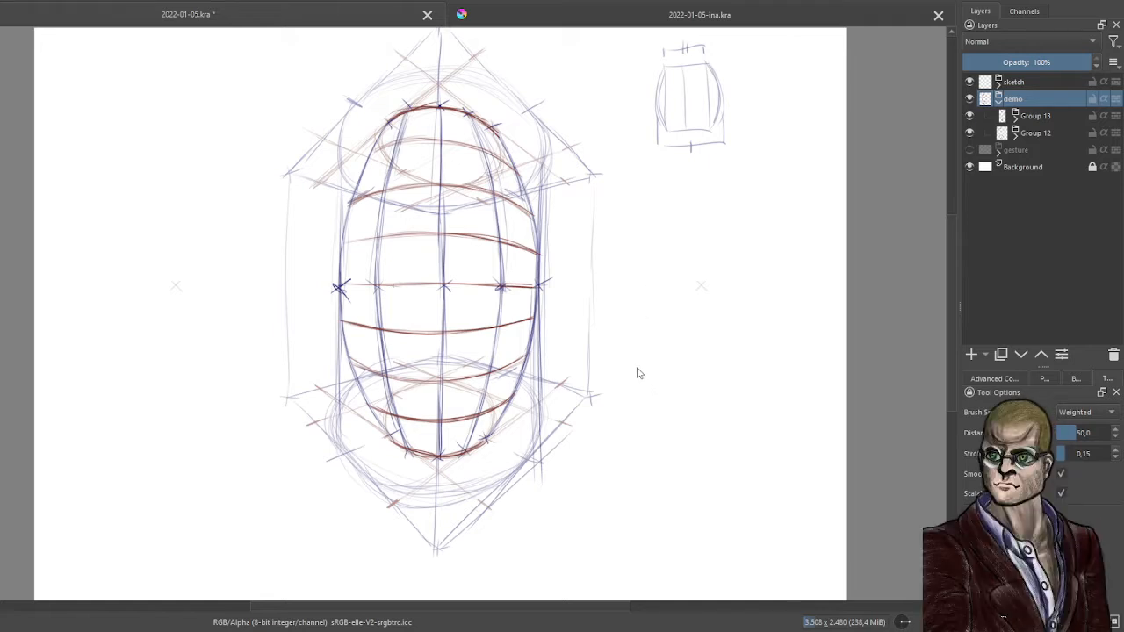
pyautogui.hotkey('ctrl', 'z')
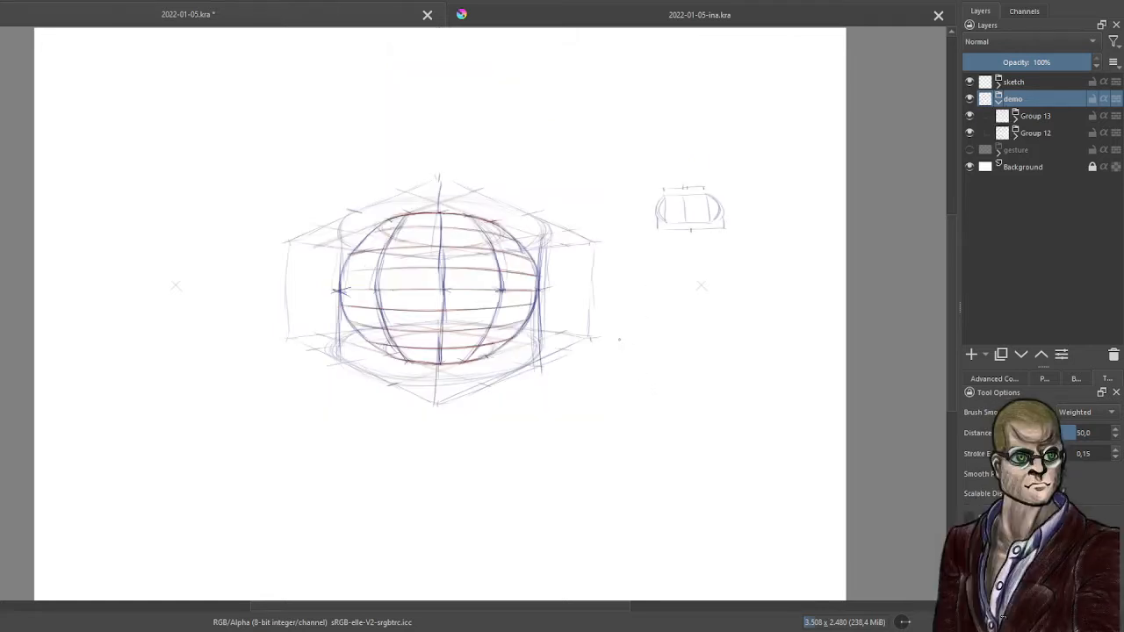
pyautogui.press('ctrl')
pyautogui.hotkey('ctrl', 'shift', 'z')
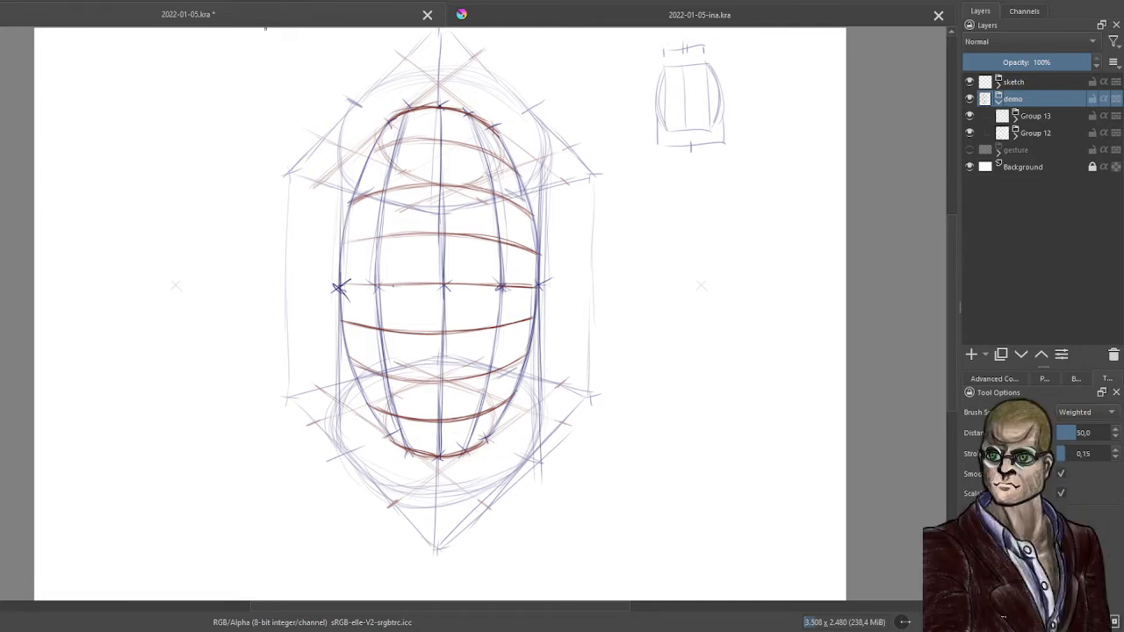
pyautogui.hotkey('ctrl', 'z')
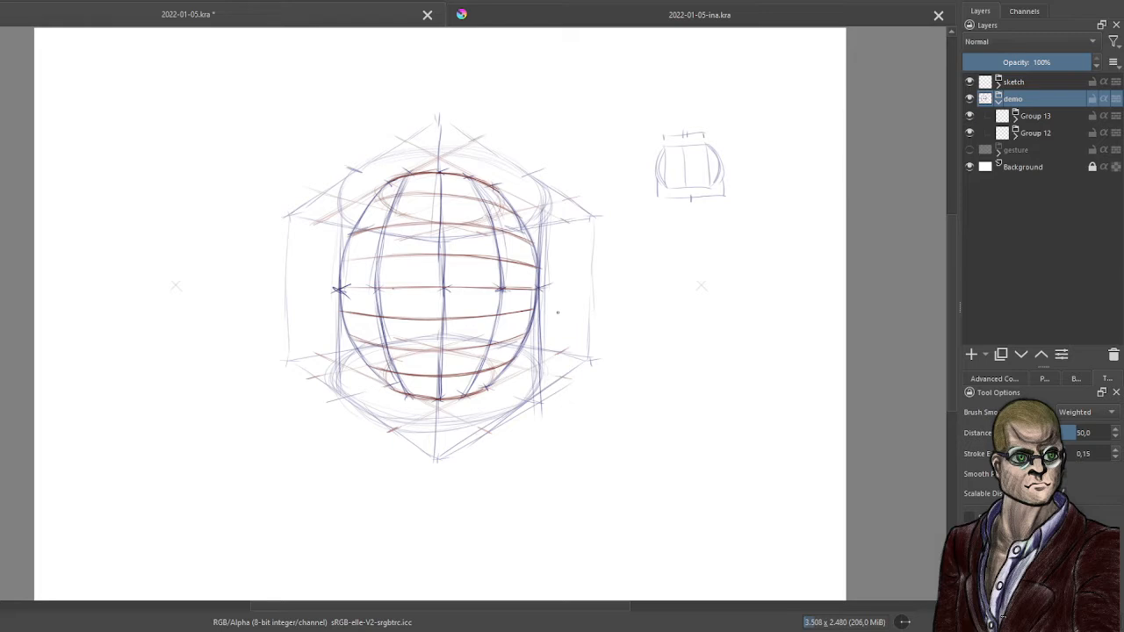
# Fade the construction drawing by lowering Group 13's opacity to about 60% and Group 12's to about 28%
pyautogui.click(1041, 120)
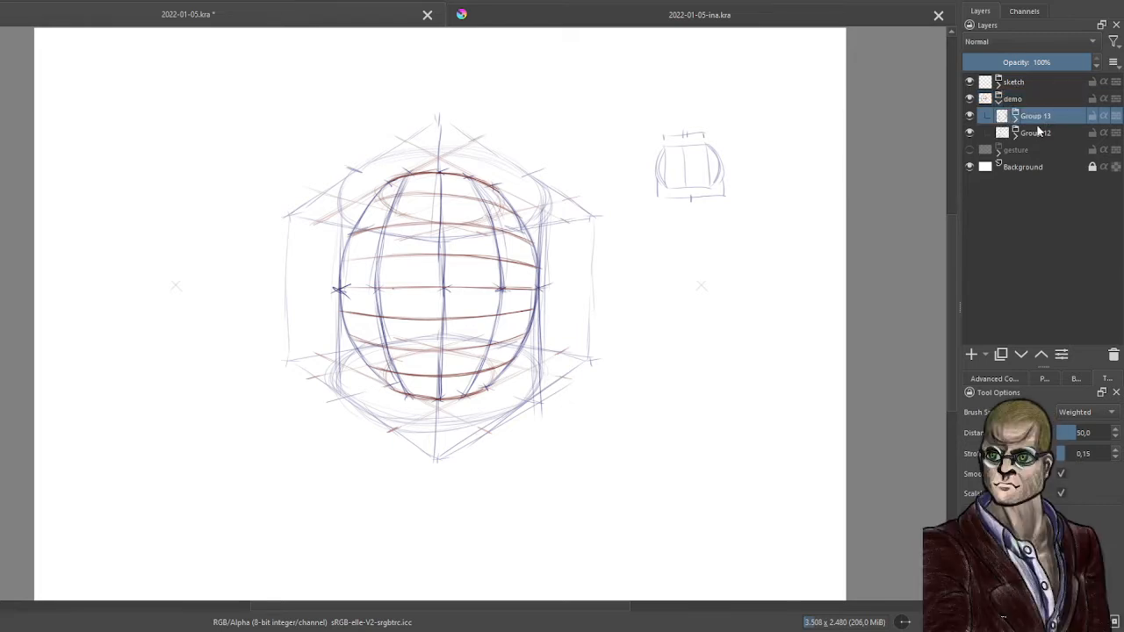
pyautogui.click(1039, 64)
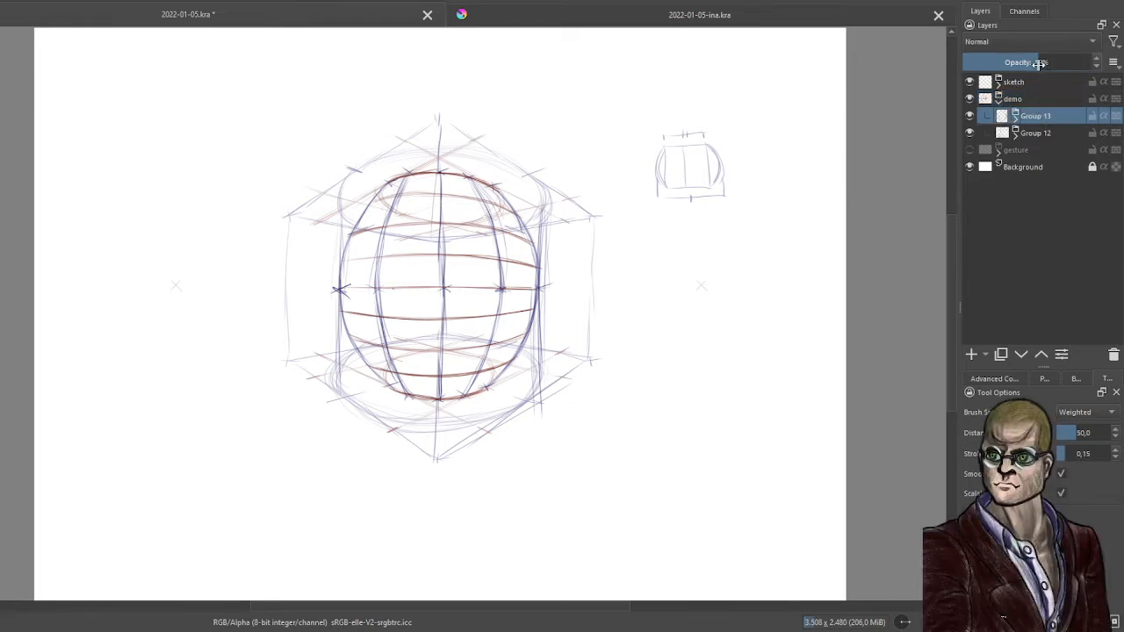
pyautogui.click(1047, 133)
pyautogui.click(997, 62)
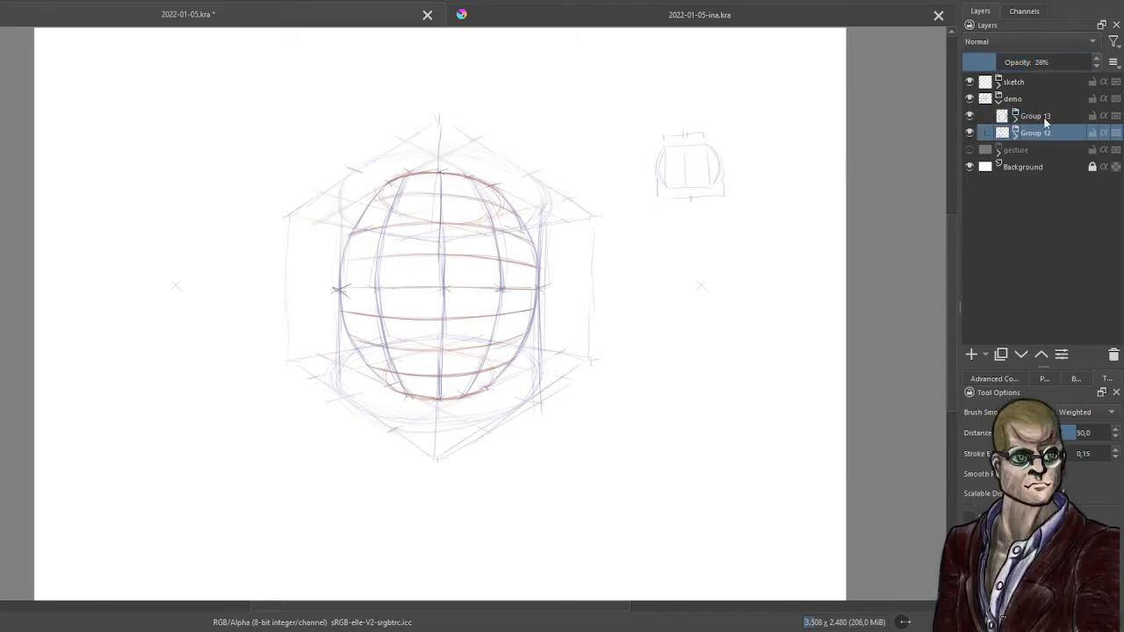
# Add a new paint layer above Group 13, place it in its own group and choose dark blue as the drawing colour
pyautogui.press('Insert')
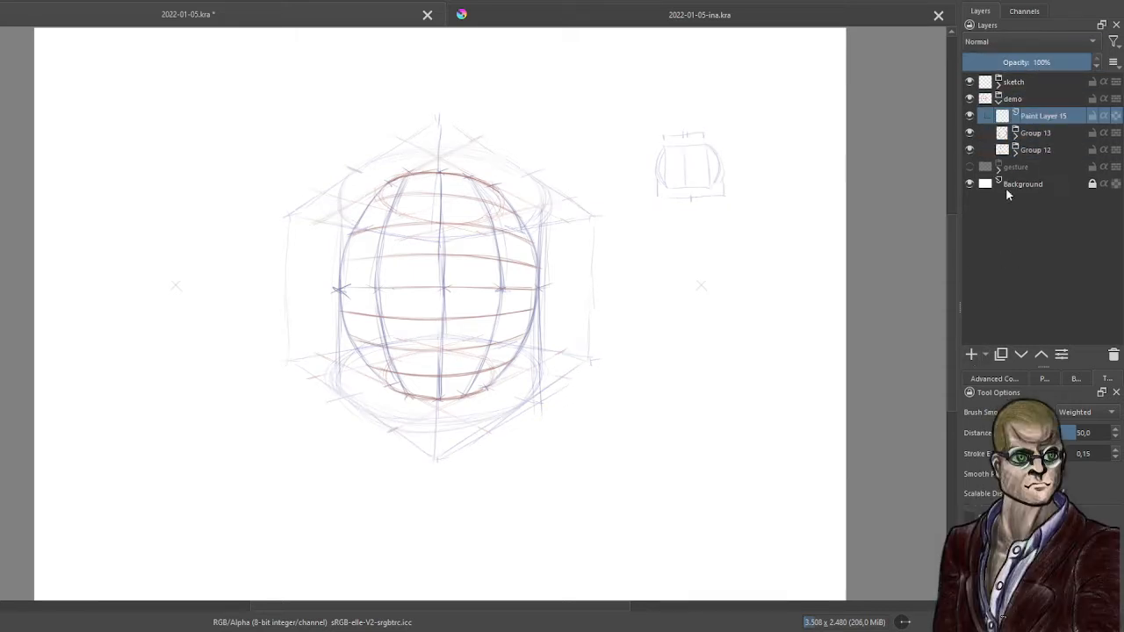
pyautogui.hotkey('ctrl', 'g')
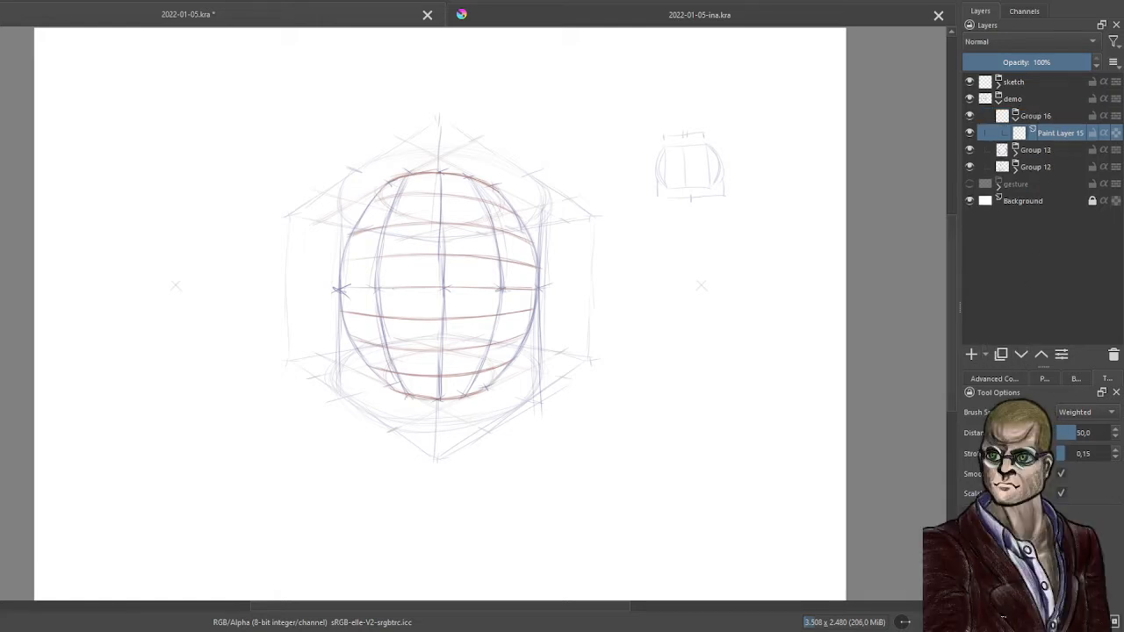
pyautogui.click(1007, 379)
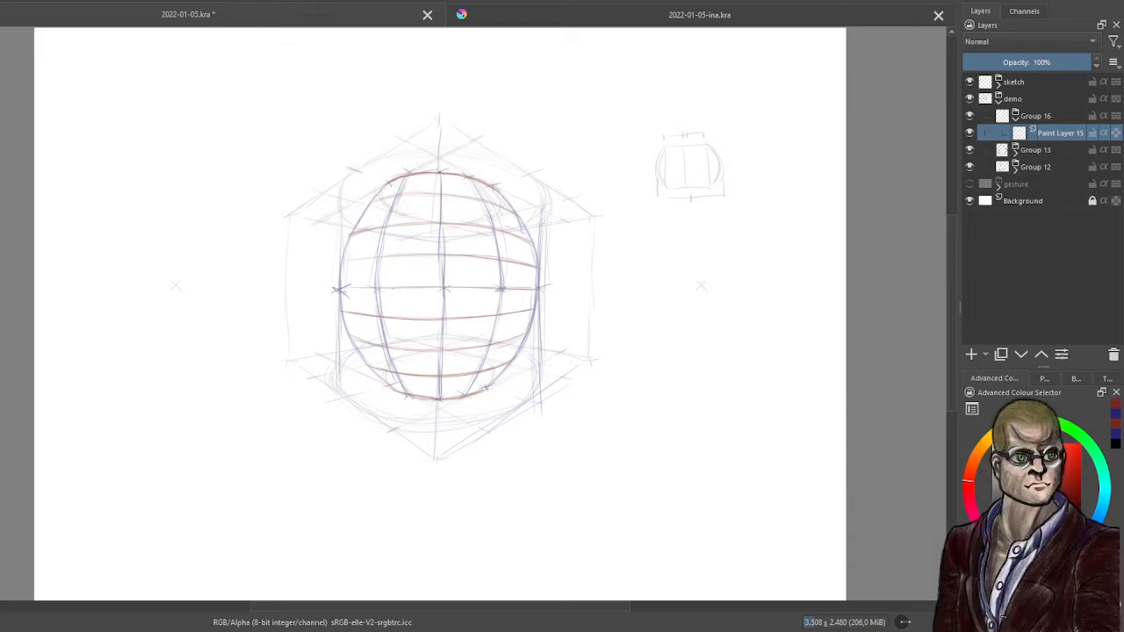
pyautogui.click(1049, 380)
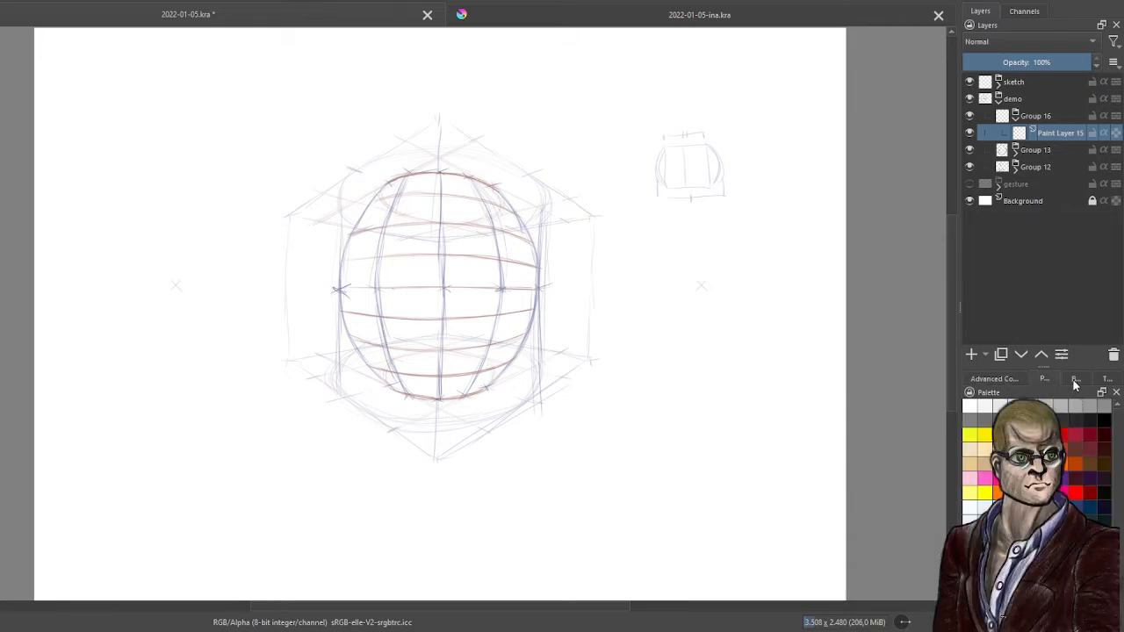
pyautogui.click(1076, 378)
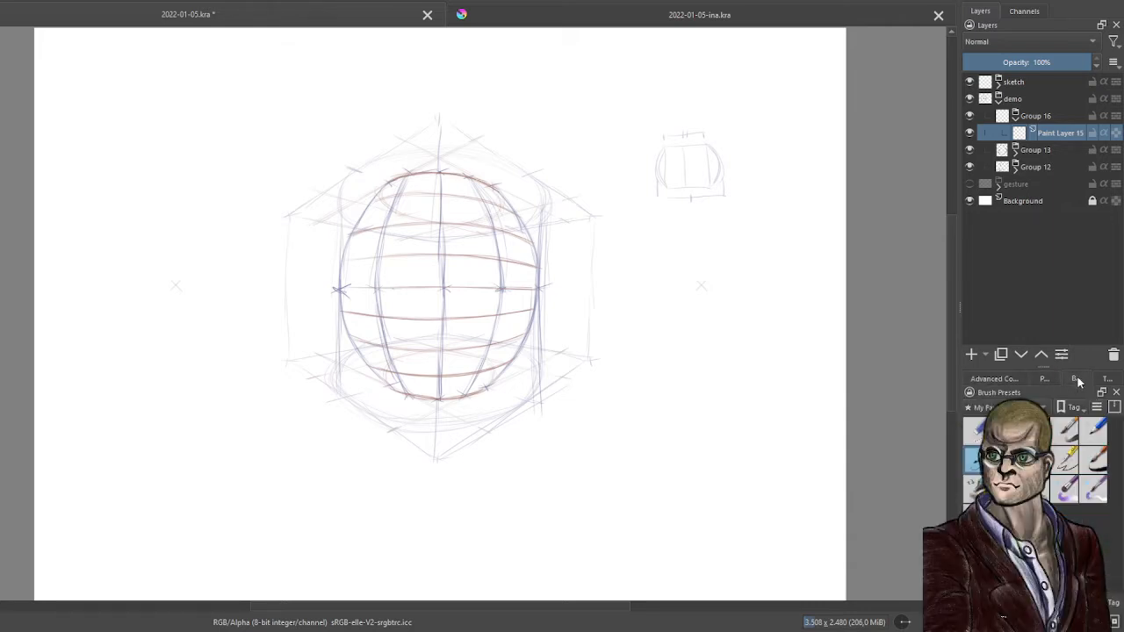
pyautogui.click(1005, 379)
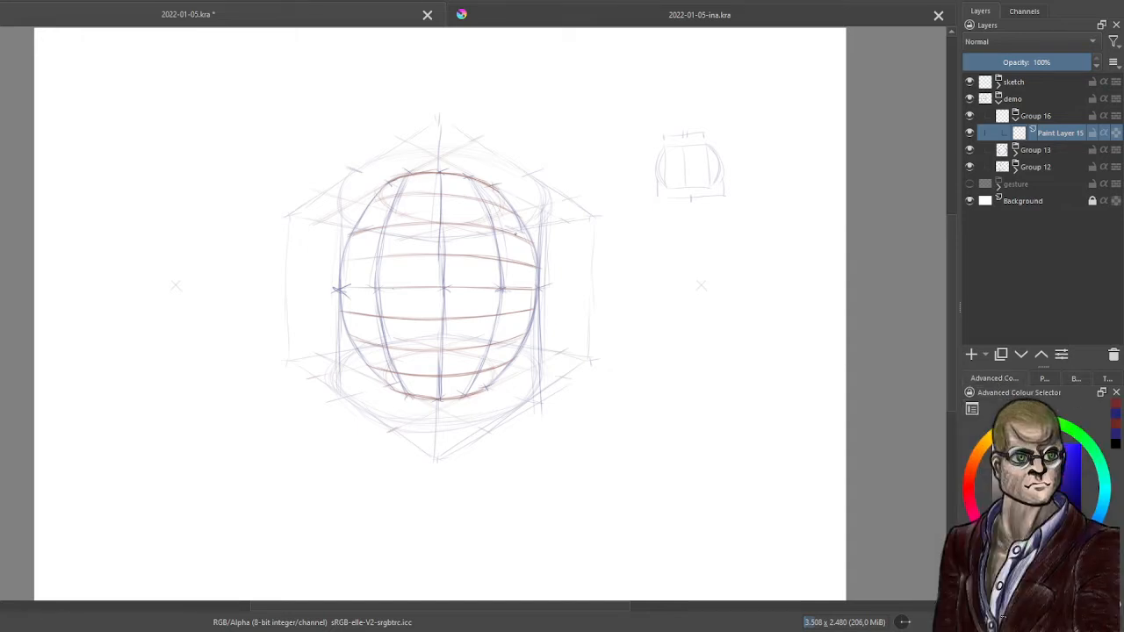
# Sketch a small front view of a barrel below the existing thumbnail, with bulging sides and a narrow rim at each end
pyautogui.scroll(1, 440, 173)
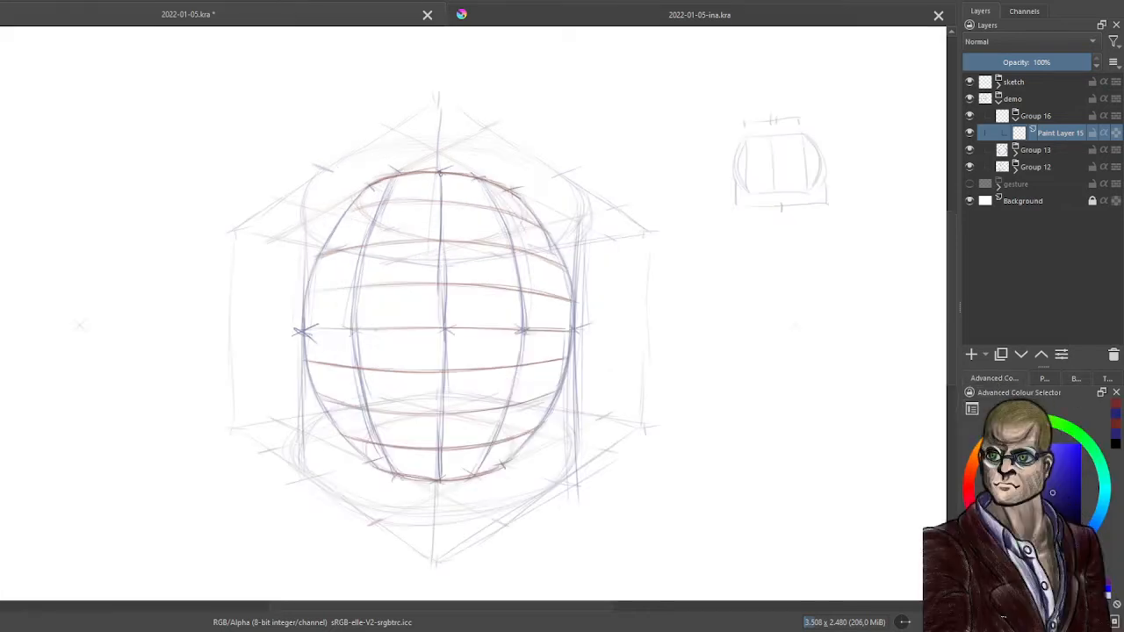
pyautogui.moveTo(586, 262); pyautogui.dragTo(413, 257)
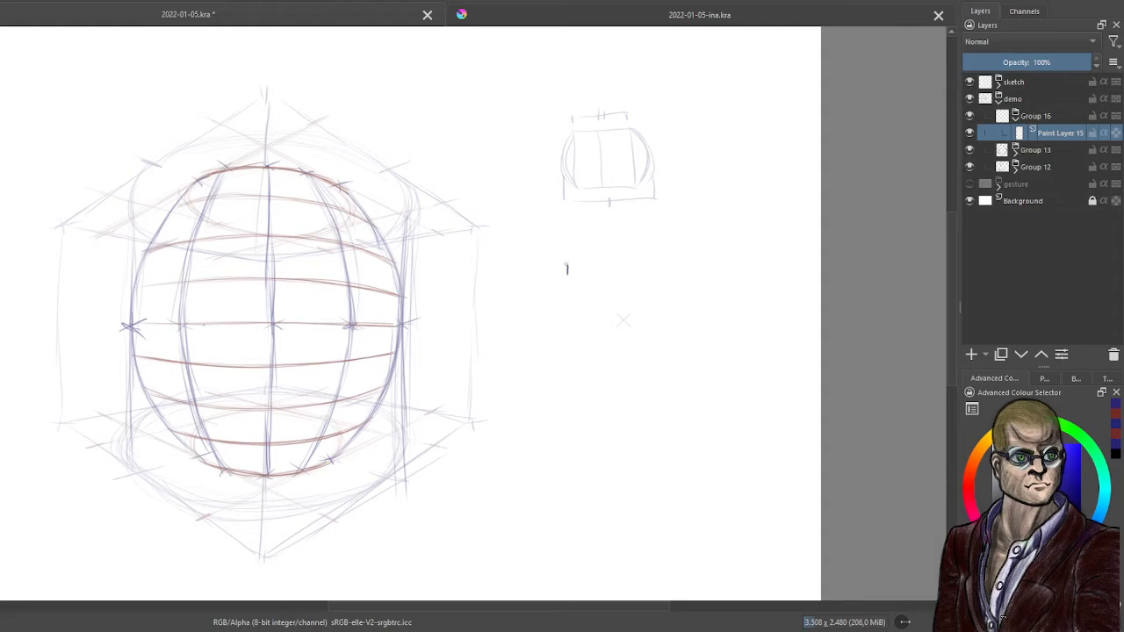
pyautogui.moveTo(564, 263)
pyautogui.mouseDown()
pyautogui.moveTo(638, 263)
pyautogui.moveTo(611, 275)
pyautogui.moveTo(634, 276)
pyautogui.mouseUp()
pyautogui.moveTo(636, 258); pyautogui.dragTo(635, 277)
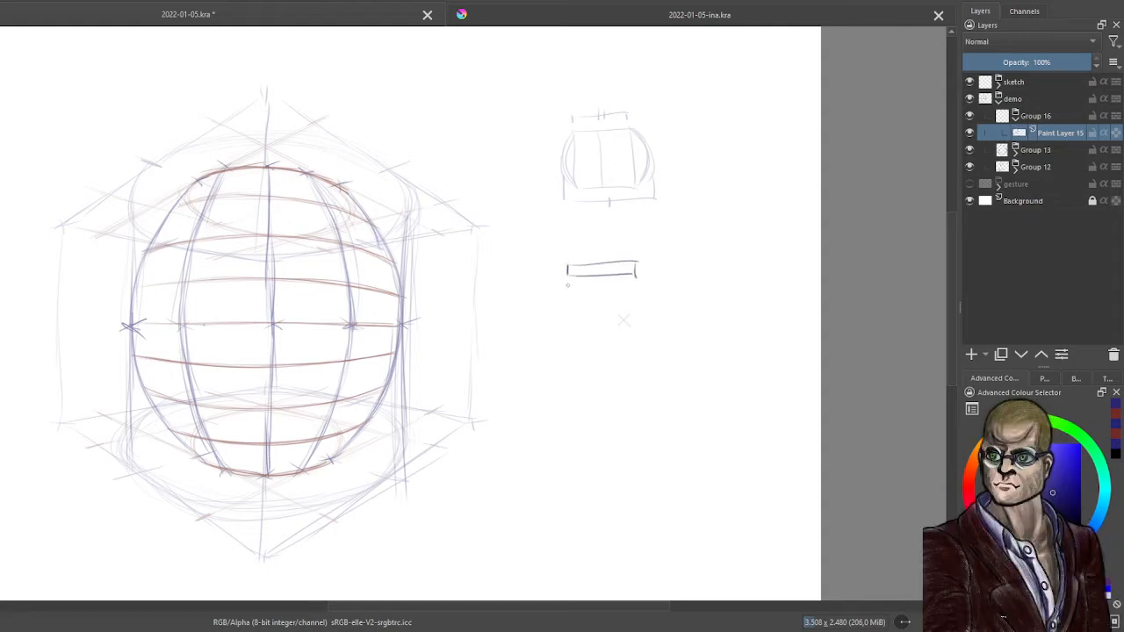
pyautogui.moveTo(564, 277); pyautogui.dragTo(565, 376)
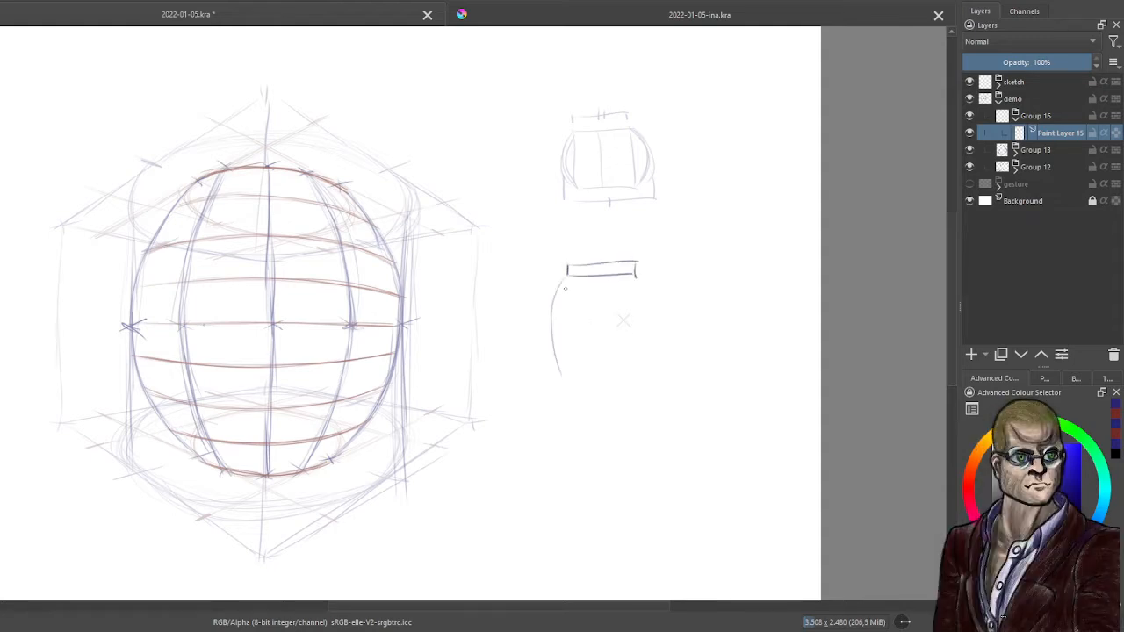
pyautogui.hotkey('ctrl', 'z')
pyautogui.moveTo(566, 274)
pyautogui.mouseDown()
pyautogui.moveTo(549, 321)
pyautogui.moveTo(567, 369)
pyautogui.mouseUp()
pyautogui.moveTo(641, 277)
pyautogui.mouseDown()
pyautogui.moveTo(650, 332)
pyautogui.moveTo(637, 369)
pyautogui.mouseUp()
pyautogui.moveTo(568, 368); pyautogui.dragTo(642, 367)
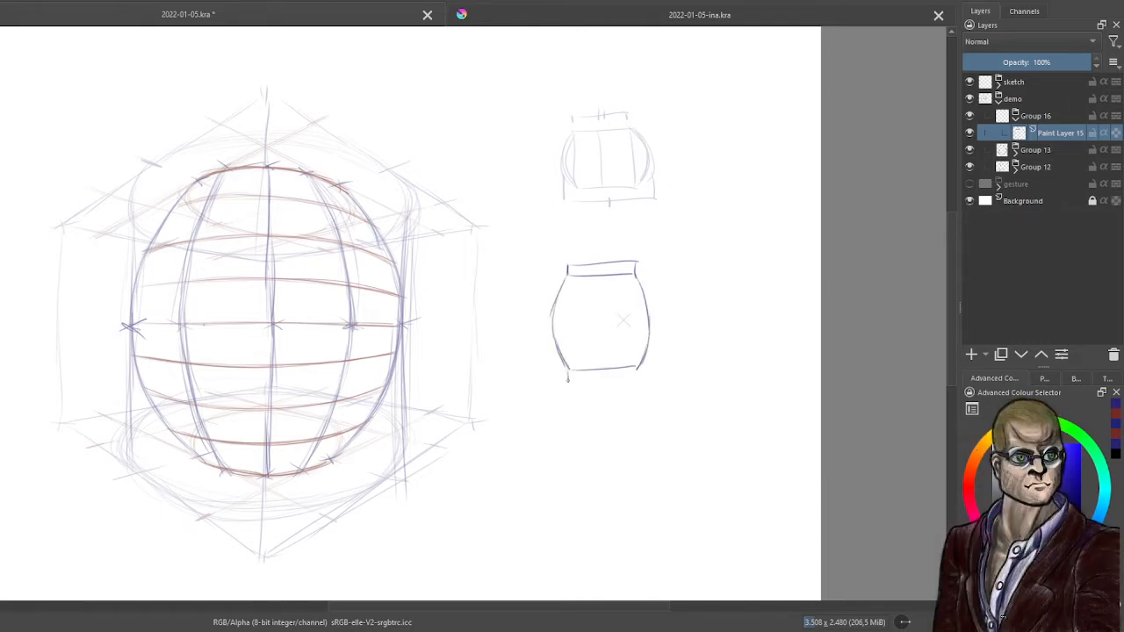
pyautogui.moveTo(567, 378); pyautogui.dragTo(640, 370)
# Draw a narrow horizontal hoop band slightly protruding from both sides across the middle of the small barrel sketch
pyautogui.moveTo(553, 313); pyautogui.dragTo(553, 327)
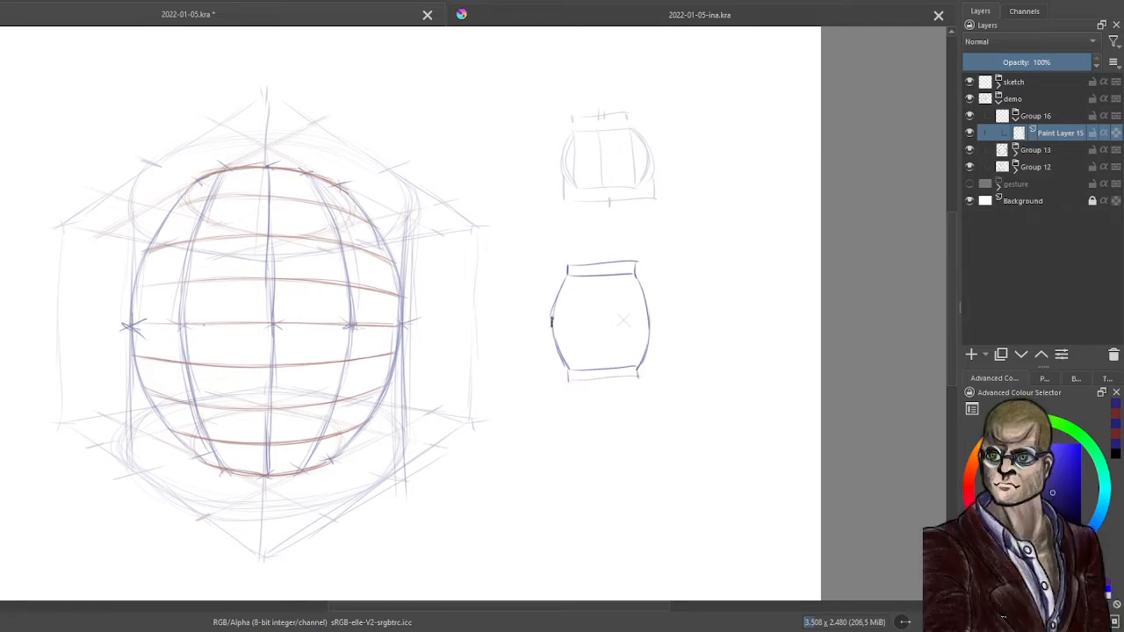
pyautogui.moveTo(649, 310); pyautogui.dragTo(650, 325)
pyautogui.moveTo(552, 316); pyautogui.dragTo(661, 315)
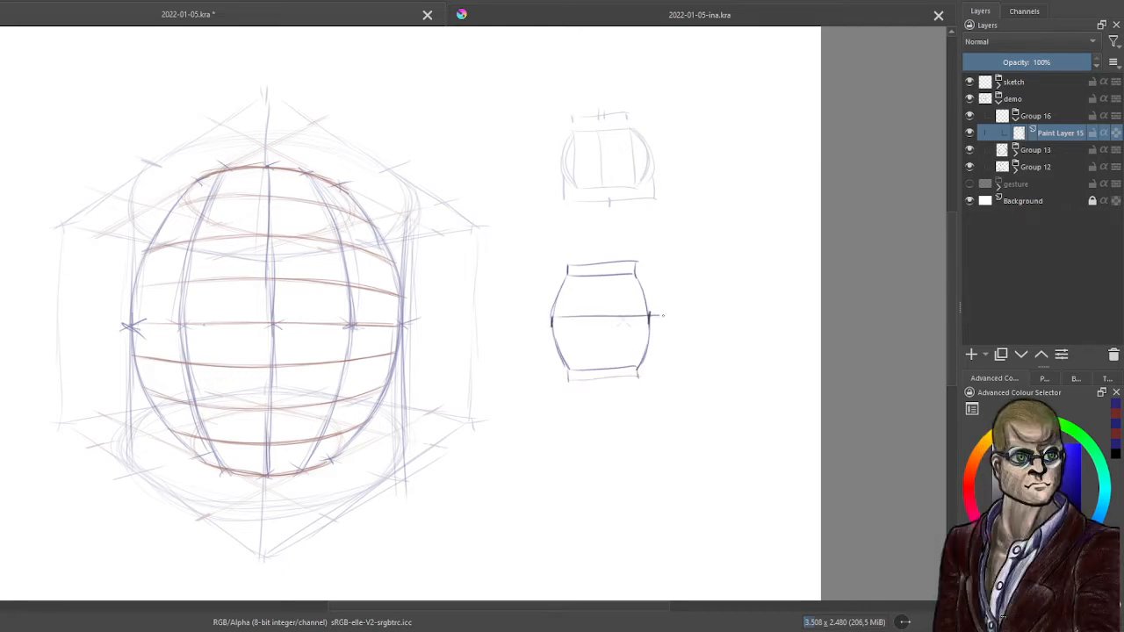
pyautogui.moveTo(554, 324); pyautogui.dragTo(657, 323)
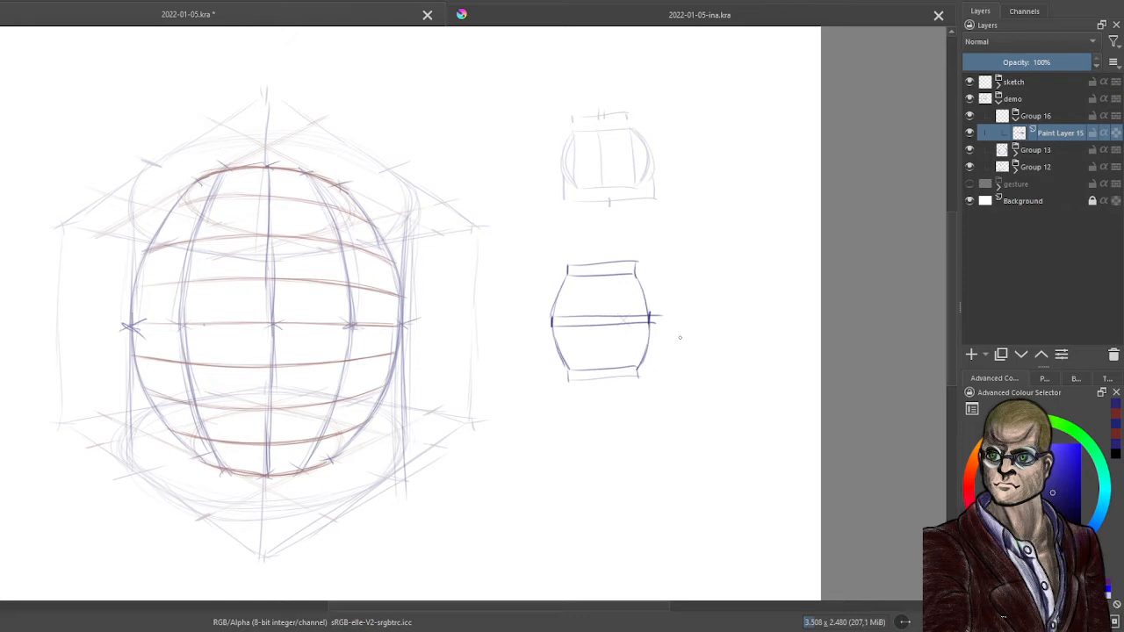
# Add curved vertical stave lines and extra hoop lines to the upper and lower halves of the small barrel sketch
pyautogui.moveTo(602, 281); pyautogui.dragTo(603, 357)
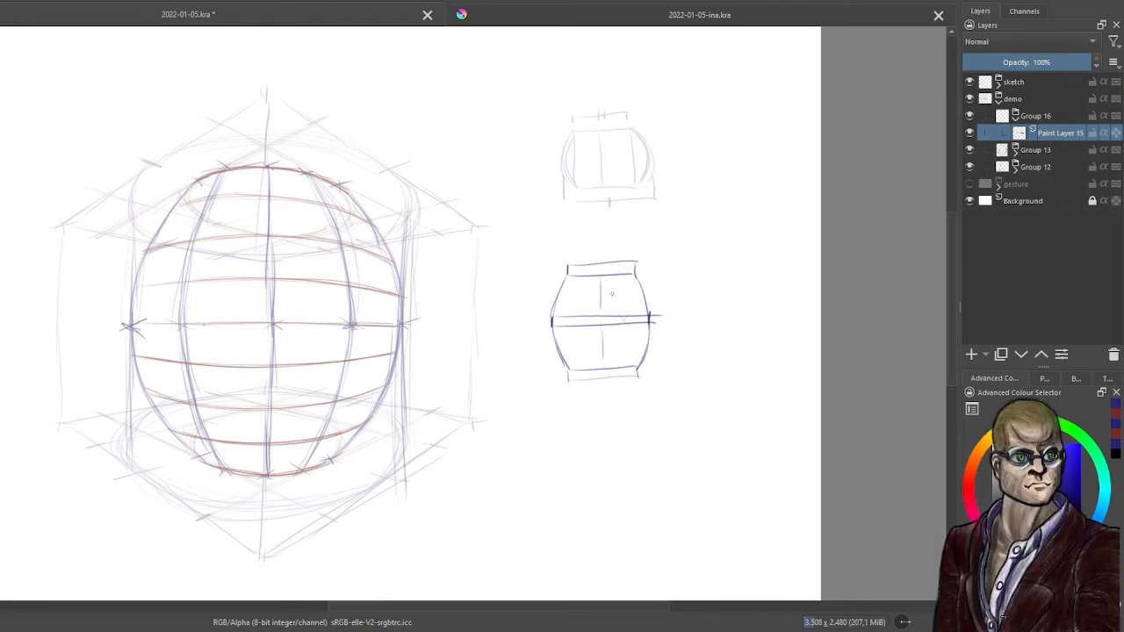
pyautogui.moveTo(615, 279)
pyautogui.mouseDown()
pyautogui.moveTo(620, 362)
pyautogui.moveTo(636, 315)
pyautogui.moveTo(632, 360)
pyautogui.mouseUp()
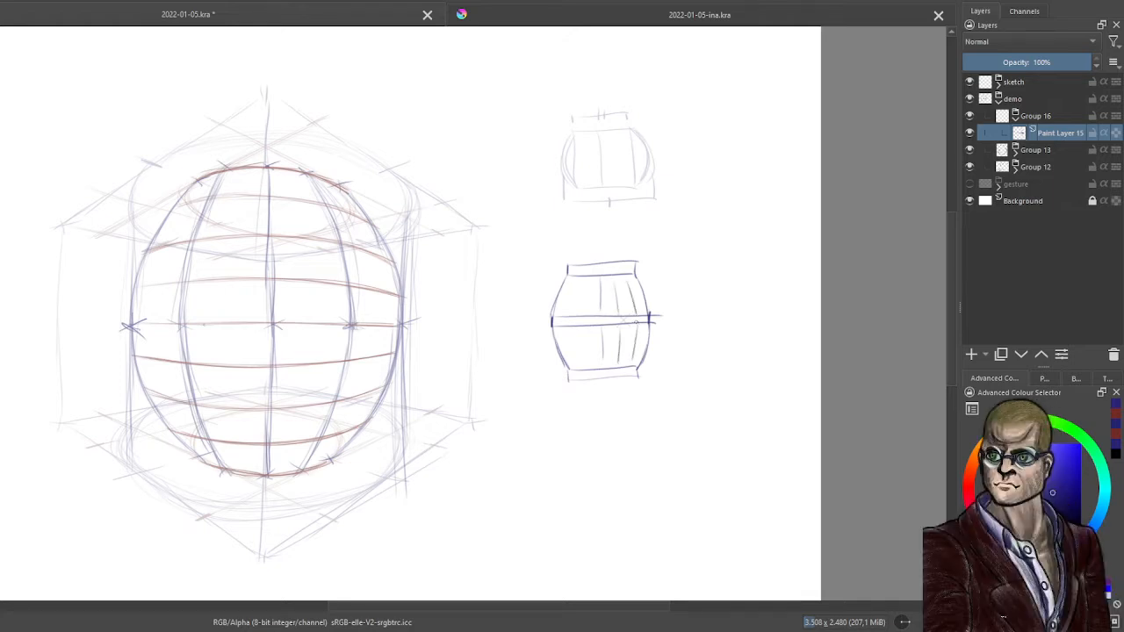
pyautogui.moveTo(585, 281)
pyautogui.mouseDown()
pyautogui.moveTo(588, 361)
pyautogui.moveTo(566, 316)
pyautogui.moveTo(580, 368)
pyautogui.mouseUp()
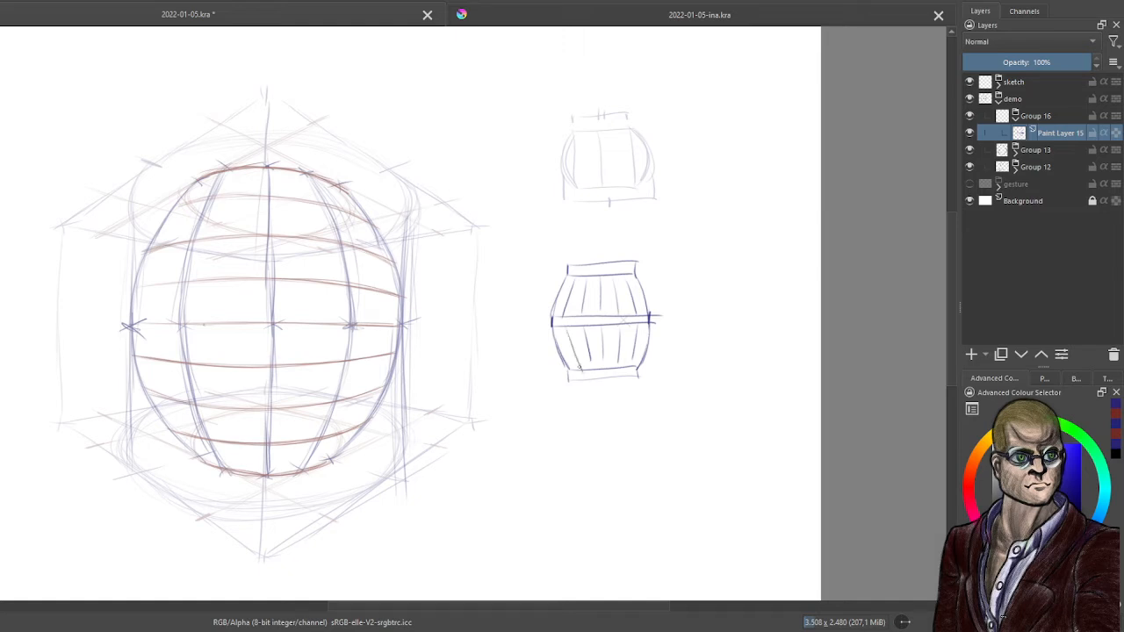
pyautogui.moveTo(561, 289); pyautogui.dragTo(639, 285)
pyautogui.moveTo(563, 296); pyautogui.dragTo(654, 293)
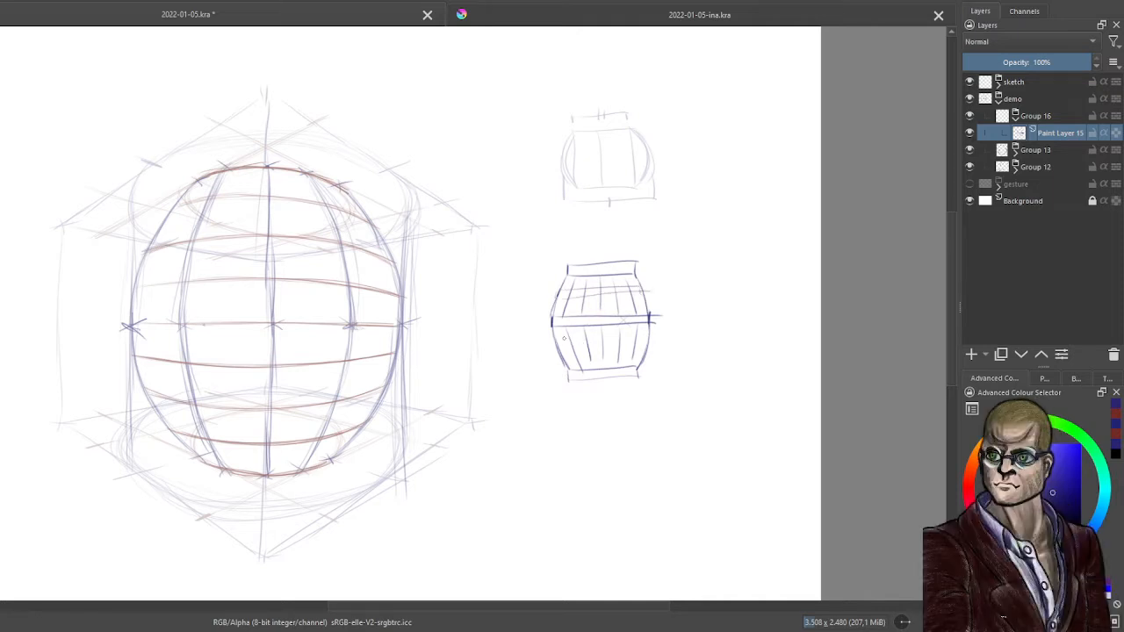
pyautogui.moveTo(566, 349)
pyautogui.mouseDown()
pyautogui.moveTo(645, 346)
pyautogui.moveTo(603, 358)
pyautogui.moveTo(651, 352)
pyautogui.mouseUp()
# Draw the top rim band of the large barrel with short end edges and two parallel curves
pyautogui.moveTo(186, 182); pyautogui.dragTo(186, 190)
pyautogui.moveTo(352, 188); pyautogui.dragTo(354, 202)
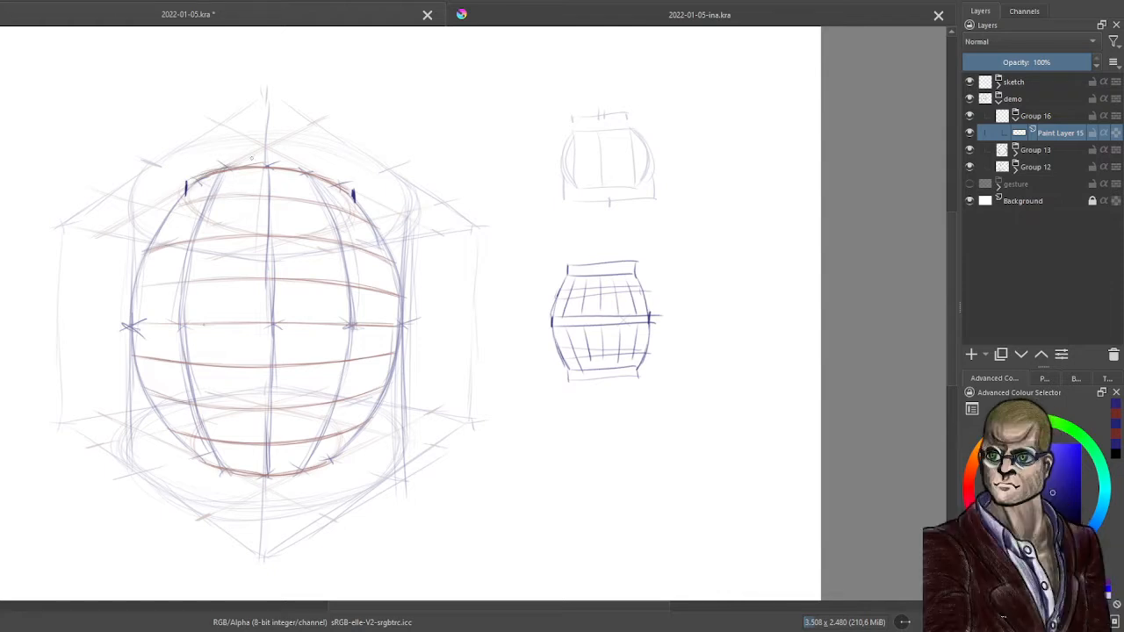
pyautogui.moveTo(194, 171)
pyautogui.mouseDown()
pyautogui.moveTo(327, 176)
pyautogui.moveTo(267, 166)
pyautogui.mouseUp()
pyautogui.moveTo(186, 195)
pyautogui.mouseDown()
pyautogui.moveTo(271, 182)
pyautogui.moveTo(342, 191)
pyautogui.mouseUp()
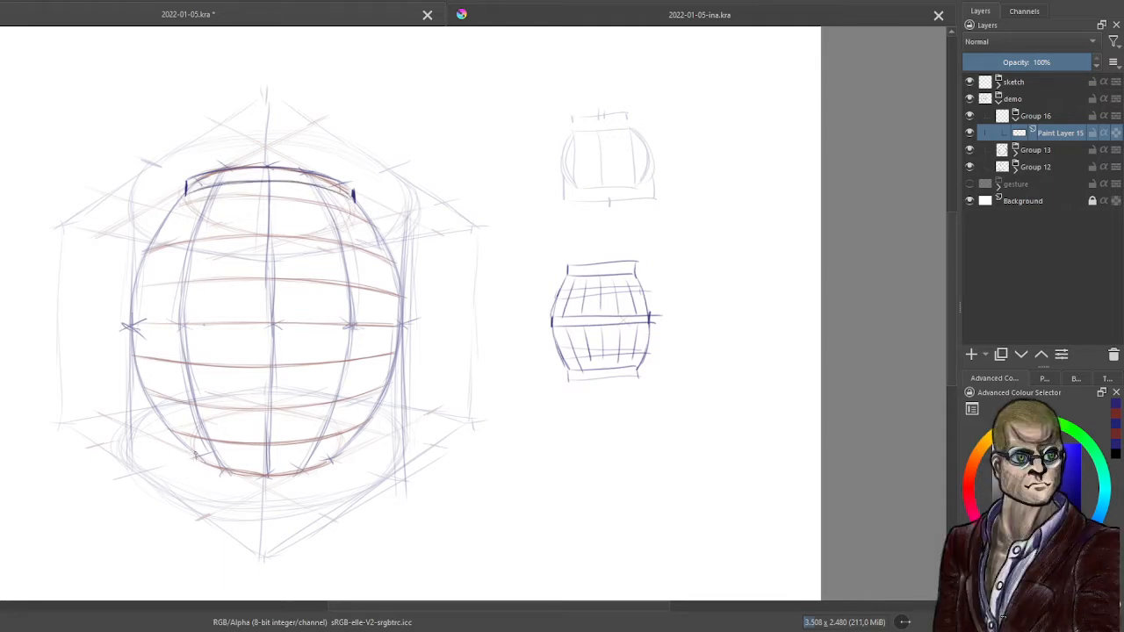
# Draw the bottom rim band of the large barrel with two downward-bulging parallel curves
pyautogui.moveTo(196, 452)
pyautogui.mouseDown()
pyautogui.moveTo(197, 464)
pyautogui.moveTo(294, 465)
pyautogui.moveTo(272, 467)
pyautogui.mouseUp()
pyautogui.moveTo(201, 458); pyautogui.dragTo(270, 481)
pyautogui.moveTo(200, 468)
pyautogui.mouseDown()
pyautogui.moveTo(324, 472)
pyautogui.moveTo(280, 479)
pyautogui.moveTo(341, 463)
pyautogui.mouseUp()
pyautogui.moveTo(294, 477)
pyautogui.mouseDown()
pyautogui.moveTo(335, 465)
pyautogui.moveTo(230, 479)
pyautogui.mouseUp()
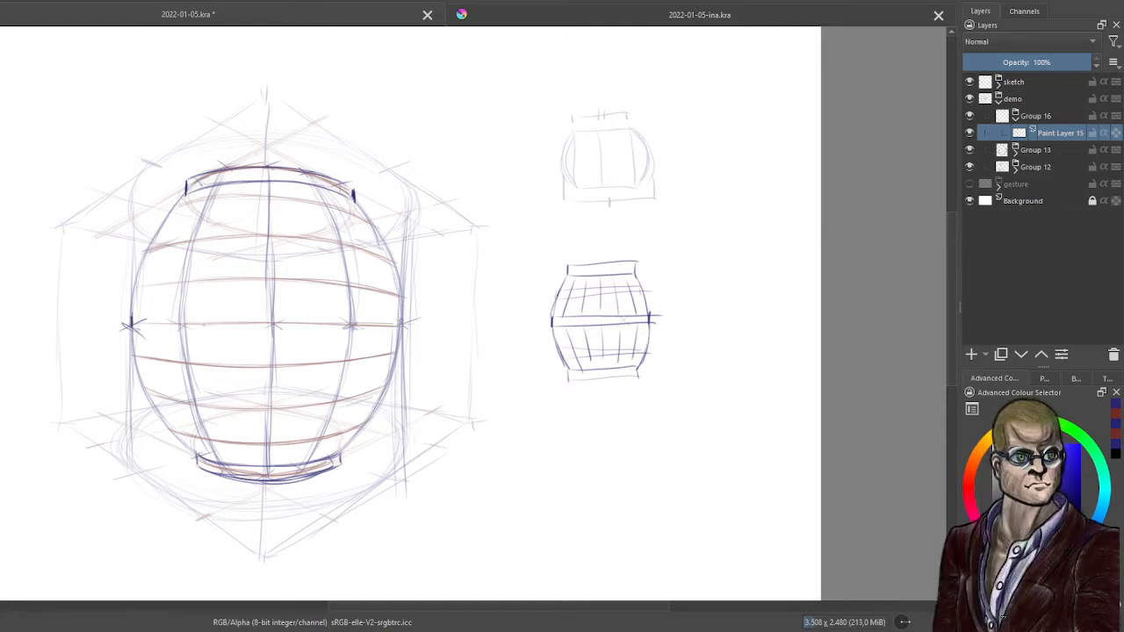
# Mark the middle hoop's width on the large barrel's right outline and at the centre of its vertical axis line
pyautogui.moveTo(402, 314); pyautogui.dragTo(401, 333)
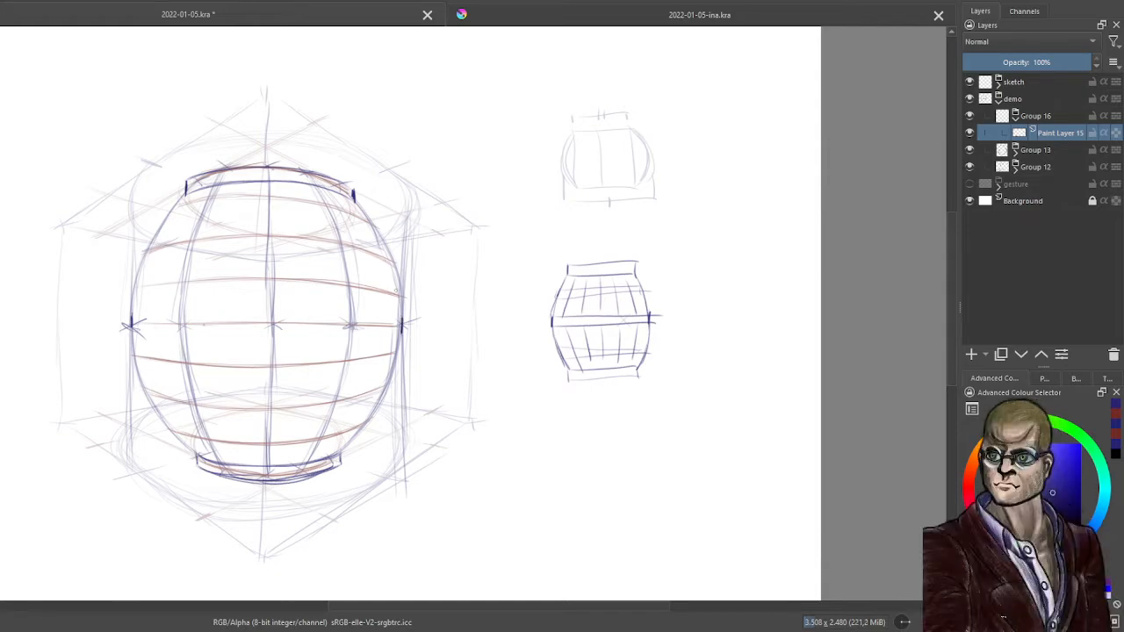
pyautogui.rightClick(466, 218)
pyautogui.moveTo(465, 107); pyautogui.dragTo(377, 173)
pyautogui.click(337, 193)
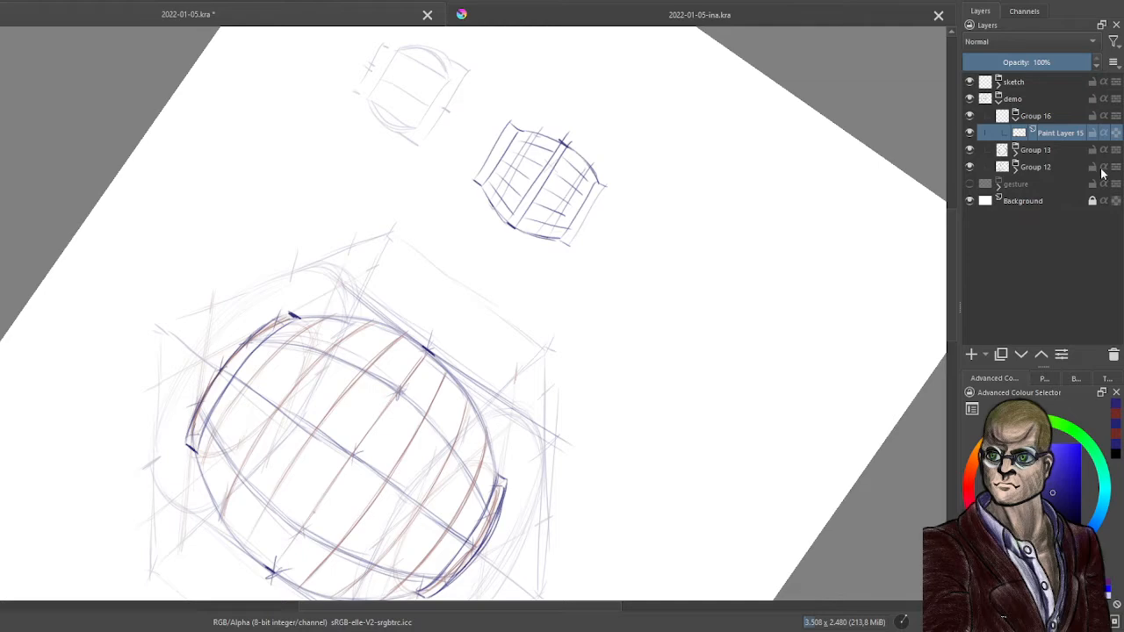
pyautogui.moveTo(476, 316); pyautogui.dragTo(665, 103)
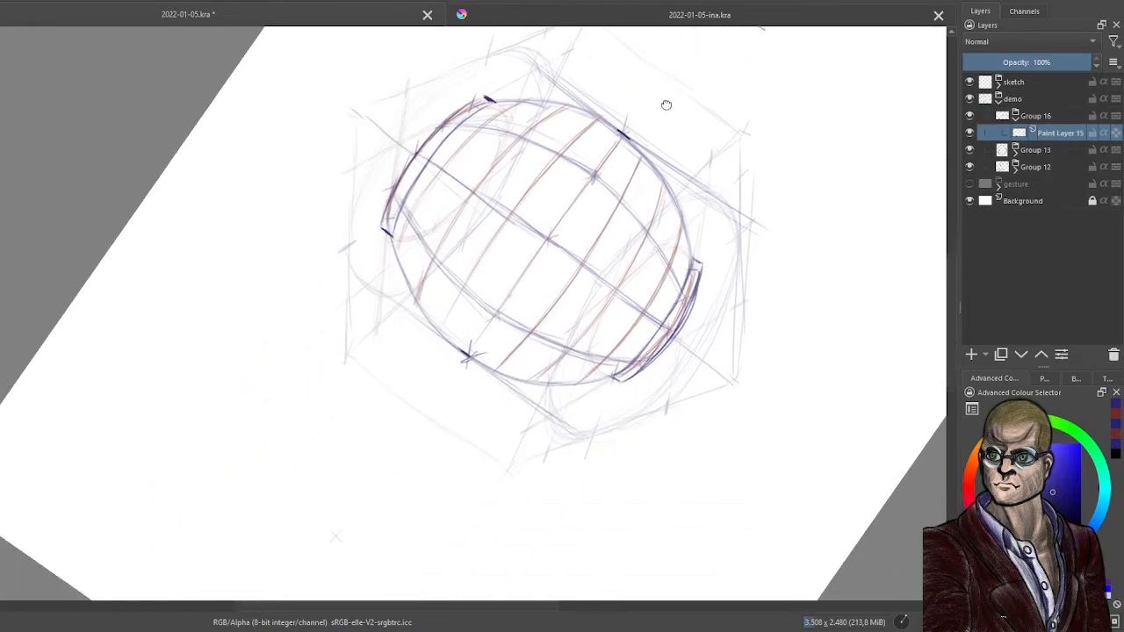
pyautogui.scroll(1, 589, 231)
pyautogui.moveTo(598, 242); pyautogui.dragTo(564, 296)
pyautogui.scroll(1, 571, 289)
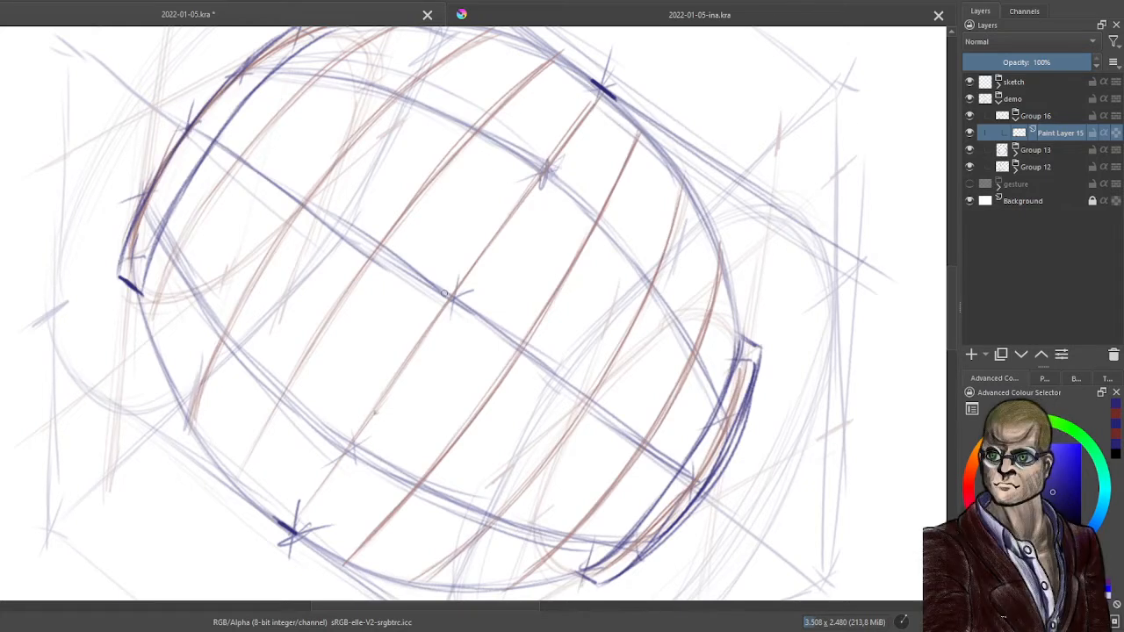
pyautogui.moveTo(442, 293); pyautogui.dragTo(459, 304)
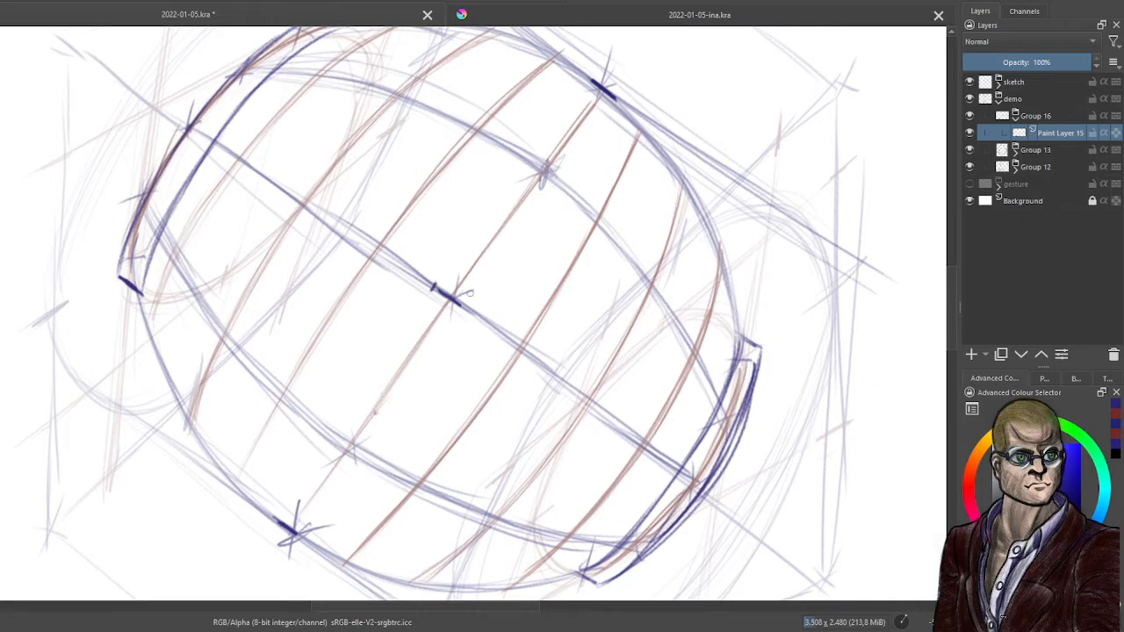
# Draw the upper edge curve of the large barrel's middle hoop through the centre mark to both side marks and check it mirrored
pyautogui.moveTo(432, 281); pyautogui.dragTo(427, 292)
pyautogui.moveTo(430, 279)
pyautogui.mouseDown()
pyautogui.moveTo(597, 84)
pyautogui.moveTo(516, 165)
pyautogui.moveTo(390, 341)
pyautogui.mouseUp()
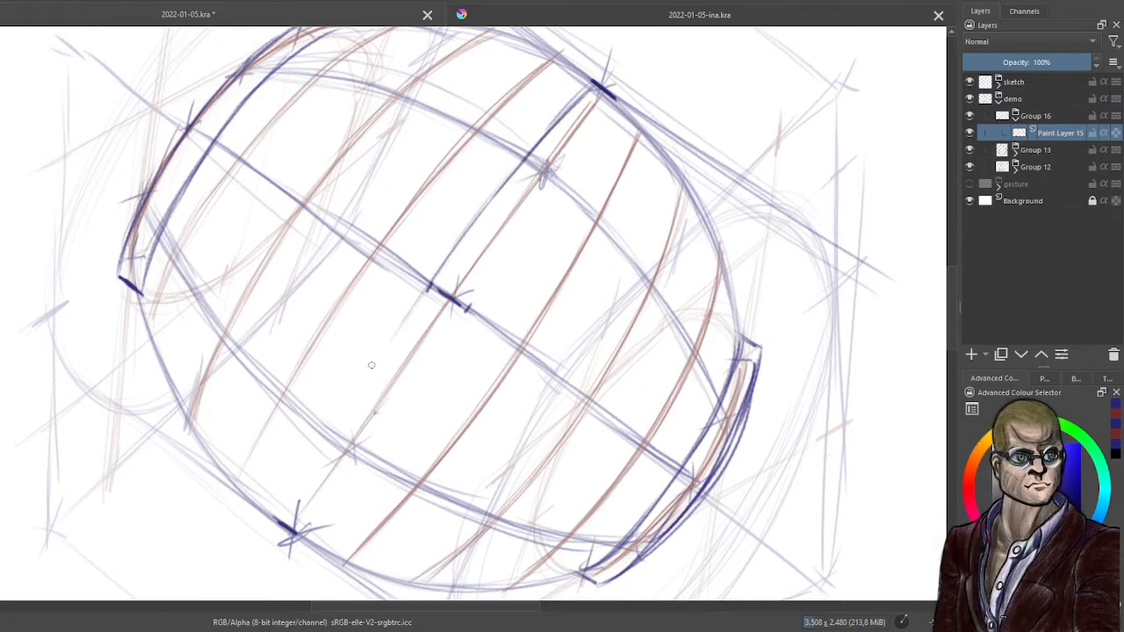
pyautogui.moveTo(290, 507); pyautogui.dragTo(341, 421)
pyautogui.moveTo(436, 274); pyautogui.dragTo(361, 377)
pyautogui.moveTo(422, 299); pyautogui.dragTo(353, 397)
pyautogui.moveTo(381, 351); pyautogui.dragTo(310, 470)
pyautogui.moveTo(350, 397)
pyautogui.mouseDown()
pyautogui.moveTo(281, 524)
pyautogui.moveTo(391, 331)
pyautogui.mouseUp()
pyautogui.moveTo(361, 382); pyautogui.dragTo(422, 290)
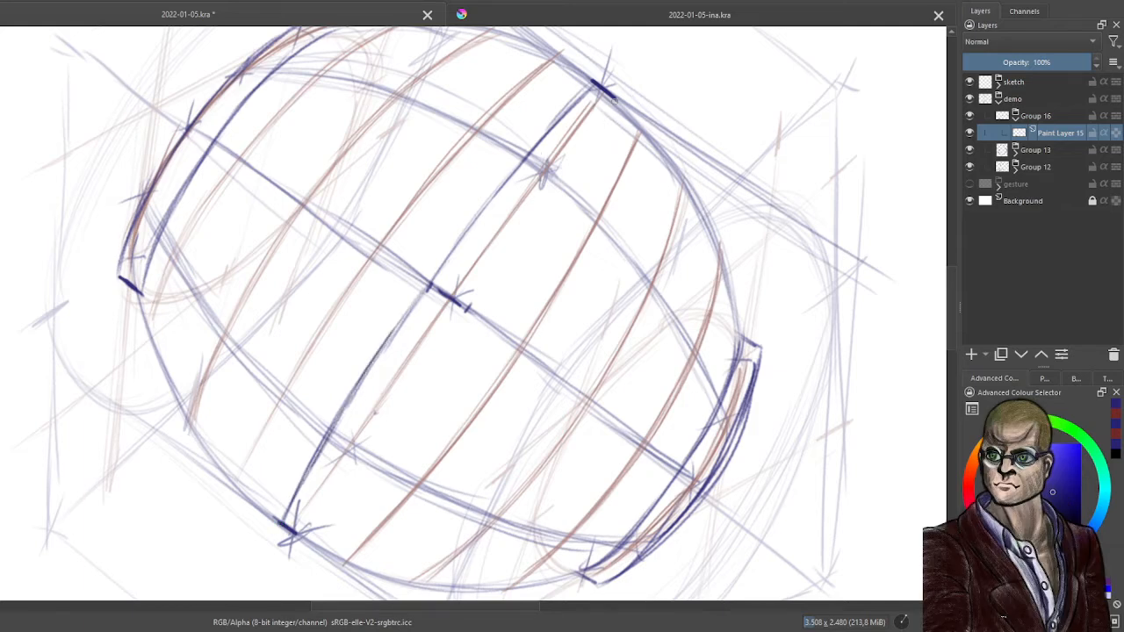
pyautogui.press('m')
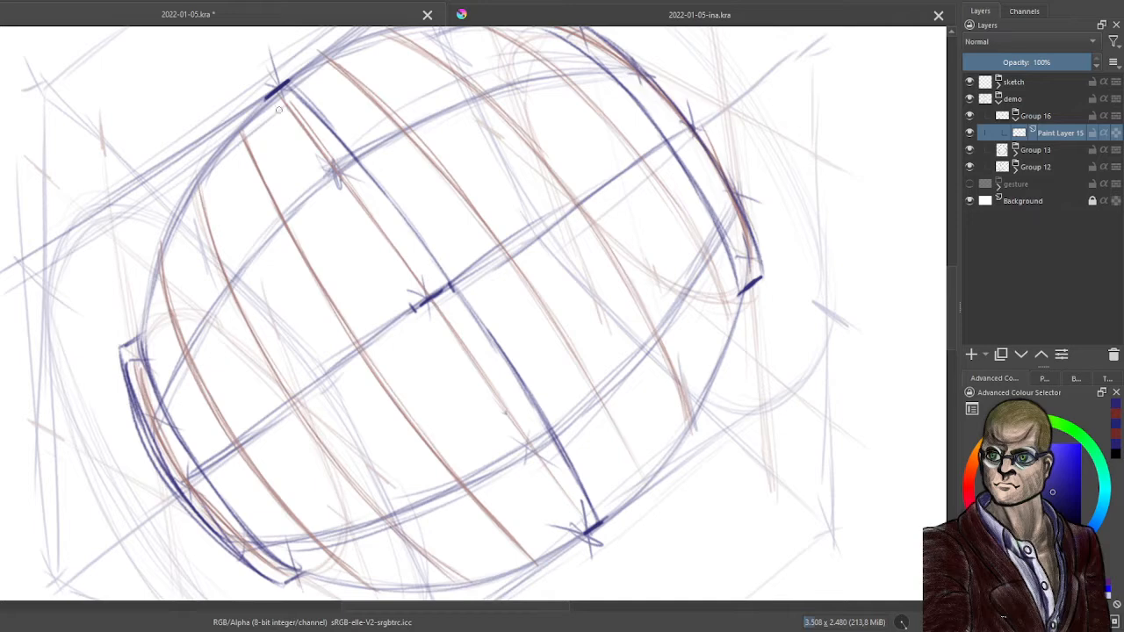
pyautogui.press('m')
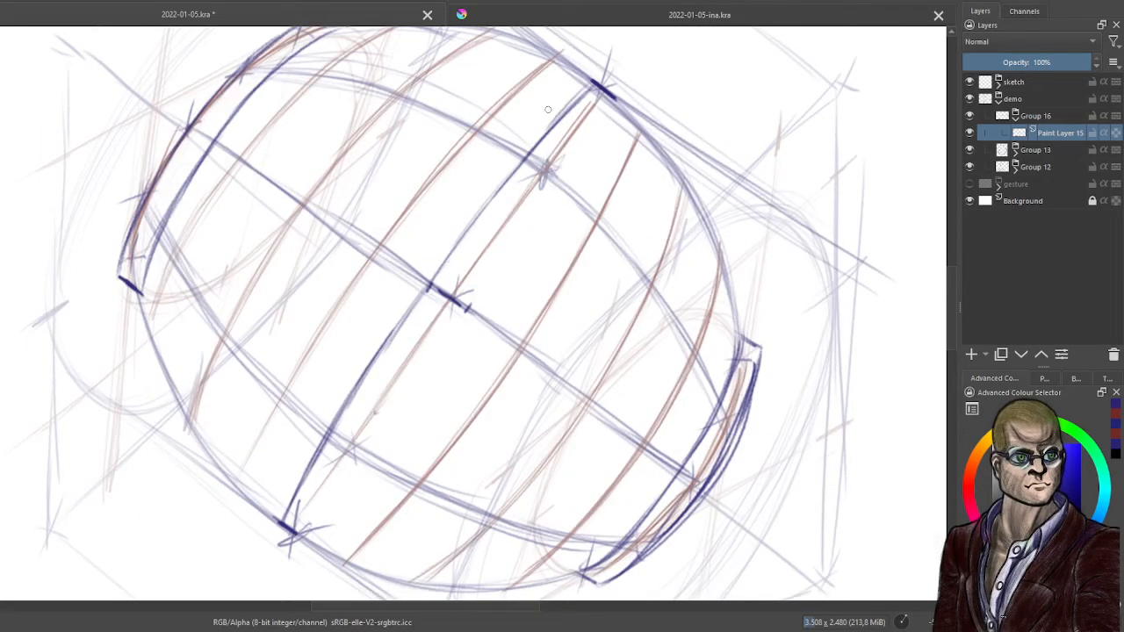
# Draw the lower edge curve of the large barrel's middle hoop, parallel to its upper edge and ending at both side marks
pyautogui.rightClick(557, 195)
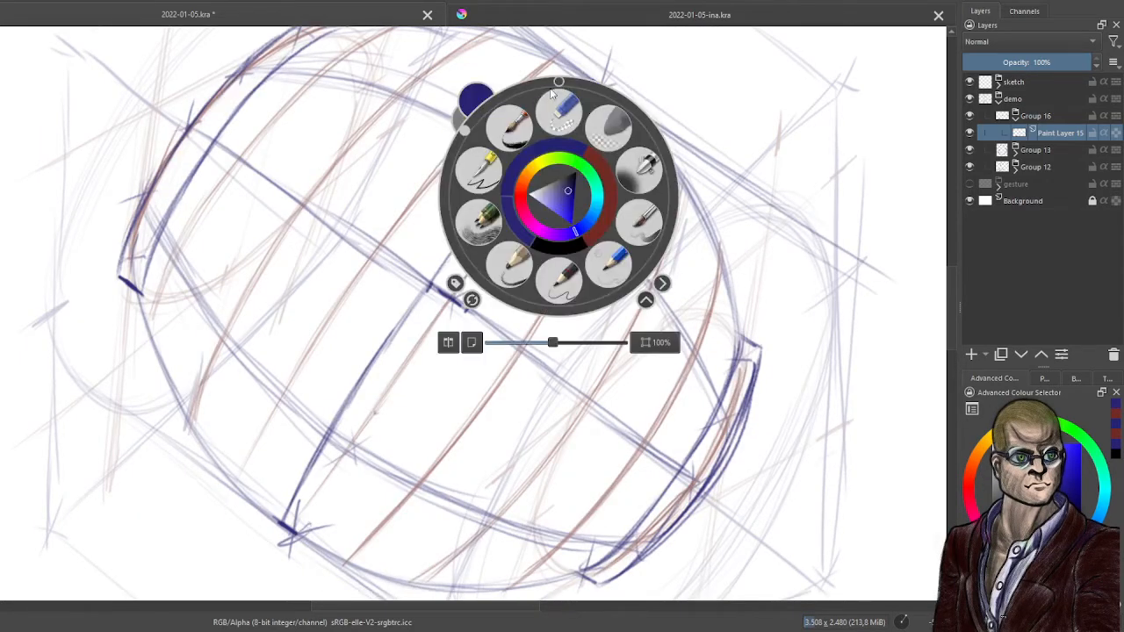
pyautogui.moveTo(551, 92); pyautogui.dragTo(643, 247)
pyautogui.click(564, 423)
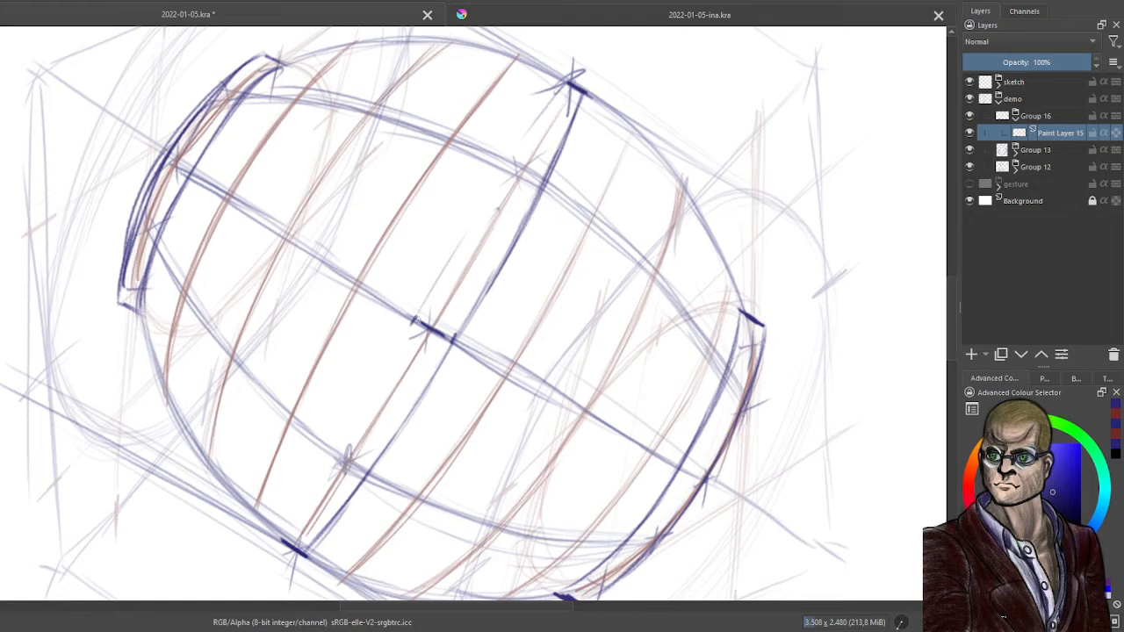
pyautogui.moveTo(414, 317); pyautogui.dragTo(494, 188)
pyautogui.moveTo(445, 269); pyautogui.dragTo(544, 119)
pyautogui.moveTo(485, 206)
pyautogui.mouseDown()
pyautogui.moveTo(562, 88)
pyautogui.moveTo(513, 162)
pyautogui.mouseUp()
pyautogui.moveTo(560, 93); pyautogui.dragTo(482, 207)
pyautogui.moveTo(524, 144); pyautogui.dragTo(385, 369)
pyautogui.moveTo(290, 534)
pyautogui.mouseDown()
pyautogui.moveTo(373, 375)
pyautogui.moveTo(443, 280)
pyautogui.moveTo(417, 303)
pyautogui.moveTo(357, 409)
pyautogui.mouseUp()
pyautogui.hotkey('ctrl', 'z')
pyautogui.moveTo(412, 320); pyautogui.dragTo(334, 460)
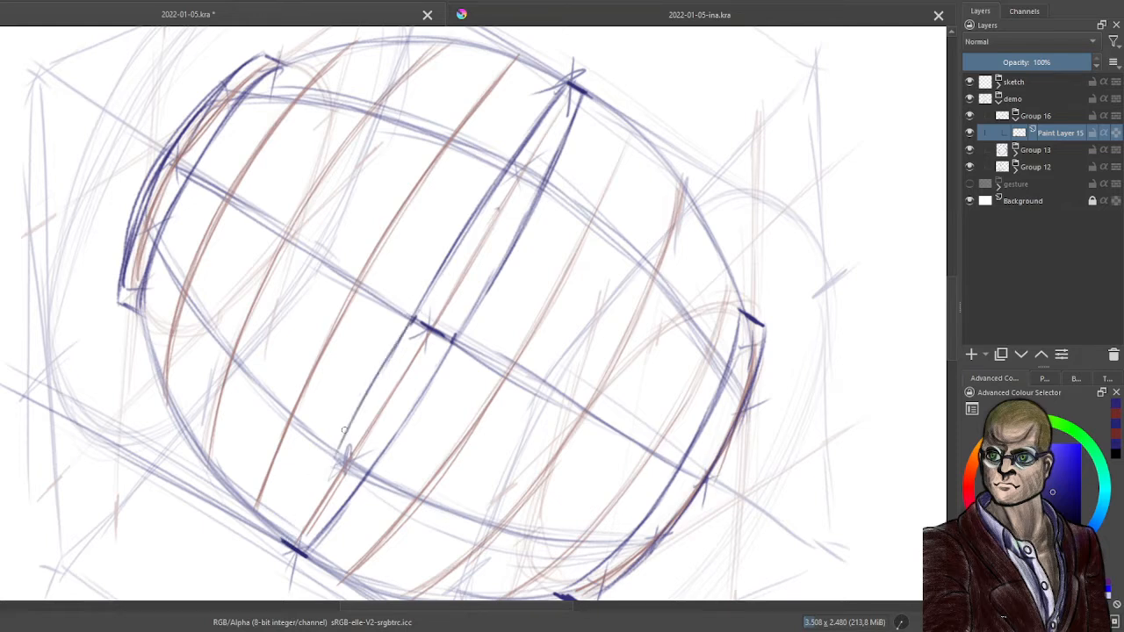
pyautogui.moveTo(358, 406); pyautogui.dragTo(312, 492)
pyautogui.moveTo(343, 434)
pyautogui.mouseDown()
pyautogui.moveTo(303, 515)
pyautogui.moveTo(331, 448)
pyautogui.moveTo(505, 163)
pyautogui.mouseUp()
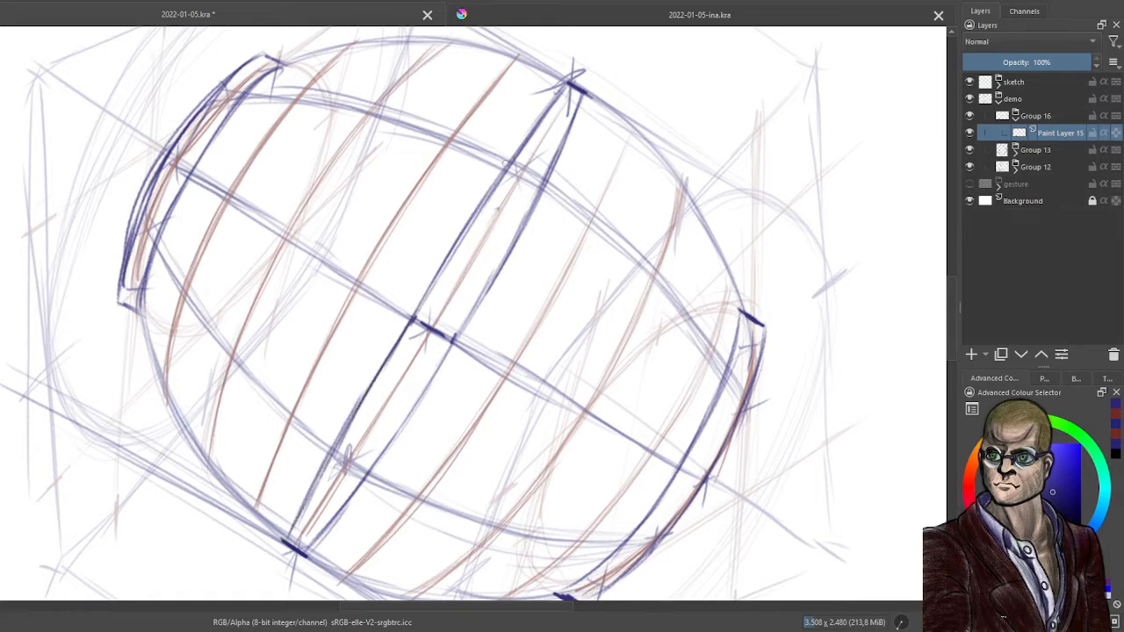
# Mark the widths of the upper and lower hoops on the left and right outlines of the large barrel
pyautogui.rightClick(642, 208)
pyautogui.click(642, 94)
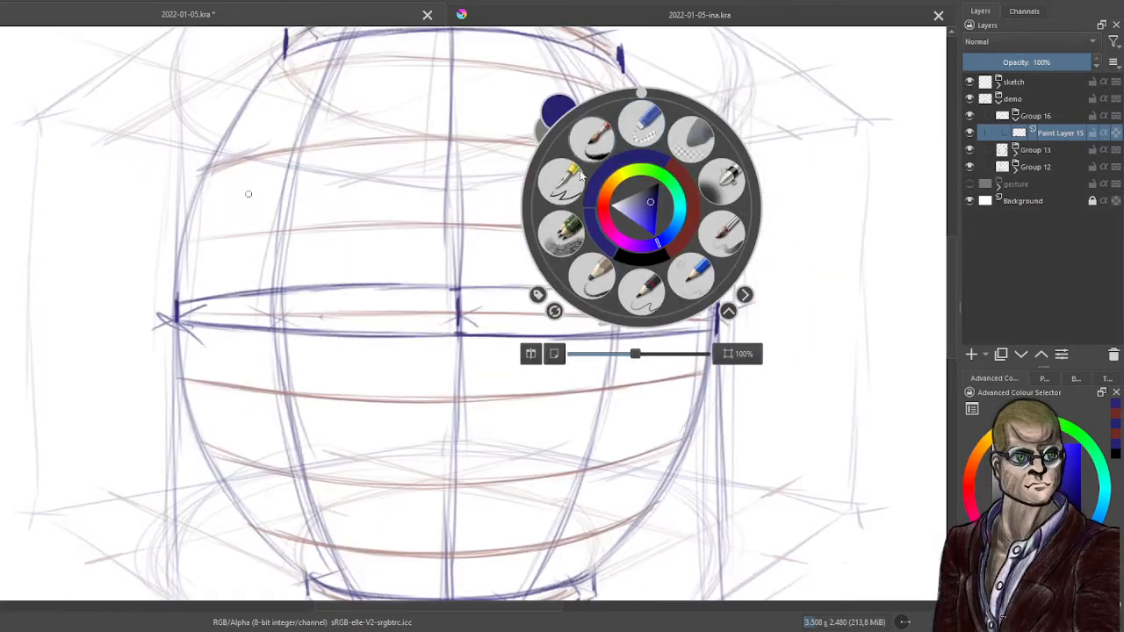
pyautogui.click(484, 299)
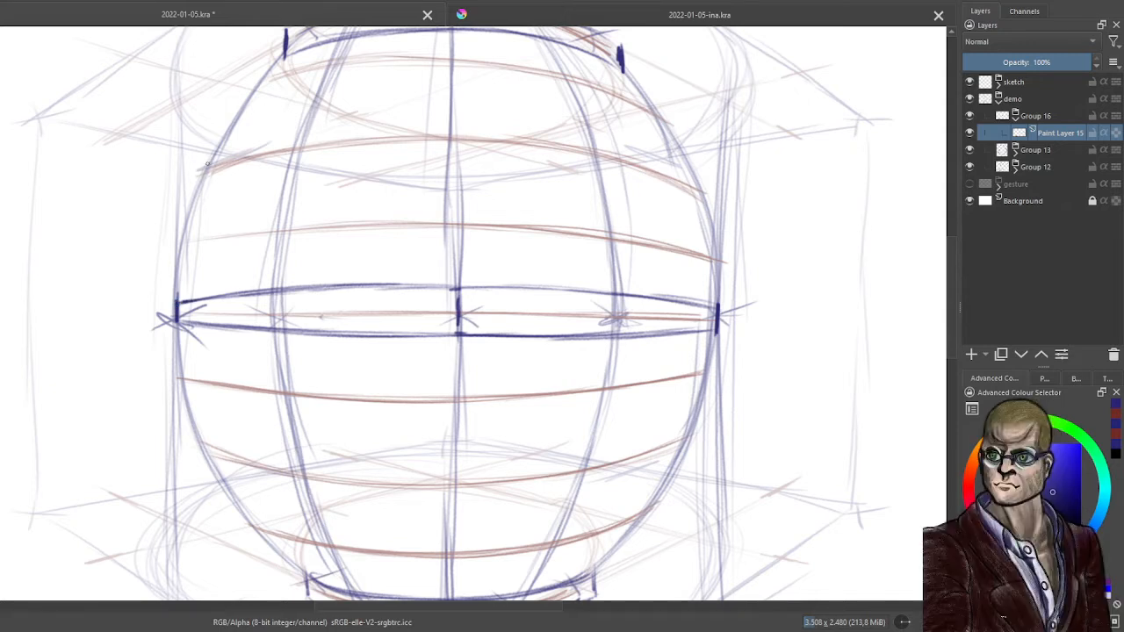
pyautogui.moveTo(202, 179)
pyautogui.mouseDown()
pyautogui.moveTo(208, 168)
pyautogui.moveTo(203, 177)
pyautogui.mouseUp()
pyautogui.hotkey('ctrl', 'z')
pyautogui.moveTo(703, 186); pyautogui.dragTo(707, 201)
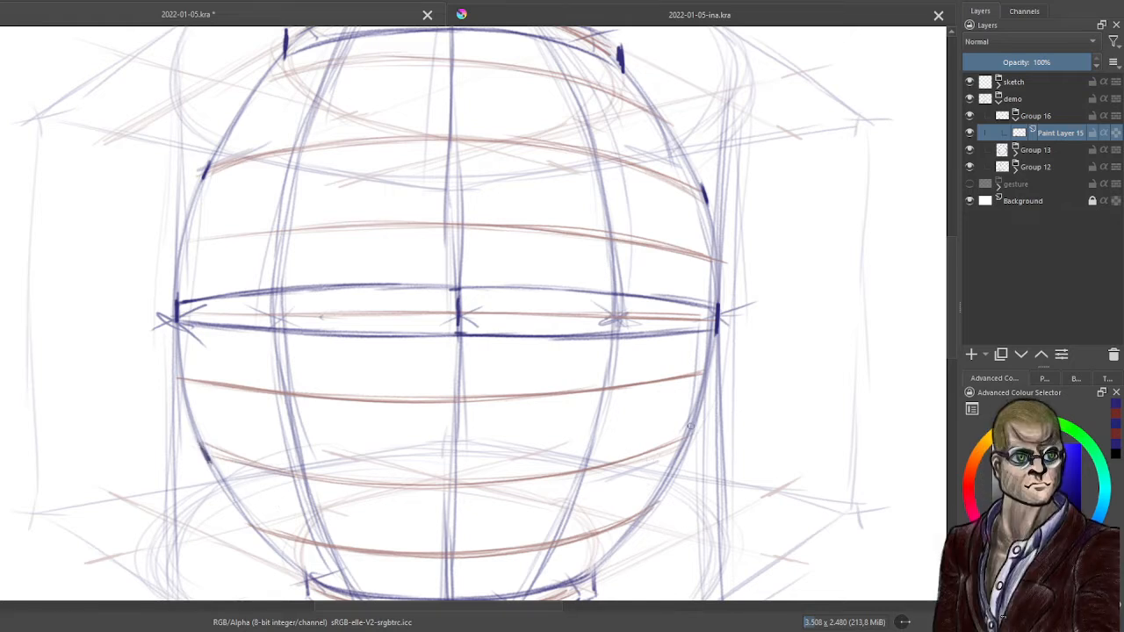
pyautogui.moveTo(691, 425); pyautogui.dragTo(681, 450)
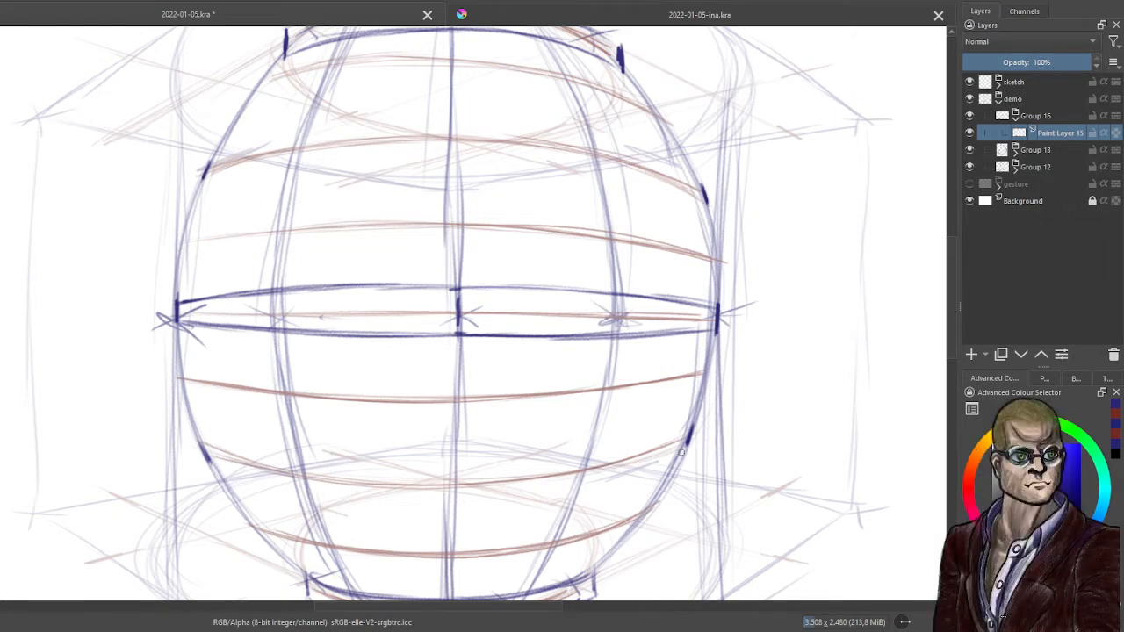
# Mark the positions of the upper and lower hoops on the large barrel's vertical centre line
pyautogui.rightClick(541, 193)
pyautogui.moveTo(544, 78); pyautogui.dragTo(472, 112)
pyautogui.rightClick(427, 146)
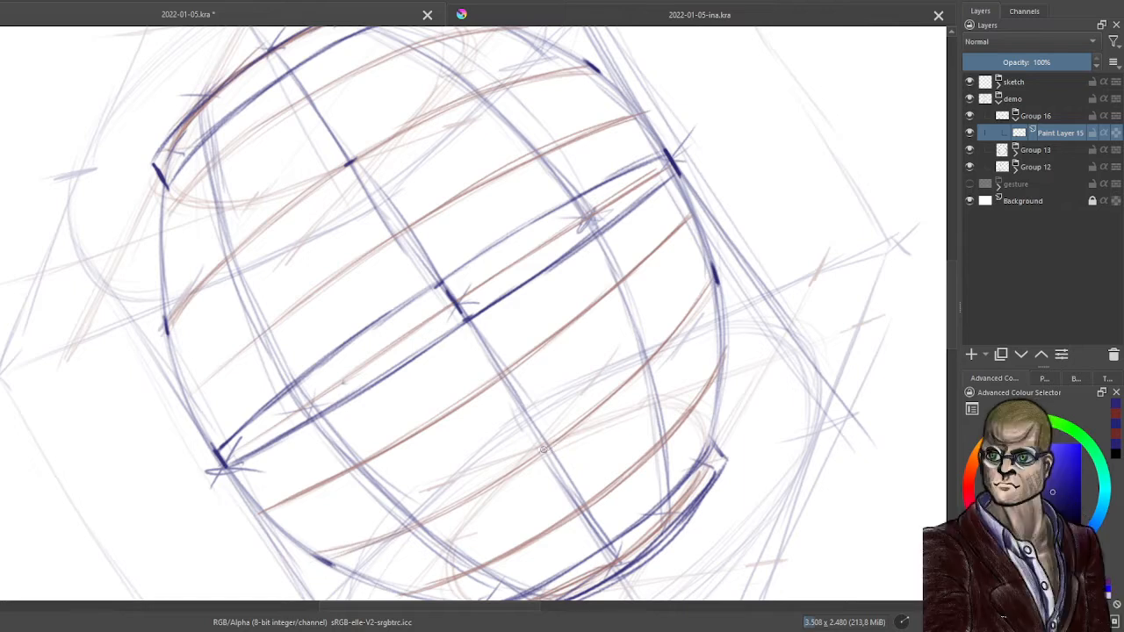
pyautogui.moveTo(554, 443); pyautogui.dragTo(544, 451)
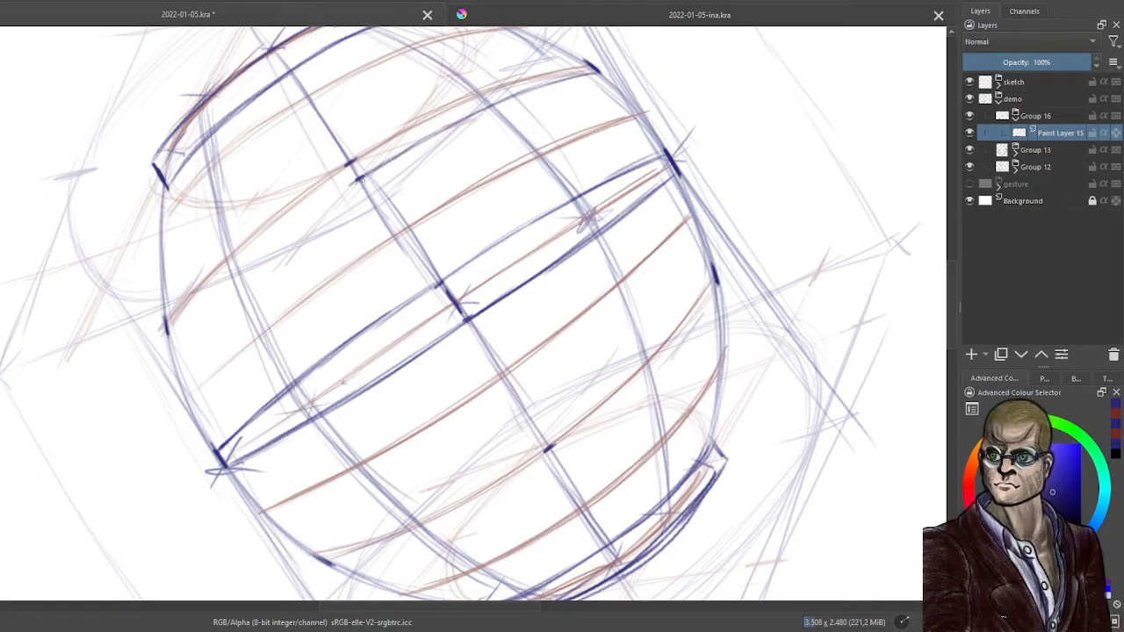
# Draw the lower edge curve of the large barrel's upper hoop from the centre line out to both side marks
pyautogui.moveTo(372, 173)
pyautogui.mouseDown()
pyautogui.moveTo(502, 99)
pyautogui.moveTo(591, 72)
pyautogui.mouseUp()
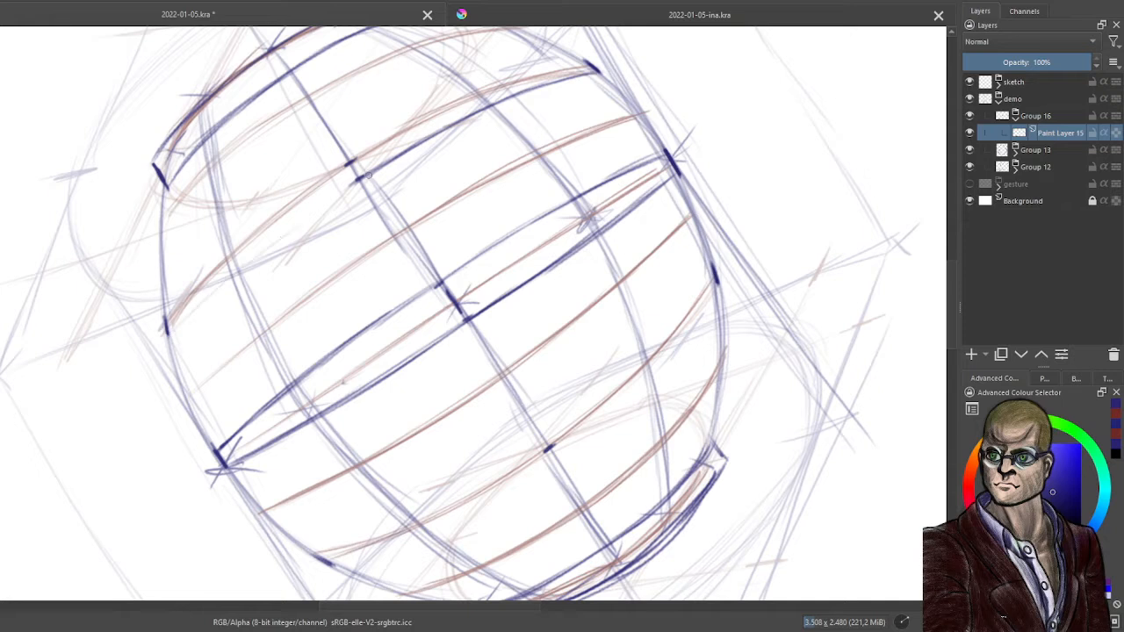
pyautogui.moveTo(361, 179); pyautogui.dragTo(226, 275)
pyautogui.moveTo(307, 218)
pyautogui.mouseDown()
pyautogui.moveTo(170, 331)
pyautogui.moveTo(270, 239)
pyautogui.mouseUp()
pyautogui.moveTo(184, 315); pyautogui.dragTo(346, 191)
pyautogui.moveTo(291, 227); pyautogui.dragTo(374, 174)
pyautogui.moveTo(322, 206); pyautogui.dragTo(395, 161)
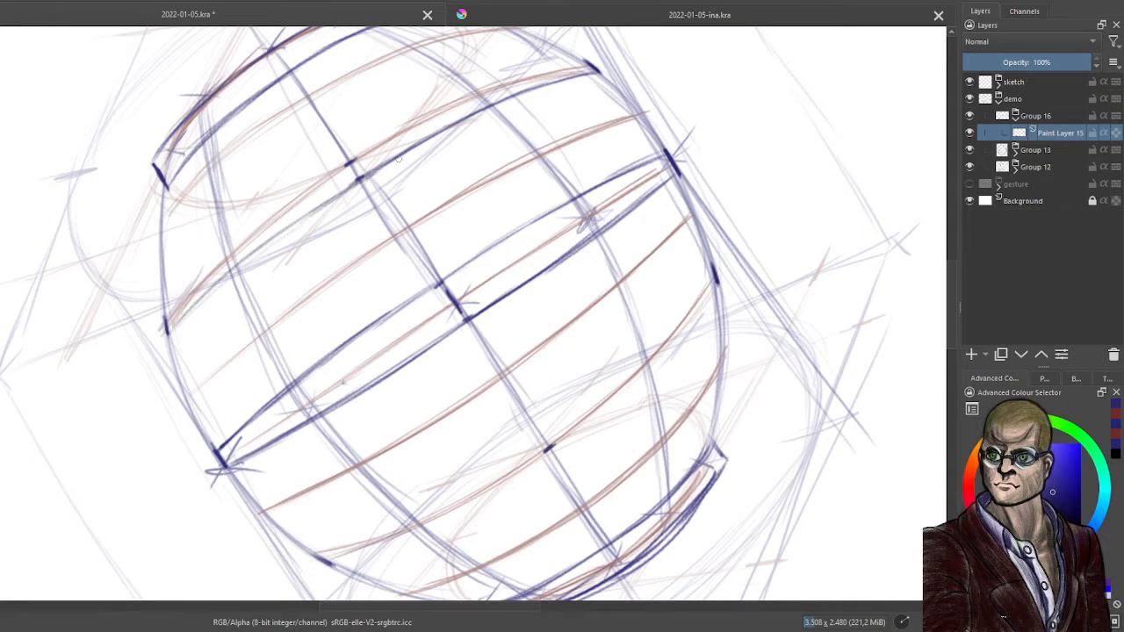
pyautogui.moveTo(329, 200); pyautogui.dragTo(168, 332)
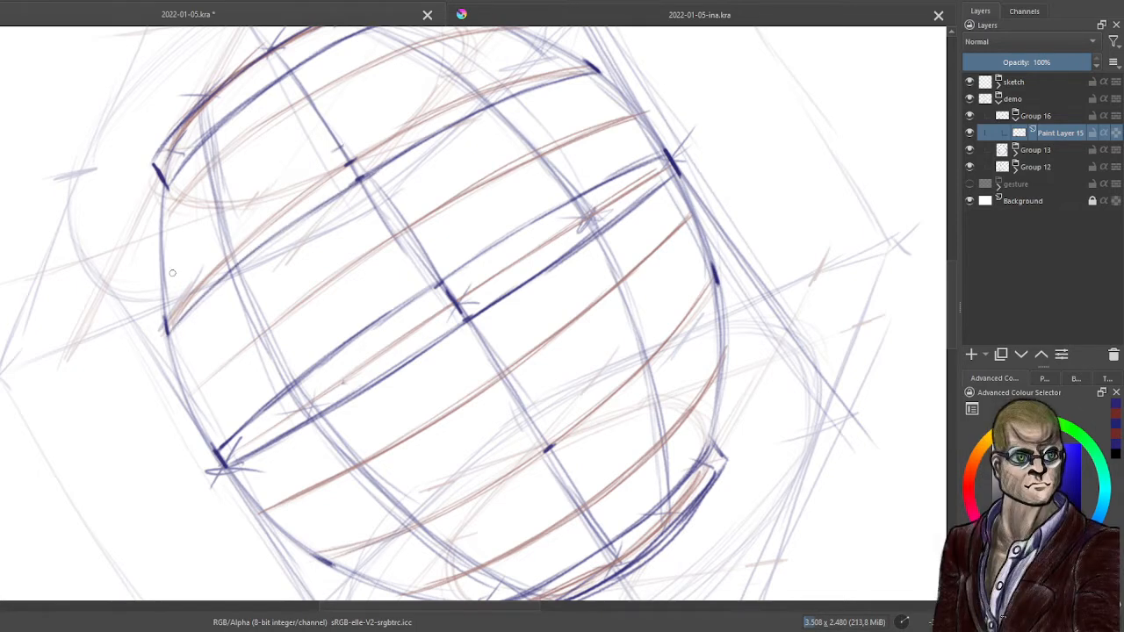
# Draw the upper edge curve of the large barrel's upper hoop, joining the side marks through the centre line
pyautogui.moveTo(168, 314)
pyautogui.mouseDown()
pyautogui.moveTo(290, 181)
pyautogui.moveTo(342, 145)
pyautogui.moveTo(225, 239)
pyautogui.mouseUp()
pyautogui.moveTo(176, 293); pyautogui.dragTo(307, 169)
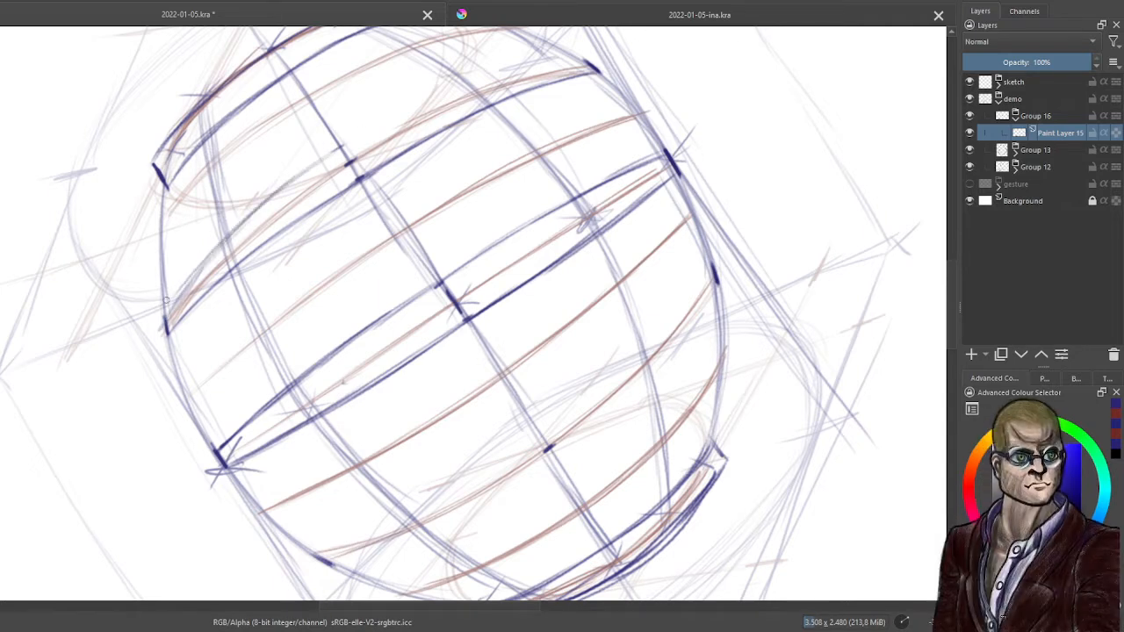
pyautogui.moveTo(160, 323); pyautogui.dragTo(216, 252)
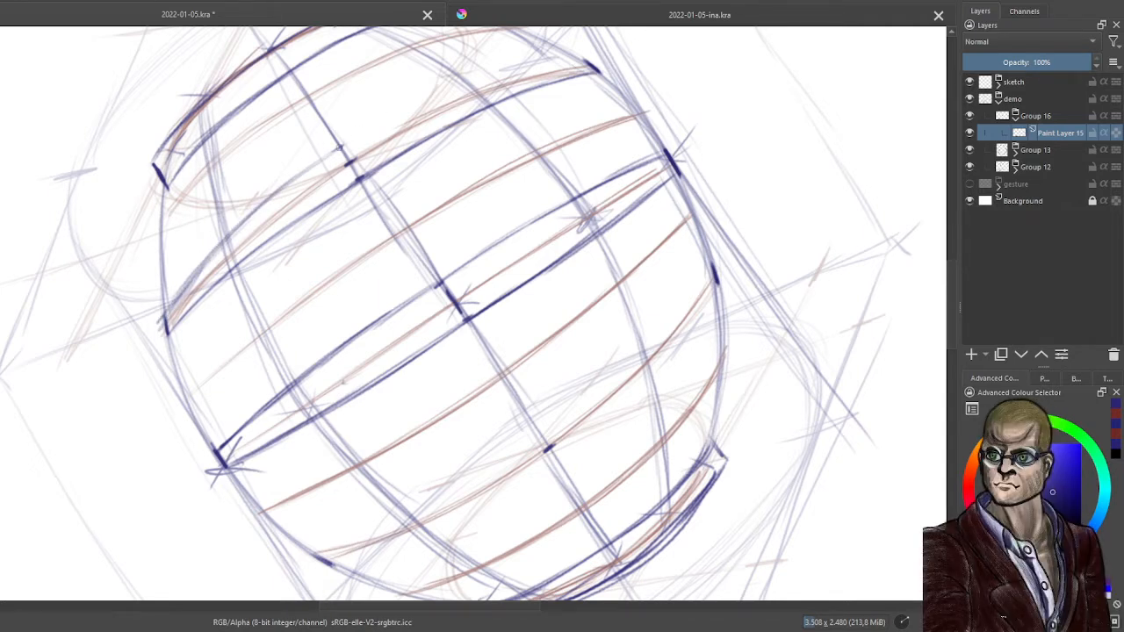
pyautogui.moveTo(346, 144); pyautogui.dragTo(464, 87)
pyautogui.moveTo(581, 60); pyautogui.dragTo(439, 98)
pyautogui.moveTo(581, 60)
pyautogui.mouseDown()
pyautogui.moveTo(445, 98)
pyautogui.moveTo(342, 147)
pyautogui.mouseUp()
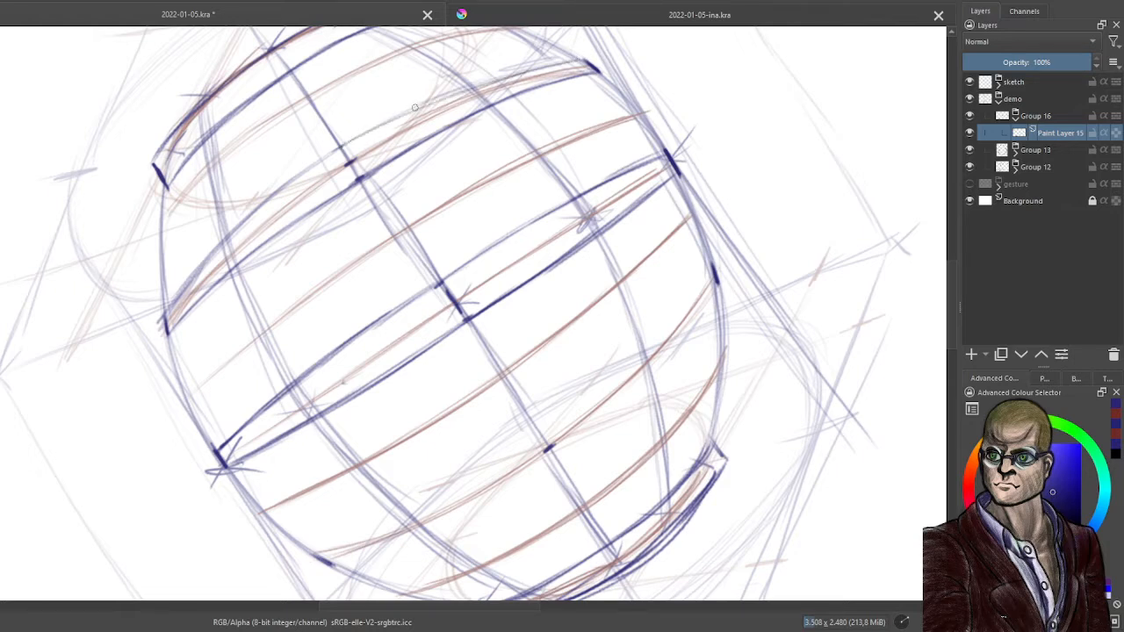
pyautogui.moveTo(414, 108)
pyautogui.mouseDown()
pyautogui.moveTo(331, 153)
pyautogui.moveTo(456, 91)
pyautogui.moveTo(583, 56)
pyautogui.moveTo(463, 92)
pyautogui.mouseUp()
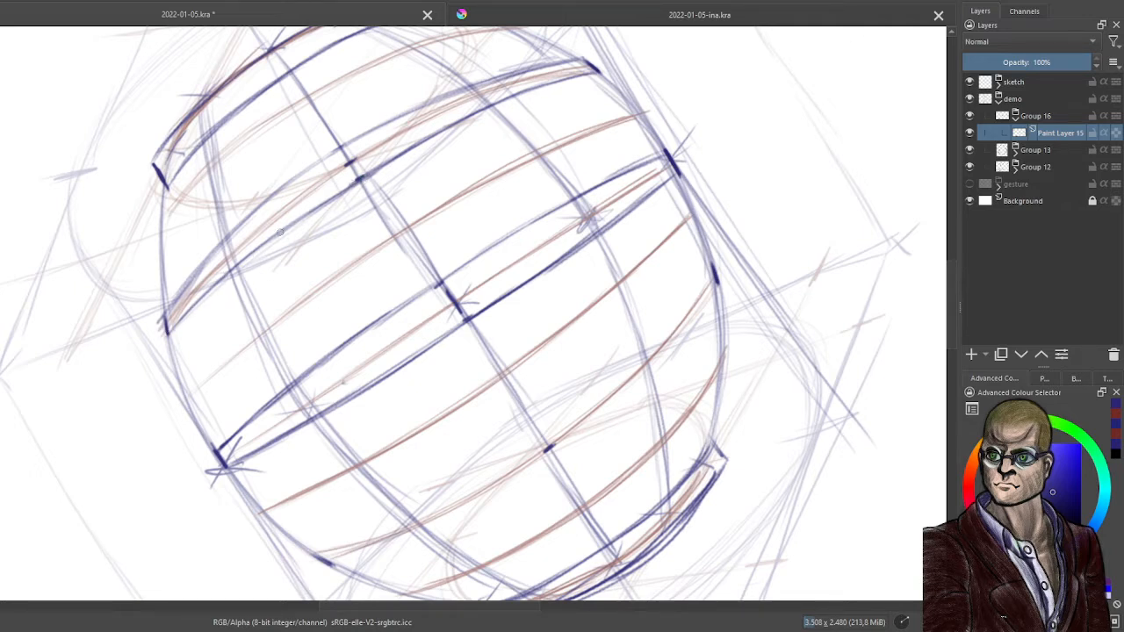
# Draw the left half of the lower hoop's bottom edge curve from the barrel's centre line to the left outline mark
pyautogui.rightClick(651, 204)
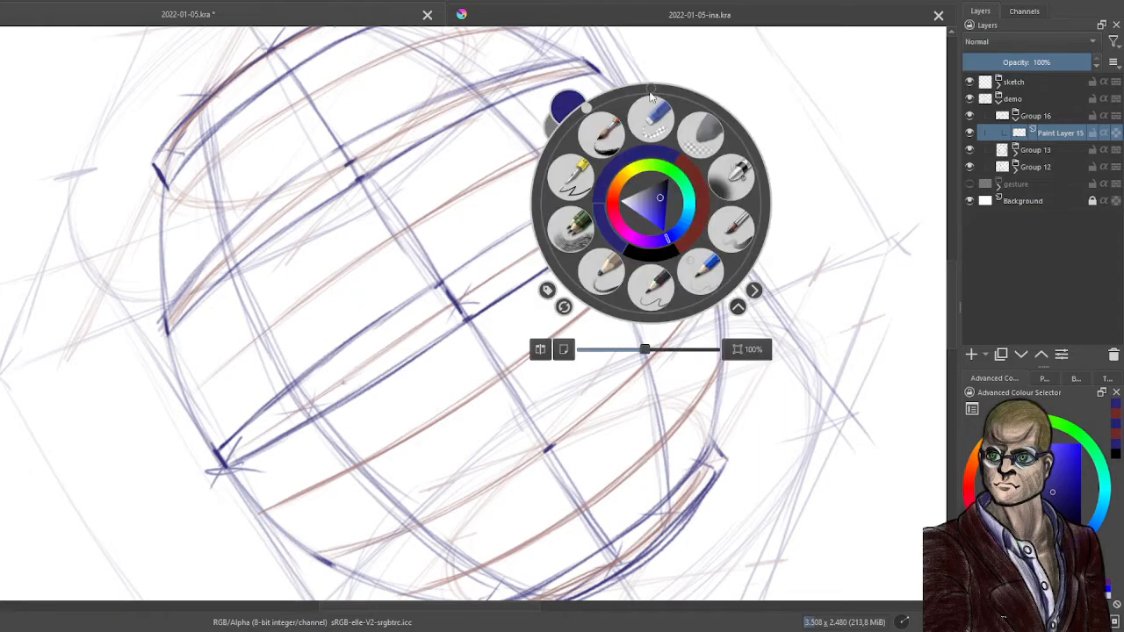
pyautogui.moveTo(587, 109); pyautogui.dragTo(701, 228)
pyautogui.rightClick(661, 240)
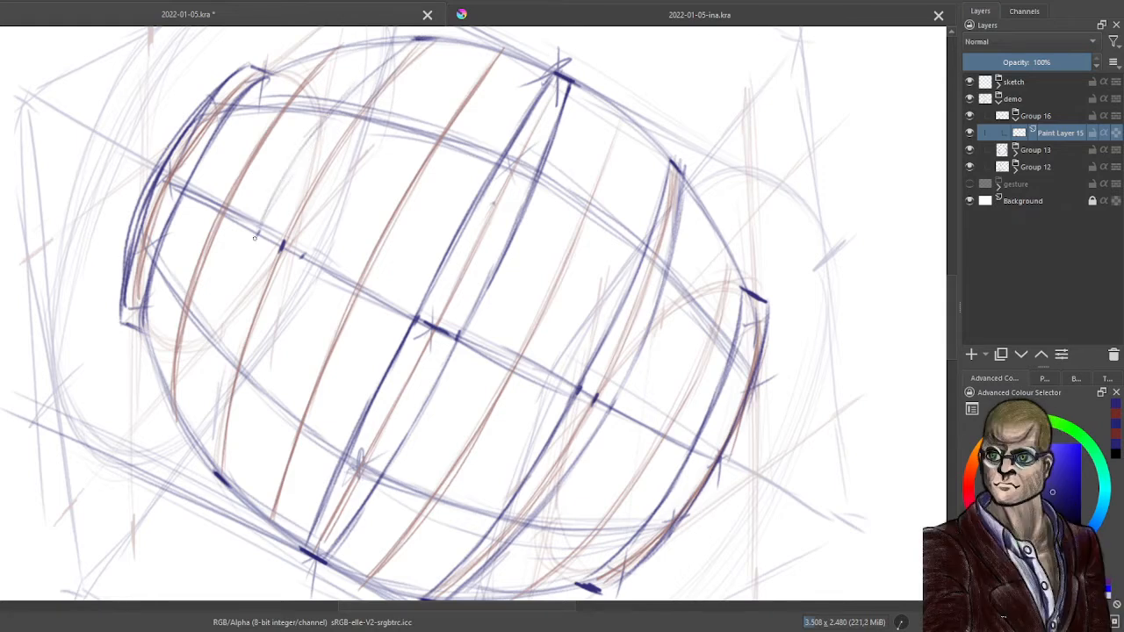
pyautogui.moveTo(251, 249); pyautogui.dragTo(351, 95)
pyautogui.moveTo(270, 214)
pyautogui.mouseDown()
pyautogui.moveTo(333, 120)
pyautogui.moveTo(323, 130)
pyautogui.moveTo(419, 37)
pyautogui.mouseUp()
pyautogui.moveTo(358, 90); pyautogui.dragTo(418, 37)
pyautogui.moveTo(327, 126); pyautogui.dragTo(411, 44)
pyautogui.moveTo(291, 173)
pyautogui.mouseDown()
pyautogui.moveTo(330, 122)
pyautogui.moveTo(246, 254)
pyautogui.mouseUp()
pyautogui.moveTo(263, 214); pyautogui.dragTo(315, 143)
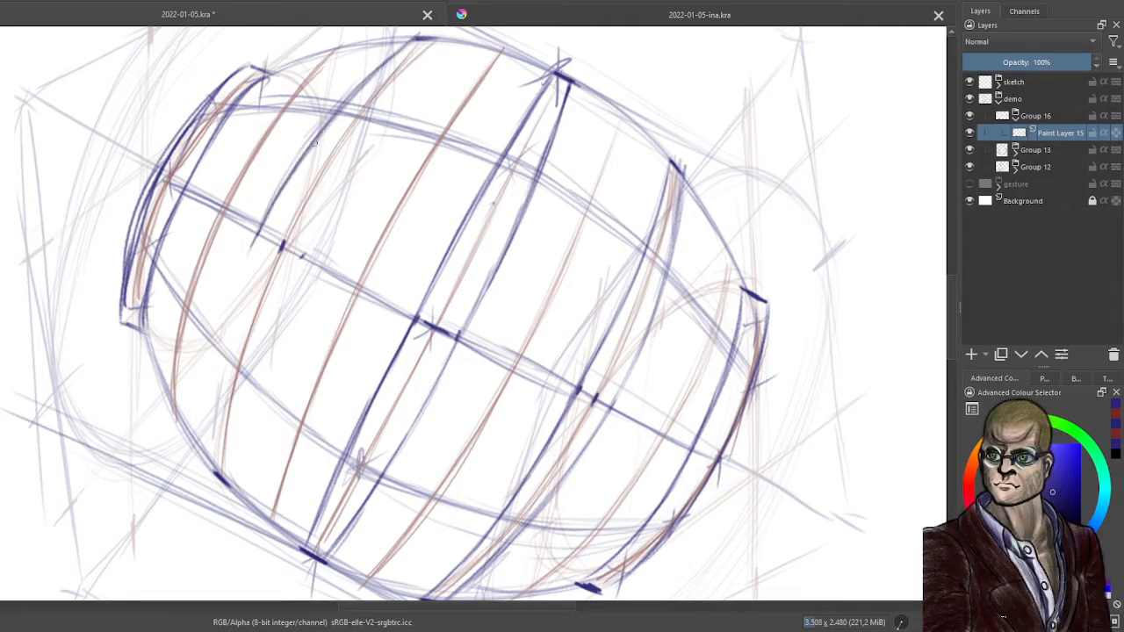
pyautogui.moveTo(345, 102)
pyautogui.mouseDown()
pyautogui.moveTo(398, 49)
pyautogui.moveTo(367, 77)
pyautogui.mouseUp()
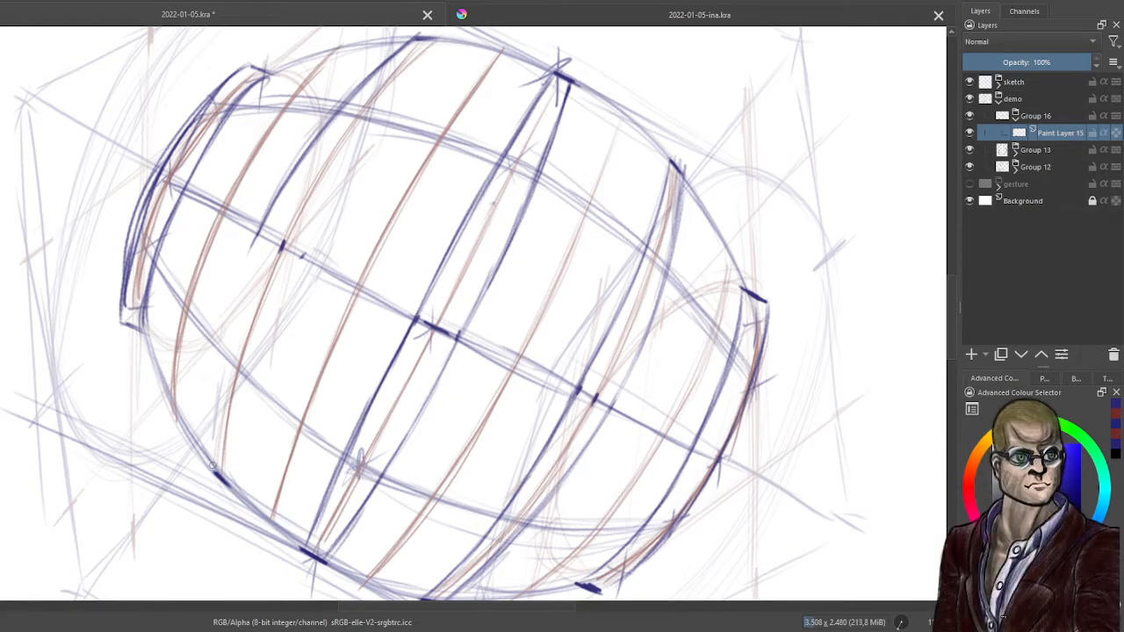
# Extend the lower hoop's bottom edge curve from the centre line to the barrel's right outline mark and darken it
pyautogui.moveTo(211, 465); pyautogui.dragTo(216, 359)
pyautogui.moveTo(253, 246)
pyautogui.mouseDown()
pyautogui.moveTo(234, 311)
pyautogui.moveTo(242, 282)
pyautogui.mouseUp()
pyautogui.moveTo(262, 237); pyautogui.dragTo(222, 367)
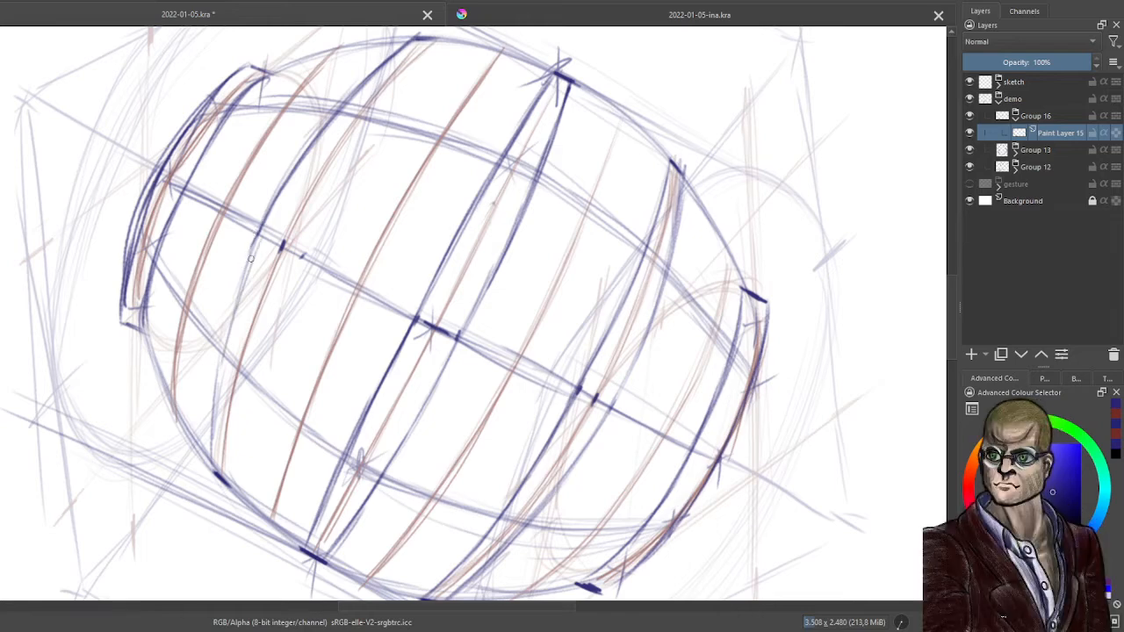
pyautogui.moveTo(254, 242); pyautogui.dragTo(221, 366)
pyautogui.moveTo(230, 317); pyautogui.dragTo(214, 397)
pyautogui.moveTo(260, 234); pyautogui.dragTo(241, 288)
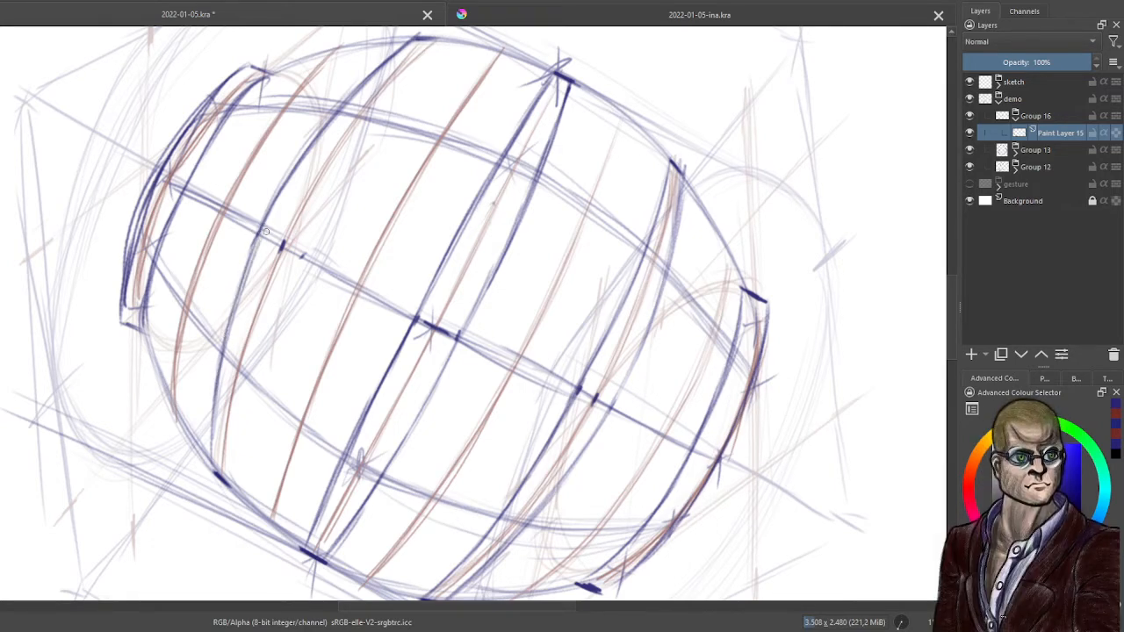
pyautogui.moveTo(256, 239)
pyautogui.mouseDown()
pyautogui.moveTo(222, 348)
pyautogui.moveTo(209, 473)
pyautogui.mouseUp()
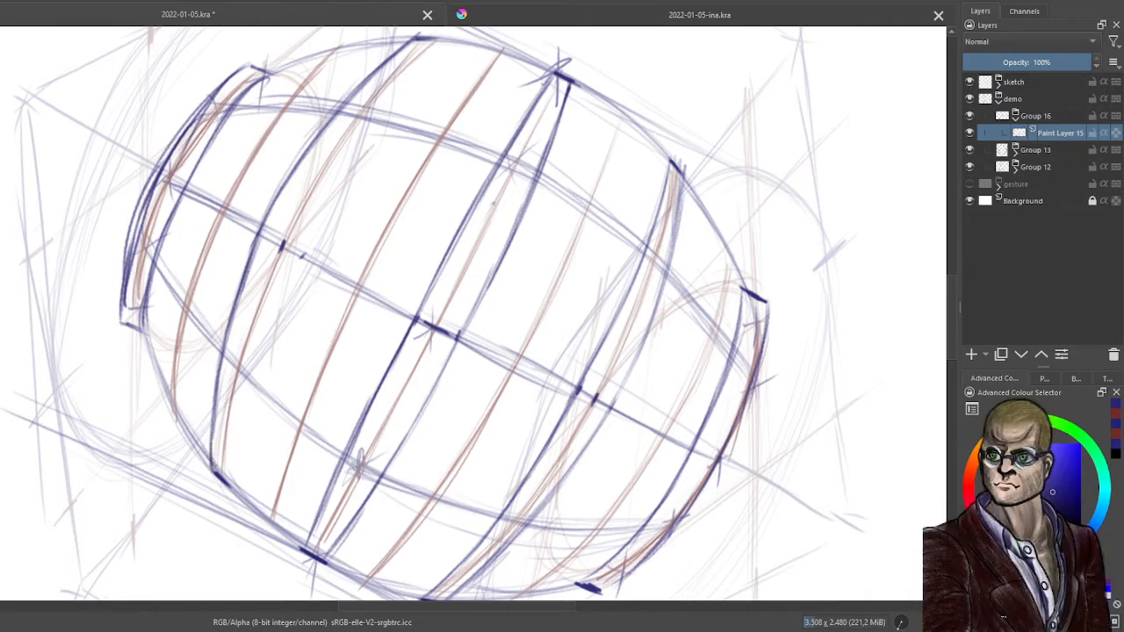
pyautogui.moveTo(218, 383)
pyautogui.mouseDown()
pyautogui.moveTo(210, 439)
pyautogui.moveTo(231, 322)
pyautogui.mouseUp()
pyautogui.moveTo(266, 225)
pyautogui.mouseDown()
pyautogui.moveTo(238, 300)
pyautogui.moveTo(253, 267)
pyautogui.mouseUp()
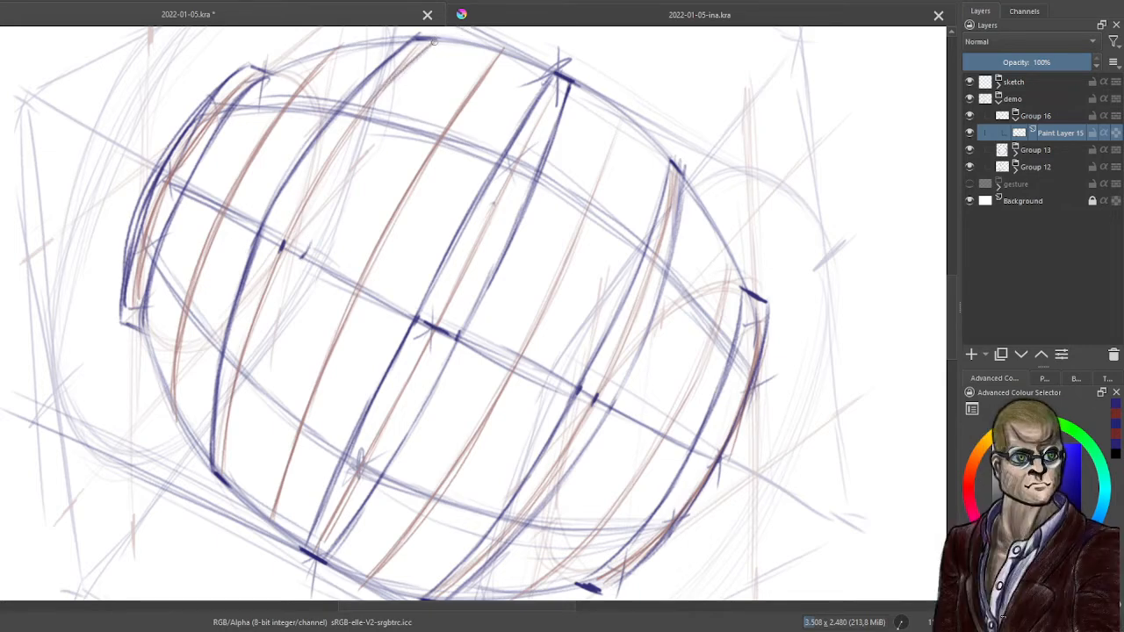
pyautogui.moveTo(432, 43); pyautogui.dragTo(346, 137)
pyautogui.moveTo(397, 75); pyautogui.dragTo(334, 162)
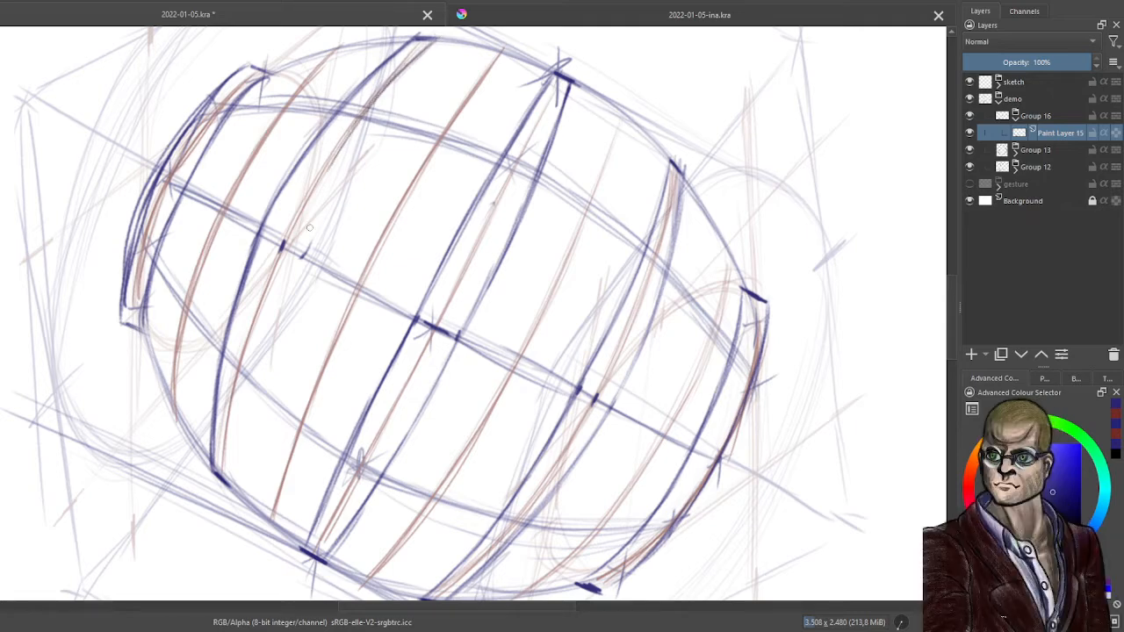
pyautogui.moveTo(299, 256); pyautogui.dragTo(342, 162)
pyautogui.moveTo(310, 239)
pyautogui.mouseDown()
pyautogui.moveTo(351, 137)
pyautogui.moveTo(346, 146)
pyautogui.moveTo(418, 48)
pyautogui.mouseUp()
pyautogui.moveTo(355, 141); pyautogui.dragTo(444, 31)
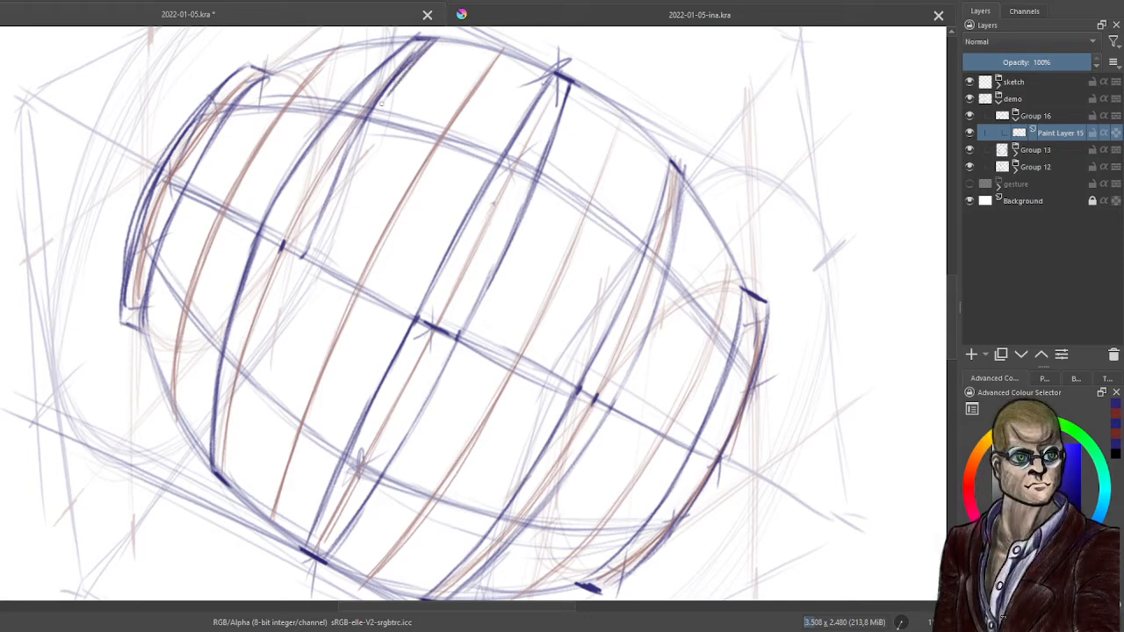
pyautogui.hotkey('ctrl', 'z')
pyautogui.hotkey('ctrl', 'z')
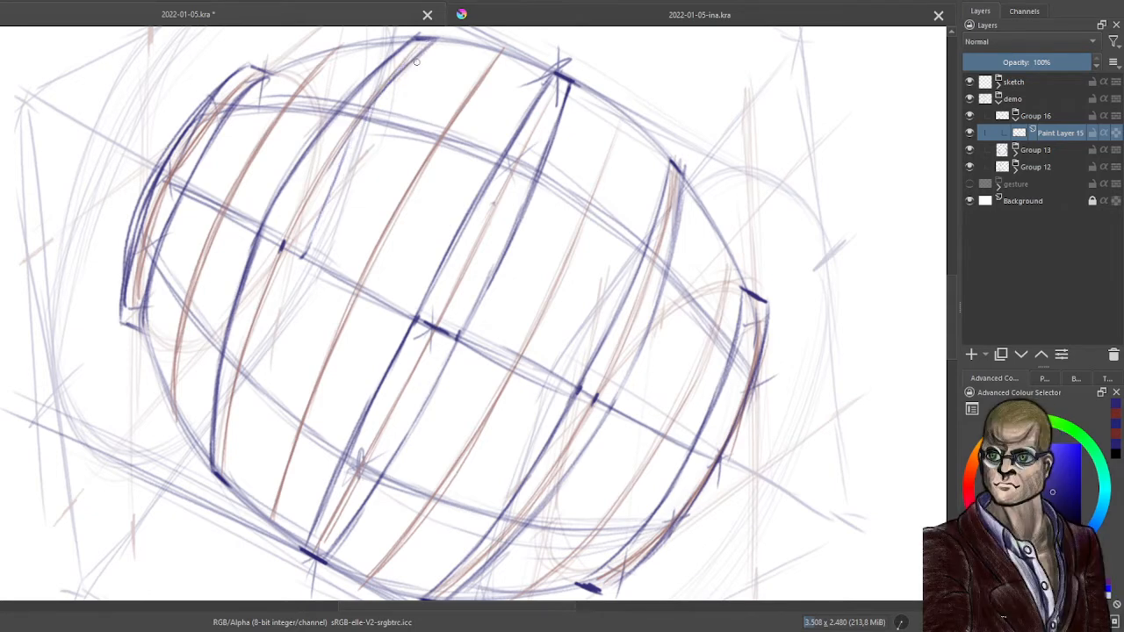
pyautogui.hotkey('ctrl', 'z')
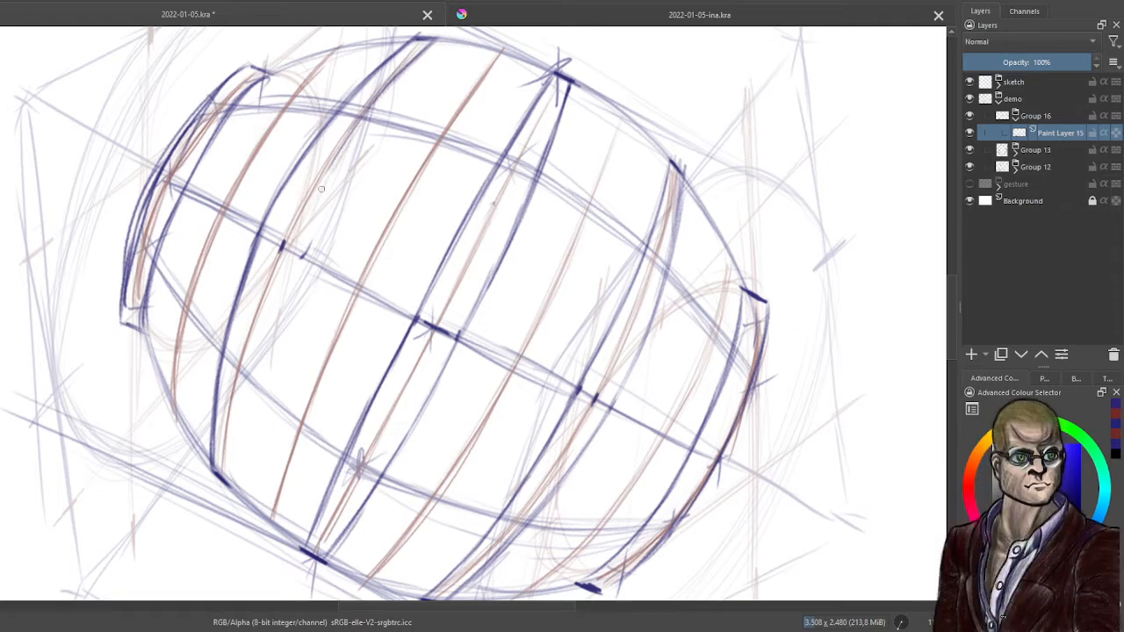
# Draw the left half of the lower hoop's top edge curve between the barrel's centre line and the left outline mark
pyautogui.moveTo(307, 245); pyautogui.dragTo(368, 122)
pyautogui.moveTo(344, 168); pyautogui.dragTo(404, 73)
pyautogui.moveTo(377, 108); pyautogui.dragTo(422, 57)
pyautogui.moveTo(372, 113); pyautogui.dragTo(335, 179)
pyautogui.moveTo(372, 121); pyautogui.dragTo(318, 221)
pyautogui.moveTo(339, 177); pyautogui.dragTo(297, 274)
pyautogui.moveTo(316, 225)
pyautogui.mouseDown()
pyautogui.moveTo(298, 267)
pyautogui.moveTo(303, 254)
pyautogui.mouseUp()
pyautogui.moveTo(349, 156); pyautogui.dragTo(314, 230)
pyautogui.moveTo(374, 110); pyautogui.dragTo(342, 176)
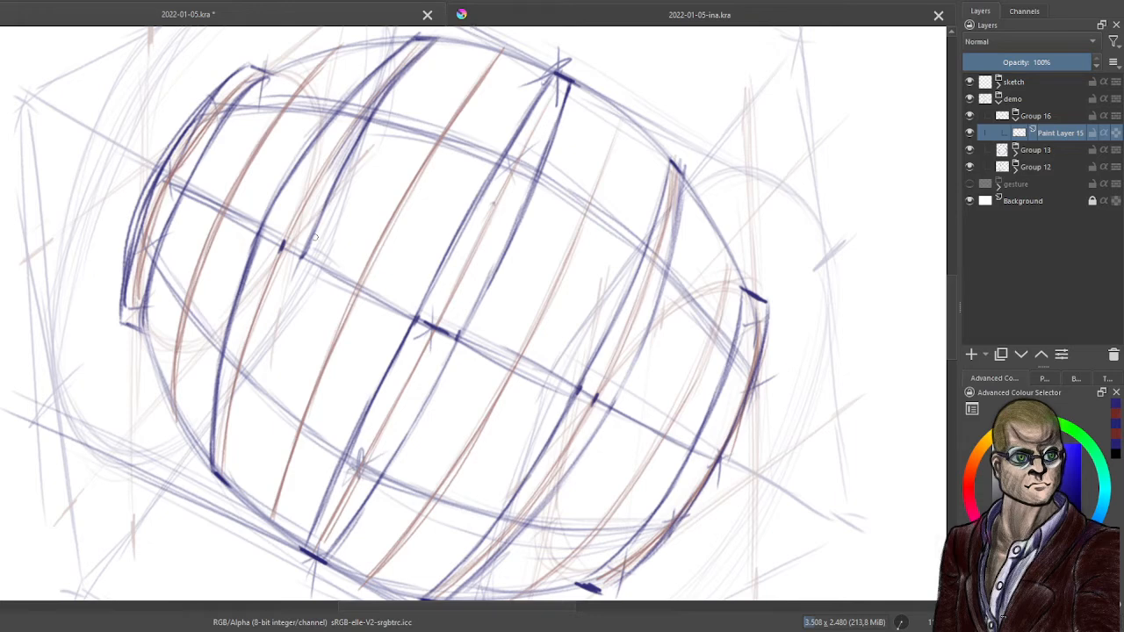
# Extend the lower hoop's top edge curve from the centre line to the barrel's right outline mark and darken it
pyautogui.moveTo(242, 406); pyautogui.dragTo(231, 455)
pyautogui.moveTo(258, 360); pyautogui.dragTo(234, 444)
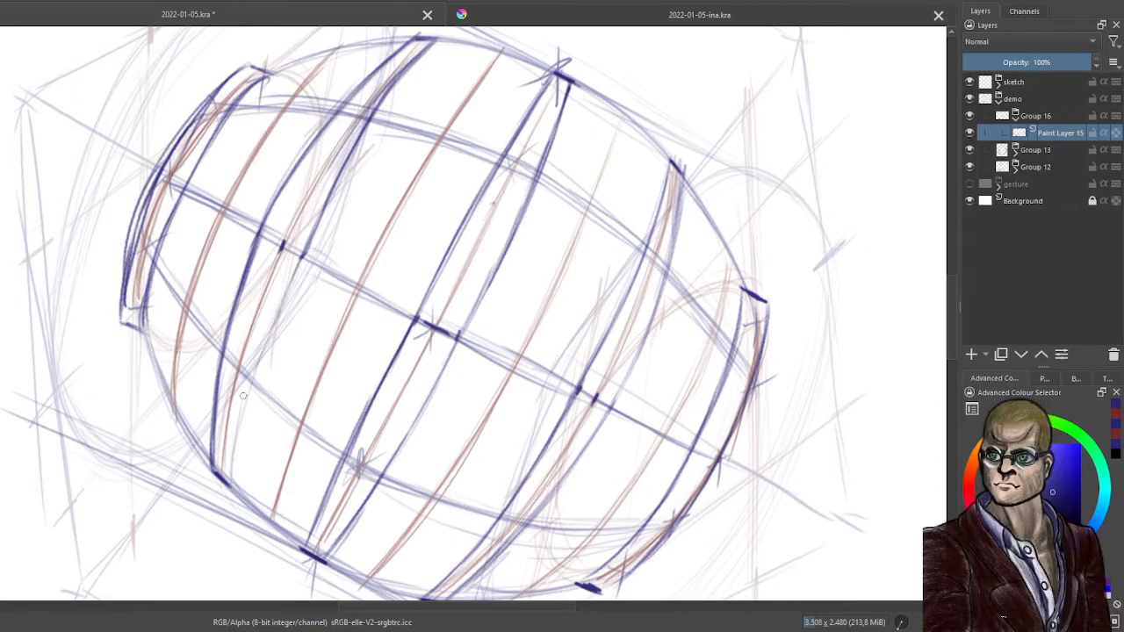
pyautogui.moveTo(280, 312); pyautogui.dragTo(236, 421)
pyautogui.moveTo(260, 353); pyautogui.dragTo(231, 457)
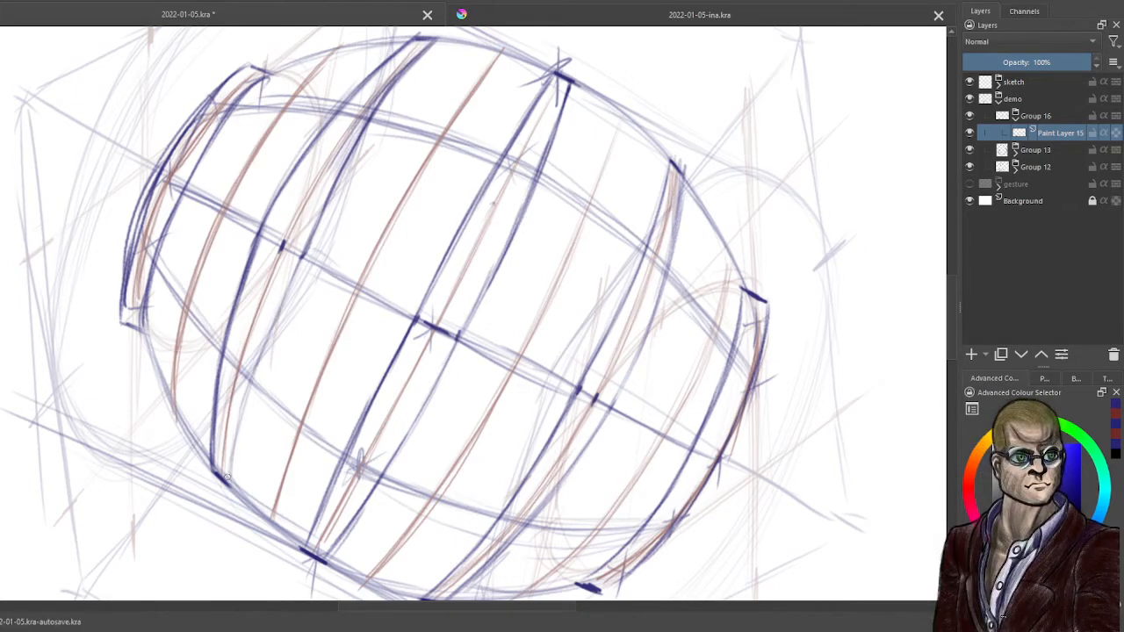
pyautogui.moveTo(245, 400); pyautogui.dragTo(230, 479)
pyautogui.moveTo(254, 369); pyautogui.dragTo(232, 475)
pyautogui.moveTo(248, 389)
pyautogui.mouseDown()
pyautogui.moveTo(233, 475)
pyautogui.moveTo(256, 355)
pyautogui.moveTo(311, 233)
pyautogui.mouseUp()
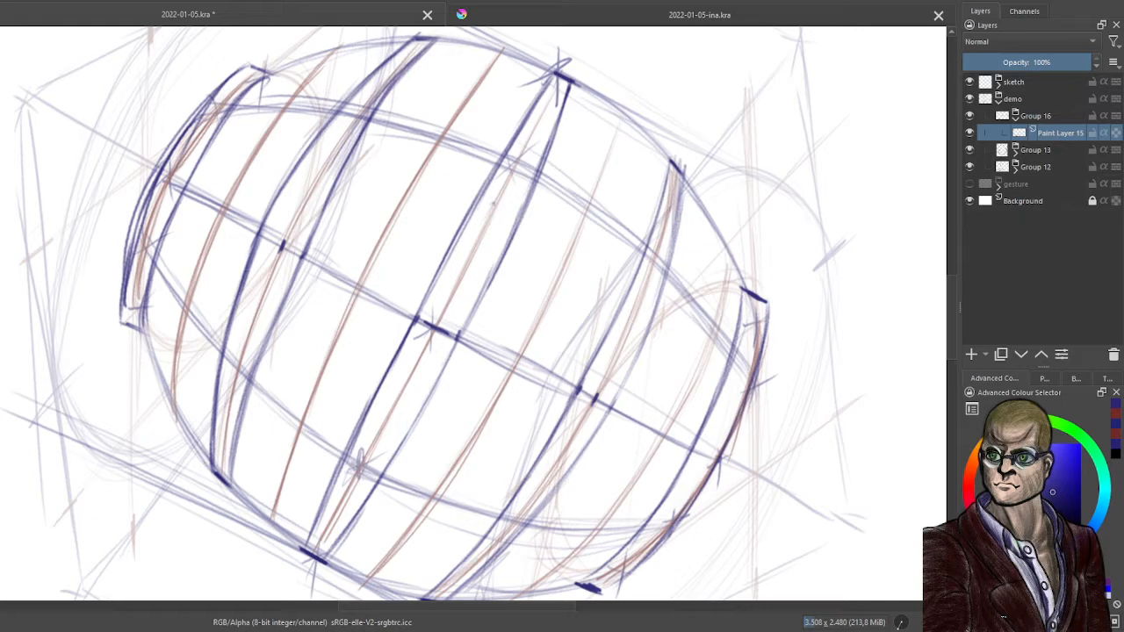
# Reset the canvas rotation so the barrel stands upright
pyautogui.rightClick(457, 84)
pyautogui.click(457, 45)
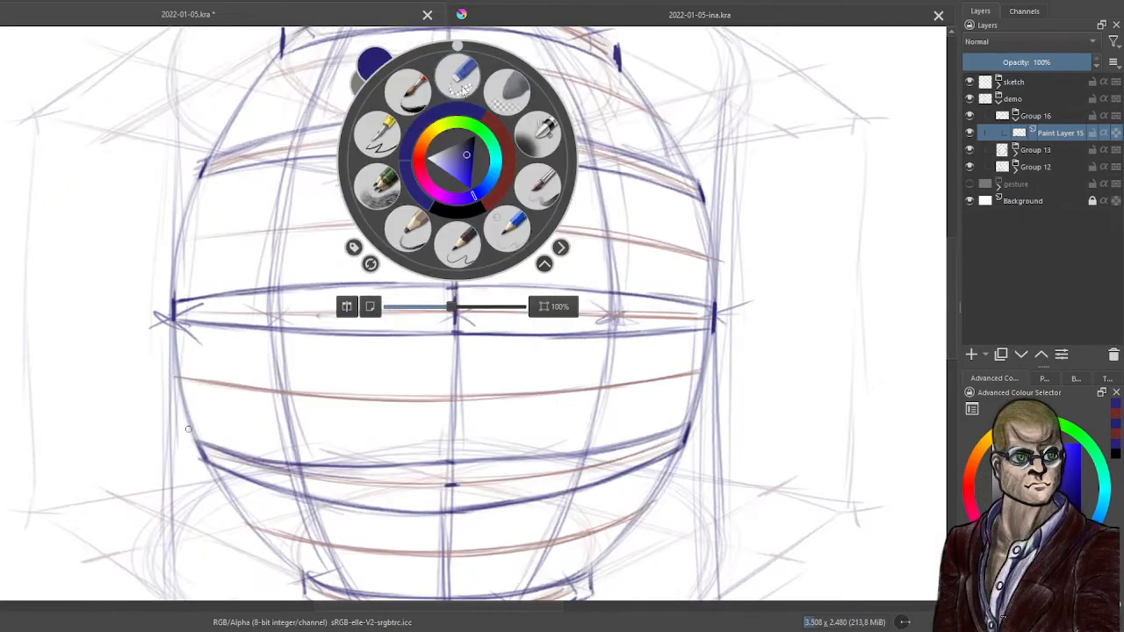
pyautogui.click(405, 514)
pyautogui.scroll(-2, 461, 391)
pyautogui.moveTo(509, 442); pyautogui.dragTo(500, 420)
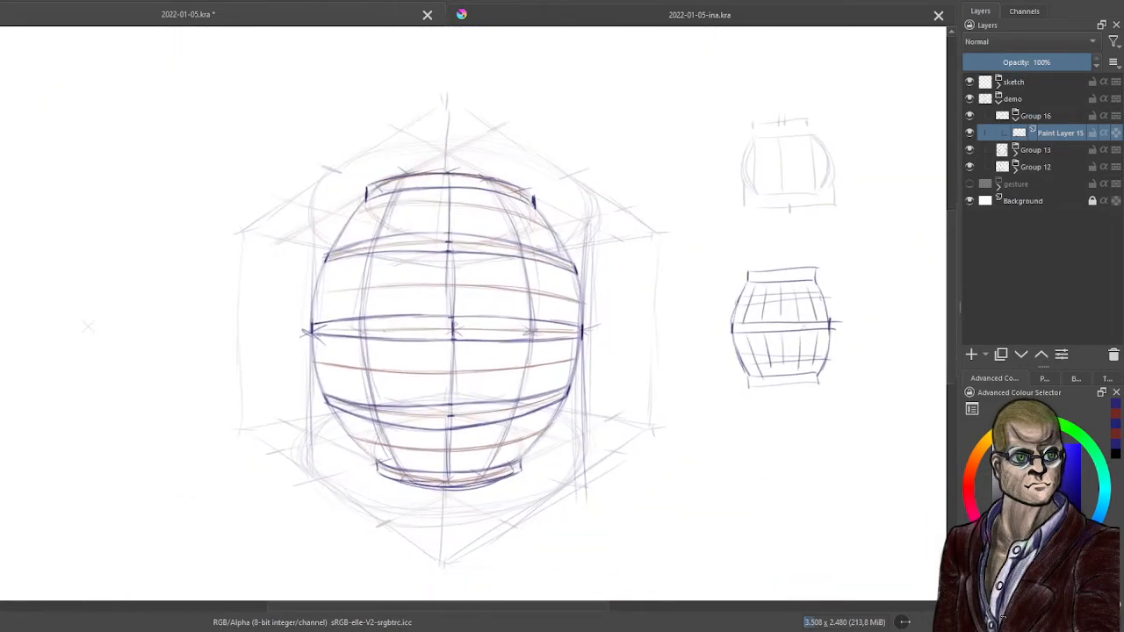
pyautogui.scroll(1, 452, 327)
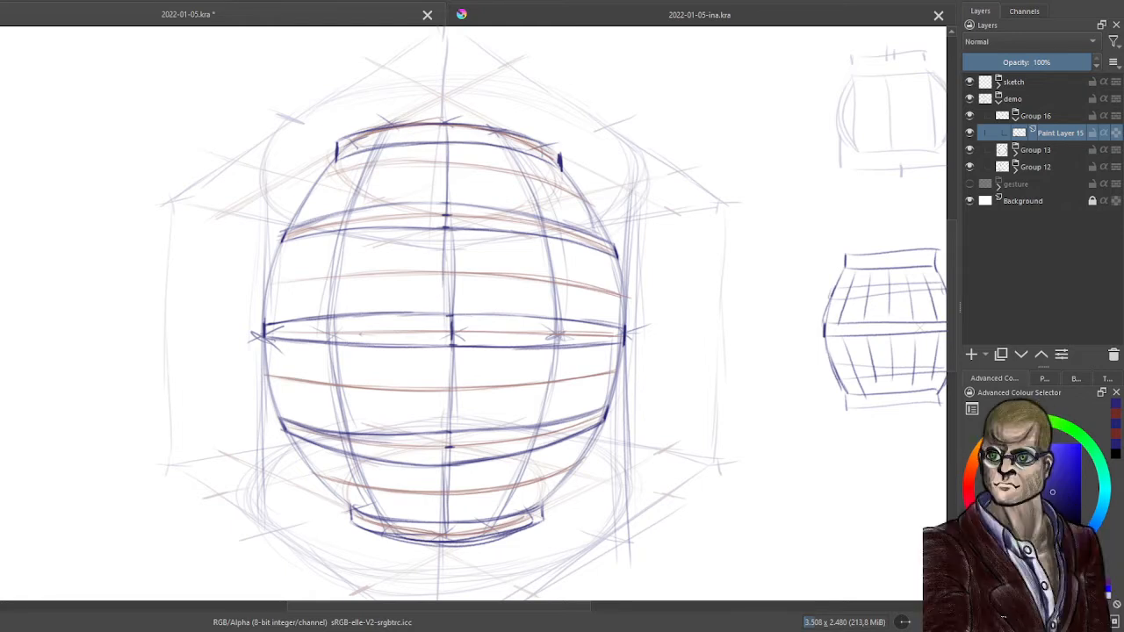
pyautogui.scroll(2, 512, 264)
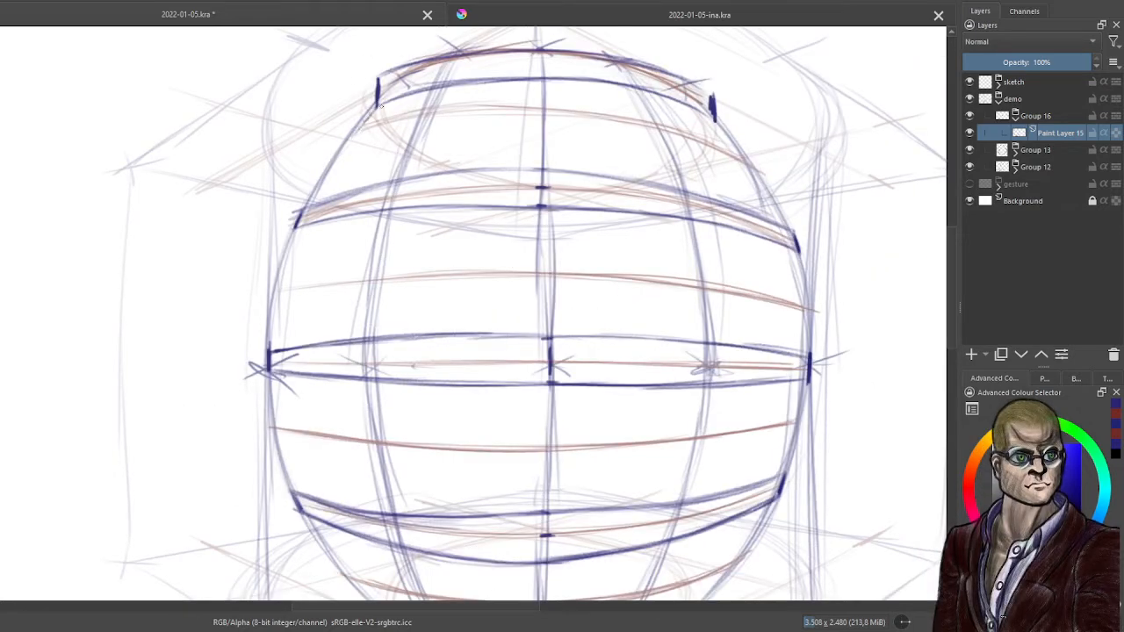
pyautogui.moveTo(374, 109)
pyautogui.mouseDown()
pyautogui.moveTo(303, 207)
pyautogui.moveTo(339, 153)
pyautogui.mouseUp()
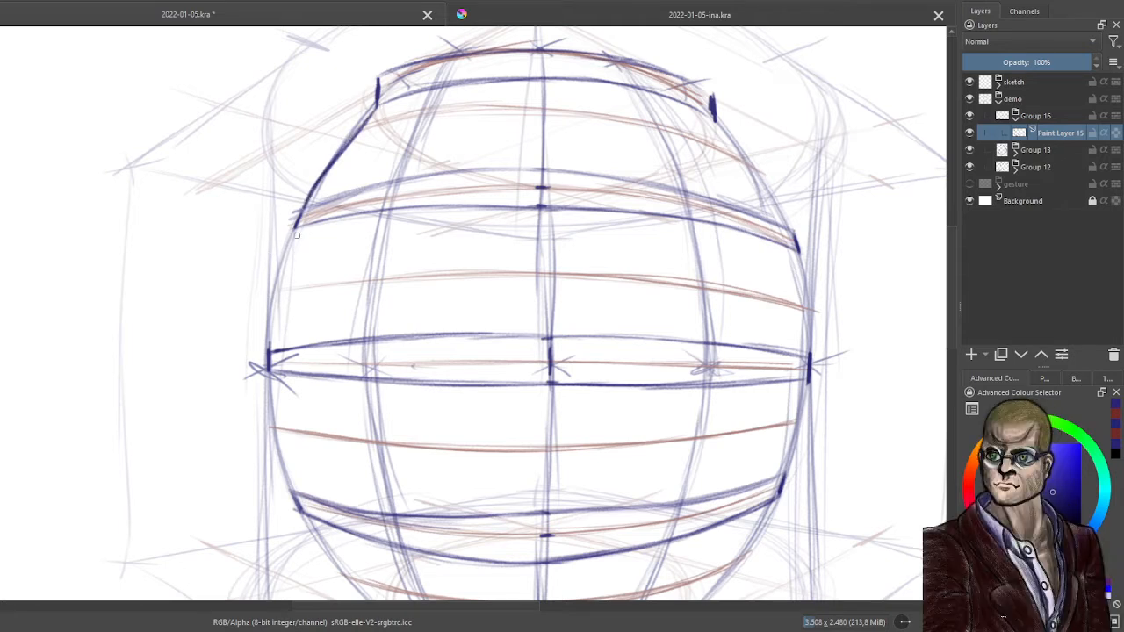
pyautogui.moveTo(293, 230)
pyautogui.mouseDown()
pyautogui.moveTo(268, 346)
pyautogui.moveTo(290, 239)
pyautogui.moveTo(270, 323)
pyautogui.mouseUp()
pyautogui.hotkey('ctrl', 'z')
pyautogui.hotkey('ctrl', 'z')
pyautogui.hotkey('ctrl', 'z')
pyautogui.hotkey('ctrl', 'z')
pyautogui.hotkey('ctrl', 'z')
pyautogui.hotkey('ctrl', 'z')
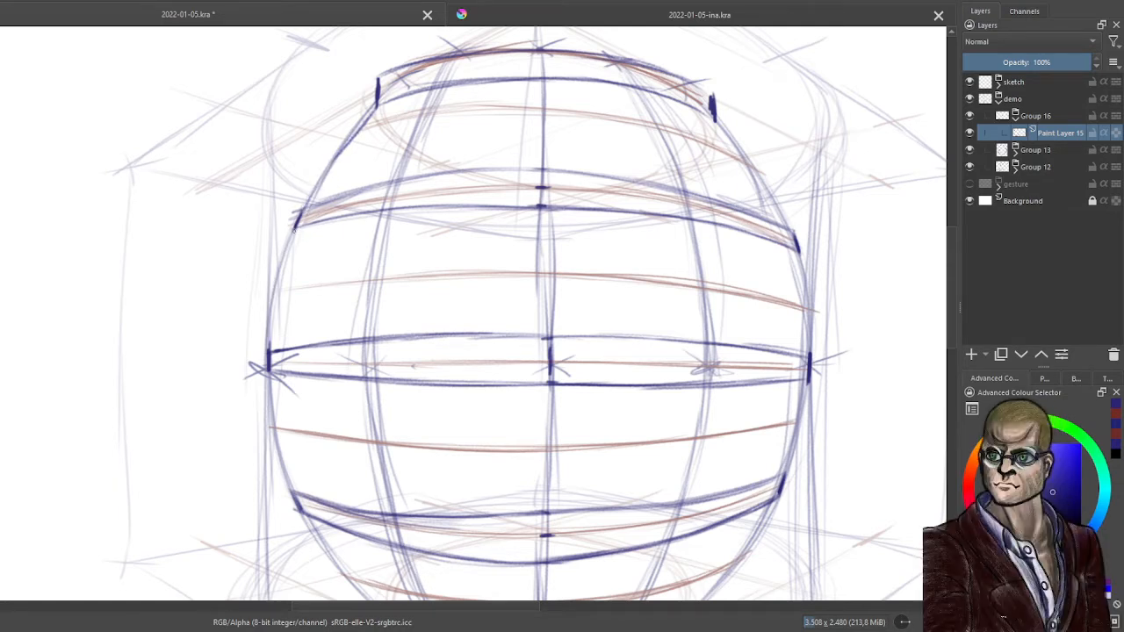
# Darken the barrel's left outline in separate sections from the upper rim to the upper hoop and on to the middle hoop
pyautogui.moveTo(298, 230); pyautogui.dragTo(274, 349)
pyautogui.moveTo(281, 278); pyautogui.dragTo(275, 350)
pyautogui.moveTo(292, 249); pyautogui.dragTo(276, 325)
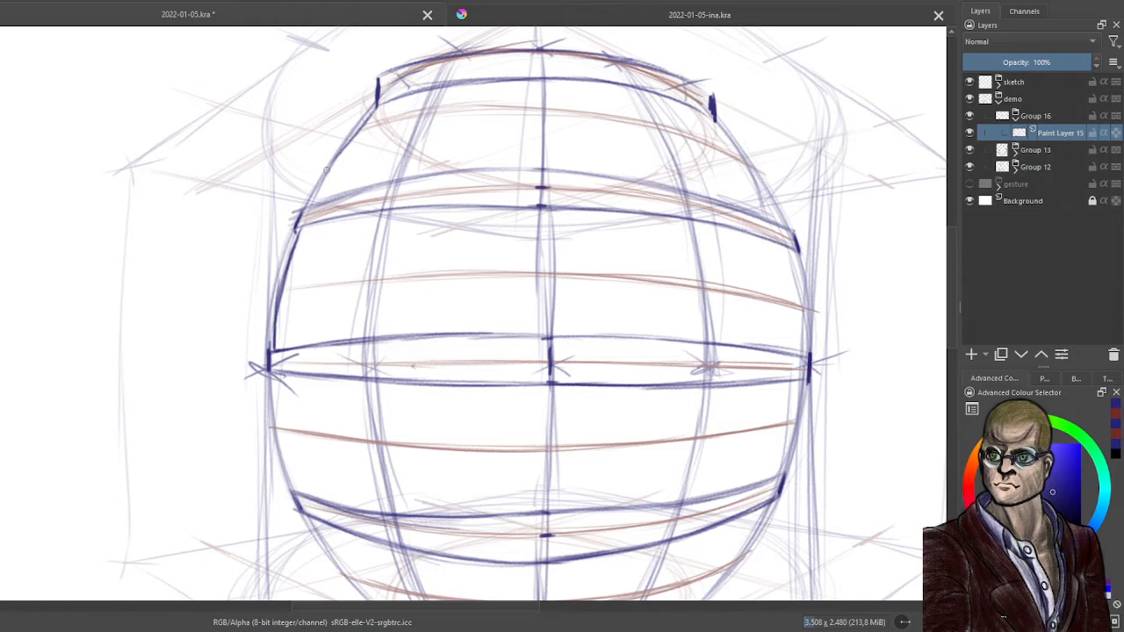
pyautogui.moveTo(315, 204); pyautogui.dragTo(380, 98)
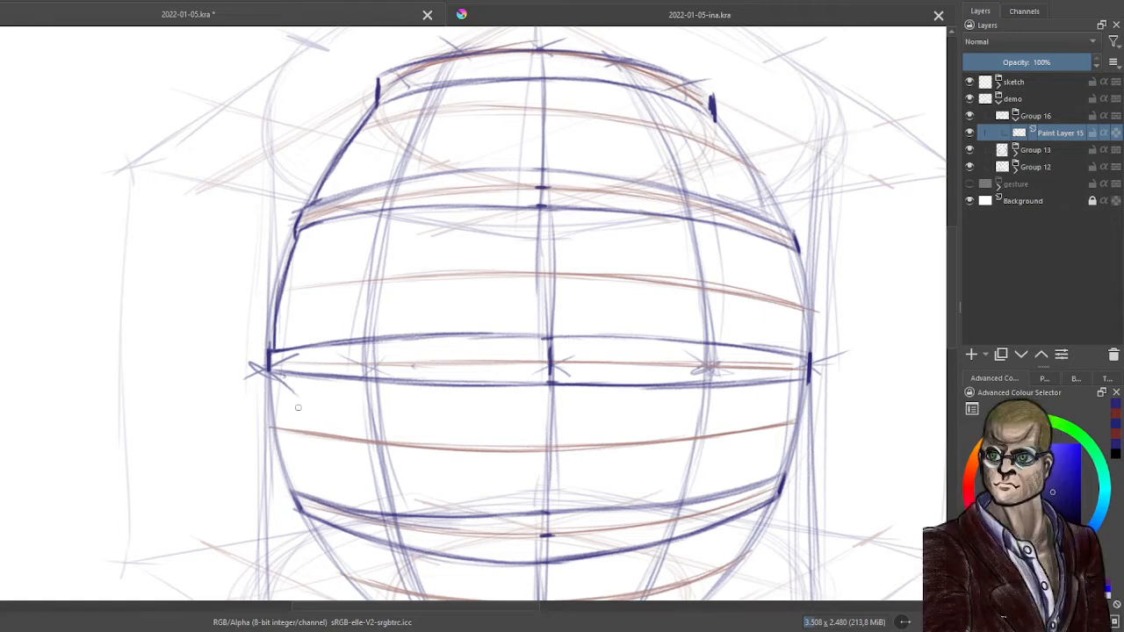
# Darken the barrel's left outline from the middle hoop past the lower hoop down to the lower rim
pyautogui.moveTo(382, 432)
pyautogui.mouseDown()
pyautogui.moveTo(411, 193)
pyautogui.moveTo(419, 313)
pyautogui.mouseUp()
pyautogui.scroll(1, 399, 278)
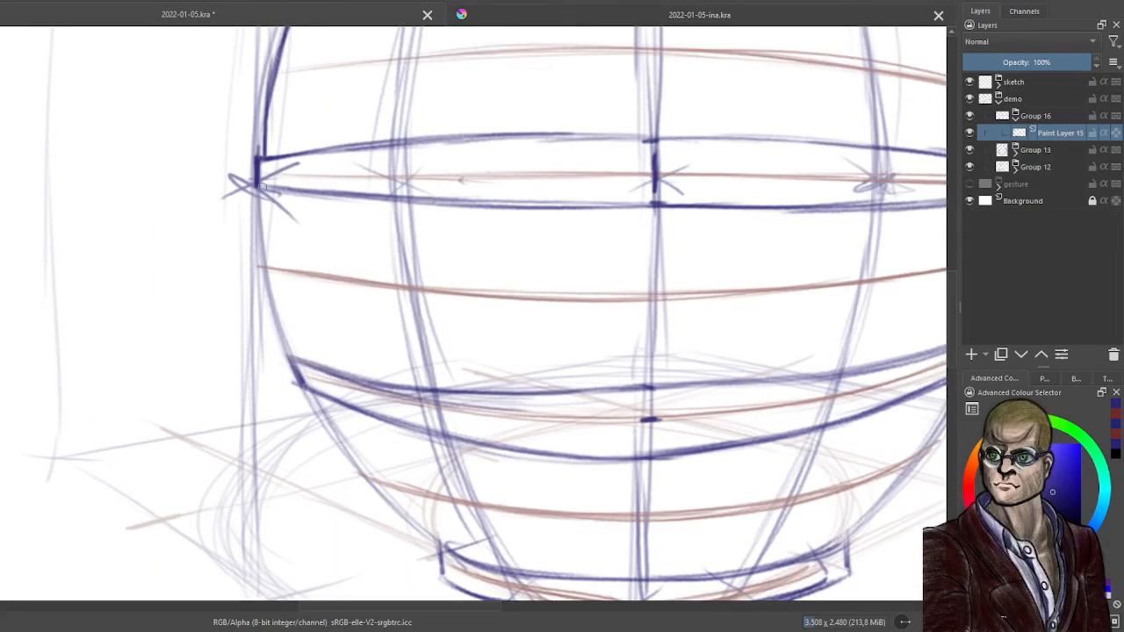
pyautogui.moveTo(266, 200); pyautogui.dragTo(295, 335)
pyautogui.moveTo(276, 281)
pyautogui.mouseDown()
pyautogui.moveTo(304, 392)
pyautogui.moveTo(379, 488)
pyautogui.moveTo(445, 545)
pyautogui.mouseUp()
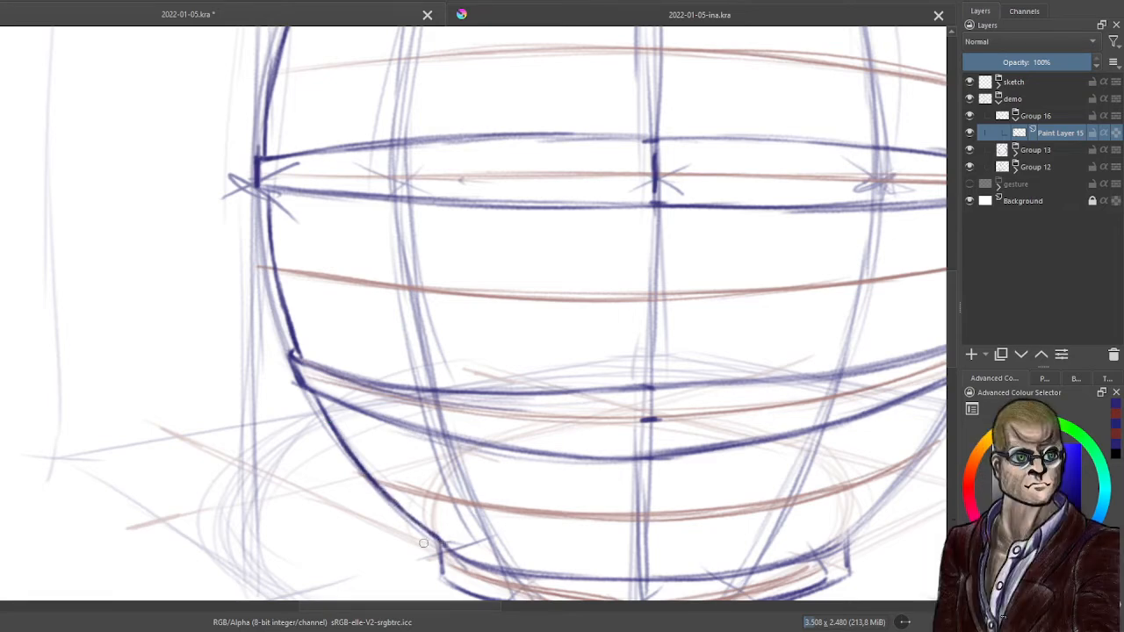
# Darken the right ends of the upper rim's edge curves and the upper hoop's right side mark
pyautogui.scroll(-2, 494, 322)
pyautogui.scroll(-1, 625, 298)
pyautogui.moveTo(718, 278); pyautogui.dragTo(567, 297)
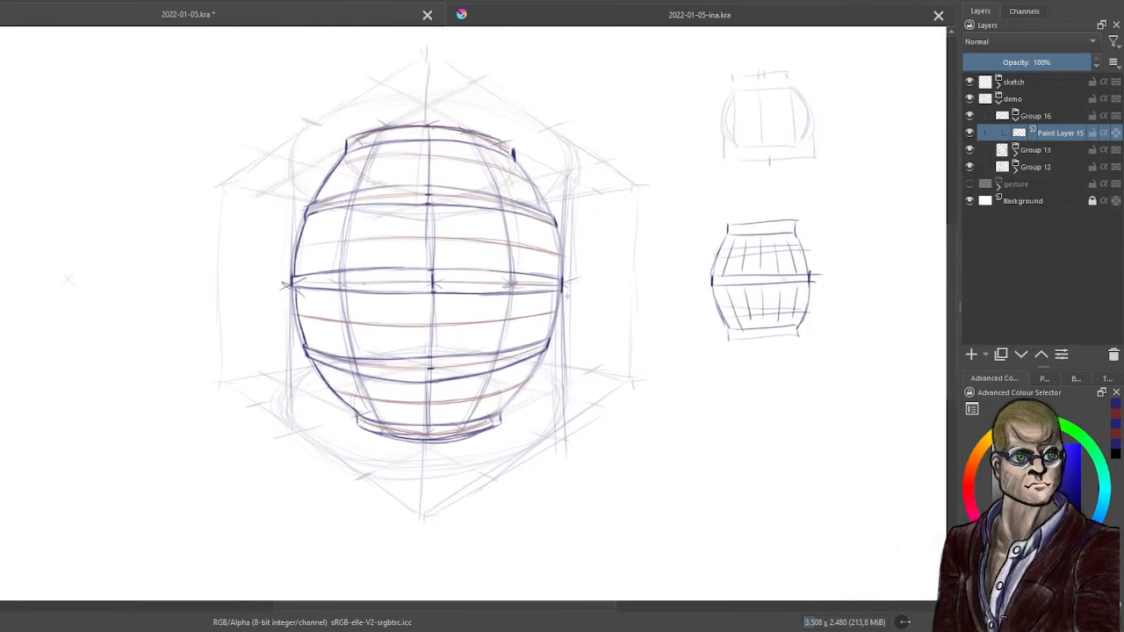
pyautogui.scroll(4, 581, 230)
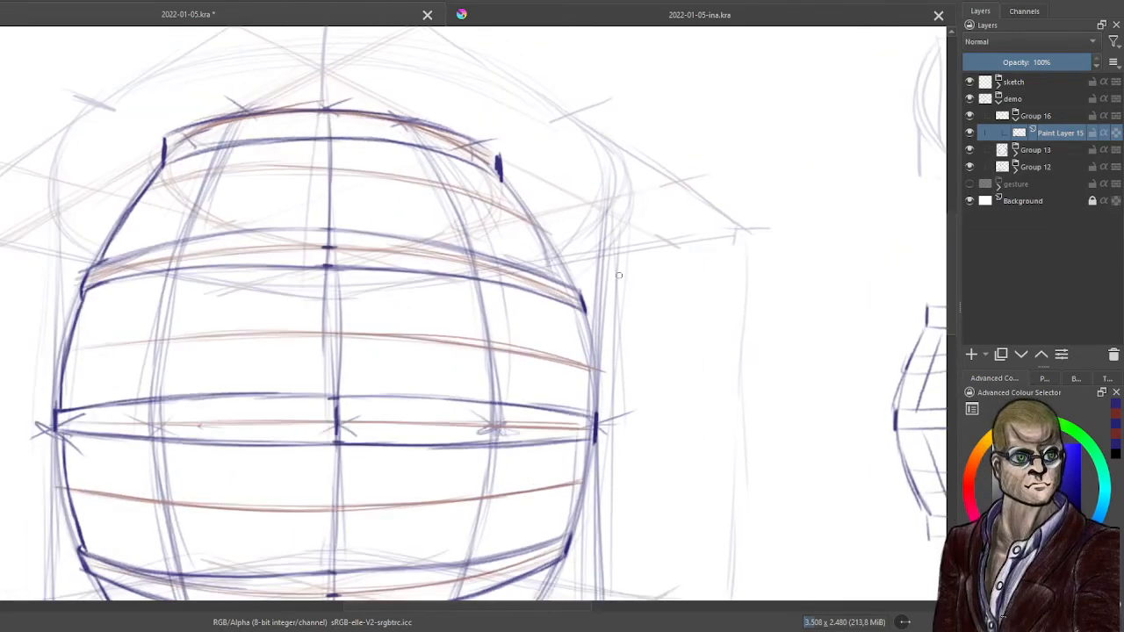
pyautogui.moveTo(426, 120); pyautogui.dragTo(452, 142)
pyautogui.moveTo(405, 79); pyautogui.dragTo(453, 108)
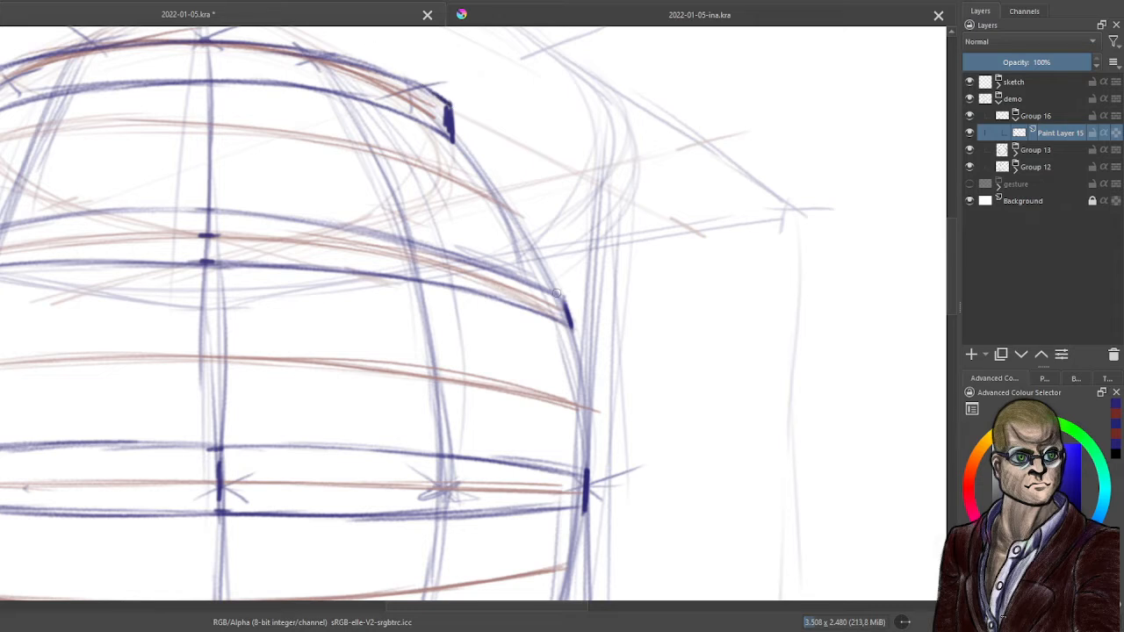
pyautogui.moveTo(561, 297); pyautogui.dragTo(573, 336)
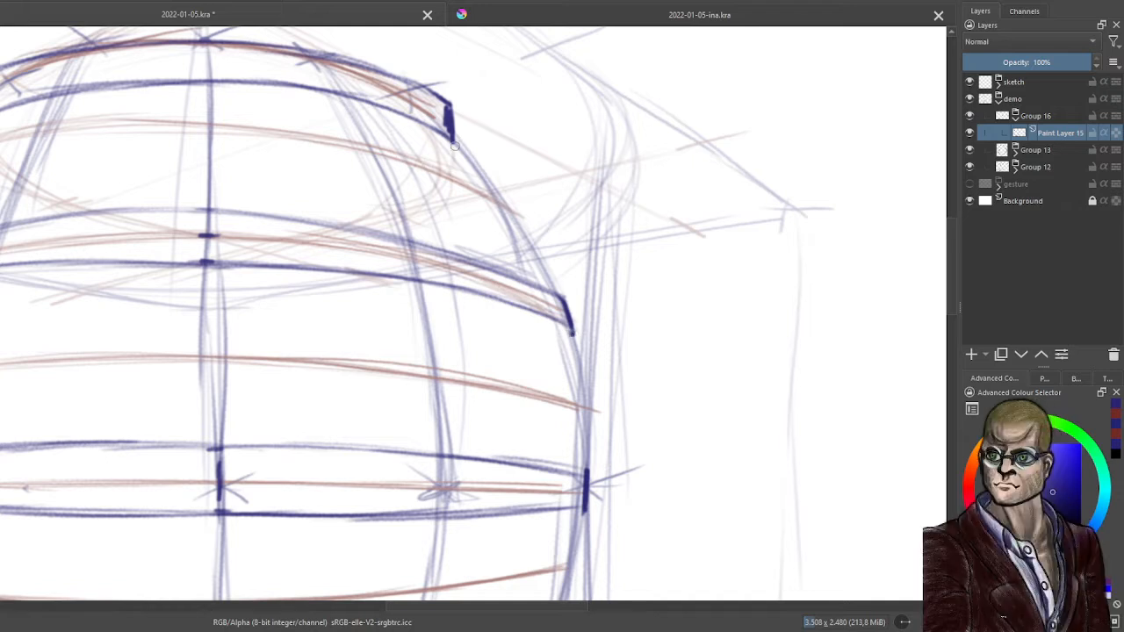
# Darken the barrel's right outline from the upper rim past the upper hoop to just below the middle hoop
pyautogui.moveTo(454, 144); pyautogui.dragTo(529, 251)
pyautogui.moveTo(503, 208)
pyautogui.mouseDown()
pyautogui.moveTo(558, 298)
pyautogui.moveTo(583, 395)
pyautogui.mouseUp()
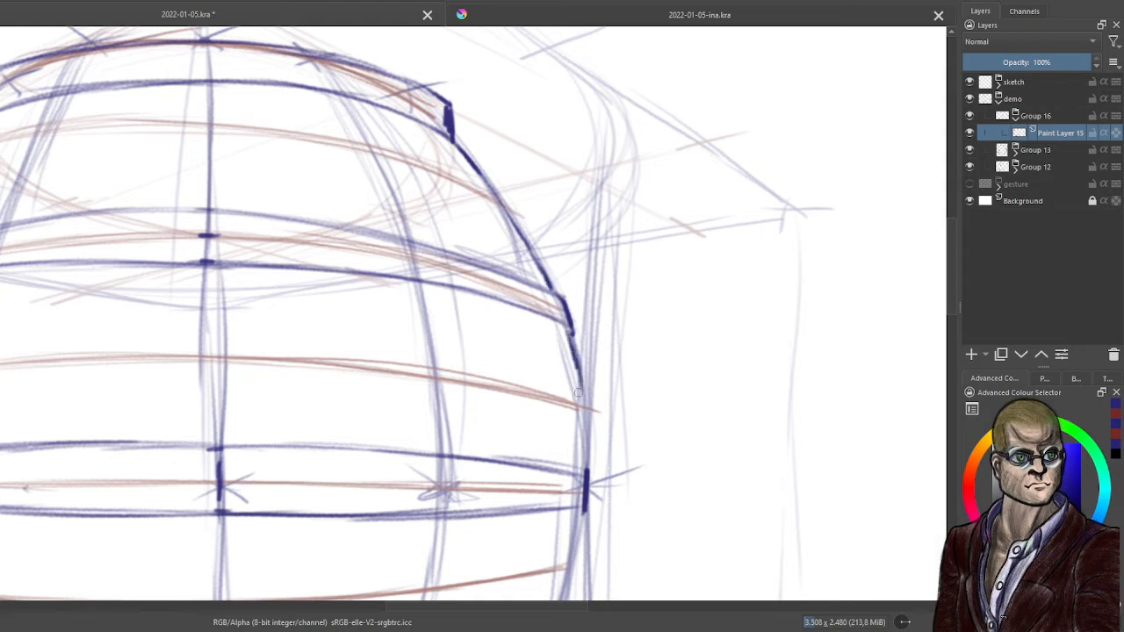
pyautogui.moveTo(573, 353); pyautogui.dragTo(583, 441)
pyautogui.moveTo(572, 354); pyautogui.dragTo(583, 434)
pyautogui.moveTo(576, 386); pyautogui.dragTo(578, 546)
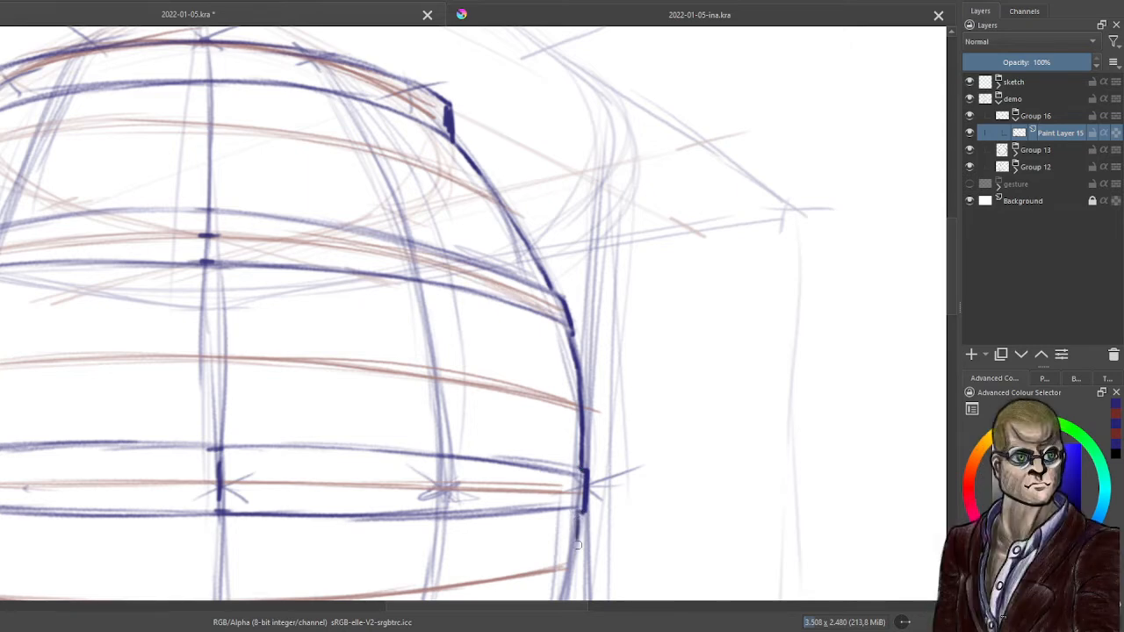
# Darken the barrel's right outline from below the middle hoop past the lower hoop down to the lower rim
pyautogui.scroll(-2, 598, 461)
pyautogui.moveTo(602, 484); pyautogui.dragTo(609, 248)
pyautogui.scroll(2, 614, 345)
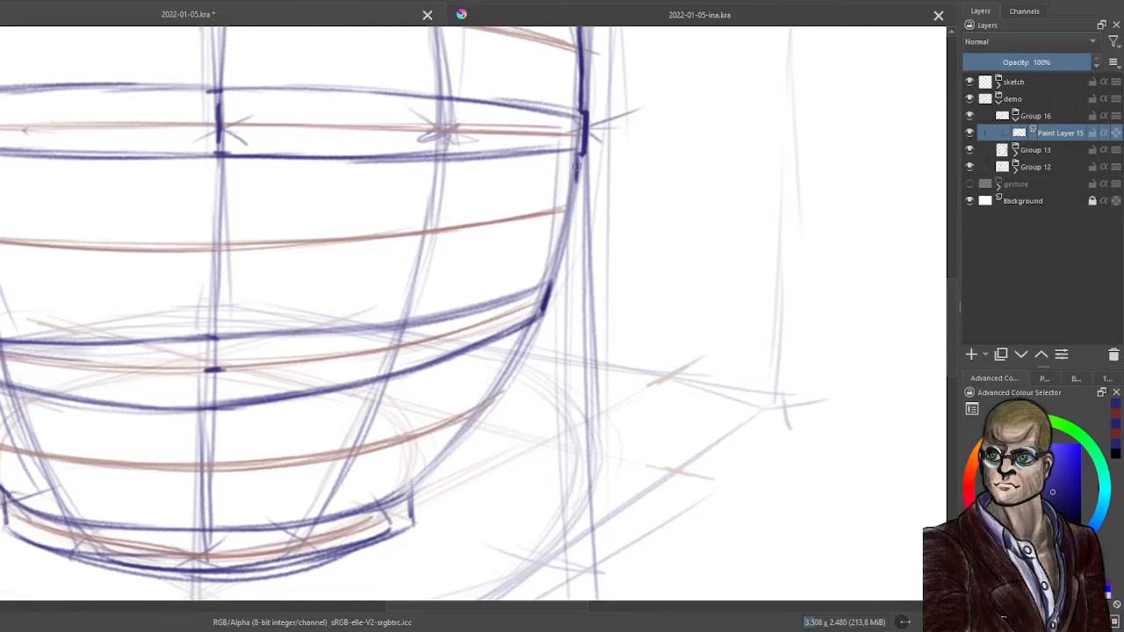
pyautogui.moveTo(577, 166); pyautogui.dragTo(557, 262)
pyautogui.moveTo(567, 214); pyautogui.dragTo(546, 281)
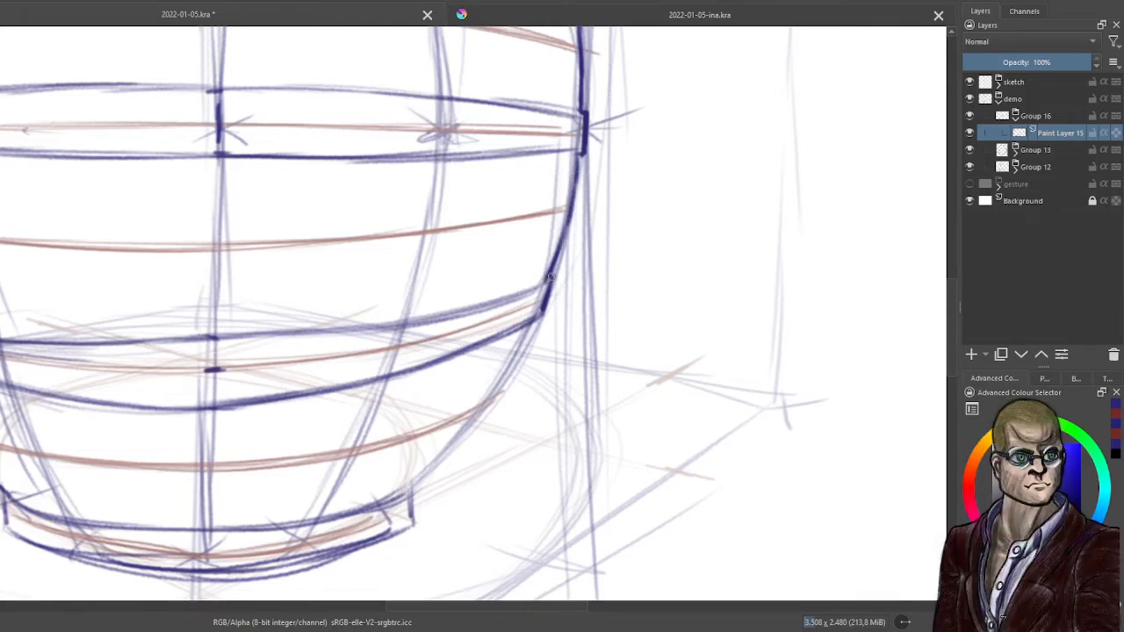
pyautogui.moveTo(553, 278); pyautogui.dragTo(491, 380)
pyautogui.moveTo(525, 331); pyautogui.dragTo(409, 490)
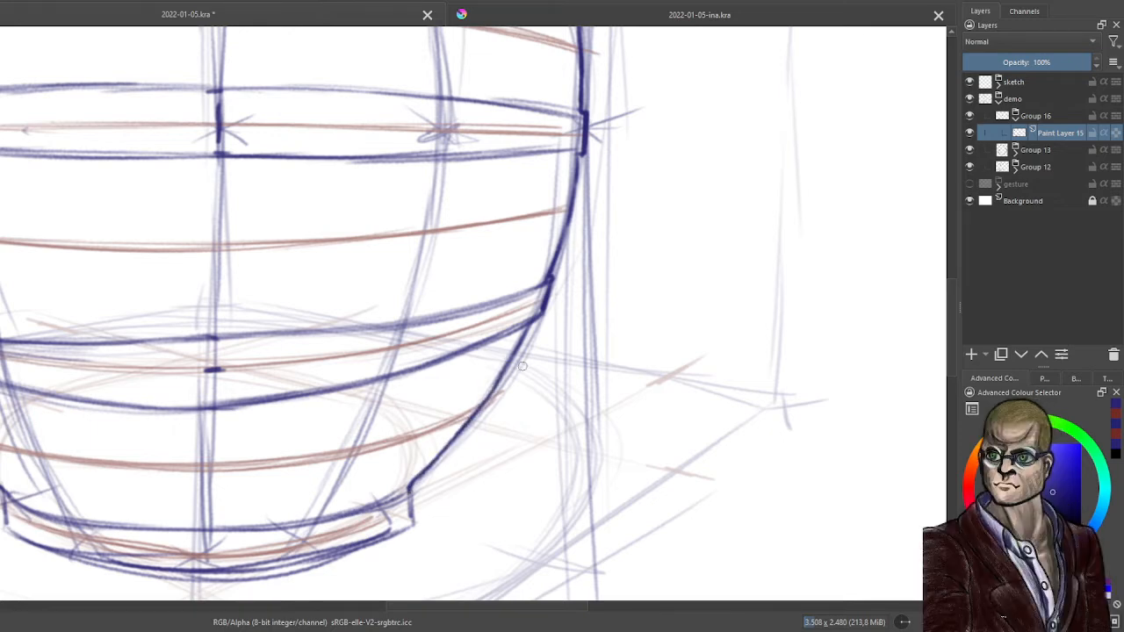
# Hide the box construction lines in Group 12 and select Group 13
pyautogui.scroll(-3, 270, 408)
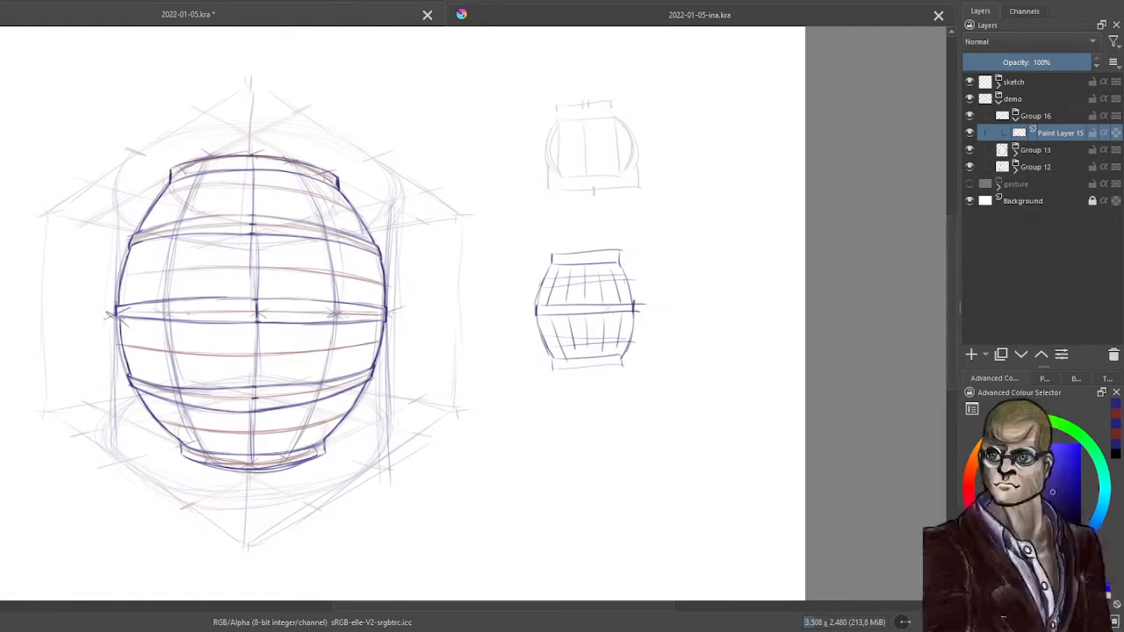
pyautogui.moveTo(347, 375); pyautogui.dragTo(538, 350)
pyautogui.scroll(1, 540, 342)
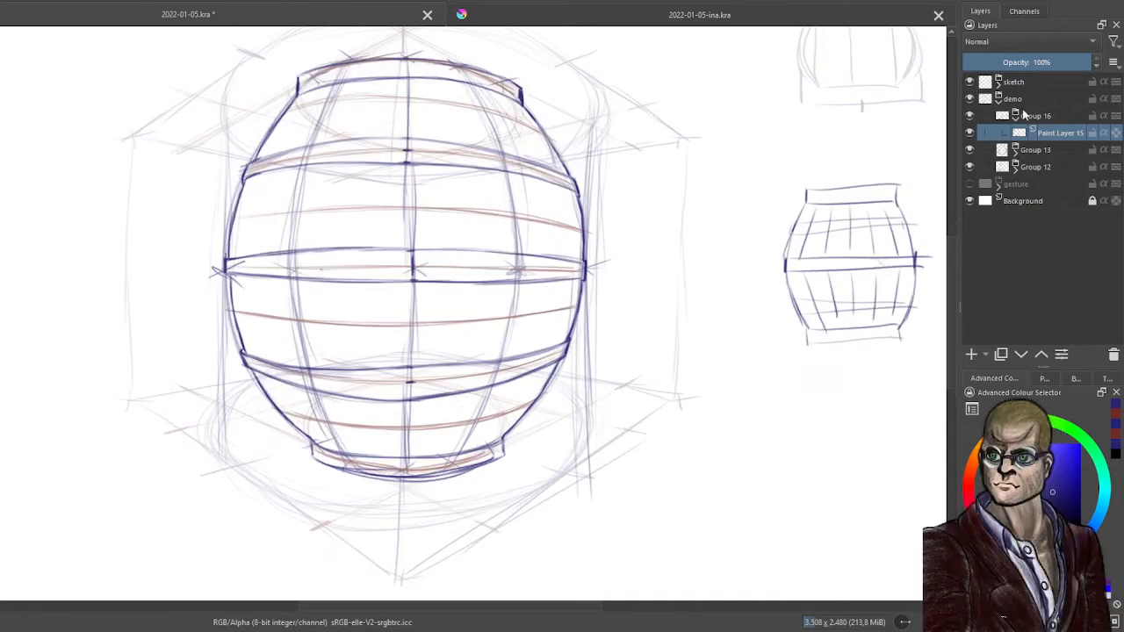
pyautogui.click(969, 149)
pyautogui.click(970, 167)
pyautogui.click(1032, 152)
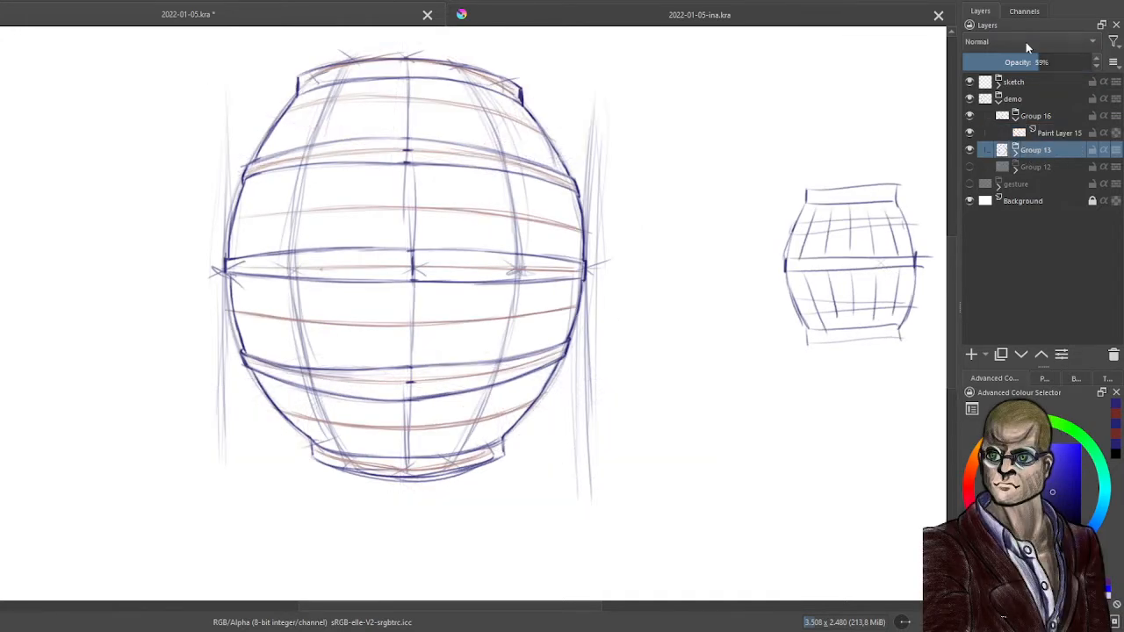
# Add a new paint layer above Paint Layer 15 in Group 16, pick a red colour and set the layer opacity to 20%
pyautogui.click(1050, 115)
pyautogui.press('Insert')
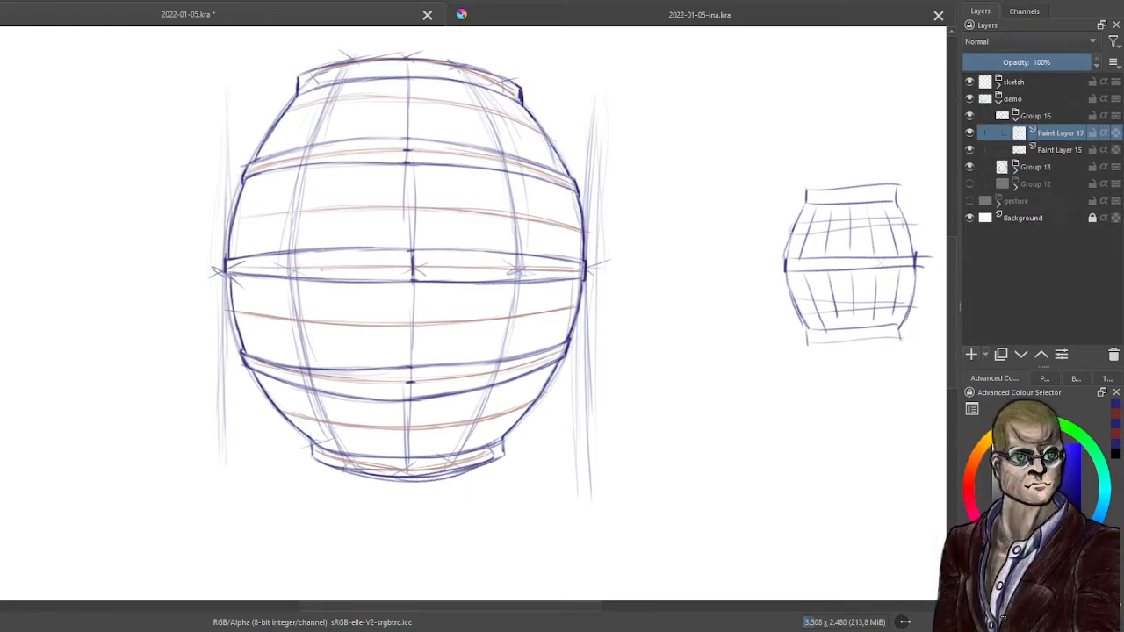
pyautogui.click(971, 485)
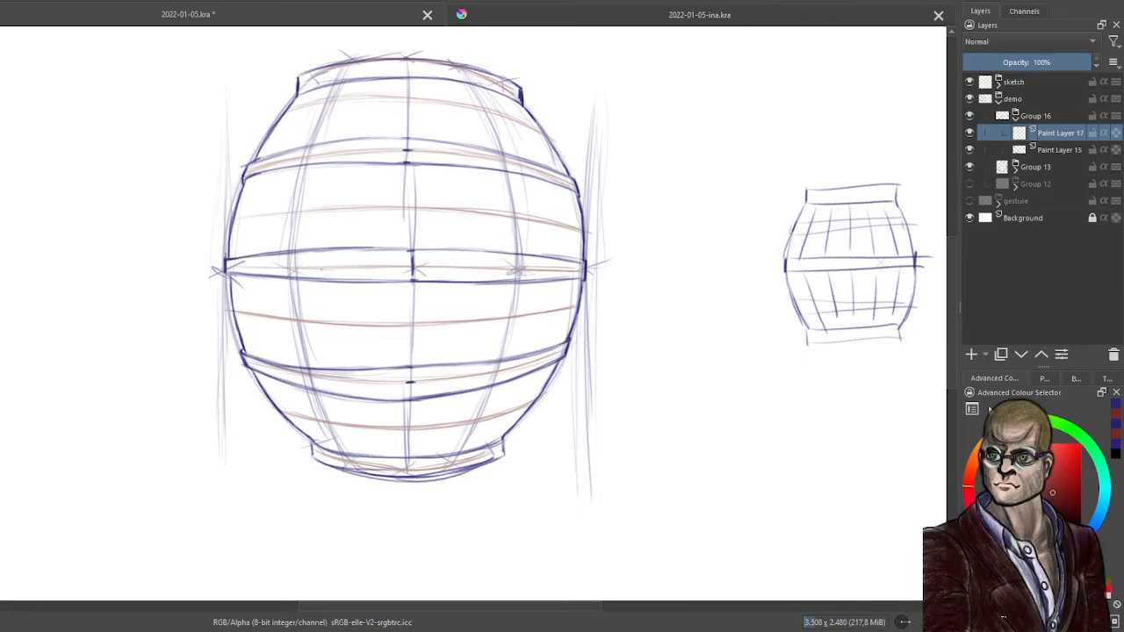
pyautogui.moveTo(1001, 63); pyautogui.dragTo(990, 63)
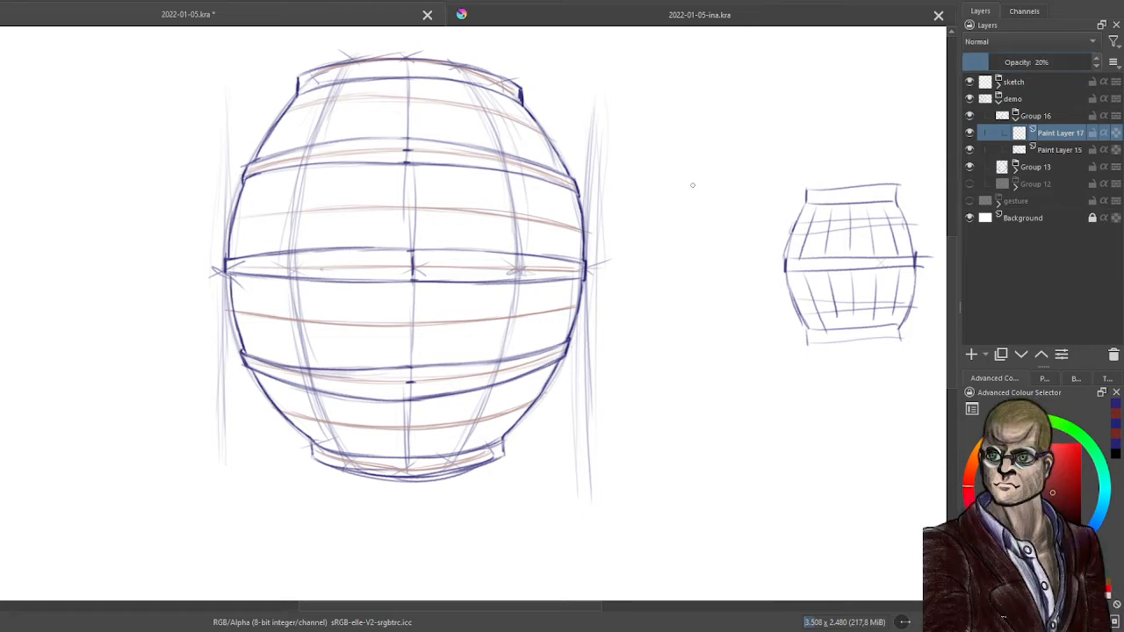
# Draw a short faint stroke down the centre line at the barrel's upper rim and hide Group 13
pyautogui.moveTo(549, 215); pyautogui.dragTo(615, 264)
pyautogui.scroll(2, 614, 264)
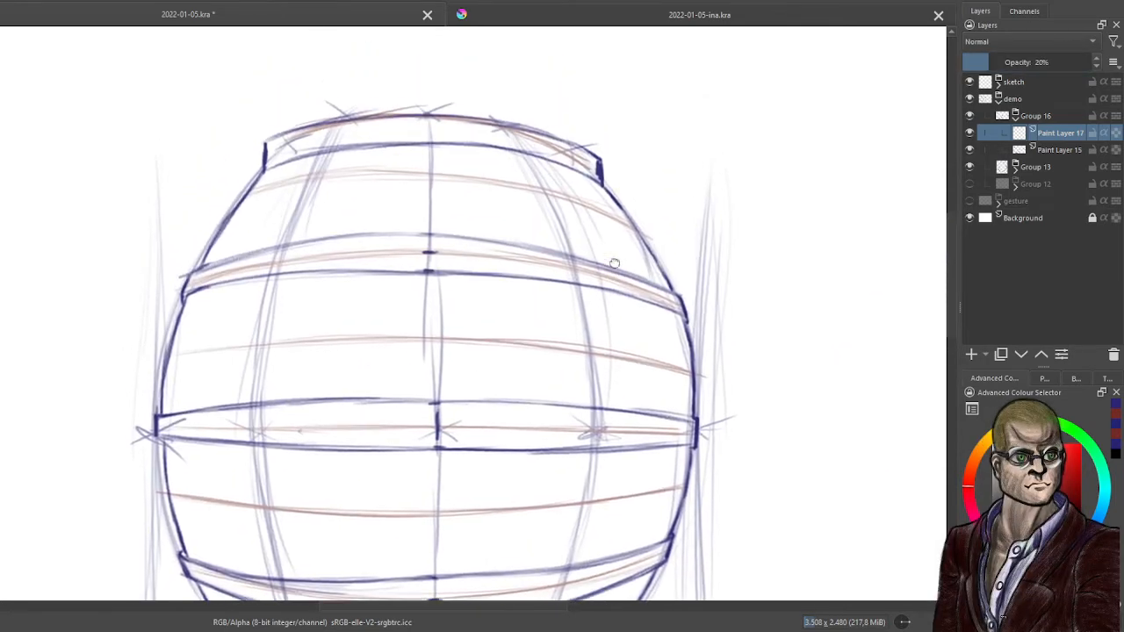
pyautogui.moveTo(428, 114); pyautogui.dragTo(429, 142)
pyautogui.click(970, 167)
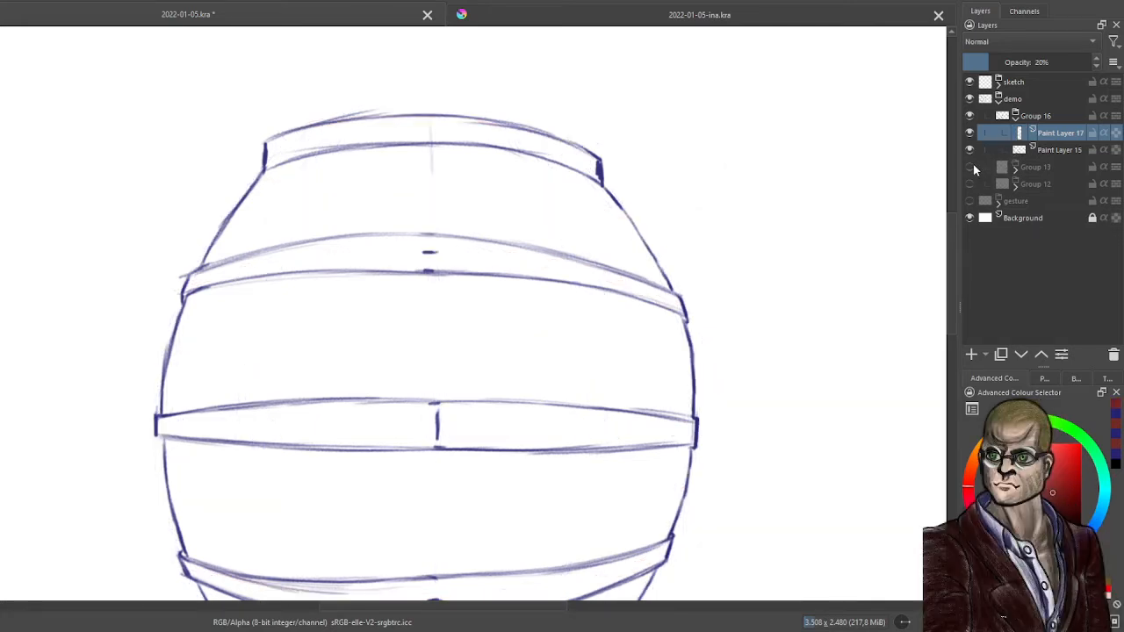
# Show Group 13, set Paint Layer 17's opacity to 100% and draw the barrel's vertical centre line in red from upper to lower rim
pyautogui.click(969, 167)
pyautogui.moveTo(1041, 62); pyautogui.dragTo(1098, 61)
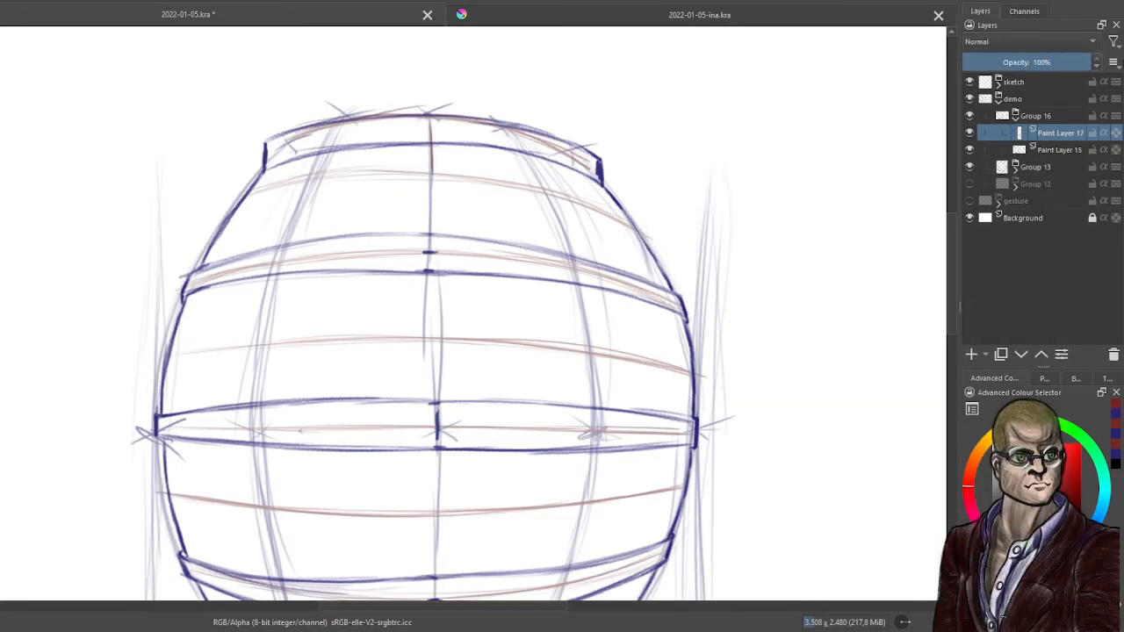
pyautogui.moveTo(429, 118); pyautogui.dragTo(436, 555)
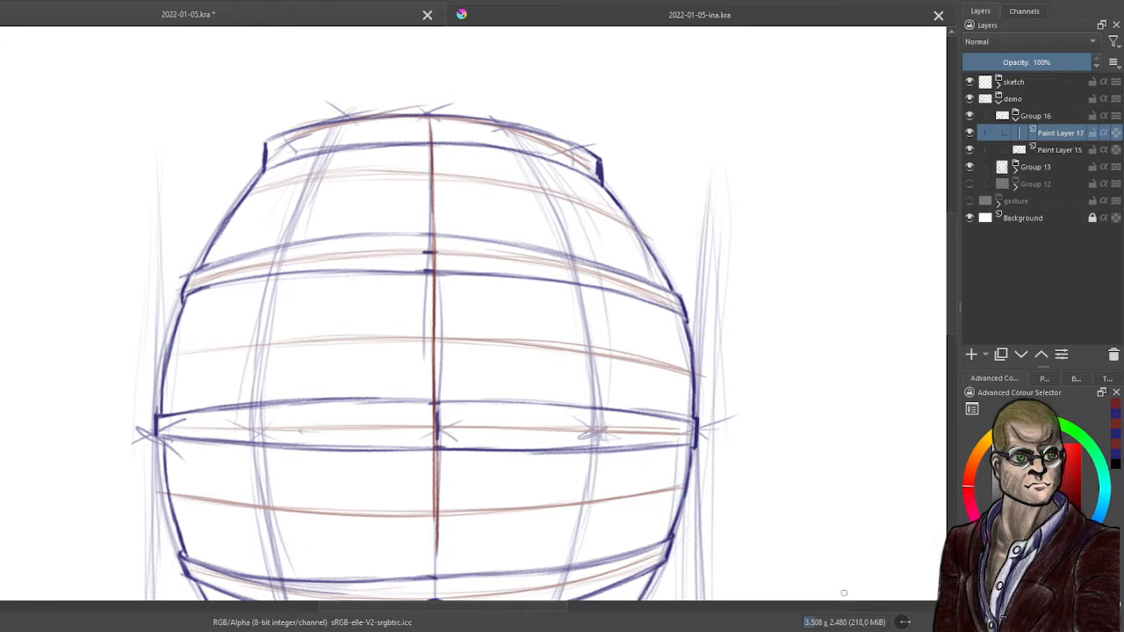
pyautogui.moveTo(647, 458); pyautogui.dragTo(616, 278)
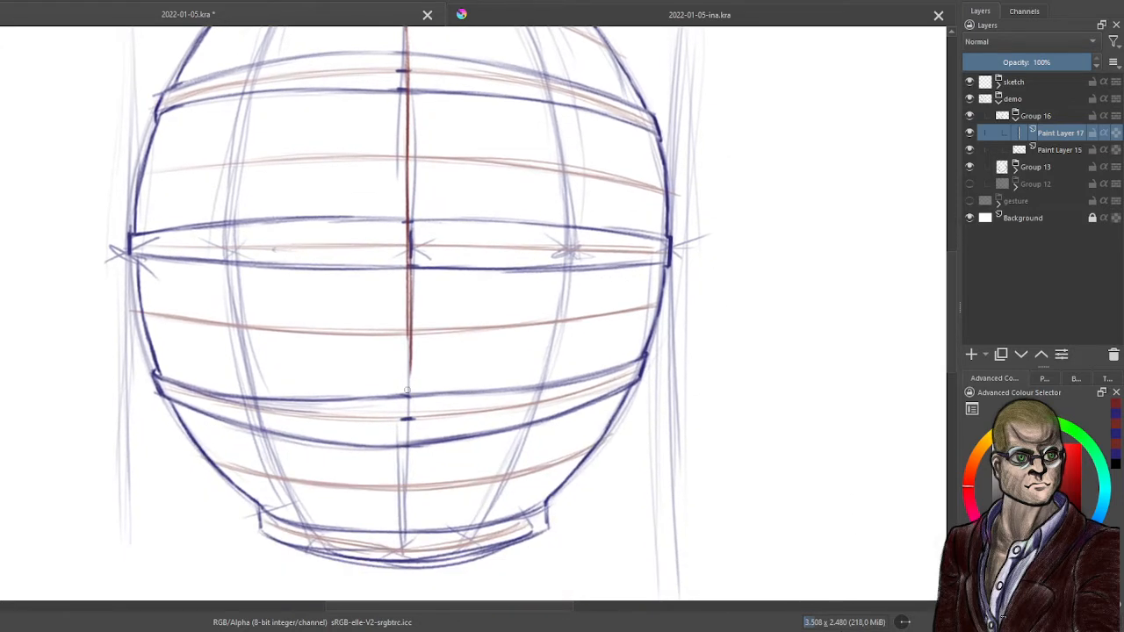
pyautogui.moveTo(406, 348); pyautogui.dragTo(401, 558)
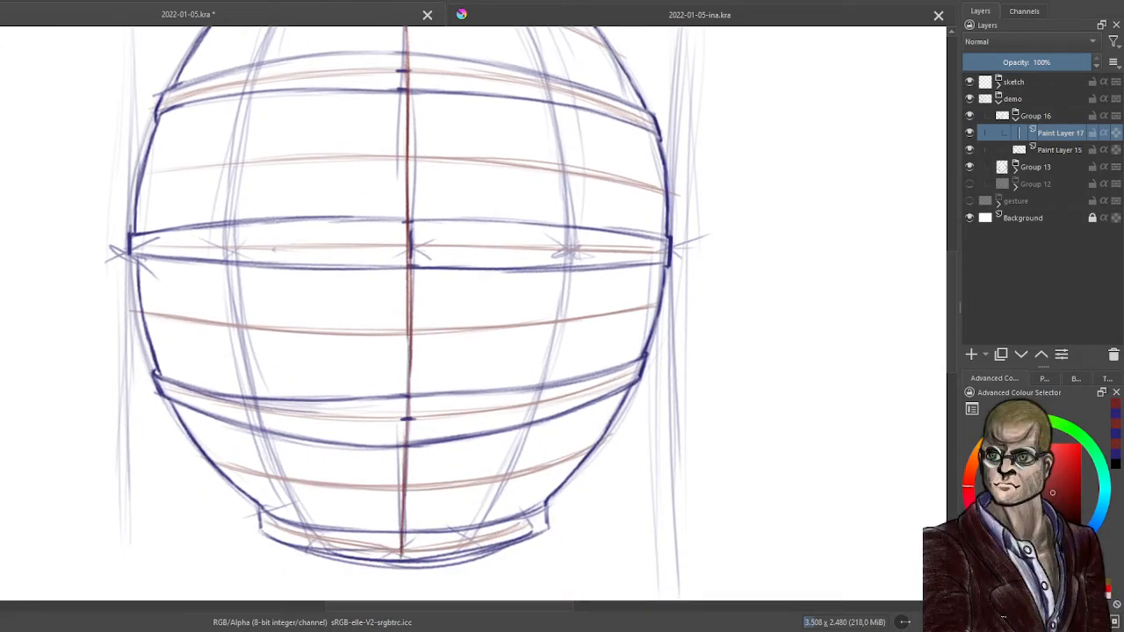
pyautogui.moveTo(405, 505); pyautogui.dragTo(401, 567)
pyautogui.moveTo(423, 528); pyautogui.dragTo(433, 570)
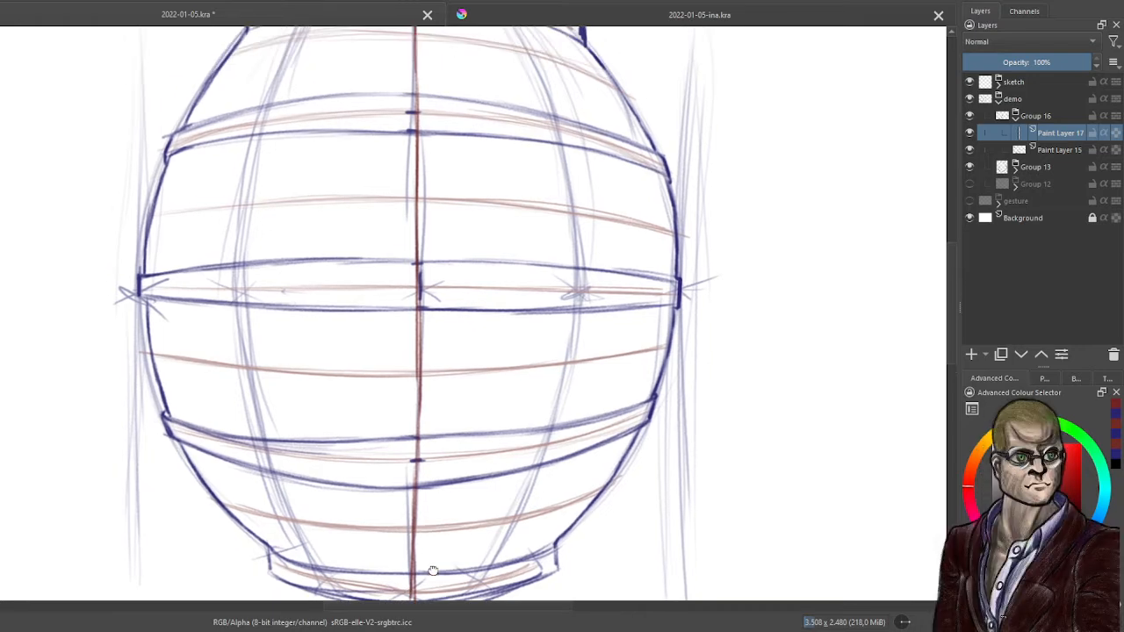
# Draw a curved red stave line along the barrel's left quarter guide from the upper rim down to the lower rim
pyautogui.scroll(-1, 493, 463)
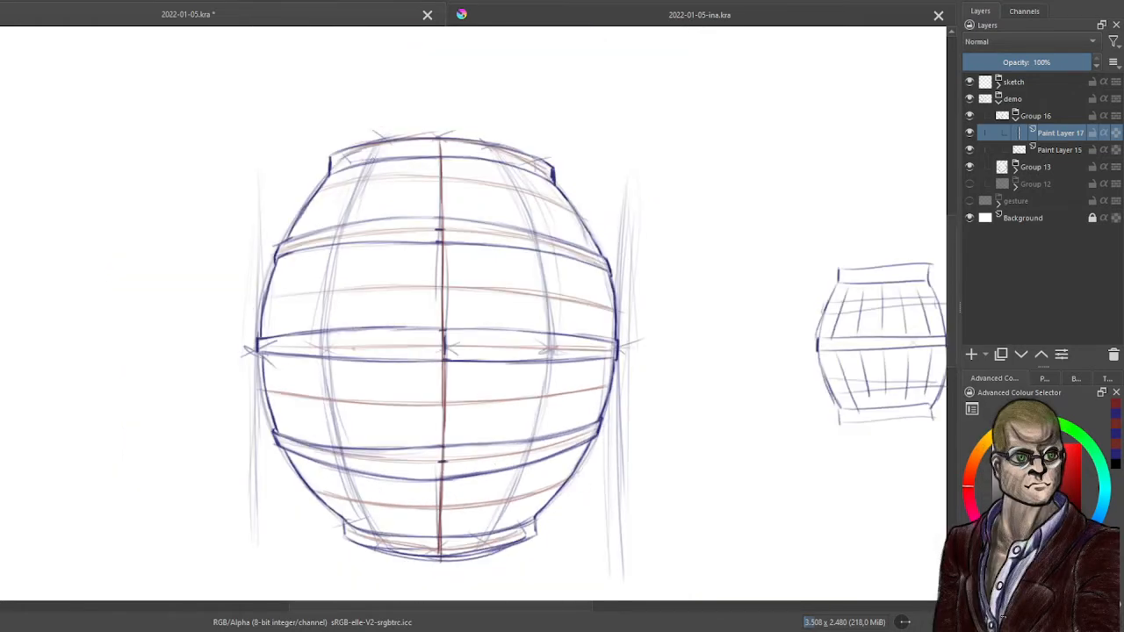
pyautogui.moveTo(377, 146); pyautogui.dragTo(376, 165)
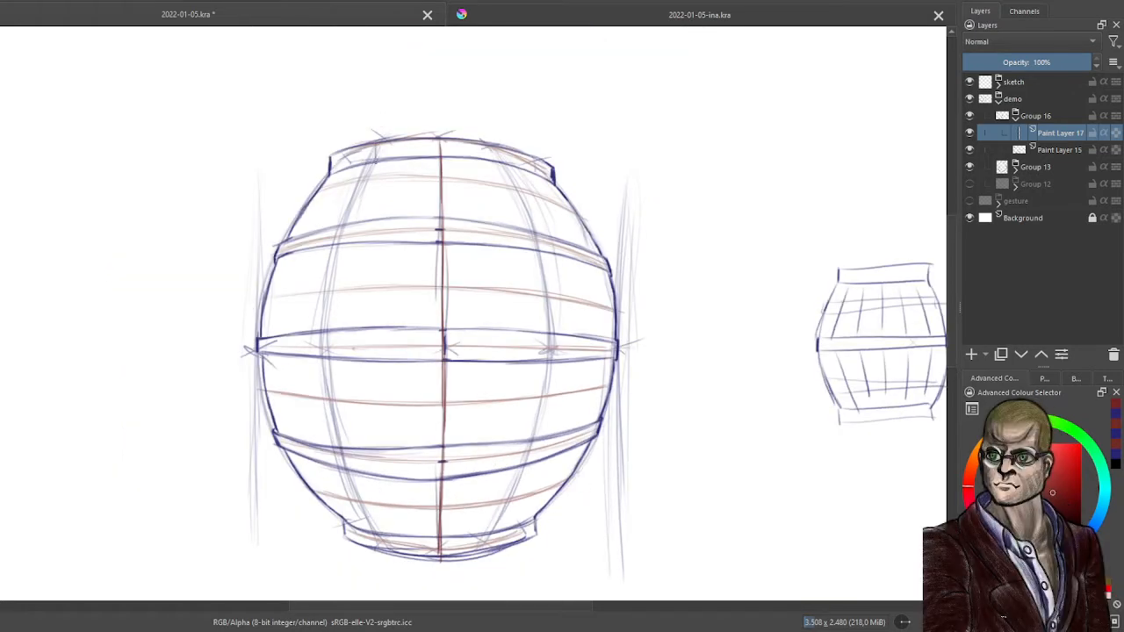
pyautogui.moveTo(344, 223); pyautogui.dragTo(378, 159)
pyautogui.moveTo(343, 225); pyautogui.dragTo(330, 332)
pyautogui.moveTo(336, 288)
pyautogui.mouseDown()
pyautogui.moveTo(327, 349)
pyautogui.moveTo(328, 328)
pyautogui.moveTo(342, 436)
pyautogui.mouseUp()
pyautogui.hotkey('ctrl', 'z')
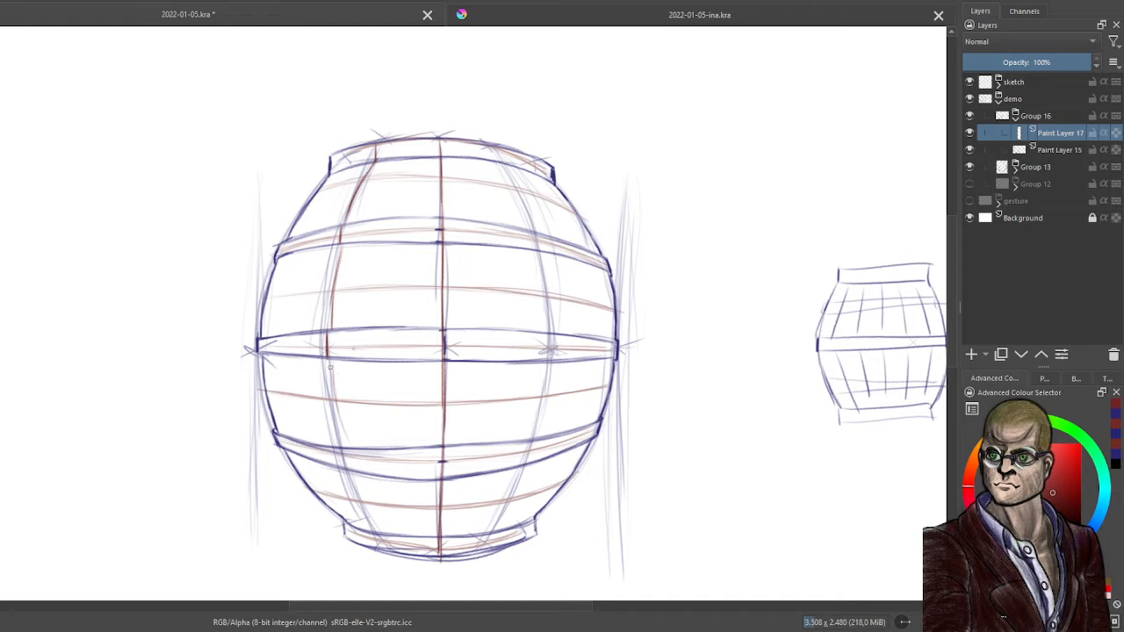
pyautogui.moveTo(331, 362); pyautogui.dragTo(340, 437)
pyautogui.moveTo(335, 395)
pyautogui.mouseDown()
pyautogui.moveTo(359, 497)
pyautogui.moveTo(339, 472)
pyautogui.moveTo(380, 532)
pyautogui.mouseUp()
pyautogui.moveTo(352, 473); pyautogui.dragTo(367, 510)
# Draw a red stave line midway between the left quarter line and the centre line, from the upper rim to the lower rim
pyautogui.moveTo(410, 139); pyautogui.dragTo(399, 200)
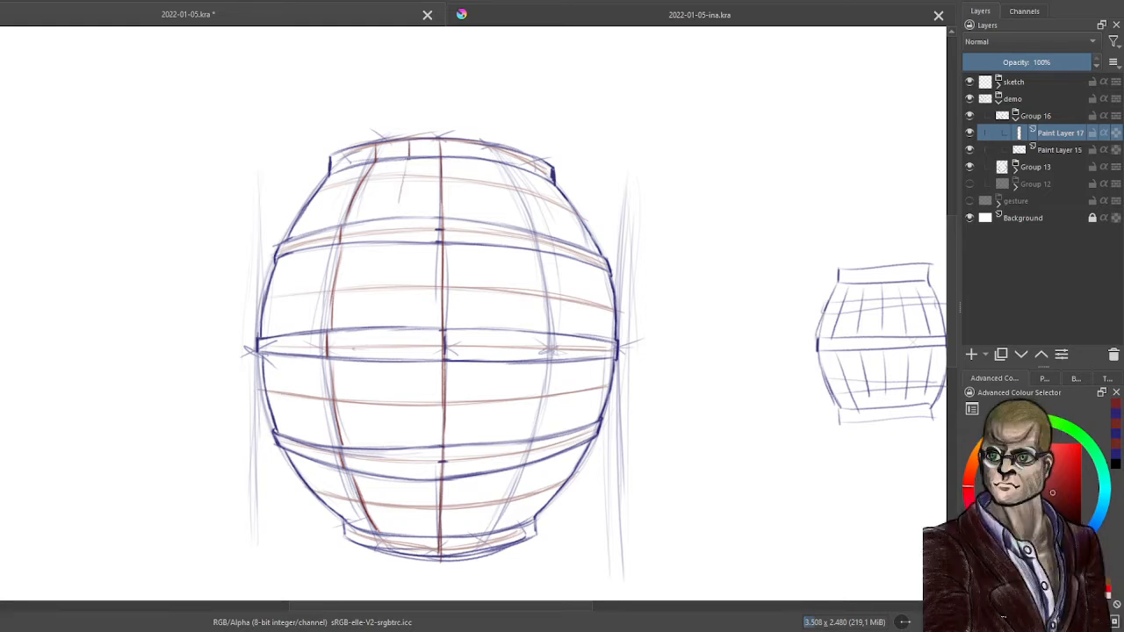
pyautogui.moveTo(410, 160)
pyautogui.mouseDown()
pyautogui.moveTo(389, 225)
pyautogui.moveTo(388, 294)
pyautogui.mouseUp()
pyautogui.moveTo(389, 246)
pyautogui.mouseDown()
pyautogui.moveTo(394, 425)
pyautogui.moveTo(406, 533)
pyautogui.mouseUp()
pyautogui.moveTo(402, 485); pyautogui.dragTo(410, 535)
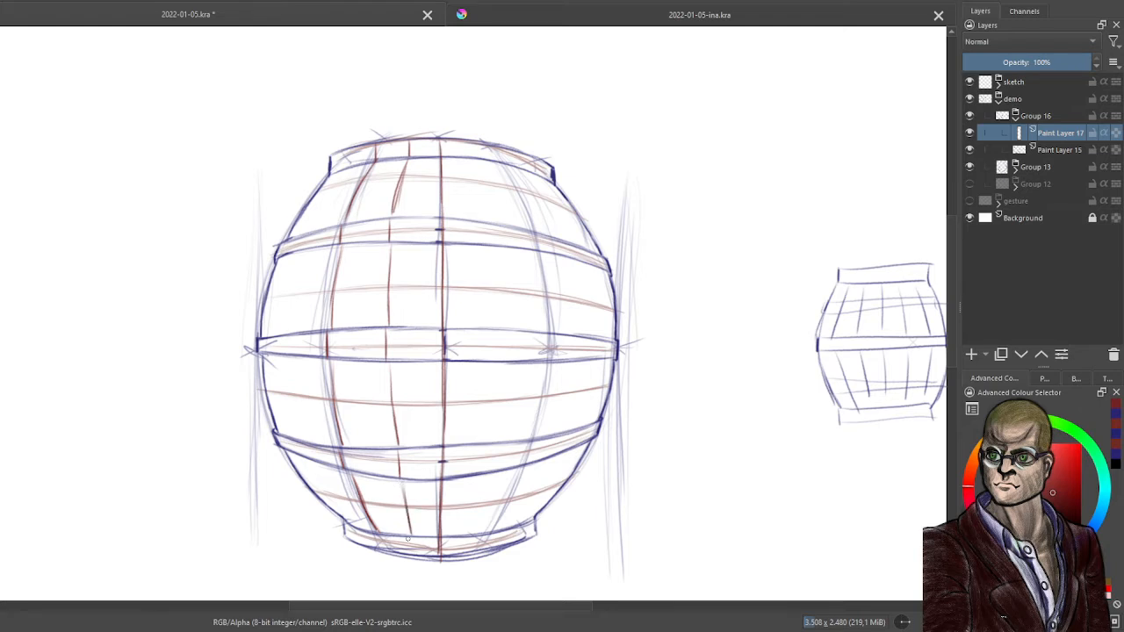
# Draw a red stave line between the left outline and the left quarter line, and mark the left stave divisions on the lower rim
pyautogui.moveTo(349, 147)
pyautogui.mouseDown()
pyautogui.moveTo(352, 165)
pyautogui.moveTo(318, 207)
pyautogui.mouseUp()
pyautogui.moveTo(346, 170); pyautogui.dragTo(299, 235)
pyautogui.moveTo(314, 216); pyautogui.dragTo(305, 233)
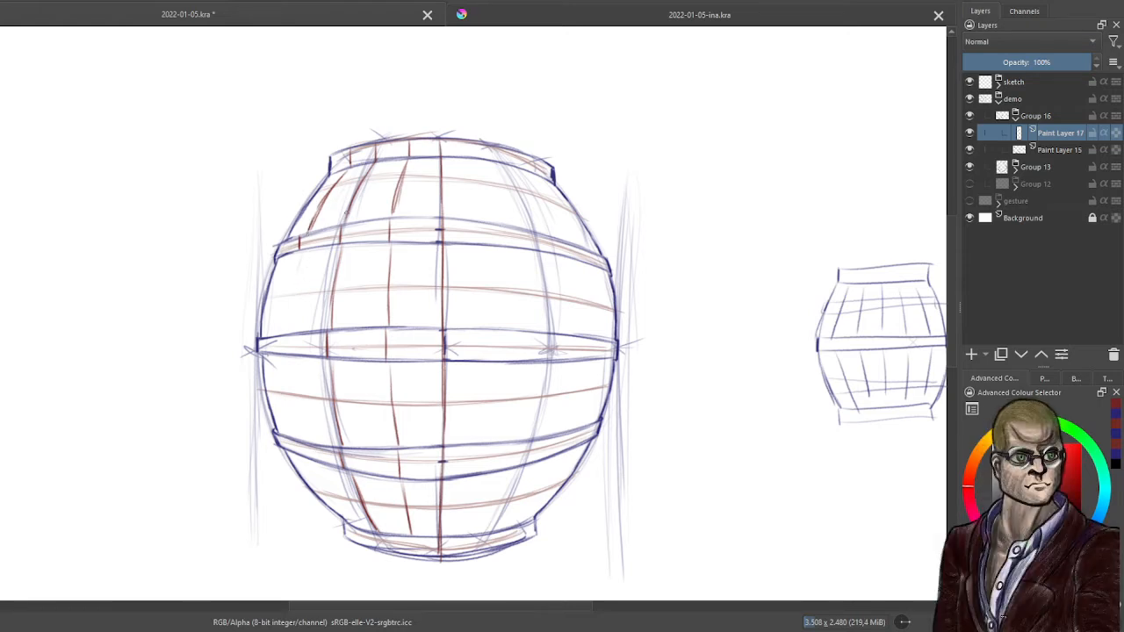
pyautogui.moveTo(300, 254)
pyautogui.mouseDown()
pyautogui.moveTo(283, 354)
pyautogui.moveTo(299, 411)
pyautogui.mouseUp()
pyautogui.moveTo(291, 366); pyautogui.dragTo(306, 435)
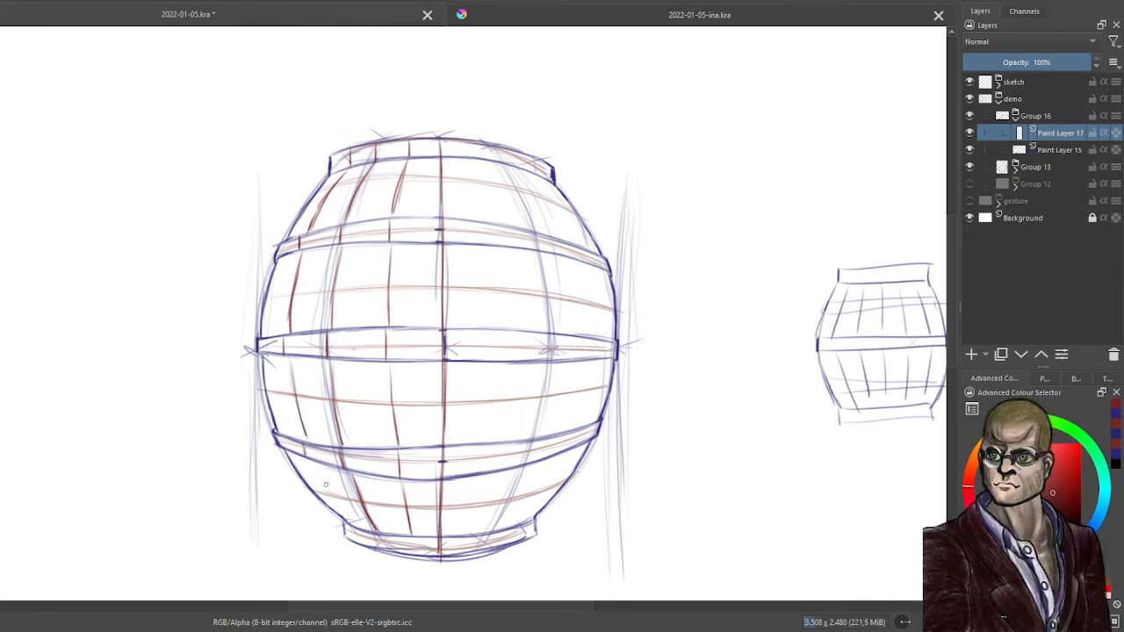
pyautogui.moveTo(319, 469); pyautogui.dragTo(355, 525)
pyautogui.moveTo(316, 465); pyautogui.dragTo(358, 531)
pyautogui.moveTo(380, 538); pyautogui.dragTo(381, 551)
pyautogui.moveTo(381, 537)
pyautogui.mouseDown()
pyautogui.moveTo(381, 550)
pyautogui.moveTo(412, 553)
pyautogui.mouseUp()
# Draw a curved red stave line along the barrel's right quarter guide from the upper rim through the hoops to the lower rim
pyautogui.moveTo(498, 150); pyautogui.dragTo(500, 162)
pyautogui.moveTo(550, 339); pyautogui.dragTo(552, 360)
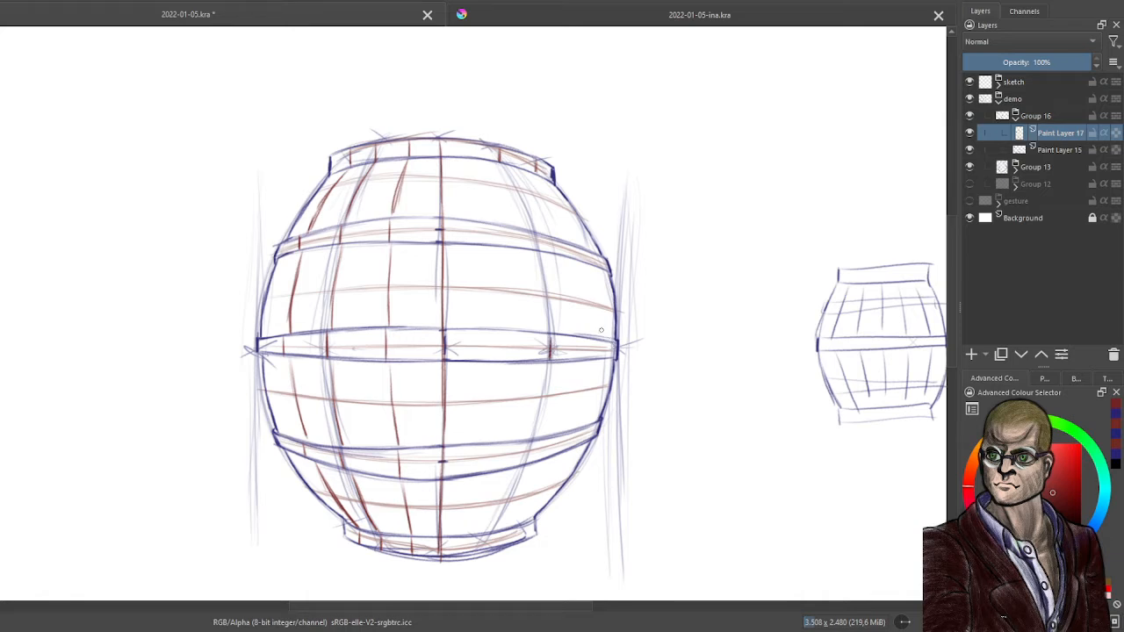
pyautogui.hotkey('ctrl', 'z')
pyautogui.hotkey('ctrl', 'z')
pyautogui.moveTo(552, 336); pyautogui.dragTo(551, 357)
pyautogui.hotkey('ctrl', 'z')
pyautogui.hotkey('ctrl', 'z')
pyautogui.moveTo(503, 165)
pyautogui.mouseDown()
pyautogui.moveTo(544, 242)
pyautogui.moveTo(537, 235)
pyautogui.moveTo(556, 358)
pyautogui.moveTo(542, 378)
pyautogui.moveTo(549, 366)
pyautogui.moveTo(539, 442)
pyautogui.moveTo(502, 512)
pyautogui.mouseUp()
pyautogui.moveTo(518, 478); pyautogui.dragTo(494, 530)
pyautogui.moveTo(499, 520); pyautogui.dragTo(489, 549)
pyautogui.moveTo(494, 536); pyautogui.dragTo(488, 552)
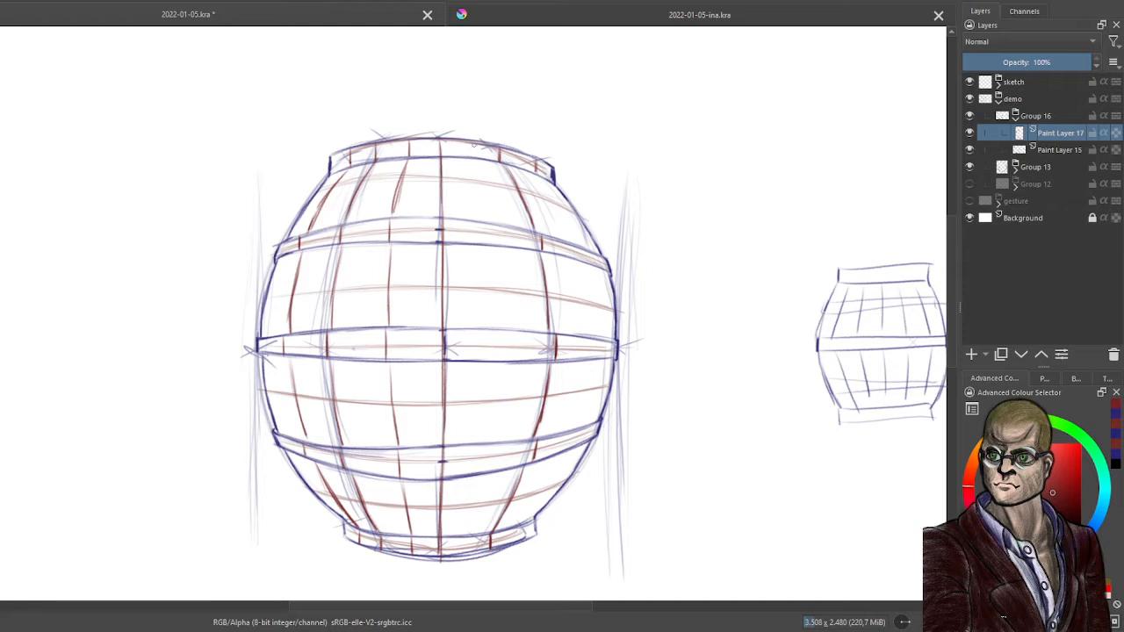
# Draw two more red stave lines on the right half, one on each side of the right quarter line
pyautogui.moveTo(471, 143); pyautogui.dragTo(486, 205)
pyautogui.moveTo(479, 167)
pyautogui.mouseDown()
pyautogui.moveTo(503, 361)
pyautogui.moveTo(474, 520)
pyautogui.mouseUp()
pyautogui.moveTo(486, 476); pyautogui.dragTo(466, 555)
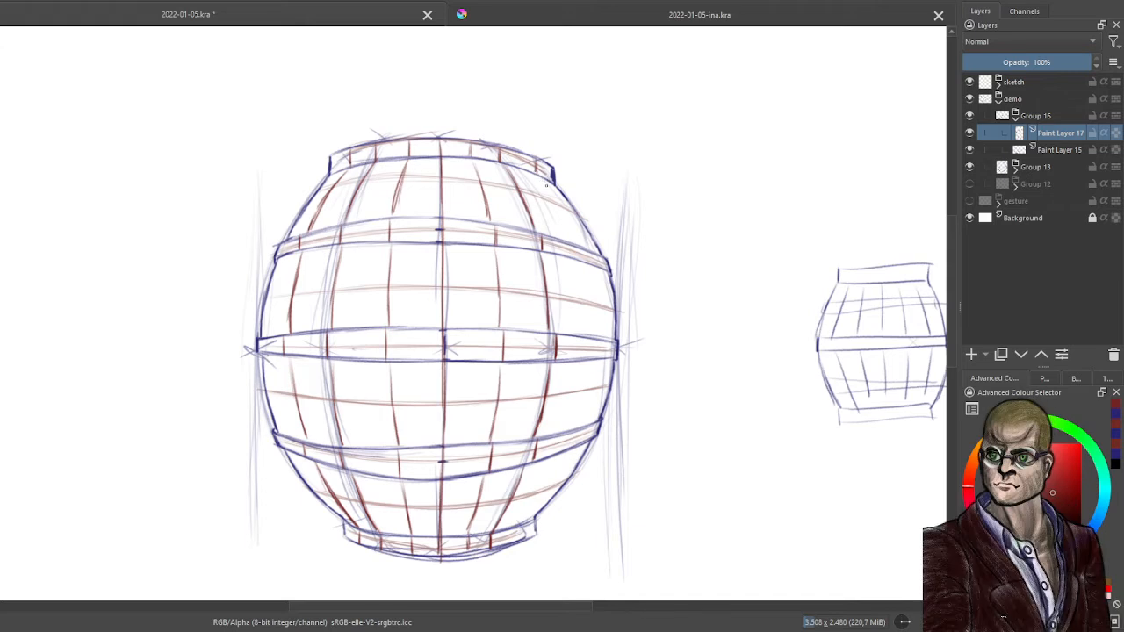
pyautogui.moveTo(550, 188)
pyautogui.mouseDown()
pyautogui.moveTo(588, 248)
pyautogui.moveTo(598, 360)
pyautogui.moveTo(570, 430)
pyautogui.moveTo(577, 446)
pyautogui.moveTo(516, 526)
pyautogui.moveTo(519, 539)
pyautogui.mouseUp()
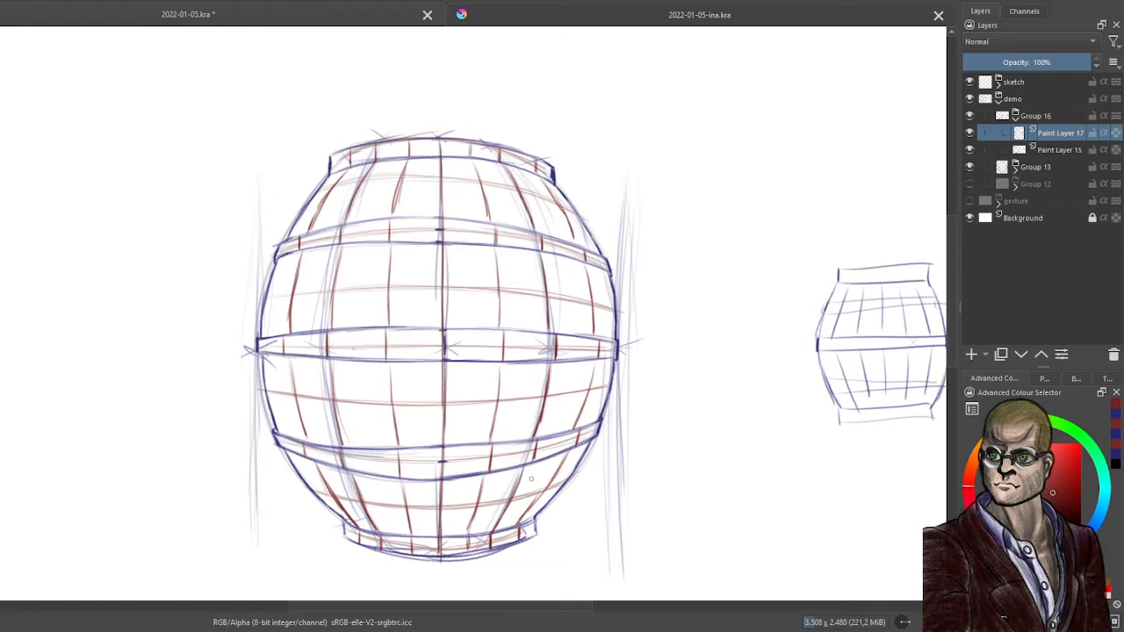
# Rotate the canvas and darken the red cross contours between the upper rim and upper hoop and between the upper and middle hoops
pyautogui.click(969, 167)
pyautogui.click(970, 167)
pyautogui.rightClick(603, 172)
pyautogui.moveTo(602, 58)
pyautogui.mouseDown()
pyautogui.moveTo(498, 166)
pyautogui.moveTo(602, 58)
pyautogui.mouseUp()
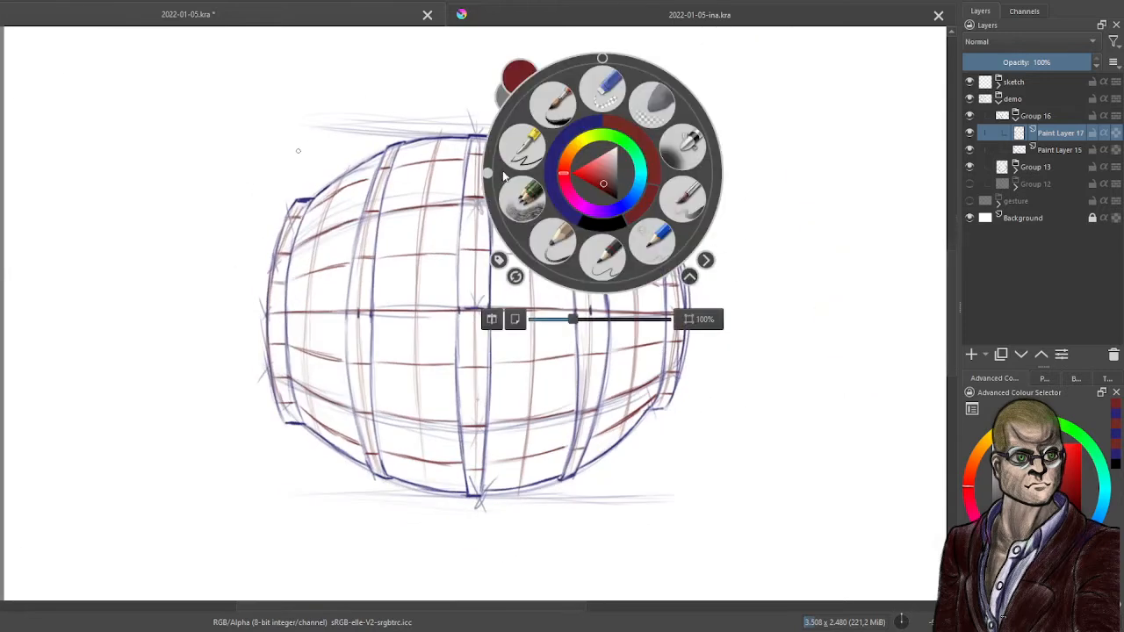
pyautogui.click(424, 351)
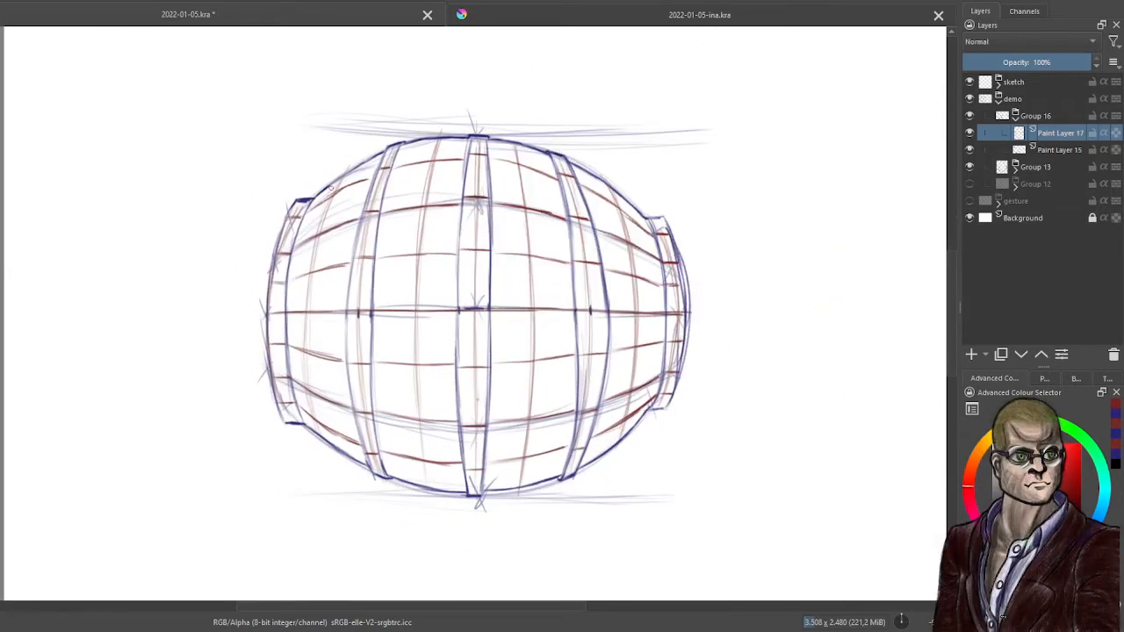
pyautogui.moveTo(343, 178); pyautogui.dragTo(312, 280)
pyautogui.moveTo(323, 235); pyautogui.dragTo(313, 301)
pyautogui.moveTo(314, 262); pyautogui.dragTo(312, 341)
pyautogui.moveTo(313, 297); pyautogui.dragTo(329, 427)
pyautogui.moveTo(314, 378); pyautogui.dragTo(332, 439)
pyautogui.moveTo(322, 409); pyautogui.dragTo(337, 446)
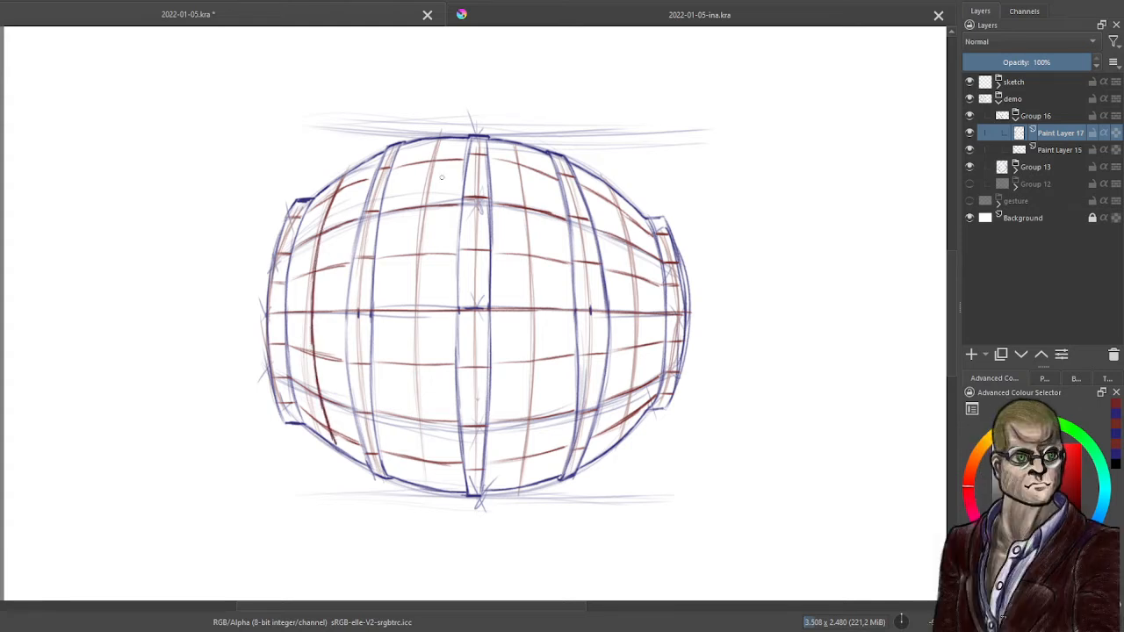
pyautogui.moveTo(437, 141); pyautogui.dragTo(414, 325)
pyautogui.moveTo(415, 281); pyautogui.dragTo(430, 488)
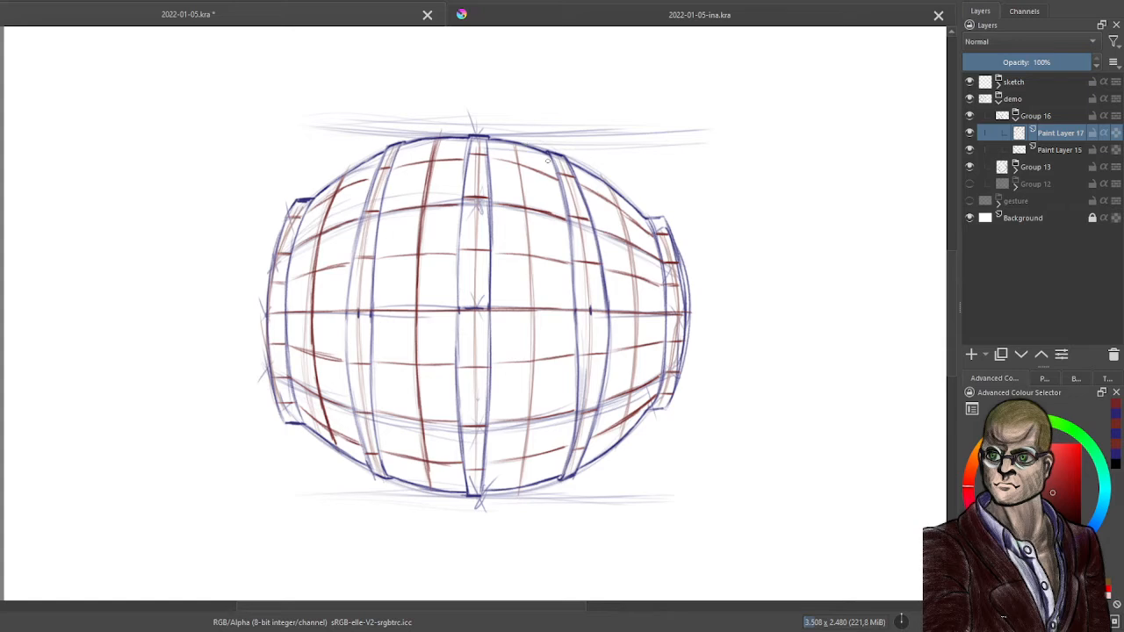
# Mirror the view and darken the red cross contours between the middle and lower hoops and between the lower hoop and lower rim
pyautogui.press('m')
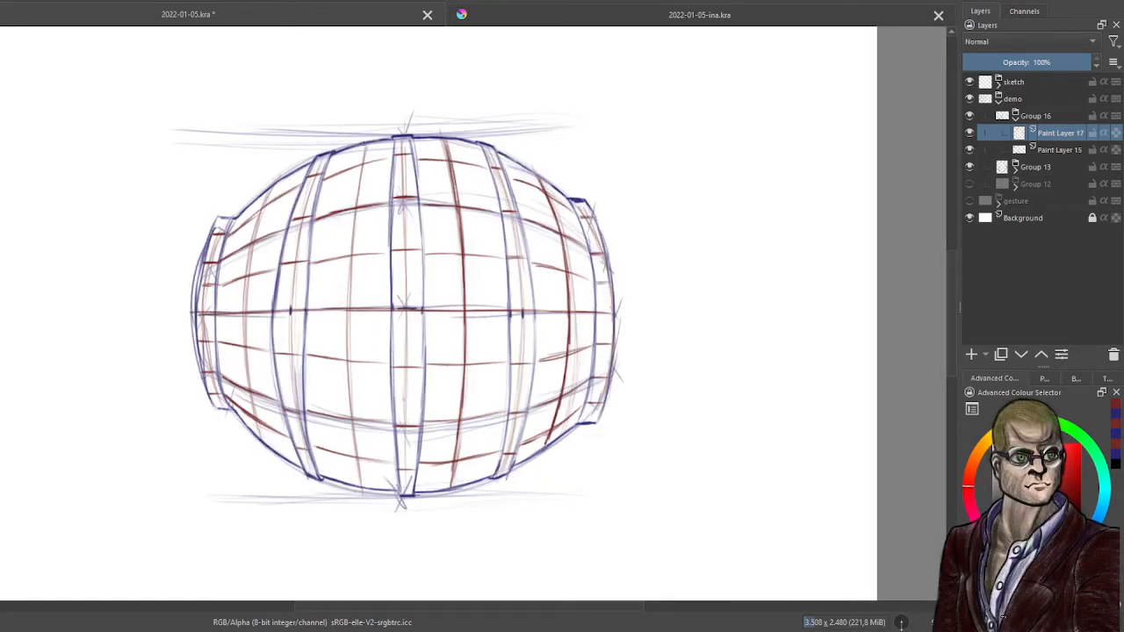
pyautogui.moveTo(362, 150)
pyautogui.mouseDown()
pyautogui.moveTo(345, 289)
pyautogui.moveTo(362, 489)
pyautogui.mouseUp()
pyautogui.moveTo(349, 367); pyautogui.dragTo(362, 485)
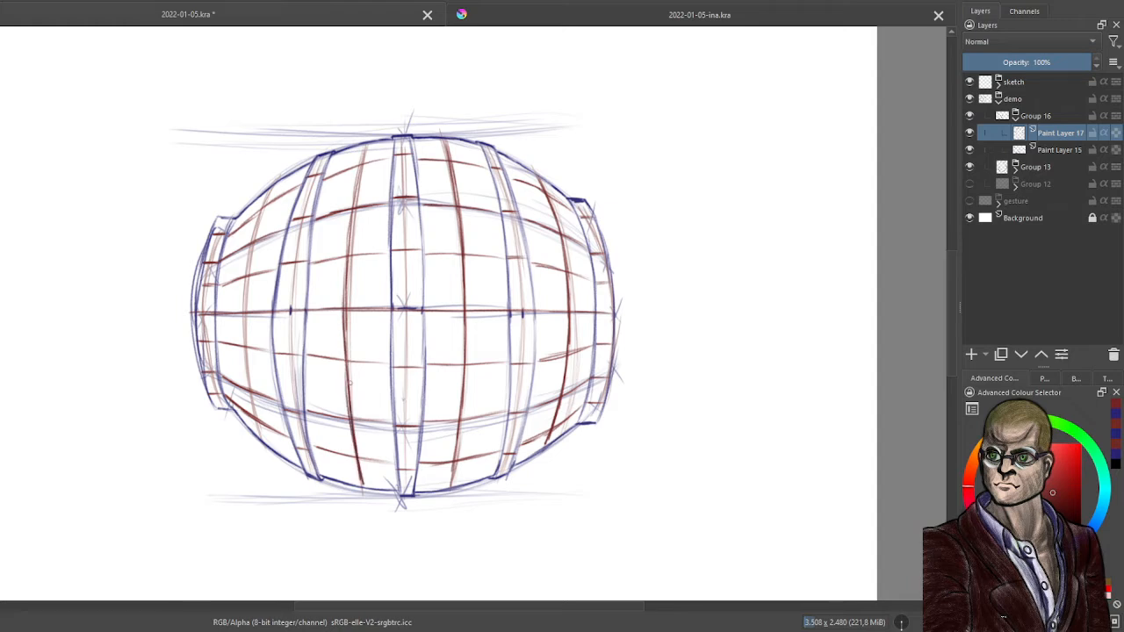
pyautogui.moveTo(346, 243); pyautogui.dragTo(349, 364)
pyautogui.moveTo(273, 186); pyautogui.dragTo(246, 300)
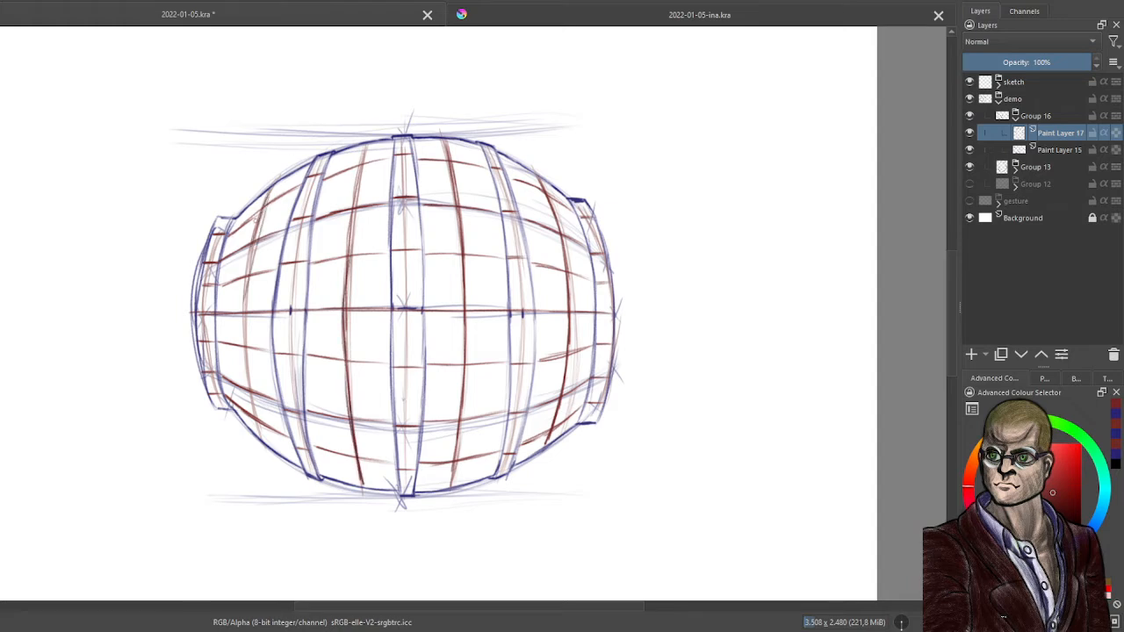
pyautogui.moveTo(250, 249); pyautogui.dragTo(251, 386)
pyautogui.moveTo(247, 390)
pyautogui.mouseDown()
pyautogui.moveTo(269, 447)
pyautogui.moveTo(245, 321)
pyautogui.moveTo(250, 254)
pyautogui.mouseUp()
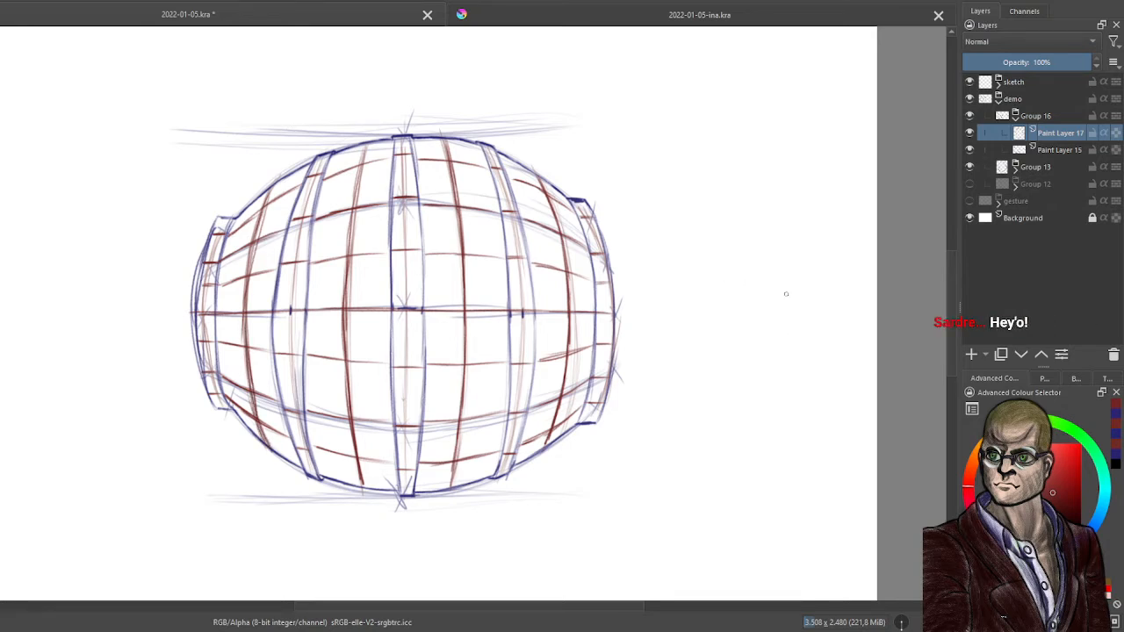
# Restore the canvas to its upright, unmirrored orientation and examine the barrel with Group 13 hidden and shown
pyautogui.press('m')
pyautogui.rightClick(447, 267)
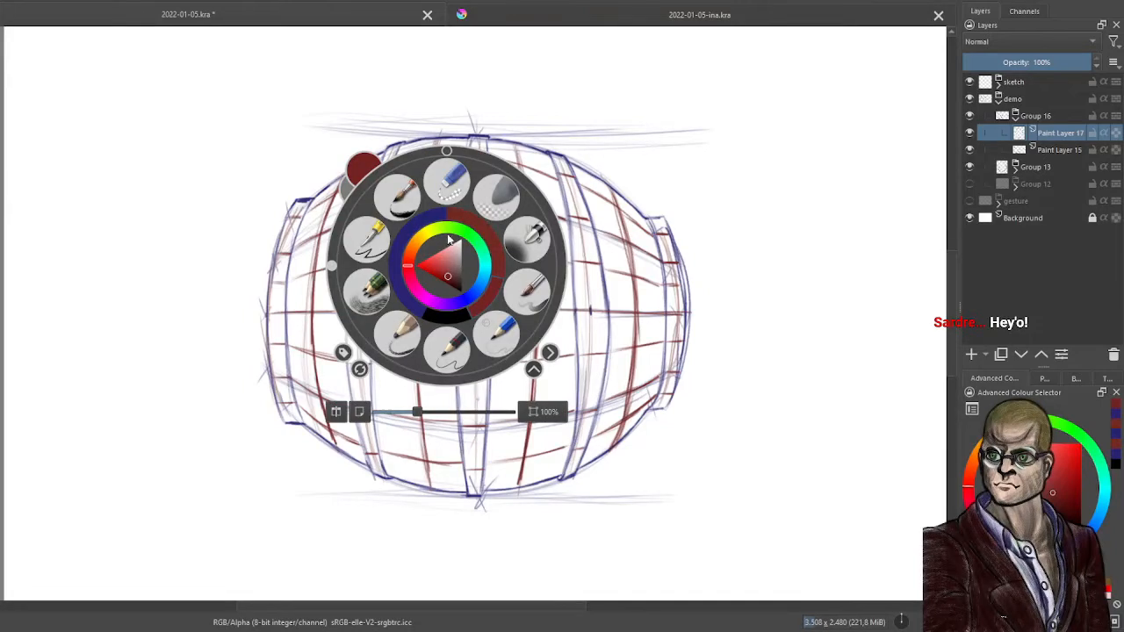
pyautogui.click(453, 150)
pyautogui.click(692, 264)
pyautogui.scroll(-2, 693, 264)
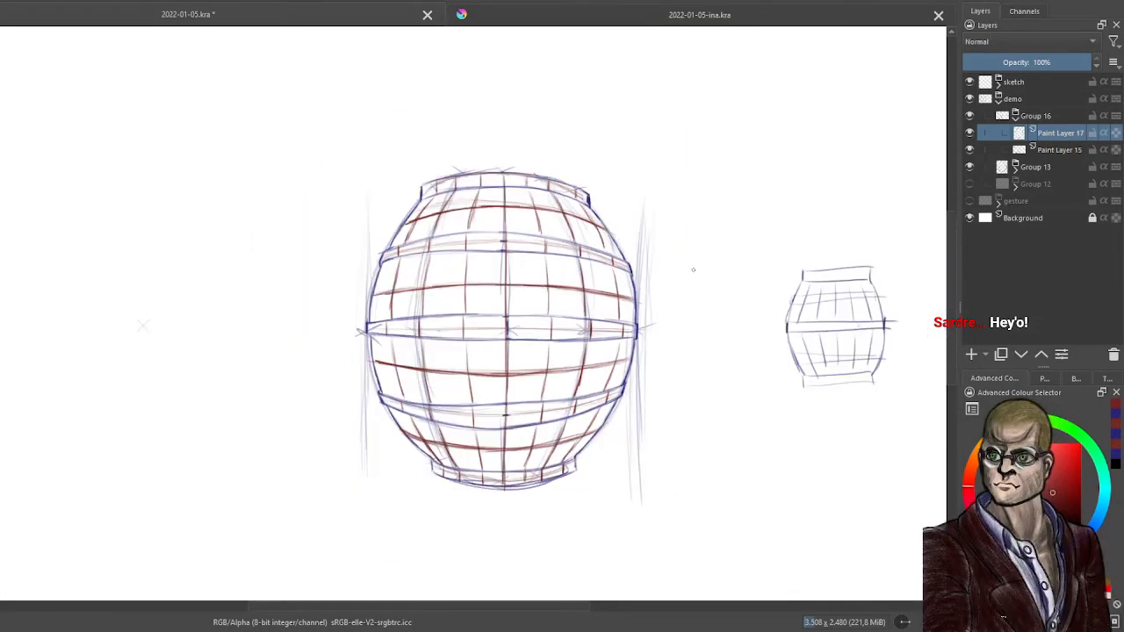
pyautogui.click(969, 167)
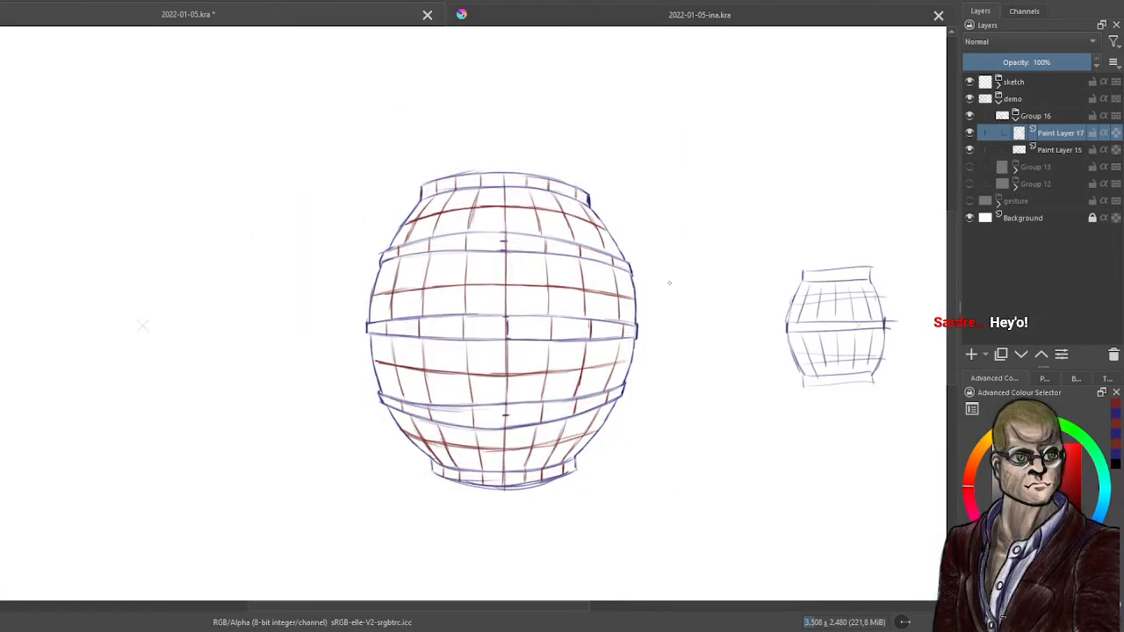
pyautogui.click(969, 167)
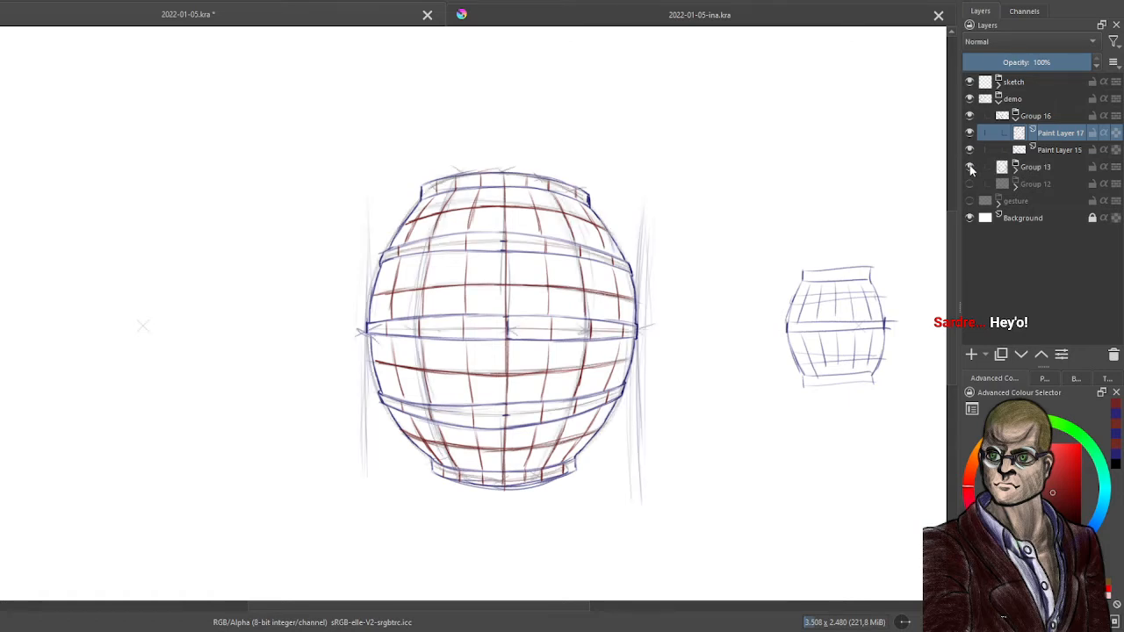
# Show the box construction in Group 12 and add a new paint layer above Paint Layer 15
pyautogui.click(969, 183)
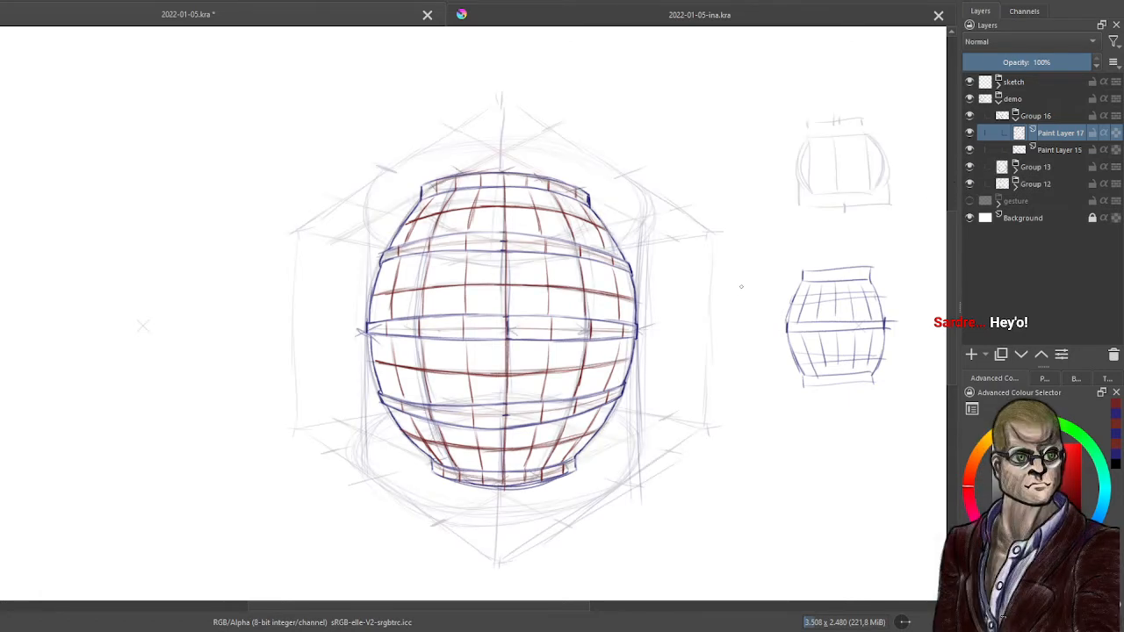
pyautogui.click(1062, 151)
pyautogui.click(972, 354)
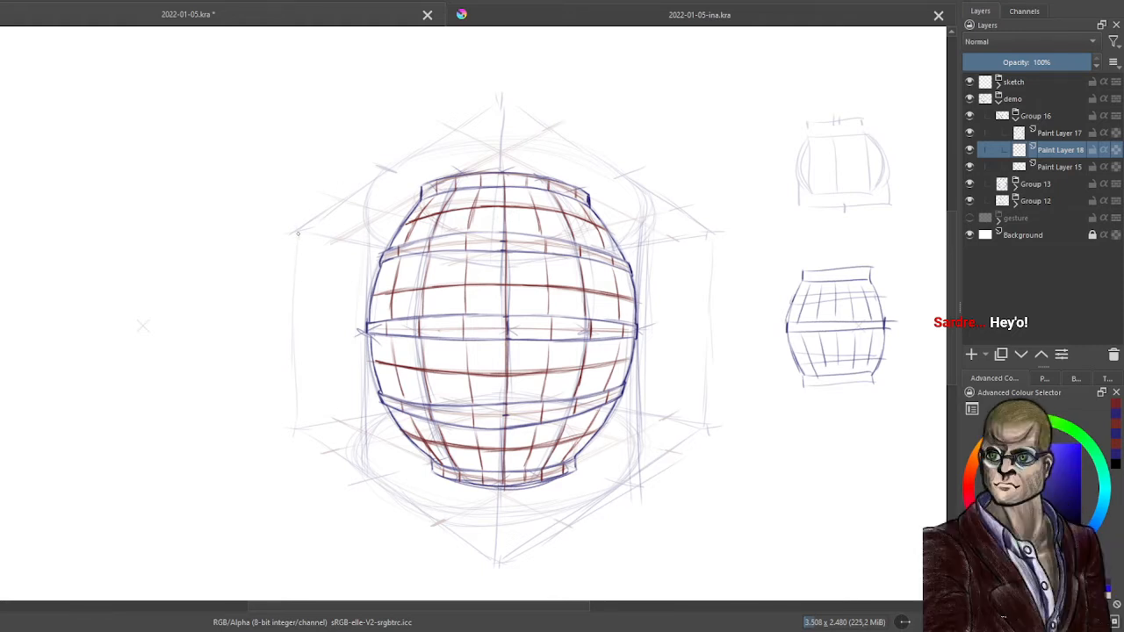
# Draw the box's left and right vertical edges in dark blue, extended upward, and its rear bottom edges up to the barrel
pyautogui.moveTo(298, 233)
pyautogui.mouseDown()
pyautogui.moveTo(299, 422)
pyautogui.moveTo(306, 353)
pyautogui.moveTo(311, 435)
pyautogui.moveTo(306, 427)
pyautogui.moveTo(378, 410)
pyautogui.mouseUp()
pyautogui.moveTo(312, 429); pyautogui.dragTo(380, 415)
pyautogui.moveTo(315, 429); pyautogui.dragTo(383, 414)
pyautogui.moveTo(614, 409)
pyautogui.mouseDown()
pyautogui.moveTo(704, 427)
pyautogui.moveTo(702, 256)
pyautogui.mouseUp()
pyautogui.moveTo(701, 393); pyautogui.dragTo(701, 190)
pyautogui.moveTo(699, 278); pyautogui.dragTo(697, 142)
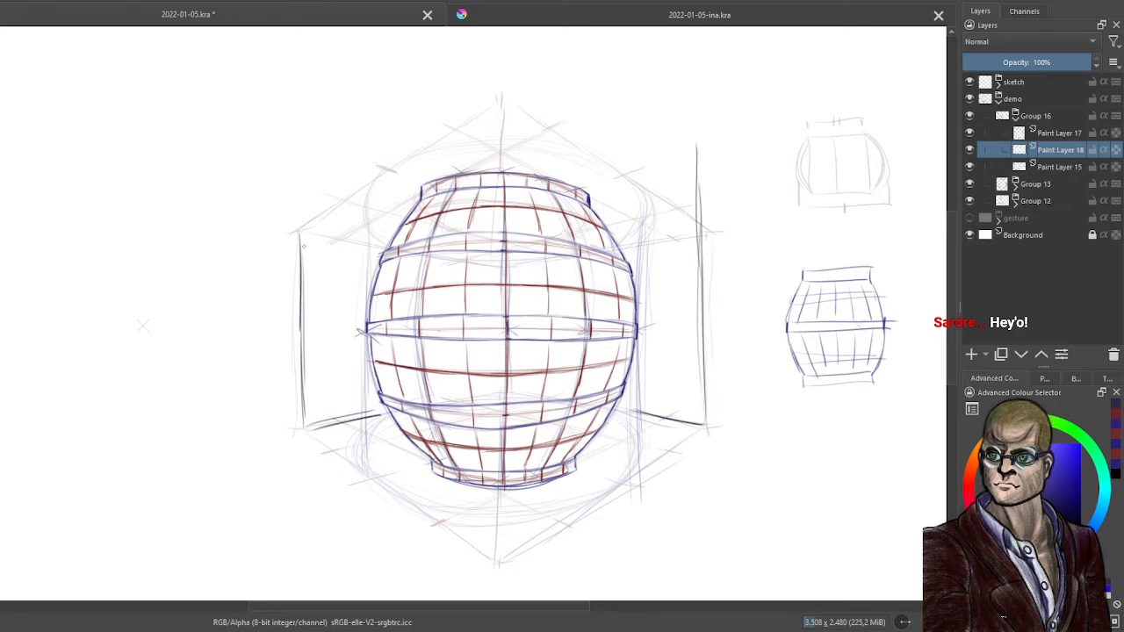
pyautogui.moveTo(303, 251); pyautogui.dragTo(300, 111)
pyautogui.moveTo(302, 276); pyautogui.dragTo(299, 122)
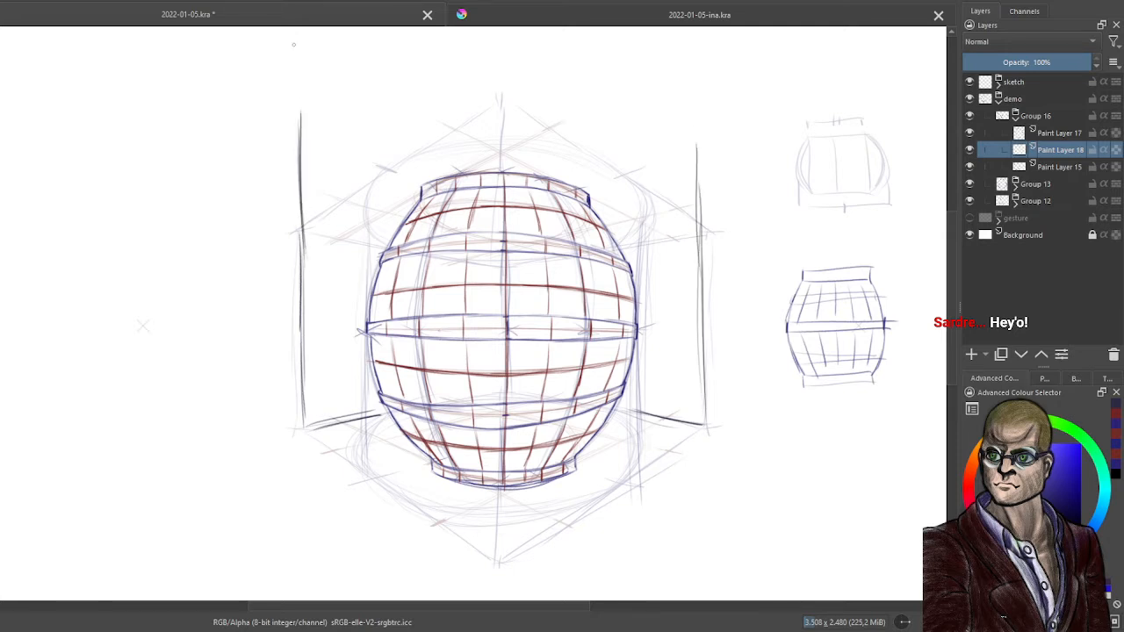
# Draw the box's two front bottom edges in dark blue, rotating the canvas to complete the left front one
pyautogui.moveTo(699, 431); pyautogui.dragTo(569, 524)
pyautogui.moveTo(679, 450); pyautogui.dragTo(508, 569)
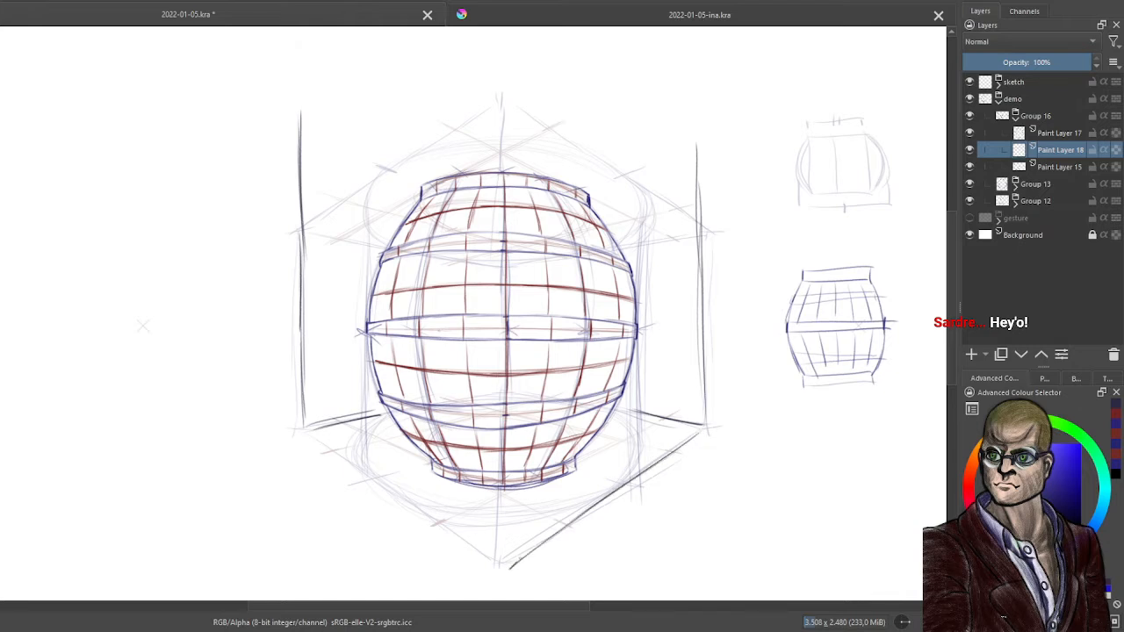
pyautogui.moveTo(576, 522); pyautogui.dragTo(511, 562)
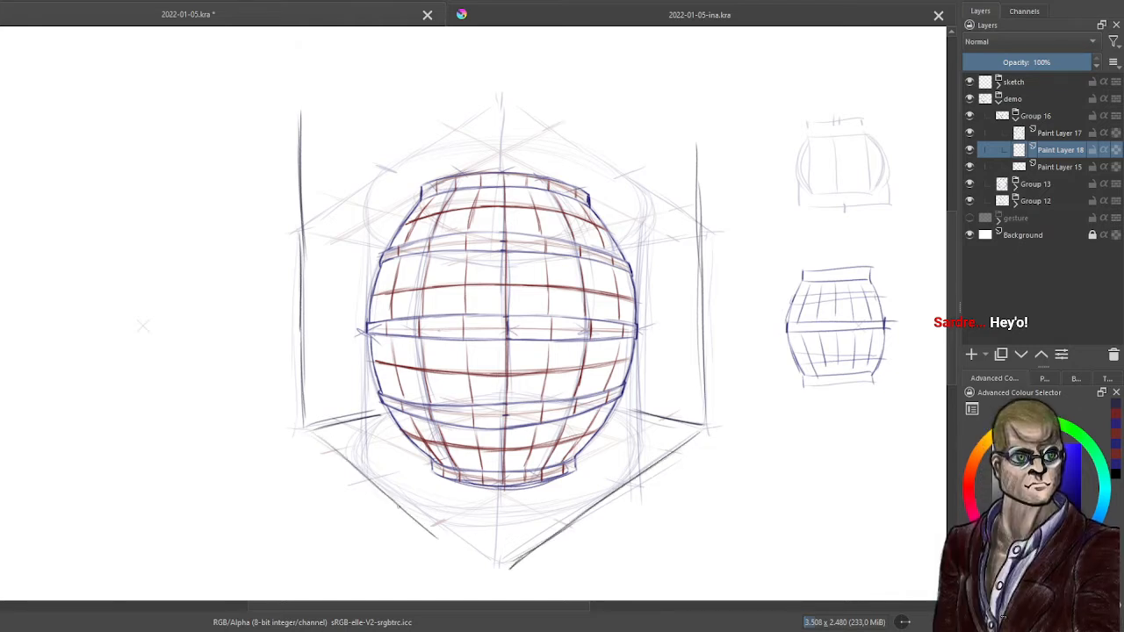
pyautogui.rightClick(798, 343)
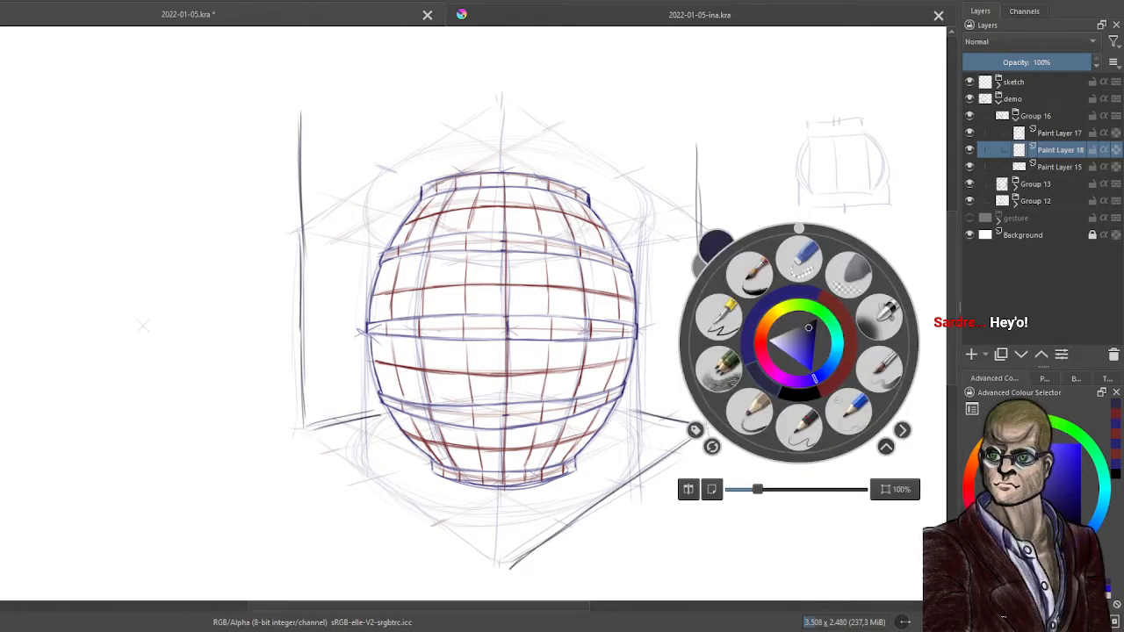
pyautogui.moveTo(799, 230); pyautogui.dragTo(685, 313)
pyautogui.click(534, 455)
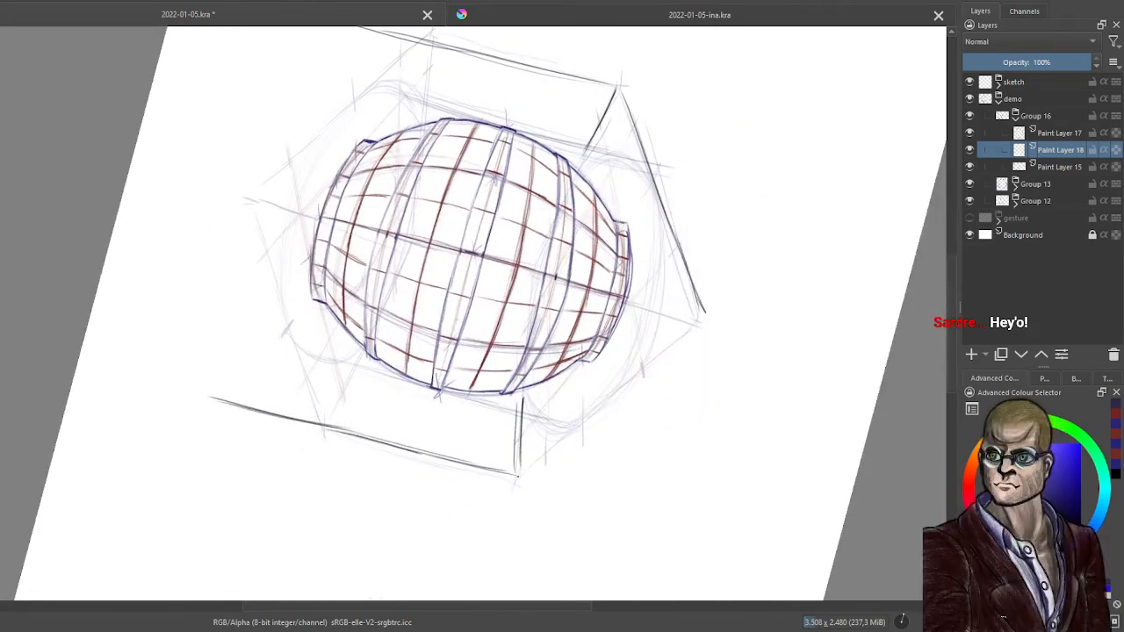
pyautogui.moveTo(519, 475); pyautogui.dragTo(702, 317)
pyautogui.moveTo(657, 358); pyautogui.dragTo(578, 426)
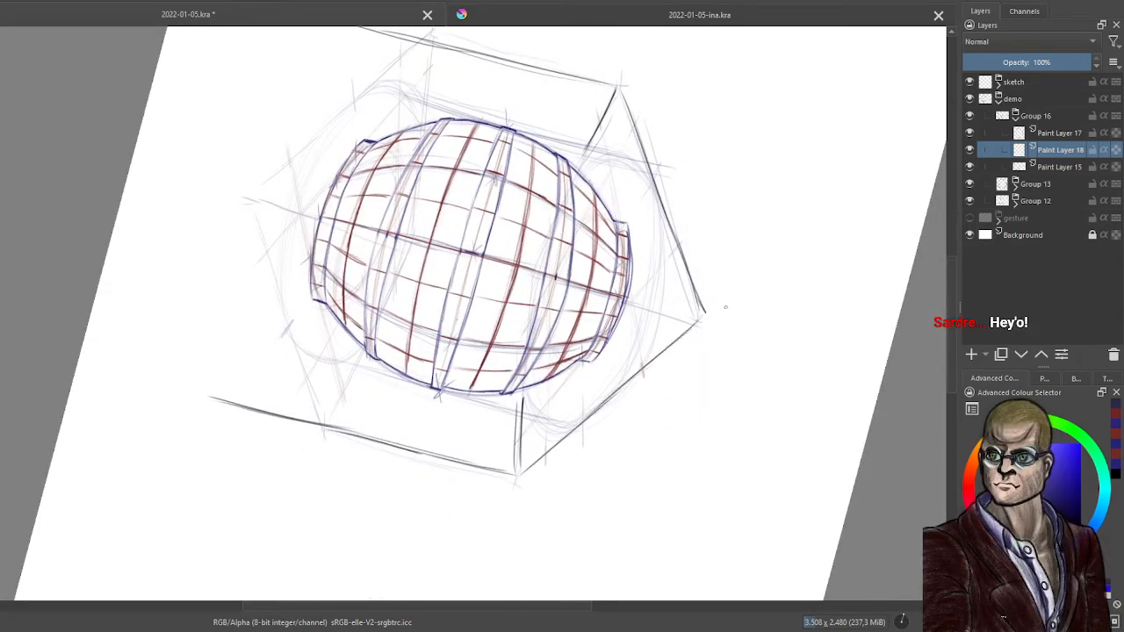
# Draw floor brick row lines inside the box base, running parallel to its left front edge
pyautogui.moveTo(636, 292); pyautogui.dragTo(674, 255)
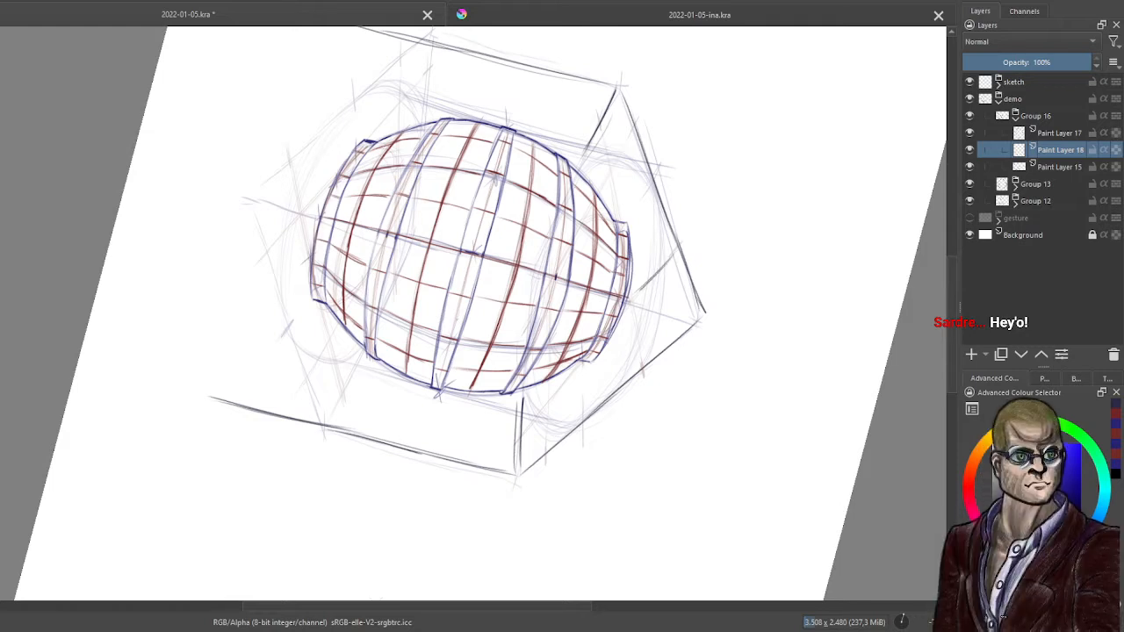
pyautogui.moveTo(522, 429); pyautogui.dragTo(569, 373)
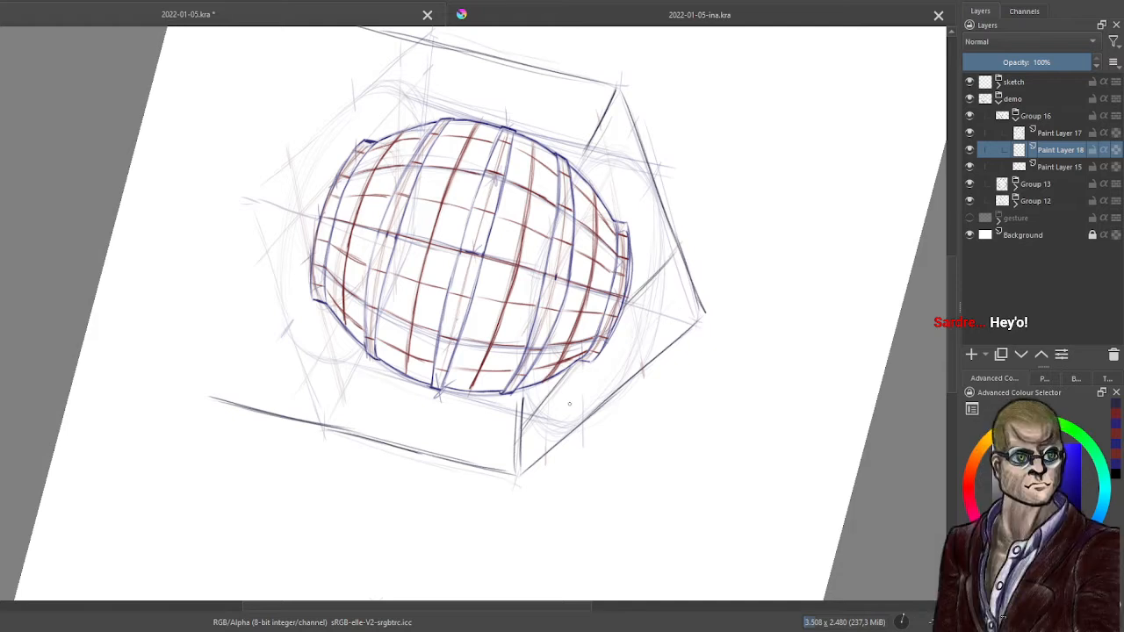
pyautogui.moveTo(527, 445); pyautogui.dragTo(646, 326)
pyautogui.moveTo(588, 384); pyautogui.dragTo(675, 301)
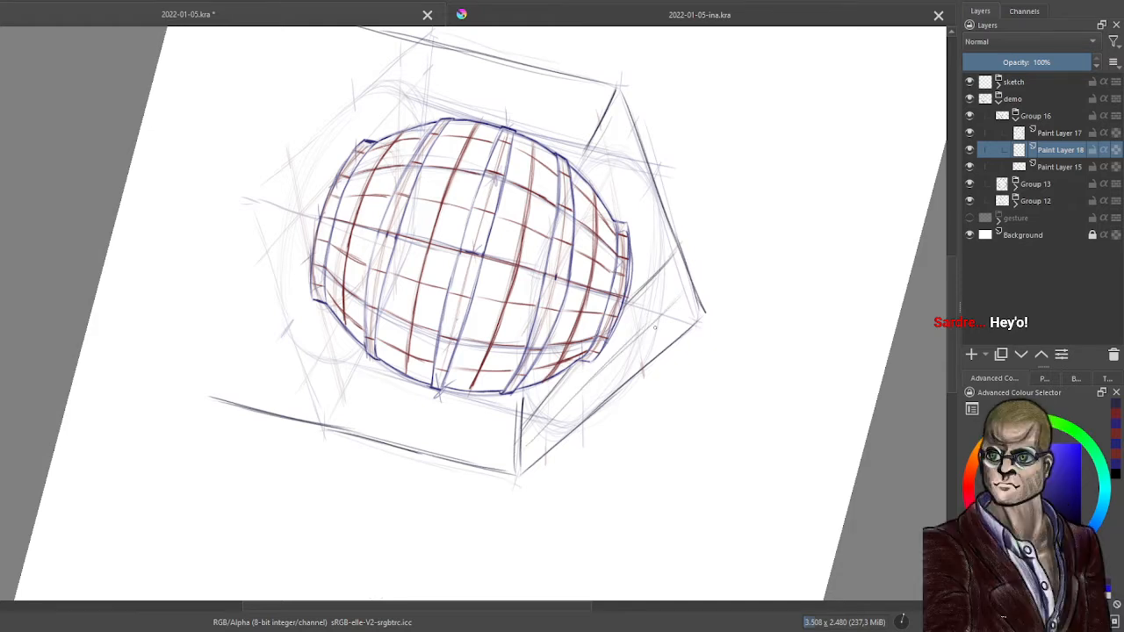
# Add short staggered joints between the floor row lines along the box's left front edge to form bricks
pyautogui.moveTo(643, 367); pyautogui.dragTo(639, 335)
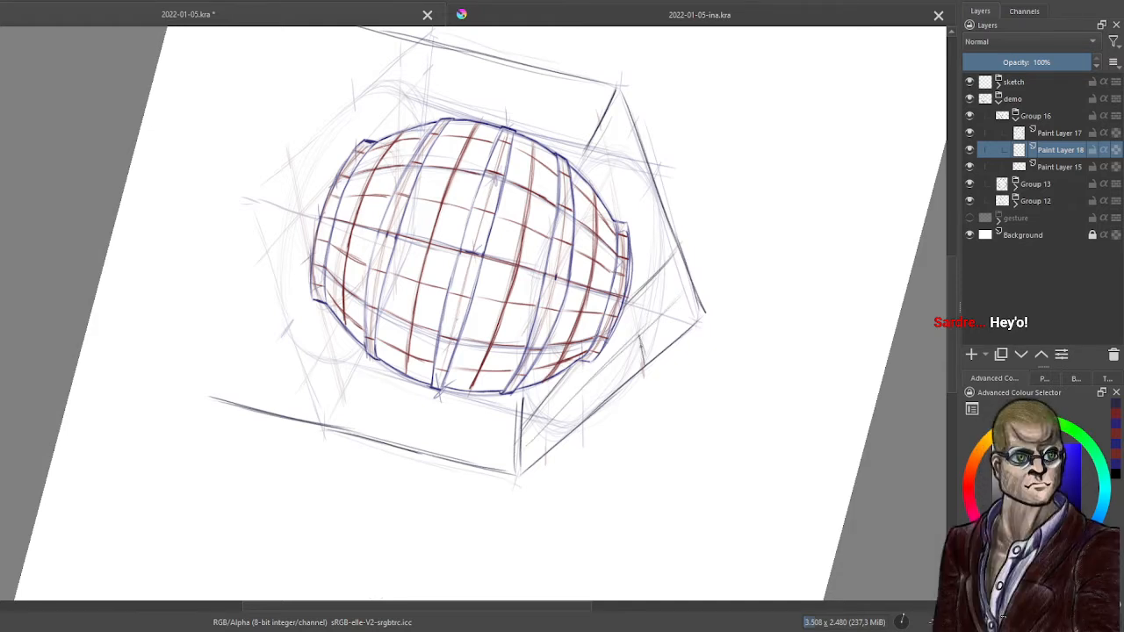
pyautogui.moveTo(584, 422); pyautogui.dragTo(584, 387)
pyautogui.moveTo(547, 455); pyautogui.dragTo(547, 423)
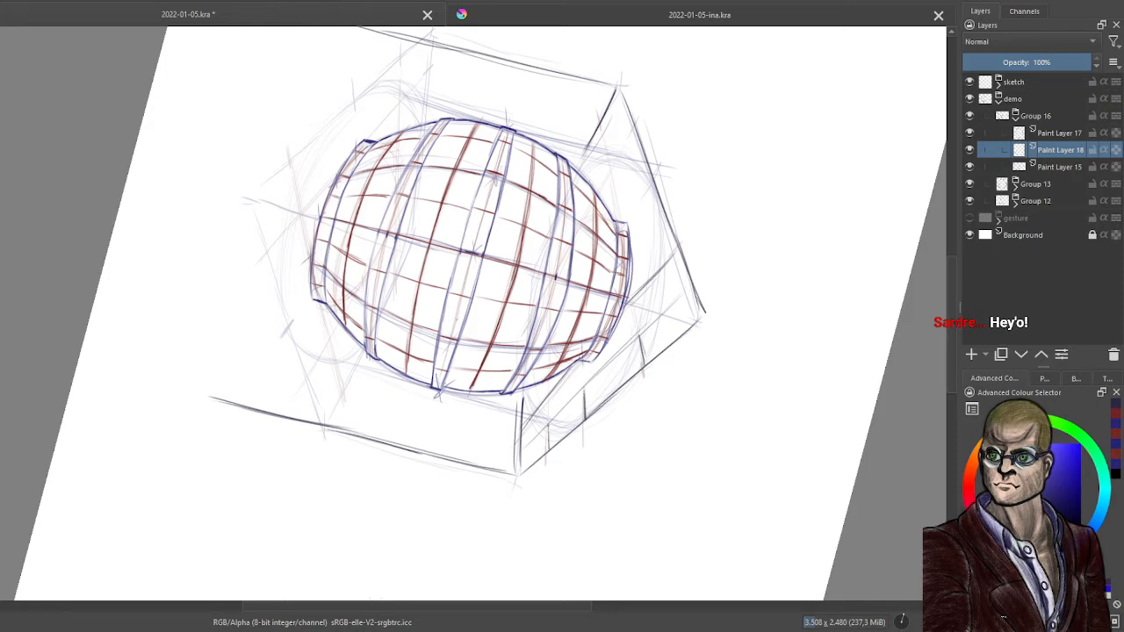
pyautogui.moveTo(664, 308); pyautogui.dragTo(661, 277)
pyautogui.moveTo(609, 360); pyautogui.dragTo(606, 342)
pyautogui.moveTo(566, 408); pyautogui.dragTo(563, 385)
pyautogui.moveTo(538, 438); pyautogui.dragTo(533, 416)
# Extend the brick floor toward the box's right corner with more row lines and short staggered joints
pyautogui.moveTo(658, 224); pyautogui.dragTo(637, 252)
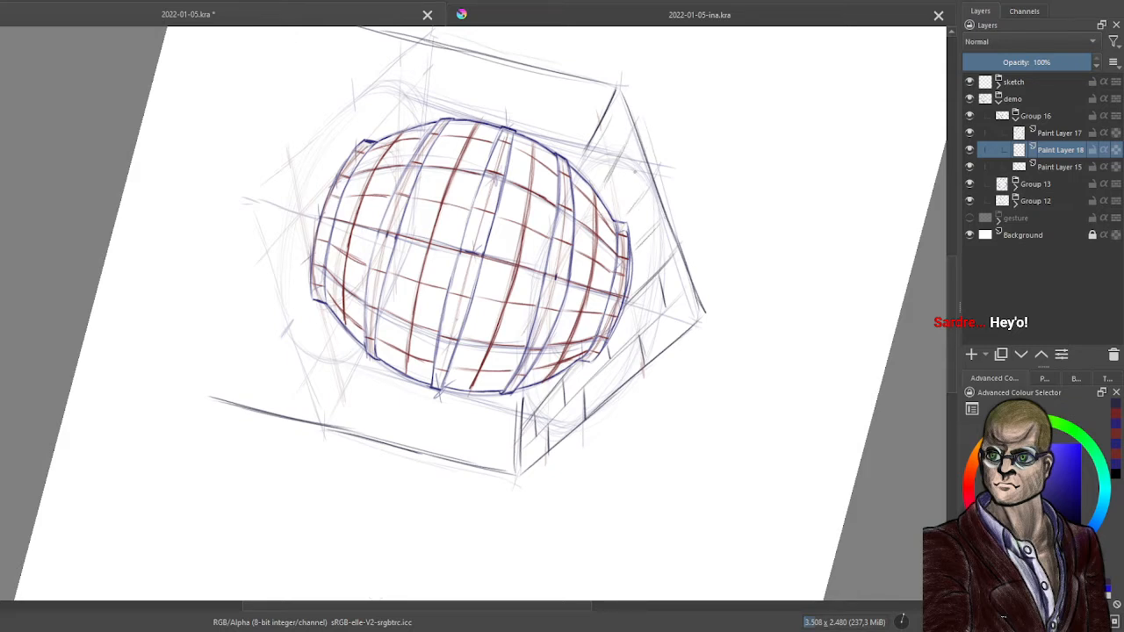
pyautogui.moveTo(639, 165); pyautogui.dragTo(612, 204)
pyautogui.moveTo(625, 113); pyautogui.dragTo(586, 177)
pyautogui.moveTo(637, 200); pyautogui.dragTo(650, 238)
pyautogui.moveTo(638, 195); pyautogui.dragTo(647, 232)
pyautogui.moveTo(626, 152); pyautogui.dragTo(635, 178)
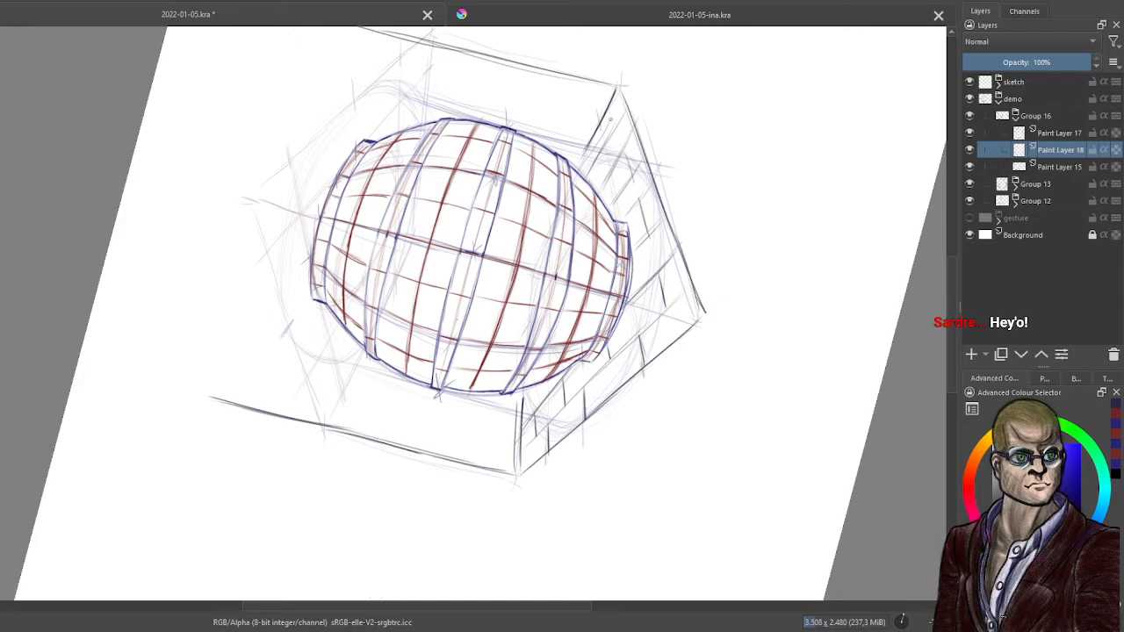
pyautogui.moveTo(616, 107); pyautogui.dragTo(610, 125)
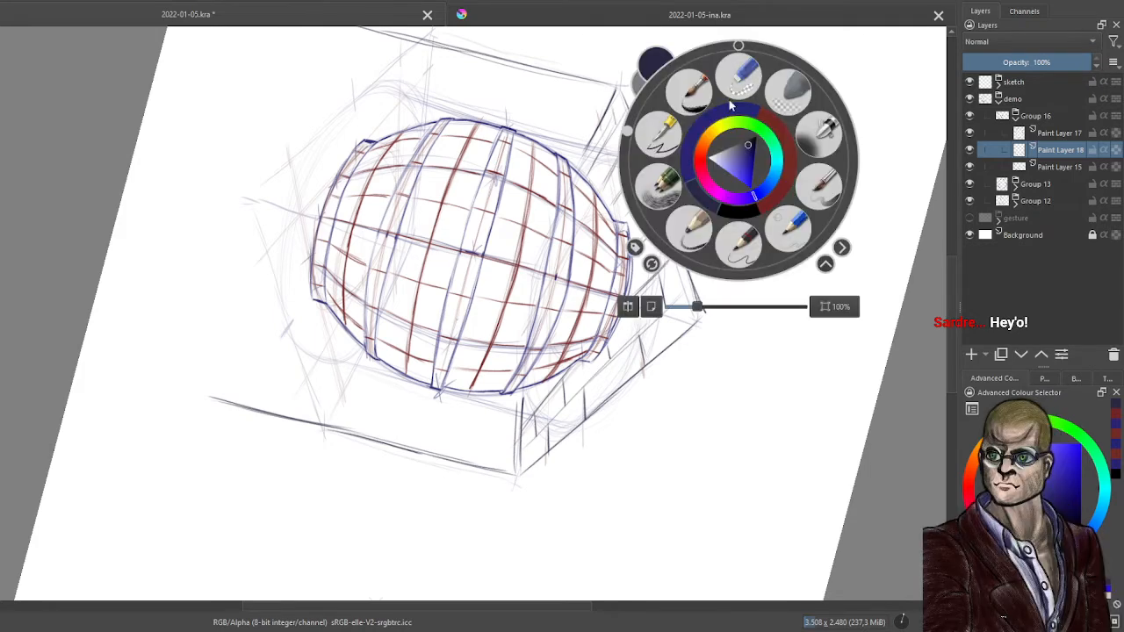
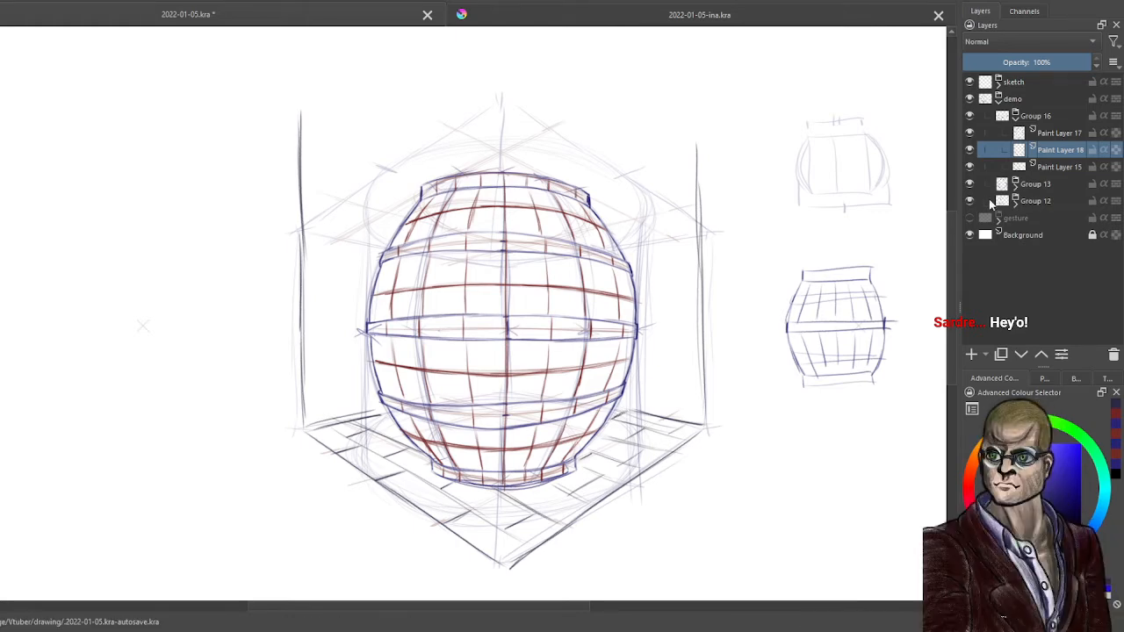
# Hide Group 13 and Group 12, and lower the opacity of Paint Layer 17 to 36%
pyautogui.click(970, 184)
pyautogui.click(970, 200)
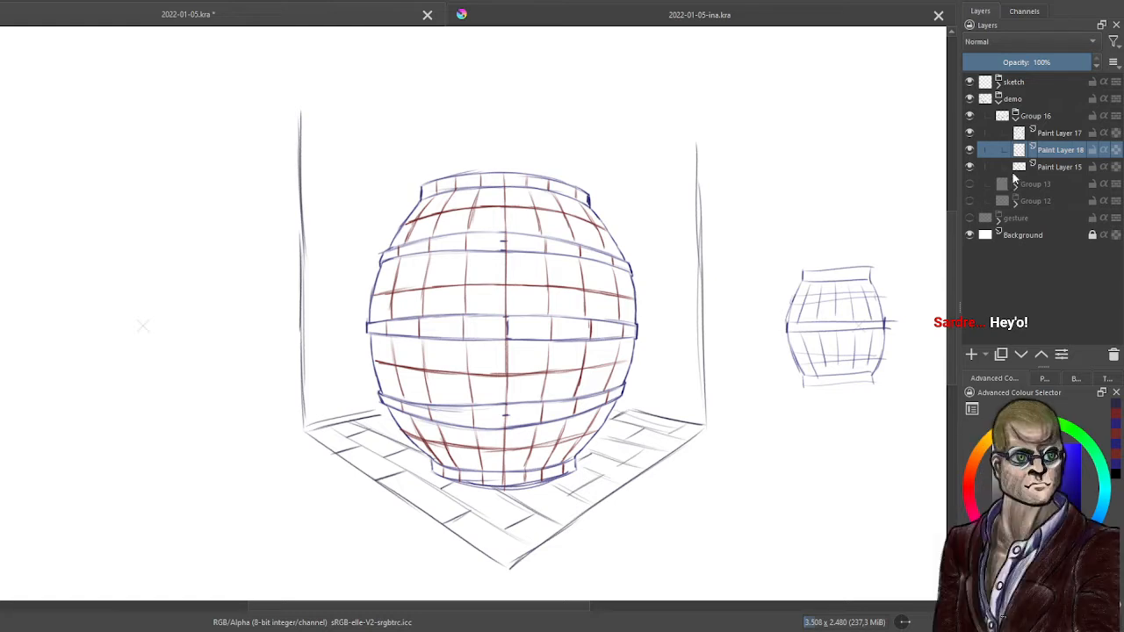
pyautogui.click(1054, 133)
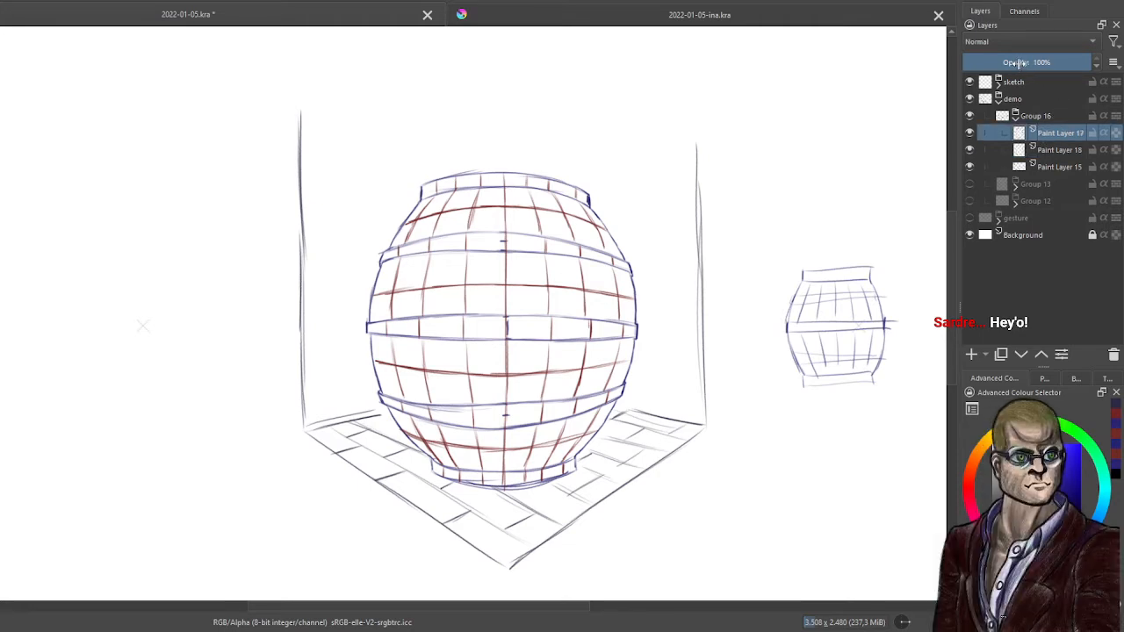
pyautogui.click(1012, 62)
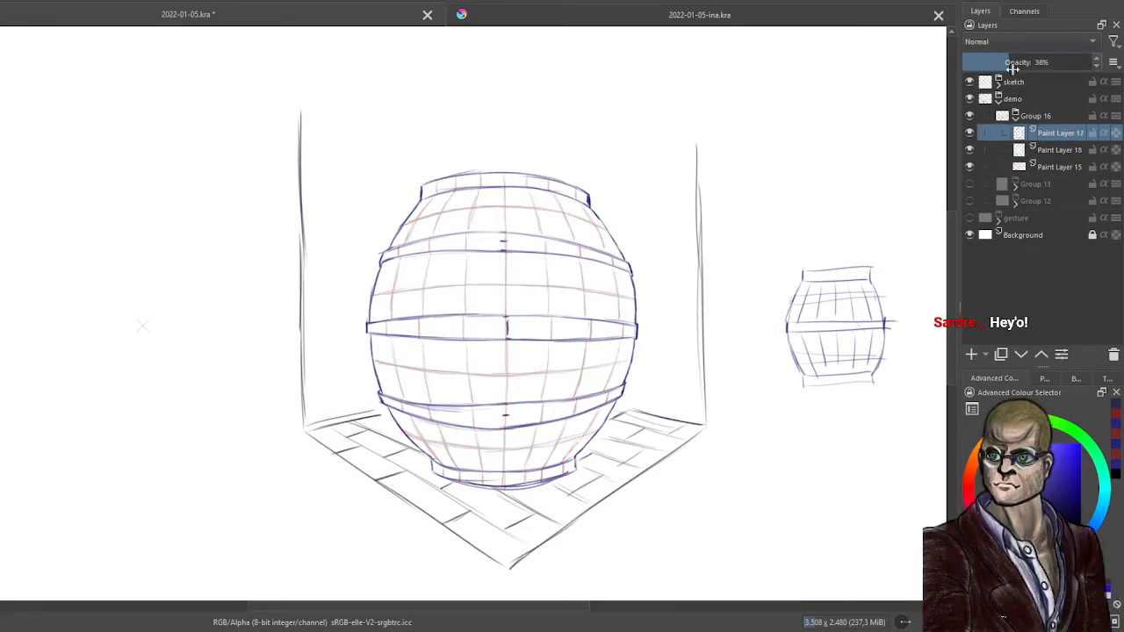
# Add a new paint layer above Paint Layer 18 and put it in a group named "ink"
pyautogui.click(1064, 148)
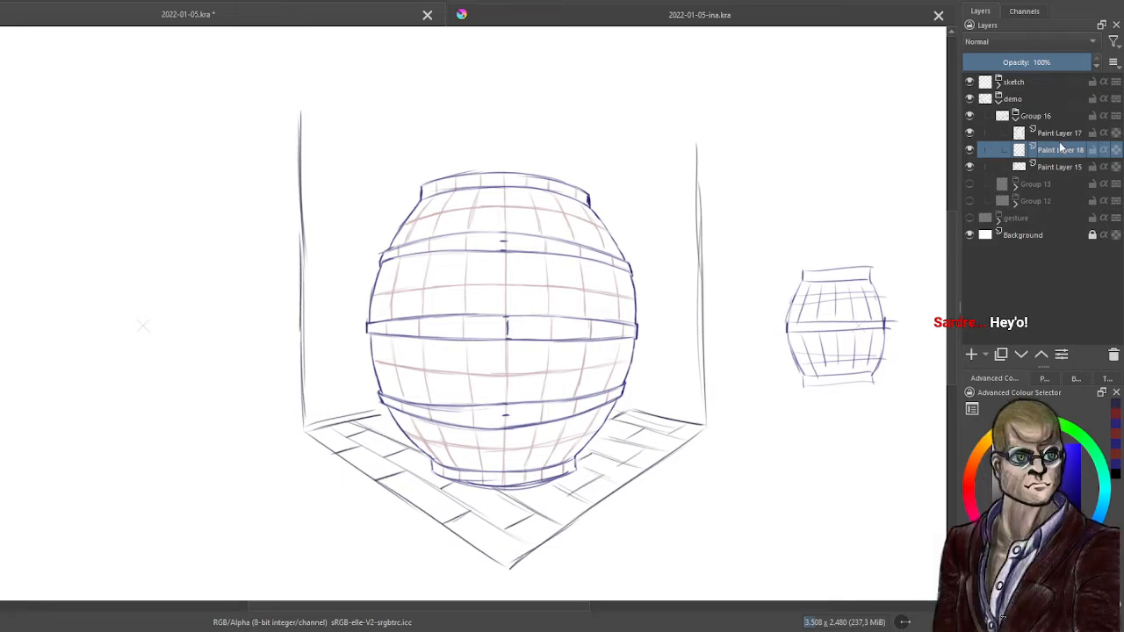
pyautogui.click(972, 353)
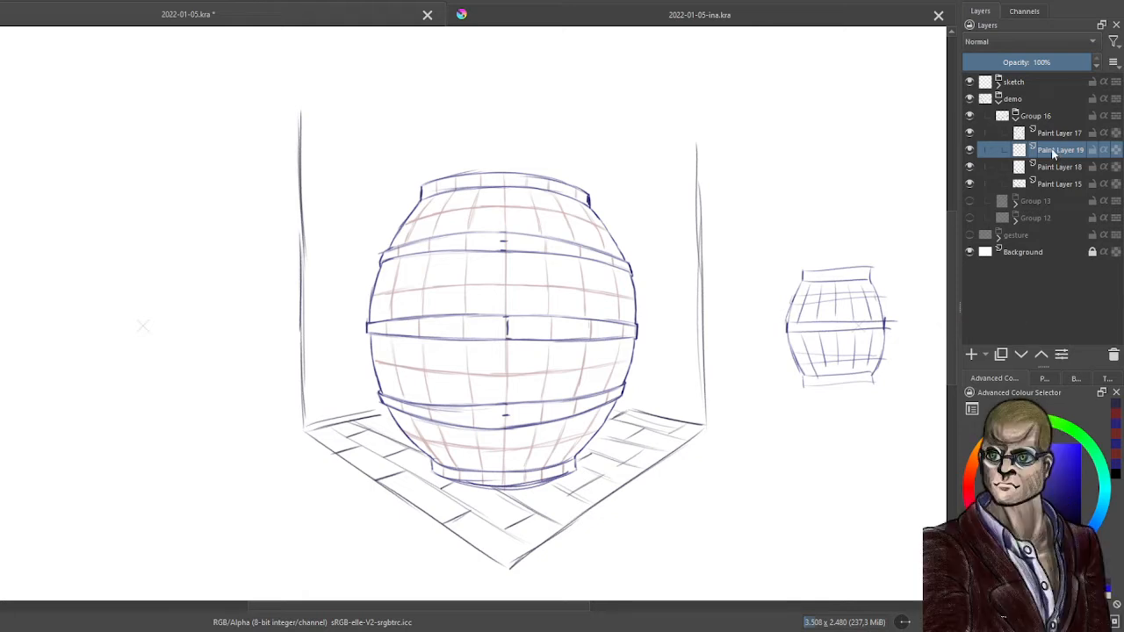
pyautogui.hotkey('ctrl', 'g')
pyautogui.doubleClick(1068, 154)
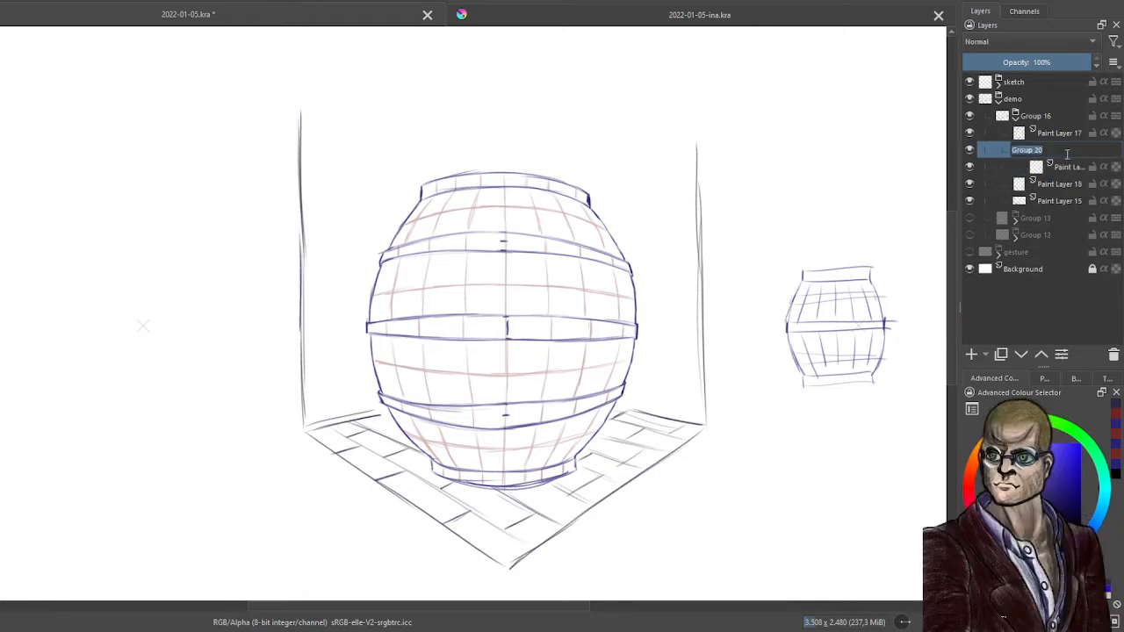
pyautogui.write('ink')
pyautogui.press('Return')
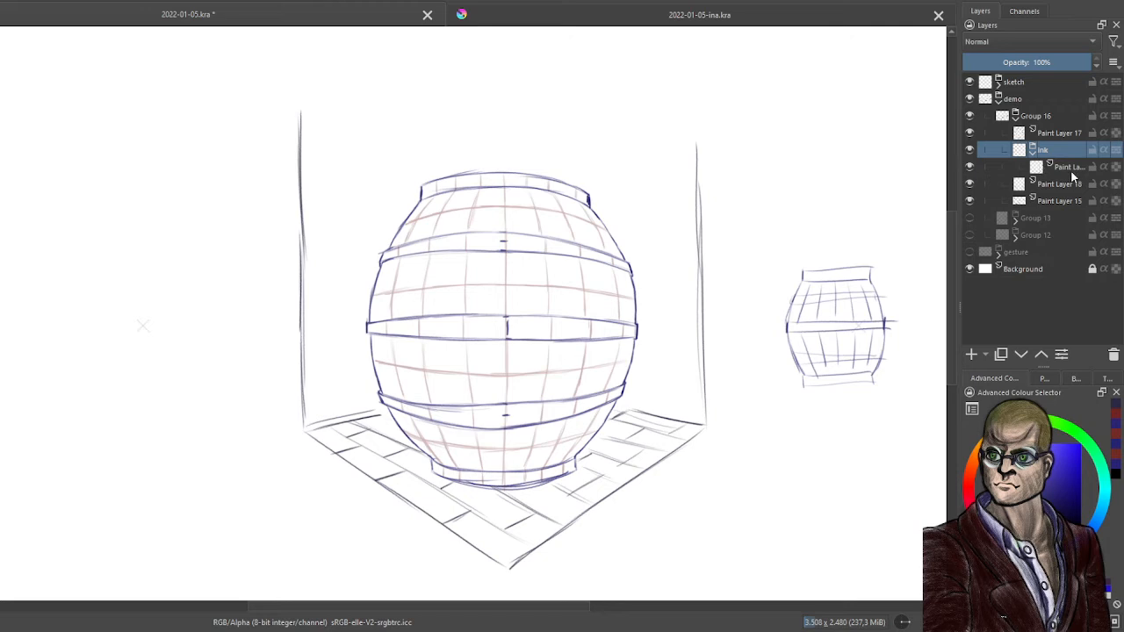
# Add a second paint layer inside the ink group, naming the upper layer "outline" and the lower one "inline"
pyautogui.click(1069, 168)
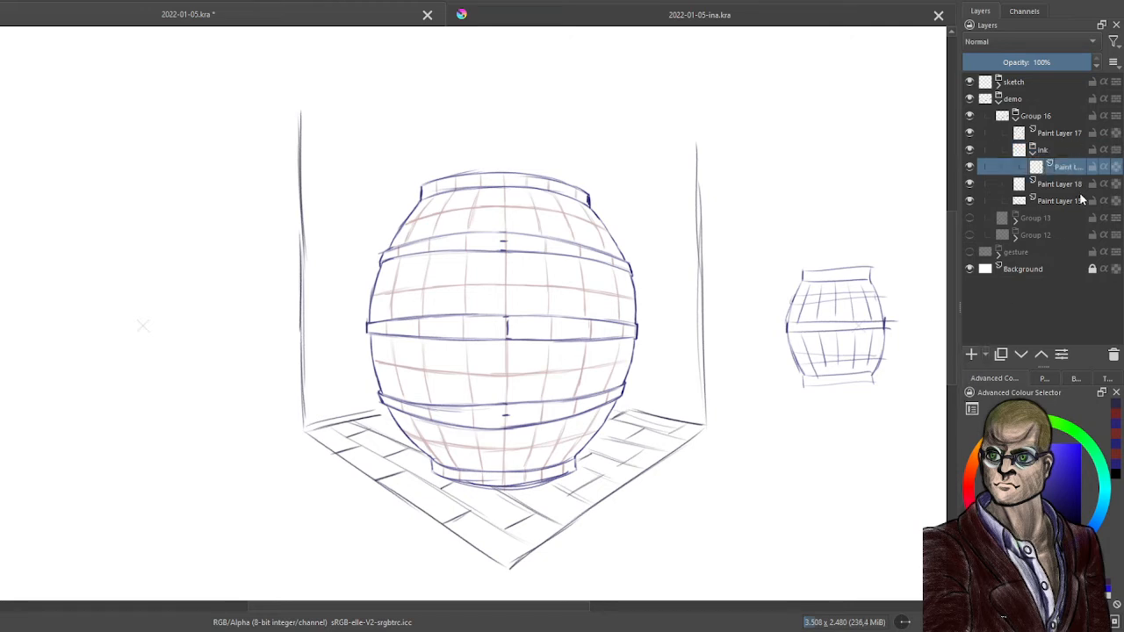
pyautogui.click(971, 354)
pyautogui.doubleClick(1060, 167)
pyautogui.write('outline')
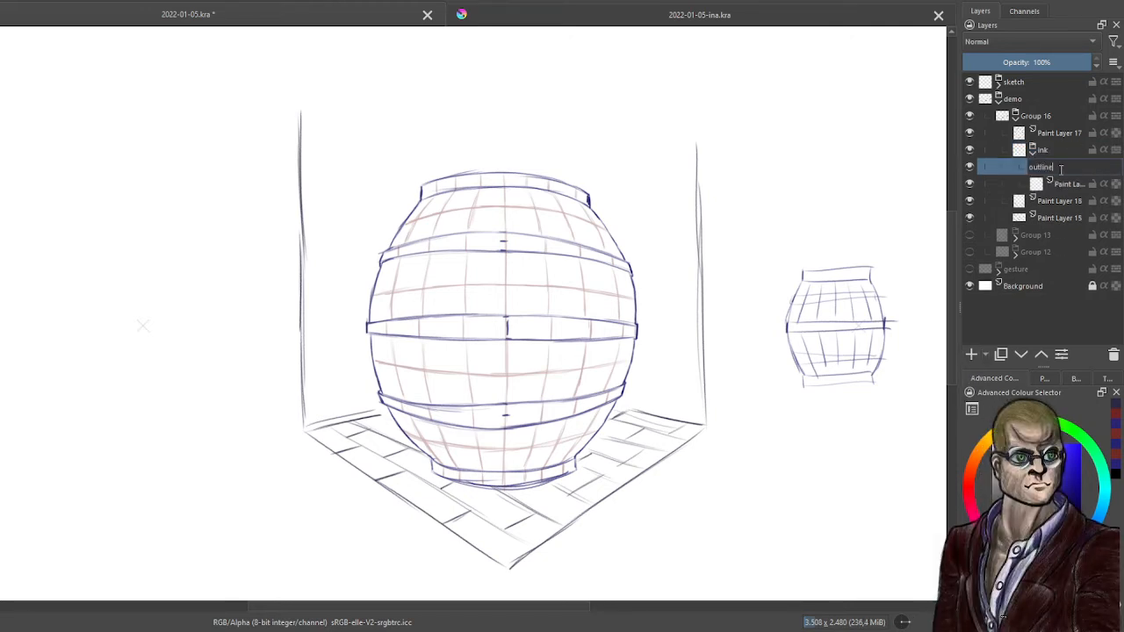
pyautogui.press('Return')
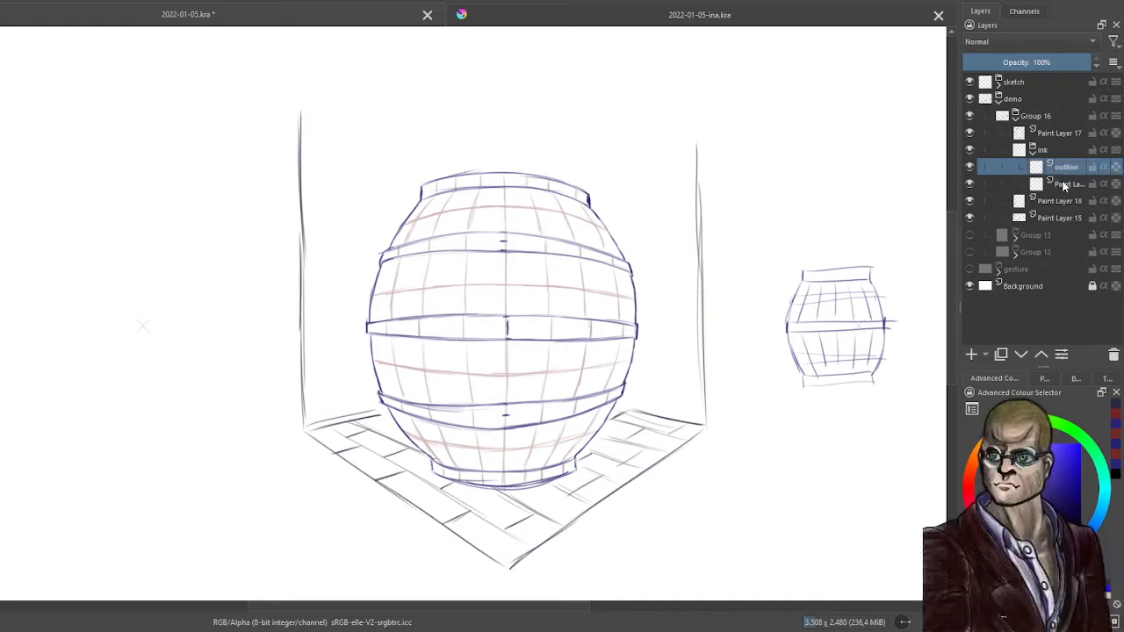
pyautogui.doubleClick(1063, 182)
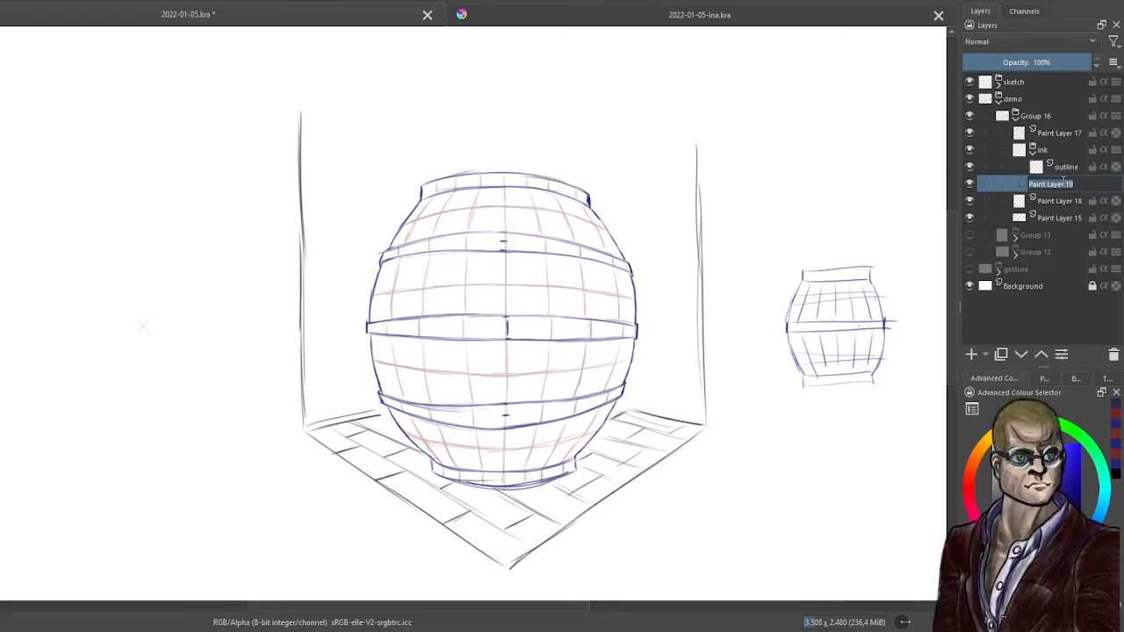
pyautogui.write('inline')
pyautogui.press('Return')
# Check Paint Layers 15 and 18 by toggling their visibility, then group both as "cg sketch" and collapse the group
pyautogui.click(1058, 201)
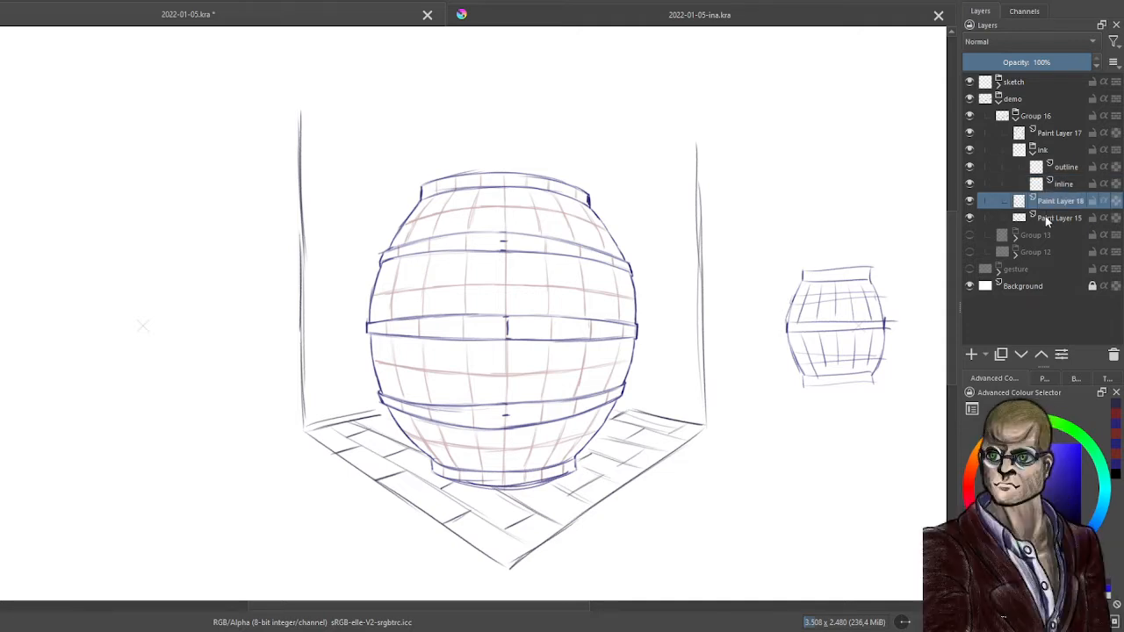
pyautogui.click(969, 218)
pyautogui.click(970, 218)
pyautogui.click(970, 201)
pyautogui.click(969, 201)
pyautogui.click(1056, 215)
pyautogui.keyDown('shift'); pyautogui.click(1055, 204); pyautogui.keyUp('shift')
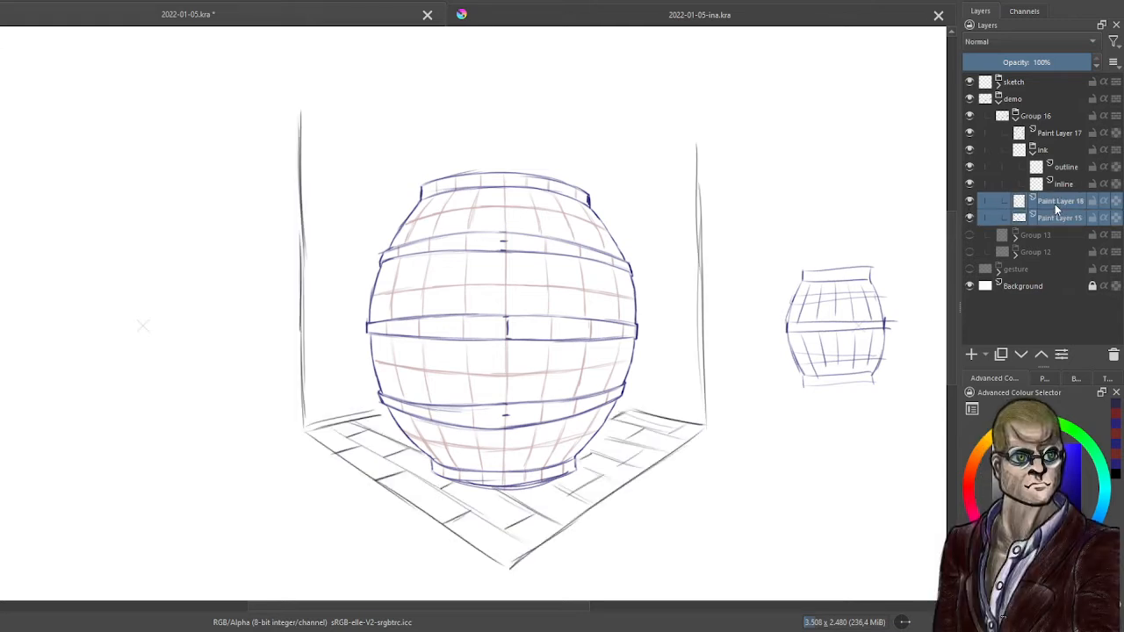
pyautogui.hotkey('ctrl', 'g')
pyautogui.doubleClick(1055, 202)
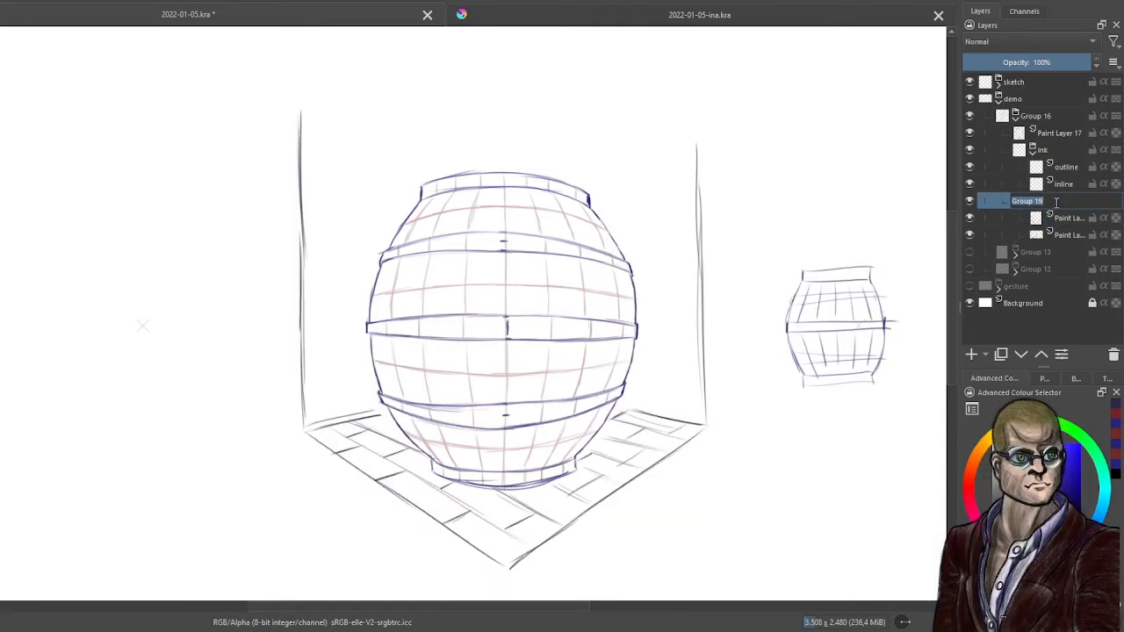
pyautogui.write('cg sket')
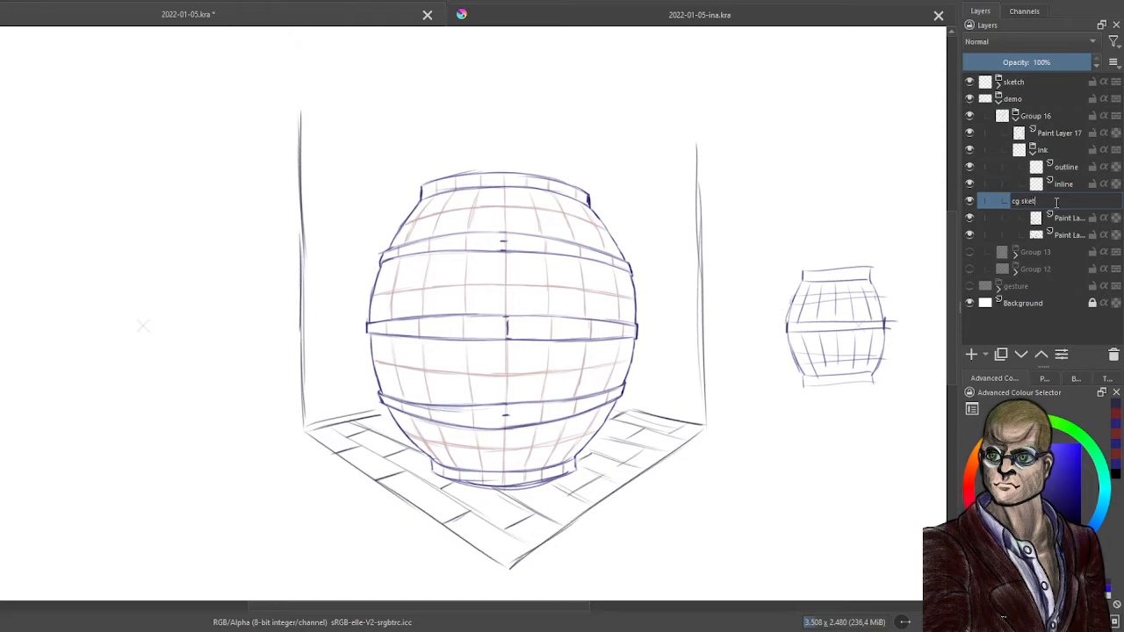
pyautogui.write('ch')
pyautogui.press('Return')
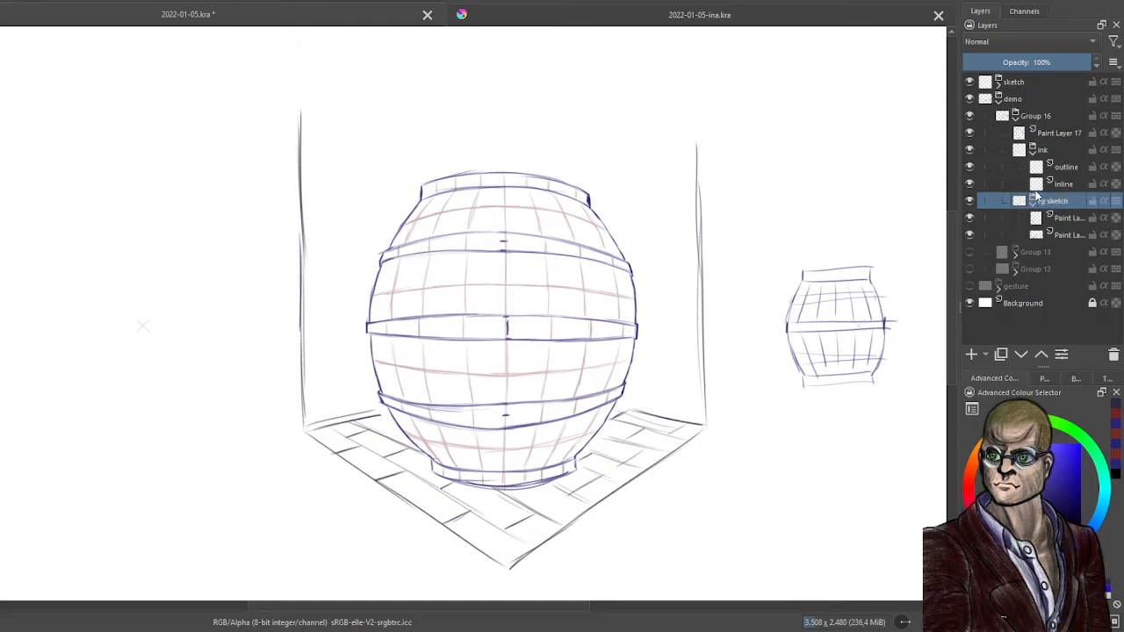
pyautogui.click(1033, 201)
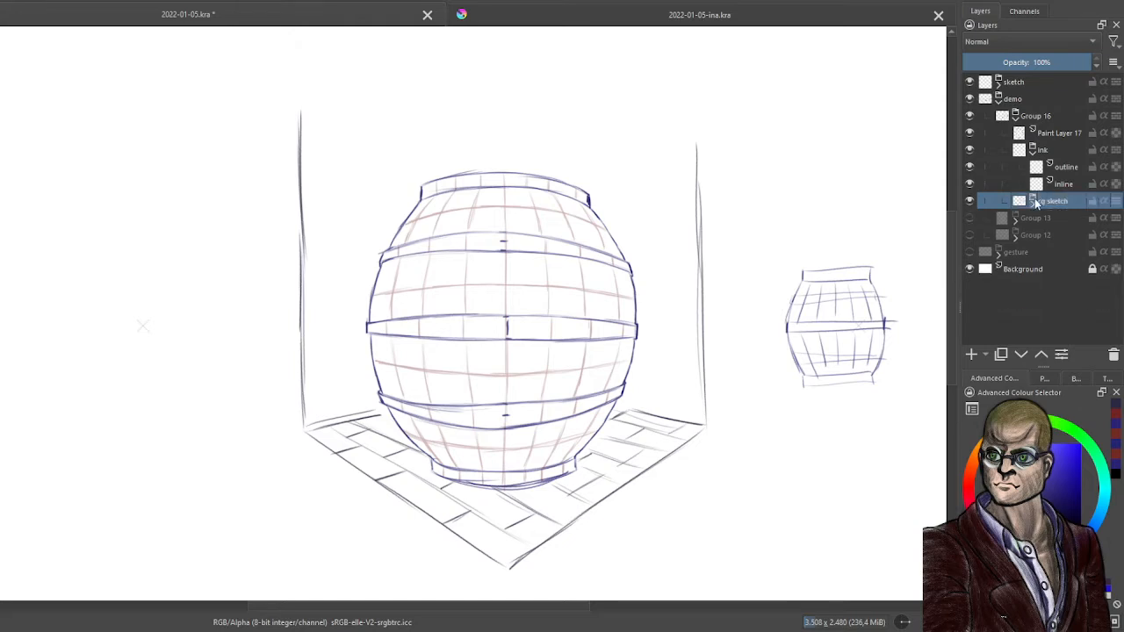
# Rename Paint Layer 17 to "overlay"
pyautogui.click(1054, 134)
pyautogui.doubleClick(1054, 133)
pyautogui.write('overlay')
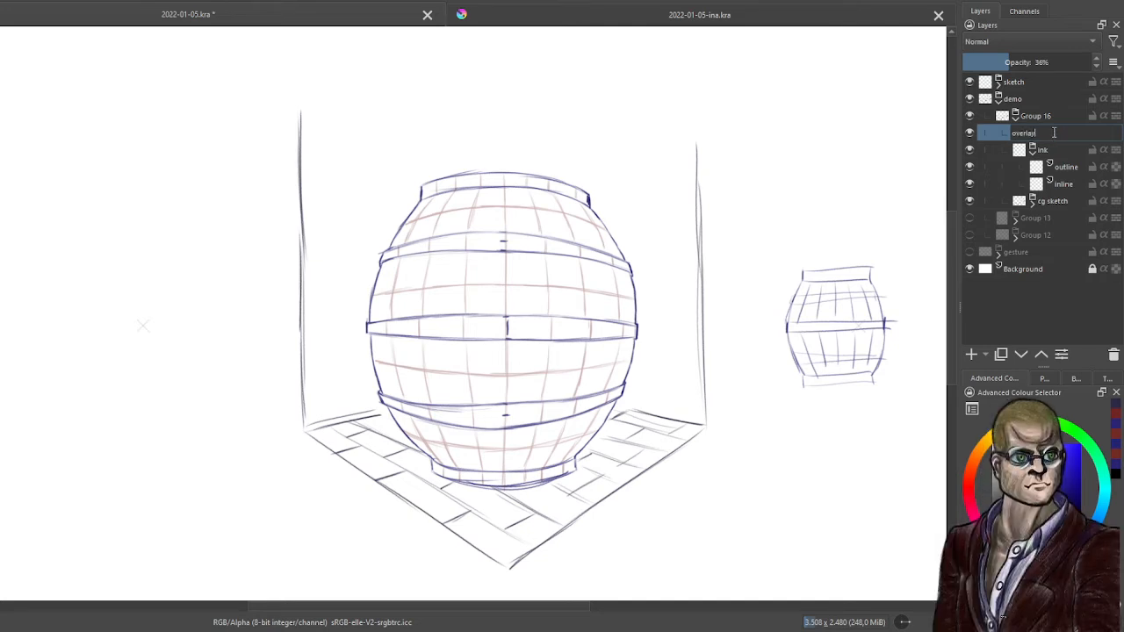
pyautogui.press('Return')
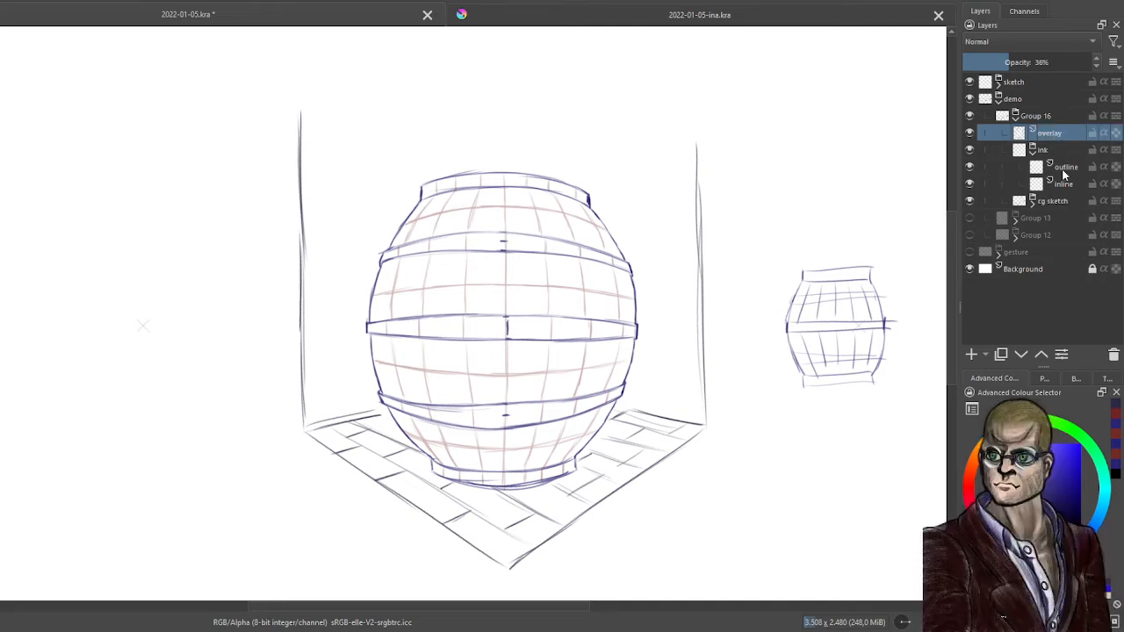
# Select the outline layer, choose an inking brush preset, and try it with a test stroke beside the barrel that is undone
pyautogui.click(1067, 169)
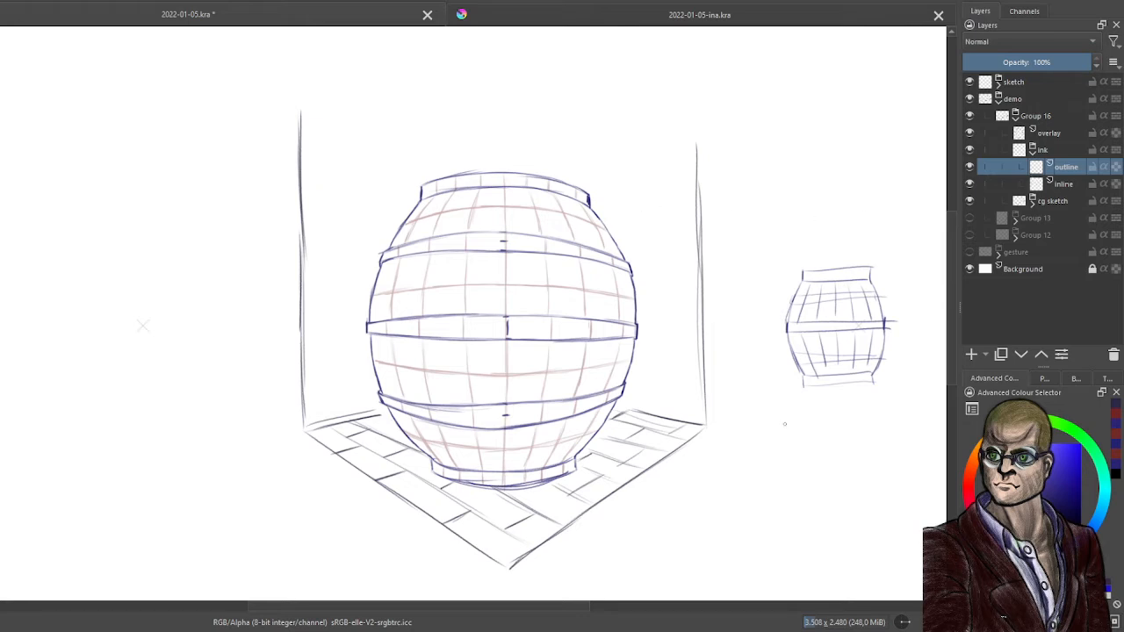
pyautogui.click(1076, 379)
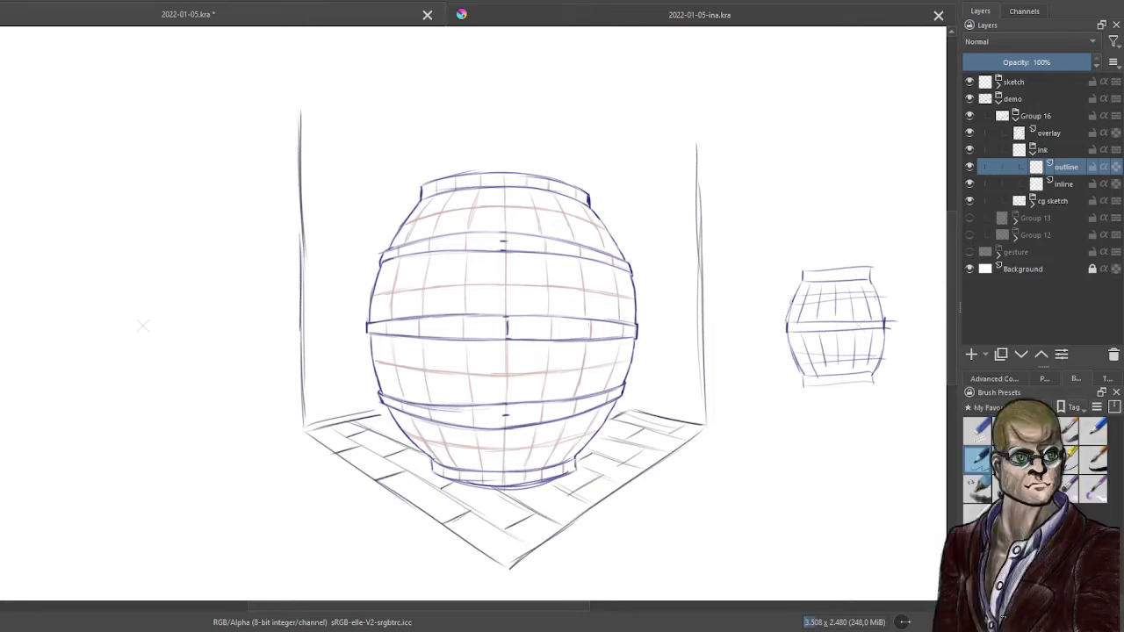
pyautogui.click(1070, 464)
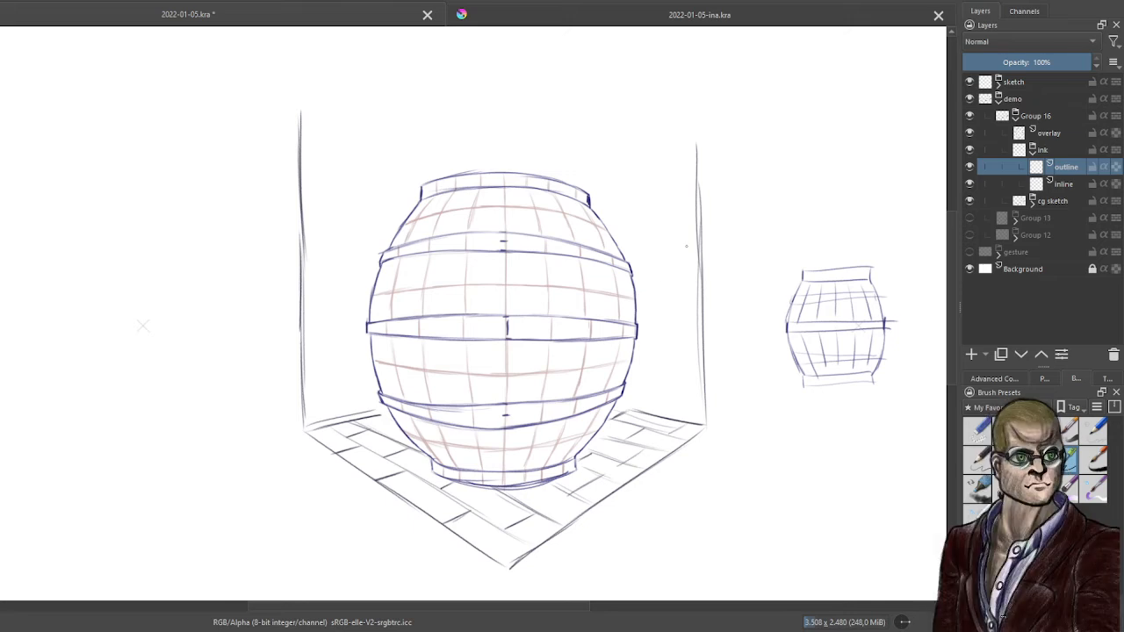
pyautogui.moveTo(689, 255); pyautogui.dragTo(785, 180)
pyautogui.hotkey('ctrl', 'z')
# Lower the cg sketch group's opacity to 44% and make the outline layer active again
pyautogui.moveTo(544, 279); pyautogui.dragTo(678, 399)
pyautogui.scroll(1, 647, 373)
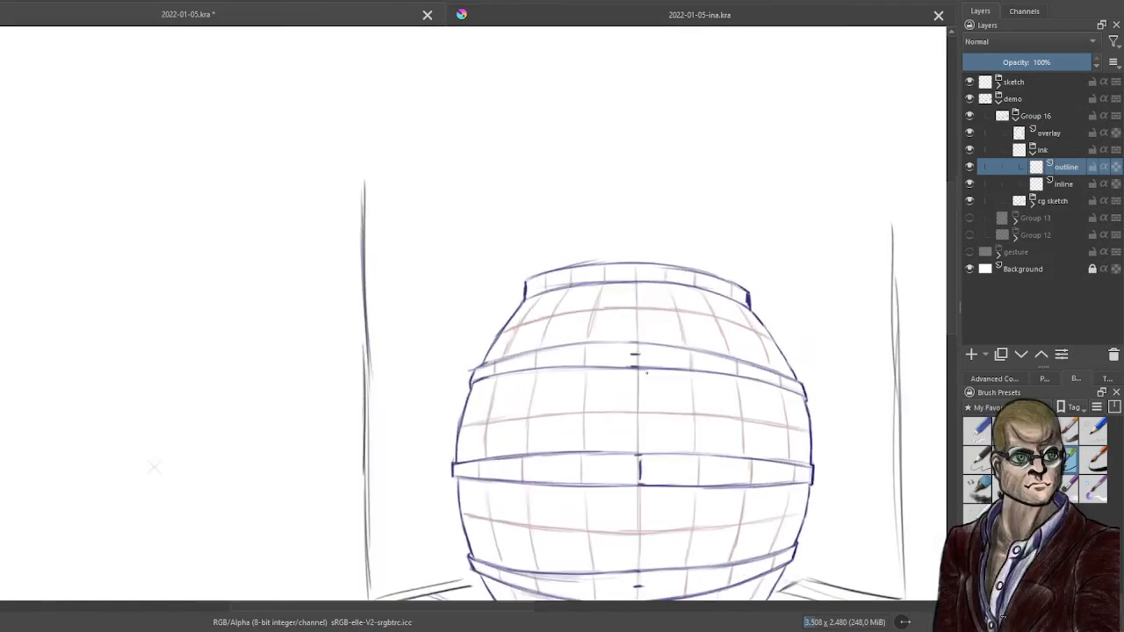
pyautogui.scroll(1, 646, 374)
pyautogui.click(1065, 201)
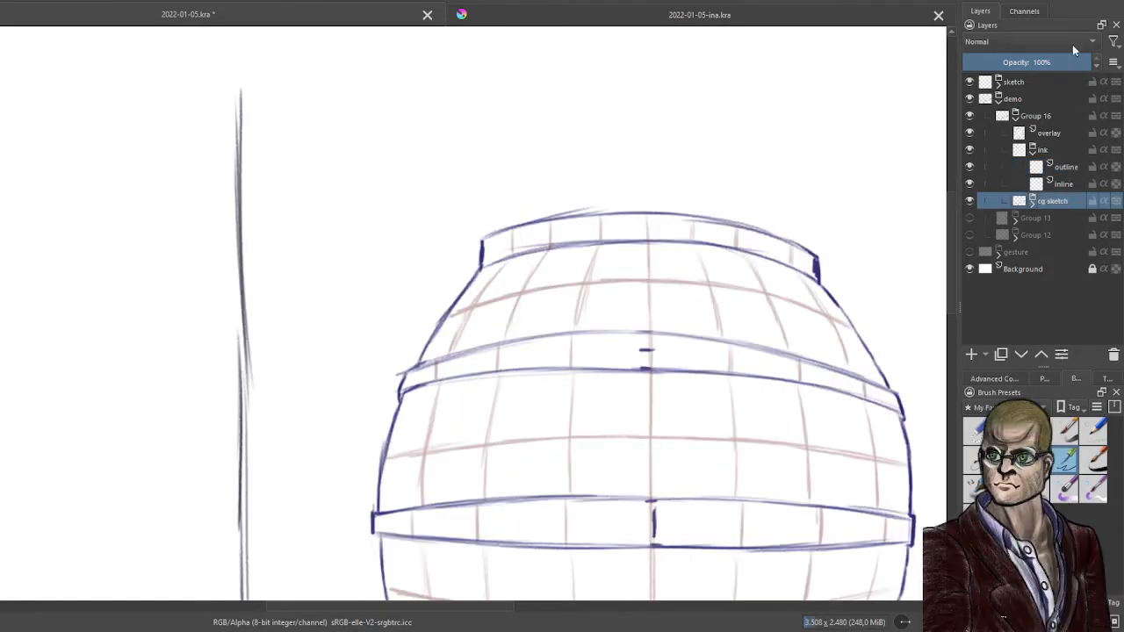
pyautogui.moveTo(1067, 61); pyautogui.dragTo(1024, 70)
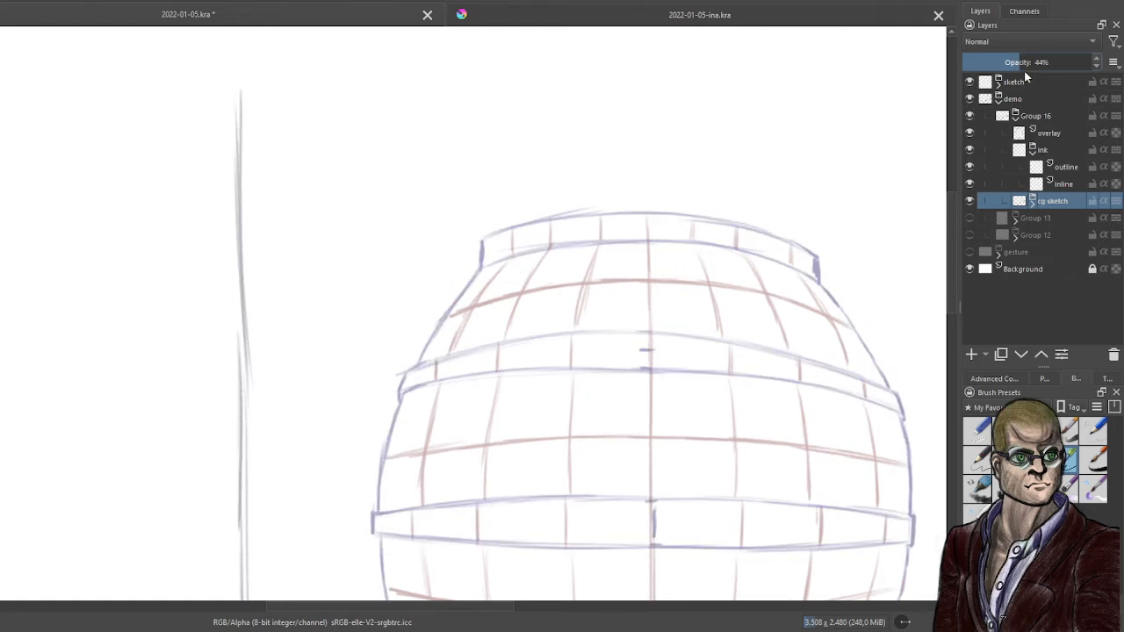
pyautogui.click(1066, 166)
# Try the brush with two test strokes above the barrel, undoing each, and change the ink colour to black
pyautogui.scroll(1, 563, 300)
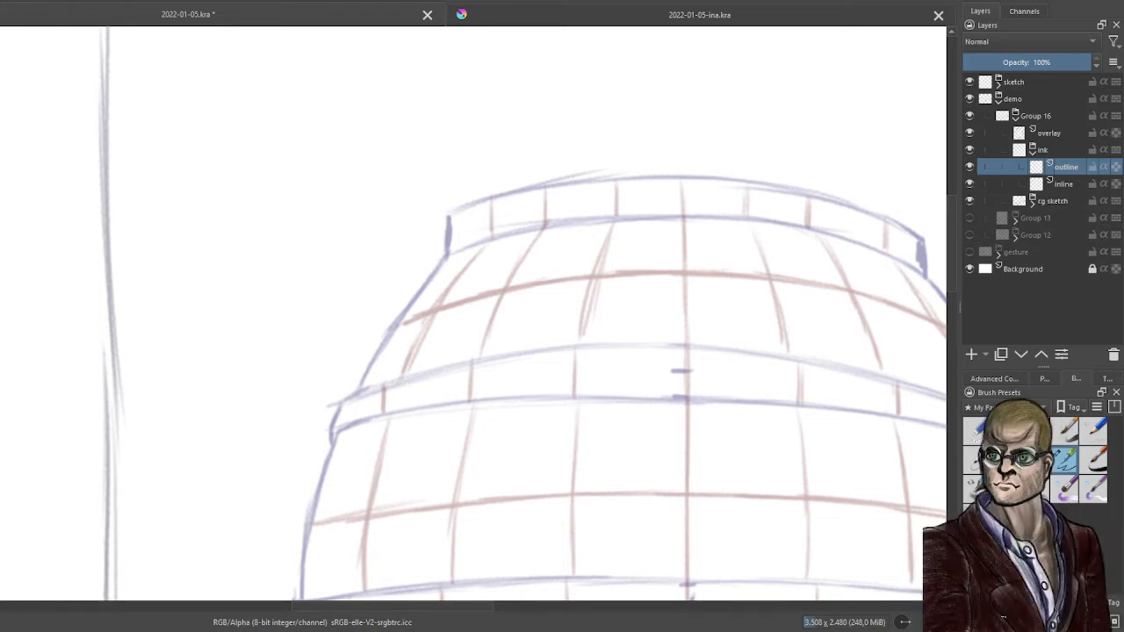
pyautogui.moveTo(416, 174)
pyautogui.mouseDown()
pyautogui.moveTo(553, 76)
pyautogui.moveTo(664, 115)
pyautogui.moveTo(747, 99)
pyautogui.mouseUp()
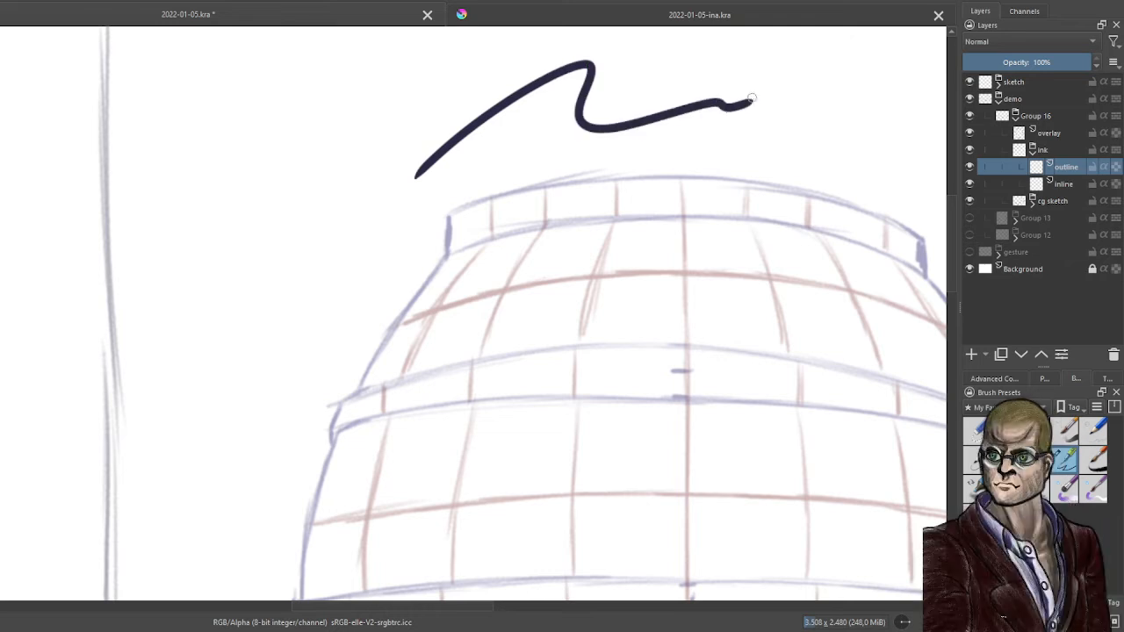
pyautogui.hotkey('ctrl', 'z')
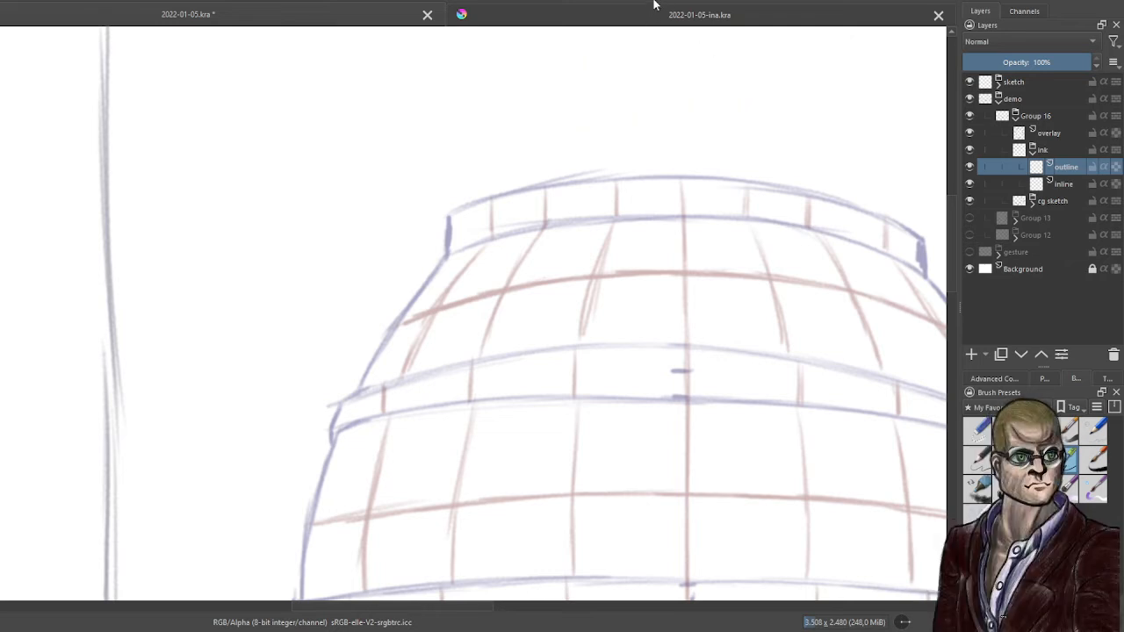
pyautogui.moveTo(509, 135)
pyautogui.mouseDown()
pyautogui.moveTo(678, 121)
pyautogui.moveTo(745, 141)
pyautogui.mouseUp()
pyautogui.hotkey('ctrl', 'z')
pyautogui.click(1010, 379)
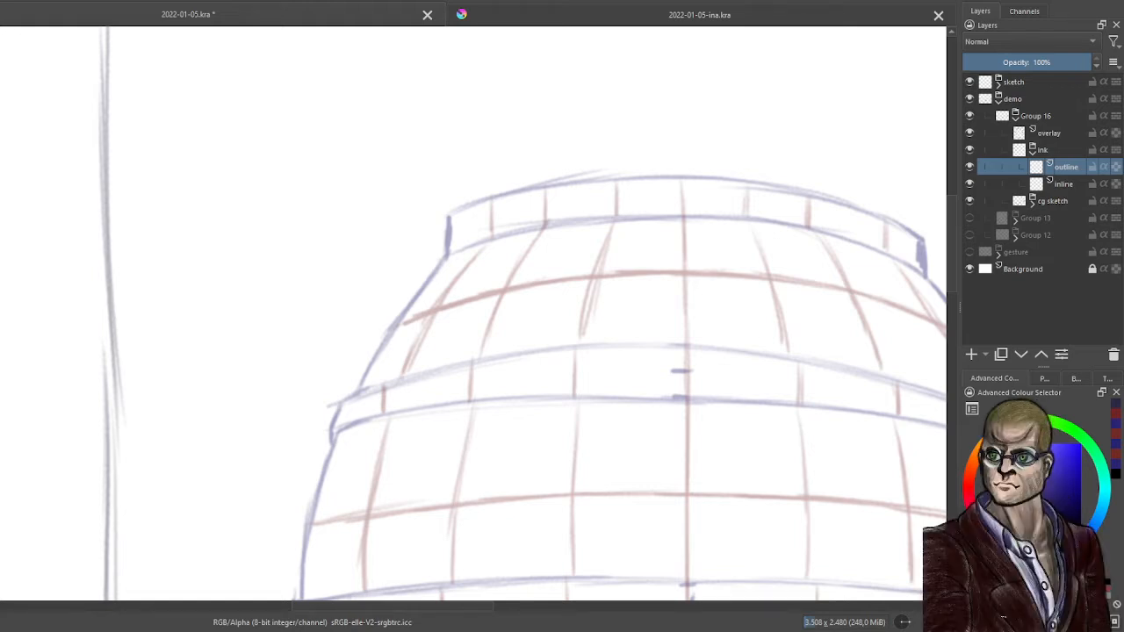
# Ink the barrel's left contour in black from the top rim down to below the lower hoop
pyautogui.moveTo(449, 217)
pyautogui.mouseDown()
pyautogui.moveTo(450, 254)
pyautogui.moveTo(360, 386)
pyautogui.moveTo(339, 398)
pyautogui.moveTo(357, 391)
pyautogui.moveTo(330, 407)
pyautogui.moveTo(344, 394)
pyautogui.moveTo(331, 434)
pyautogui.mouseUp()
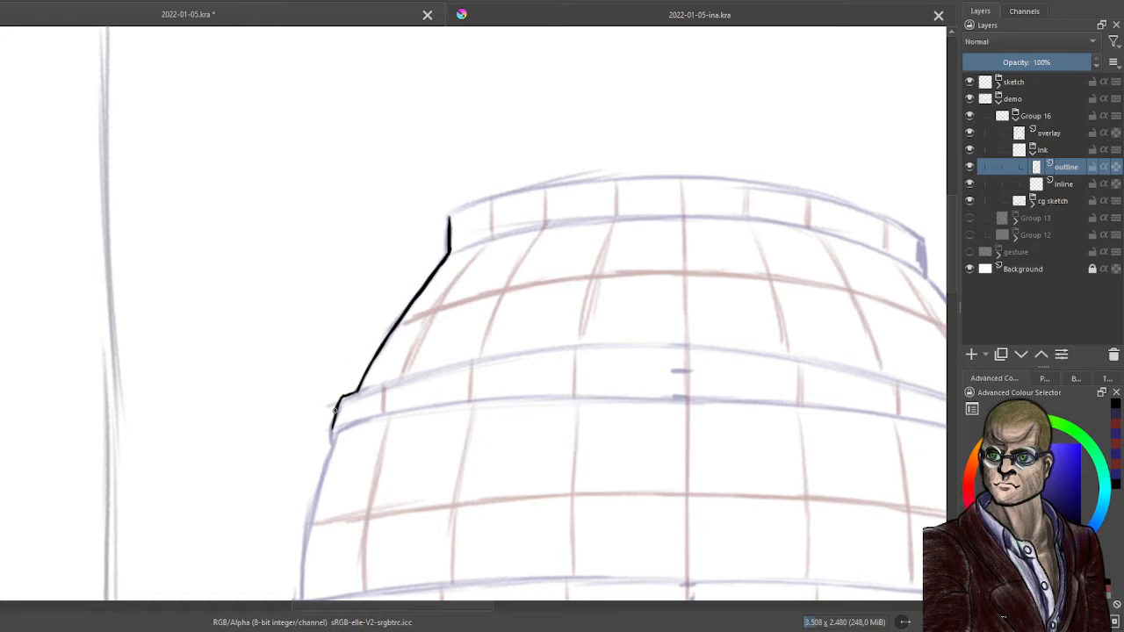
pyautogui.moveTo(336, 410); pyautogui.dragTo(329, 459)
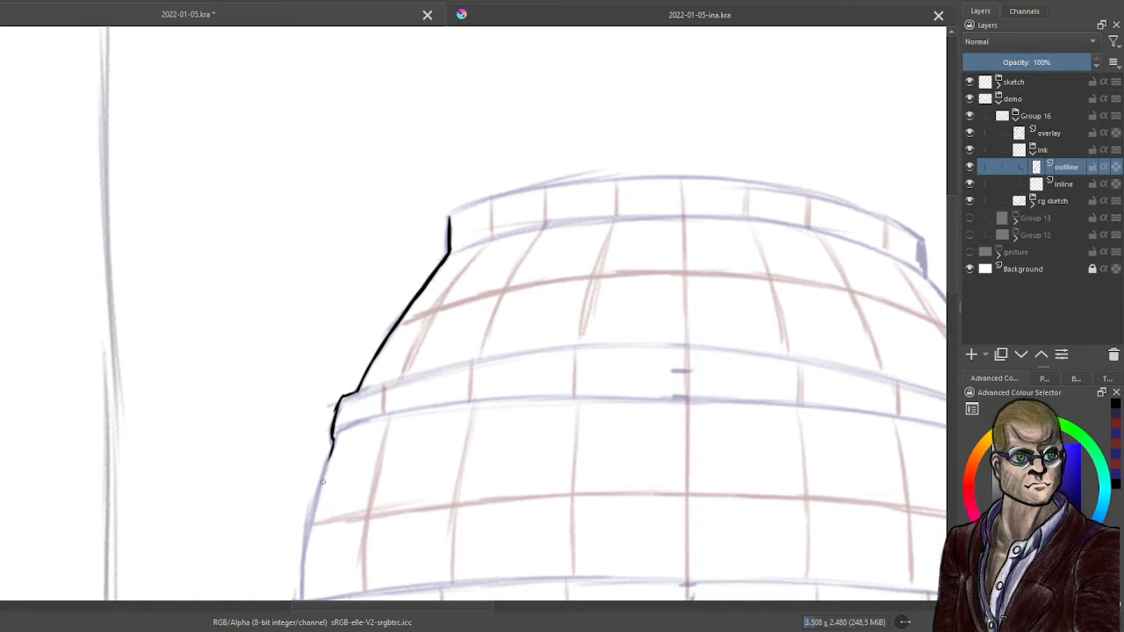
pyautogui.scroll(-6, 337, 458)
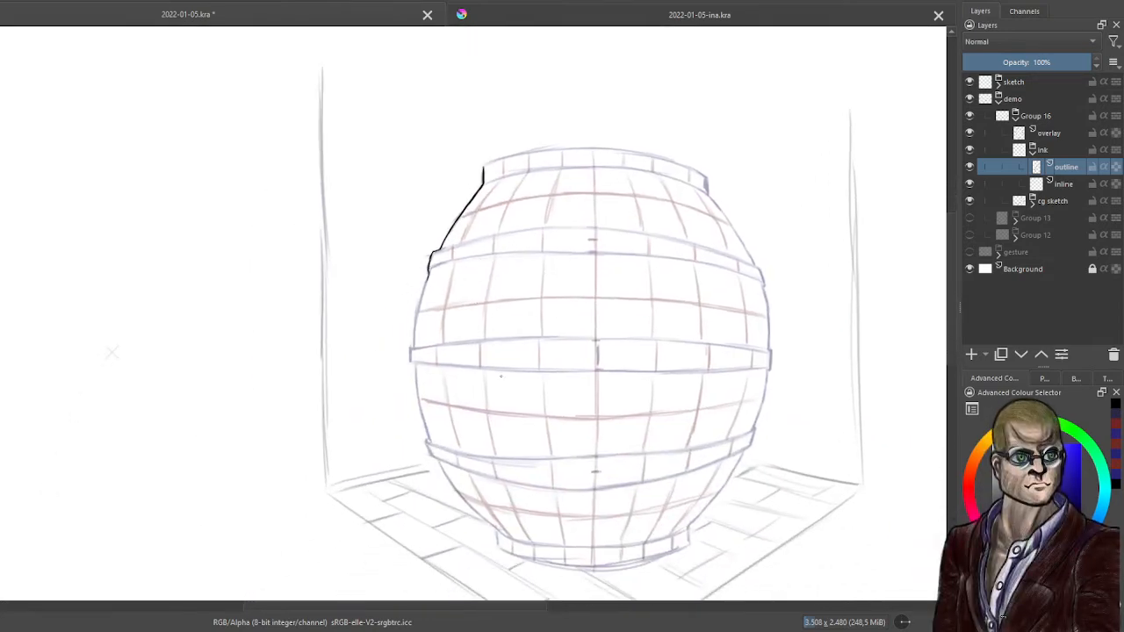
pyautogui.scroll(4, 514, 305)
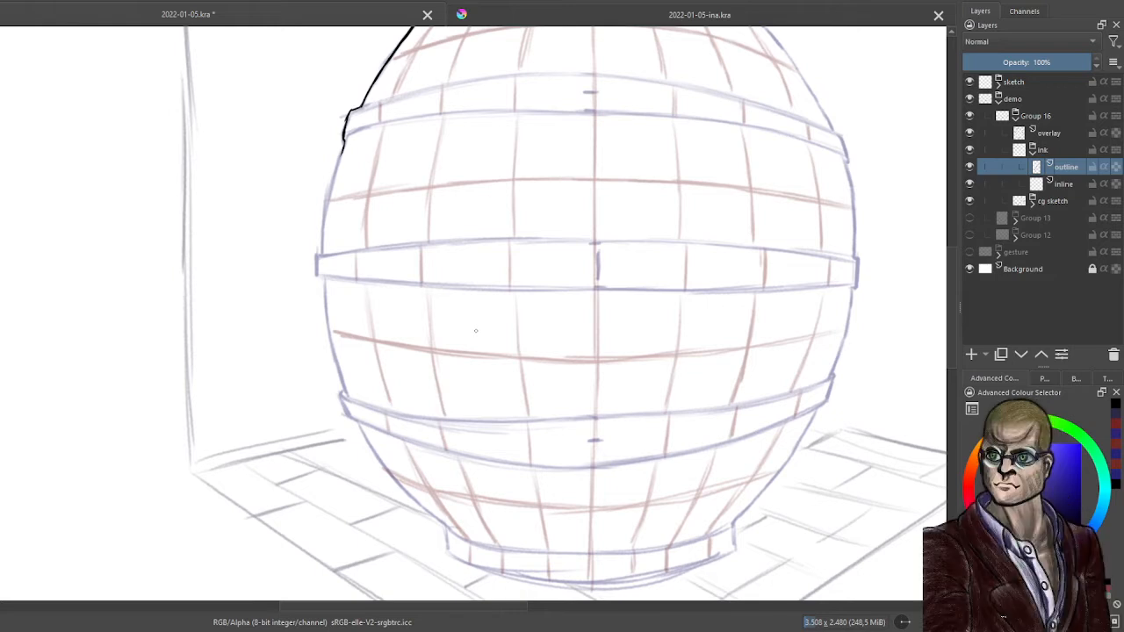
pyautogui.moveTo(344, 151); pyautogui.dragTo(320, 266)
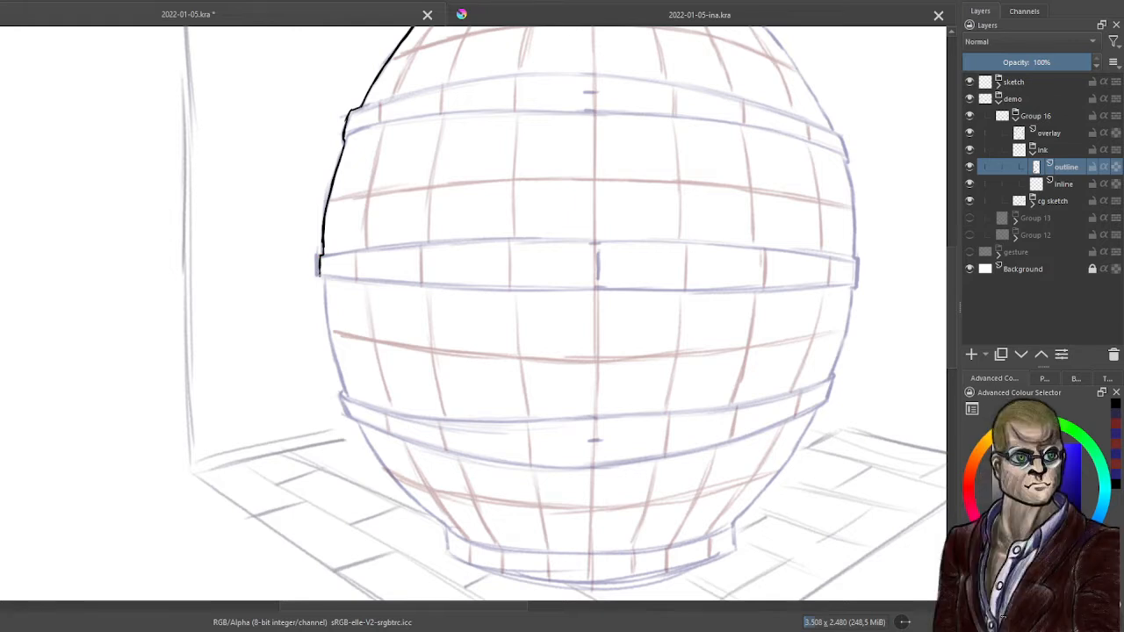
pyautogui.moveTo(321, 277); pyautogui.dragTo(343, 386)
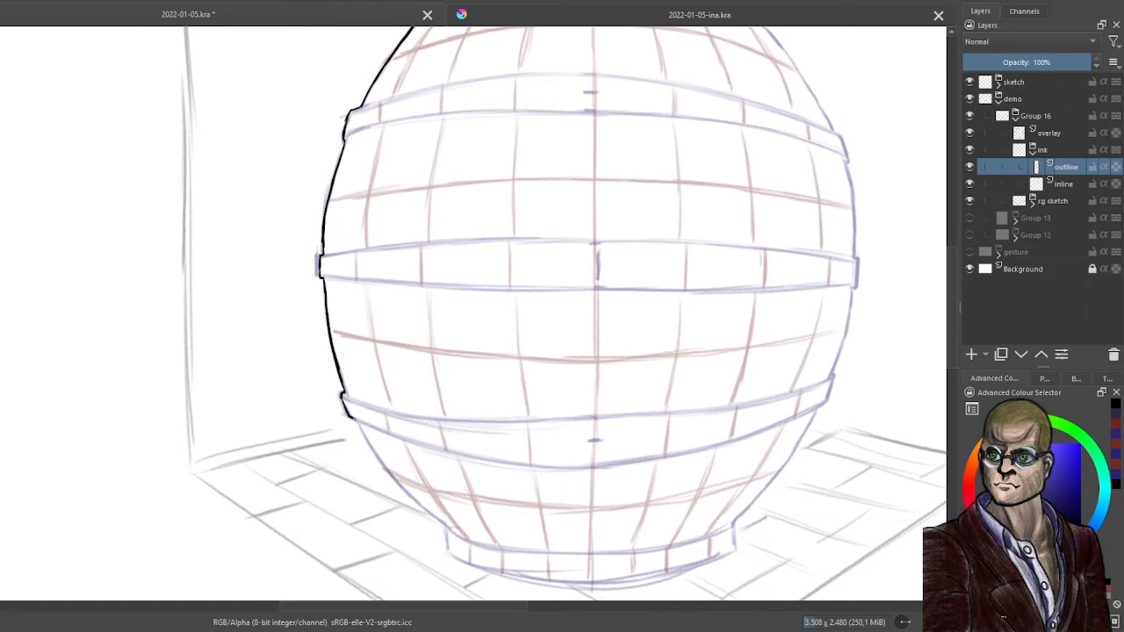
pyautogui.moveTo(353, 416); pyautogui.dragTo(411, 500)
pyautogui.scroll(-3, 532, 211)
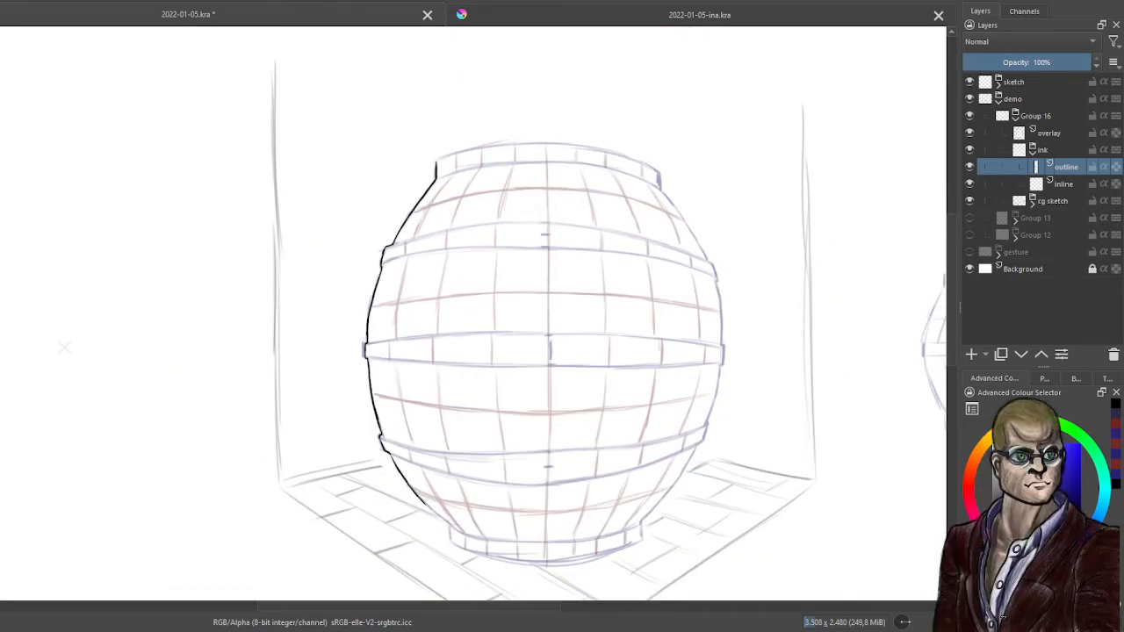
# Delete the outline layer and replace it with a new empty paint layer named "outline" above inline
pyautogui.click(1115, 356)
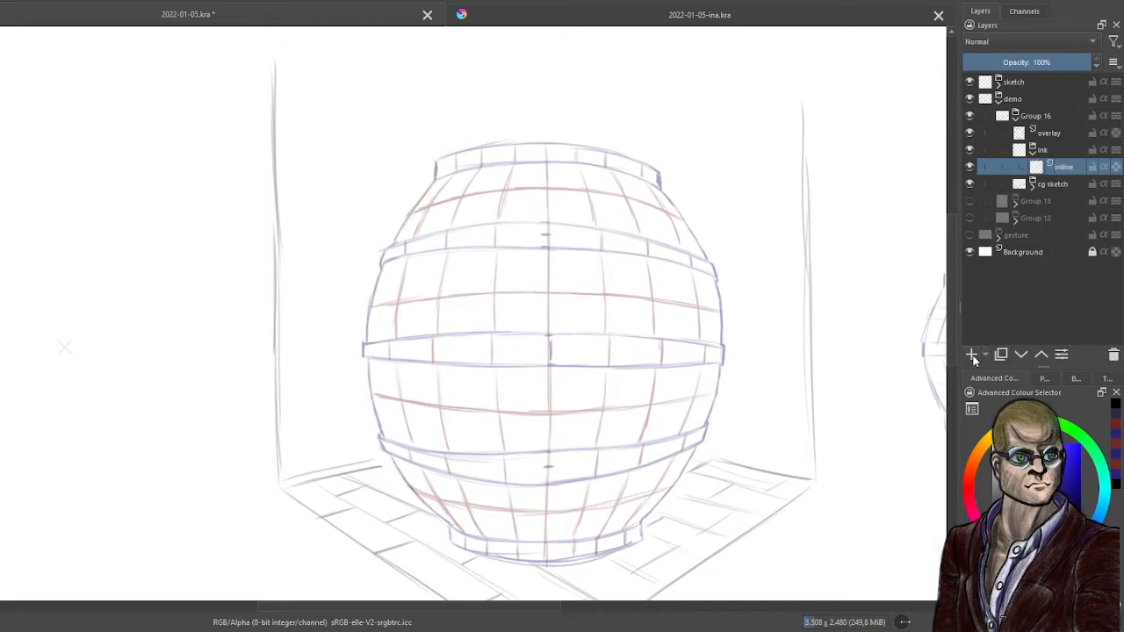
pyautogui.click(972, 354)
pyautogui.doubleClick(1077, 166)
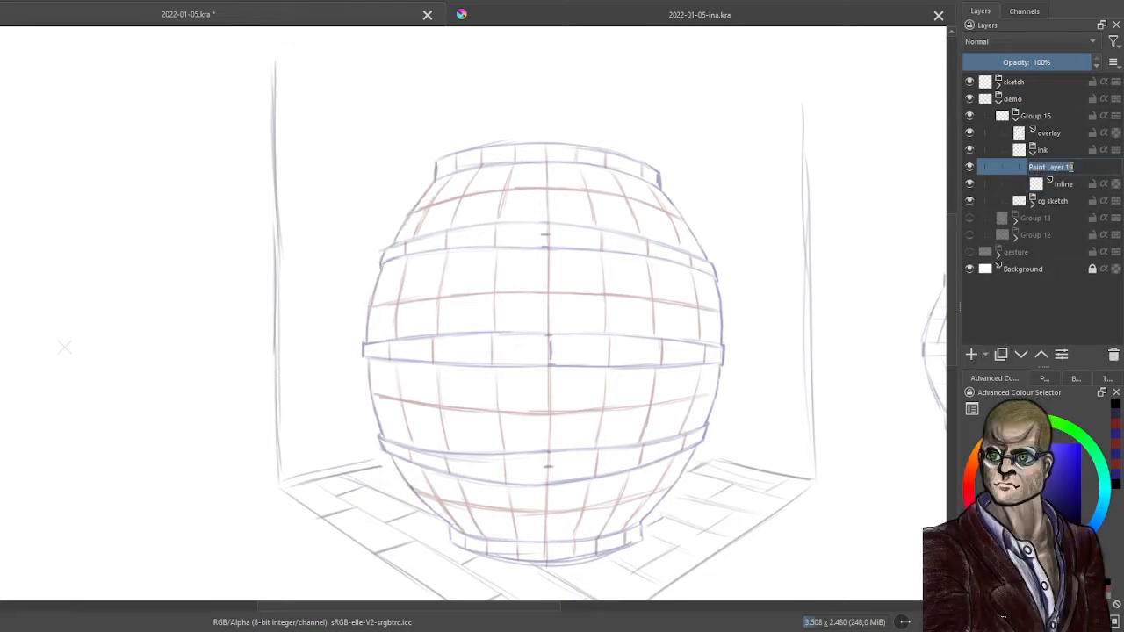
pyautogui.write('outline')
pyautogui.press('Return')
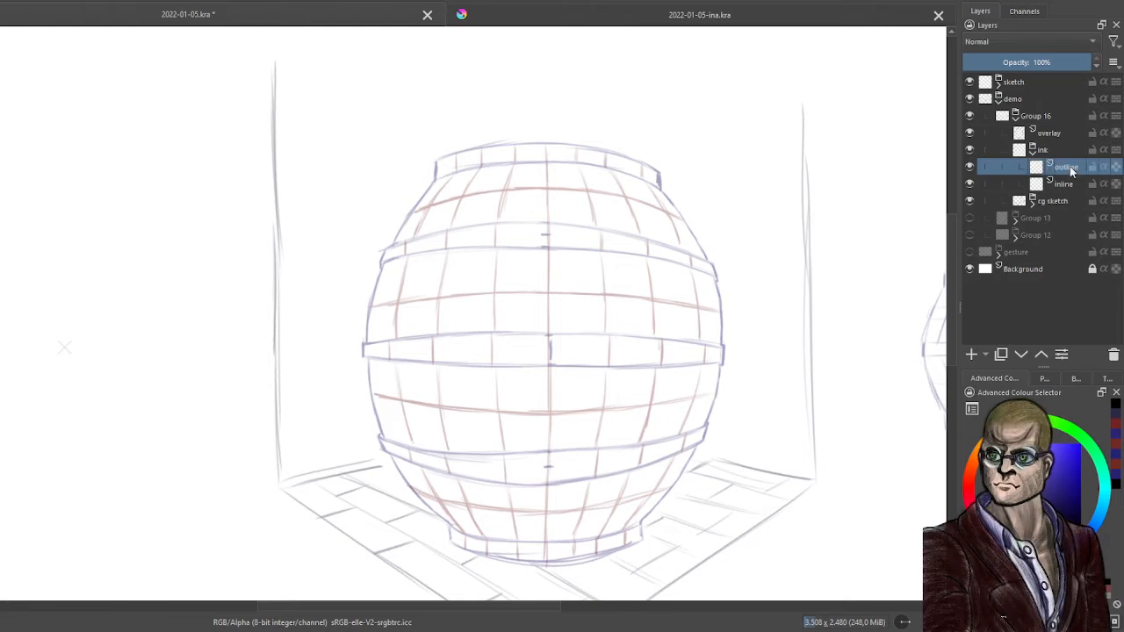
# Switch to a different inking brush preset, try it on the top rim's left edge, and undo the stroke
pyautogui.click(1051, 376)
pyautogui.click(1074, 379)
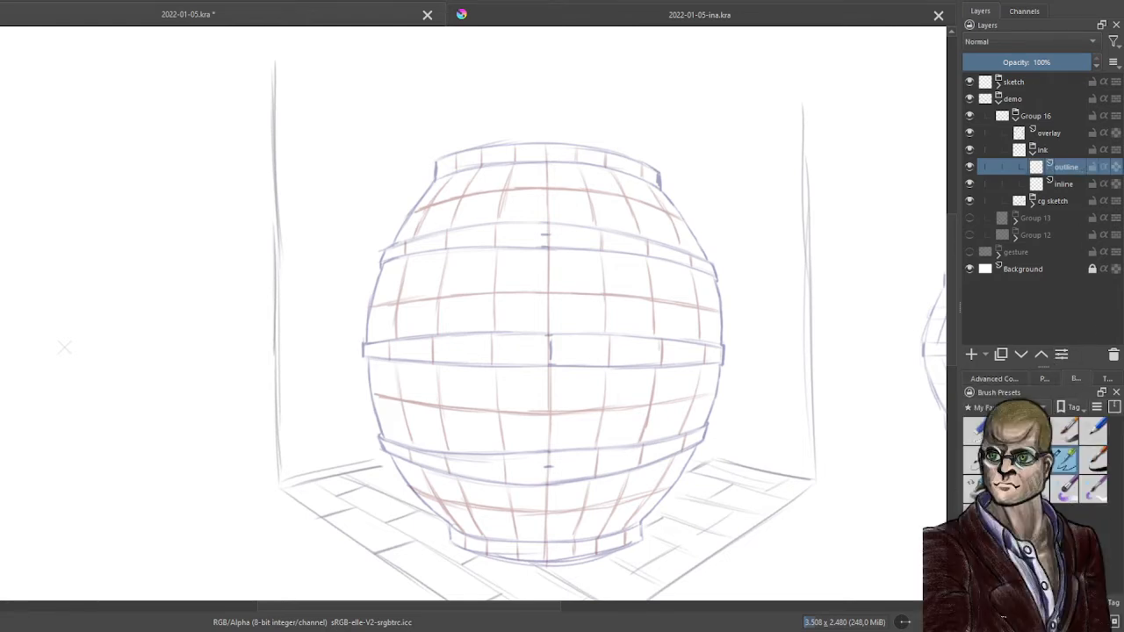
pyautogui.click(977, 459)
pyautogui.moveTo(658, 261); pyautogui.dragTo(705, 369)
pyautogui.scroll(3, 548, 308)
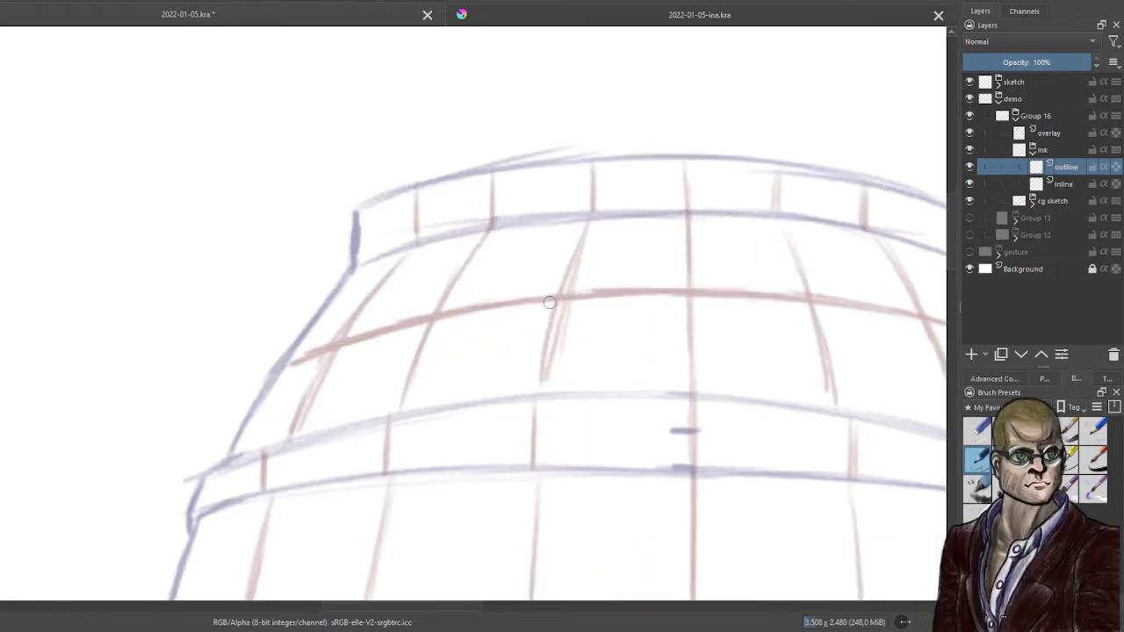
pyautogui.moveTo(356, 209); pyautogui.dragTo(354, 267)
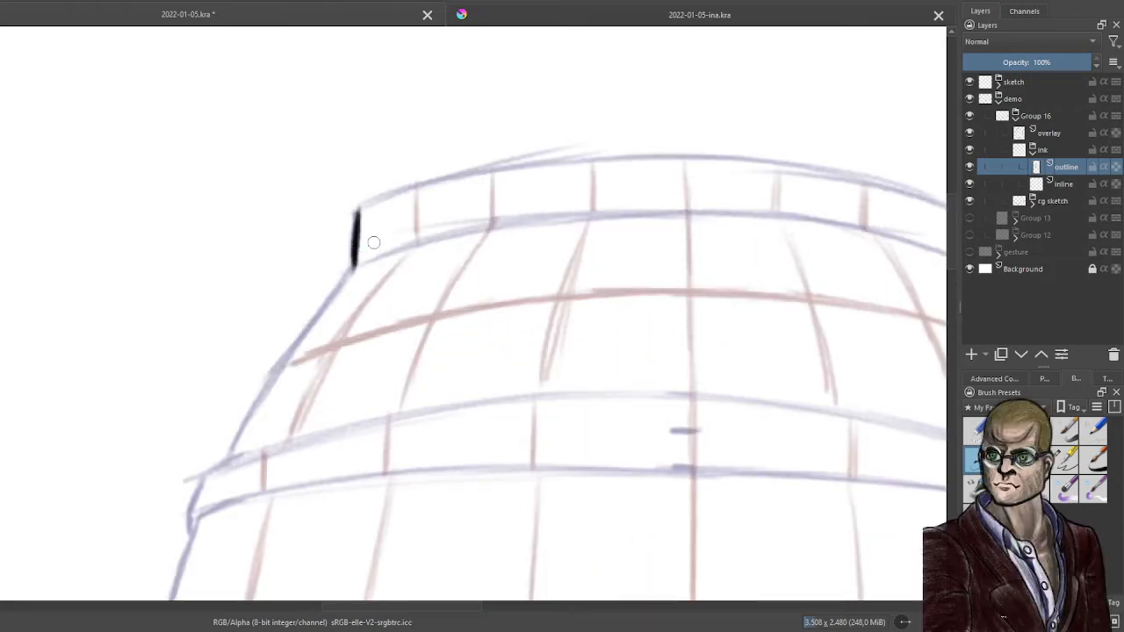
pyautogui.hotkey('ctrl', 'z')
pyautogui.hotkey('ctrl', 'z')
pyautogui.hotkey('ctrl', 'z')
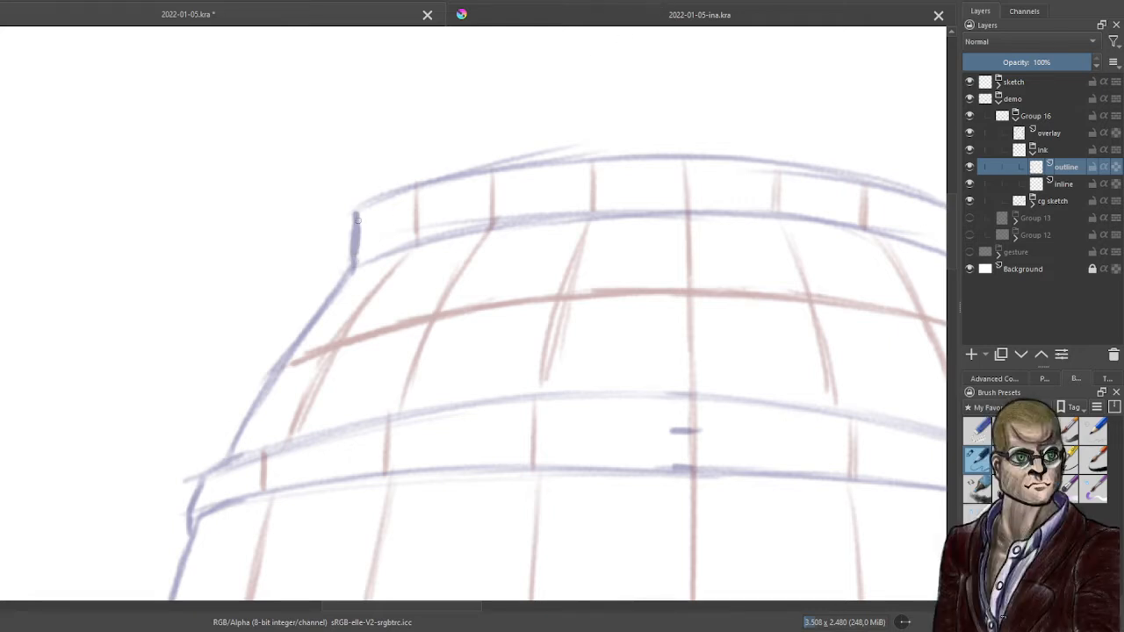
# Ink the barrel's left contour from the top rim past the upper and middle hoops, following each hoop's protruding edge
pyautogui.moveTo(357, 210)
pyautogui.mouseDown()
pyautogui.moveTo(343, 280)
pyautogui.moveTo(347, 269)
pyautogui.moveTo(191, 528)
pyautogui.mouseUp()
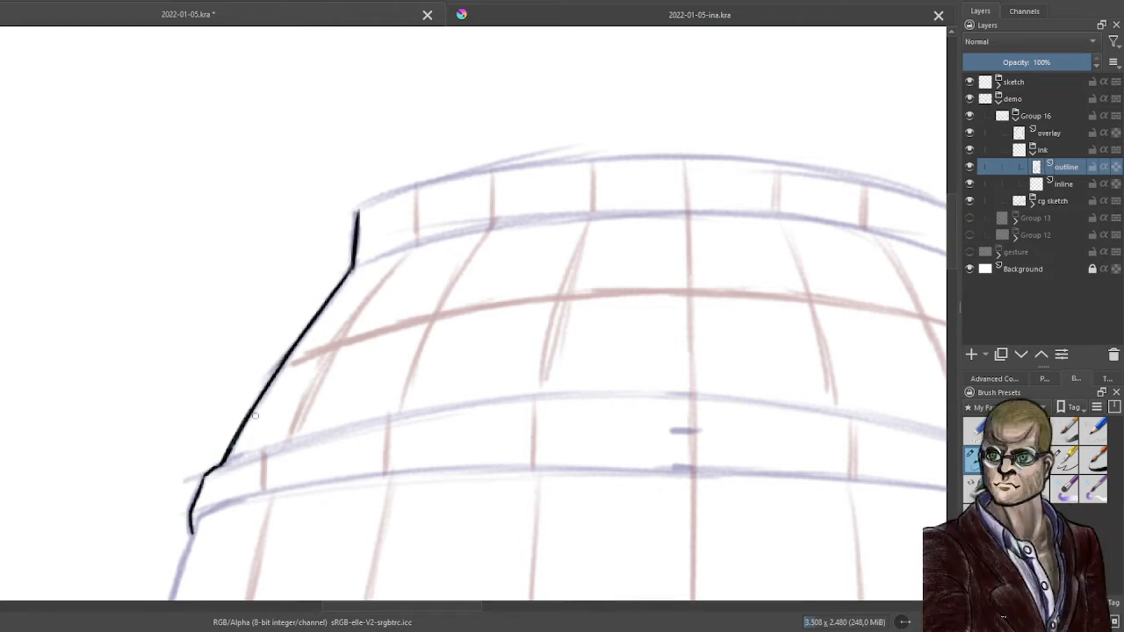
pyautogui.moveTo(333, 456); pyautogui.dragTo(490, 249)
pyautogui.scroll(-2, 447, 392)
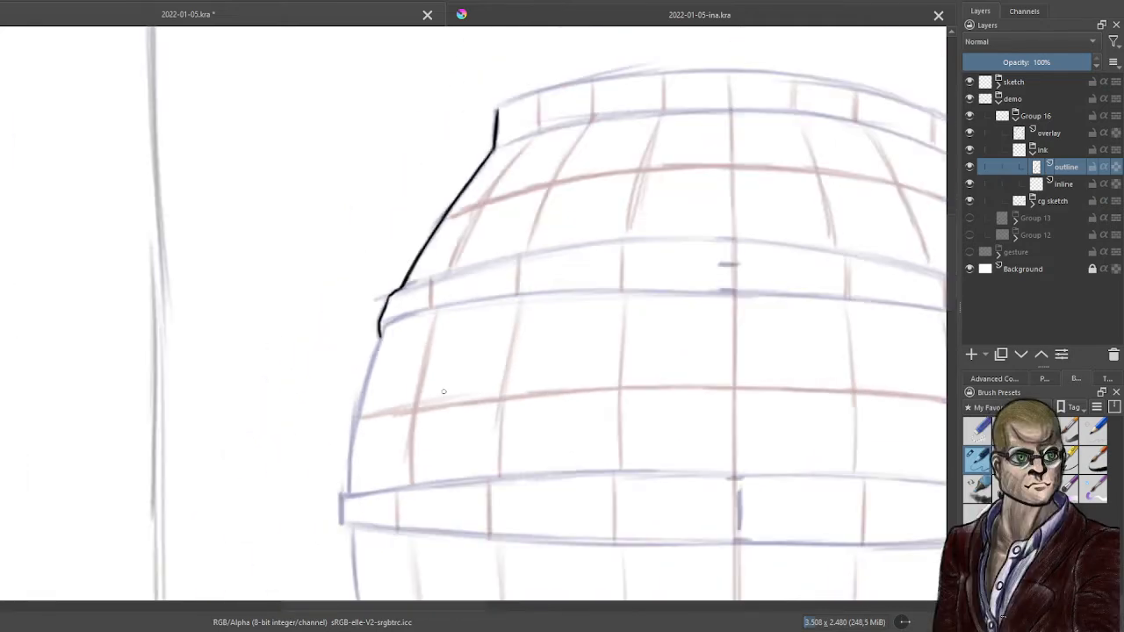
pyautogui.moveTo(453, 425); pyautogui.dragTo(478, 319)
pyautogui.scroll(1, 487, 316)
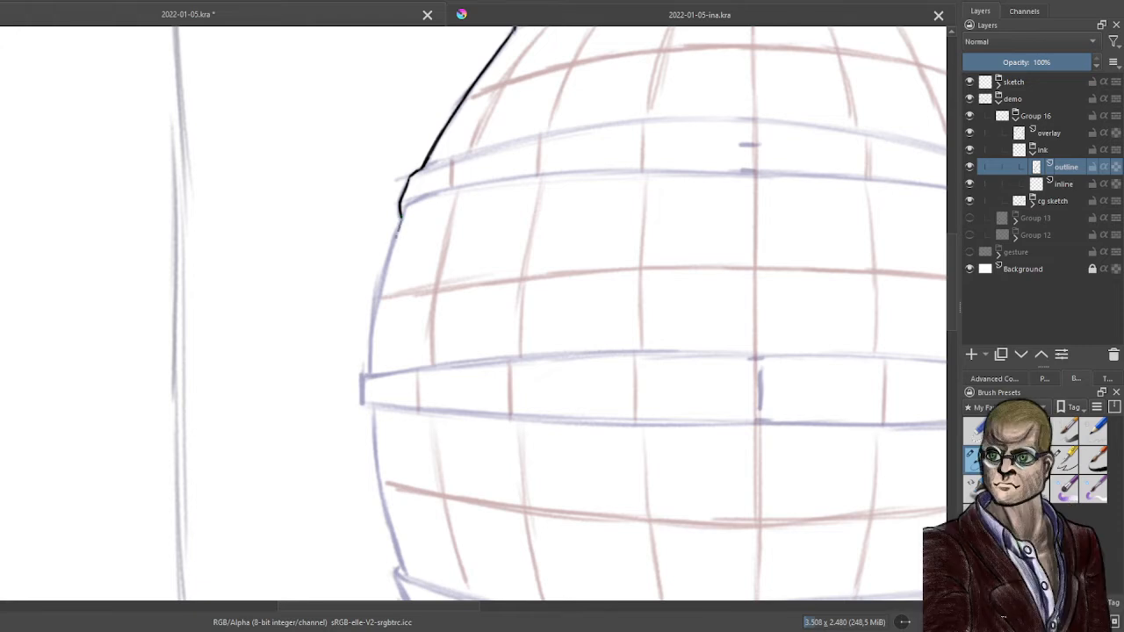
pyautogui.moveTo(399, 225)
pyautogui.mouseDown()
pyautogui.moveTo(365, 376)
pyautogui.moveTo(389, 545)
pyautogui.mouseUp()
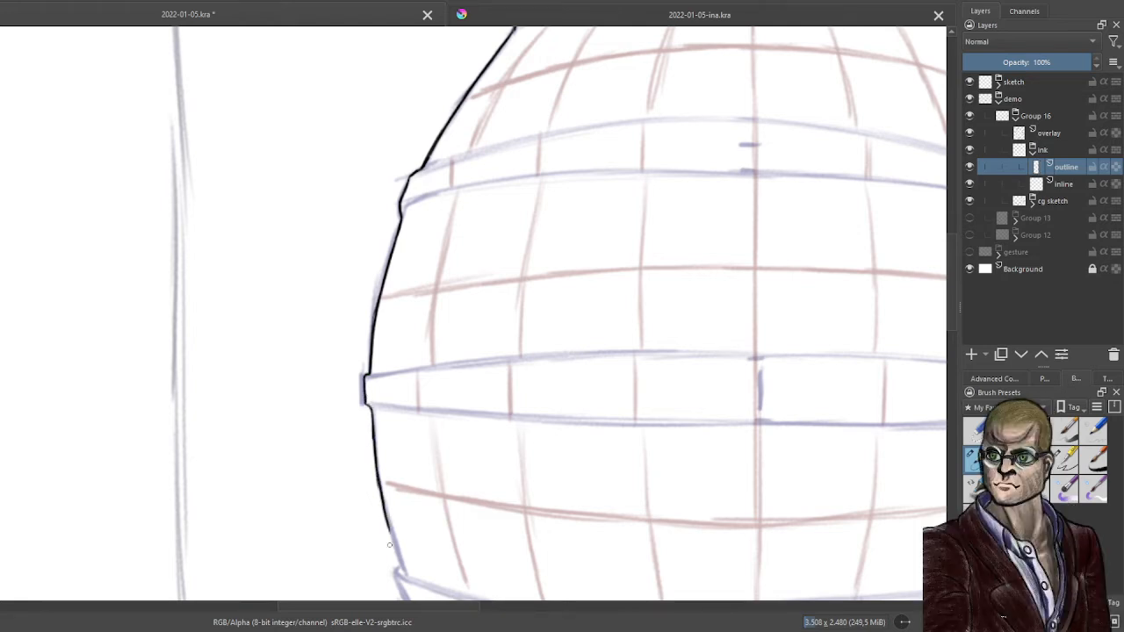
# Continue inking the left contour around the lower hoop and down to the bottom of the barrel's base ring
pyautogui.moveTo(408, 493); pyautogui.dragTo(480, 177)
pyautogui.scroll(2, 480, 176)
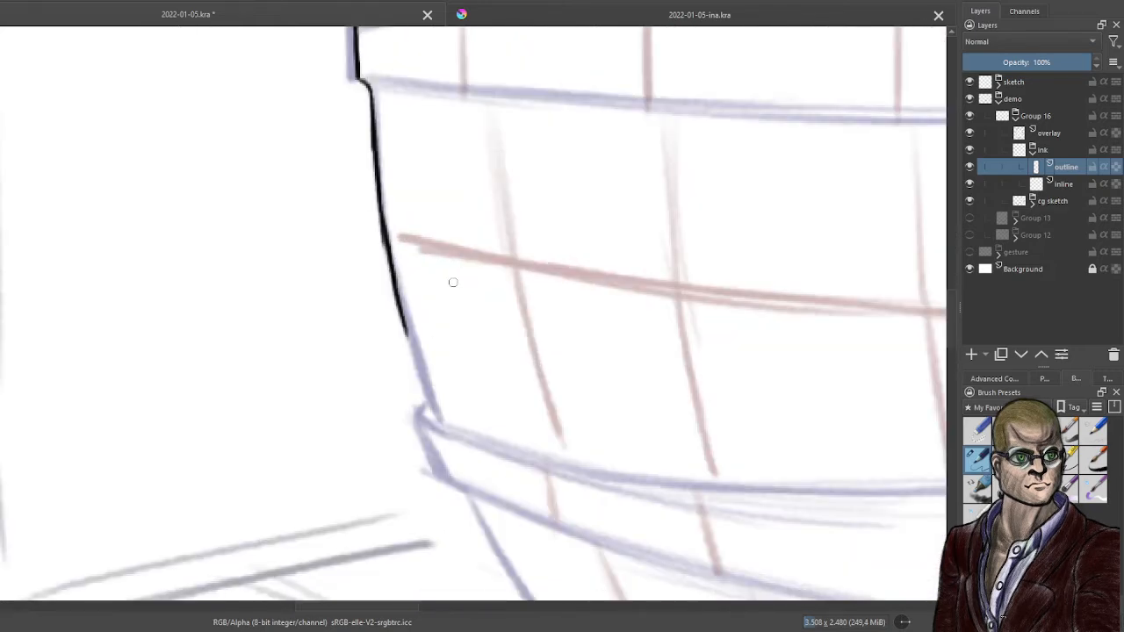
pyautogui.moveTo(401, 339)
pyautogui.mouseDown()
pyautogui.moveTo(431, 408)
pyautogui.moveTo(422, 423)
pyautogui.moveTo(436, 466)
pyautogui.moveTo(468, 494)
pyautogui.moveTo(520, 593)
pyautogui.mouseUp()
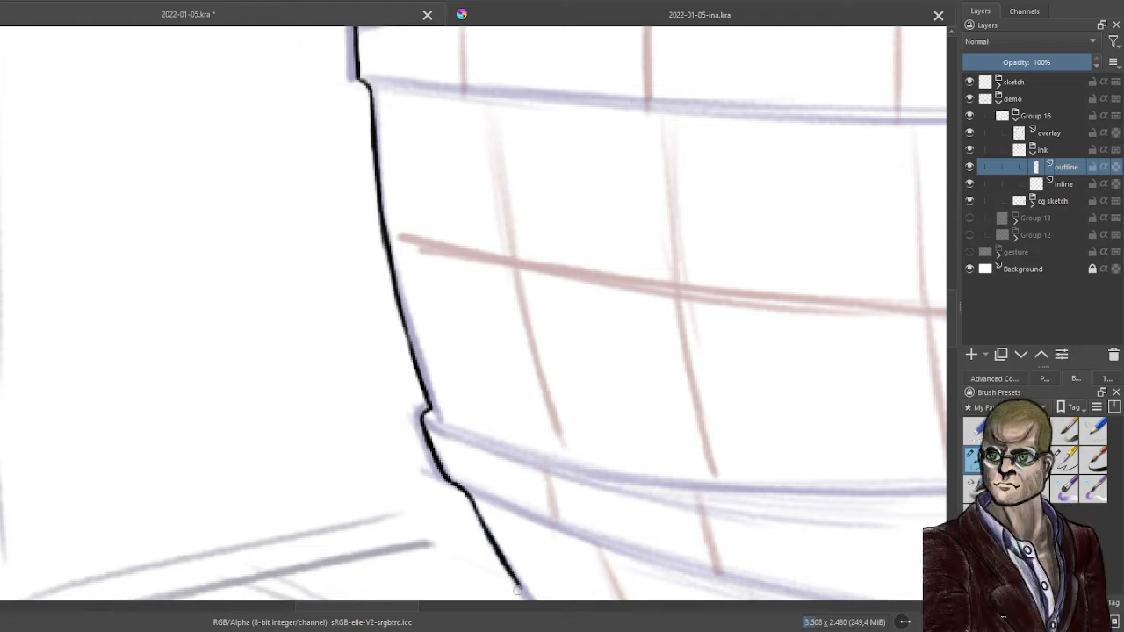
pyautogui.scroll(-5, 518, 590)
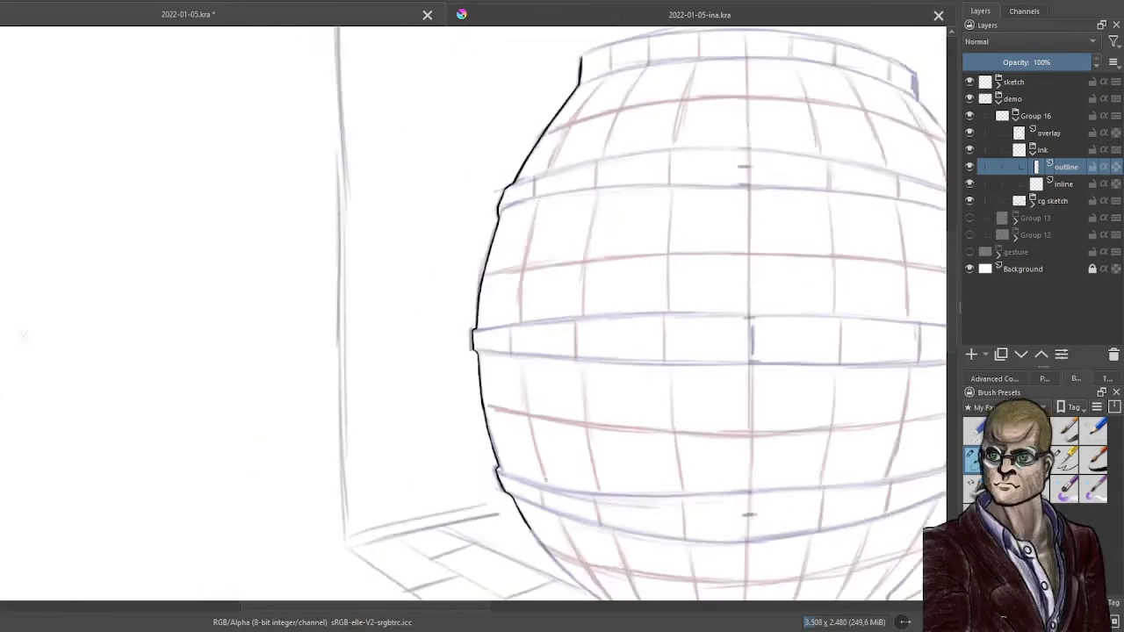
pyautogui.scroll(5, 481, 431)
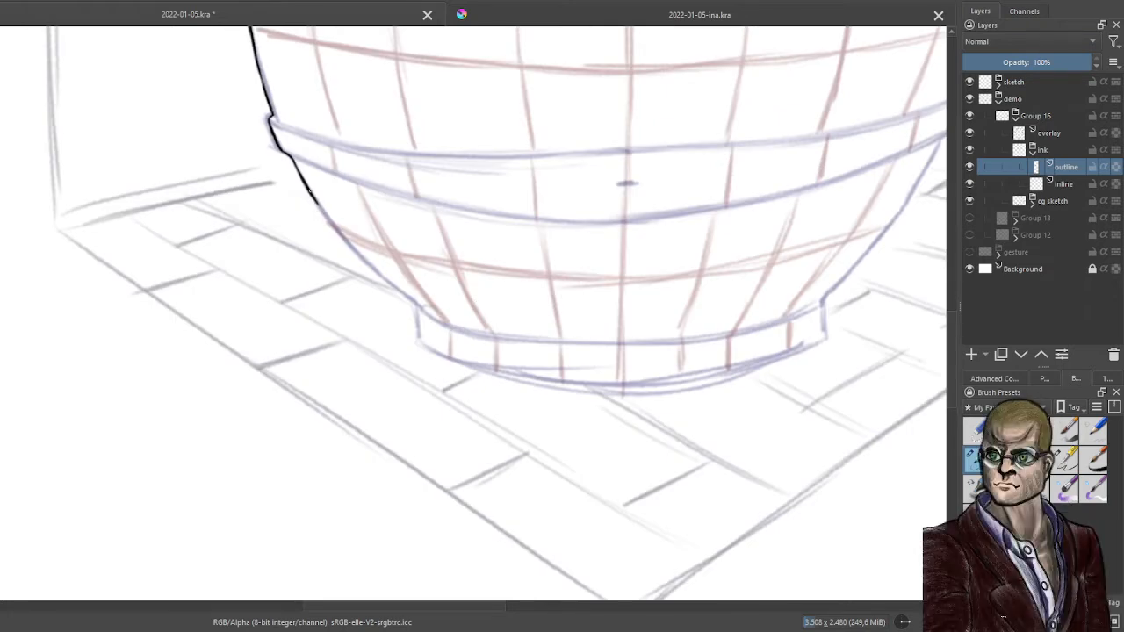
pyautogui.moveTo(315, 220)
pyautogui.mouseDown()
pyautogui.moveTo(405, 293)
pyautogui.moveTo(390, 303)
pyautogui.moveTo(414, 303)
pyautogui.moveTo(422, 345)
pyautogui.mouseUp()
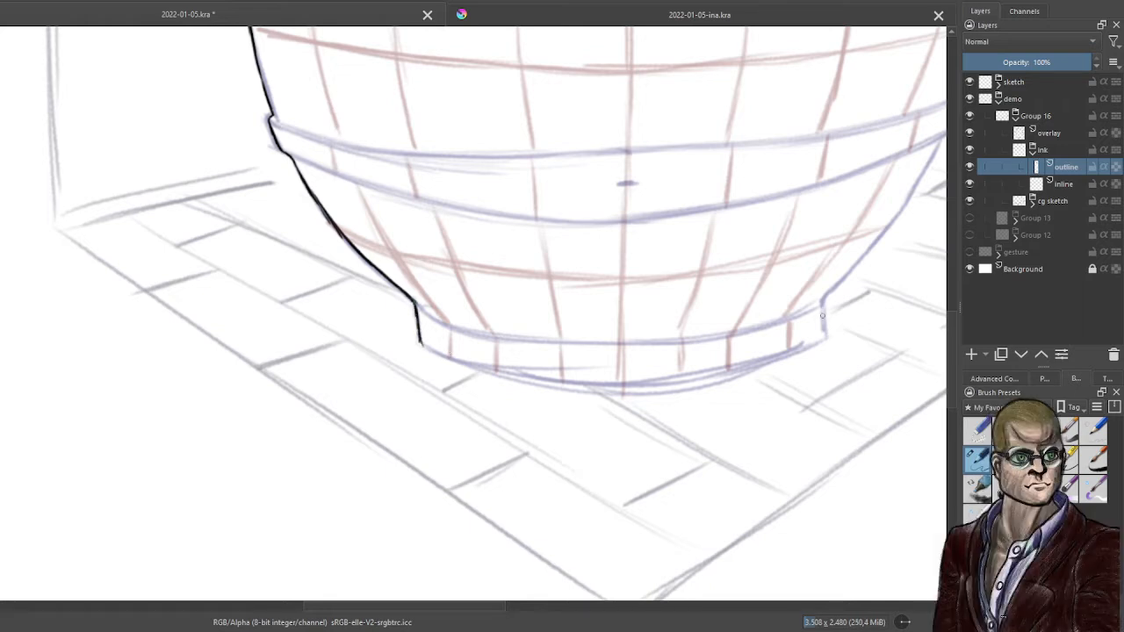
# Ink the base ring's right edge and the curved bottom edge of the barrel across to the left contour
pyautogui.moveTo(824, 300); pyautogui.dragTo(824, 336)
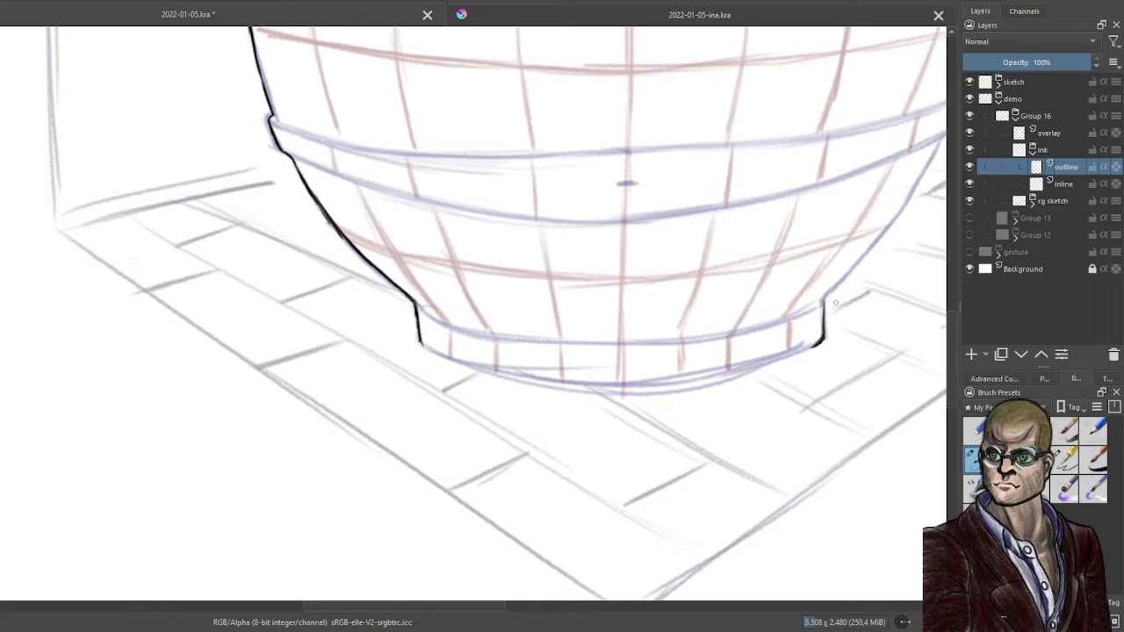
pyautogui.rightClick(555, 226)
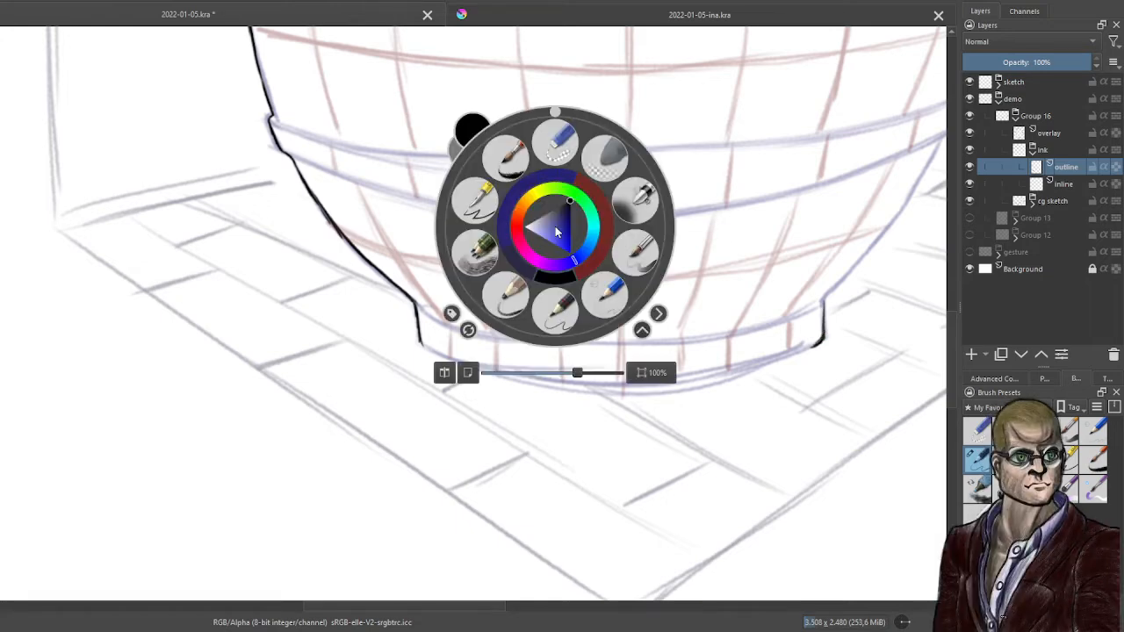
pyautogui.moveTo(555, 117); pyautogui.dragTo(657, 279)
pyautogui.click(471, 416)
pyautogui.moveTo(471, 416); pyautogui.dragTo(600, 243)
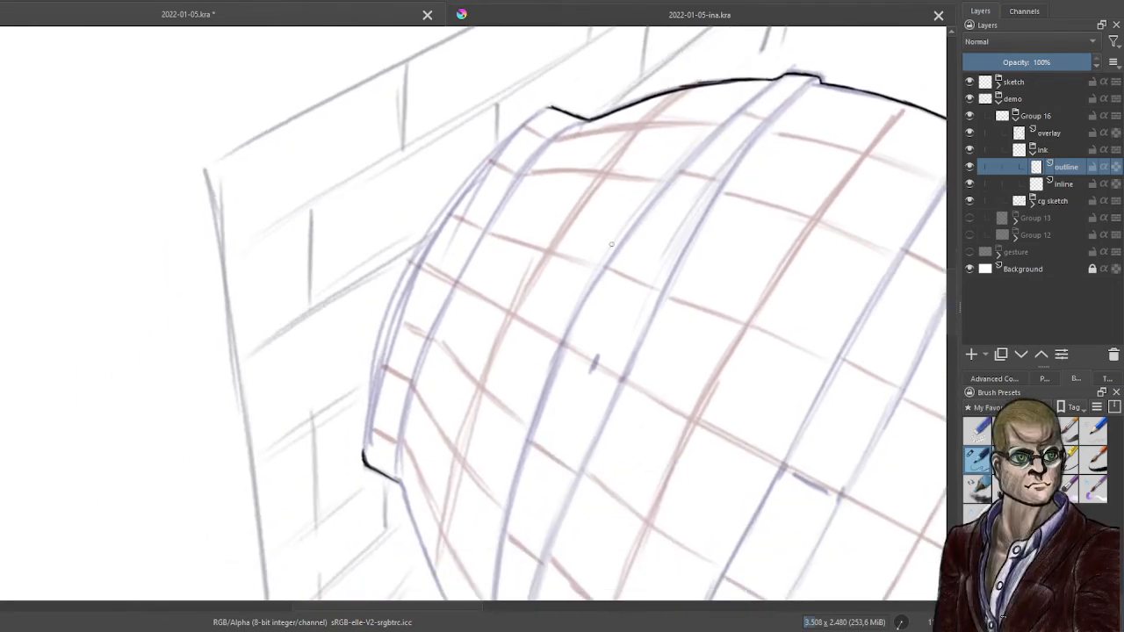
pyautogui.scroll(1, 542, 188)
pyautogui.moveTo(567, 164); pyautogui.dragTo(570, 185)
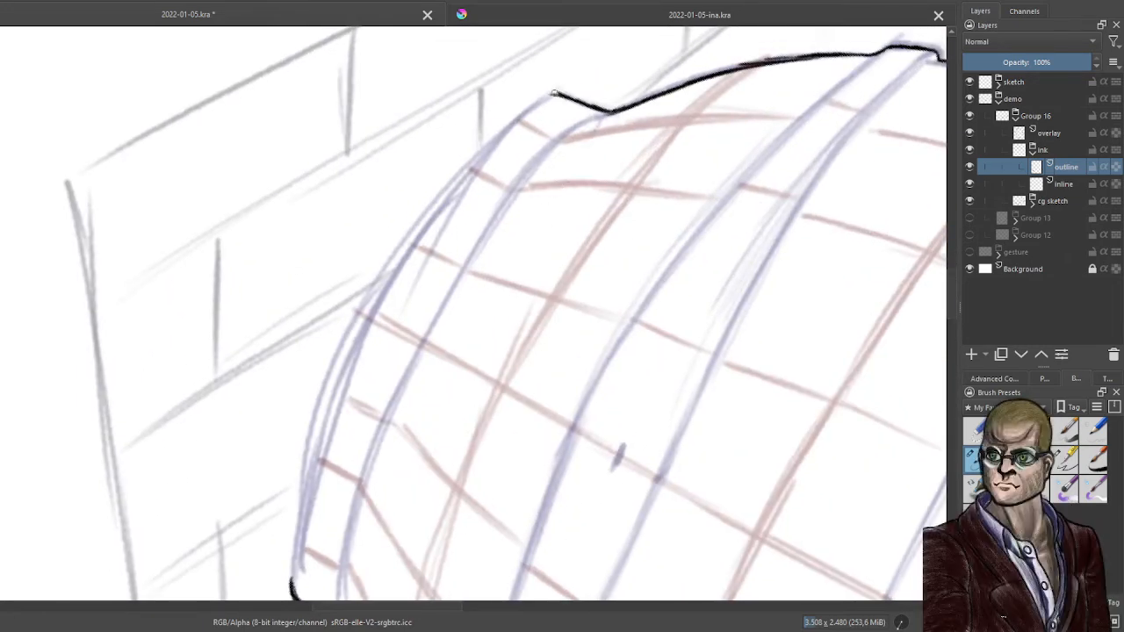
pyautogui.moveTo(554, 93)
pyautogui.mouseDown()
pyautogui.moveTo(445, 182)
pyautogui.moveTo(499, 132)
pyautogui.moveTo(396, 251)
pyautogui.moveTo(427, 205)
pyautogui.moveTo(337, 360)
pyautogui.moveTo(351, 321)
pyautogui.moveTo(301, 489)
pyautogui.moveTo(313, 423)
pyautogui.moveTo(289, 585)
pyautogui.mouseUp()
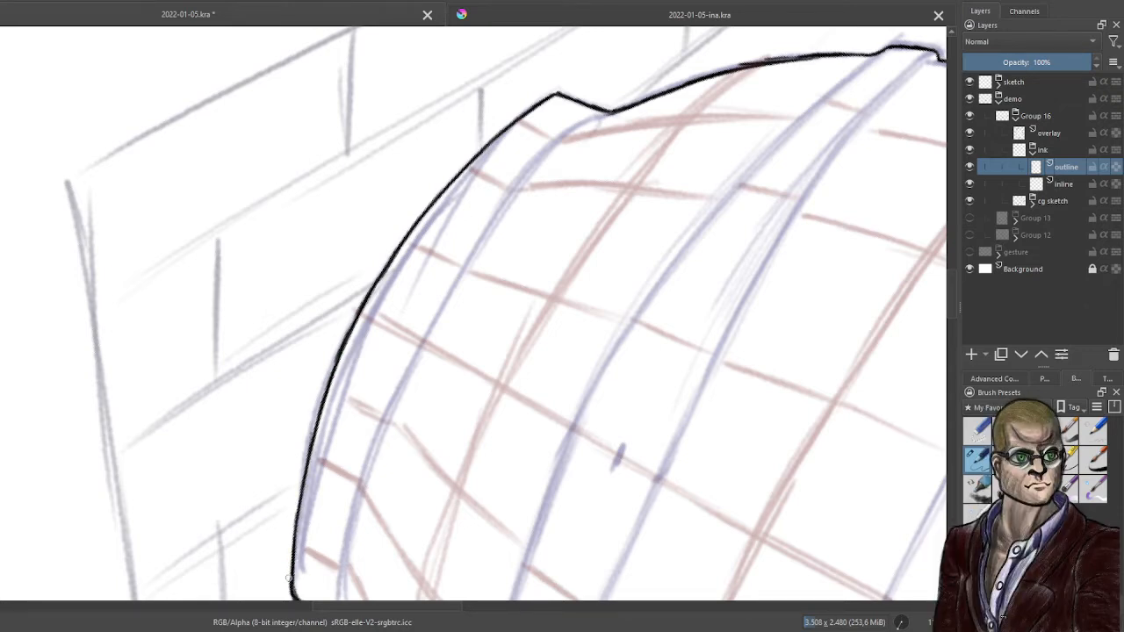
# Ink the barrel's right contour from the base ring up past the lower hoop to the middle hoop, following the protruding hoop edges
pyautogui.moveTo(425, 518); pyautogui.dragTo(539, 173)
pyautogui.rightClick(539, 224)
pyautogui.click(541, 111)
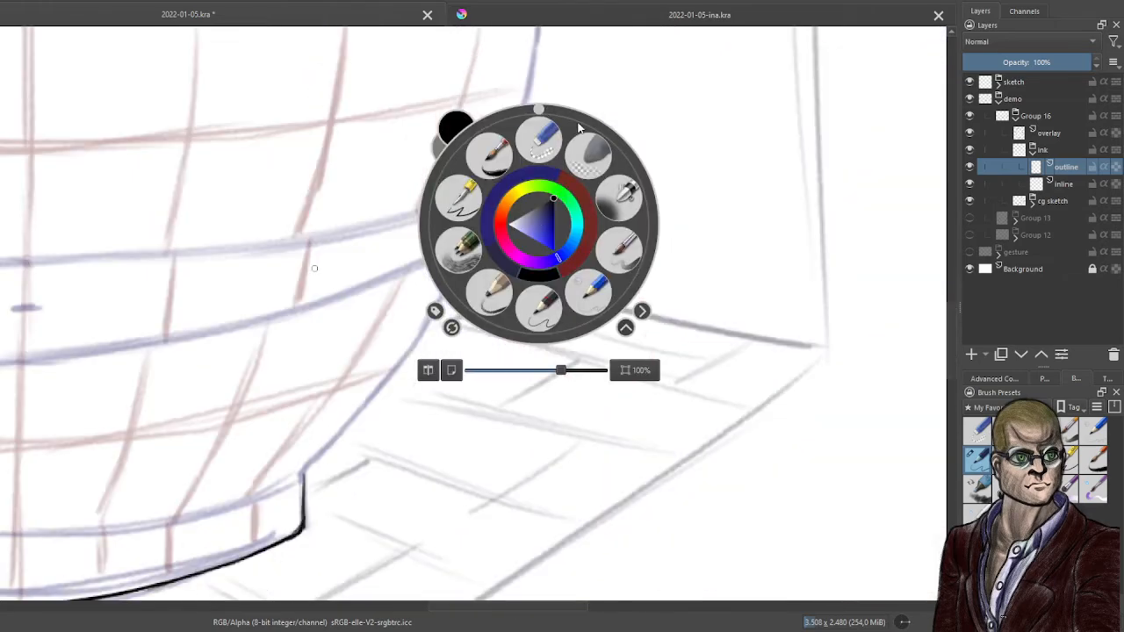
pyautogui.moveTo(545, 122); pyautogui.dragTo(519, 425)
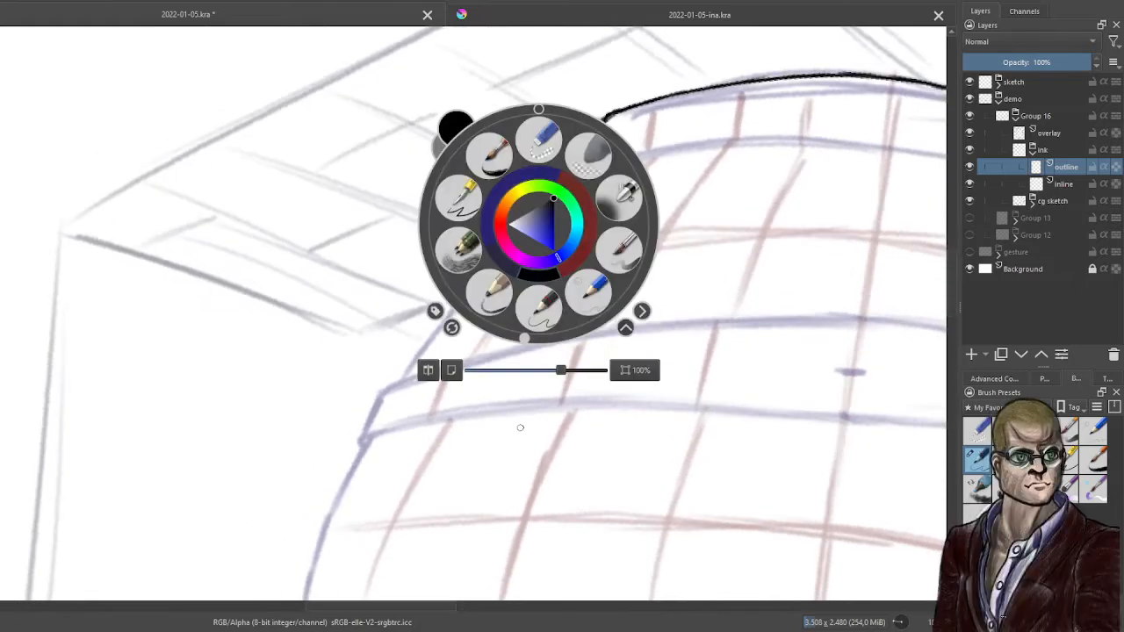
pyautogui.click(519, 425)
pyautogui.moveTo(594, 449); pyautogui.dragTo(555, 361)
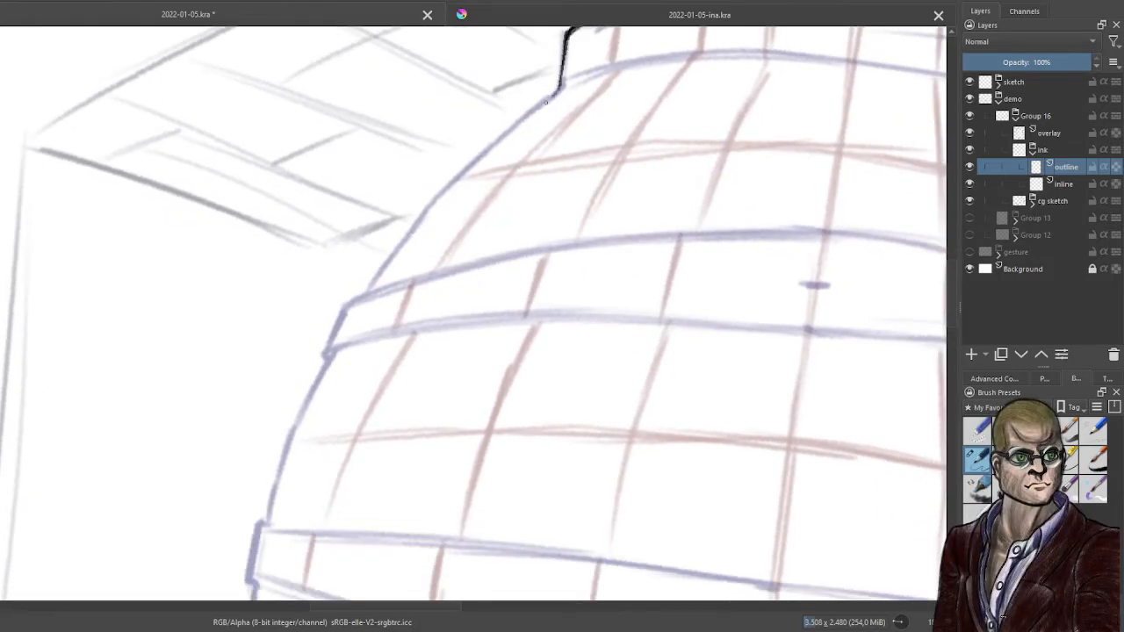
pyautogui.moveTo(544, 101)
pyautogui.mouseDown()
pyautogui.moveTo(511, 118)
pyautogui.moveTo(553, 93)
pyautogui.moveTo(447, 184)
pyautogui.moveTo(380, 267)
pyautogui.moveTo(408, 227)
pyautogui.moveTo(344, 309)
pyautogui.moveTo(295, 422)
pyautogui.mouseUp()
pyautogui.moveTo(329, 356); pyautogui.dragTo(249, 582)
pyautogui.moveTo(260, 534); pyautogui.dragTo(268, 520)
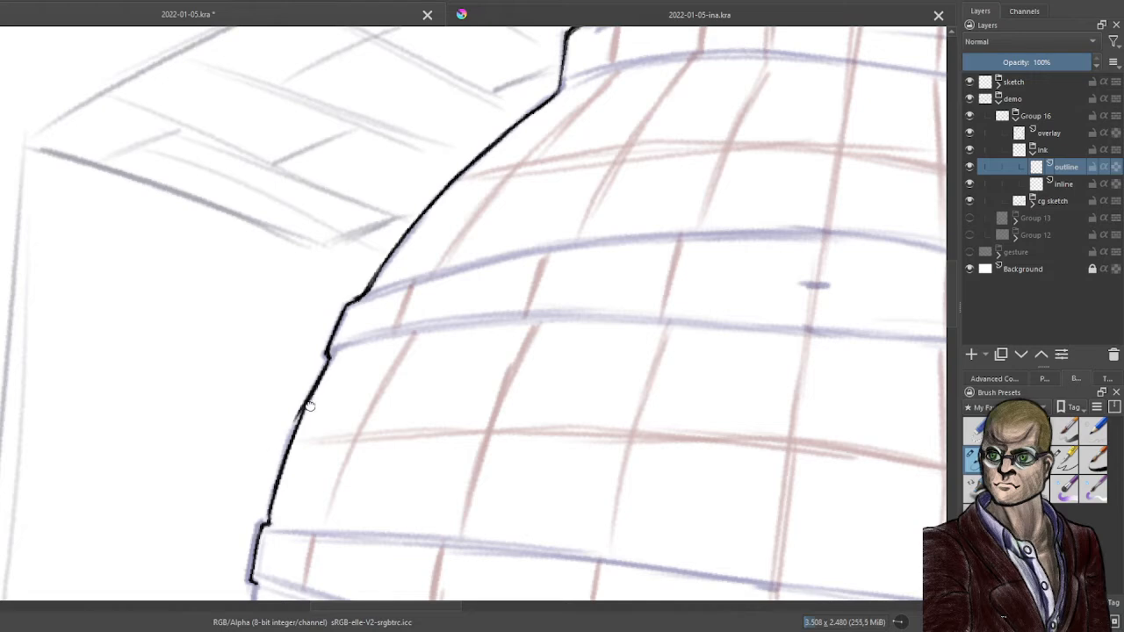
# Continue inking the right contour from the middle hoop up around the upper hoop and onto the staves just above it
pyautogui.moveTo(283, 590); pyautogui.dragTo(461, 238)
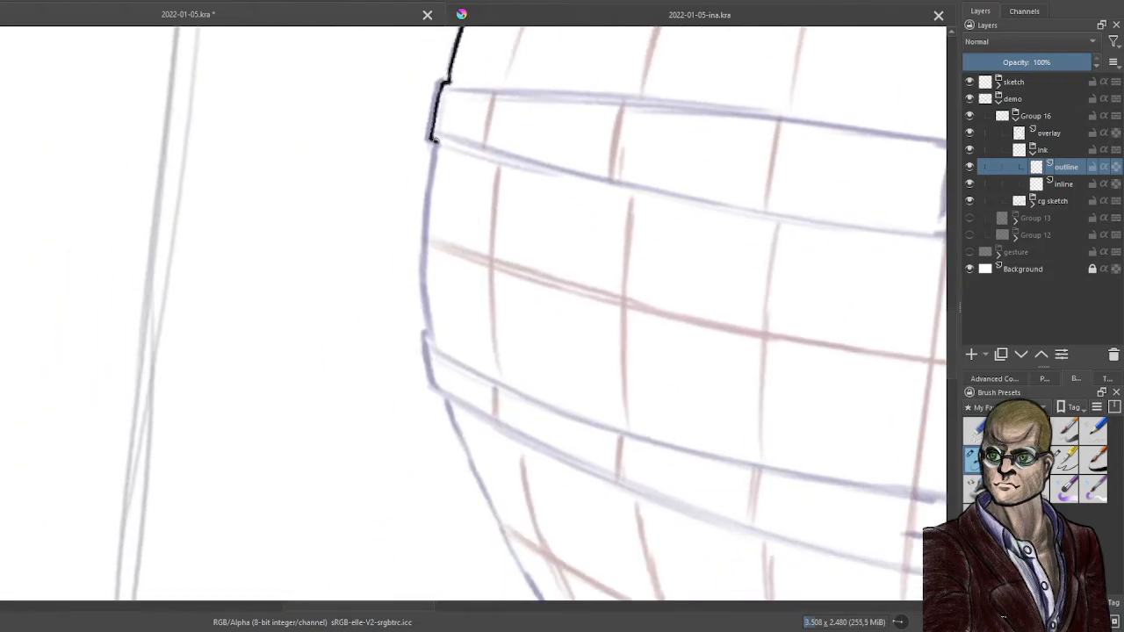
pyautogui.moveTo(436, 143); pyautogui.dragTo(430, 212)
pyautogui.moveTo(434, 164); pyautogui.dragTo(425, 267)
pyautogui.moveTo(430, 185); pyautogui.dragTo(426, 286)
pyautogui.moveTo(427, 230); pyautogui.dragTo(428, 321)
pyautogui.moveTo(426, 270); pyautogui.dragTo(429, 377)
pyautogui.moveTo(425, 339); pyautogui.dragTo(493, 517)
pyautogui.moveTo(464, 455); pyautogui.dragTo(500, 537)
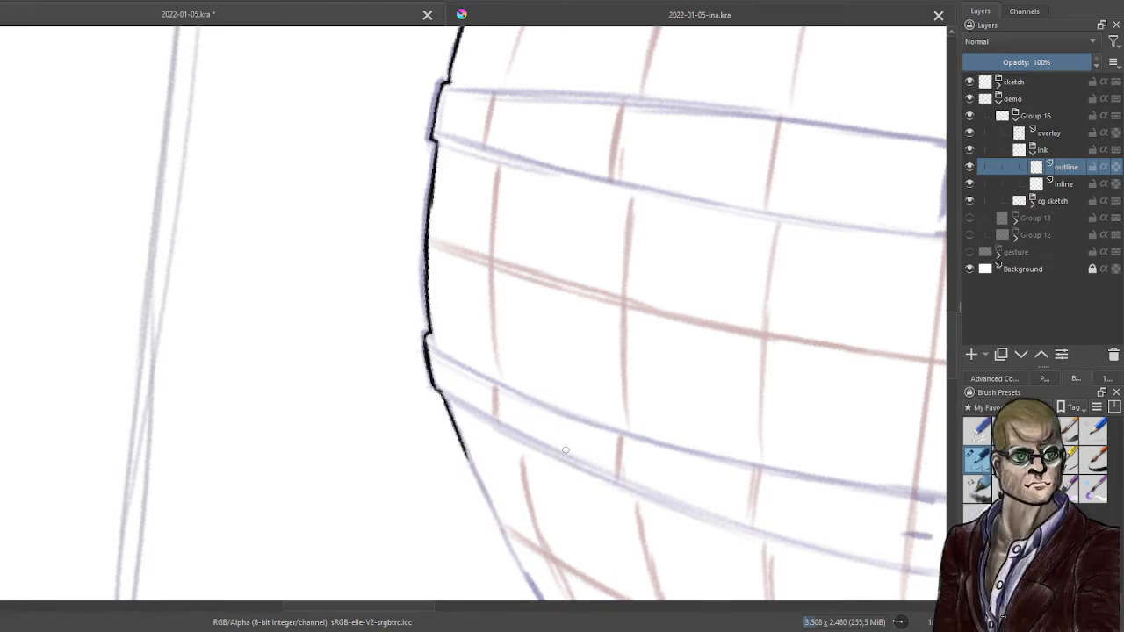
# Ink the rest of the right contour up to the top rim, around the rim's corner, and start the rim's upper curve
pyautogui.scroll(-2, 583, 410)
pyautogui.moveTo(586, 396)
pyautogui.mouseDown()
pyautogui.moveTo(557, 314)
pyautogui.moveTo(495, 206)
pyautogui.mouseUp()
pyautogui.rightClick(516, 238)
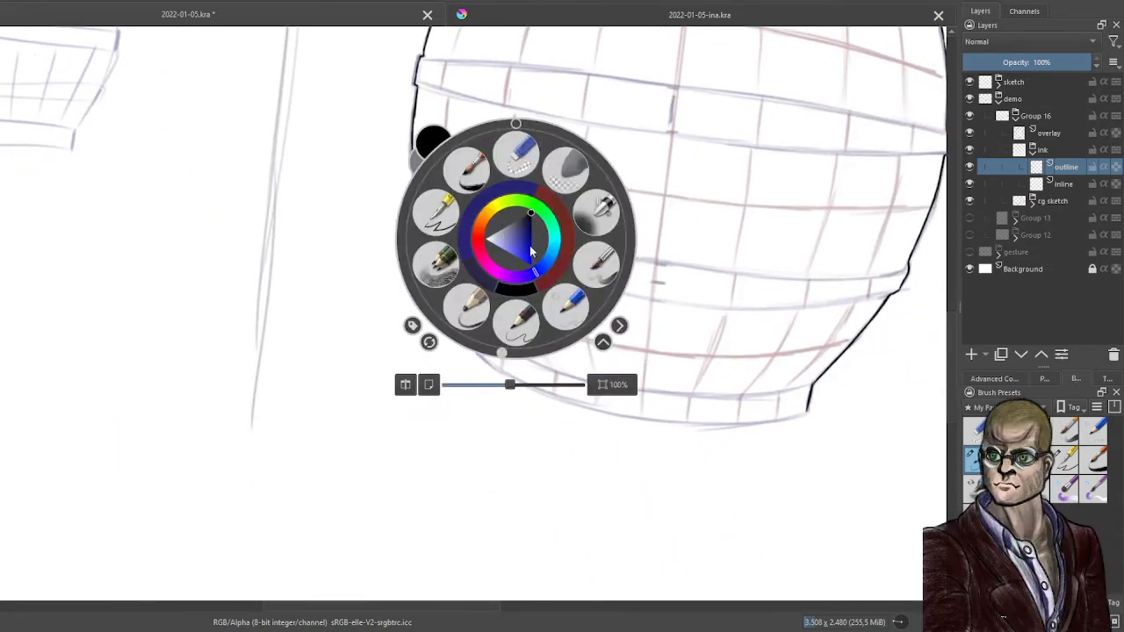
pyautogui.rightClick(501, 355)
pyautogui.moveTo(501, 355); pyautogui.dragTo(435, 318)
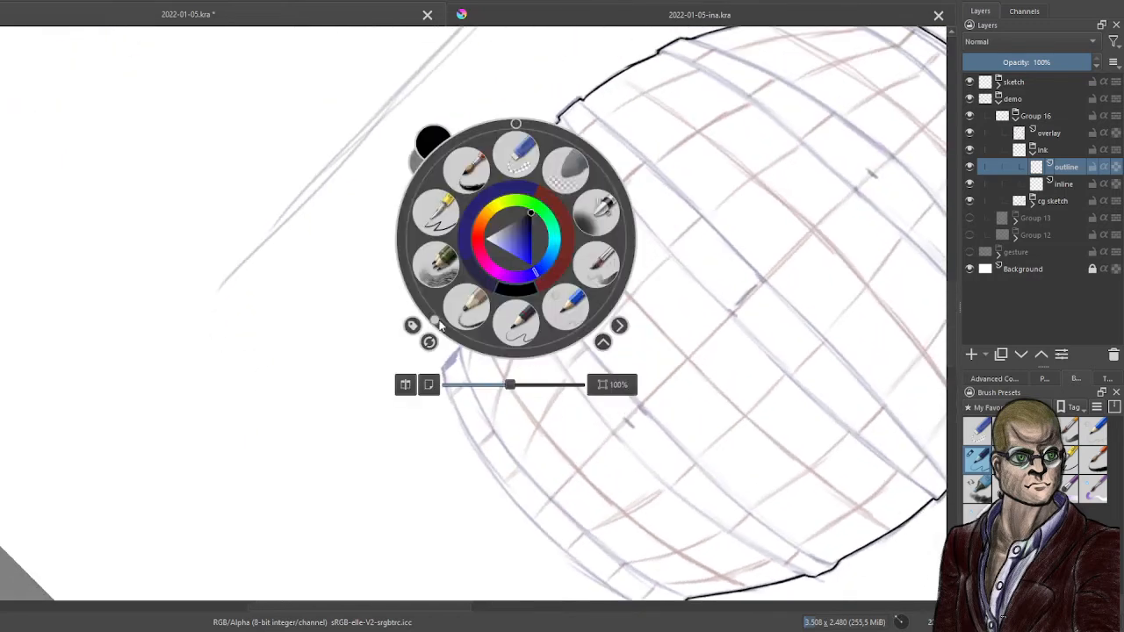
pyautogui.click(541, 538)
pyautogui.scroll(3, 577, 427)
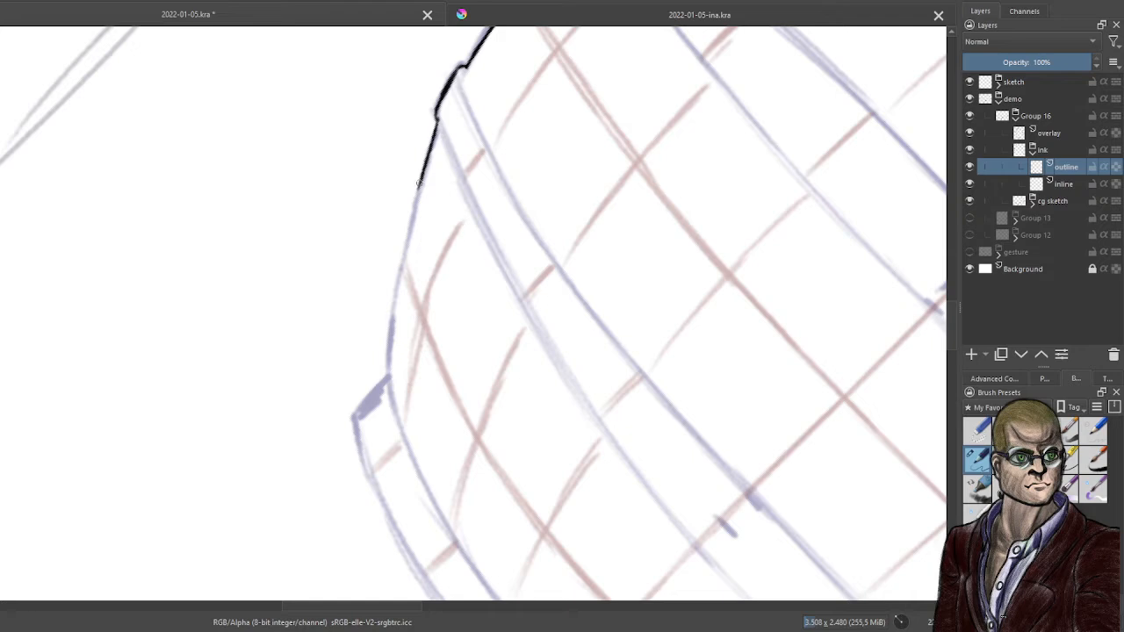
pyautogui.moveTo(418, 183)
pyautogui.mouseDown()
pyautogui.moveTo(387, 377)
pyautogui.moveTo(356, 425)
pyautogui.moveTo(391, 531)
pyautogui.mouseUp()
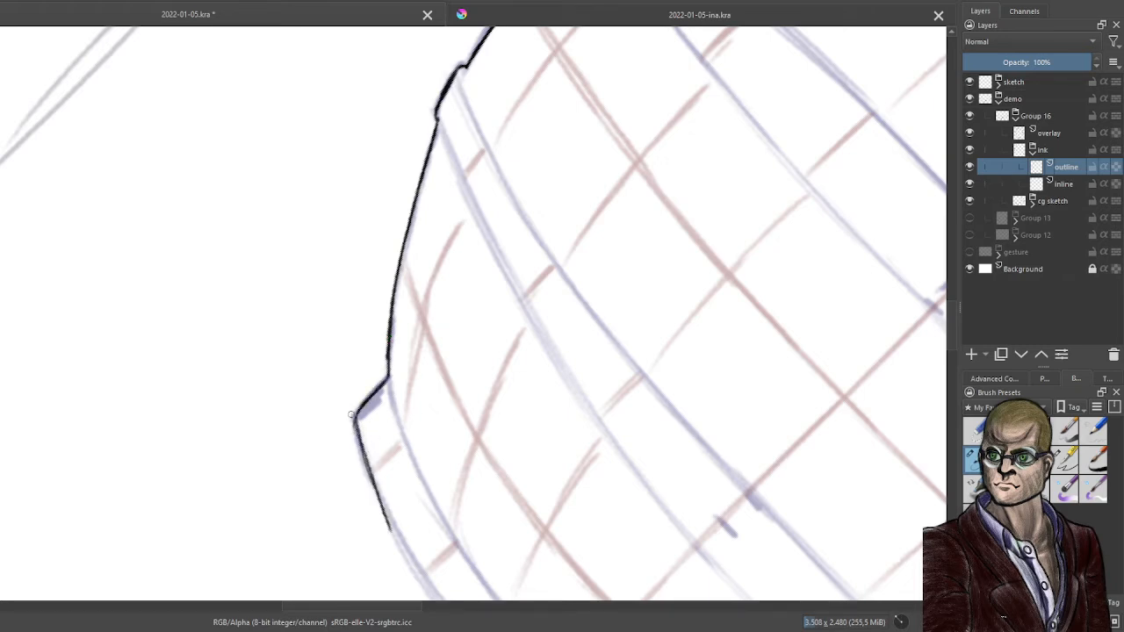
pyautogui.moveTo(350, 414); pyautogui.dragTo(422, 585)
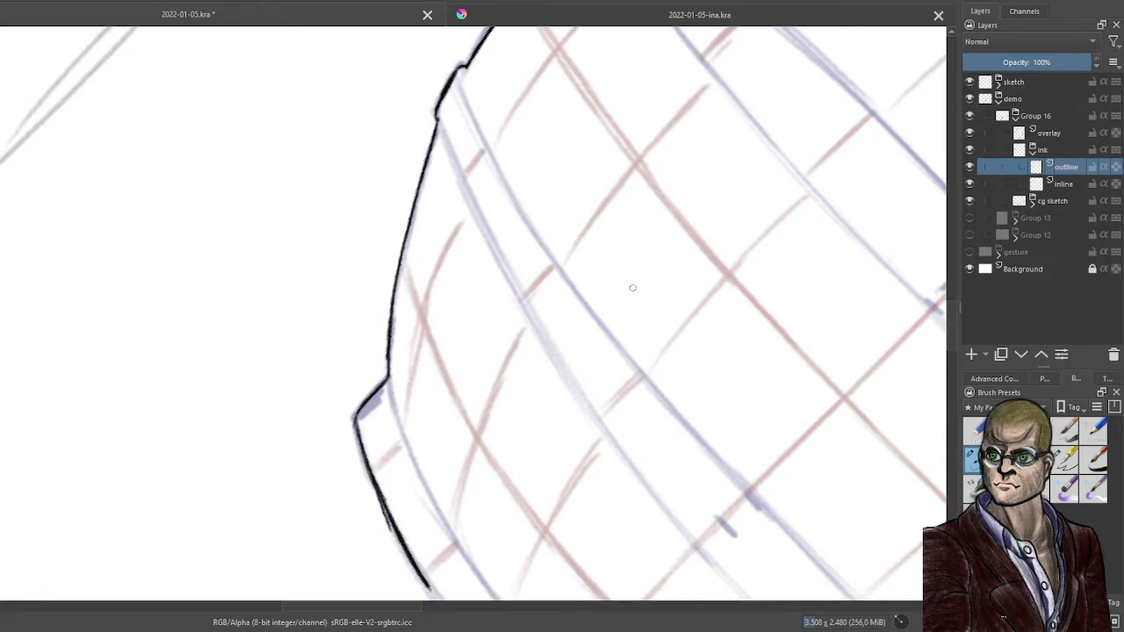
# Ink the remaining upper curve of the top rim over to the left corner to close the barrel outline
pyautogui.scroll(-2, 613, 293)
pyautogui.moveTo(575, 454); pyautogui.dragTo(506, 271)
pyautogui.rightClick(506, 270)
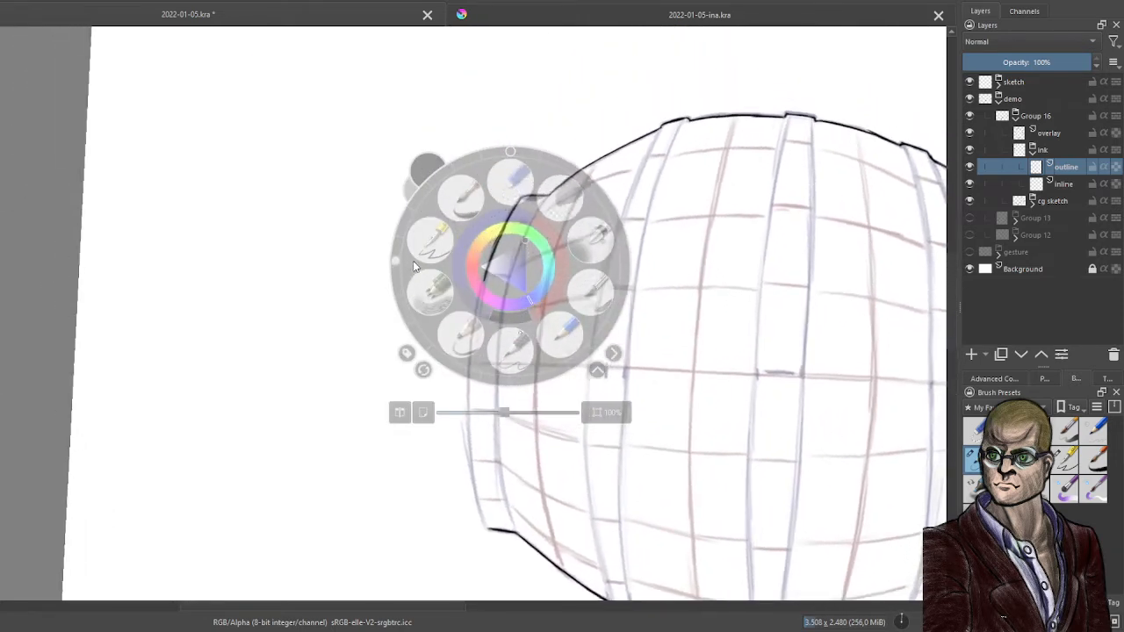
pyautogui.click(446, 389)
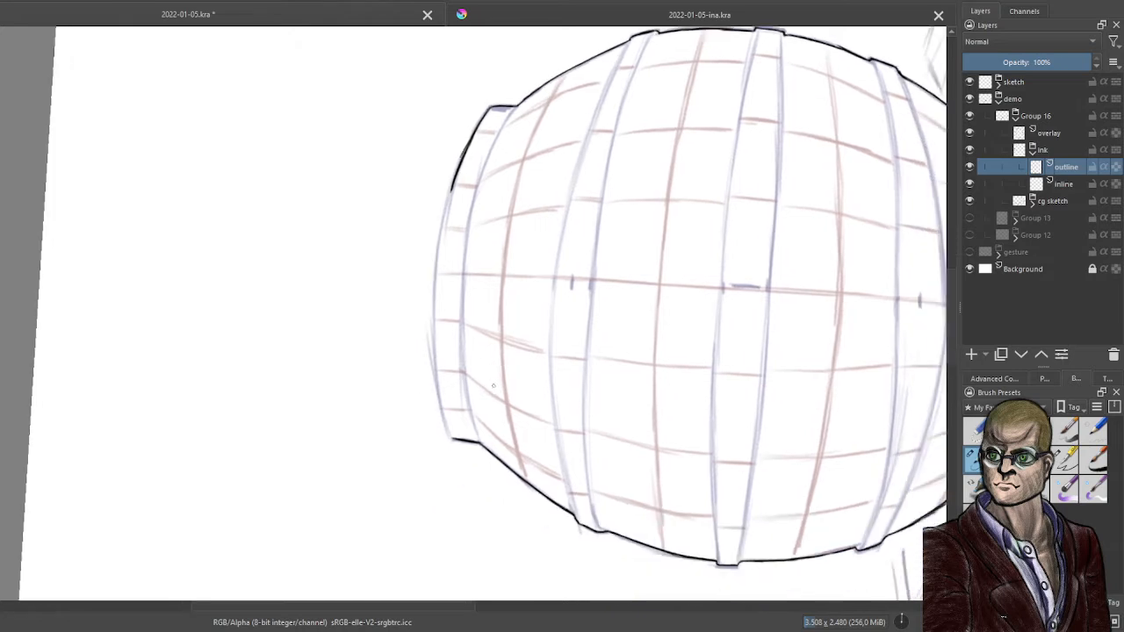
pyautogui.scroll(2, 493, 385)
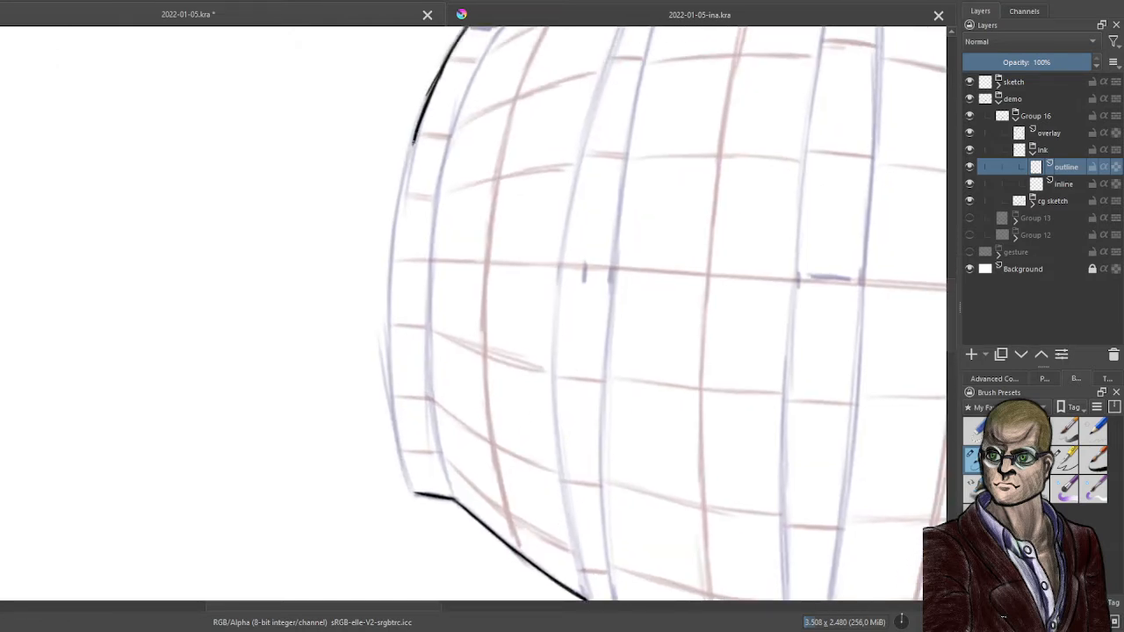
pyautogui.moveTo(415, 141)
pyautogui.mouseDown()
pyautogui.moveTo(389, 296)
pyautogui.moveTo(397, 215)
pyautogui.moveTo(391, 383)
pyautogui.mouseUp()
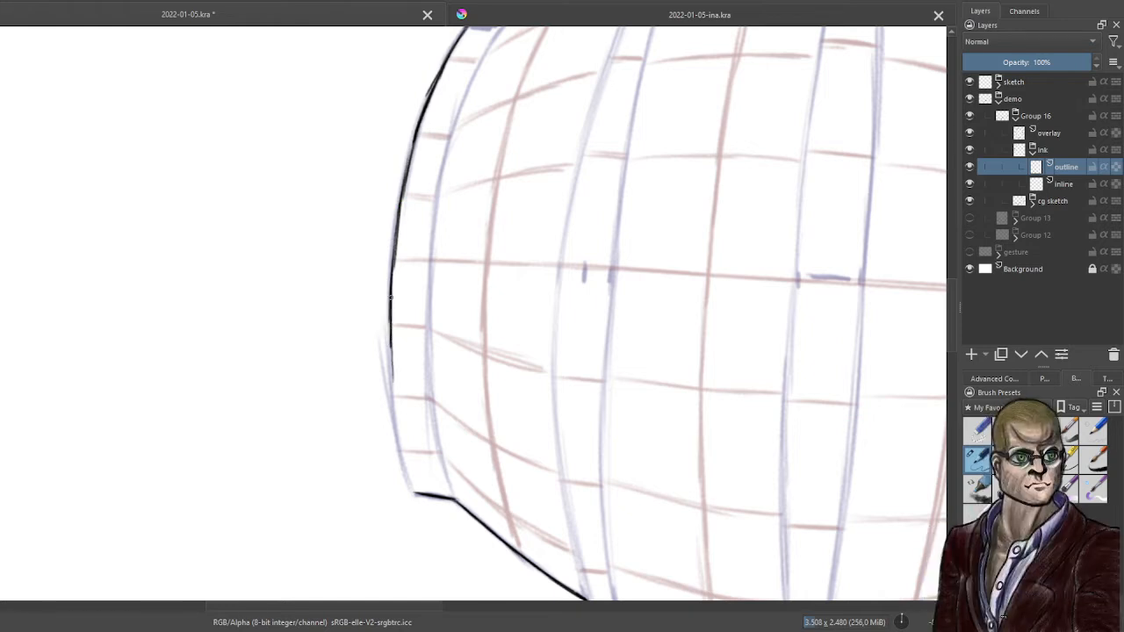
pyautogui.moveTo(390, 297); pyautogui.dragTo(395, 412)
pyautogui.moveTo(404, 474); pyautogui.dragTo(414, 492)
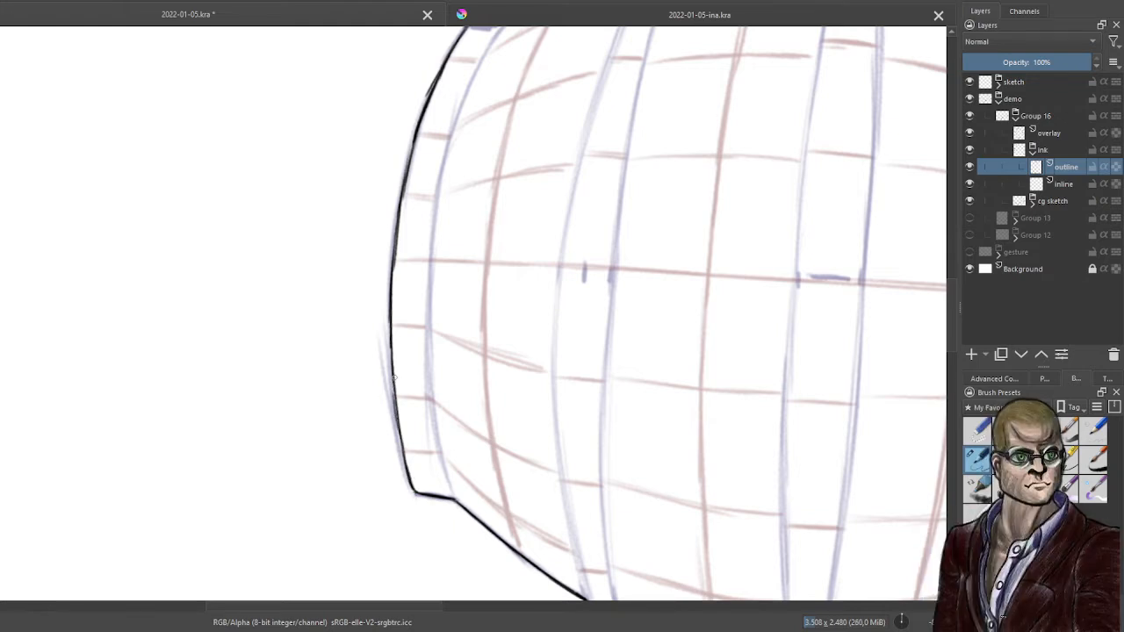
pyautogui.moveTo(394, 388); pyautogui.dragTo(410, 478)
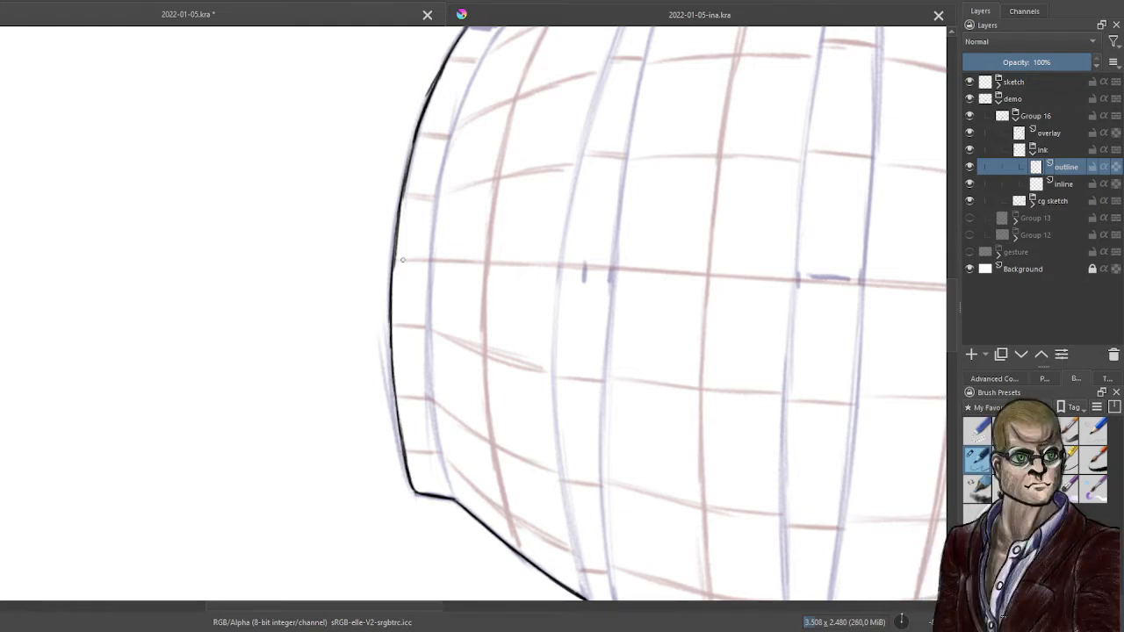
pyautogui.moveTo(397, 235); pyautogui.dragTo(394, 261)
# Switch to the inline layer and ink the top rim's lower edge from the right contour to the left contour
pyautogui.rightClick(458, 303)
pyautogui.click(460, 188)
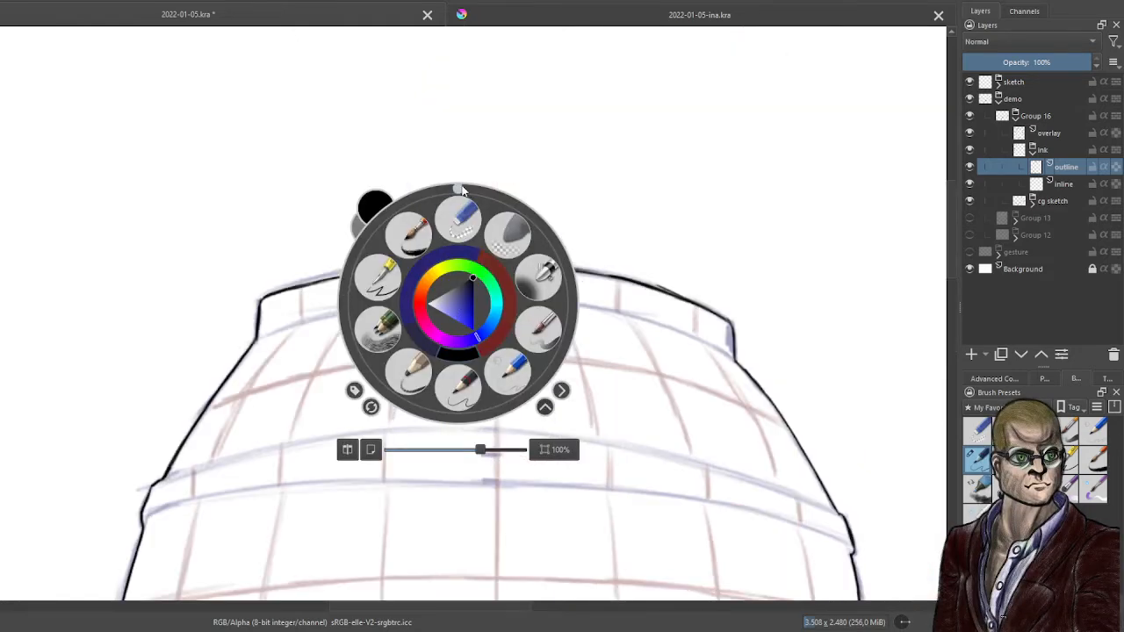
pyautogui.click(630, 143)
pyautogui.scroll(-3, 641, 175)
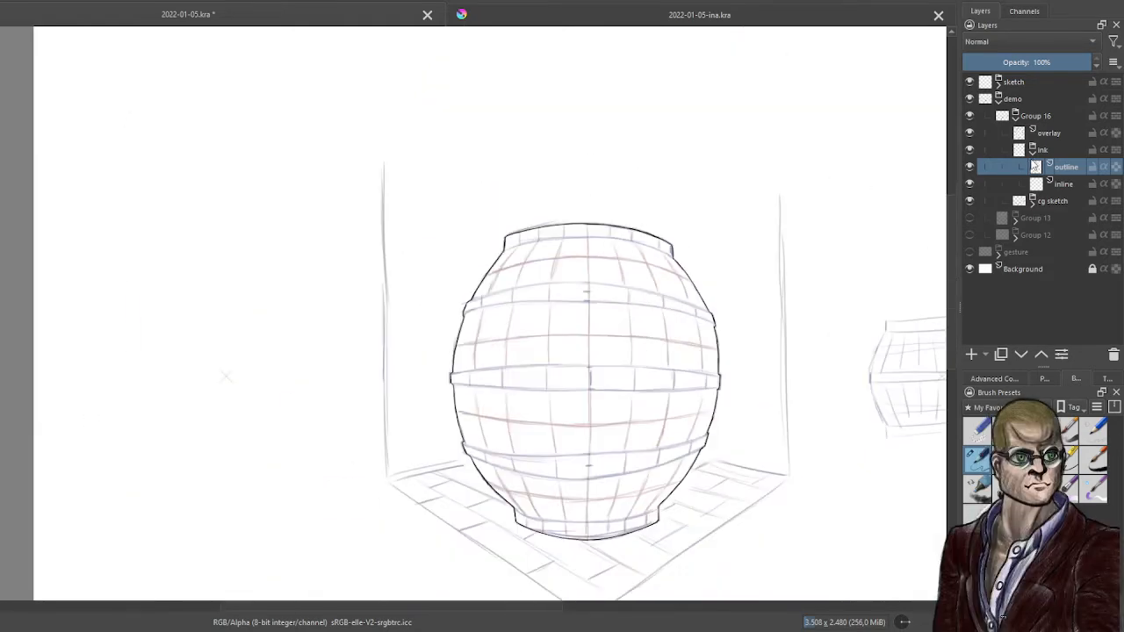
pyautogui.click(1067, 187)
pyautogui.scroll(3, 615, 281)
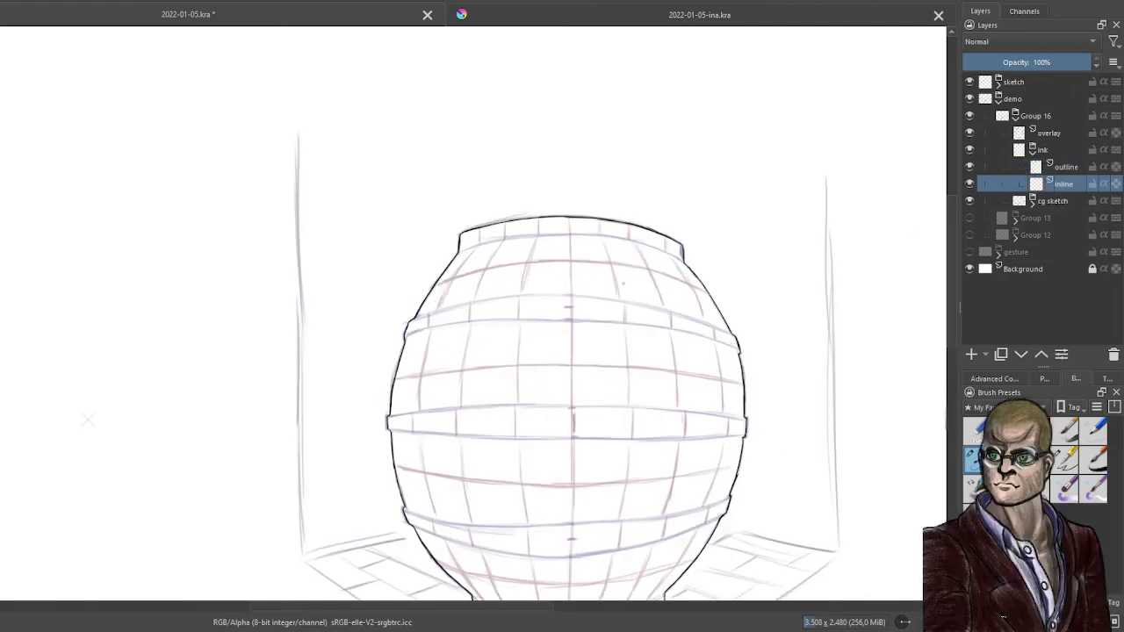
pyautogui.moveTo(611, 237); pyautogui.dragTo(651, 271)
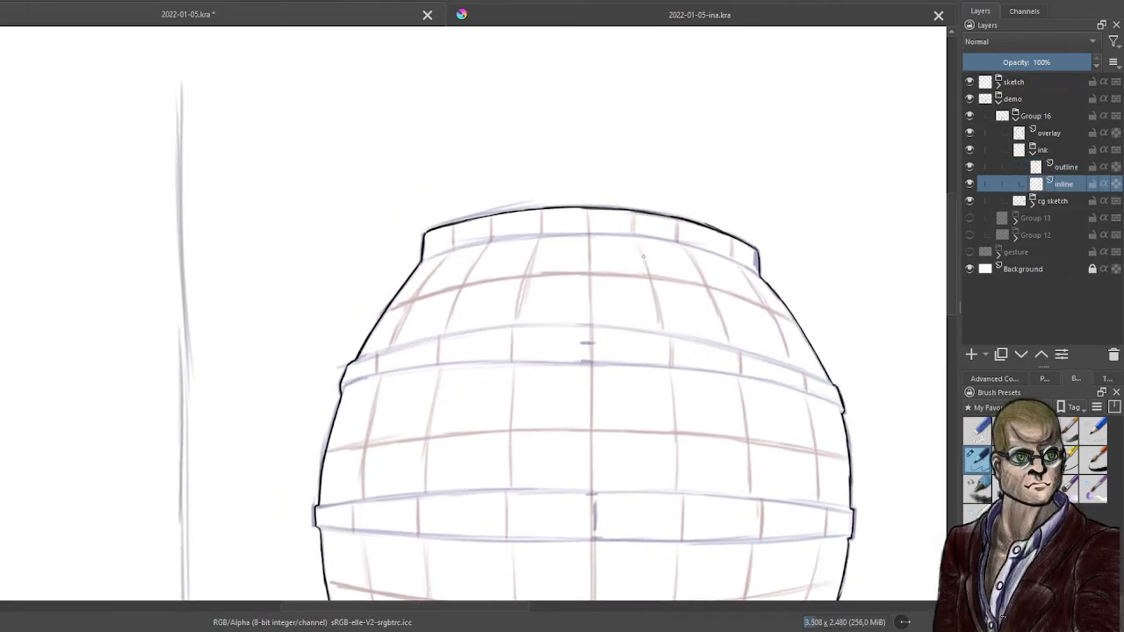
pyautogui.rightClick(673, 252)
pyautogui.moveTo(672, 136); pyautogui.dragTo(571, 201)
pyautogui.rightClick(572, 200)
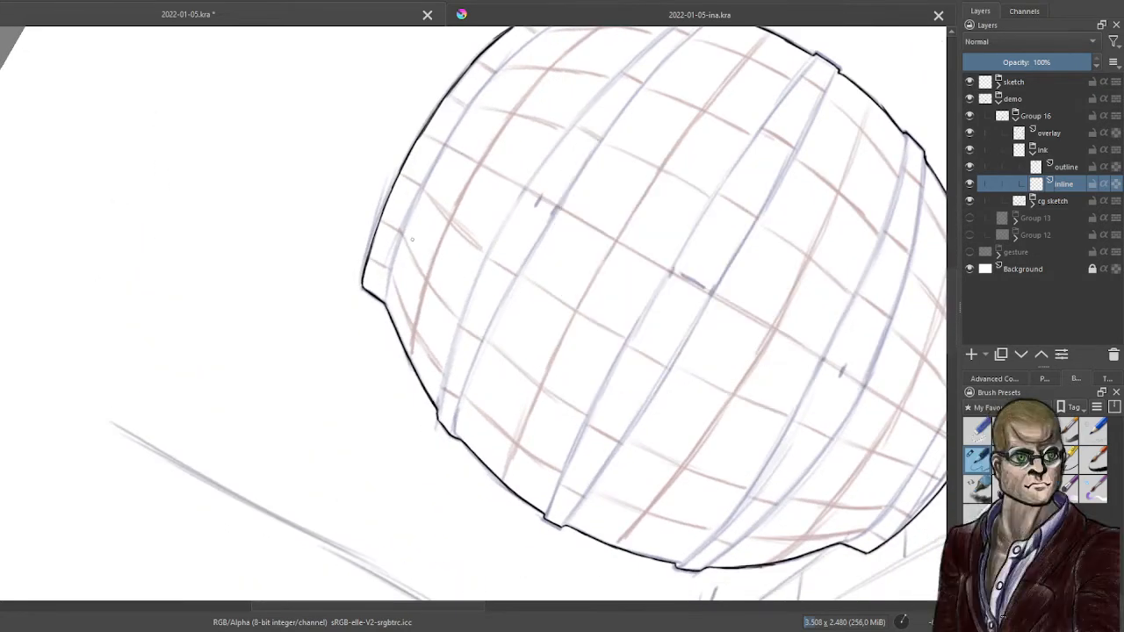
pyautogui.moveTo(496, 151); pyautogui.dragTo(431, 286)
pyautogui.scroll(1, 455, 219)
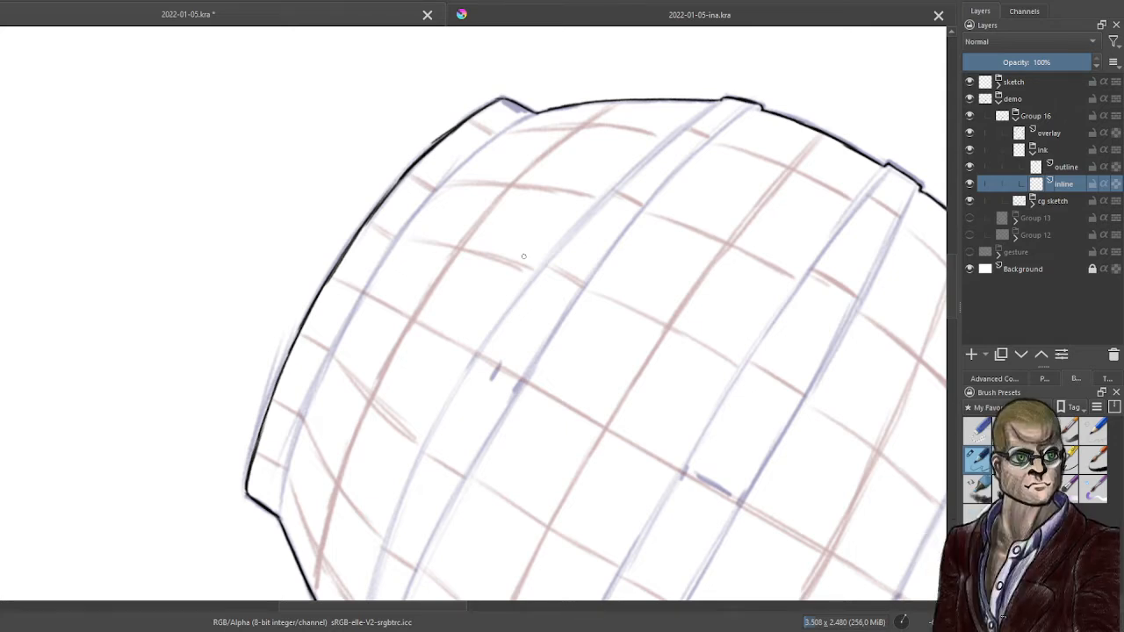
pyautogui.moveTo(497, 134)
pyautogui.mouseDown()
pyautogui.moveTo(535, 113)
pyautogui.moveTo(465, 165)
pyautogui.mouseUp()
pyautogui.moveTo(516, 124)
pyautogui.mouseDown()
pyautogui.moveTo(413, 216)
pyautogui.moveTo(369, 281)
pyautogui.moveTo(318, 373)
pyautogui.moveTo(281, 501)
pyautogui.moveTo(297, 429)
pyautogui.moveTo(352, 310)
pyautogui.mouseUp()
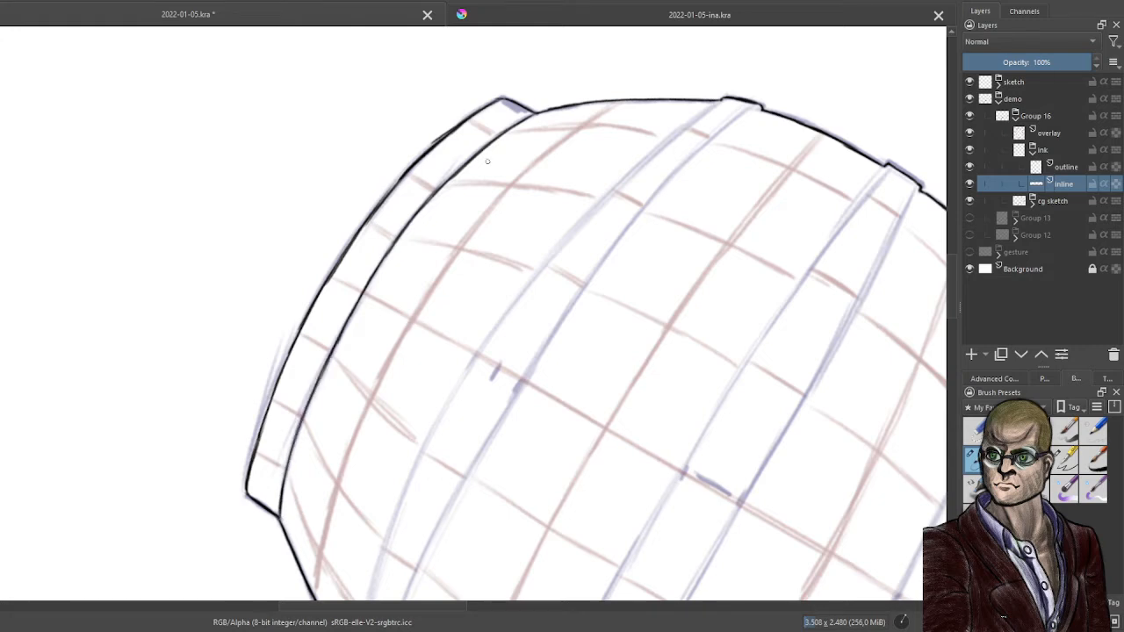
# Ink the right-hand part of the upper hoop's lower edge with overlapping strokes, undoing the stray ones
pyautogui.moveTo(722, 101); pyautogui.dragTo(680, 130)
pyautogui.moveTo(725, 98)
pyautogui.mouseDown()
pyautogui.moveTo(697, 118)
pyautogui.moveTo(720, 136)
pyautogui.moveTo(736, 128)
pyautogui.moveTo(615, 248)
pyautogui.mouseUp()
pyautogui.hotkey('ctrl', 'z')
pyautogui.moveTo(649, 212); pyautogui.dragTo(592, 286)
pyautogui.moveTo(680, 181)
pyautogui.mouseDown()
pyautogui.moveTo(598, 281)
pyautogui.moveTo(622, 247)
pyautogui.mouseUp()
pyautogui.moveTo(717, 137); pyautogui.dragTo(666, 187)
pyautogui.hotkey('ctrl', 'z')
pyautogui.hotkey('ctrl', 'z')
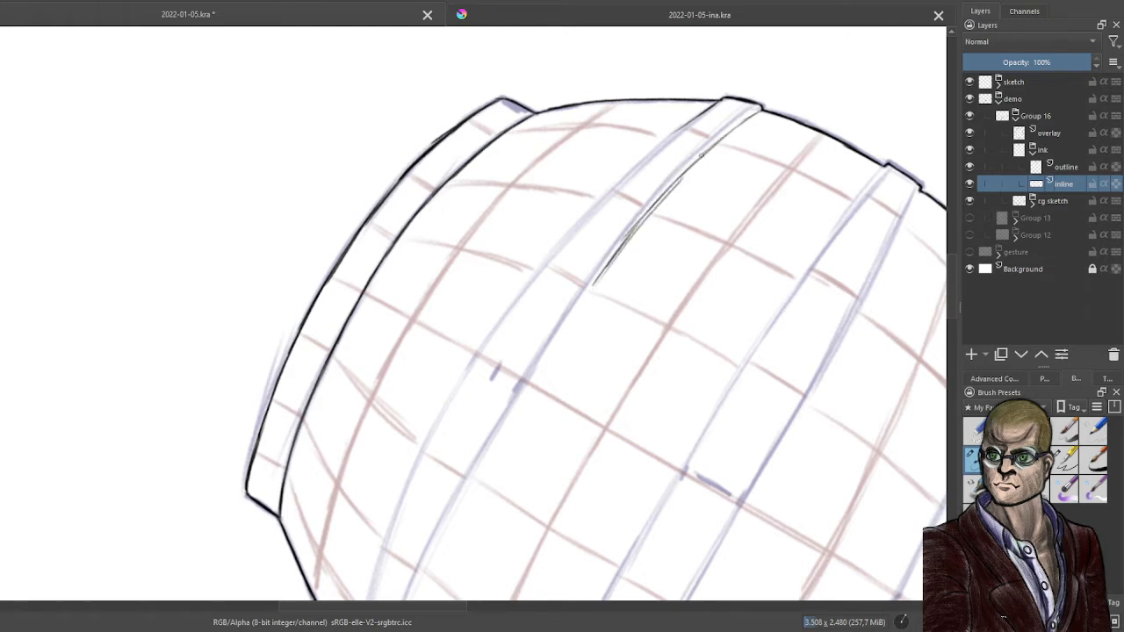
pyautogui.hotkey('ctrl', 'z')
# Ink the upper hoop's upper edge in overlapping strokes from the barrel's right contour across to the left contour
pyautogui.moveTo(593, 280)
pyautogui.mouseDown()
pyautogui.moveTo(705, 151)
pyautogui.moveTo(643, 157)
pyautogui.moveTo(613, 185)
pyautogui.mouseUp()
pyautogui.moveTo(655, 149); pyautogui.dragTo(564, 235)
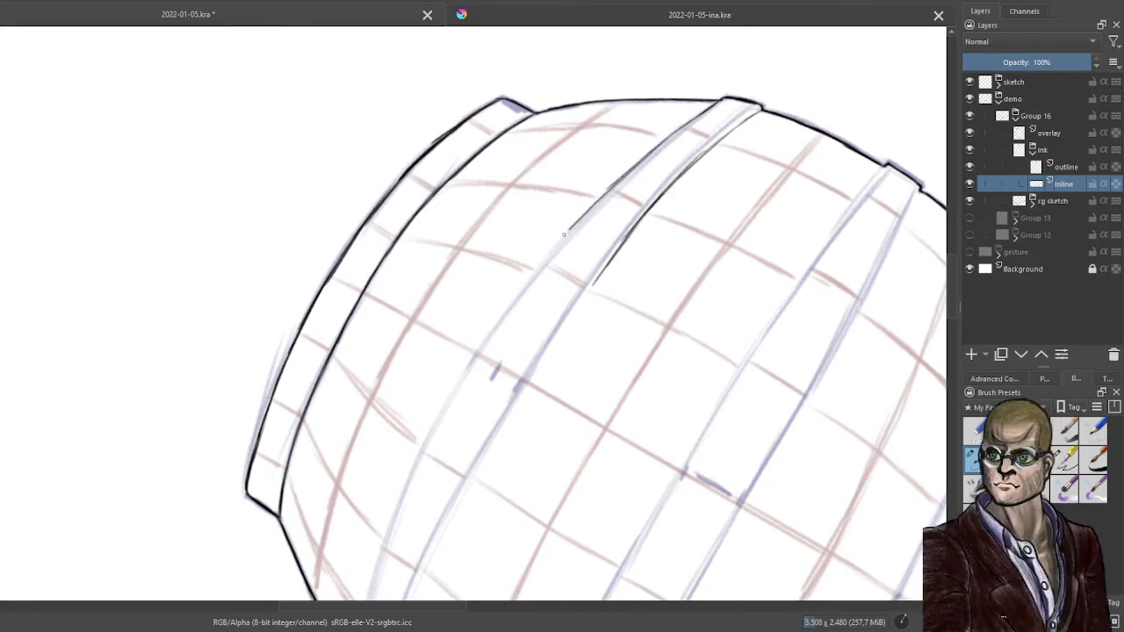
pyautogui.moveTo(617, 181); pyautogui.dragTo(537, 266)
pyautogui.moveTo(578, 219); pyautogui.dragTo(495, 322)
pyautogui.moveTo(526, 283); pyautogui.dragTo(462, 378)
pyautogui.moveTo(544, 260); pyautogui.dragTo(467, 365)
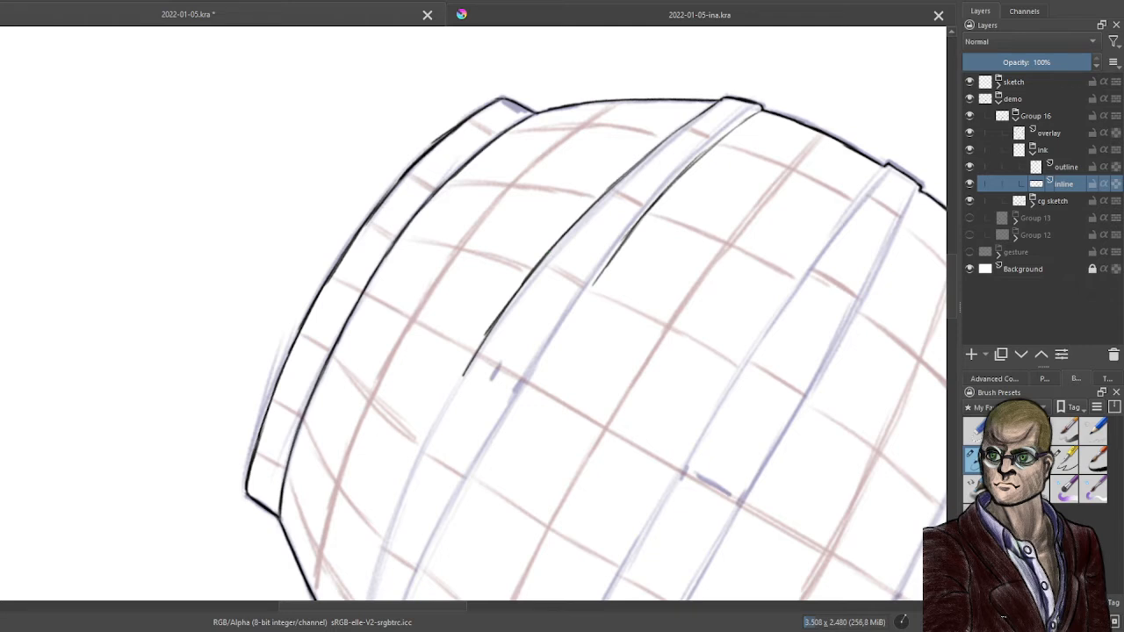
pyautogui.moveTo(507, 415); pyautogui.dragTo(520, 225)
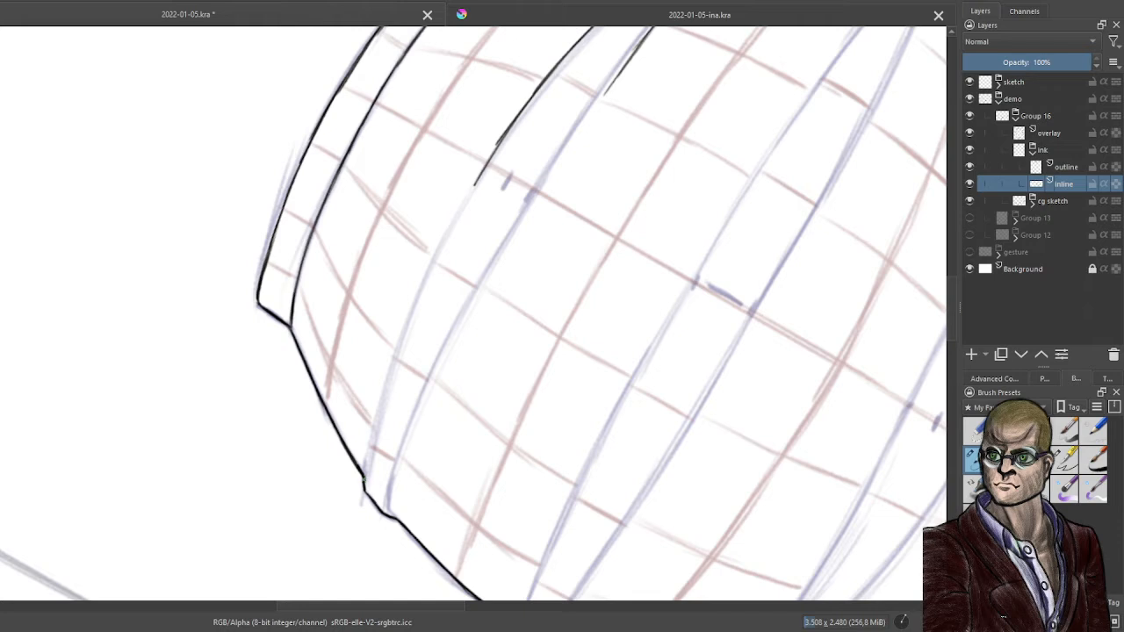
pyautogui.moveTo(381, 423); pyautogui.dragTo(363, 481)
pyautogui.moveTo(390, 369); pyautogui.dragTo(371, 443)
pyautogui.moveTo(475, 182); pyautogui.dragTo(414, 306)
pyautogui.moveTo(443, 243); pyautogui.dragTo(380, 394)
pyautogui.moveTo(416, 307); pyautogui.dragTo(361, 492)
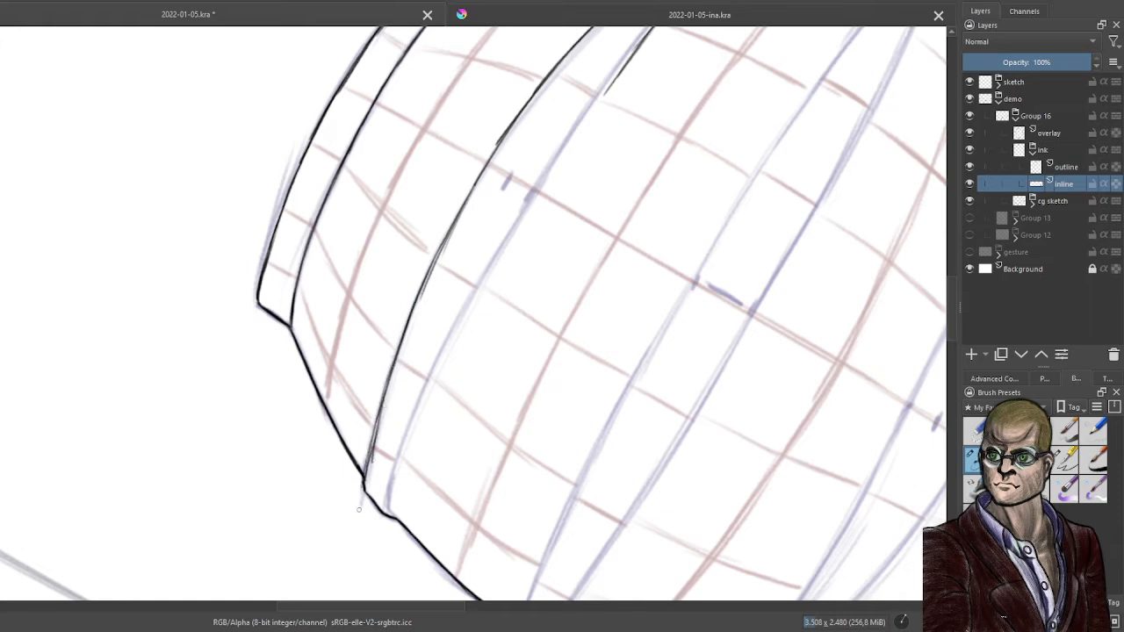
# Ink the remaining part of the upper hoop's lower edge in overlapping strokes down to the barrel's left contour
pyautogui.moveTo(609, 88); pyautogui.dragTo(548, 183)
pyautogui.moveTo(569, 142); pyautogui.dragTo(513, 241)
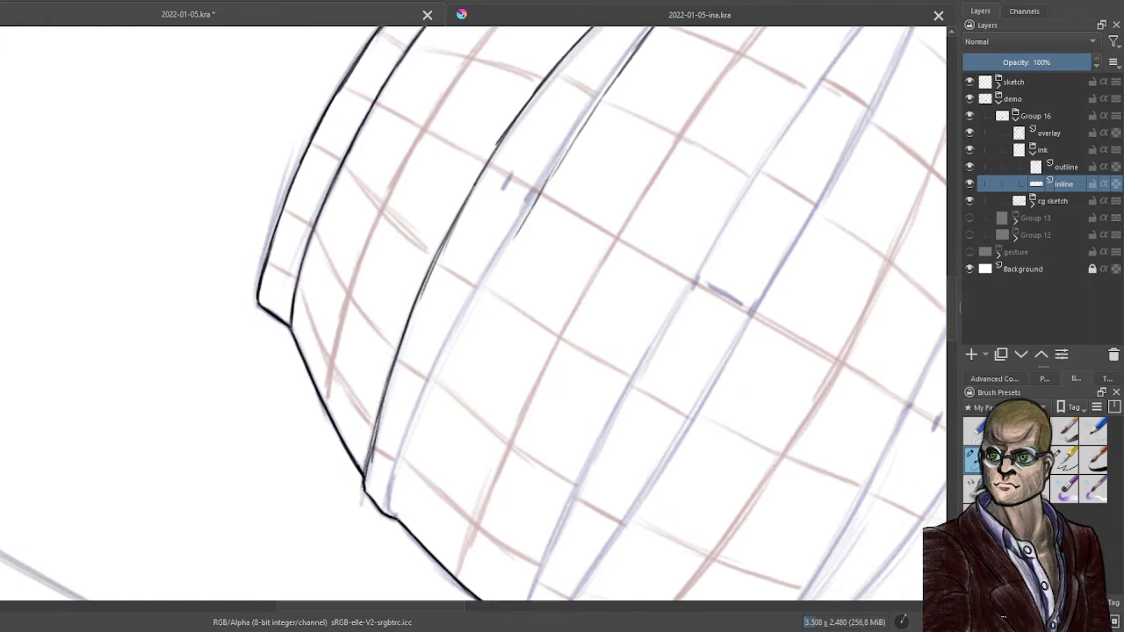
pyautogui.moveTo(397, 518); pyautogui.dragTo(427, 406)
pyautogui.moveTo(404, 470); pyautogui.dragTo(453, 351)
pyautogui.moveTo(425, 415); pyautogui.dragTo(504, 260)
pyautogui.moveTo(457, 346); pyautogui.dragTo(564, 155)
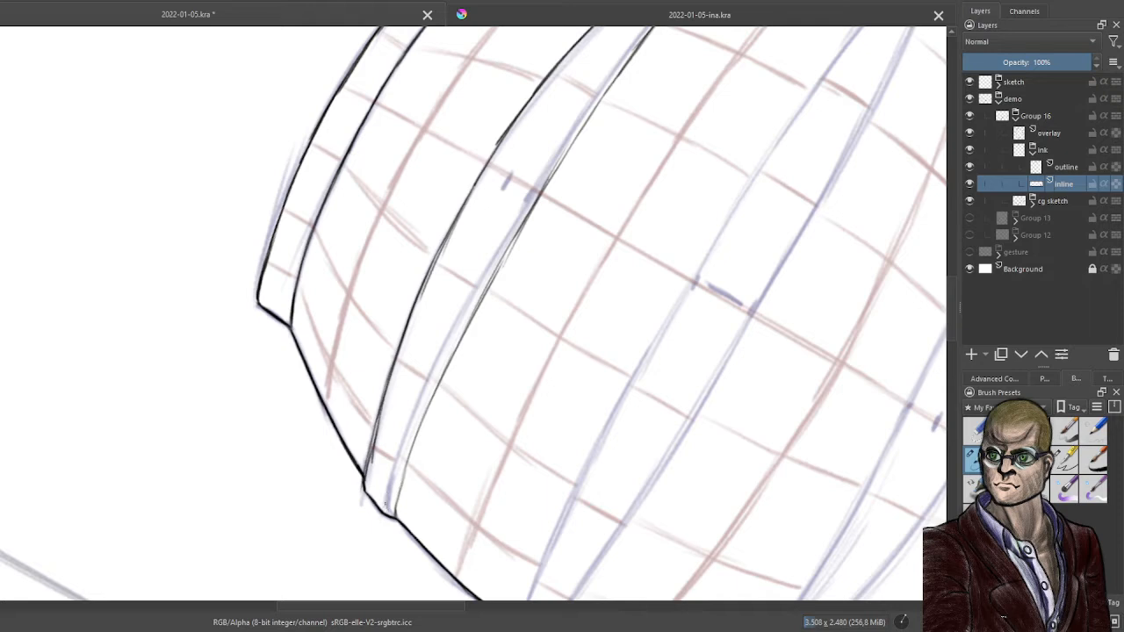
# Ink a thin thickness line just inside the upper hoop's lower edge, undoing the stray strokes
pyautogui.moveTo(387, 506)
pyautogui.mouseDown()
pyautogui.moveTo(416, 410)
pyautogui.moveTo(485, 269)
pyautogui.moveTo(605, 90)
pyautogui.mouseUp()
pyautogui.hotkey('ctrl', 'z')
pyautogui.hotkey('ctrl', 'z')
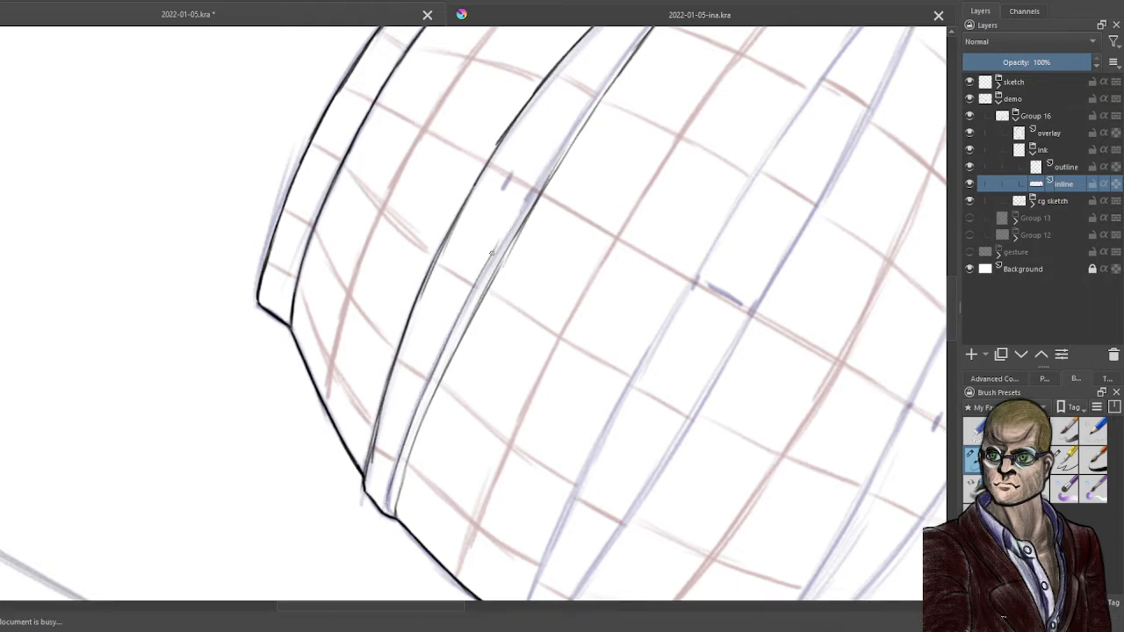
pyautogui.moveTo(491, 254); pyautogui.dragTo(560, 142)
pyautogui.moveTo(597, 81); pyautogui.dragTo(533, 176)
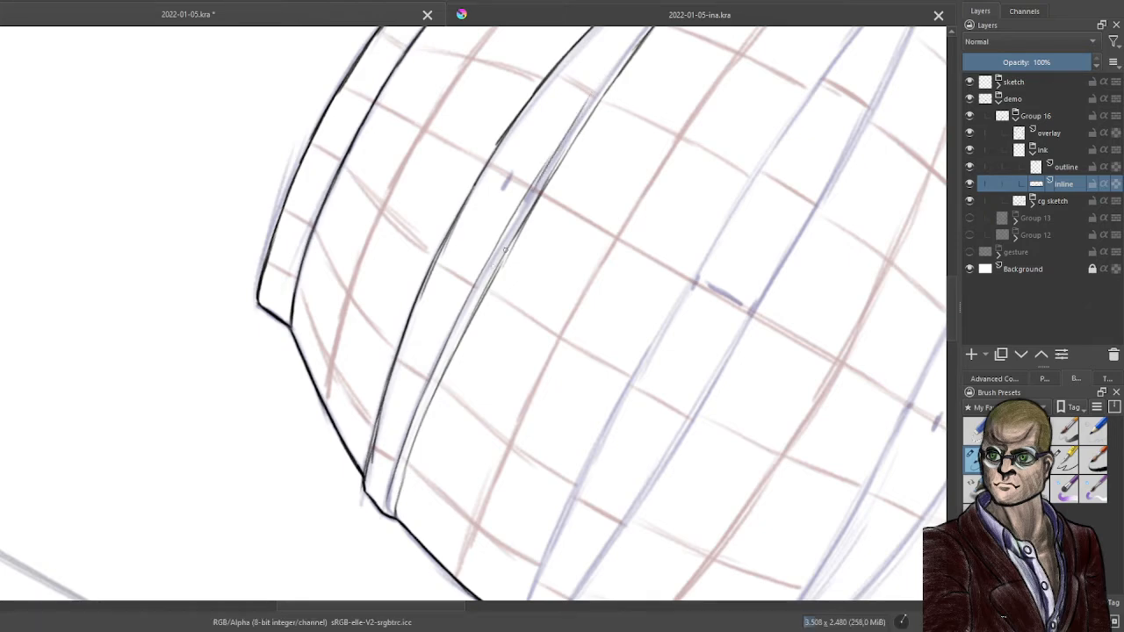
pyautogui.scroll(-5, 494, 275)
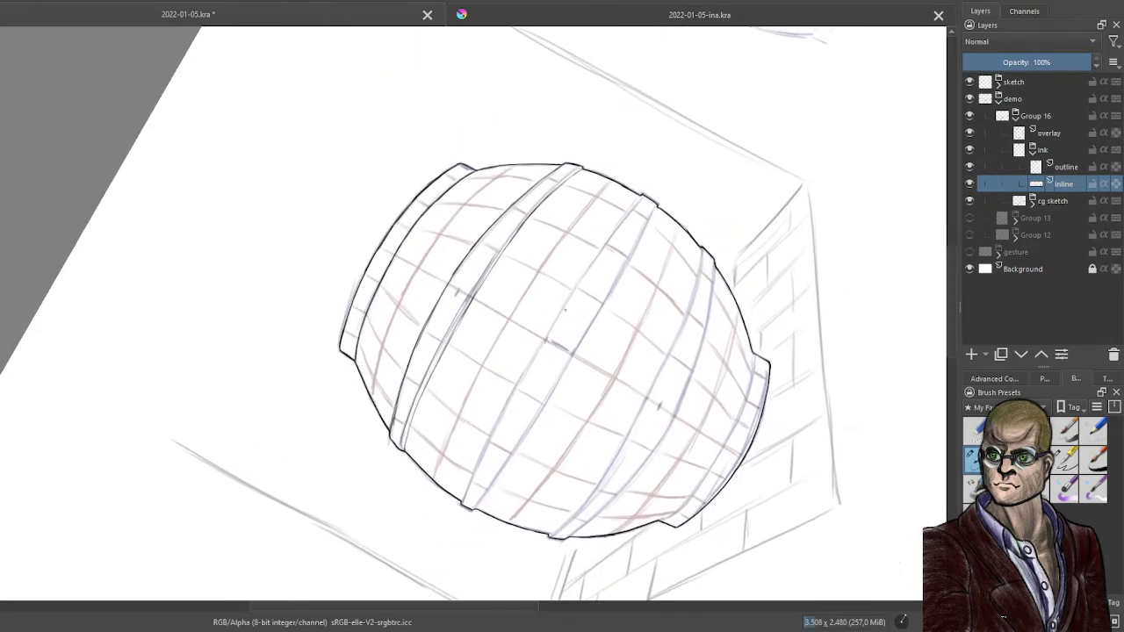
# Ink the middle hoop's upper edge in overlapping strokes from the vertical centre line towards the right contour
pyautogui.scroll(5, 562, 309)
pyautogui.moveTo(462, 227)
pyautogui.mouseDown()
pyautogui.moveTo(428, 285)
pyautogui.moveTo(487, 189)
pyautogui.moveTo(578, 99)
pyautogui.moveTo(530, 141)
pyautogui.mouseUp()
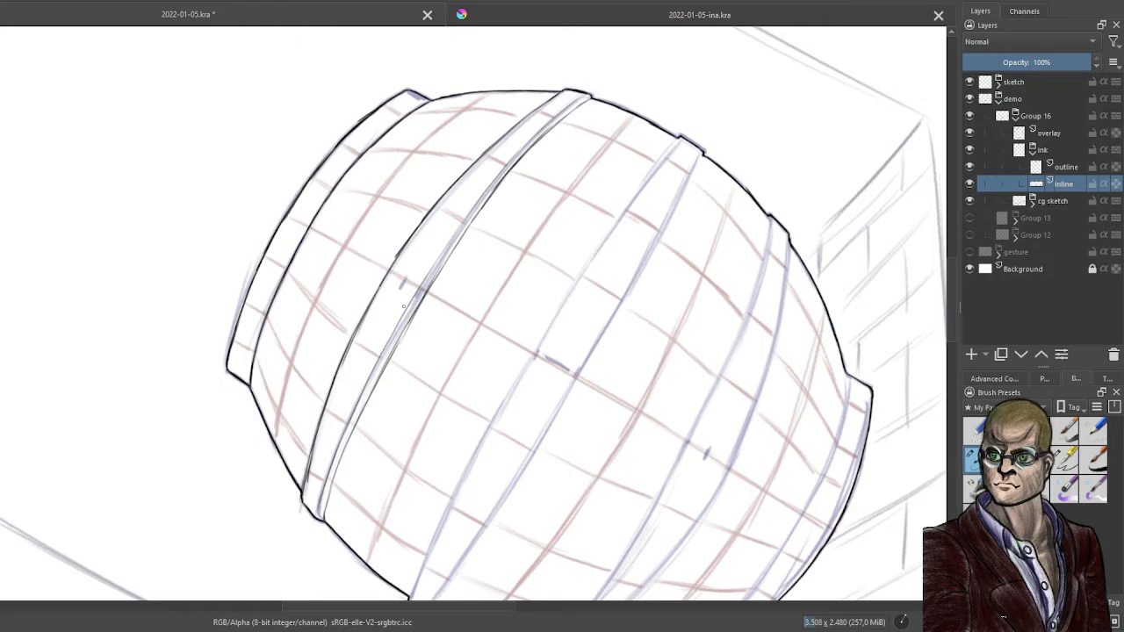
pyautogui.scroll(1, 620, 315)
pyautogui.moveTo(620, 315); pyautogui.dragTo(585, 356)
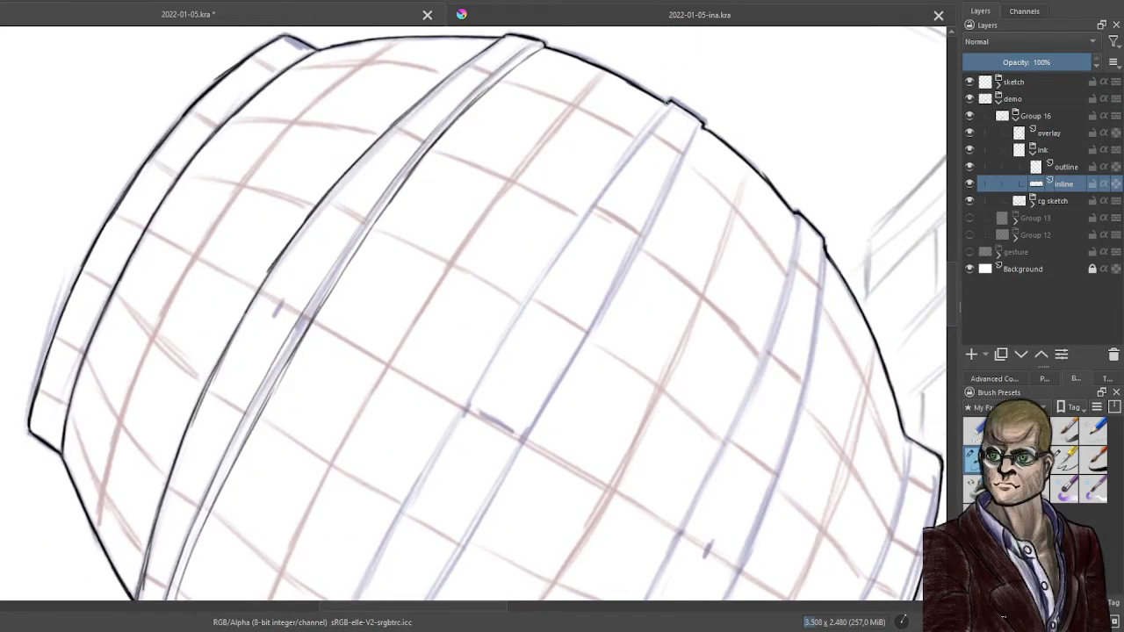
pyautogui.moveTo(465, 410); pyautogui.dragTo(552, 261)
pyautogui.moveTo(506, 337); pyautogui.dragTo(579, 220)
pyautogui.hotkey('ctrl', 'z')
pyautogui.hotkey('ctrl', 'z')
pyautogui.moveTo(499, 349); pyautogui.dragTo(548, 269)
pyautogui.moveTo(520, 313); pyautogui.dragTo(647, 140)
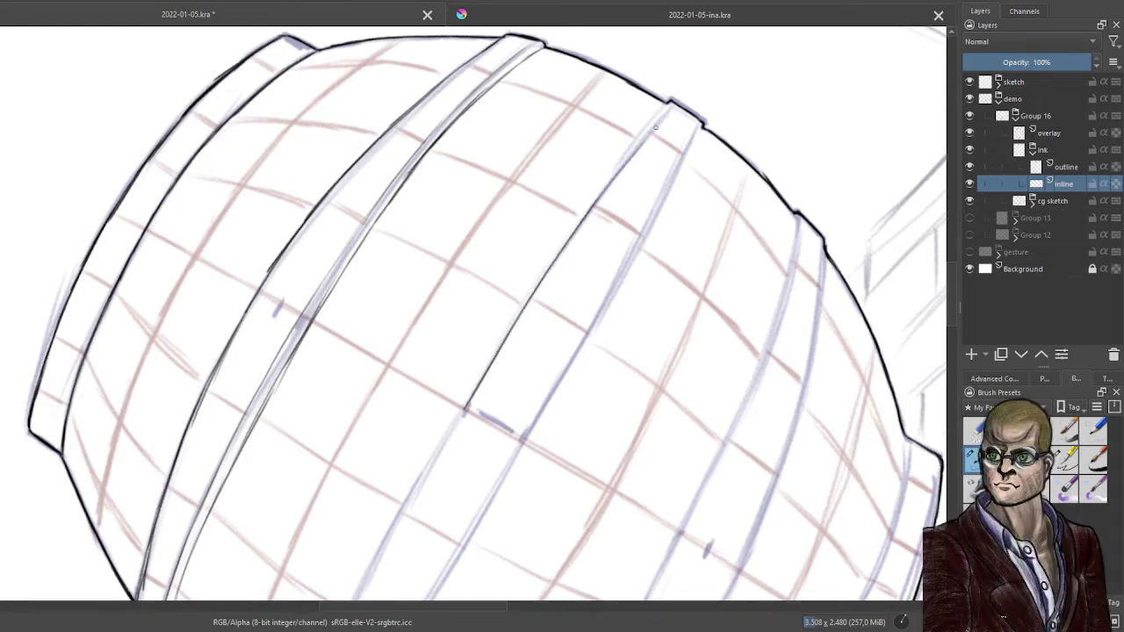
# Undo the strokes on the middle hoop's upper edge and re-ink it between the right contour and the centre line
pyautogui.moveTo(613, 178); pyautogui.dragTo(662, 117)
pyautogui.hotkey('ctrl', 'z')
pyautogui.hotkey('ctrl', 'z')
pyautogui.hotkey('ctrl', 'z')
pyautogui.hotkey('ctrl', 'z')
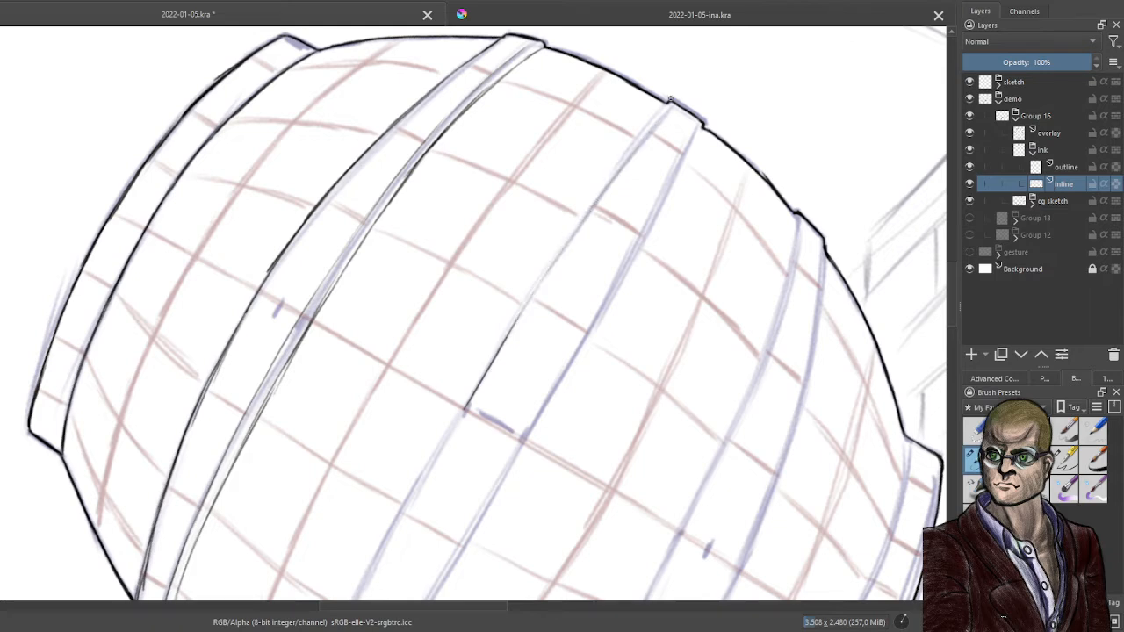
pyautogui.hotkey('ctrl', 'z')
pyautogui.moveTo(640, 140)
pyautogui.mouseDown()
pyautogui.moveTo(661, 113)
pyautogui.moveTo(622, 164)
pyautogui.mouseUp()
pyautogui.hotkey('ctrl', 'z')
pyautogui.hotkey('ctrl', 'z')
pyautogui.hotkey('ctrl', 'z')
pyautogui.moveTo(665, 103); pyautogui.dragTo(530, 293)
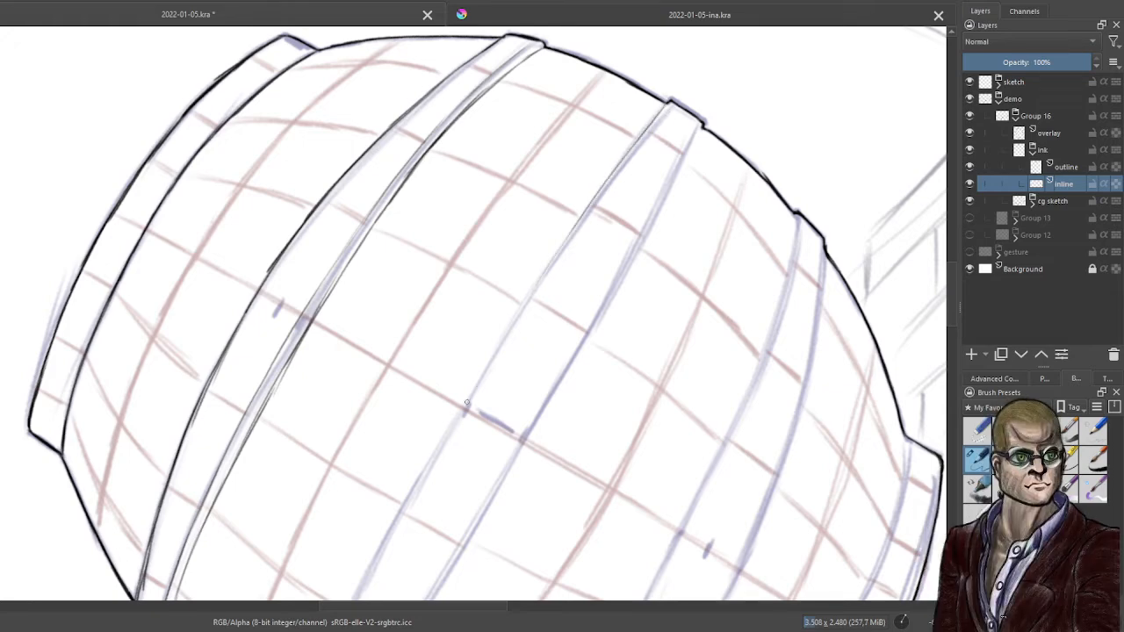
pyautogui.moveTo(466, 407); pyautogui.dragTo(606, 186)
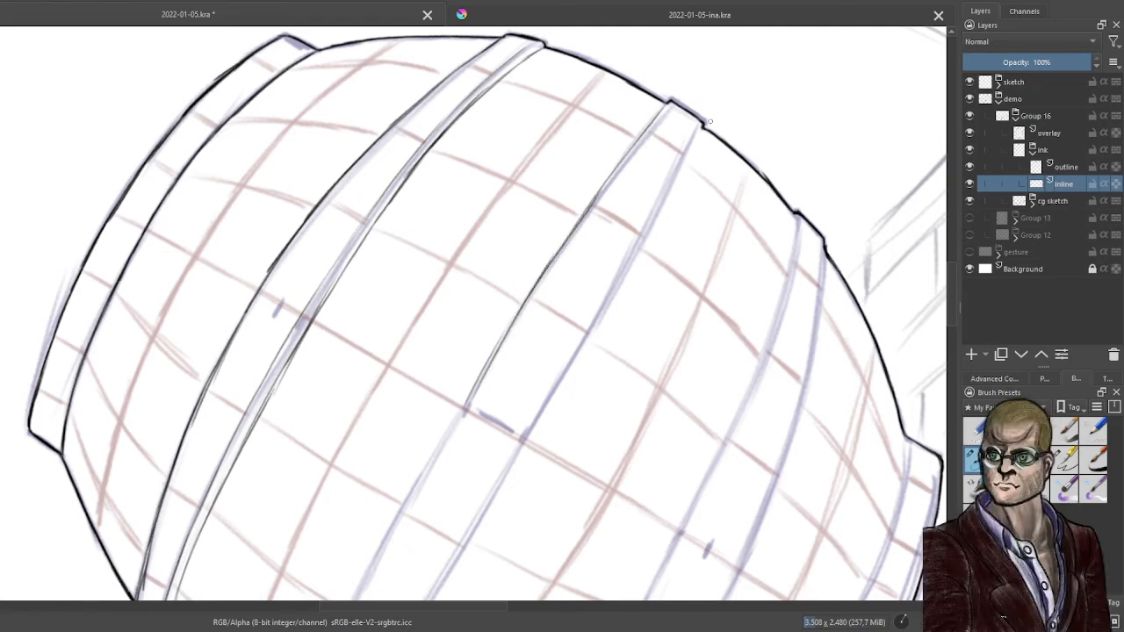
# Ink the middle hoop's lower edge from the right contour to the centre line, undoing the stray strokes
pyautogui.moveTo(703, 128); pyautogui.dragTo(538, 404)
pyautogui.hotkey('ctrl', 'z')
pyautogui.hotkey('ctrl', 'z')
pyautogui.hotkey('ctrl', 'z')
pyautogui.moveTo(704, 124)
pyautogui.mouseDown()
pyautogui.moveTo(525, 449)
pyautogui.moveTo(693, 141)
pyautogui.mouseUp()
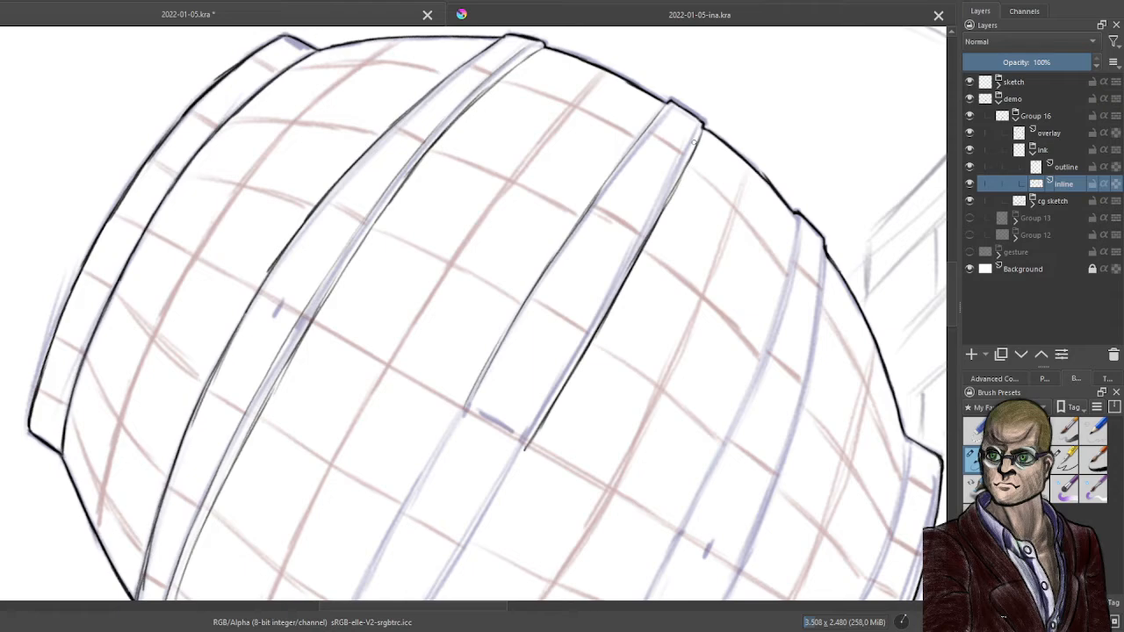
# Try to ink the left-hand part of the middle hoop's upper edge from both ends, and undo the strokes
pyautogui.scroll(-2, 690, 246)
pyautogui.scroll(2, 633, 469)
pyautogui.moveTo(633, 468); pyautogui.dragTo(638, 424)
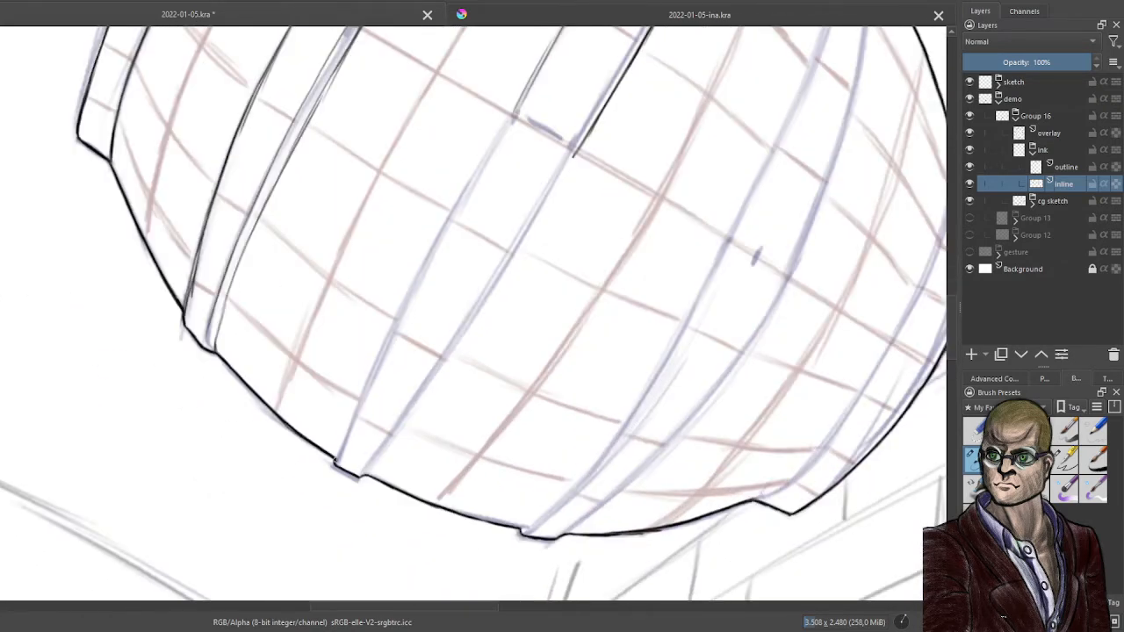
pyautogui.moveTo(335, 461); pyautogui.dragTo(457, 198)
pyautogui.moveTo(513, 114); pyautogui.dragTo(413, 285)
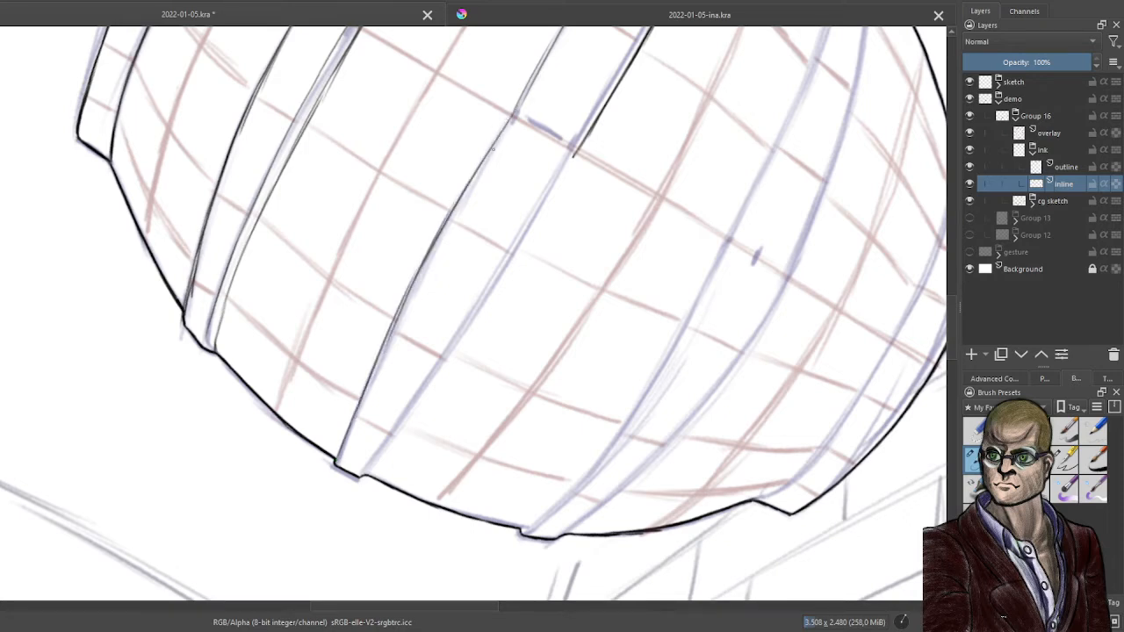
pyautogui.hotkey('ctrl', 'z')
pyautogui.hotkey('ctrl', 'z')
pyautogui.hotkey('ctrl', 'z')
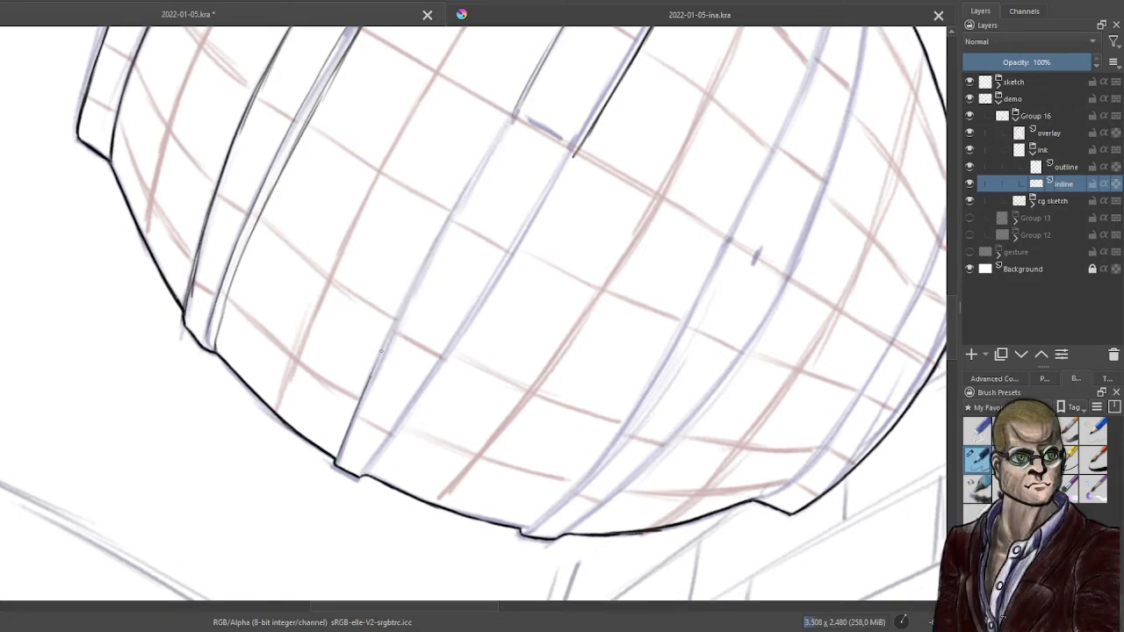
# Redraw the left-hand part of the middle hoop's upper edge from the left contour up to the centre line
pyautogui.moveTo(382, 351); pyautogui.dragTo(436, 239)
pyautogui.hotkey('ctrl', 'z')
pyautogui.hotkey('ctrl', 'z')
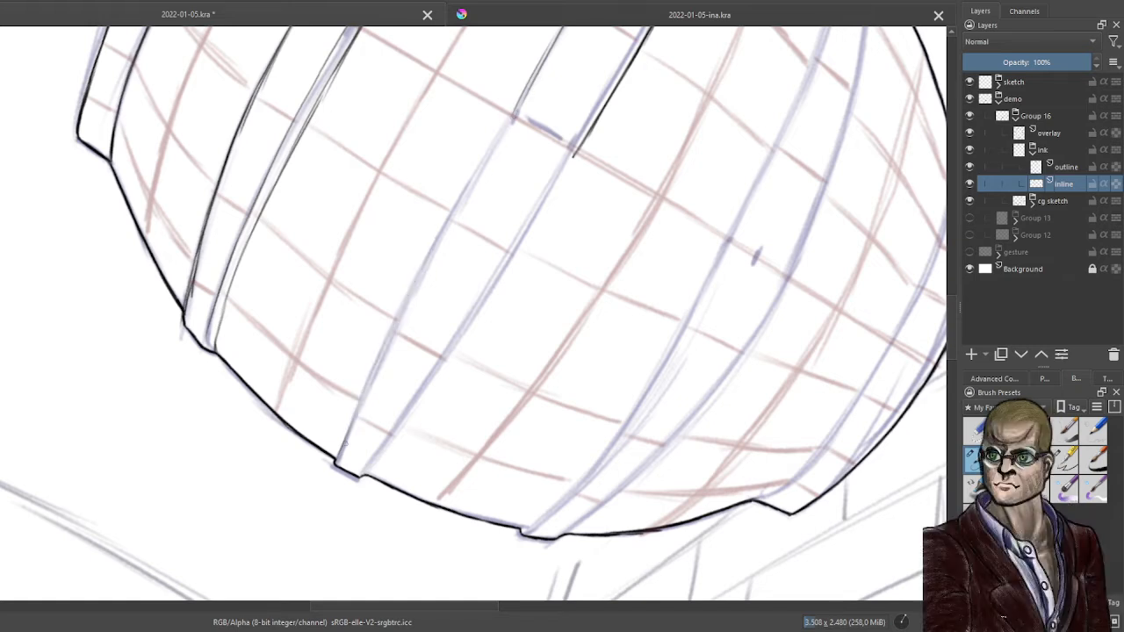
pyautogui.moveTo(343, 455); pyautogui.dragTo(424, 271)
pyautogui.moveTo(511, 121)
pyautogui.mouseDown()
pyautogui.moveTo(421, 278)
pyautogui.moveTo(467, 192)
pyautogui.mouseUp()
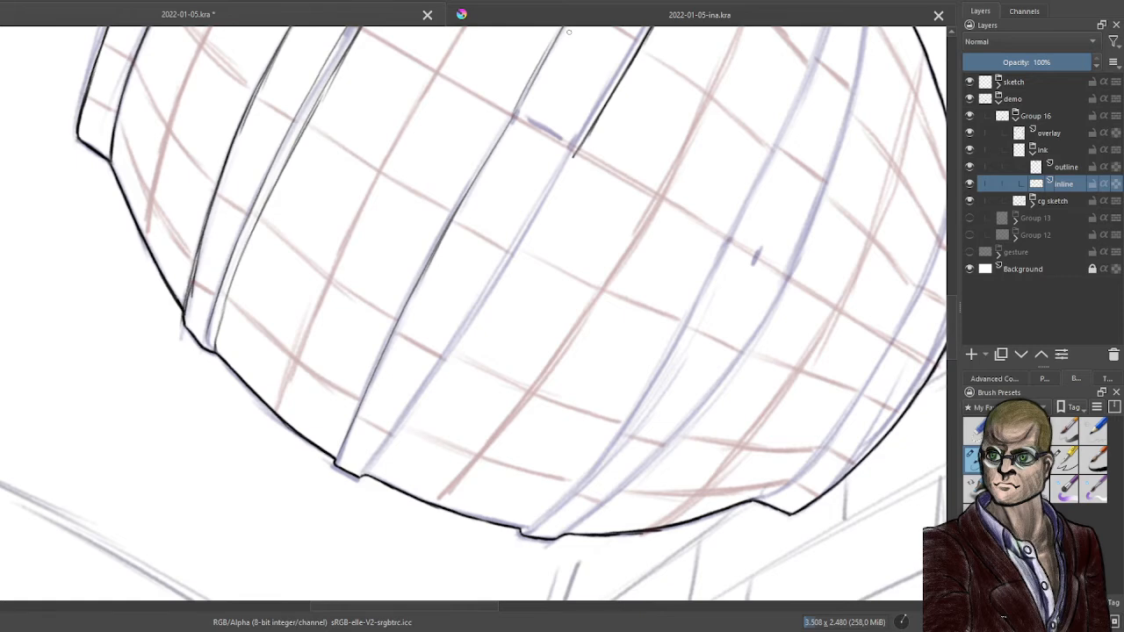
# Try one long curved test stroke across the canvas beside the barrel and undo it
pyautogui.scroll(-4, 596, 409)
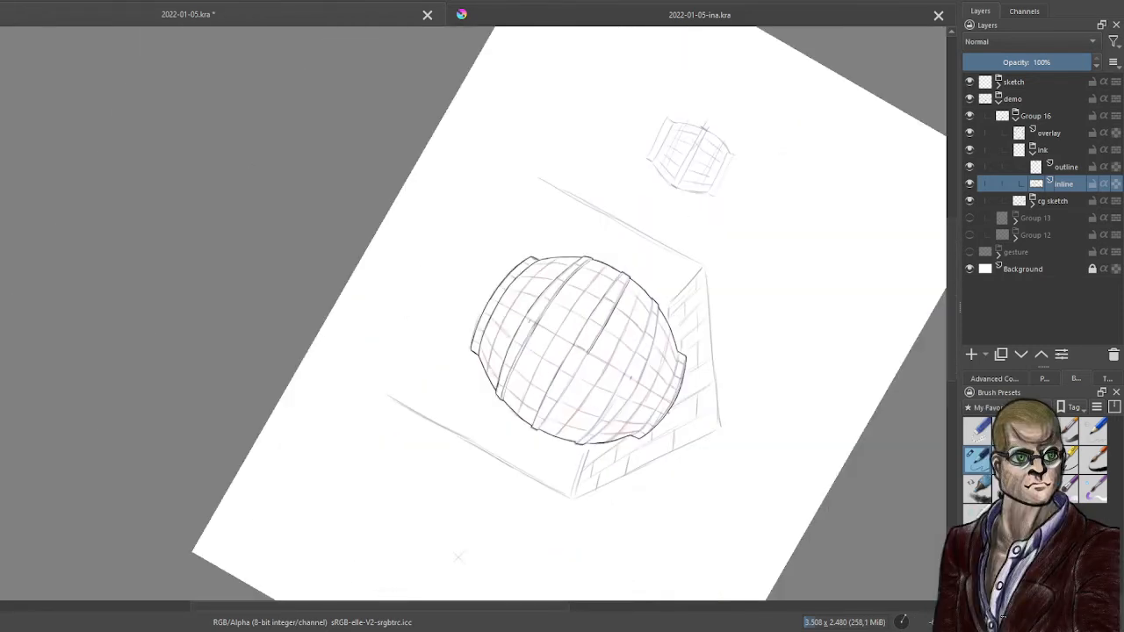
pyautogui.moveTo(671, 529)
pyautogui.mouseDown()
pyautogui.moveTo(674, 505)
pyautogui.moveTo(823, 282)
pyautogui.mouseUp()
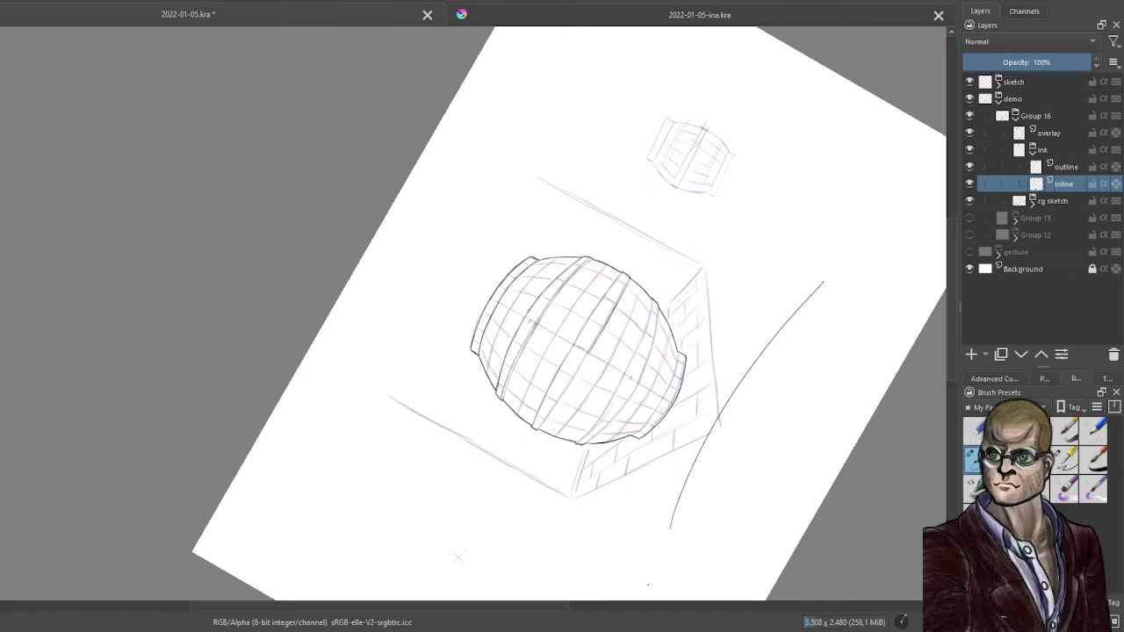
pyautogui.hotkey('ctrl', 'z')
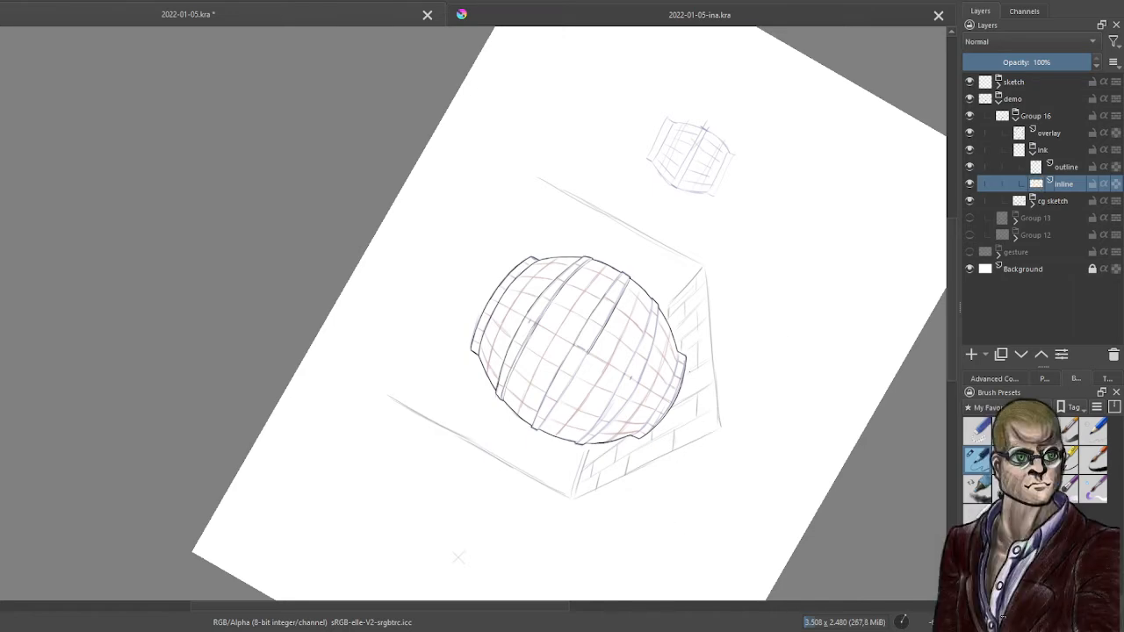
# Undo all ink strokes on the middle hoop's upper and lower edges
pyautogui.scroll(4, 645, 373)
pyautogui.scroll(-2, 520, 286)
pyautogui.scroll(1, 532, 284)
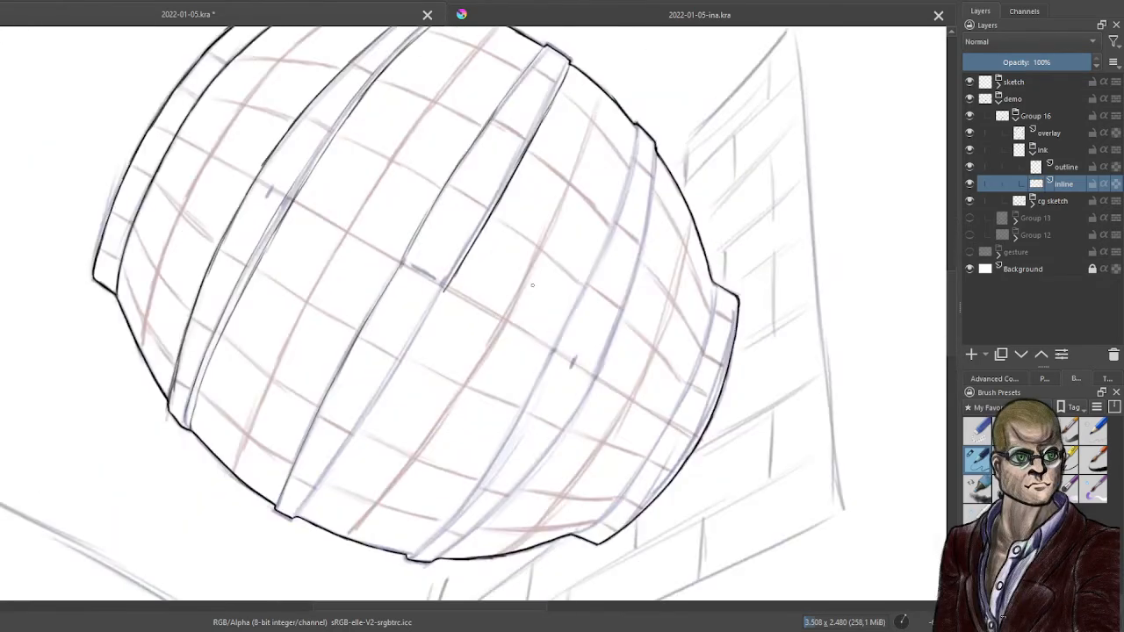
pyautogui.moveTo(532, 284); pyautogui.dragTo(555, 302)
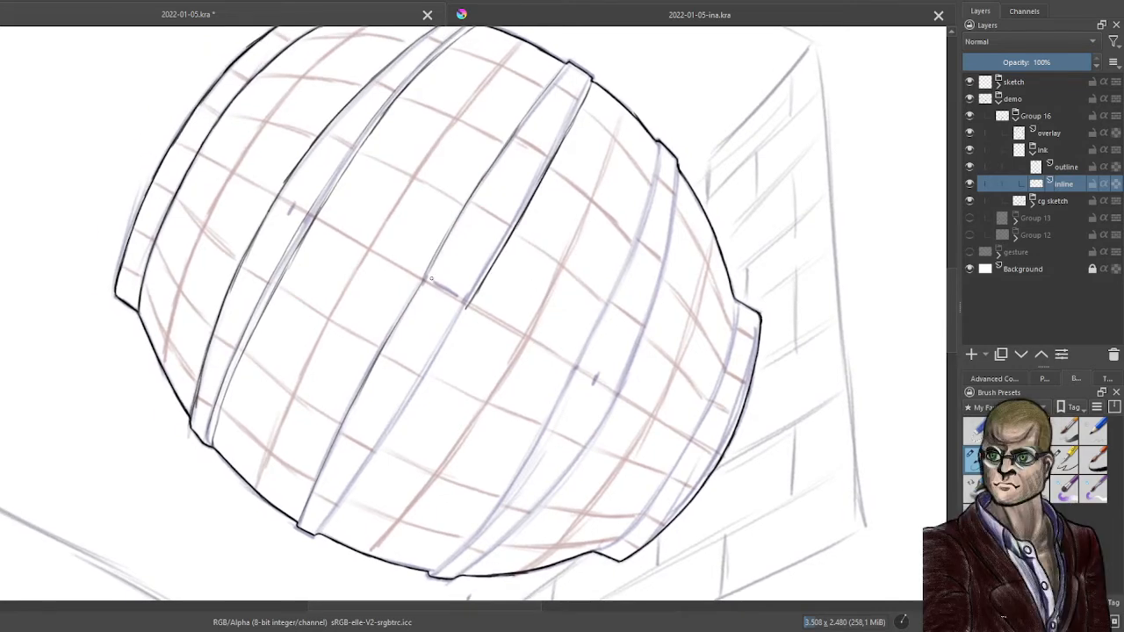
pyautogui.hotkey('ctrl', 'z')
pyautogui.hotkey('ctrl', 'z')
pyautogui.hotkey('ctrl', 'z')
pyautogui.hotkey('ctrl', 'z')
pyautogui.hotkey('ctrl', 'z')
pyautogui.hotkey('ctrl', 'z')
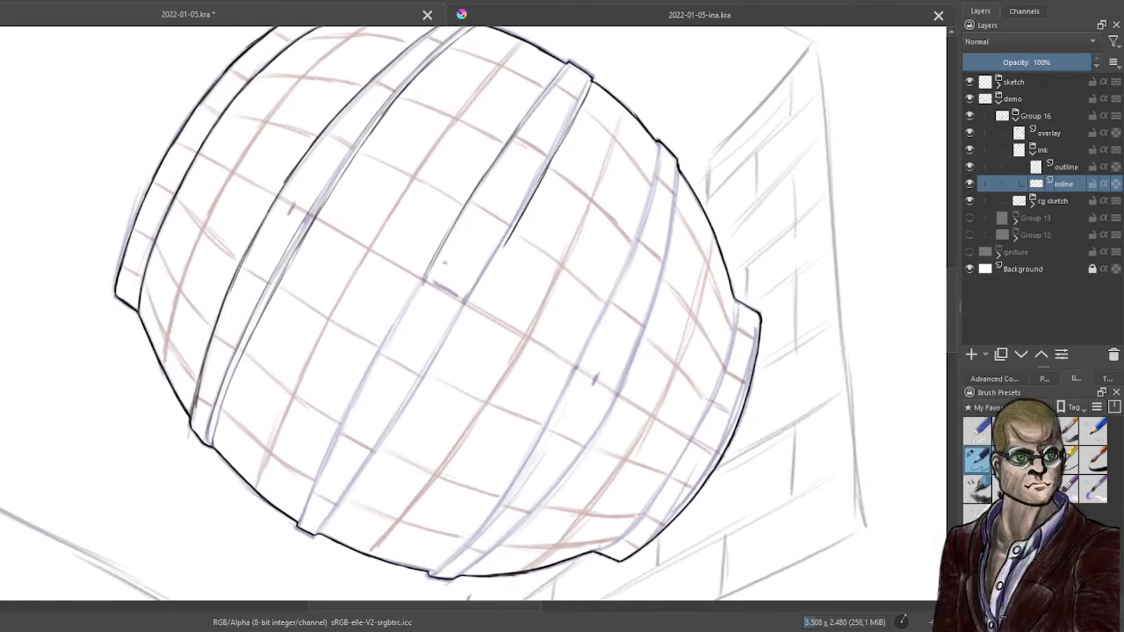
pyautogui.hotkey('ctrl', 'z')
pyautogui.hotkey('ctrl', 'z')
pyautogui.hotkey('ctrl', 'z')
pyautogui.hotkey('ctrl', 'z')
pyautogui.hotkey('ctrl', 'z')
pyautogui.hotkey('ctrl', 'z')
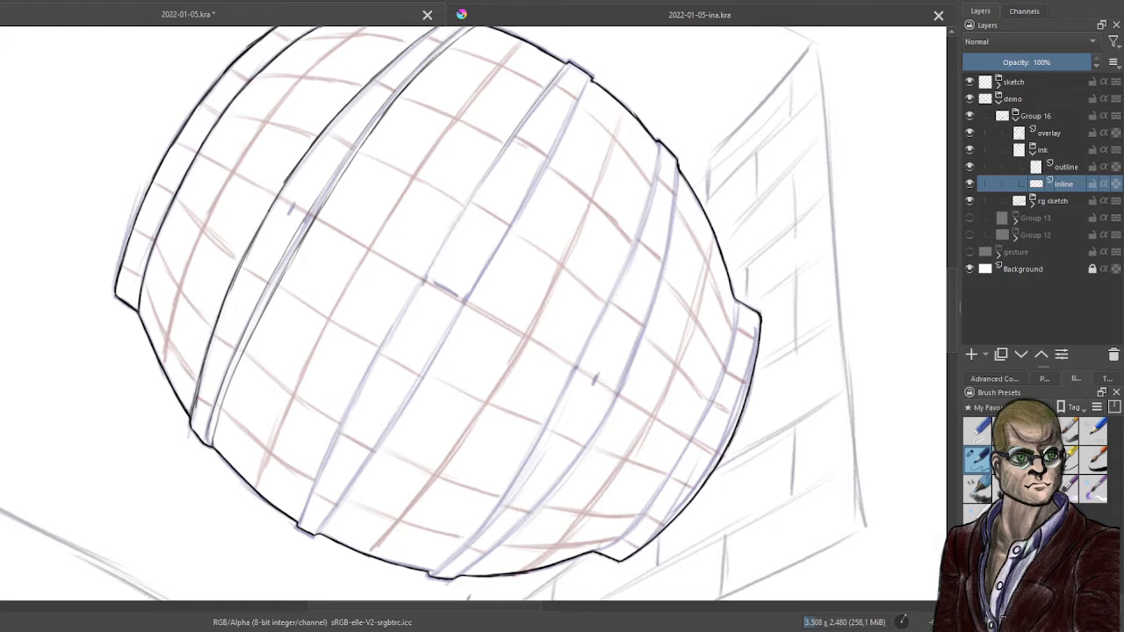
pyautogui.hotkey('ctrl', 'z')
pyautogui.hotkey('ctrl', 'z')
pyautogui.hotkey('ctrl', 'z')
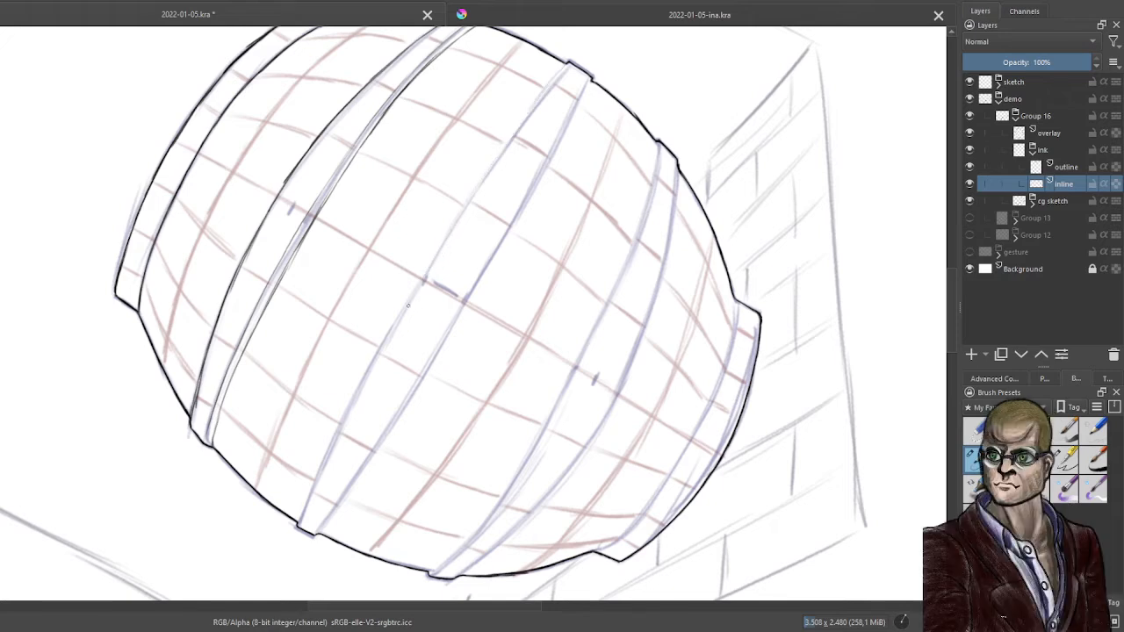
# Ink the middle hoop's whole upper edge as a thin curve between the left and right contours, undoing the failed strokes
pyautogui.moveTo(341, 428); pyautogui.dragTo(489, 187)
pyautogui.hotkey('ctrl', 'z')
pyautogui.moveTo(425, 282); pyautogui.dragTo(491, 172)
pyautogui.hotkey('ctrl', 'z')
pyautogui.moveTo(299, 526)
pyautogui.mouseDown()
pyautogui.moveTo(406, 309)
pyautogui.moveTo(569, 66)
pyautogui.moveTo(339, 472)
pyautogui.mouseUp()
pyautogui.hotkey('ctrl', 'z')
pyautogui.hotkey('ctrl', 'z')
pyautogui.scroll(-2, 301, 503)
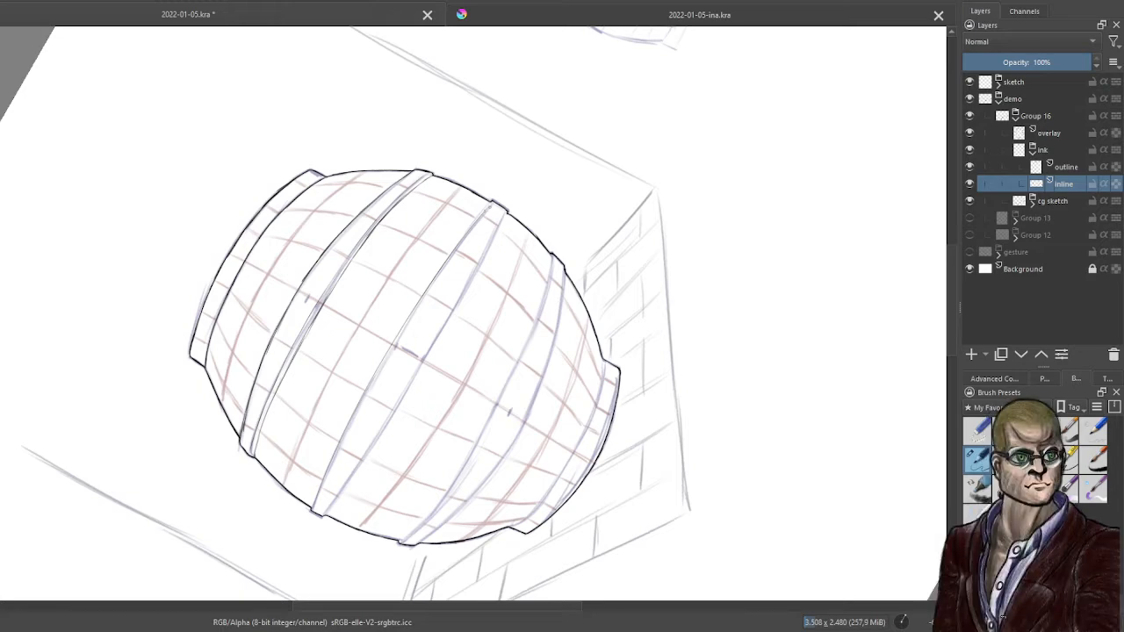
# Reinforce the right-hand part of the middle hoop's upper edge with overlapping strokes up to the right contour
pyautogui.scroll(5, 479, 224)
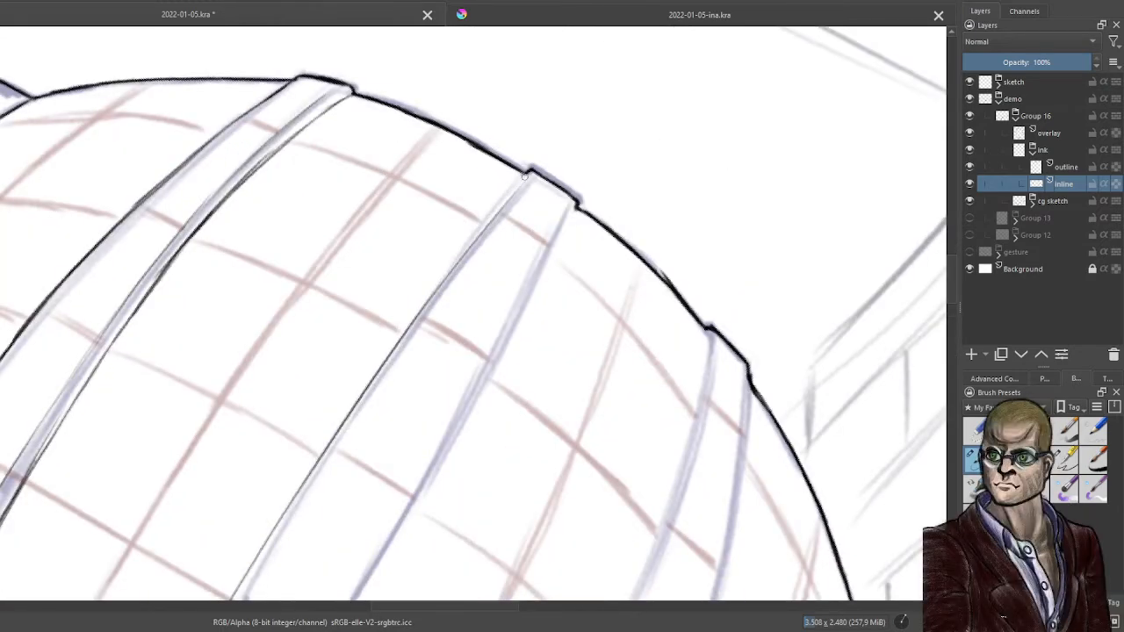
pyautogui.moveTo(497, 209); pyautogui.dragTo(391, 351)
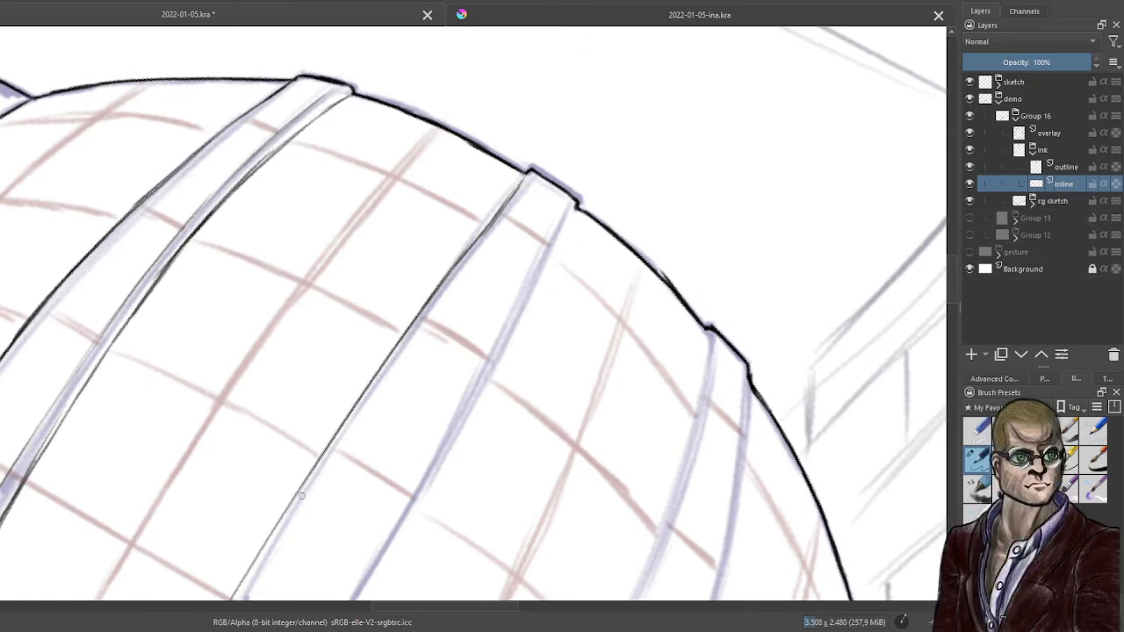
pyautogui.moveTo(281, 551); pyautogui.dragTo(533, 183)
pyautogui.scroll(-2, 461, 370)
pyautogui.moveTo(445, 456); pyautogui.dragTo(489, 363)
pyautogui.scroll(2, 455, 416)
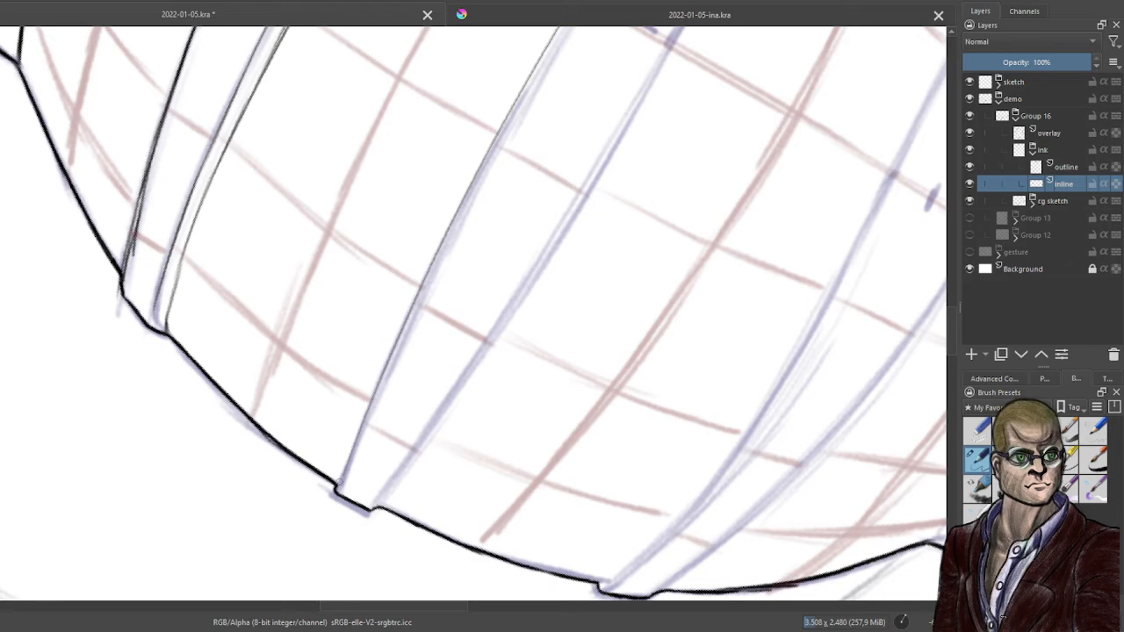
pyautogui.scroll(-3, 373, 389)
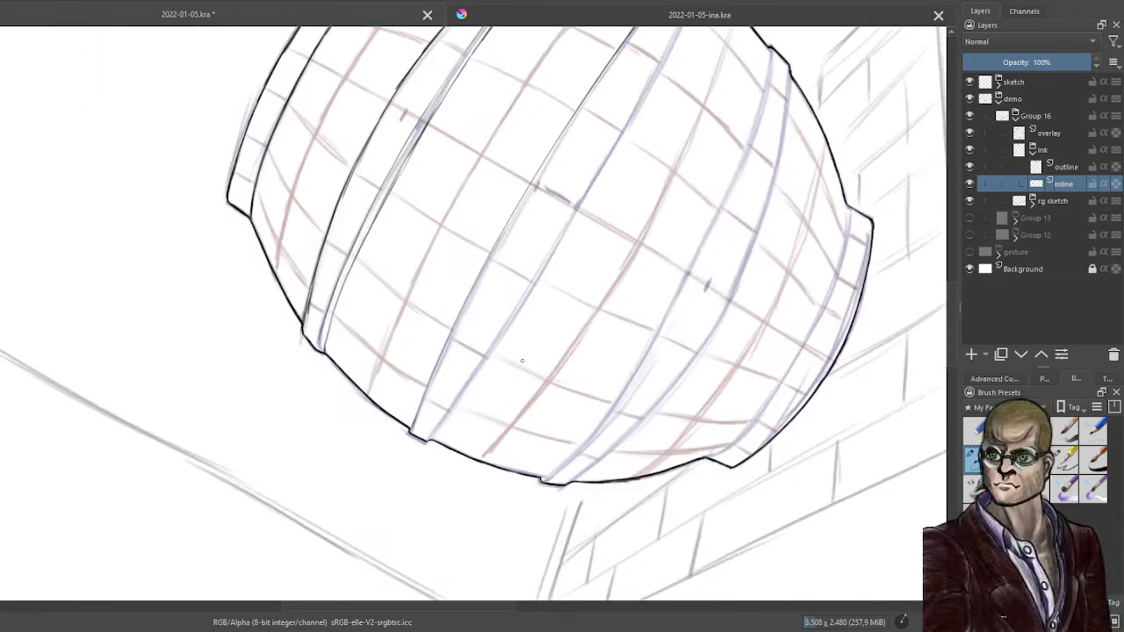
# Examine the inked hoop lines up close and across the whole barrel with the drawing turned around
pyautogui.rightClick(513, 250)
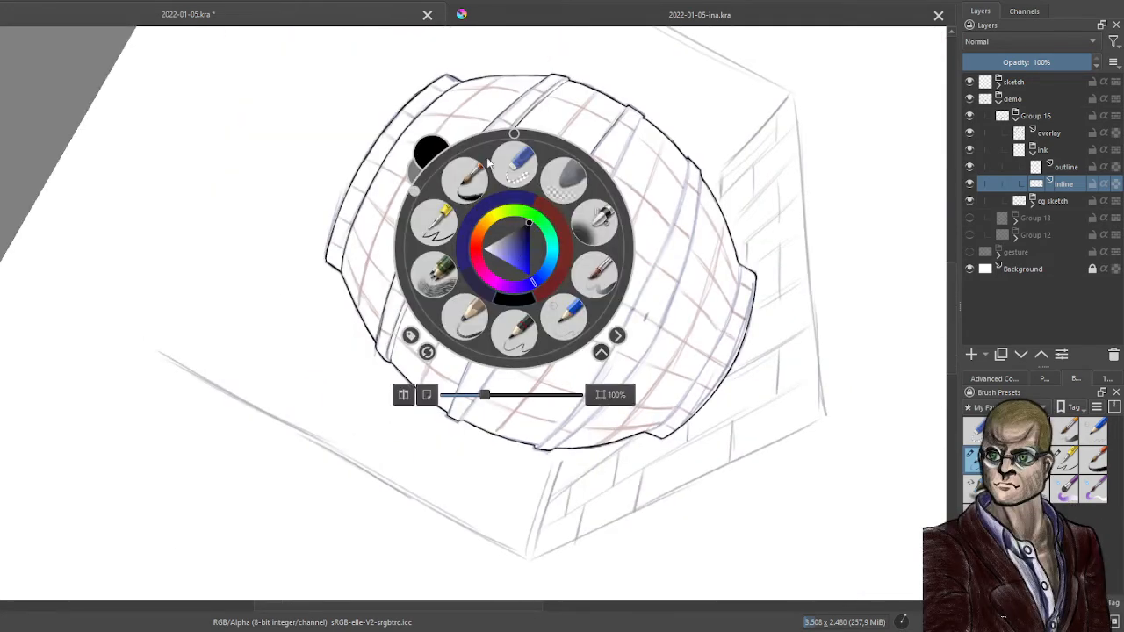
pyautogui.moveTo(413, 197)
pyautogui.mouseDown()
pyautogui.moveTo(403, 221)
pyautogui.moveTo(467, 351)
pyautogui.moveTo(541, 359)
pyautogui.moveTo(620, 264)
pyautogui.mouseUp()
pyautogui.rightClick(619, 264)
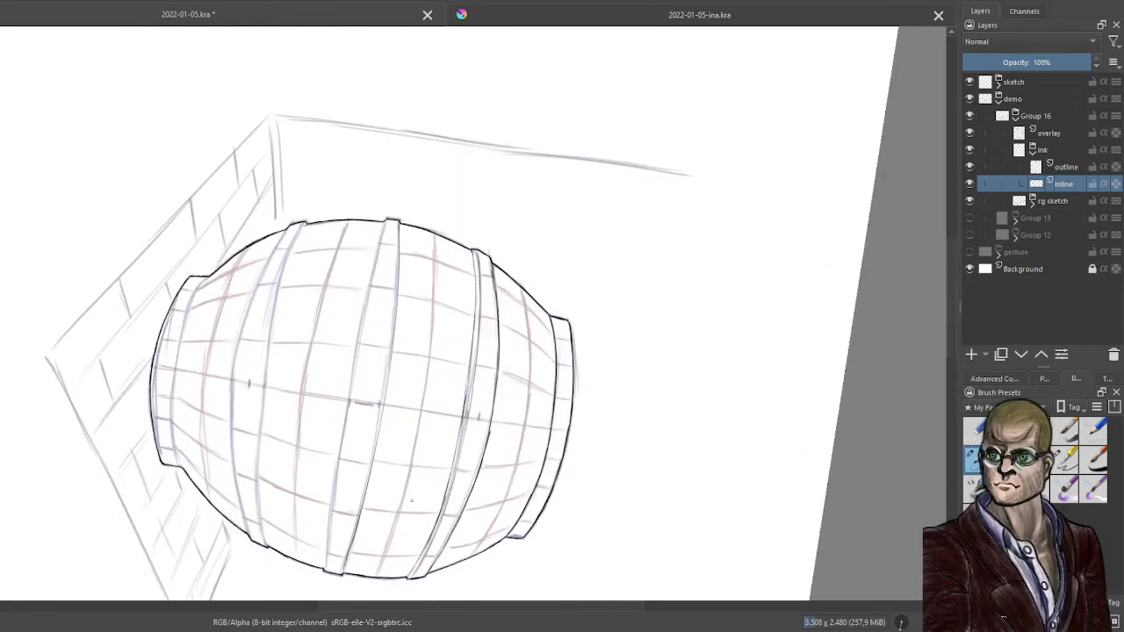
pyautogui.moveTo(458, 408); pyautogui.dragTo(529, 298)
pyautogui.scroll(4, 530, 298)
pyautogui.moveTo(476, 101); pyautogui.dragTo(564, 324)
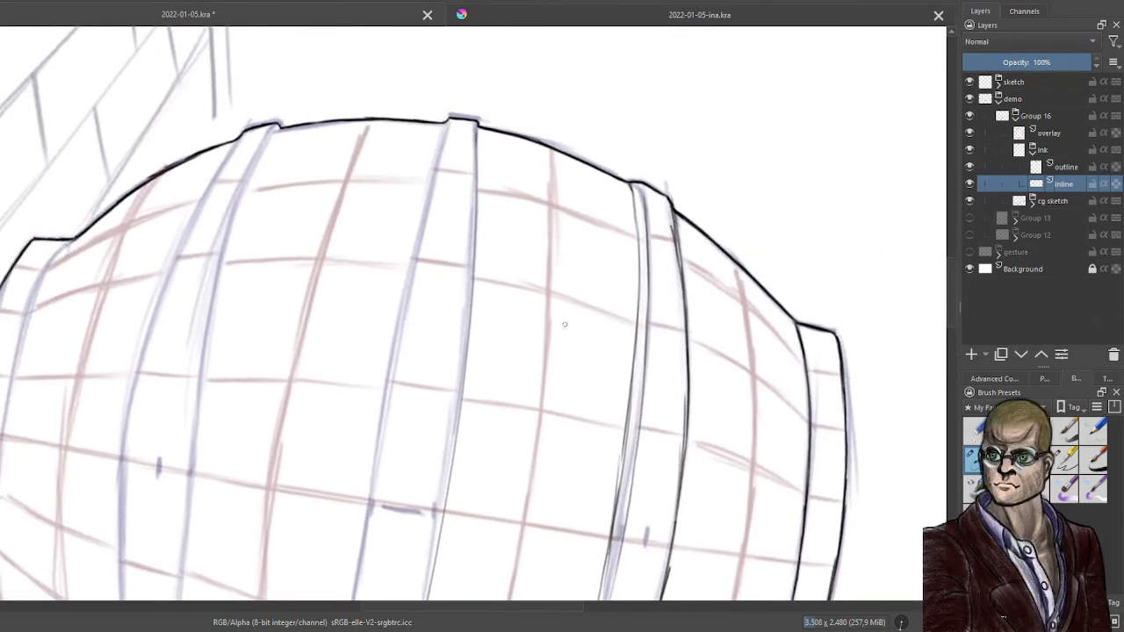
pyautogui.scroll(-5, 559, 322)
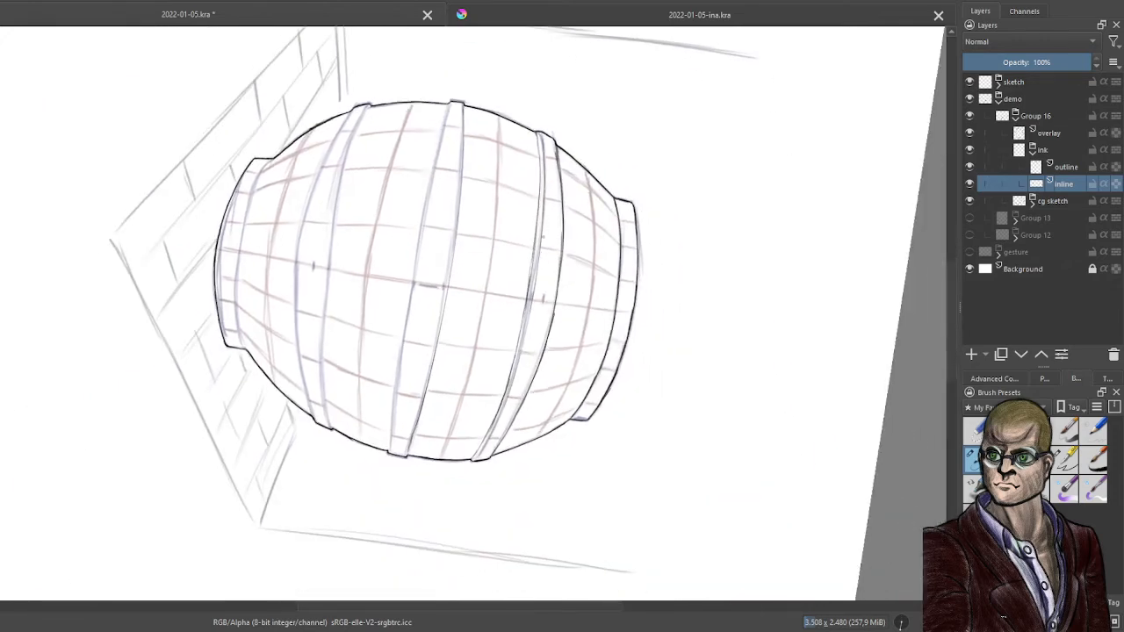
# Try to ink the middle hoop's edge facing the brick wall with long curved strokes between the two contours, undoing each stroke
pyautogui.rightClick(544, 228)
pyautogui.rightClick(657, 255)
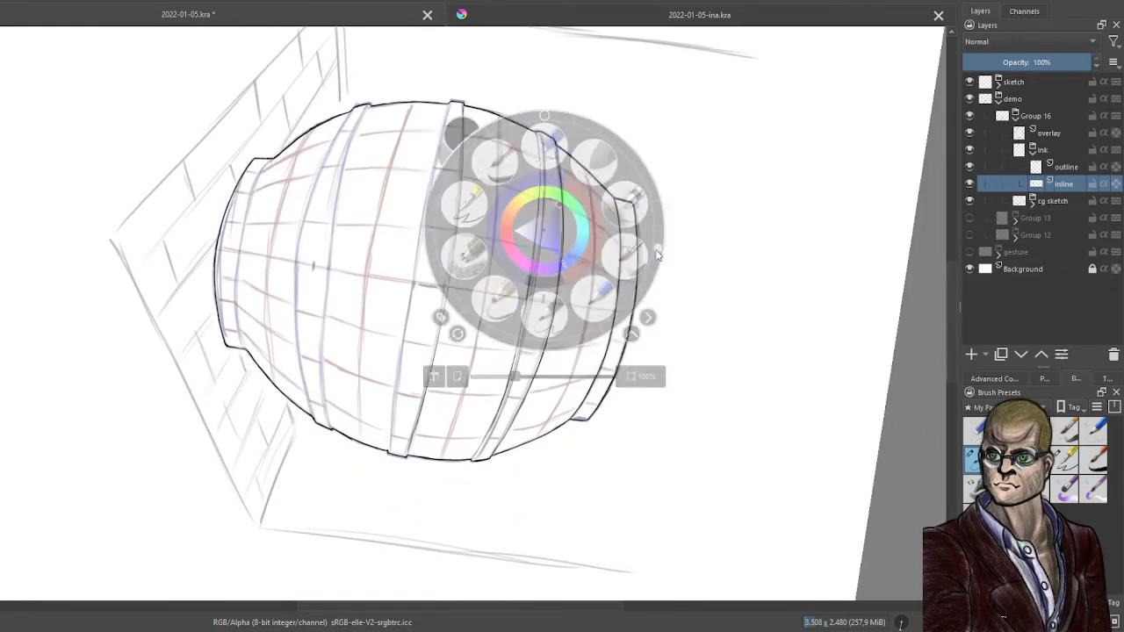
pyautogui.moveTo(657, 254); pyautogui.dragTo(630, 307)
pyautogui.click(682, 347)
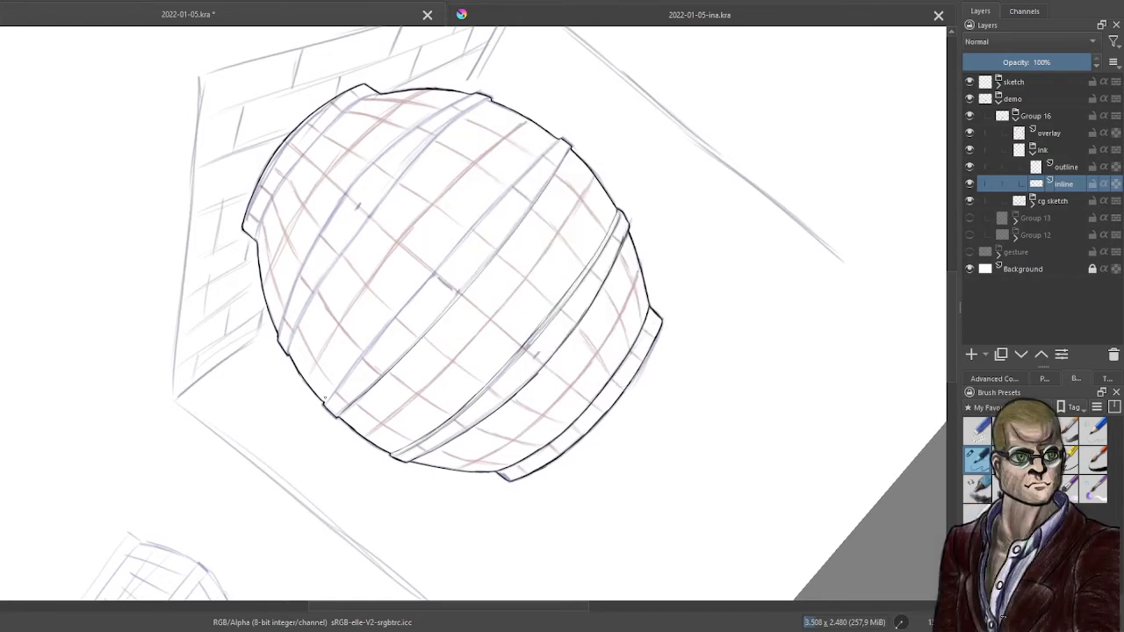
pyautogui.moveTo(558, 140); pyautogui.dragTo(477, 222)
pyautogui.hotkey('ctrl', 'z')
pyautogui.hotkey('ctrl', 'z')
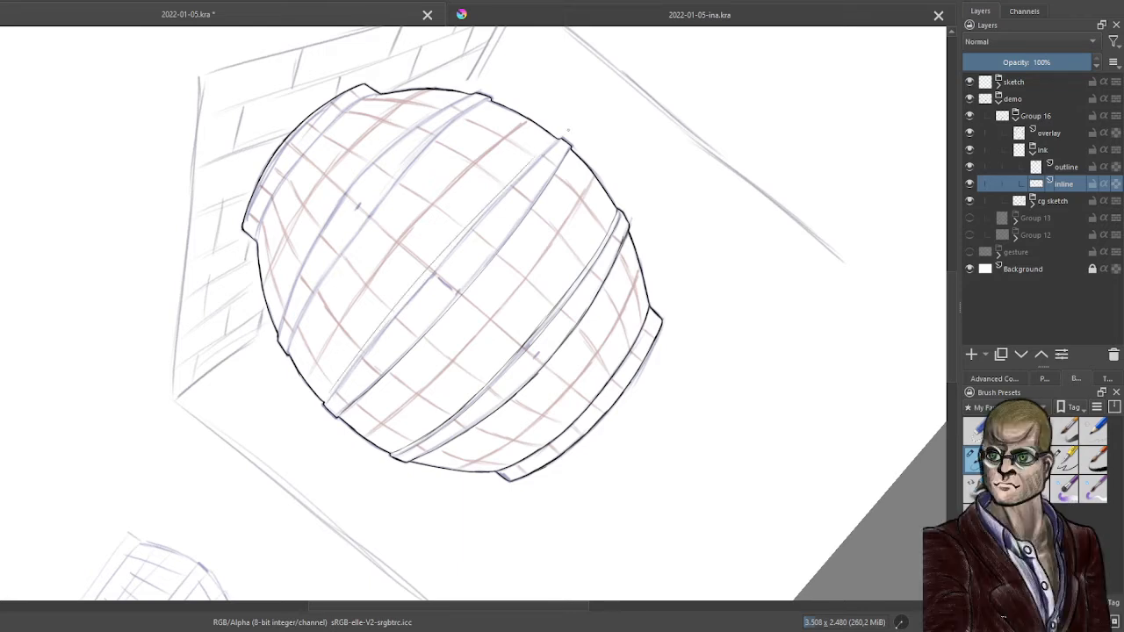
pyautogui.moveTo(557, 140)
pyautogui.mouseDown()
pyautogui.moveTo(327, 401)
pyautogui.moveTo(555, 144)
pyautogui.moveTo(341, 392)
pyautogui.moveTo(530, 186)
pyautogui.mouseUp()
pyautogui.hotkey('ctrl', 'z')
pyautogui.hotkey('ctrl', 'z')
pyautogui.hotkey('ctrl', 'z')
pyautogui.hotkey('ctrl', 'z')
pyautogui.moveTo(341, 381); pyautogui.dragTo(527, 175)
pyautogui.hotkey('ctrl', 'z')
pyautogui.moveTo(331, 395); pyautogui.dragTo(525, 174)
pyautogui.hotkey('ctrl', 'z')
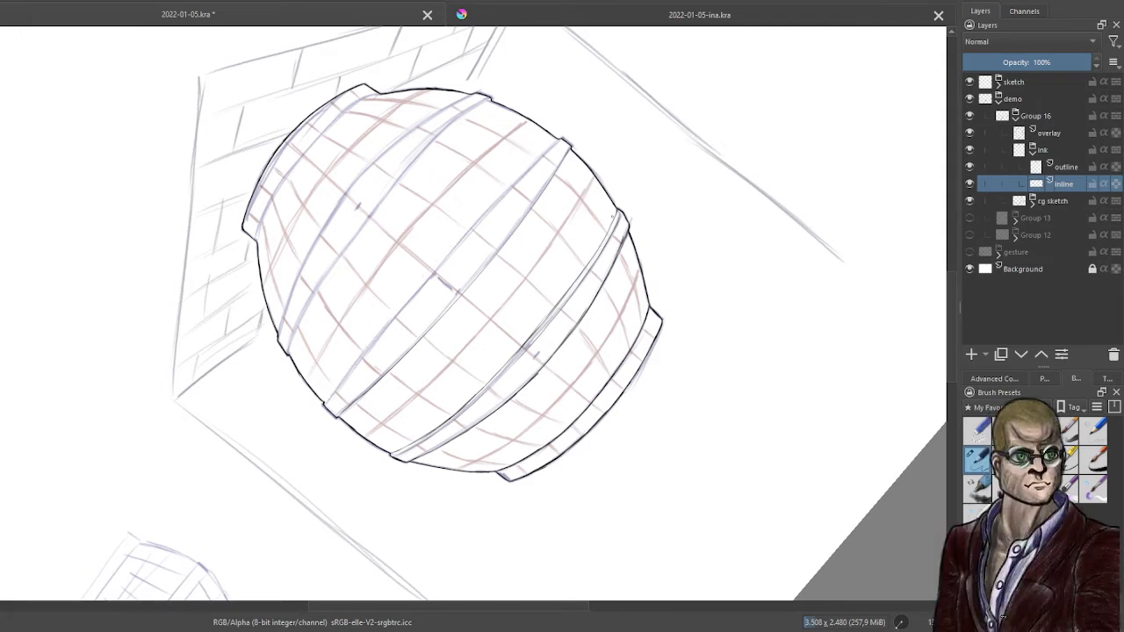
# Ink the longer part of the middle hoop's brick-side edge as a thin curve from the upper contour past the centreline, undoing failed strokes
pyautogui.rightClick(616, 215)
pyautogui.moveTo(705, 292); pyautogui.dragTo(731, 239)
pyautogui.click(785, 281)
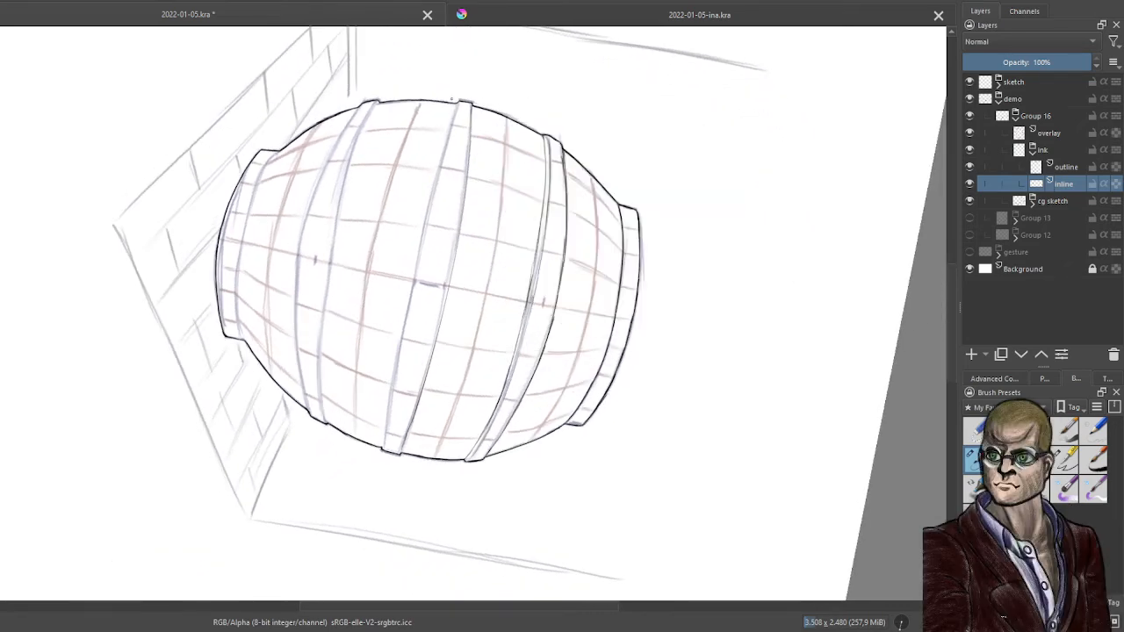
pyautogui.moveTo(413, 286); pyautogui.dragTo(457, 108)
pyautogui.hotkey('ctrl', 'z')
pyautogui.moveTo(386, 443); pyautogui.dragTo(428, 191)
pyautogui.hotkey('ctrl', 'z')
pyautogui.moveTo(399, 315); pyautogui.dragTo(455, 105)
pyautogui.hotkey('ctrl', 'z')
pyautogui.moveTo(419, 266); pyautogui.dragTo(457, 110)
pyautogui.hotkey('ctrl', 'z')
pyautogui.moveTo(398, 344); pyautogui.dragTo(456, 117)
# Complete the middle hoop's brick-side edge with a thin overlapping stroke reaching the lower contour, undoing failed strokes
pyautogui.moveTo(384, 428); pyautogui.dragTo(406, 310)
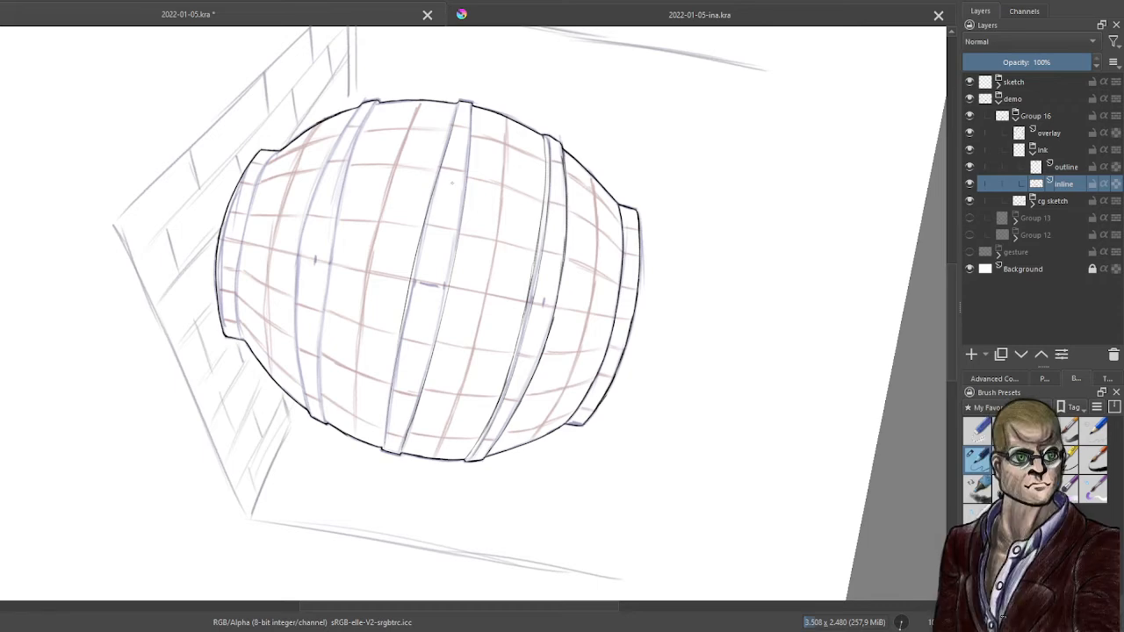
pyautogui.hotkey('ctrl', 'z')
pyautogui.moveTo(385, 434); pyautogui.dragTo(407, 313)
pyautogui.hotkey('ctrl', 'z')
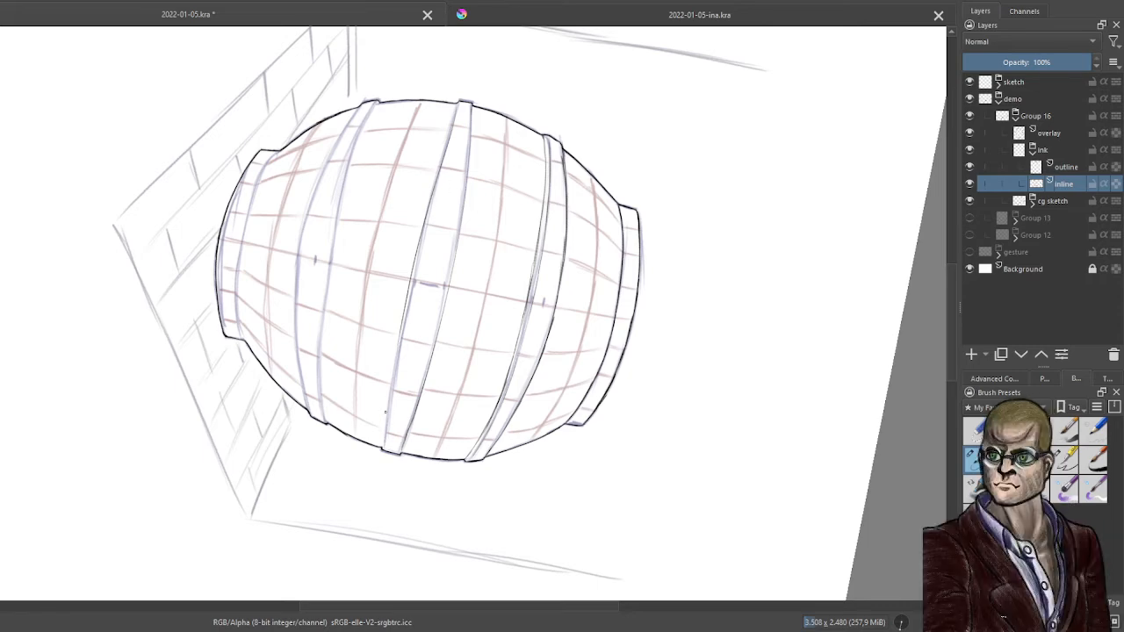
pyautogui.moveTo(387, 436); pyautogui.dragTo(405, 303)
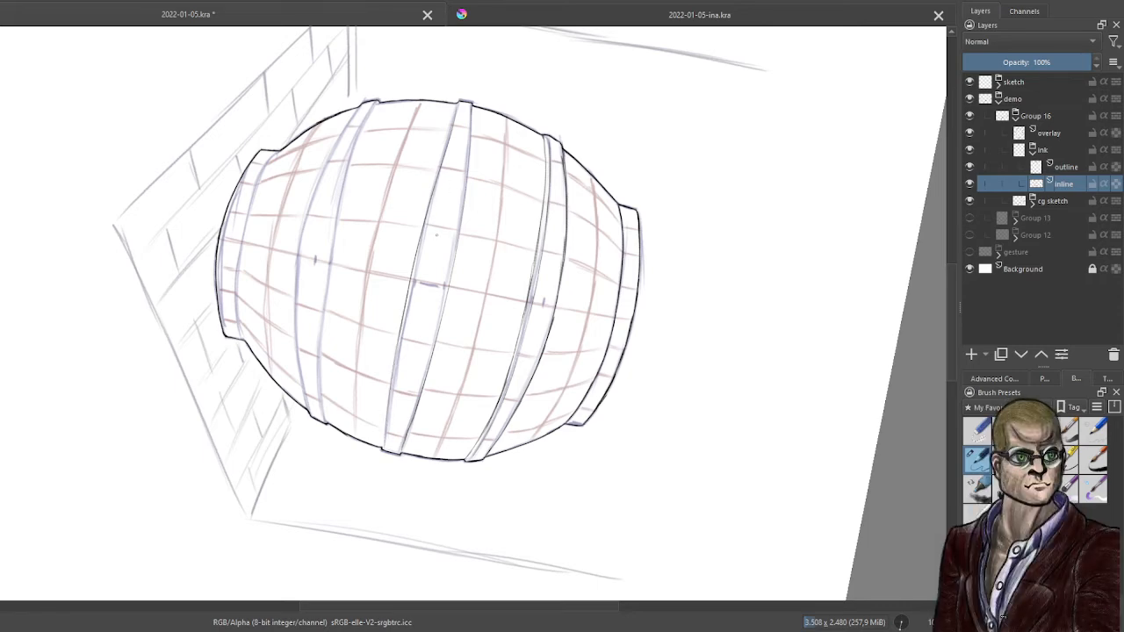
# Ink the brick-side edge of the neighbouring hoop towards the wall as overlapping thin curves between both contours, undoing failed strokes
pyautogui.scroll(2, 436, 235)
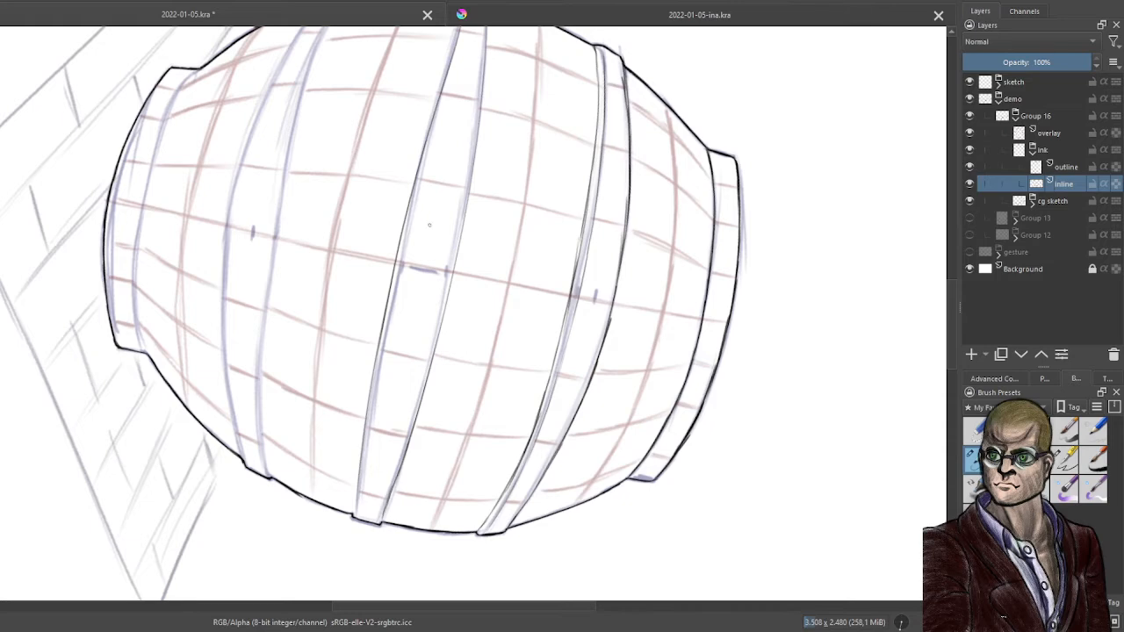
pyautogui.scroll(2, 423, 216)
pyautogui.moveTo(416, 207)
pyautogui.mouseDown()
pyautogui.moveTo(413, 371)
pyautogui.moveTo(383, 446)
pyautogui.mouseUp()
pyautogui.moveTo(516, 203)
pyautogui.mouseDown()
pyautogui.moveTo(489, 304)
pyautogui.moveTo(514, 332)
pyautogui.mouseUp()
pyautogui.scroll(-5, 466, 308)
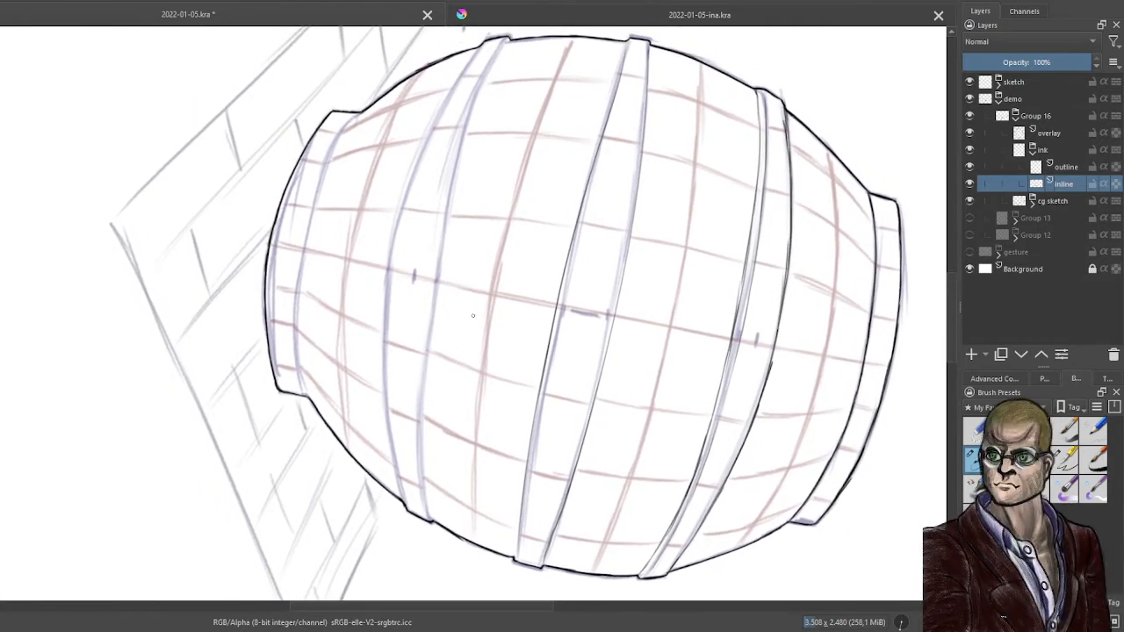
pyautogui.moveTo(403, 499); pyautogui.dragTo(383, 260)
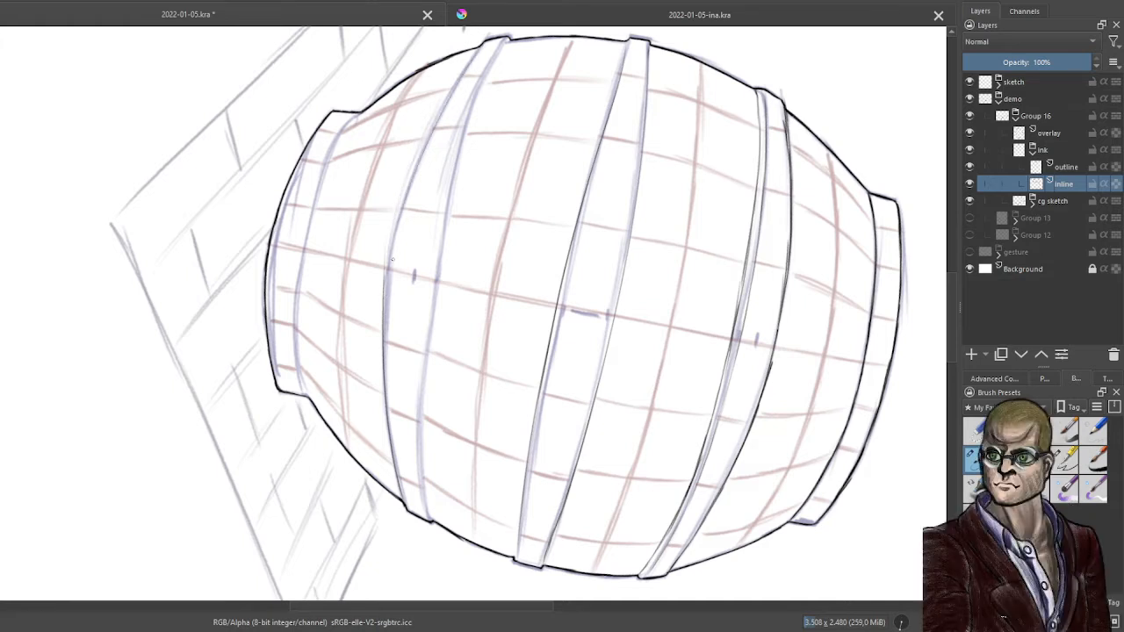
pyautogui.moveTo(384, 312); pyautogui.dragTo(417, 158)
pyautogui.hotkey('ctrl', 'z')
pyautogui.moveTo(384, 317); pyautogui.dragTo(431, 122)
pyautogui.hotkey('ctrl', 'z')
pyautogui.moveTo(389, 250)
pyautogui.mouseDown()
pyautogui.moveTo(468, 57)
pyautogui.moveTo(452, 90)
pyautogui.mouseUp()
pyautogui.hotkey('ctrl', 'z')
pyautogui.moveTo(423, 142); pyautogui.dragTo(480, 48)
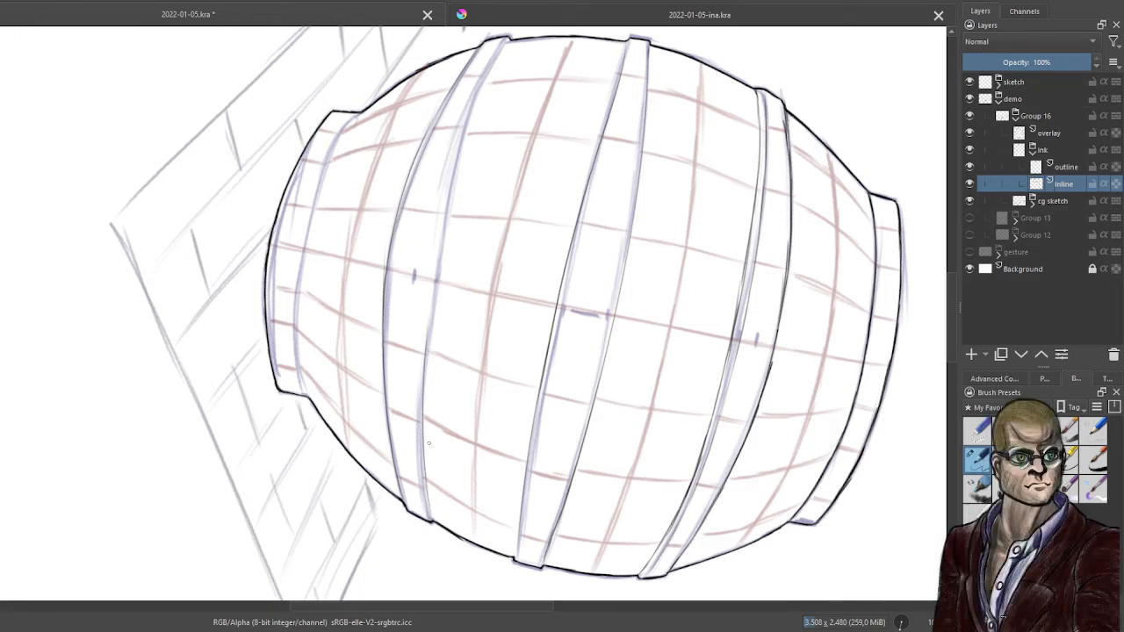
# Ink the same hoop's other edge, facing the middle hoop, as one long thin curve, undoing the failed strokes
pyautogui.moveTo(427, 369)
pyautogui.mouseDown()
pyautogui.moveTo(437, 266)
pyautogui.moveTo(427, 322)
pyautogui.moveTo(476, 119)
pyautogui.mouseUp()
pyautogui.hotkey('ctrl', 'z')
pyautogui.moveTo(431, 517); pyautogui.dragTo(433, 215)
pyautogui.hotkey('ctrl', 'z')
pyautogui.moveTo(420, 420)
pyautogui.mouseDown()
pyautogui.moveTo(427, 265)
pyautogui.moveTo(506, 46)
pyautogui.moveTo(451, 178)
pyautogui.mouseUp()
pyautogui.hotkey('ctrl', 'z')
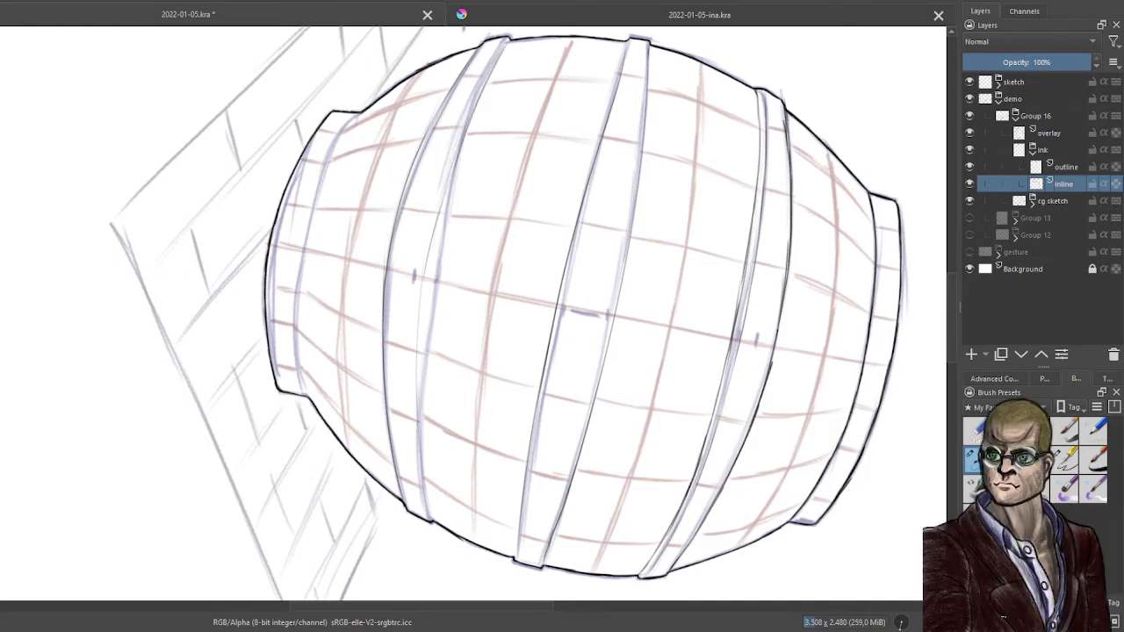
# Reinforce the upper part of this hoop's edge facing the middle hoop with strokes from the upper contour to the centreline
pyautogui.scroll(2, 396, 171)
pyautogui.moveTo(518, 160); pyautogui.dragTo(497, 246)
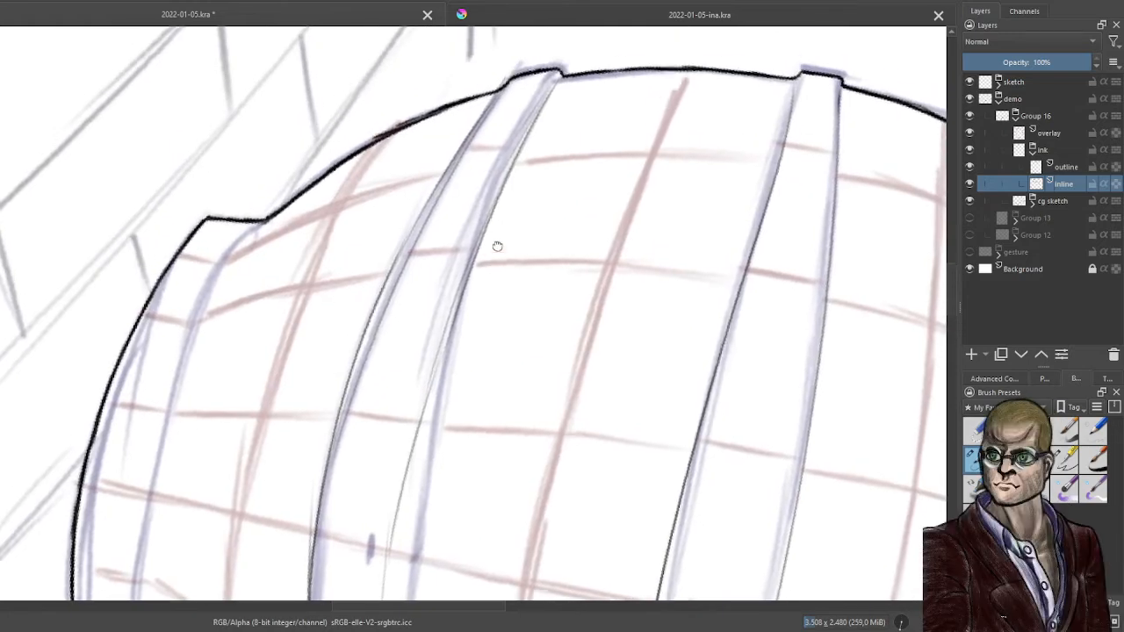
pyautogui.moveTo(558, 78)
pyautogui.mouseDown()
pyautogui.moveTo(451, 306)
pyautogui.moveTo(412, 428)
pyautogui.moveTo(438, 356)
pyautogui.moveTo(387, 564)
pyautogui.moveTo(394, 505)
pyautogui.moveTo(383, 600)
pyautogui.mouseUp()
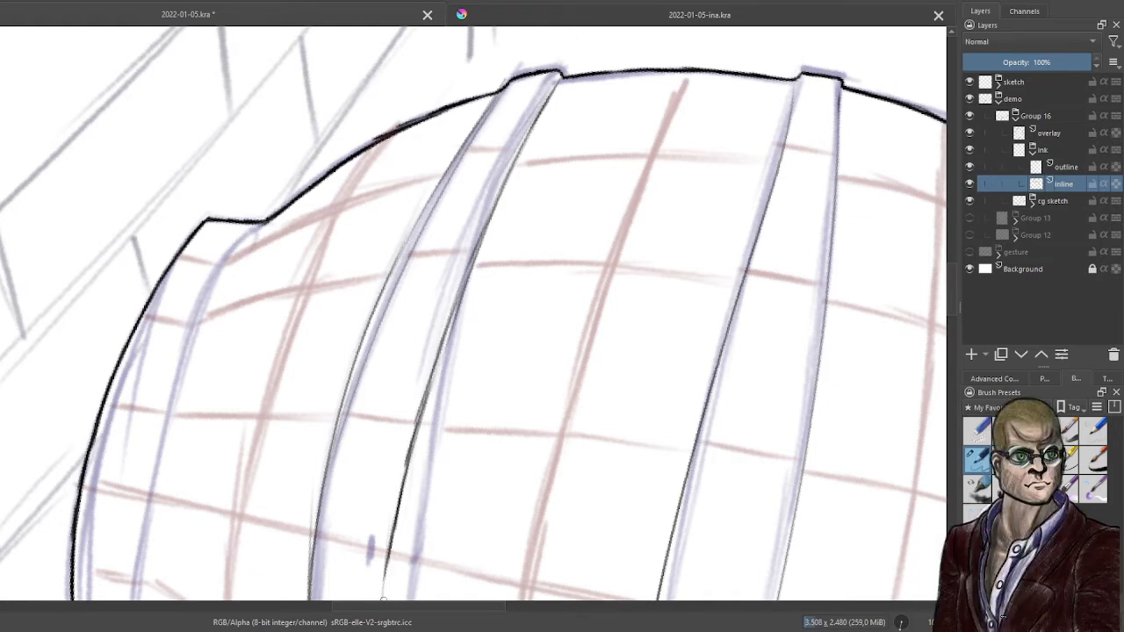
# Thicken the upper half of the hoop's brick-side edge with short overlapping strokes from the contour down to the centreline
pyautogui.moveTo(495, 96); pyautogui.dragTo(448, 178)
pyautogui.moveTo(478, 118); pyautogui.dragTo(429, 211)
pyautogui.moveTo(456, 155); pyautogui.dragTo(393, 274)
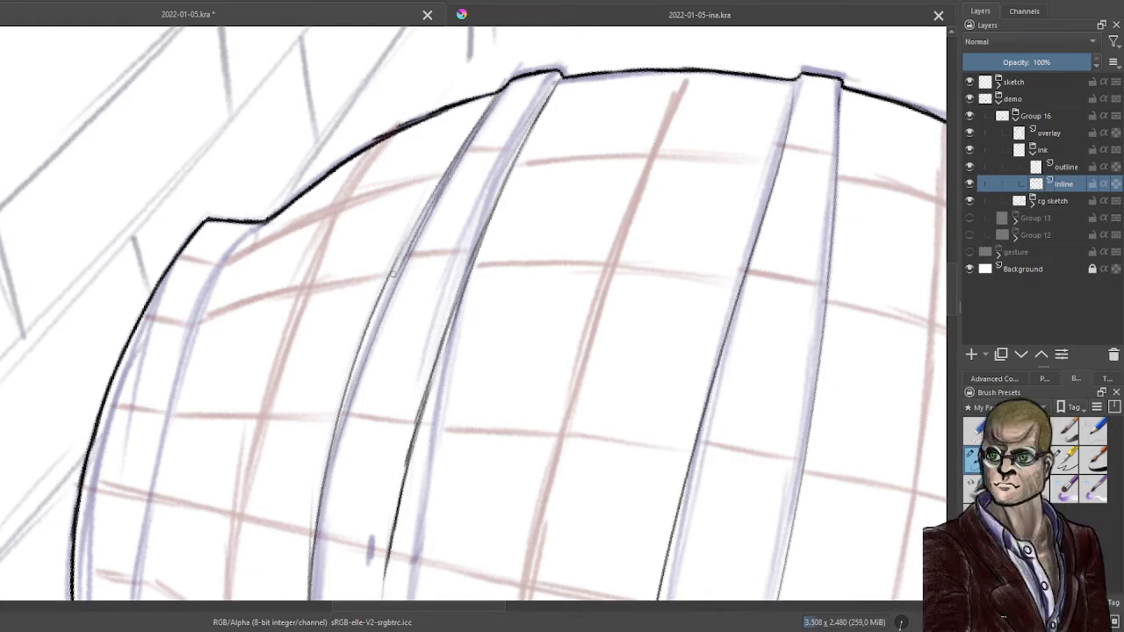
pyautogui.moveTo(421, 213); pyautogui.dragTo(352, 380)
pyautogui.moveTo(367, 341); pyautogui.dragTo(332, 475)
pyautogui.moveTo(340, 419); pyautogui.dragTo(315, 551)
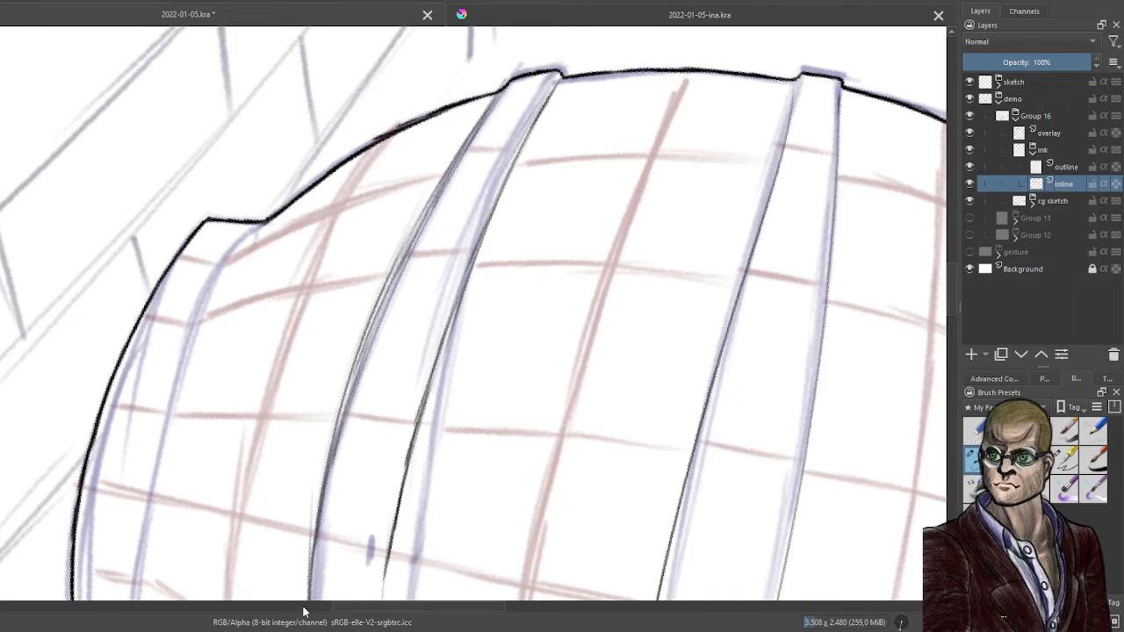
# Reinforce the lower half of the hoop's edge facing the middle hoop with overlapping strokes from the centreline towards the lower contour
pyautogui.moveTo(377, 505); pyautogui.dragTo(509, 97)
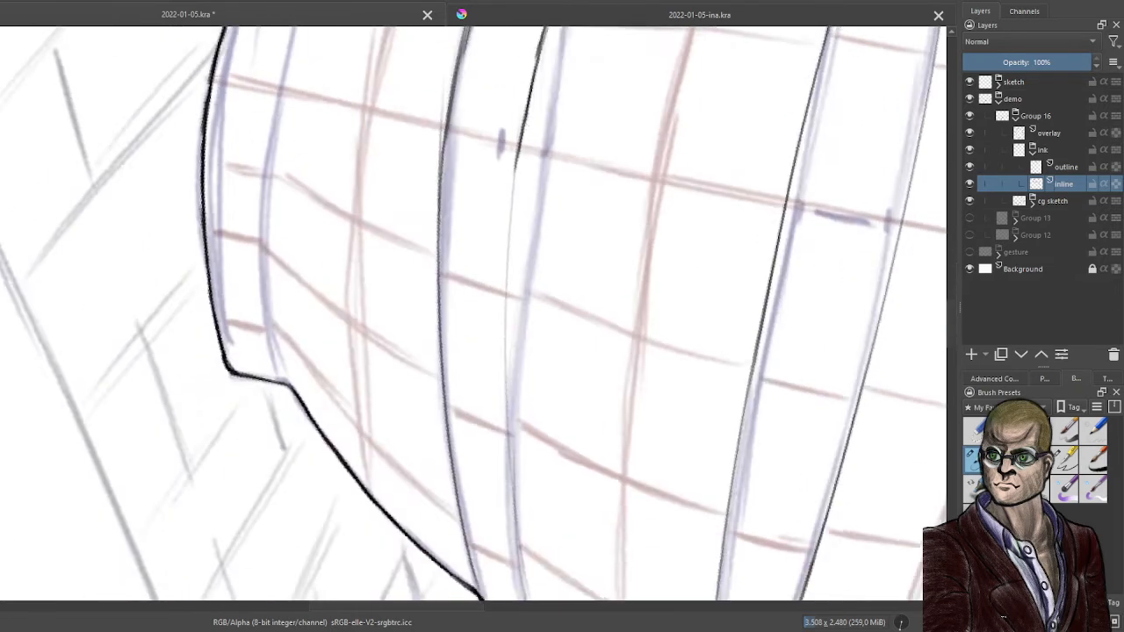
pyautogui.moveTo(520, 137)
pyautogui.mouseDown()
pyautogui.moveTo(513, 216)
pyautogui.moveTo(517, 130)
pyautogui.moveTo(506, 298)
pyautogui.mouseUp()
pyautogui.moveTo(511, 223); pyautogui.dragTo(506, 362)
pyautogui.moveTo(507, 278); pyautogui.dragTo(507, 443)
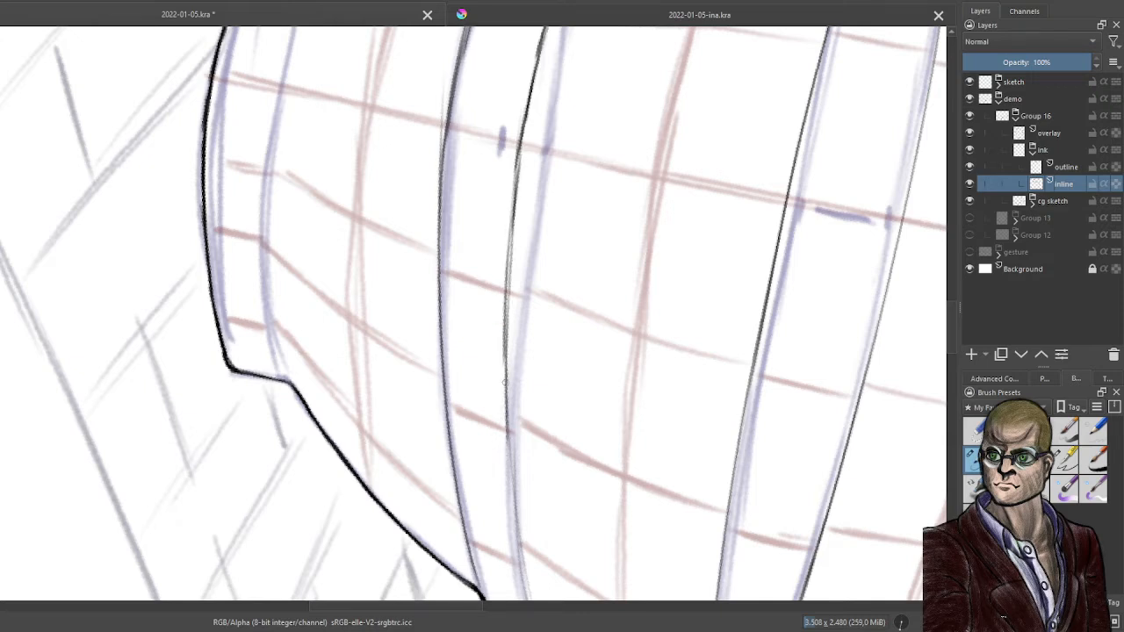
pyautogui.moveTo(506, 353); pyautogui.dragTo(512, 527)
pyautogui.moveTo(509, 421); pyautogui.dragTo(521, 583)
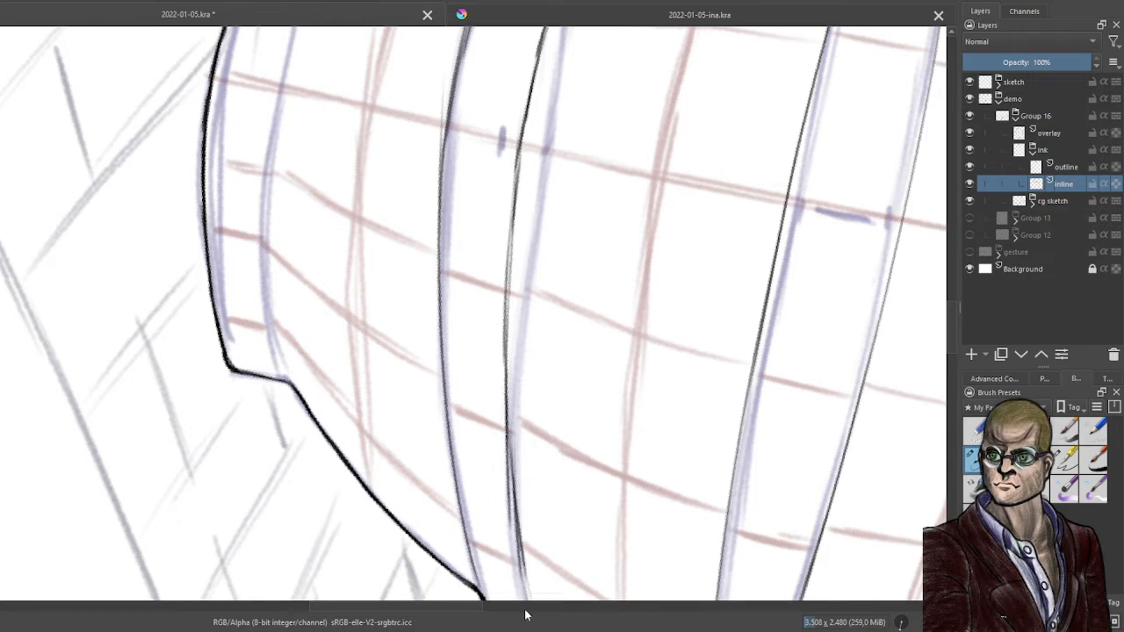
# Extend that edge to the lower contour and add a long thin stroke beside it within the hoop band
pyautogui.scroll(-6, 618, 228)
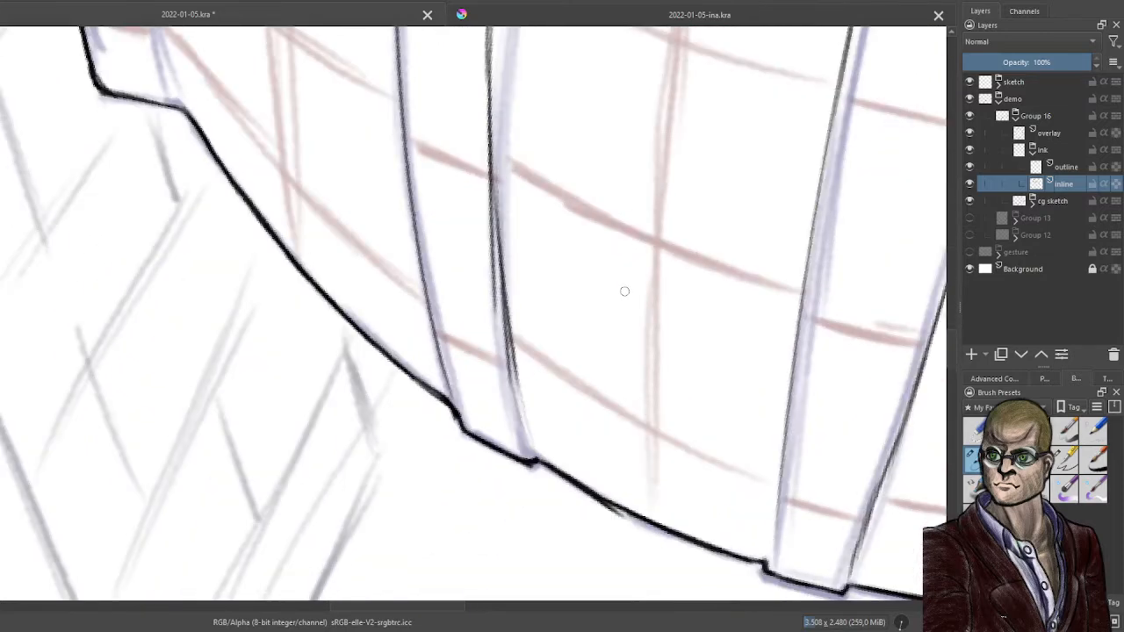
pyautogui.moveTo(511, 376); pyautogui.dragTo(532, 454)
pyautogui.moveTo(524, 413)
pyautogui.mouseDown()
pyautogui.moveTo(533, 457)
pyautogui.moveTo(484, 325)
pyautogui.moveTo(466, 151)
pyautogui.moveTo(469, 51)
pyautogui.mouseUp()
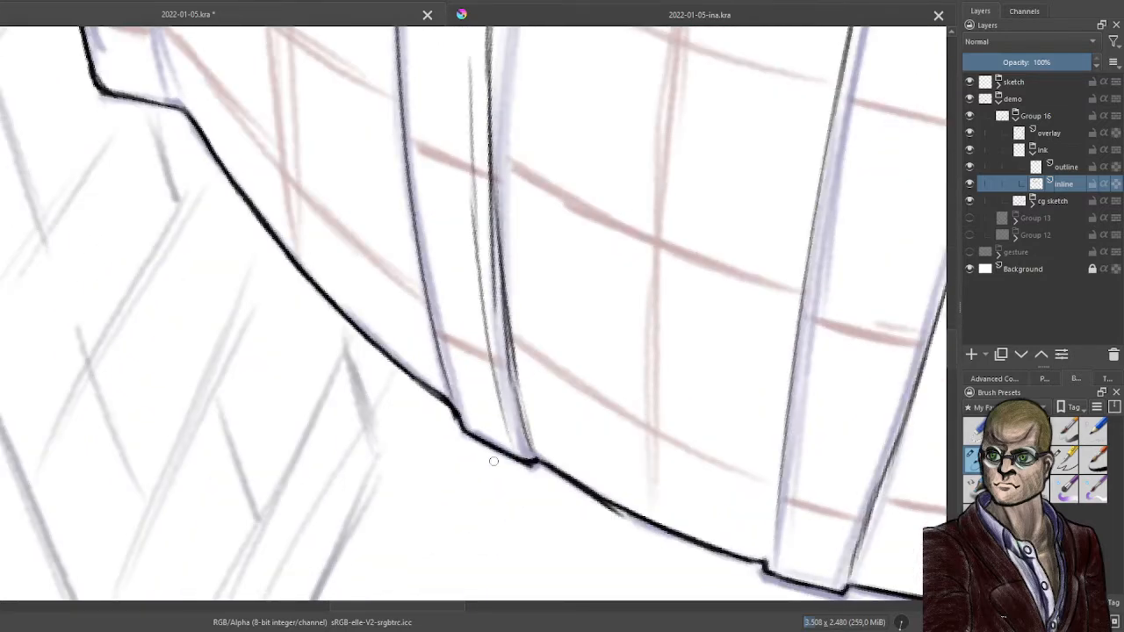
# Ink the upper edge of the barrel's lower hoop with long strokes on the inline layer, following the sketch
pyautogui.scroll(-2, 556, 339)
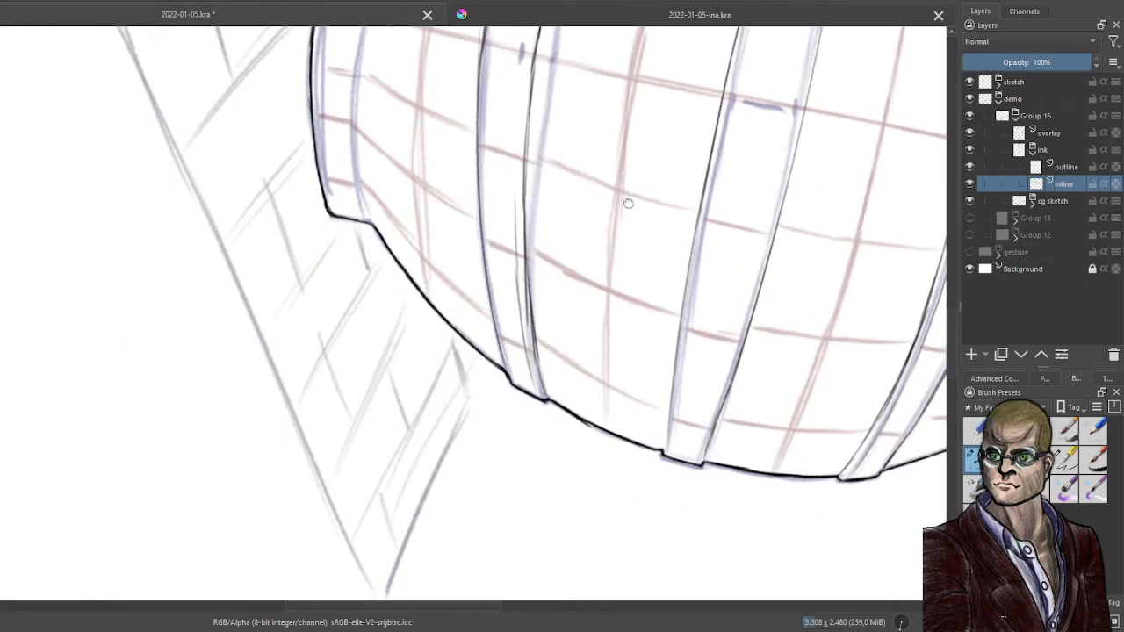
pyautogui.scroll(-2, 562, 351)
pyautogui.scroll(1, 558, 338)
pyautogui.scroll(1, 557, 345)
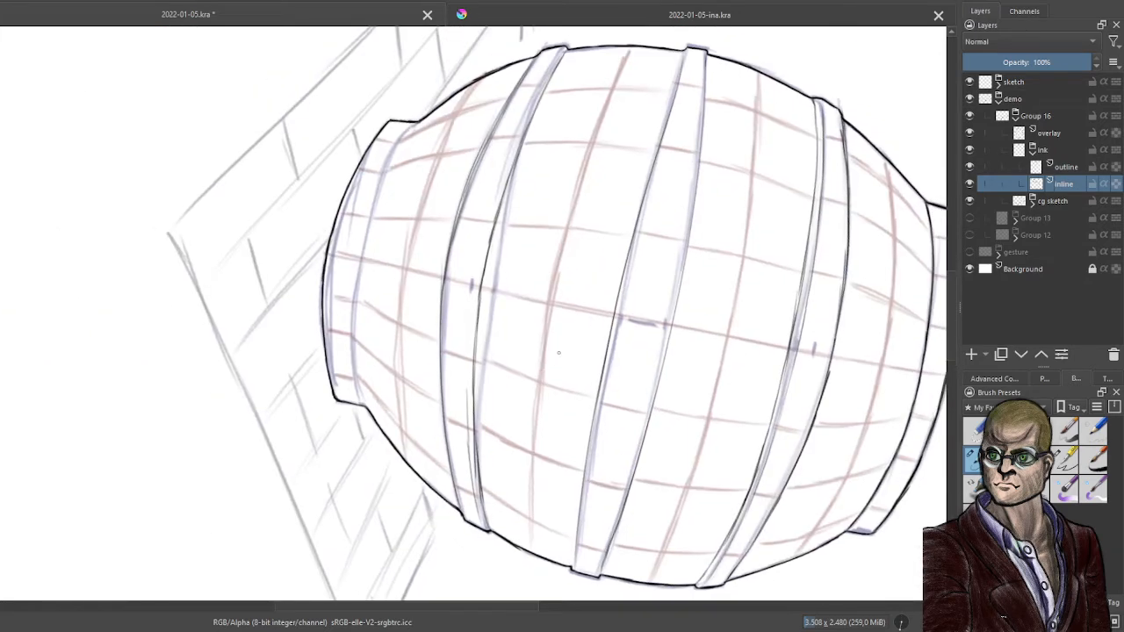
pyautogui.moveTo(468, 392); pyautogui.dragTo(469, 288)
pyautogui.moveTo(467, 364)
pyautogui.mouseDown()
pyautogui.moveTo(482, 233)
pyautogui.moveTo(545, 70)
pyautogui.moveTo(520, 121)
pyautogui.mouseUp()
pyautogui.moveTo(565, 46); pyautogui.dragTo(521, 123)
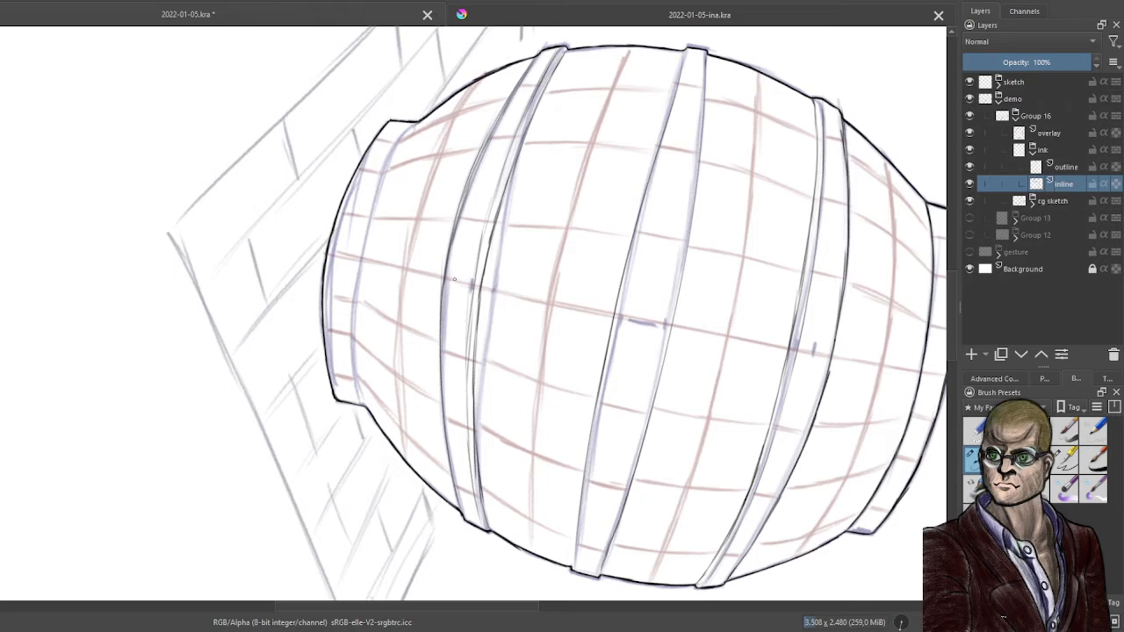
# Ink the curved upper edge of the barrel's base rim over the sketch line
pyautogui.scroll(2, 401, 174)
pyautogui.moveTo(422, 218); pyautogui.dragTo(441, 237)
pyautogui.scroll(-2, 444, 235)
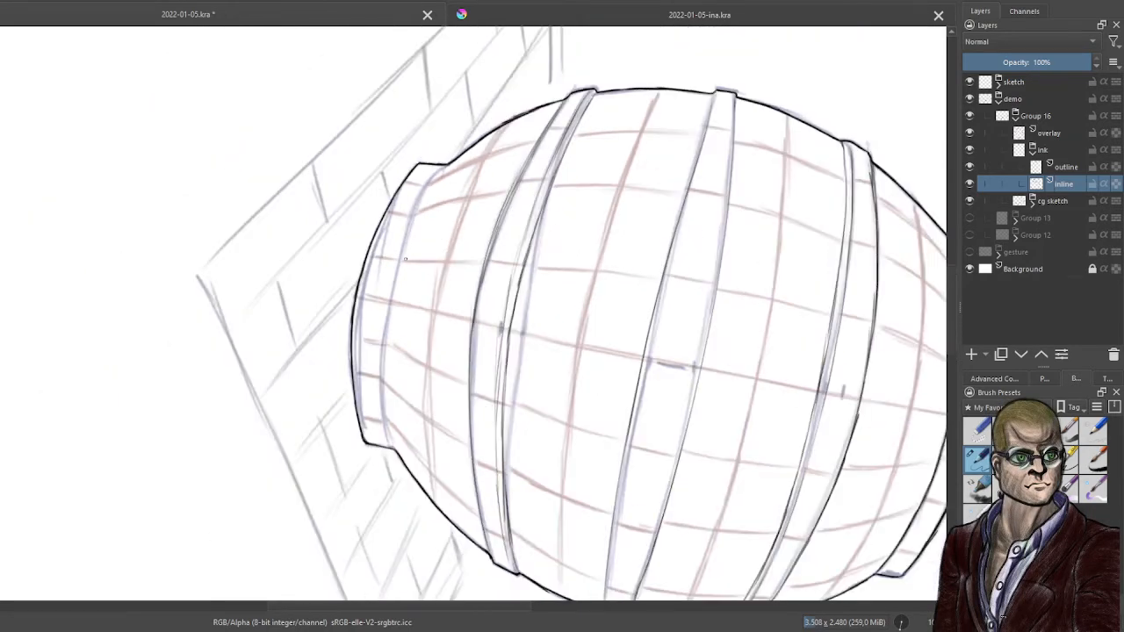
pyautogui.moveTo(446, 165)
pyautogui.mouseDown()
pyautogui.moveTo(409, 222)
pyautogui.moveTo(387, 309)
pyautogui.moveTo(381, 390)
pyautogui.moveTo(392, 446)
pyautogui.mouseUp()
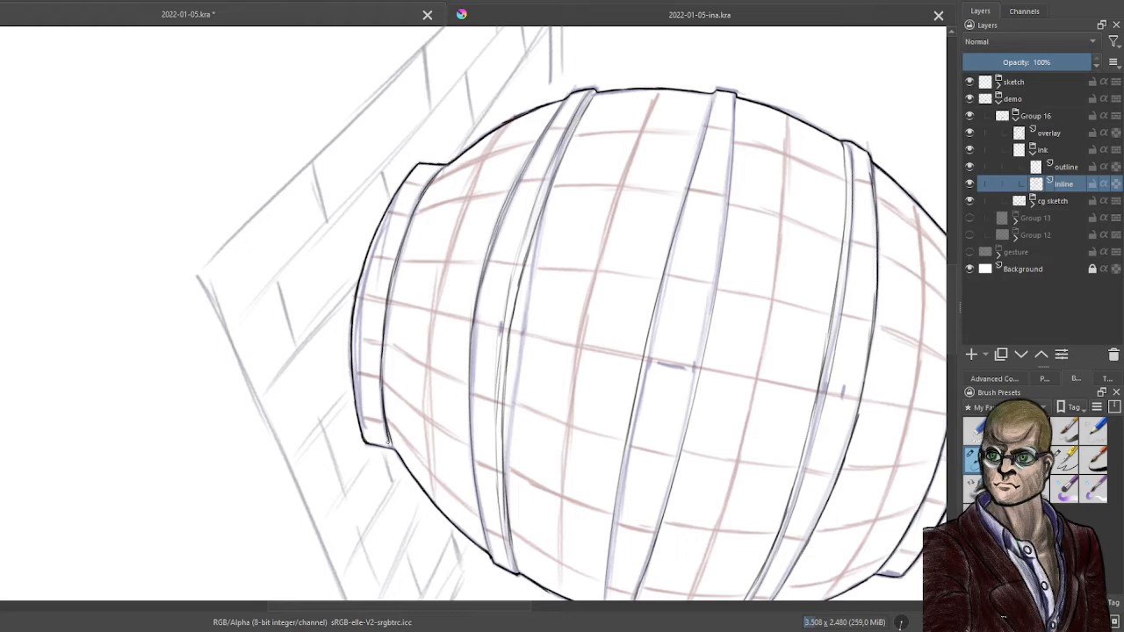
# Reset the canvas rotation so the barrel stands upright and hide the cg sketch layer
pyautogui.rightClick(629, 160)
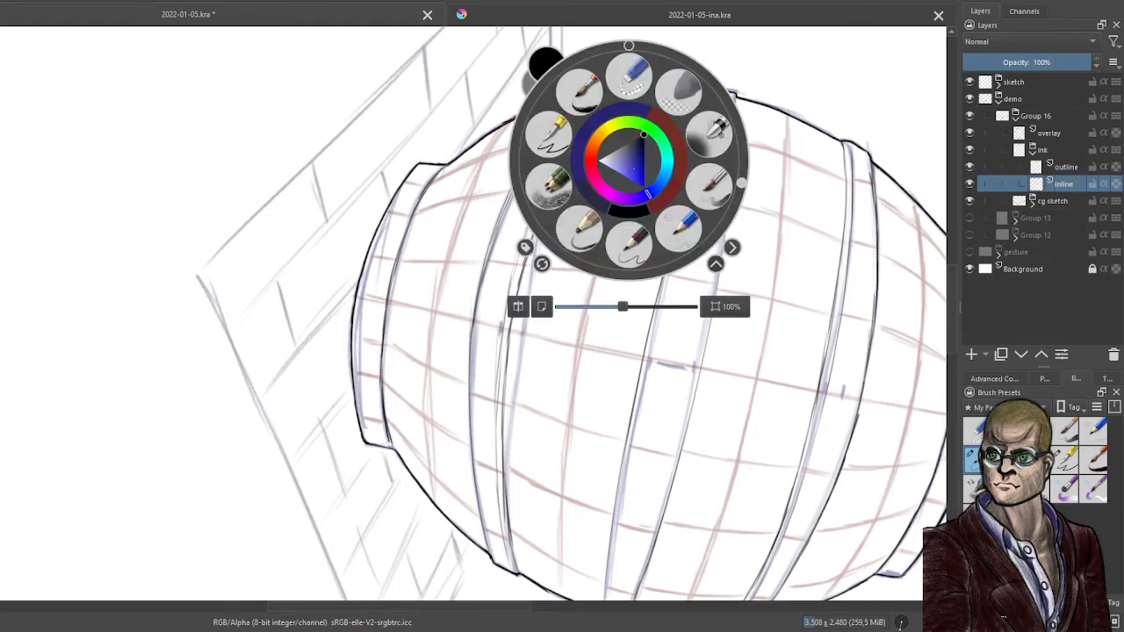
pyautogui.click(629, 45)
pyautogui.click(484, 350)
pyautogui.scroll(-1, 565, 293)
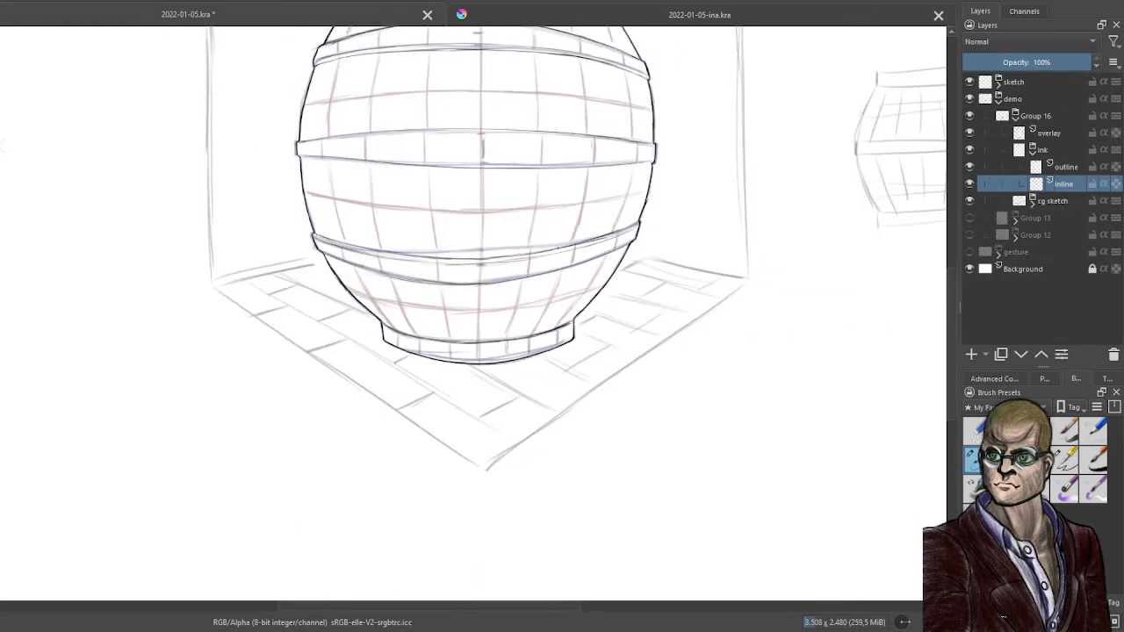
pyautogui.moveTo(565, 293); pyautogui.dragTo(572, 401)
pyautogui.click(969, 201)
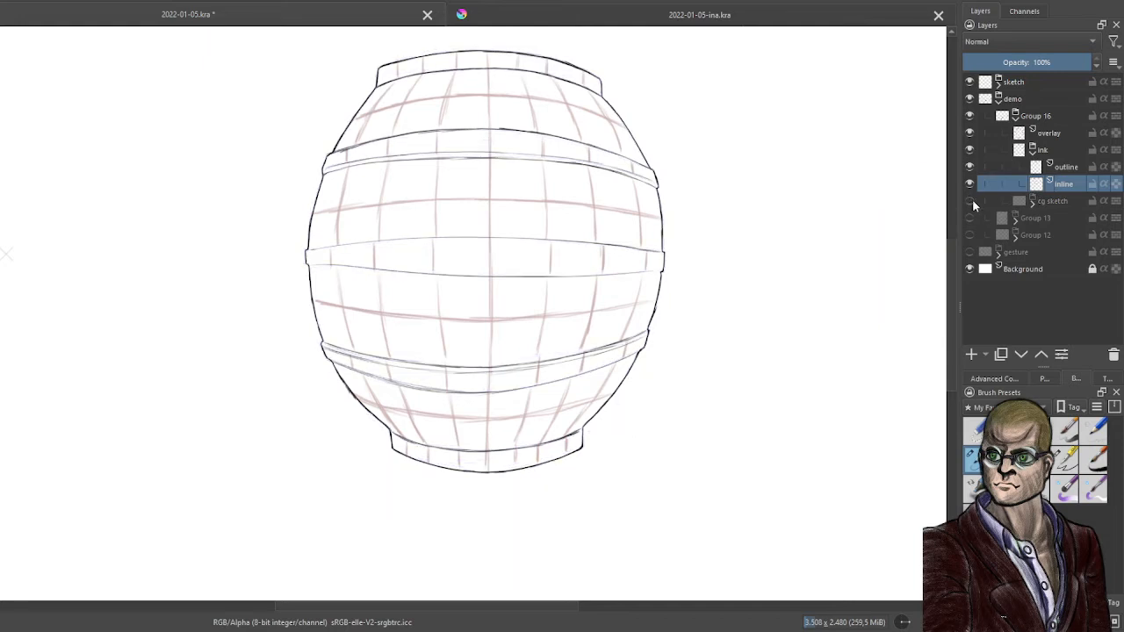
pyautogui.scroll(-1, 666, 273)
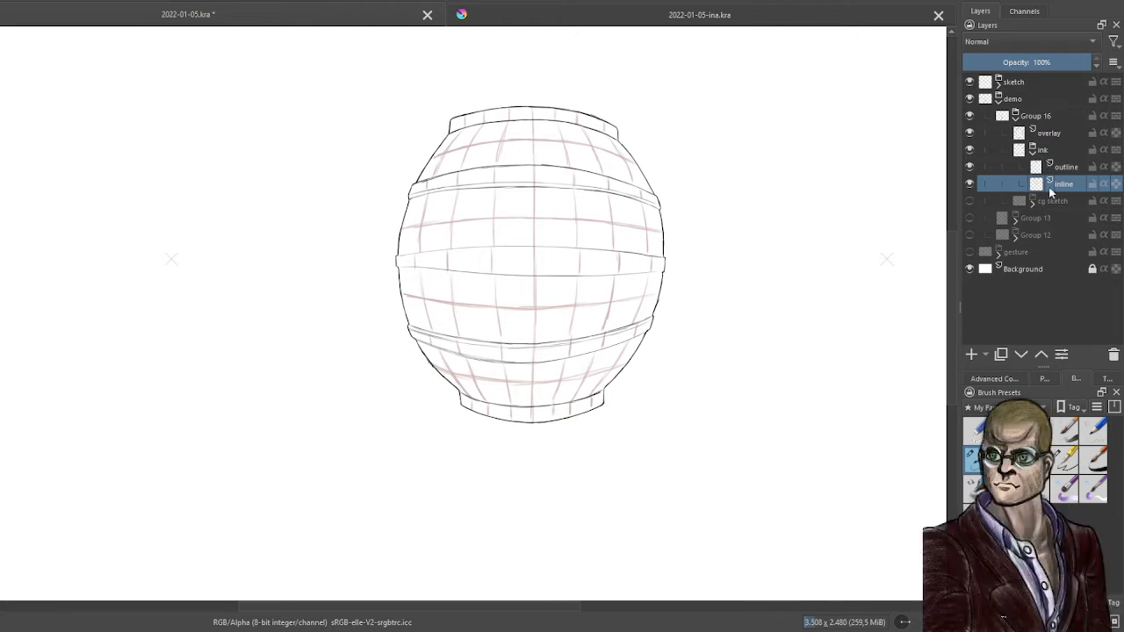
# Add a layer group named "colors" with a paint layer below the ink group, and make the outline layer active
pyautogui.press('Insert')
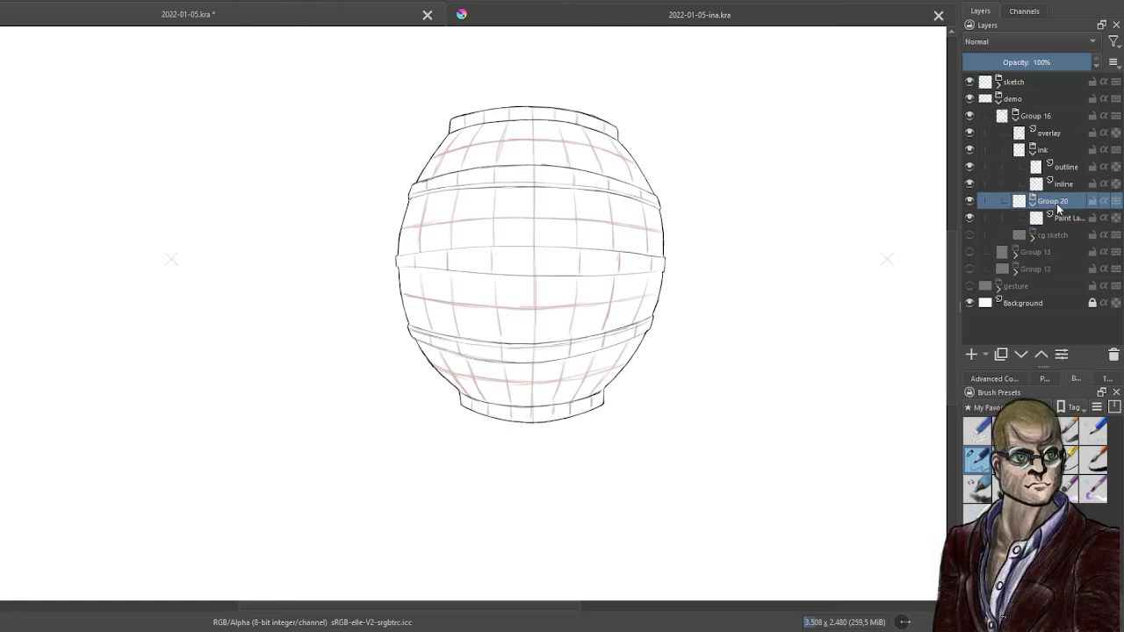
pyautogui.doubleClick(1057, 201)
pyautogui.write('colors')
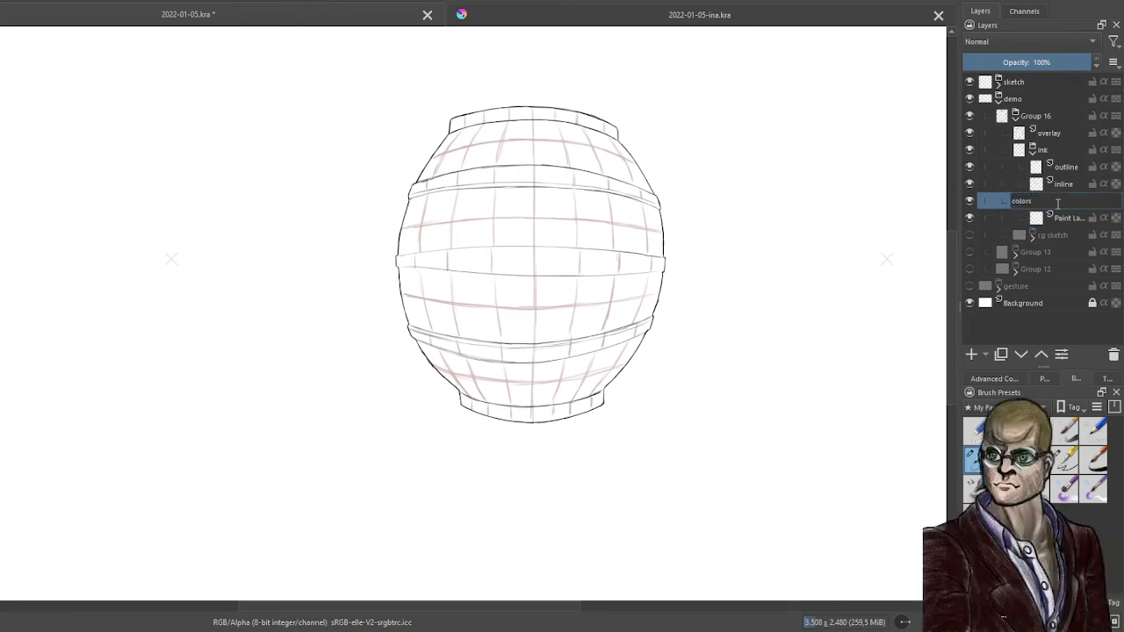
pyautogui.press('Return')
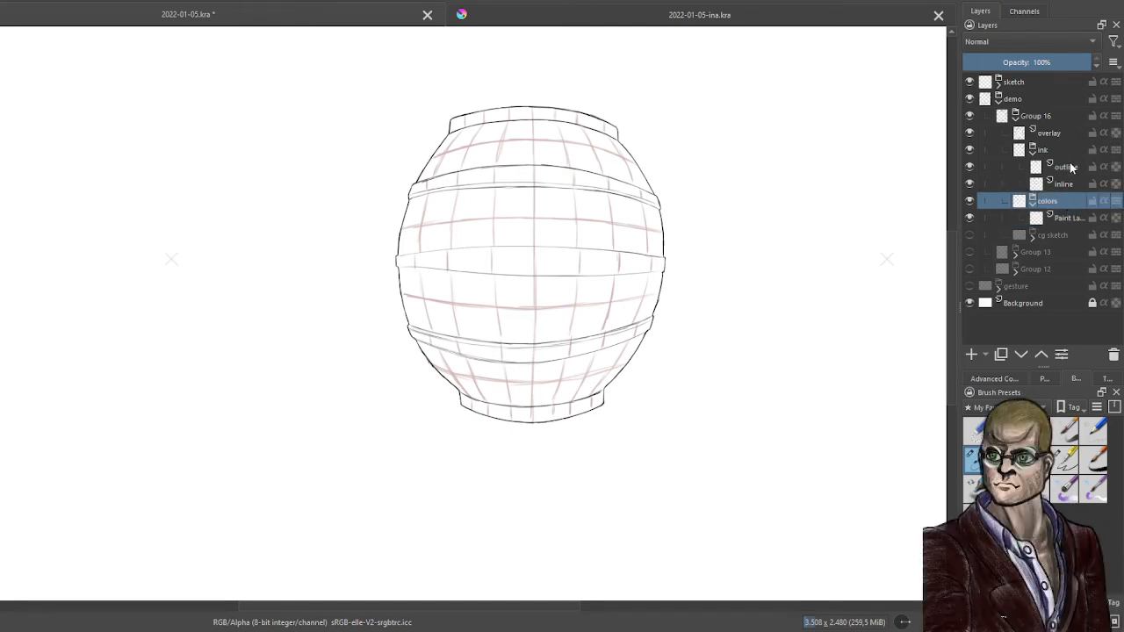
pyautogui.click(1070, 166)
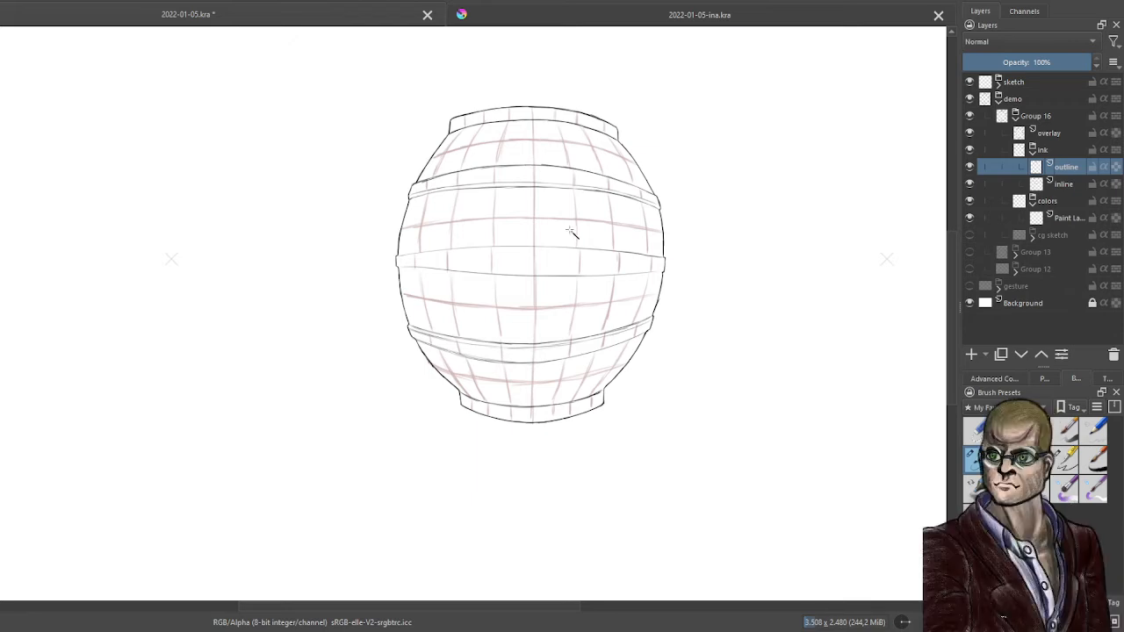
pyautogui.hotkey('ctrl', 'a')
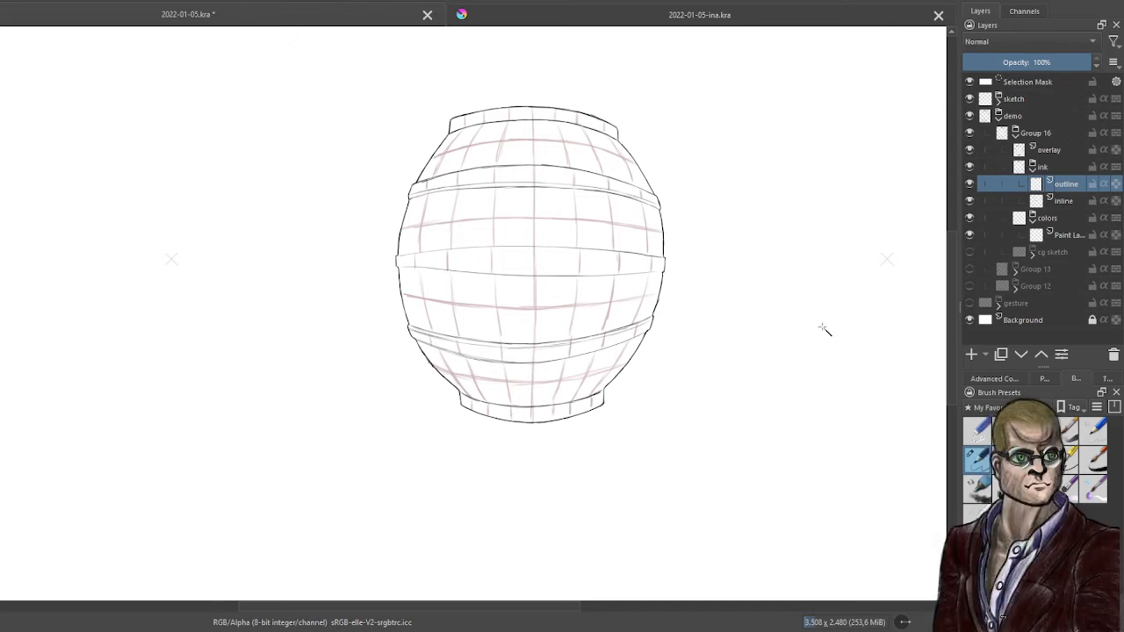
pyautogui.click(1038, 82)
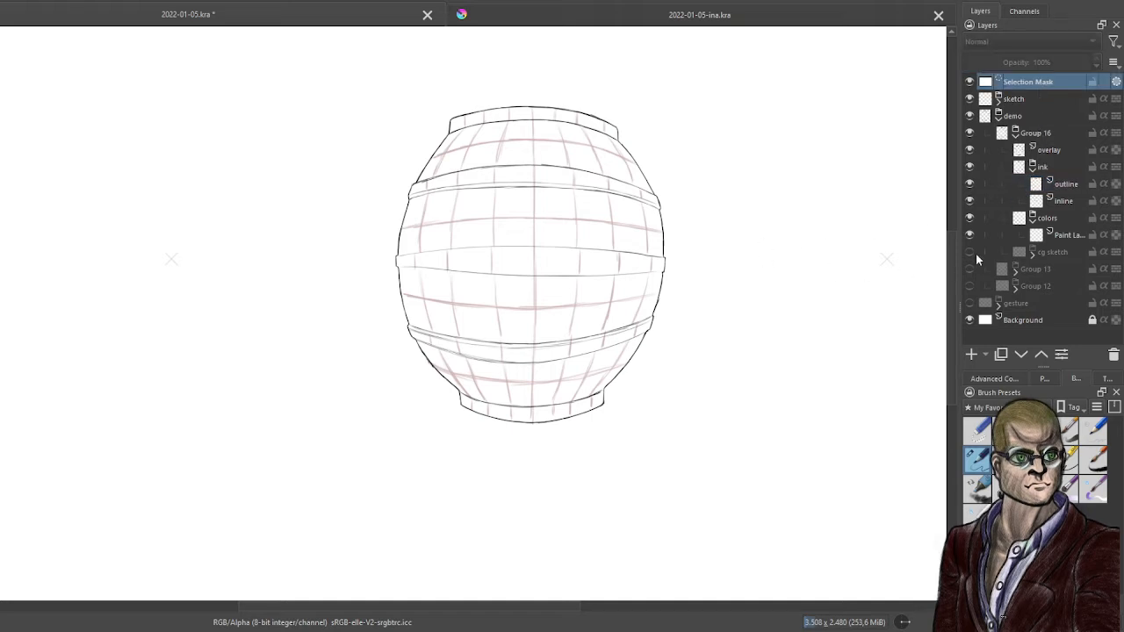
pyautogui.click(1066, 185)
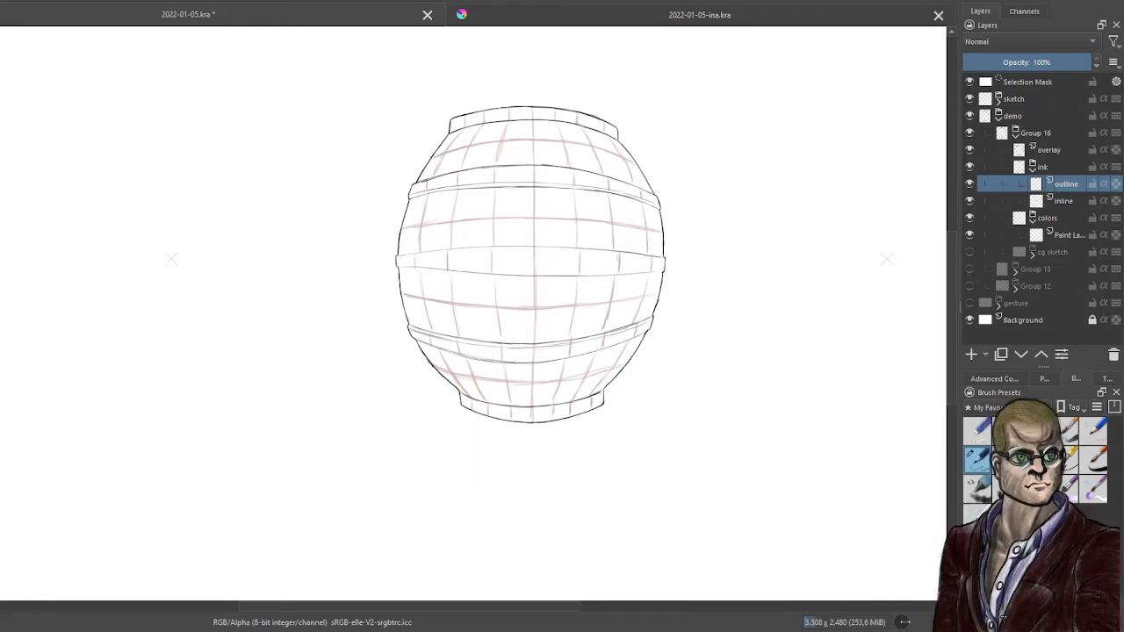
pyautogui.hotkey('ctrl', 'shift', 'a')
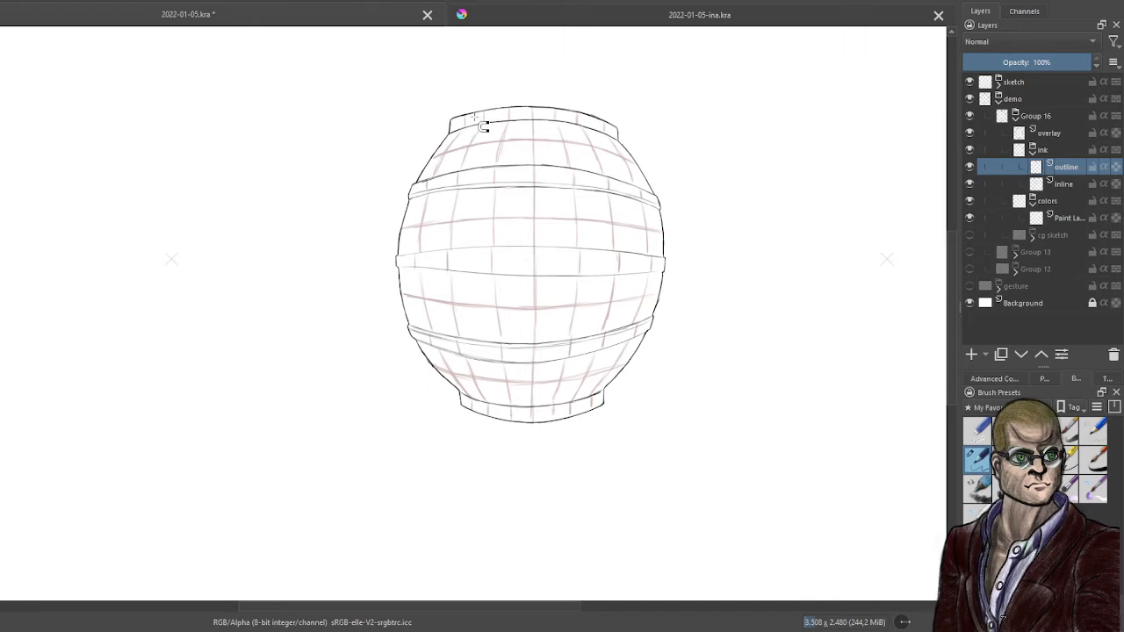
# Try tracing the barrel's upper left contour with a magnetic selection, starting at the top rim
pyautogui.scroll(1, 484, 131)
pyautogui.scroll(3, 484, 170)
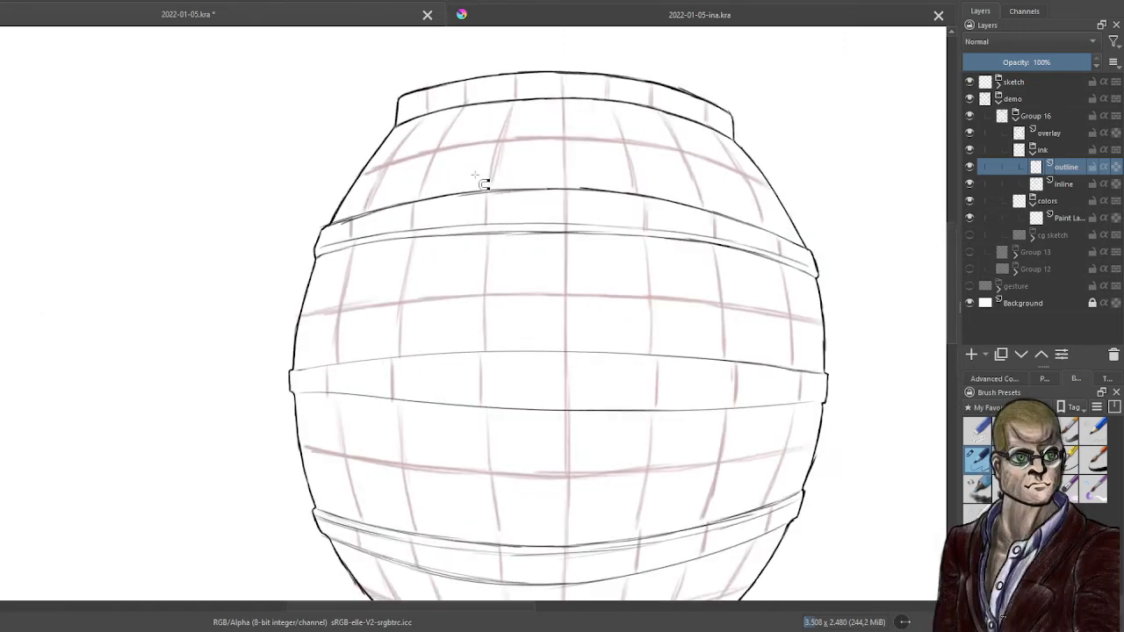
pyautogui.moveTo(484, 183); pyautogui.dragTo(442, 198)
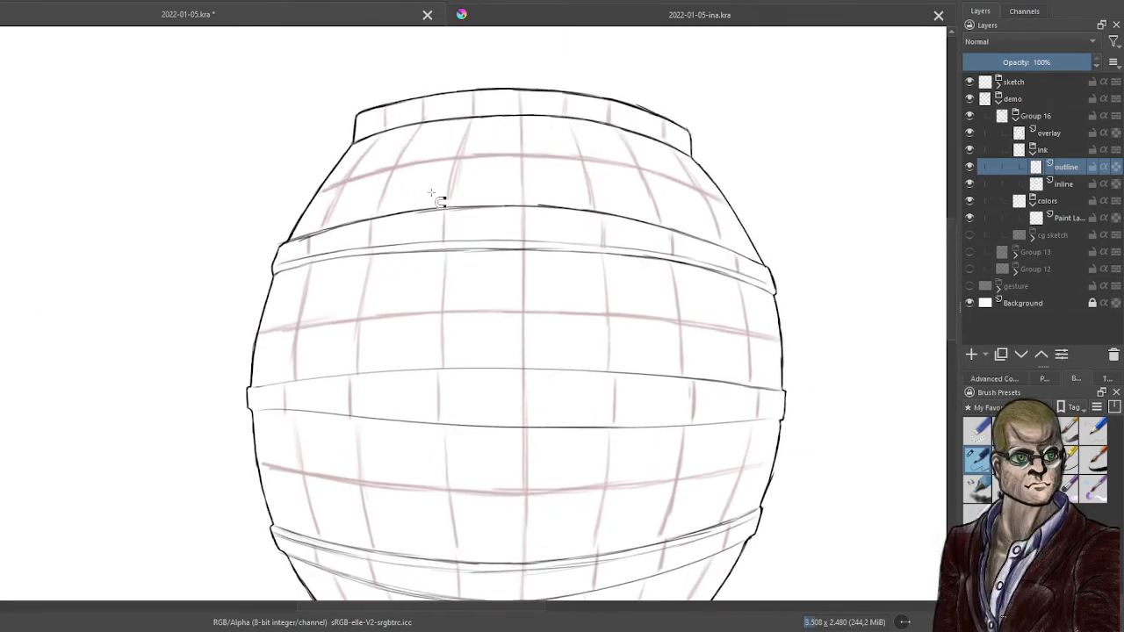
pyautogui.click(350, 123)
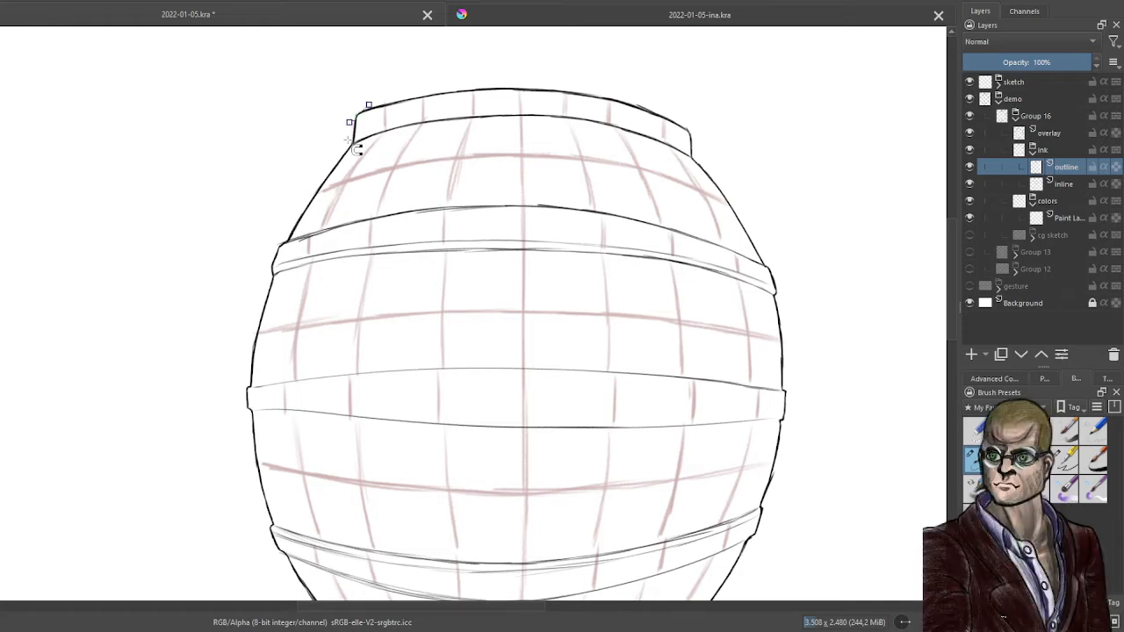
pyautogui.click(346, 157)
pyautogui.click(291, 236)
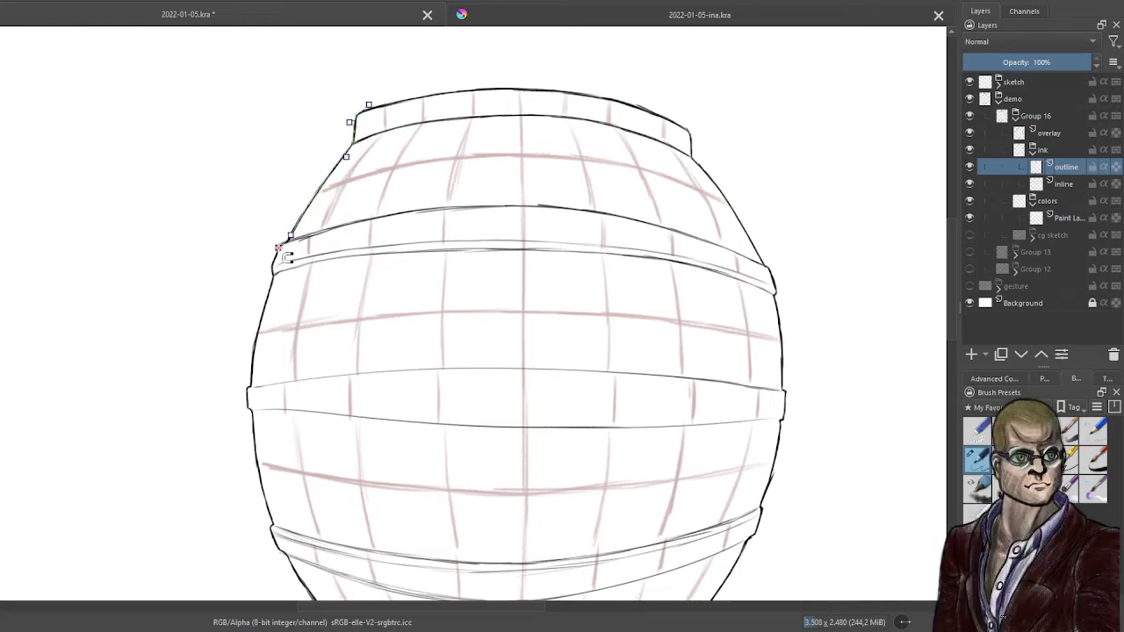
pyautogui.click(278, 247)
pyautogui.click(271, 267)
pyautogui.click(272, 279)
pyautogui.click(263, 310)
pyautogui.click(251, 357)
pyautogui.press('Return')
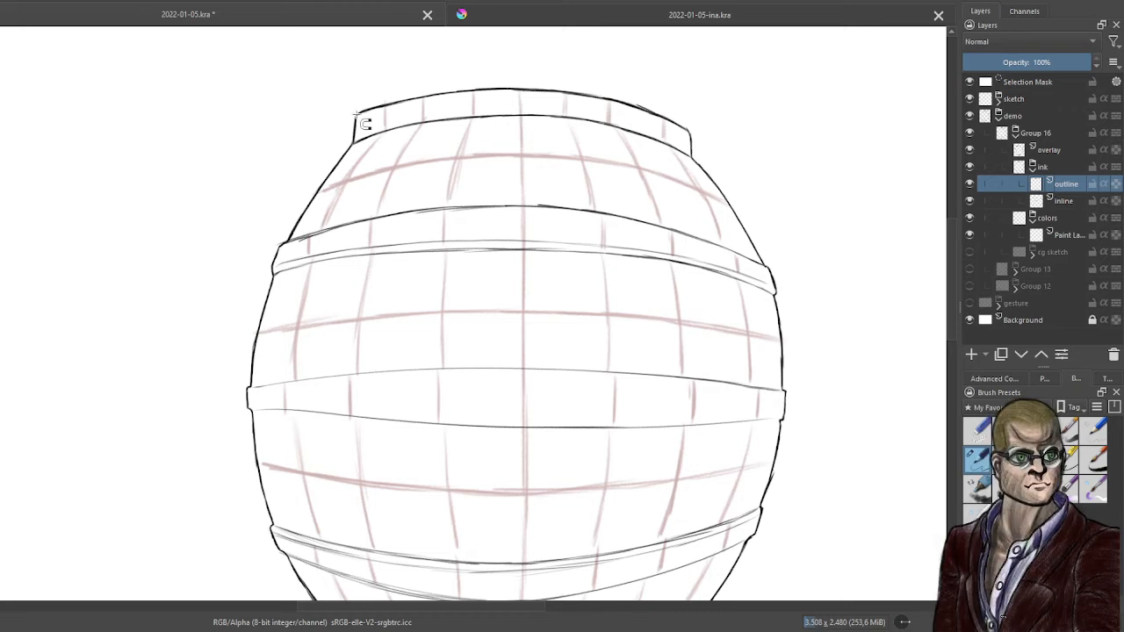
# Trace a magnetic selection from the top rim's left corner down the barrel's left side and around the base rim
pyautogui.moveTo(355, 115)
pyautogui.mouseDown()
pyautogui.moveTo(321, 216)
pyautogui.moveTo(289, 254)
pyautogui.moveTo(255, 394)
pyautogui.moveTo(279, 537)
pyautogui.moveTo(303, 578)
pyautogui.mouseUp()
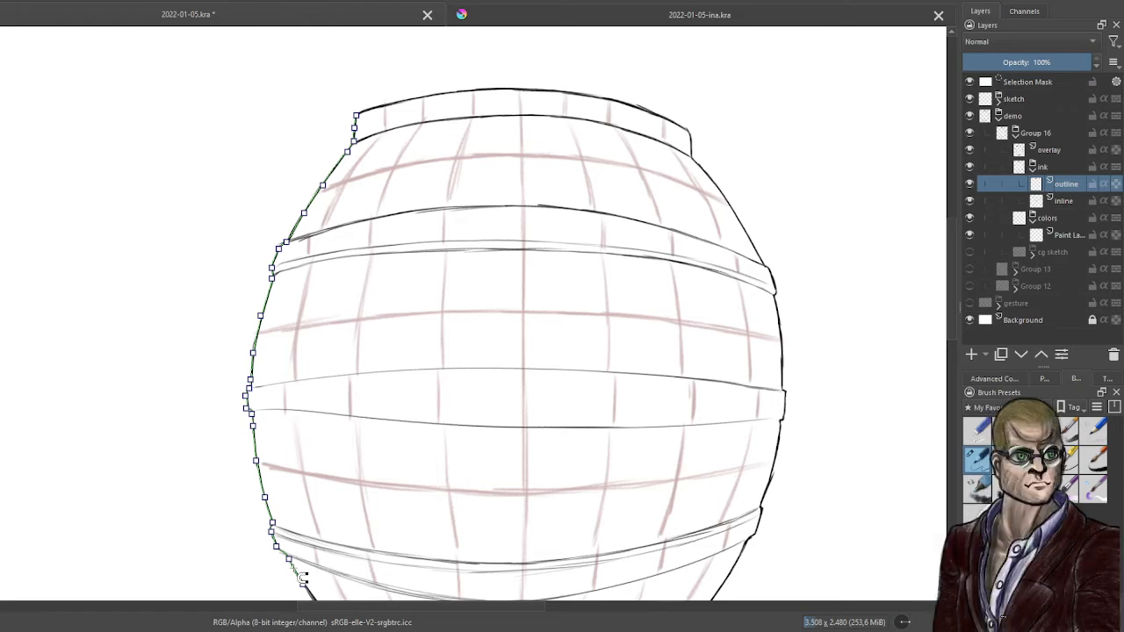
pyautogui.scroll(-2, 335, 482)
pyautogui.scroll(4, 334, 482)
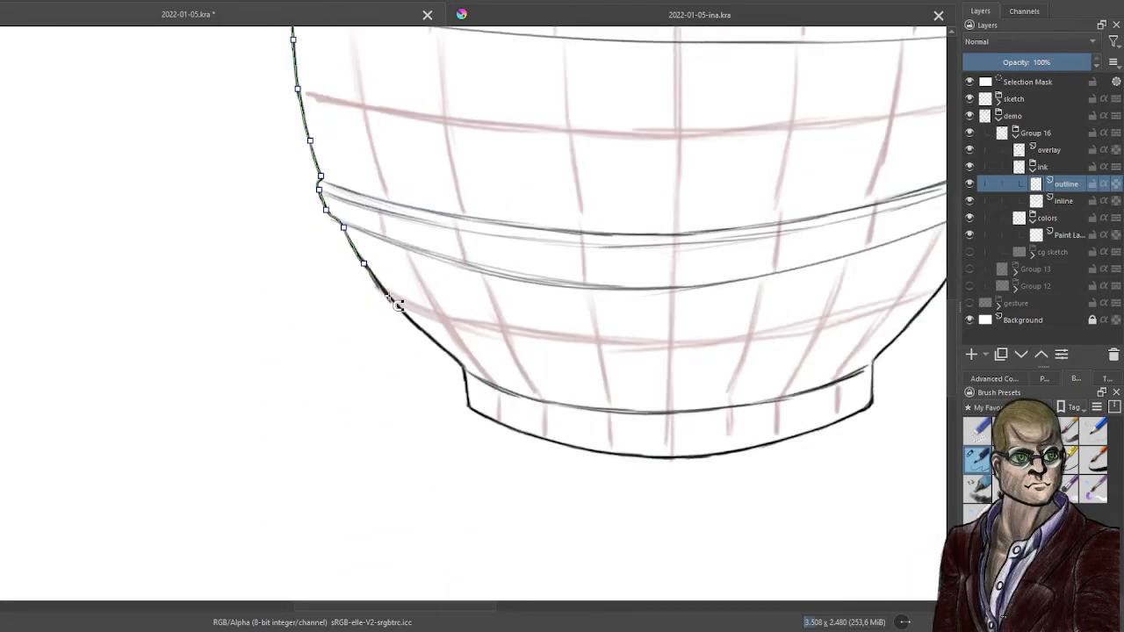
pyautogui.moveTo(393, 301)
pyautogui.mouseDown()
pyautogui.moveTo(466, 370)
pyautogui.moveTo(478, 422)
pyautogui.moveTo(578, 444)
pyautogui.moveTo(553, 452)
pyautogui.moveTo(667, 463)
pyautogui.moveTo(747, 459)
pyautogui.moveTo(851, 431)
pyautogui.moveTo(874, 413)
pyautogui.moveTo(877, 369)
pyautogui.moveTo(949, 302)
pyautogui.mouseUp()
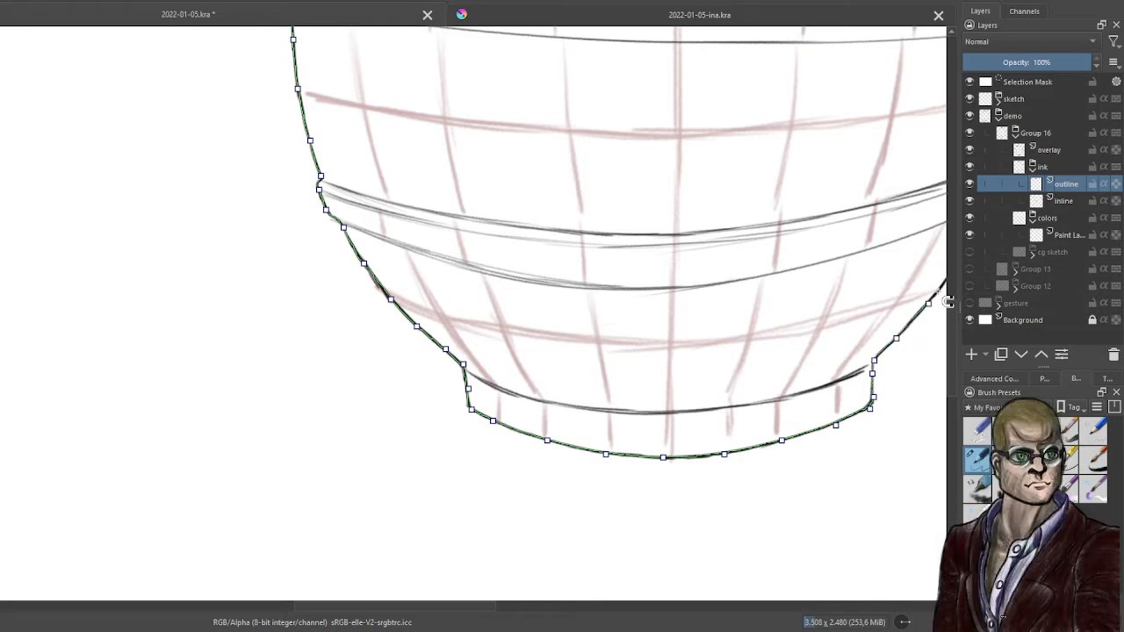
# Continue the magnetic selection up the barrel's lower right side, past the lower hoop to above the middle hoop
pyautogui.scroll(-2, 837, 261)
pyautogui.moveTo(837, 262); pyautogui.dragTo(389, 305)
pyautogui.scroll(1, 389, 305)
pyautogui.scroll(1, 388, 307)
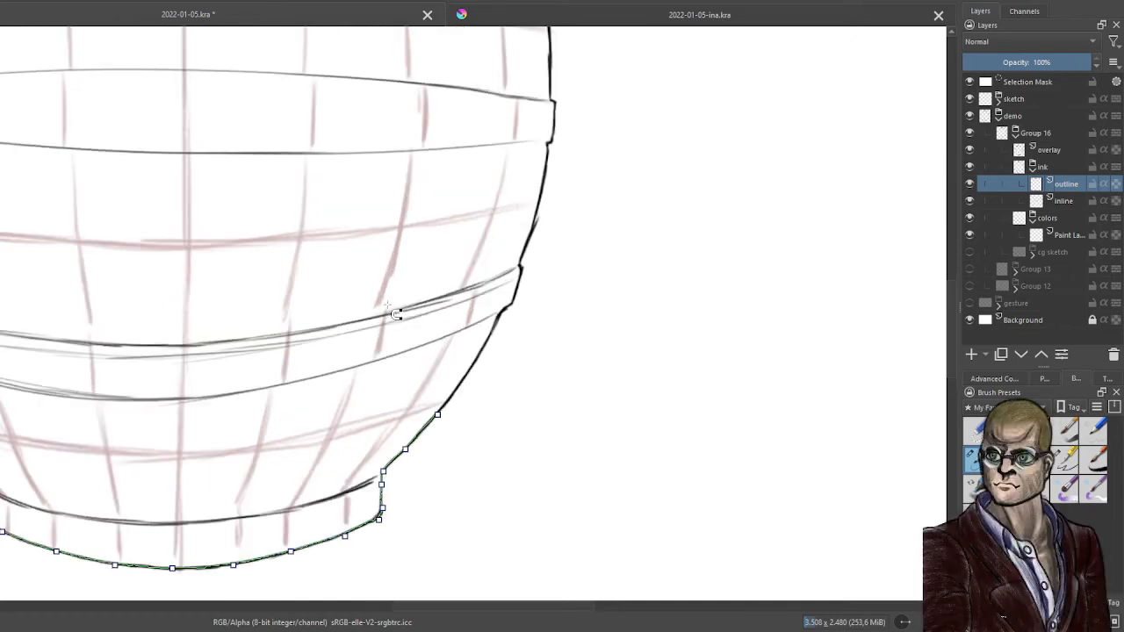
pyautogui.moveTo(483, 358)
pyautogui.mouseDown()
pyautogui.moveTo(519, 291)
pyautogui.moveTo(535, 228)
pyautogui.moveTo(558, 116)
pyautogui.moveTo(550, 44)
pyautogui.mouseUp()
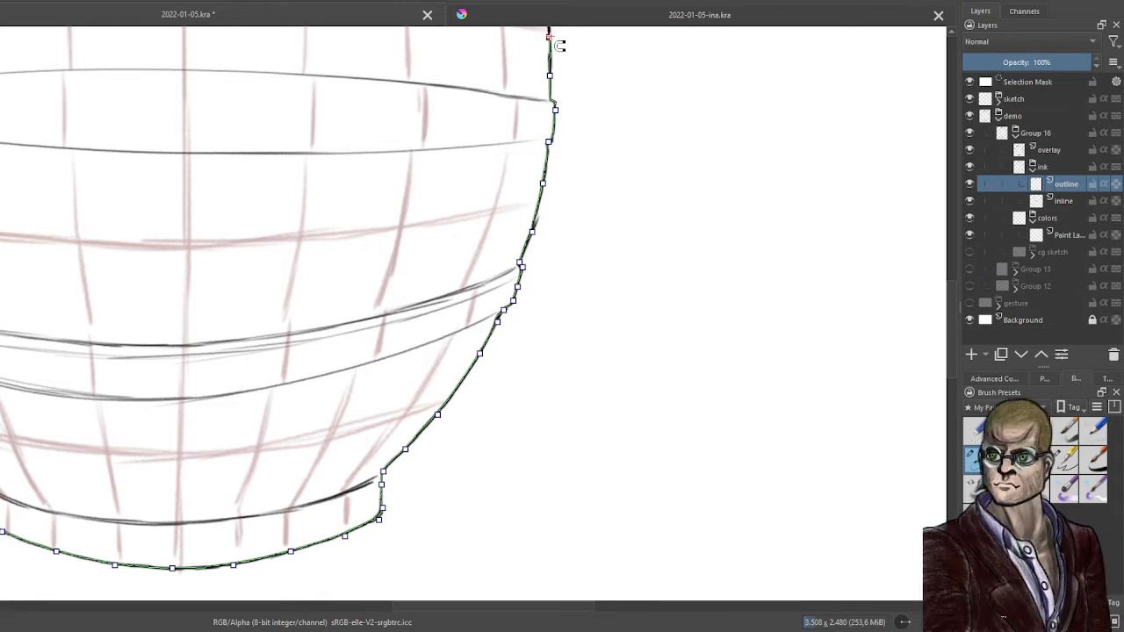
# Extend the magnetic selection up the barrel's upper right side, past the upper hoop to the top rim
pyautogui.moveTo(572, 176); pyautogui.dragTo(545, 547)
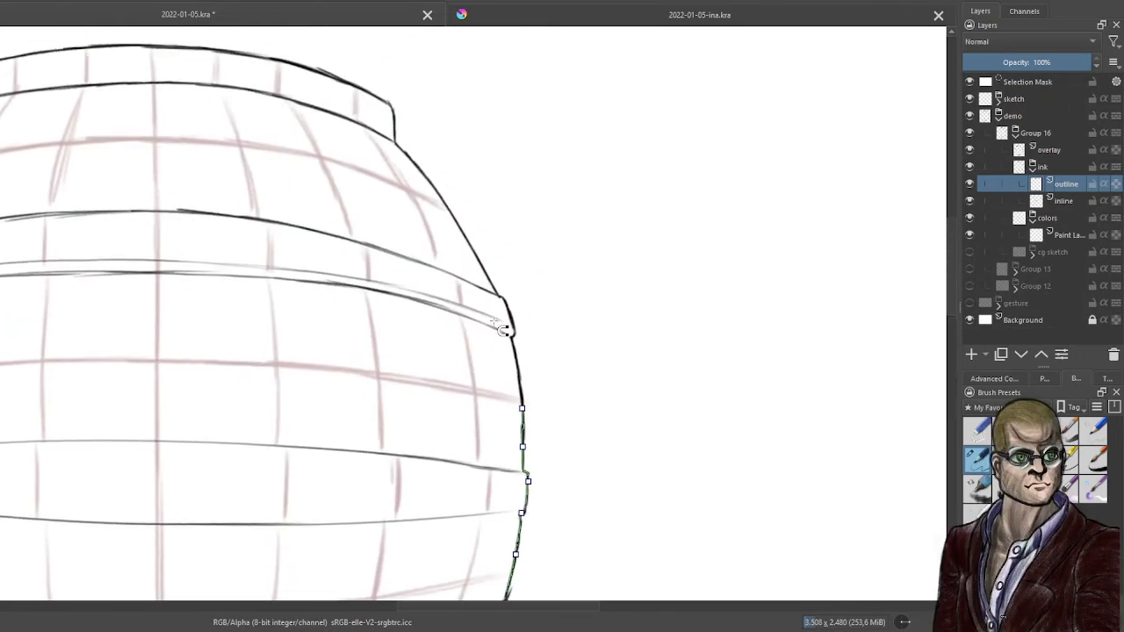
pyautogui.click(518, 365)
pyautogui.click(513, 335)
pyautogui.click(502, 296)
pyautogui.click(477, 257)
pyautogui.click(438, 191)
pyautogui.click(396, 141)
pyautogui.click(394, 120)
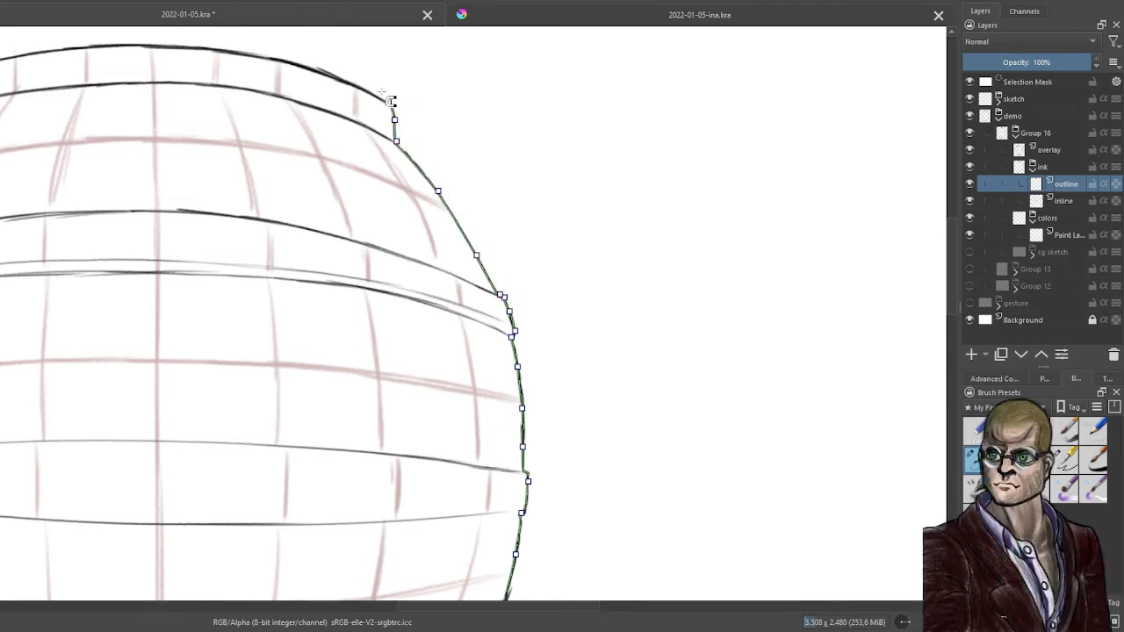
# Trace the top rim's upper edge back to the starting point and complete the magnetic selection of the barrel
pyautogui.click(389, 102)
pyautogui.click(327, 73)
pyautogui.click(251, 52)
pyautogui.click(132, 44)
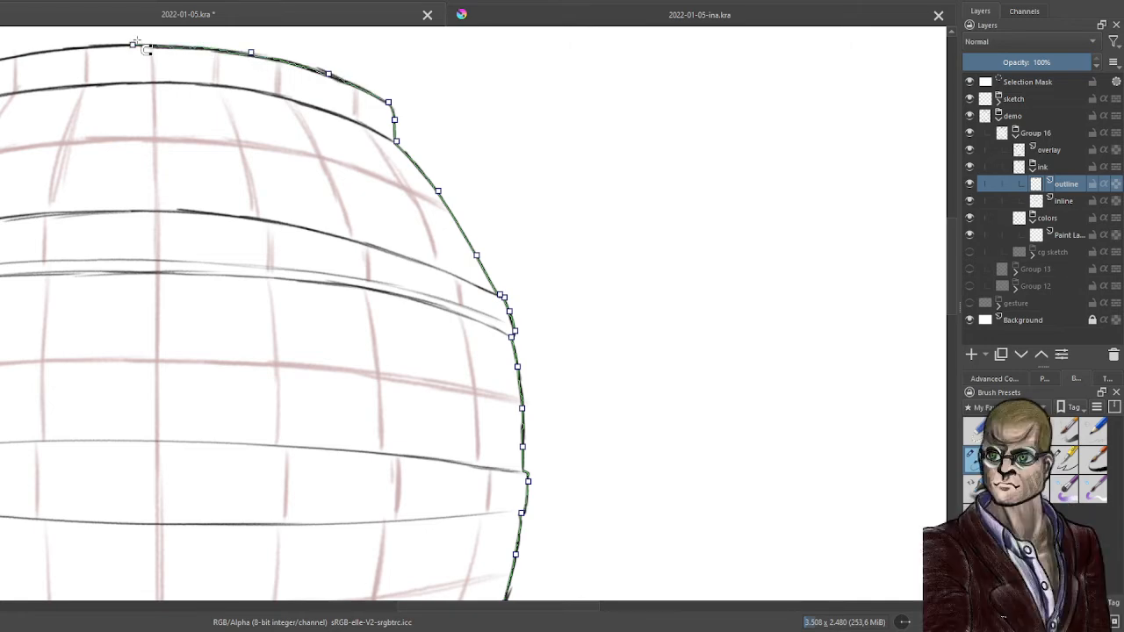
pyautogui.moveTo(133, 267); pyautogui.dragTo(499, 369)
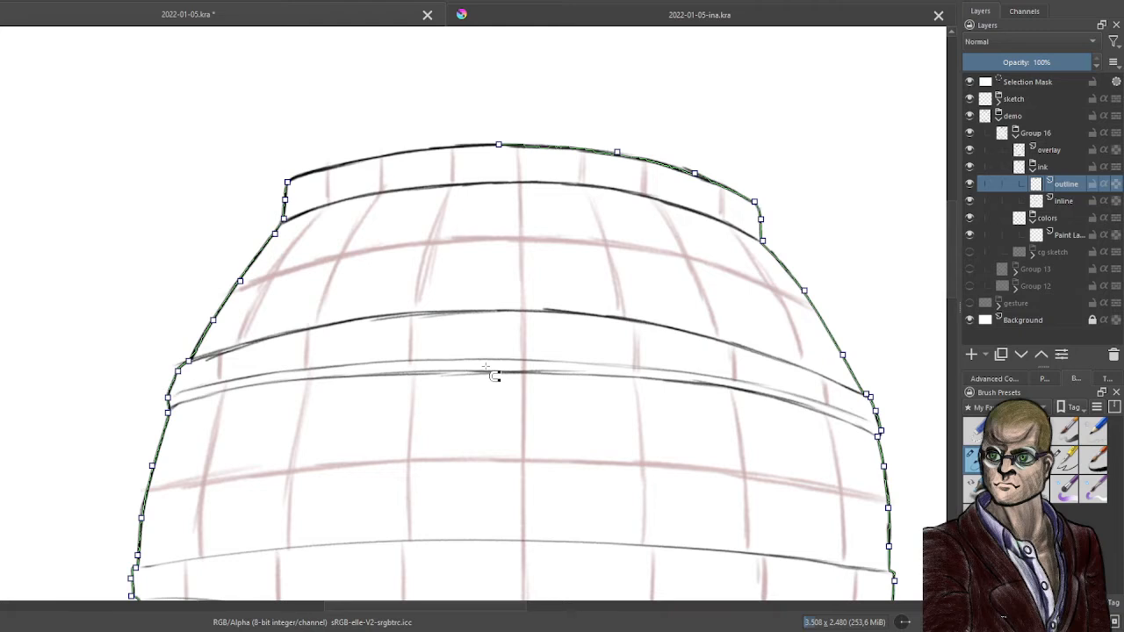
pyautogui.click(406, 157)
pyautogui.click(339, 169)
pyautogui.click(301, 176)
pyautogui.click(289, 183)
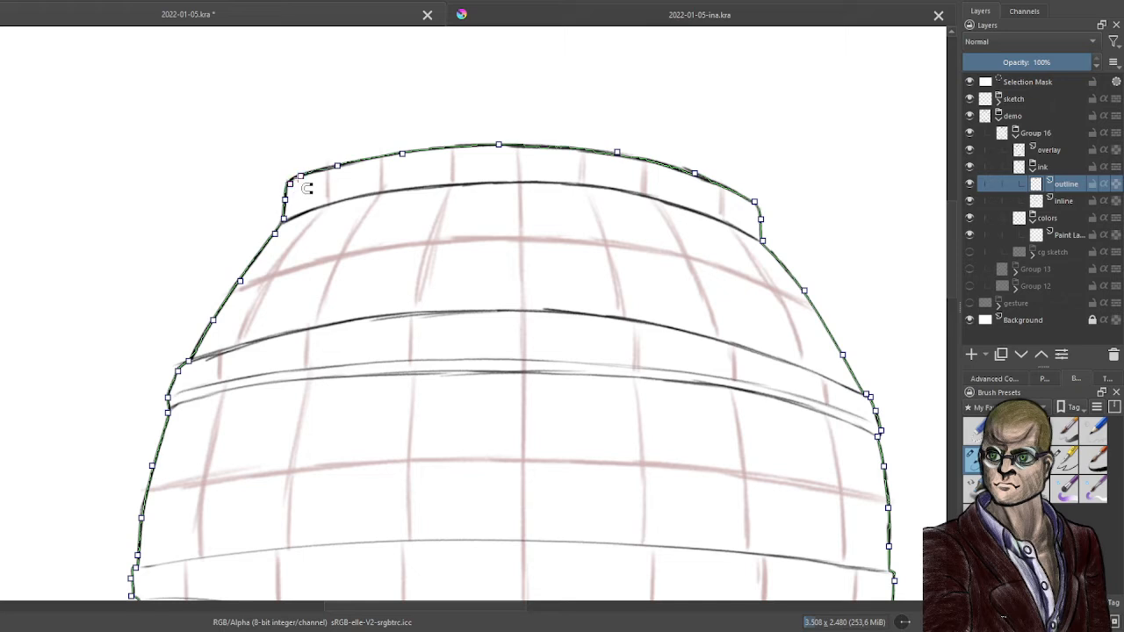
pyautogui.click(1107, 379)
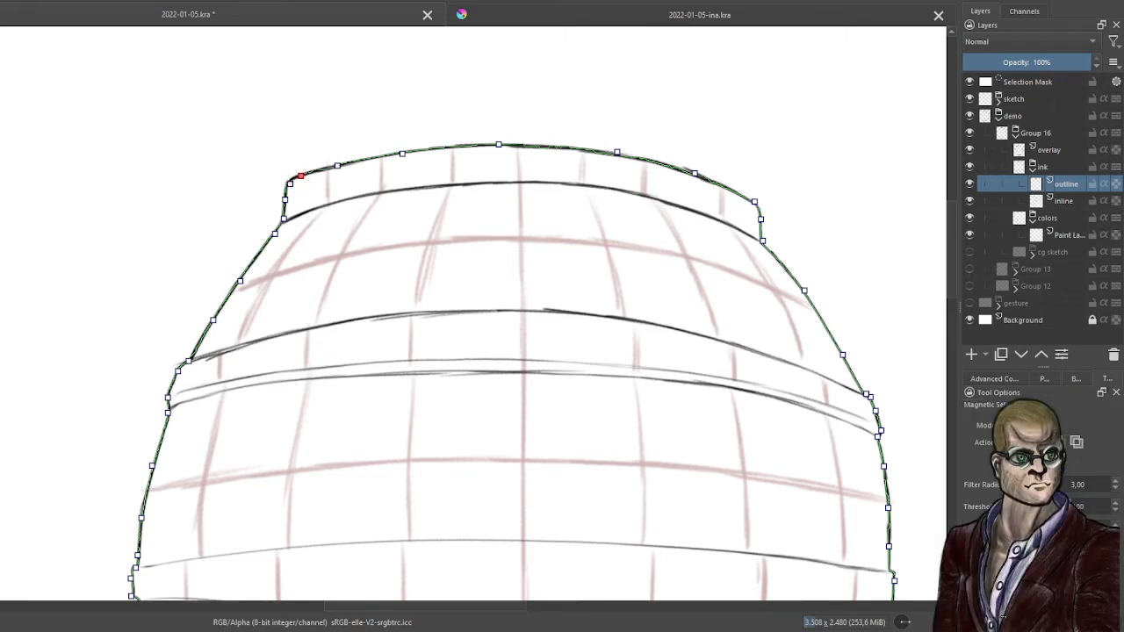
pyautogui.press('Return')
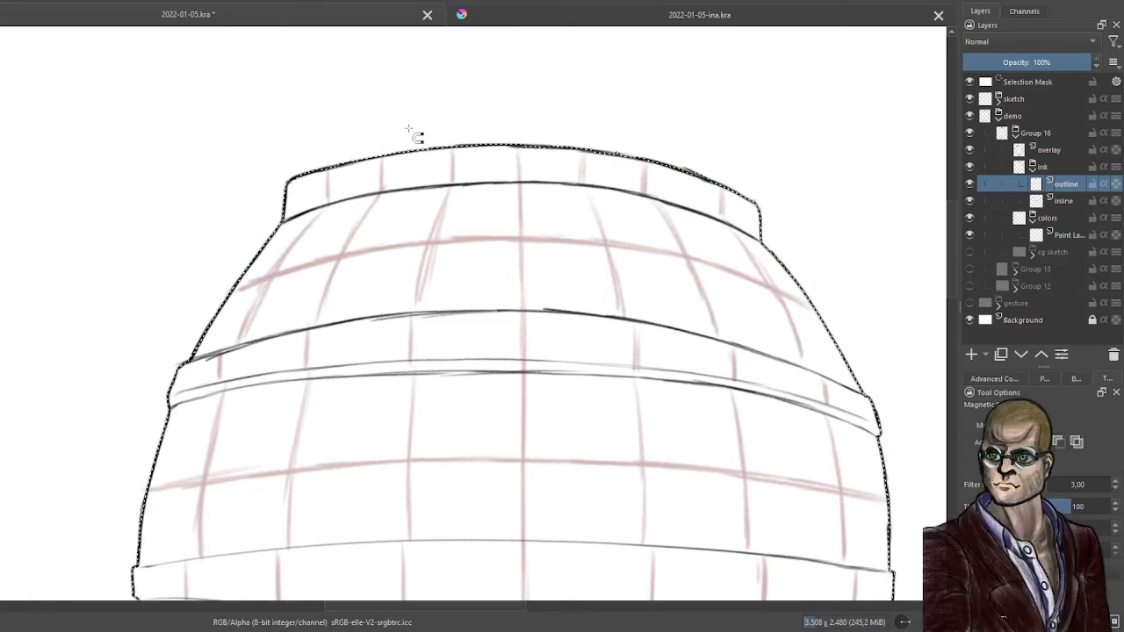
# Rename the paint layer inside the colors group to base
pyautogui.scroll(-3, 412, 132)
pyautogui.doubleClick(1055, 236)
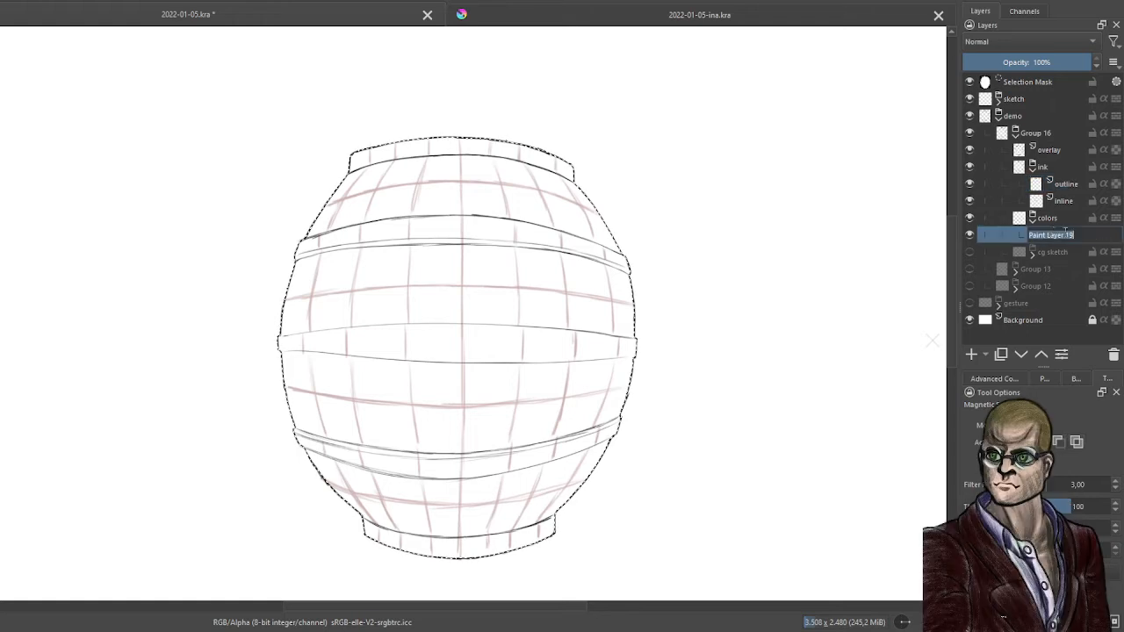
pyautogui.write('base')
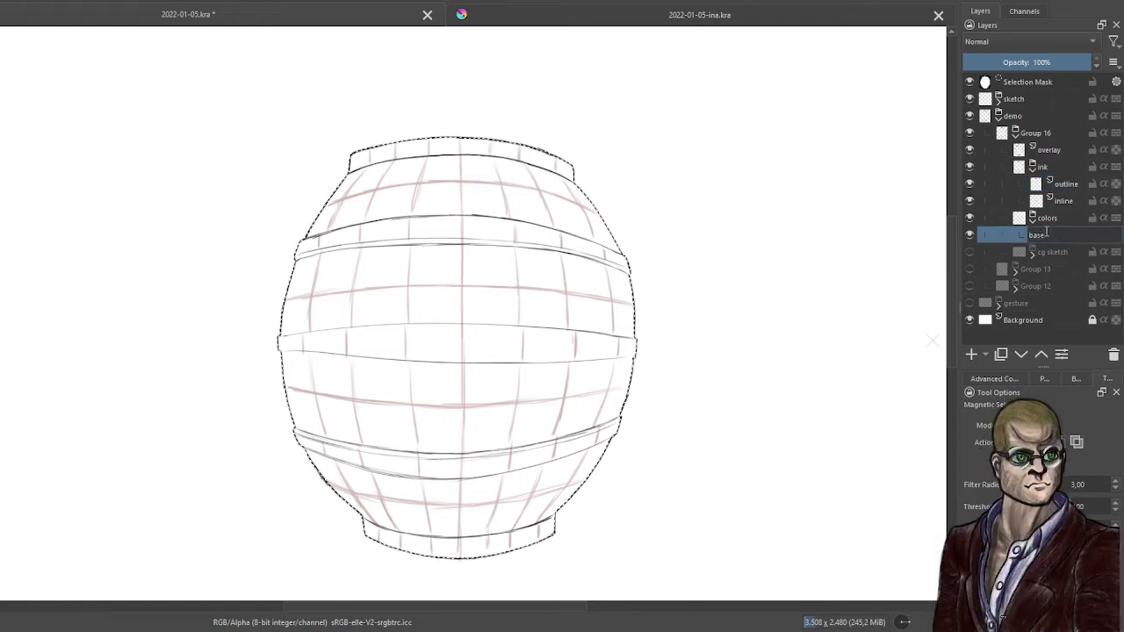
pyautogui.press('Return')
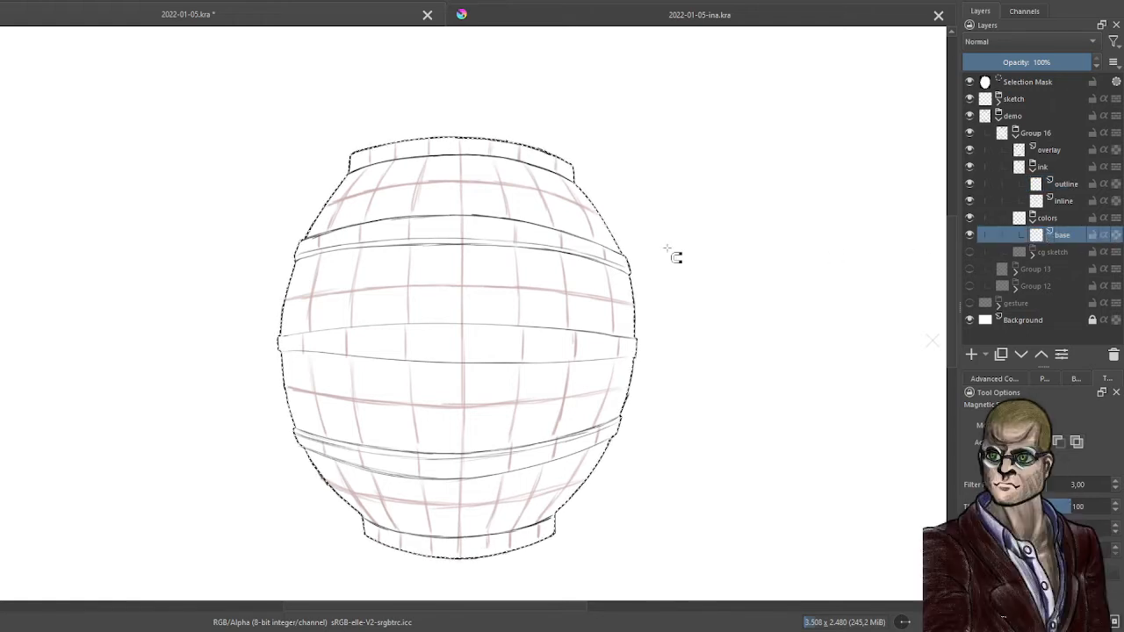
# Choose a dark brown and brush it over the whole selected barrel silhouette on the base layer
pyautogui.press('b')
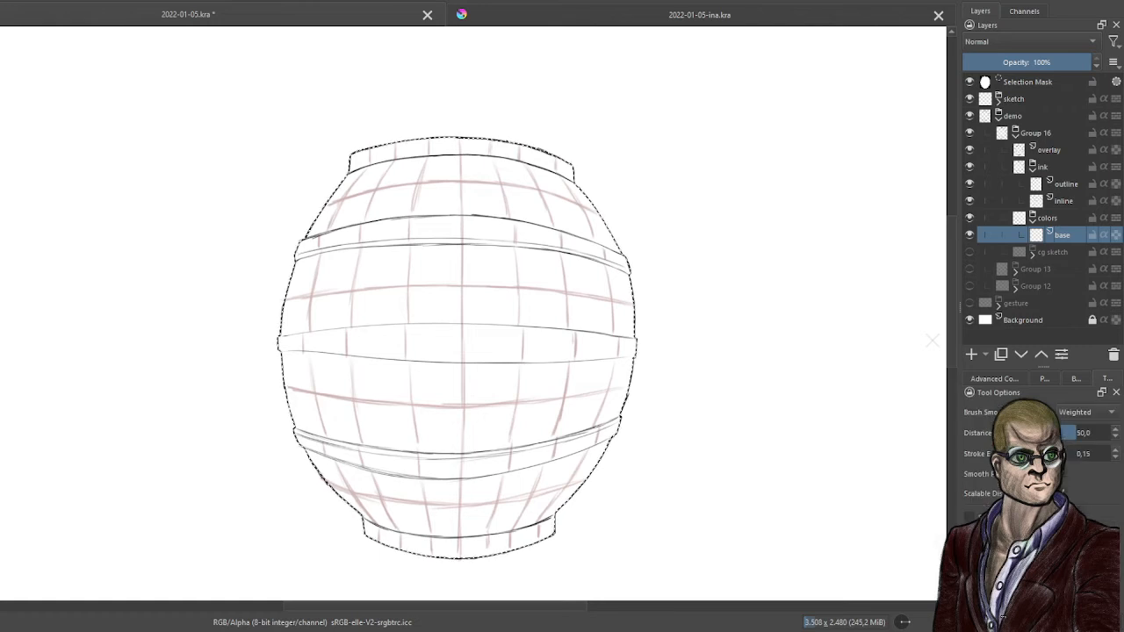
pyautogui.click(1044, 378)
pyautogui.click(1076, 379)
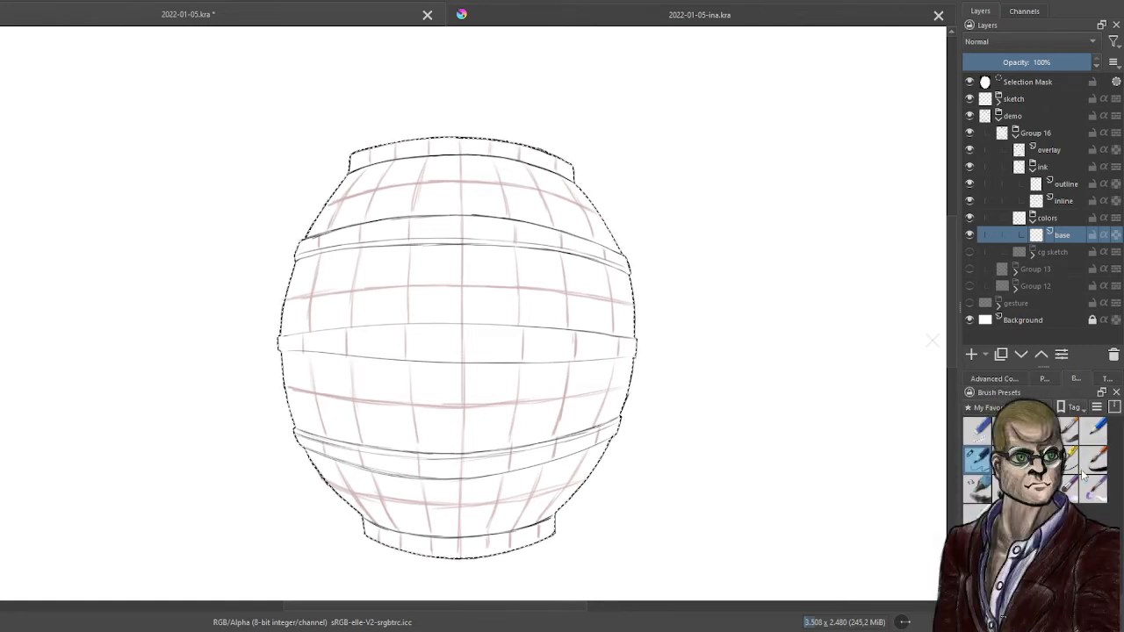
pyautogui.click(1001, 379)
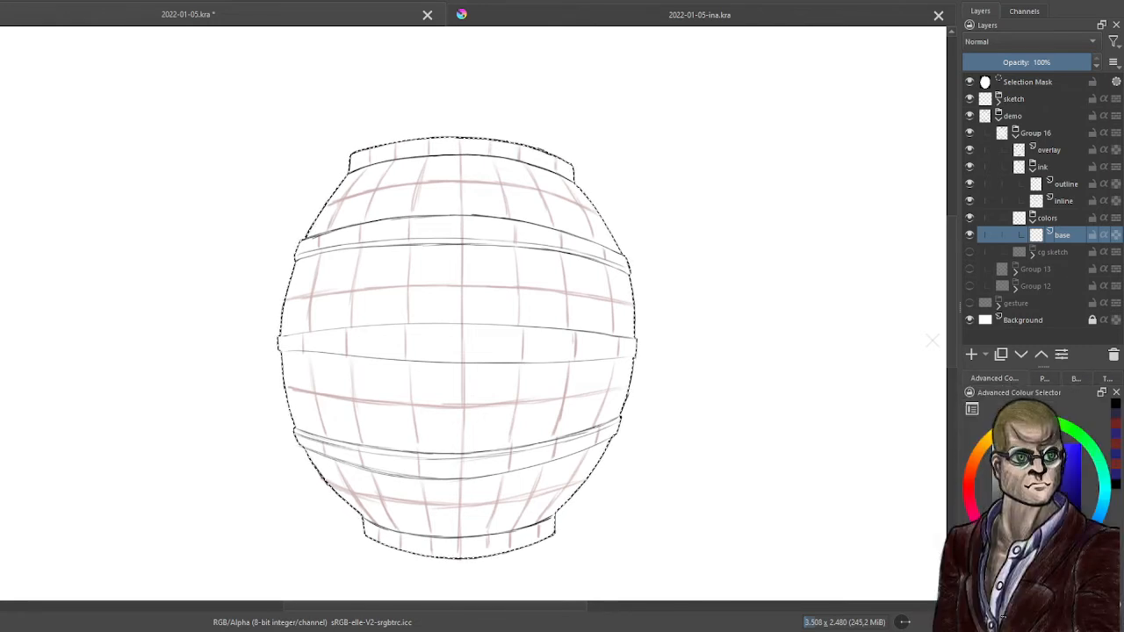
pyautogui.click(970, 469)
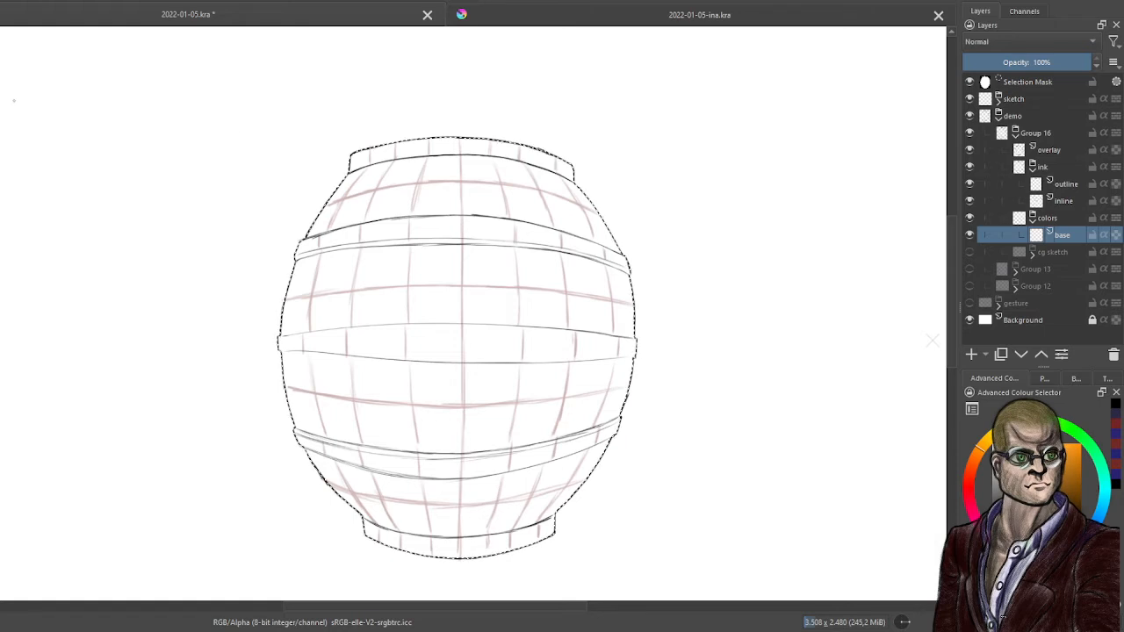
pyautogui.moveTo(527, 122)
pyautogui.mouseDown()
pyautogui.moveTo(605, 128)
pyautogui.moveTo(638, 155)
pyautogui.moveTo(343, 389)
pyautogui.moveTo(481, 425)
pyautogui.mouseUp()
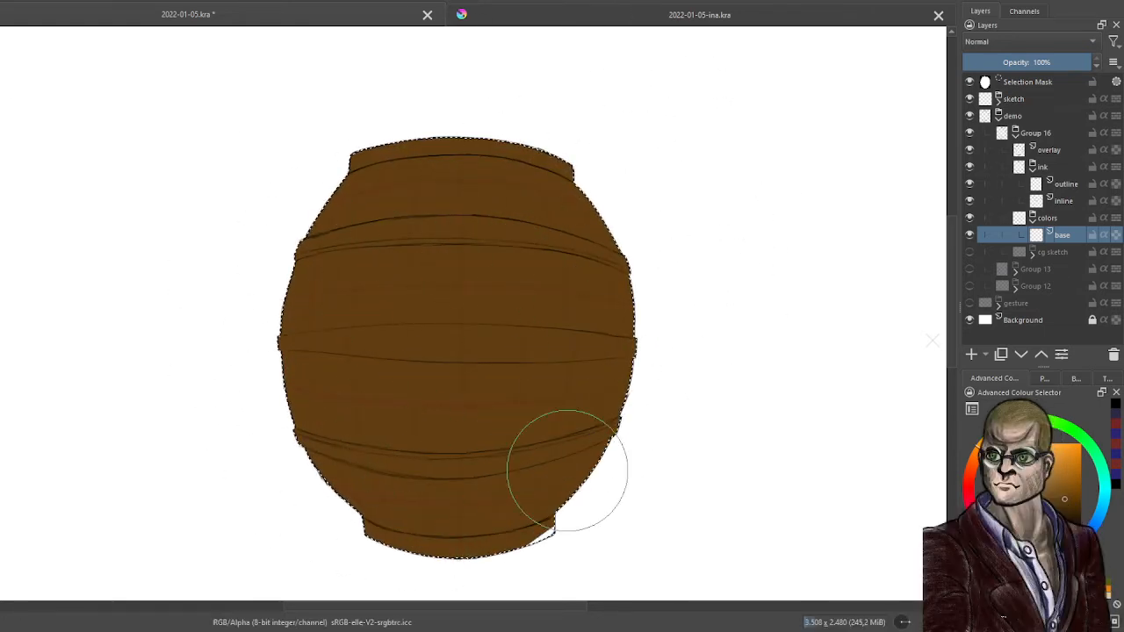
# Raise the overlay layer's opacity to 68%
pyautogui.click(1057, 149)
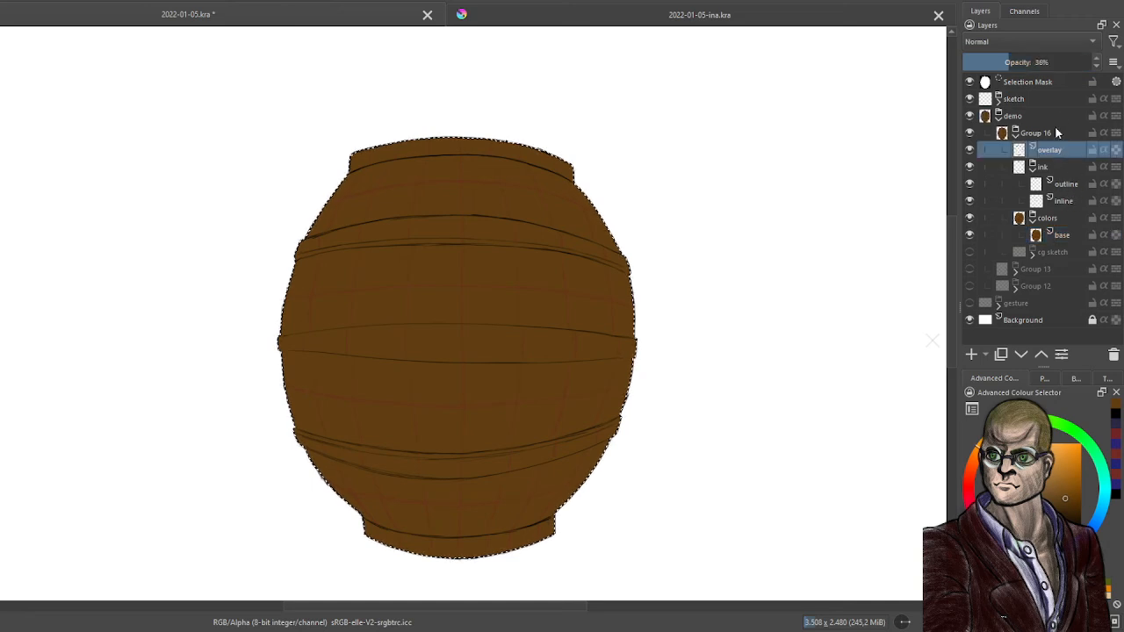
pyautogui.click(1048, 61)
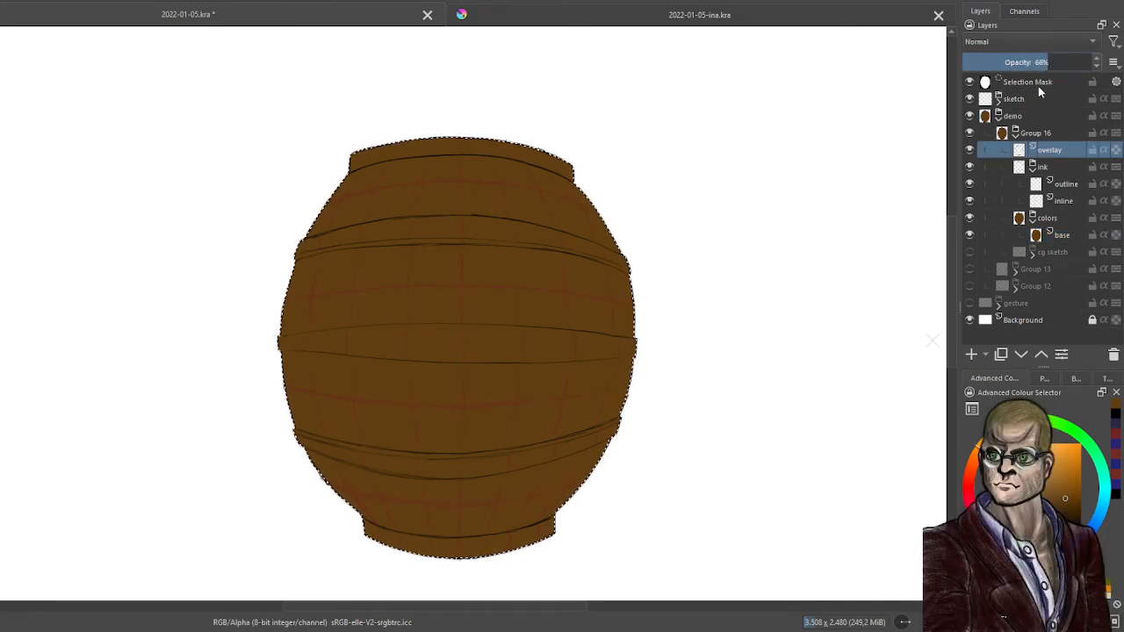
# Add a new paint layer above base in the colors group and name it bands
pyautogui.click(1061, 240)
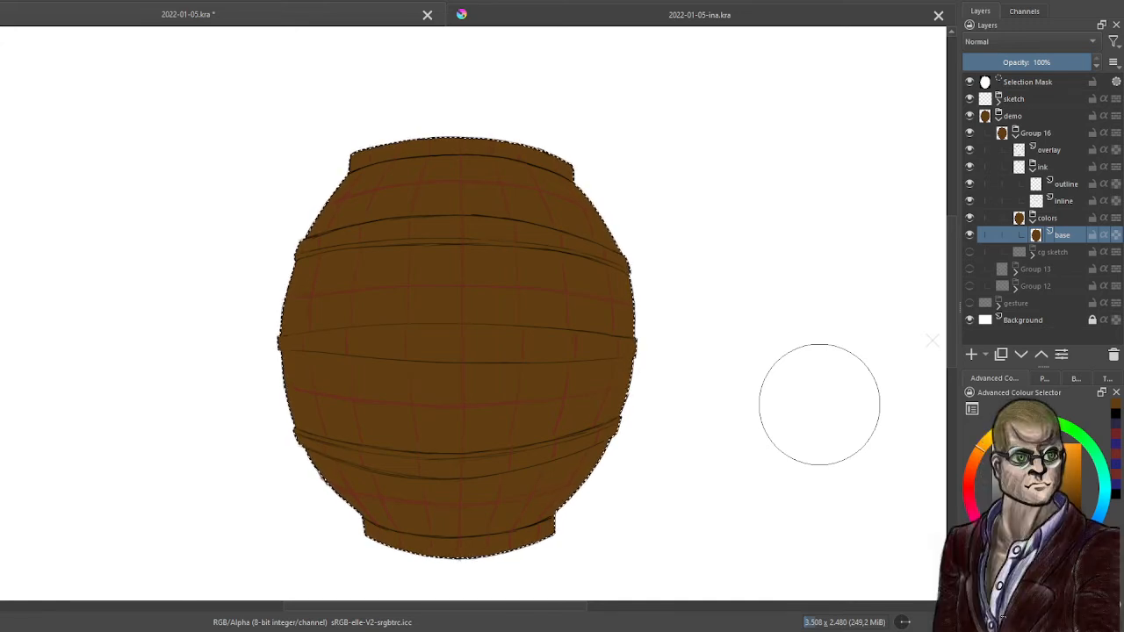
pyautogui.click(971, 356)
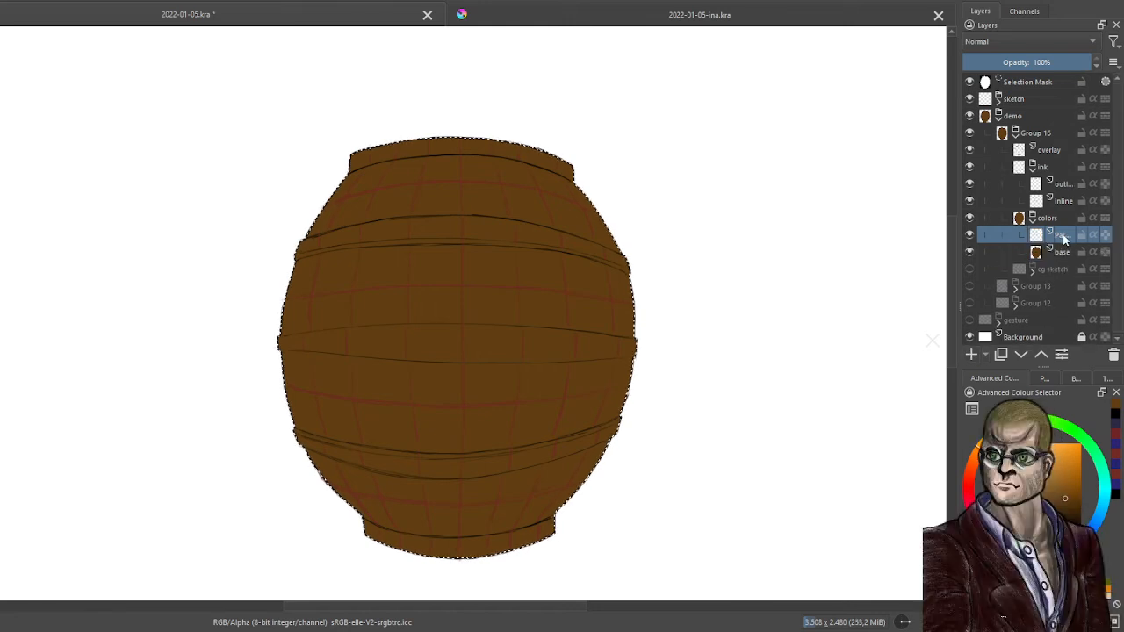
pyautogui.doubleClick(1057, 234)
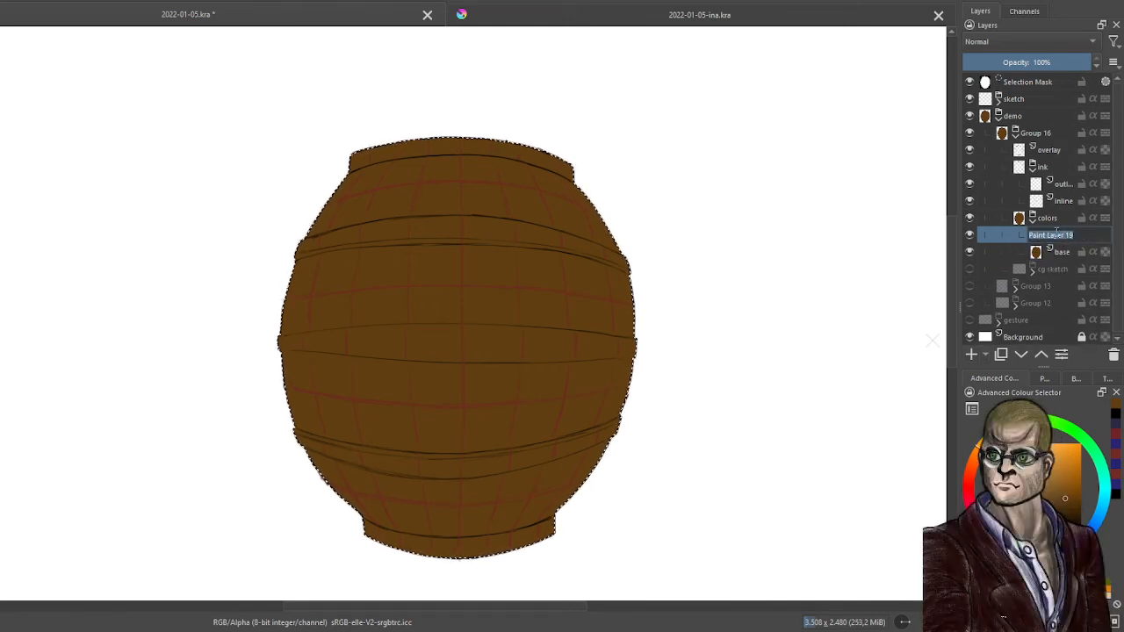
pyautogui.write('ban')
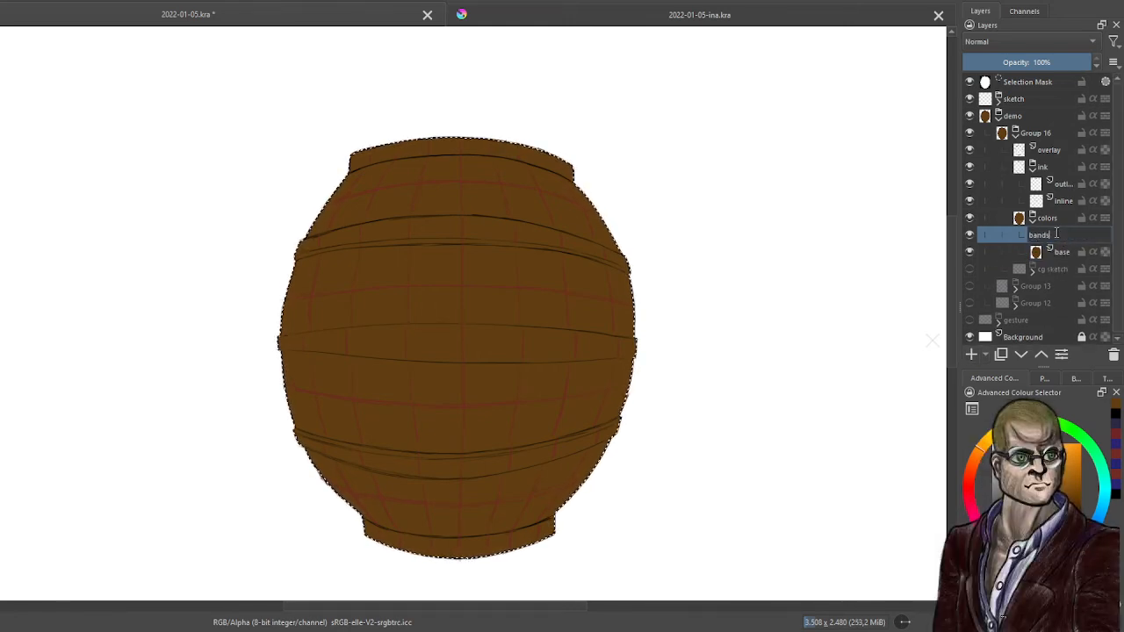
pyautogui.write('ds')
pyautogui.press('Return')
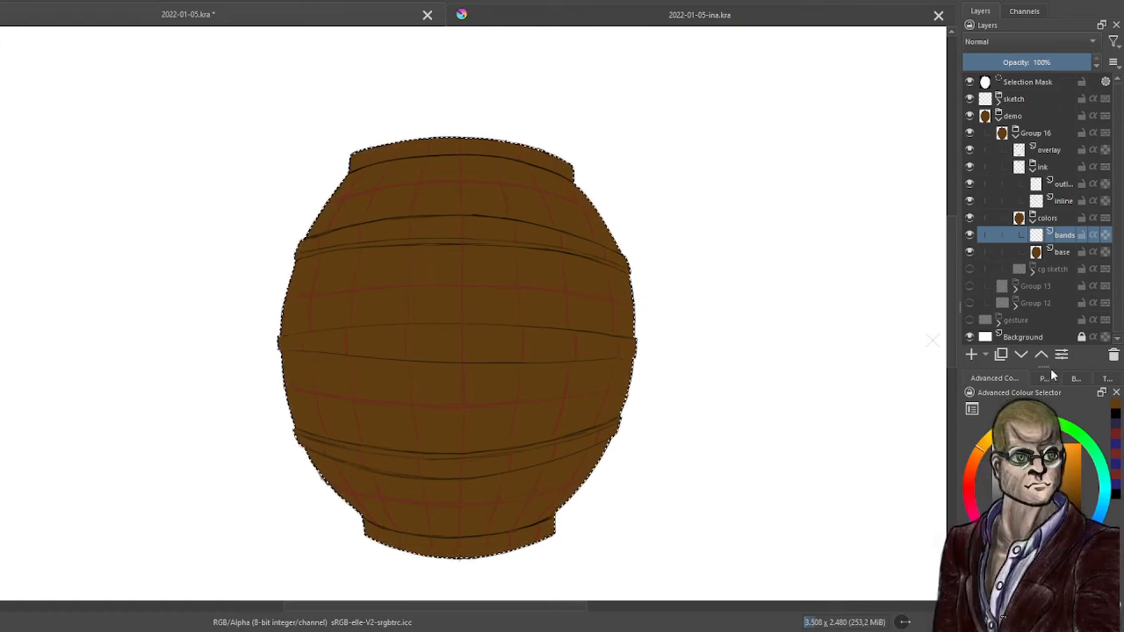
# With the ink group active, try to subtract from the selection by magnetically tracing the top rim's lower edge
pyautogui.click(1041, 165)
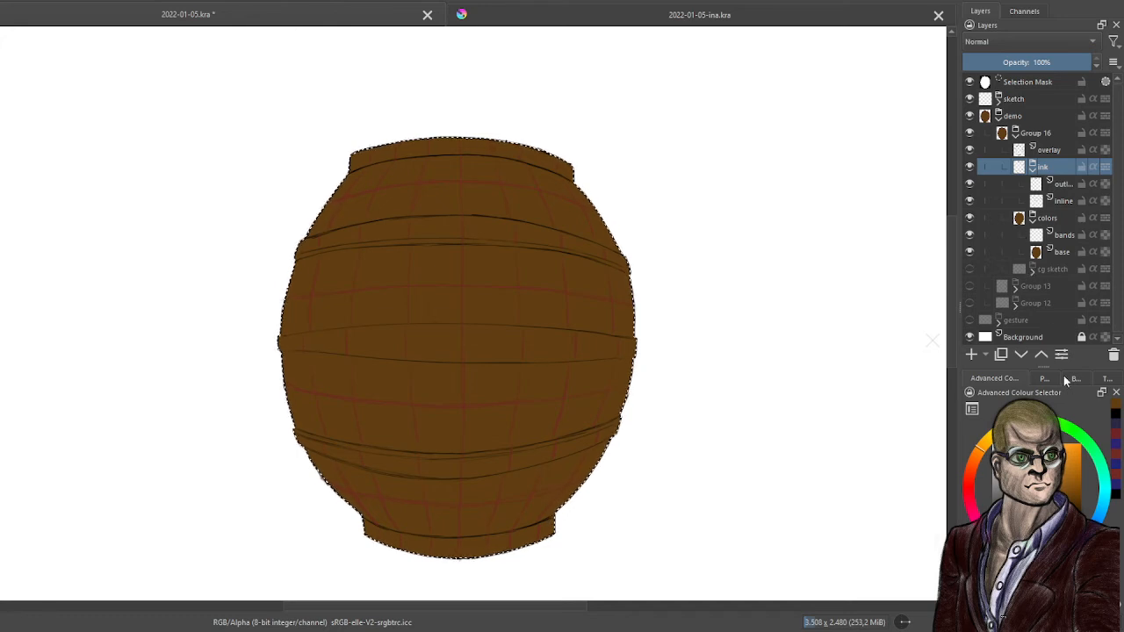
pyautogui.click(1105, 381)
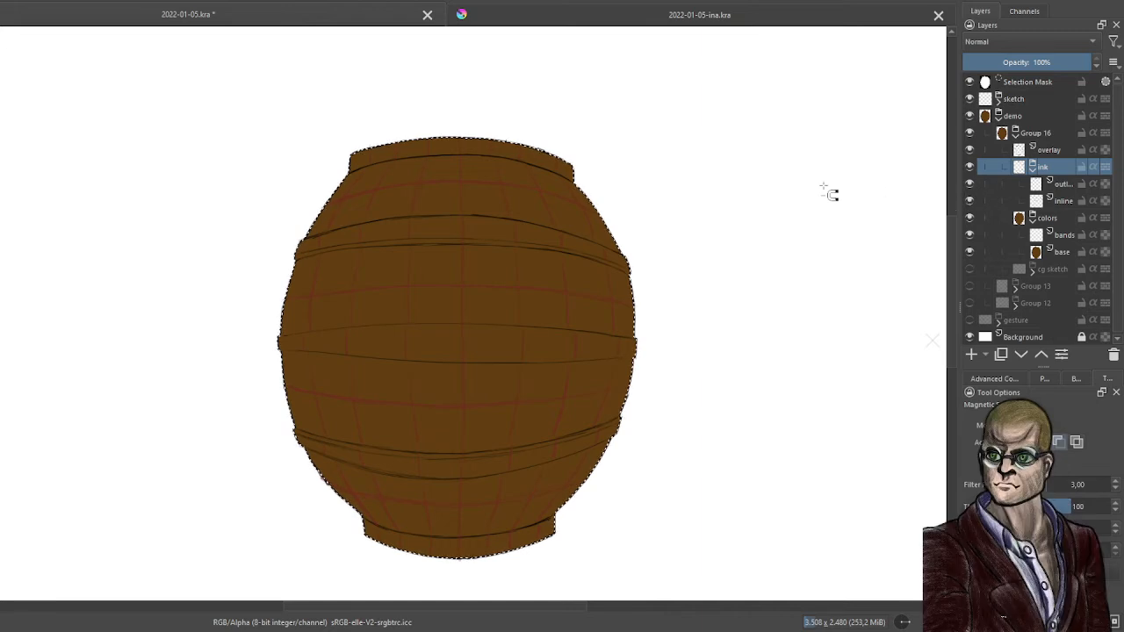
pyautogui.scroll(1, 632, 184)
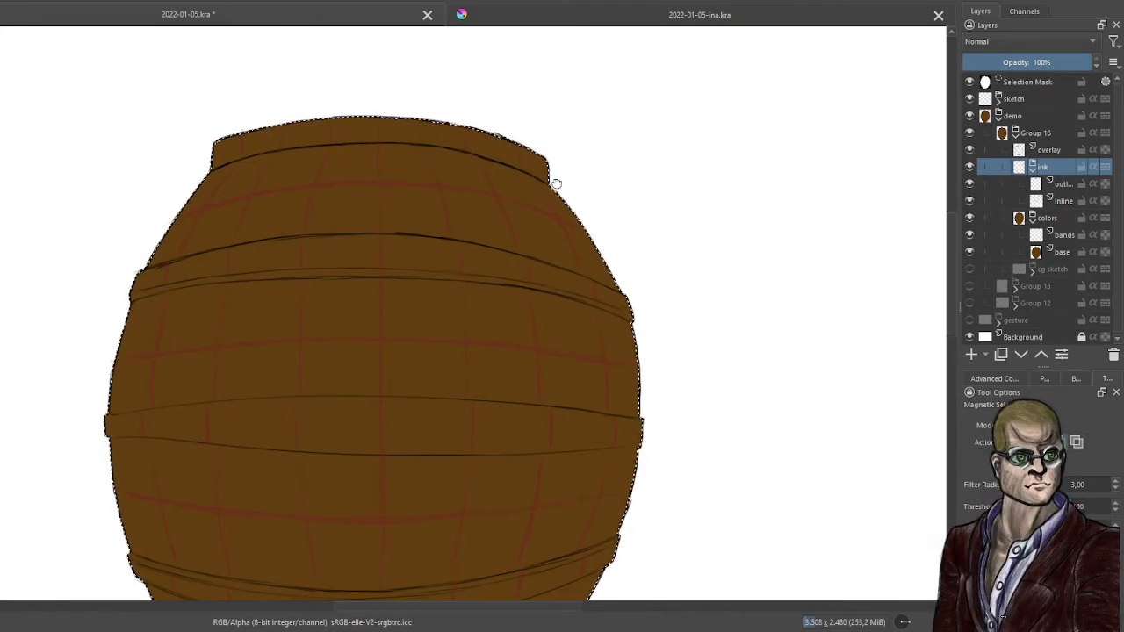
pyautogui.scroll(1, 632, 197)
pyautogui.scroll(1, 676, 217)
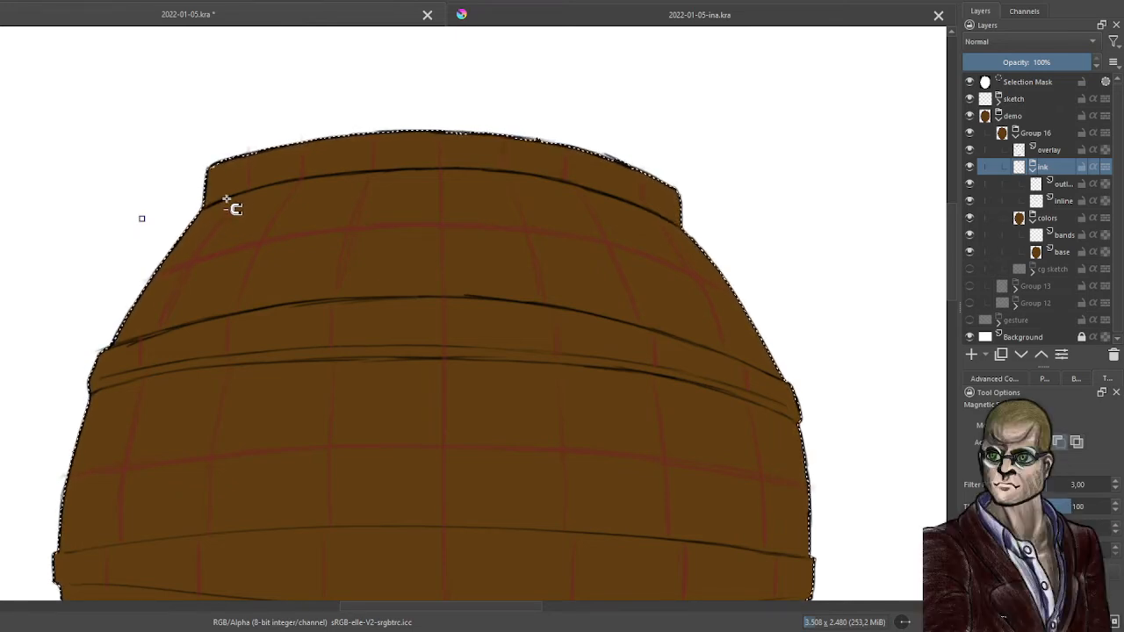
pyautogui.click(359, 171)
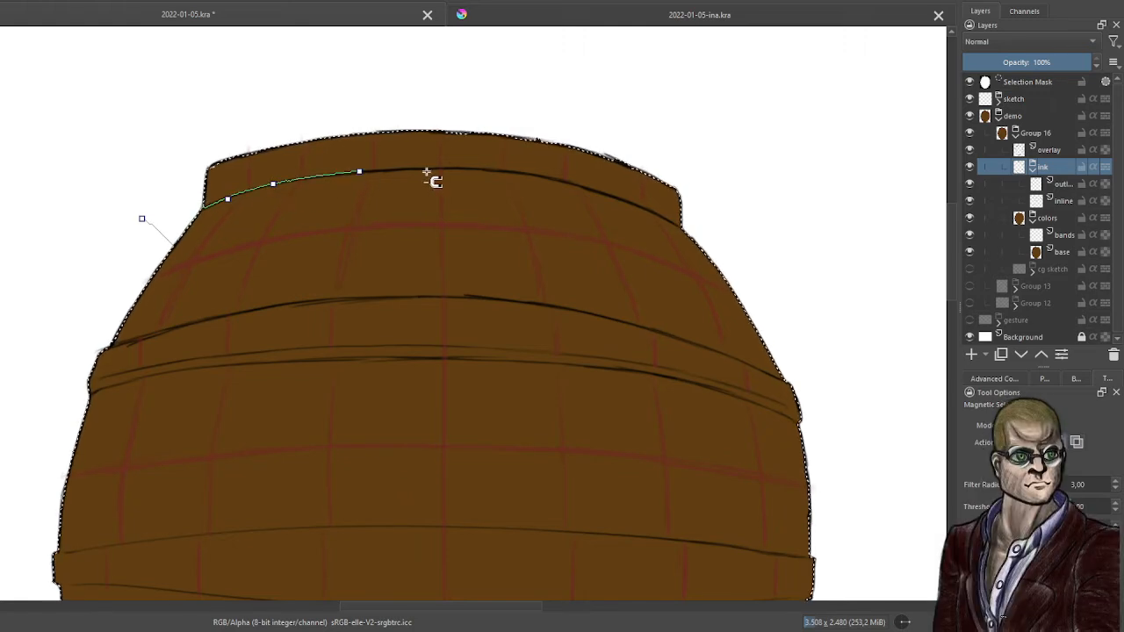
pyautogui.click(542, 176)
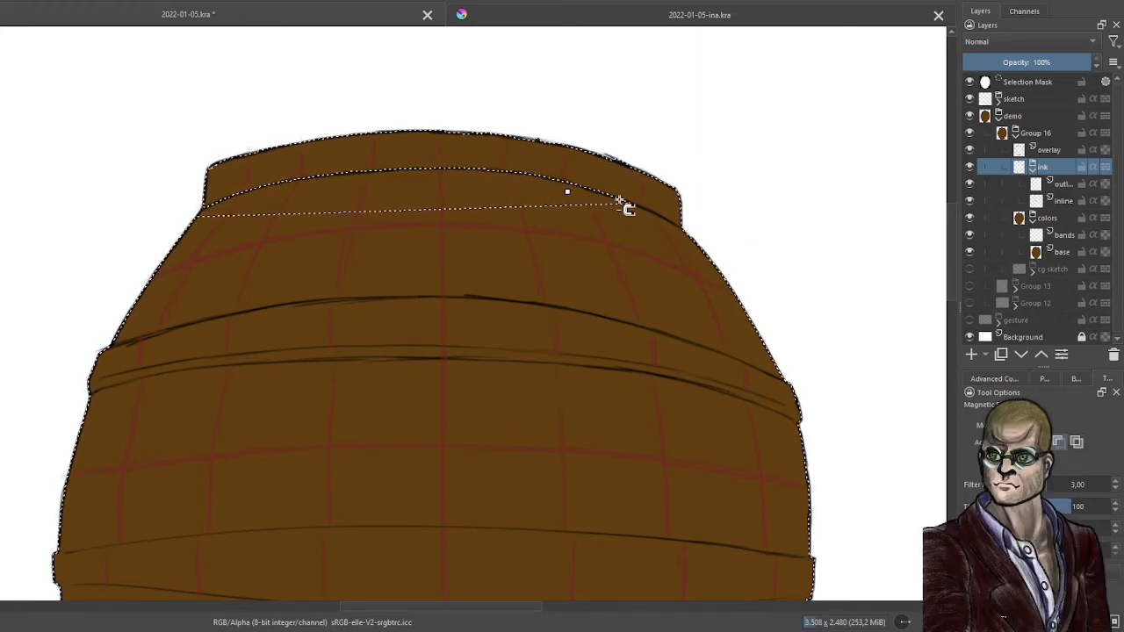
# Try another magnetic subtraction trace from the rim line's right end down the barrel's upper right side to the upper hoop
pyautogui.click(657, 214)
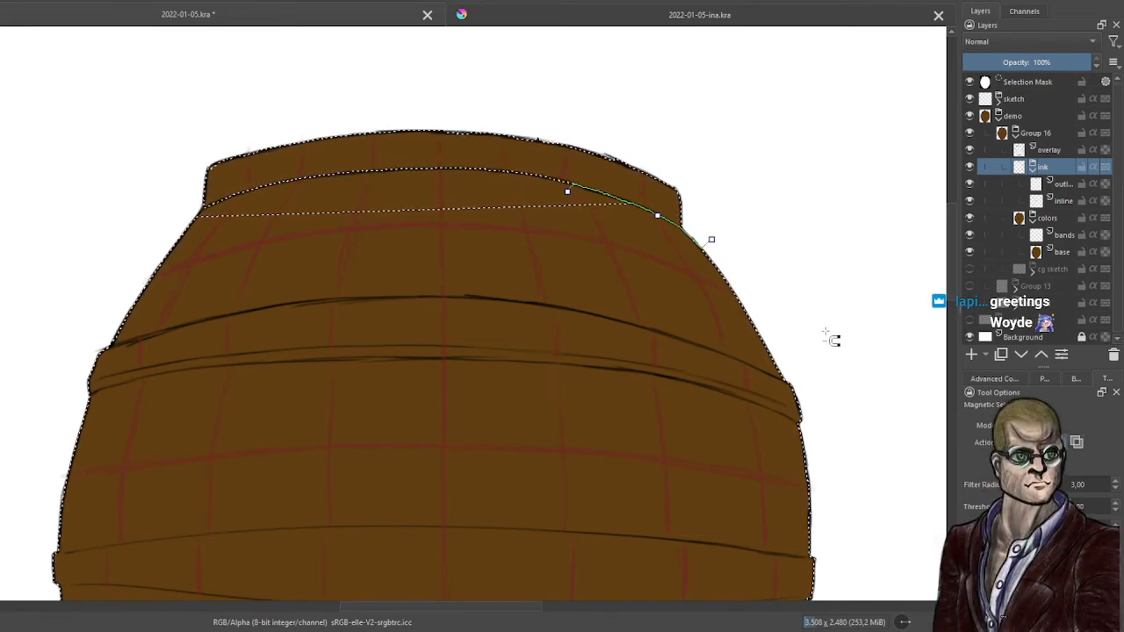
pyautogui.click(834, 375)
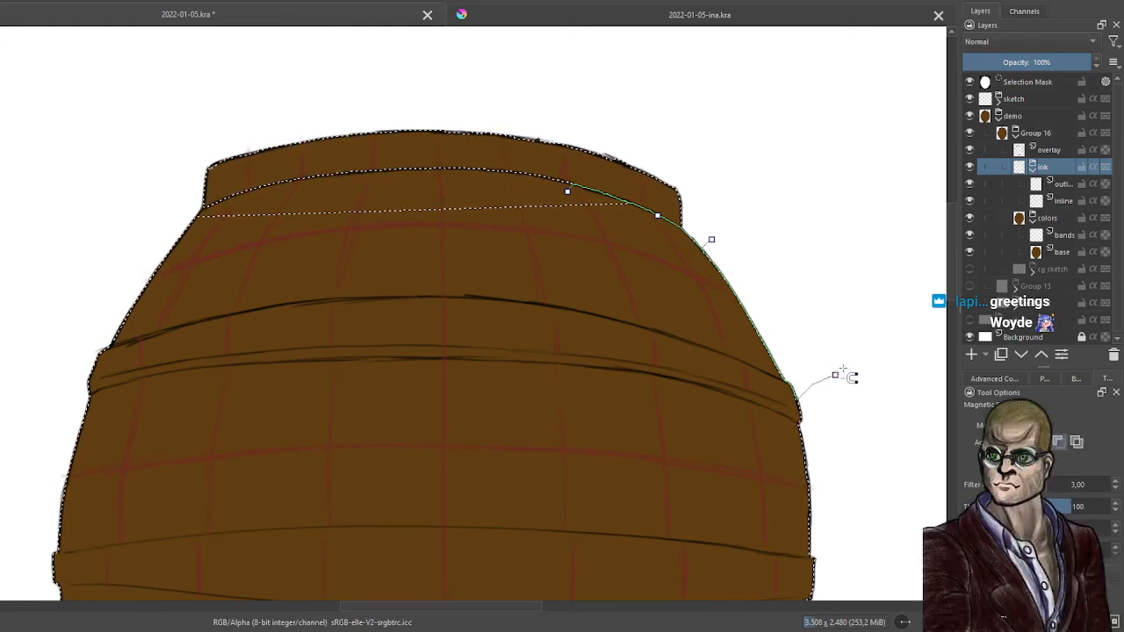
pyautogui.moveTo(835, 375)
pyautogui.mouseDown()
pyautogui.moveTo(826, 324)
pyautogui.moveTo(765, 330)
pyautogui.mouseUp()
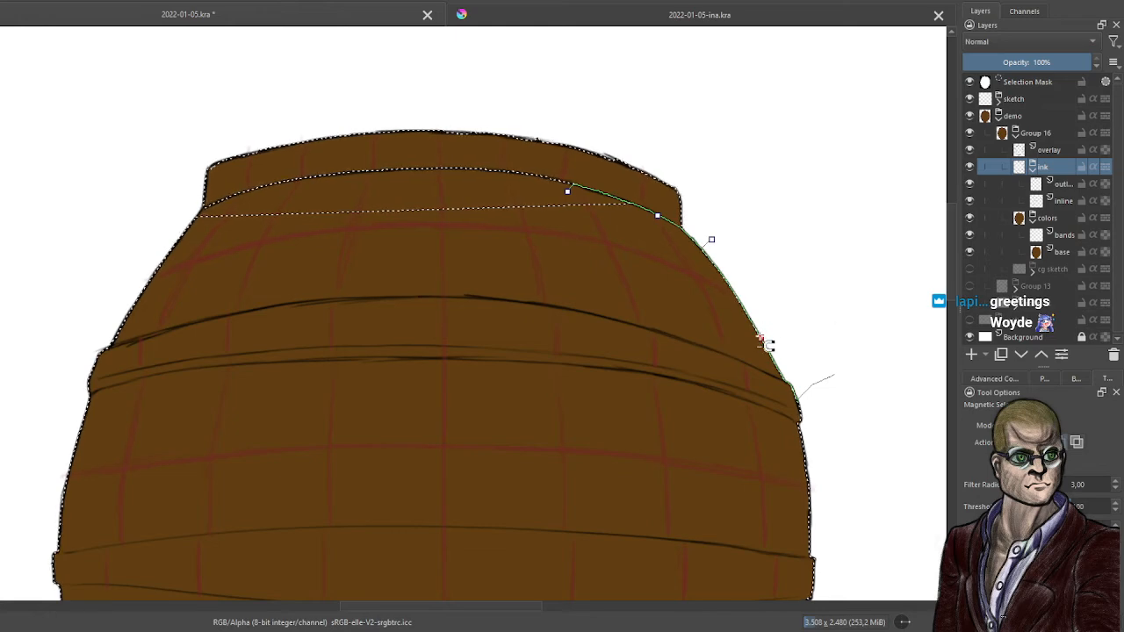
pyautogui.doubleClick(791, 389)
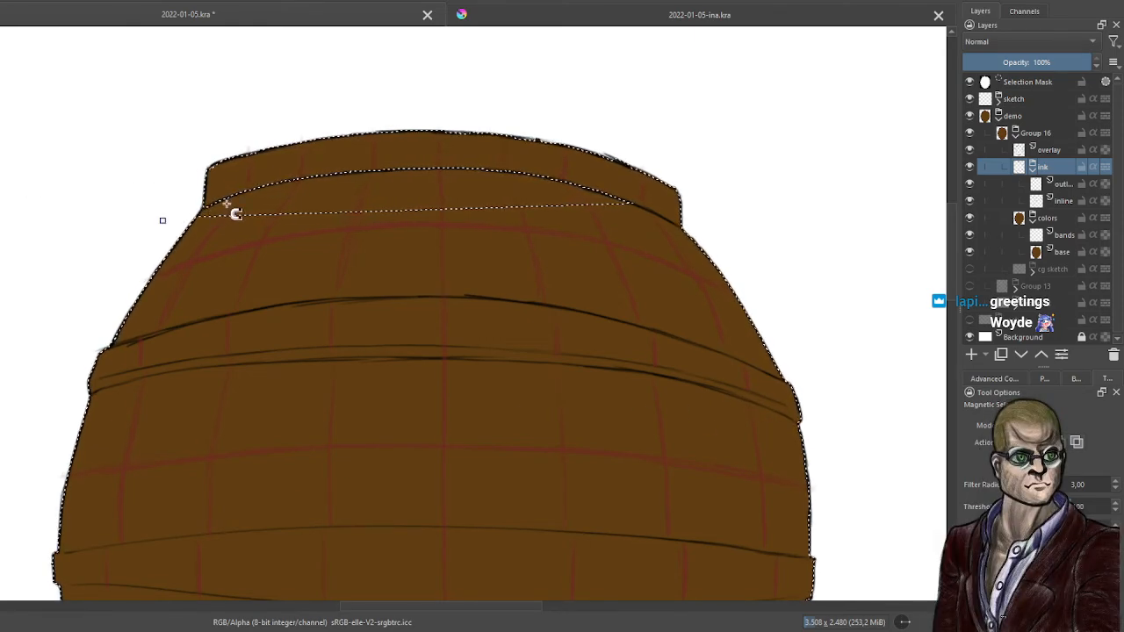
# Replace the magnetic selection with a contiguous selection based on the base layer's barrel shape
pyautogui.click(1085, 571)
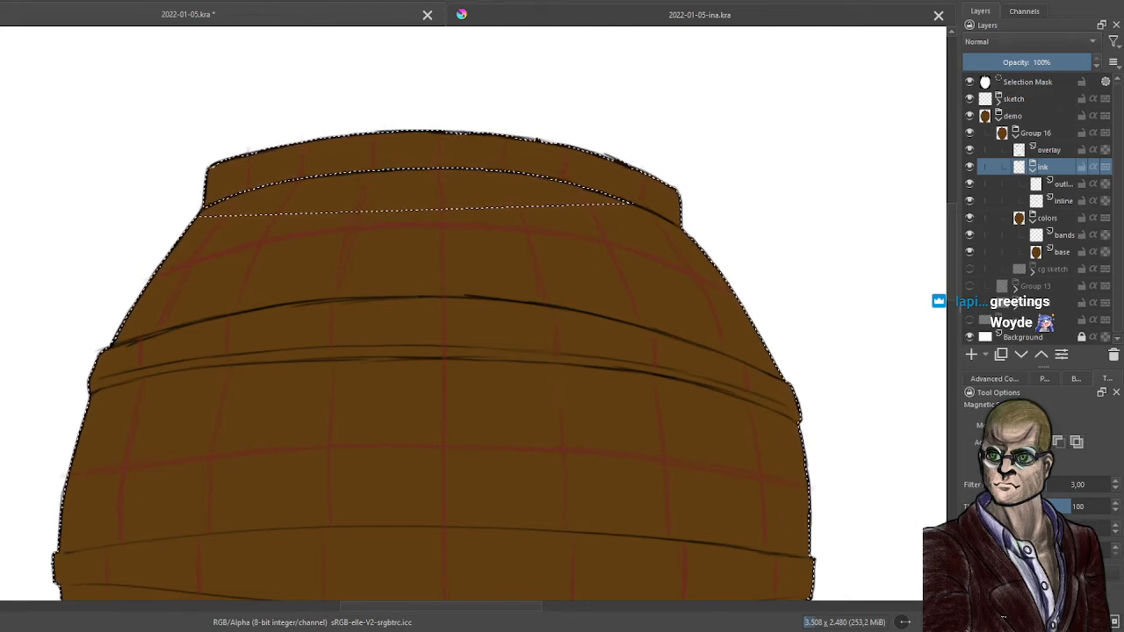
pyautogui.click(0, 435)
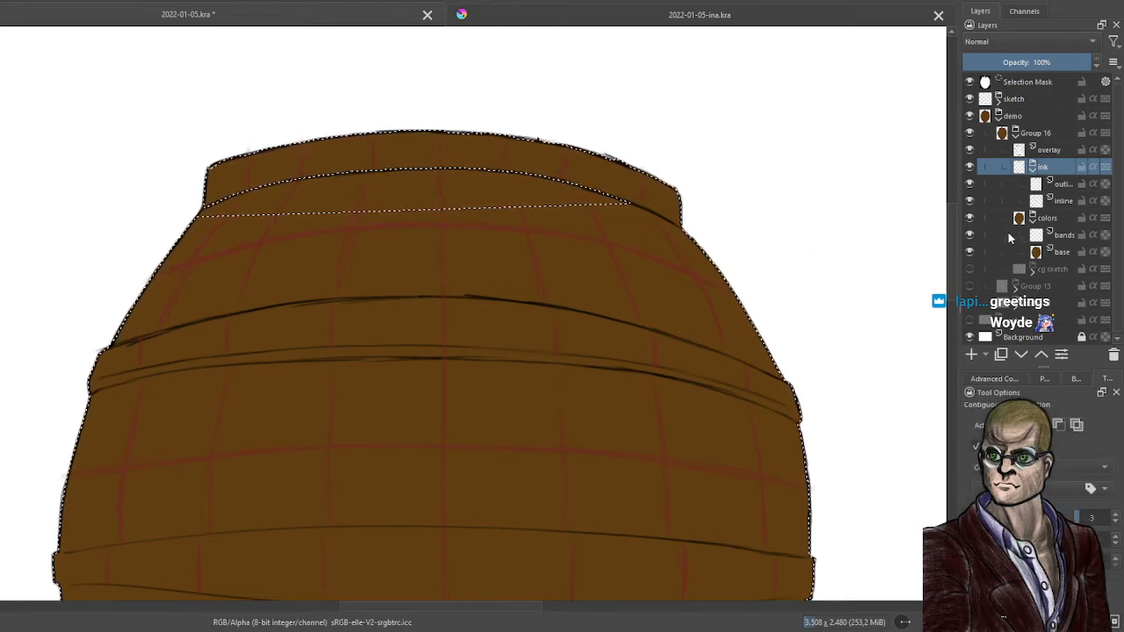
pyautogui.click(1065, 253)
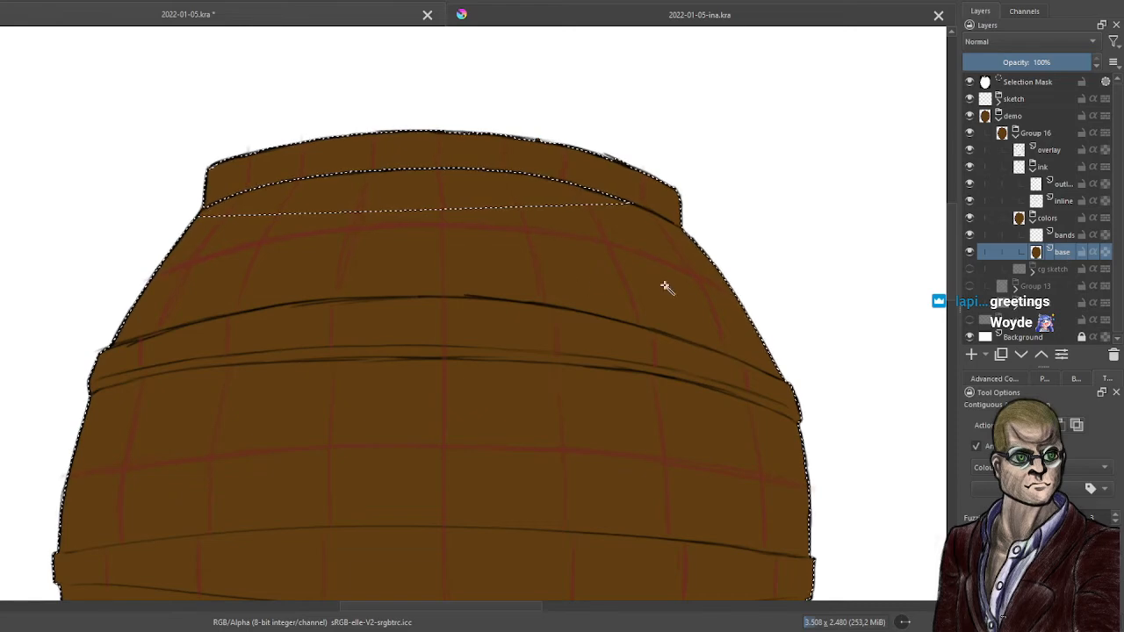
pyautogui.scroll(-3, 577, 301)
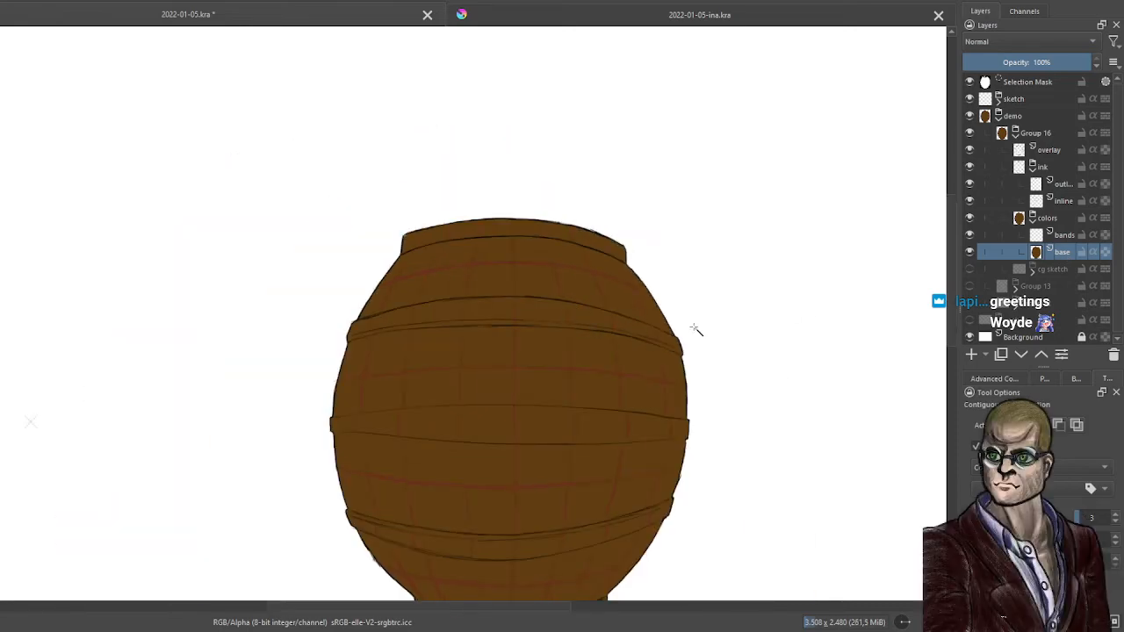
pyautogui.scroll(-3, 586, 394)
pyautogui.scroll(1, 522, 301)
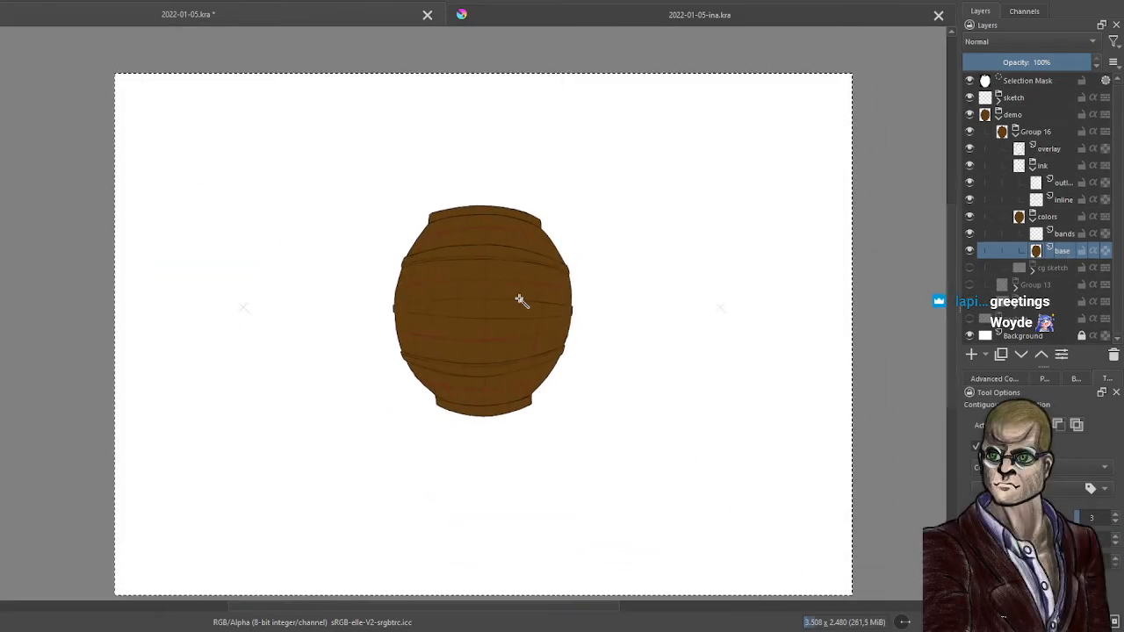
pyautogui.scroll(2, 609, 296)
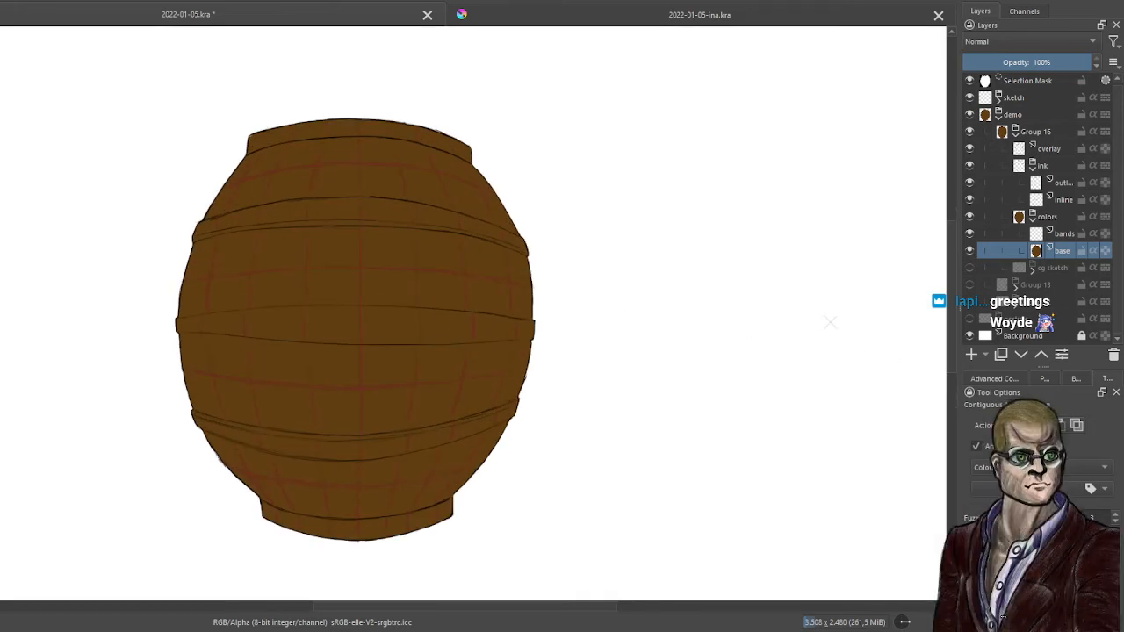
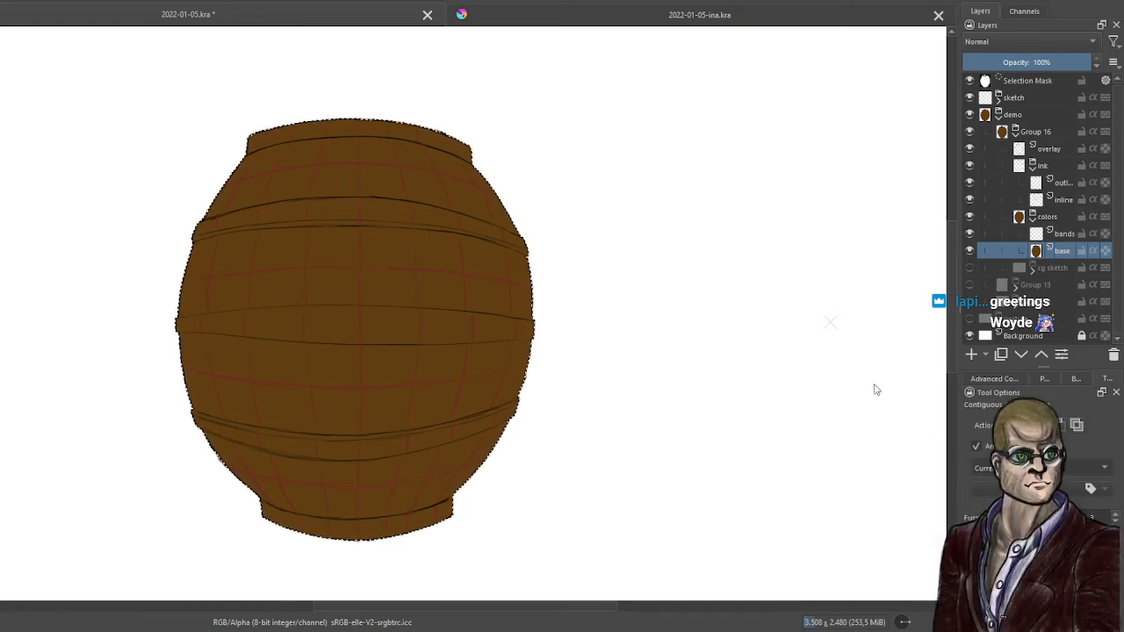
# Rename the base layer to color and make the bands layer active
pyautogui.doubleClick(1059, 250)
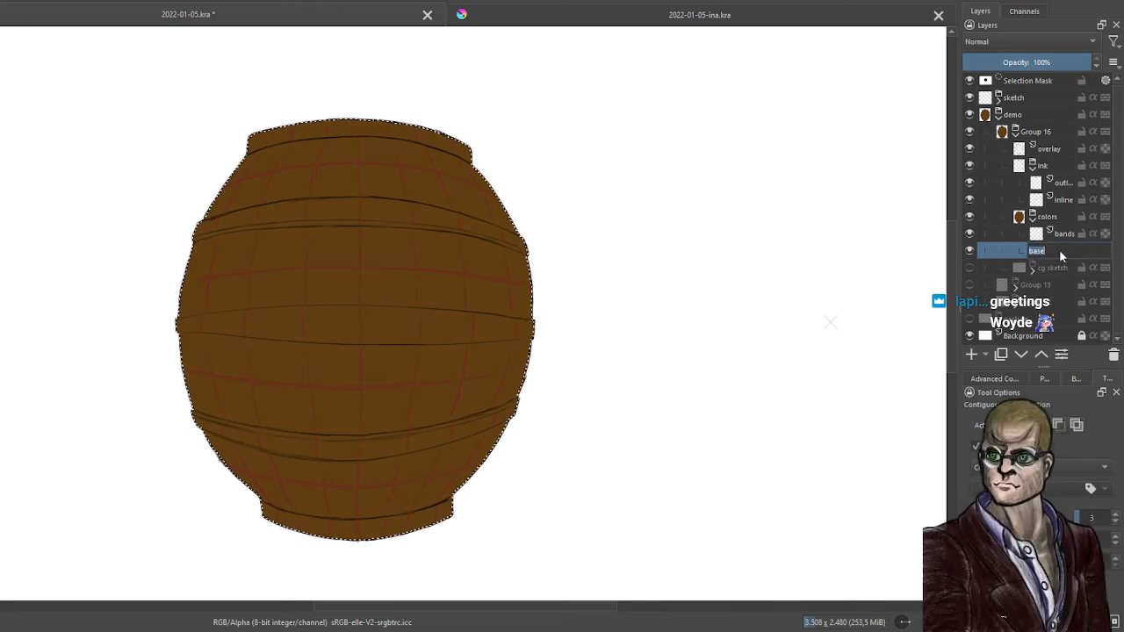
pyautogui.write('color')
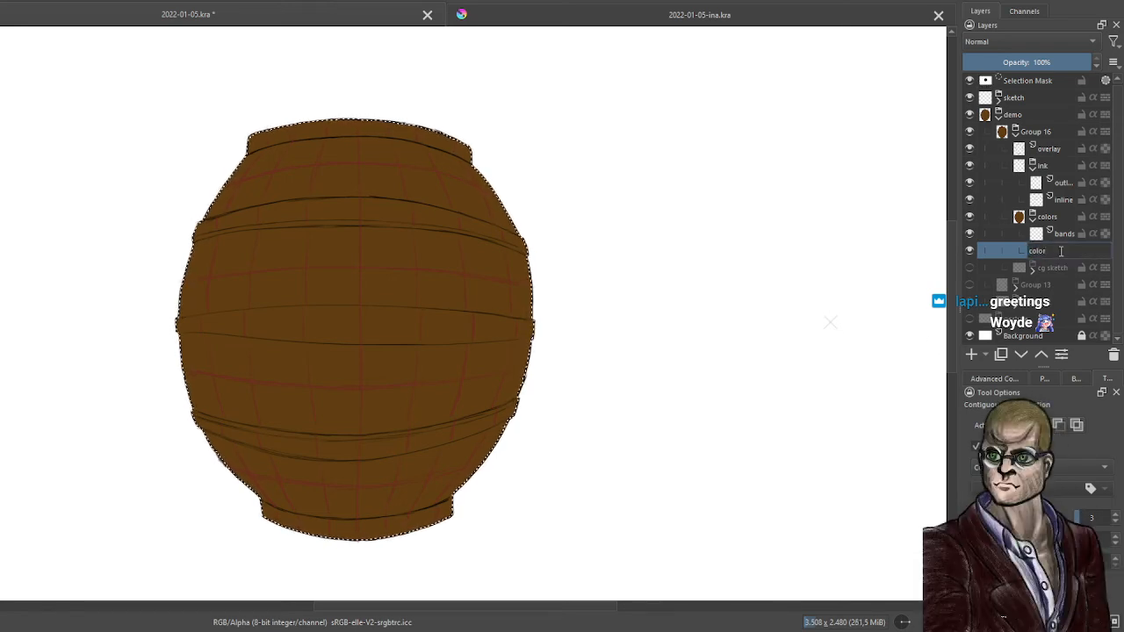
pyautogui.press('Return')
pyautogui.click(1064, 236)
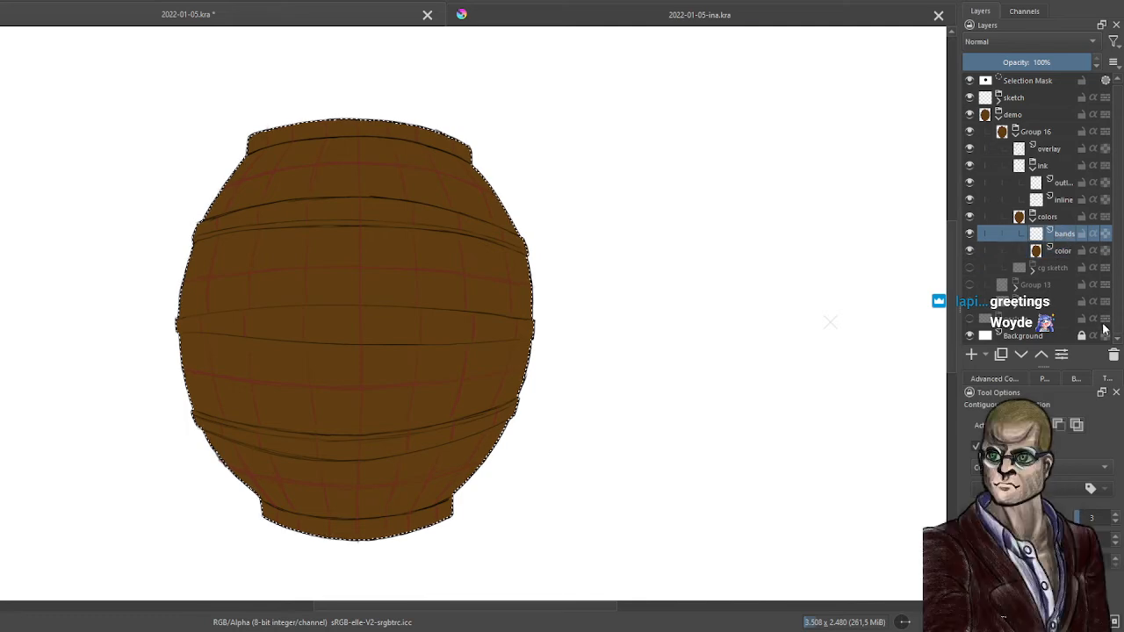
# Delete the bands layer so the color layer is active, and bring up the colour selector
pyautogui.click(1113, 354)
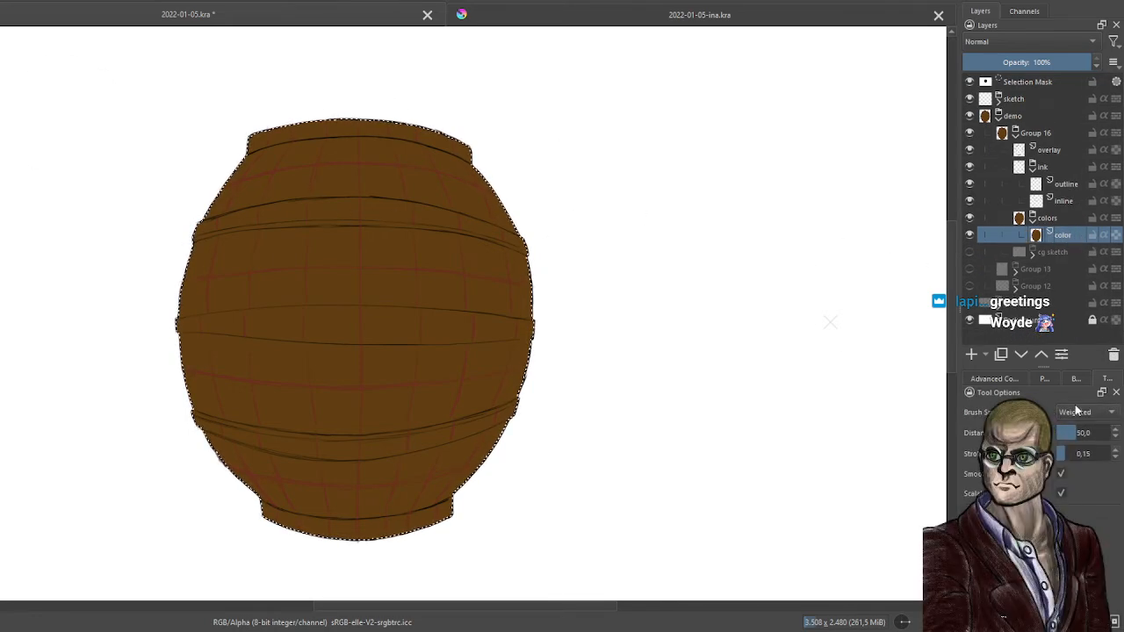
pyautogui.click(992, 378)
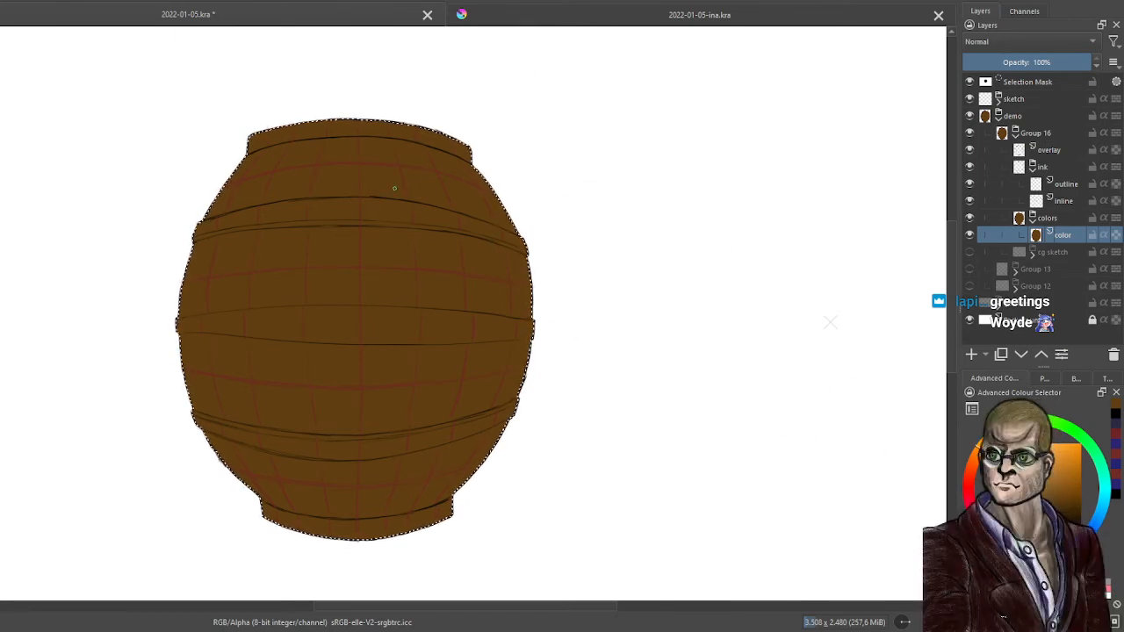
# Try gray brush strokes along the barrel's top rim on the color layer and undo them
pyautogui.moveTo(365, 192); pyautogui.dragTo(520, 266)
pyautogui.scroll(2, 495, 244)
pyautogui.moveTo(503, 195); pyautogui.dragTo(532, 220)
pyautogui.scroll(1, 534, 220)
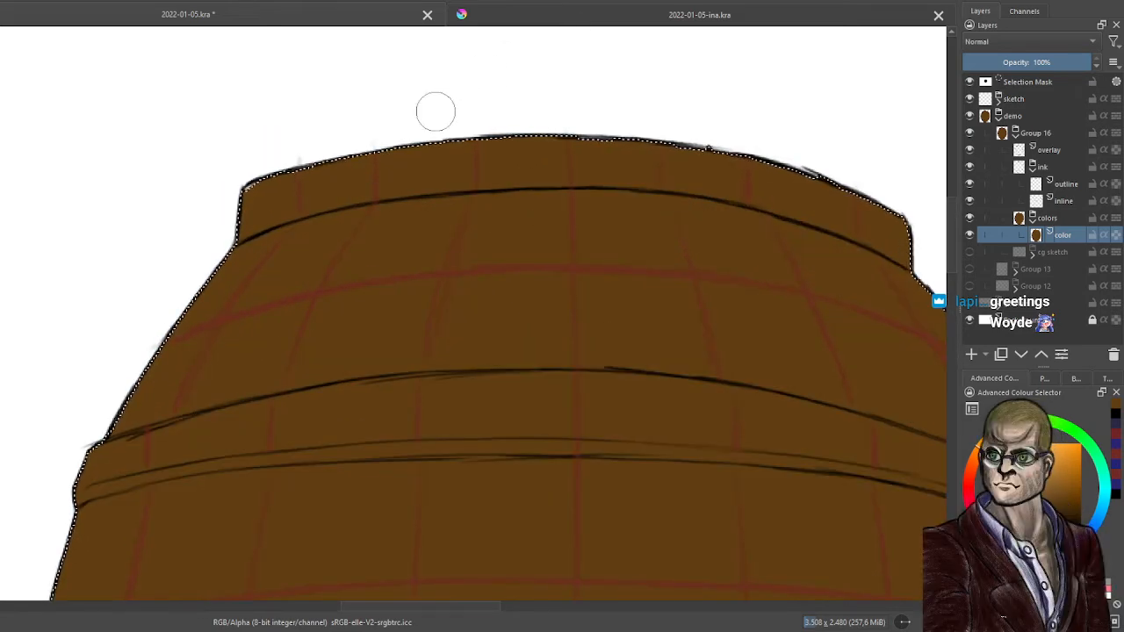
pyautogui.moveTo(354, 155)
pyautogui.mouseDown()
pyautogui.moveTo(299, 177)
pyautogui.moveTo(360, 167)
pyautogui.moveTo(361, 157)
pyautogui.mouseUp()
pyautogui.hotkey('ctrl', 'z')
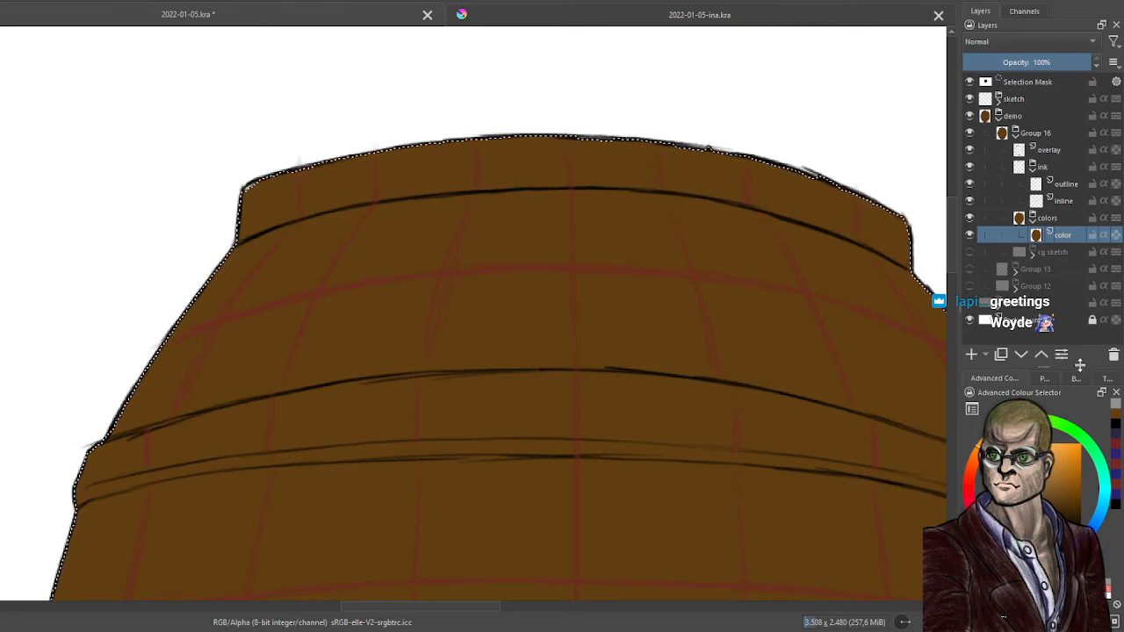
pyautogui.moveTo(584, 130)
pyautogui.mouseDown()
pyautogui.moveTo(723, 97)
pyautogui.moveTo(677, 142)
pyautogui.moveTo(834, 159)
pyautogui.mouseUp()
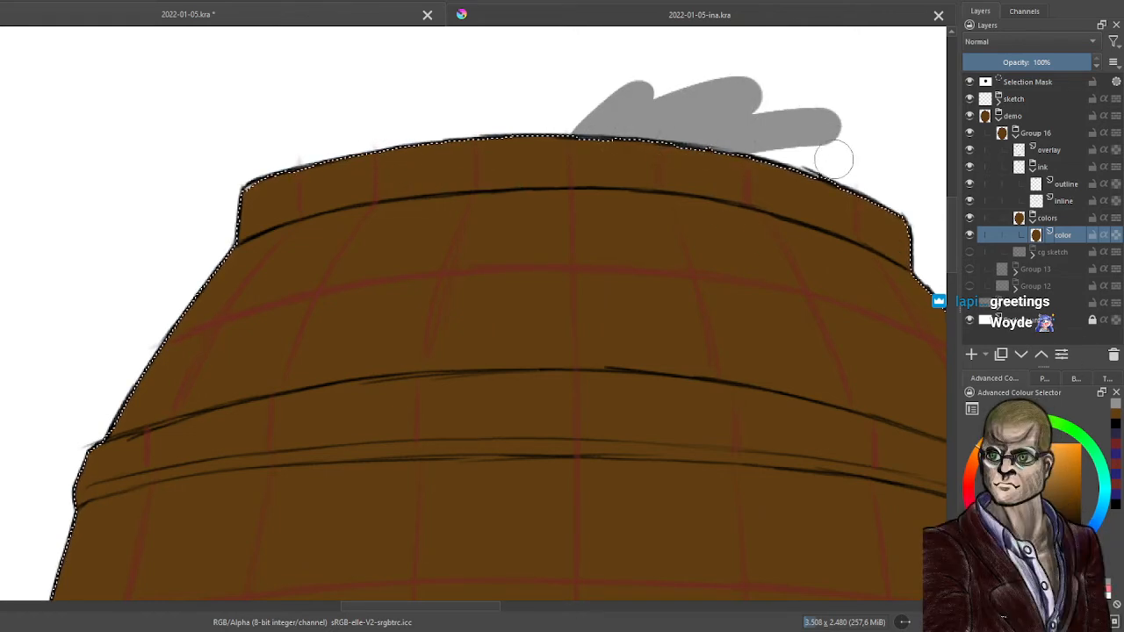
pyautogui.hotkey('ctrl', 'z')
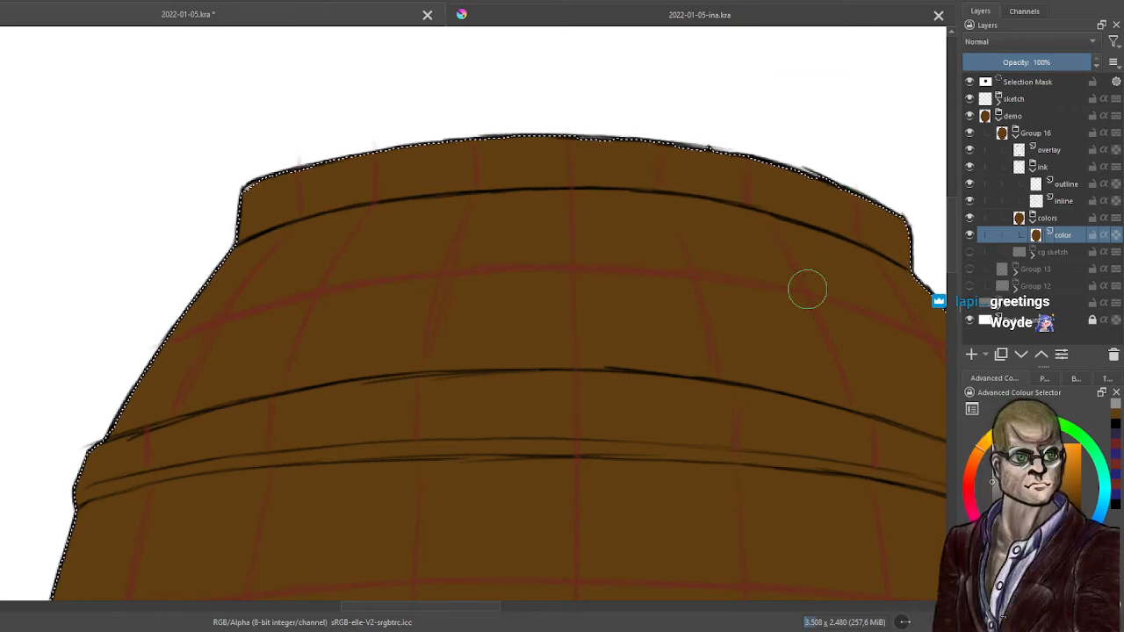
# Make the Selection Mask active and invert the selection so that it covers the barrel
pyautogui.click(1039, 82)
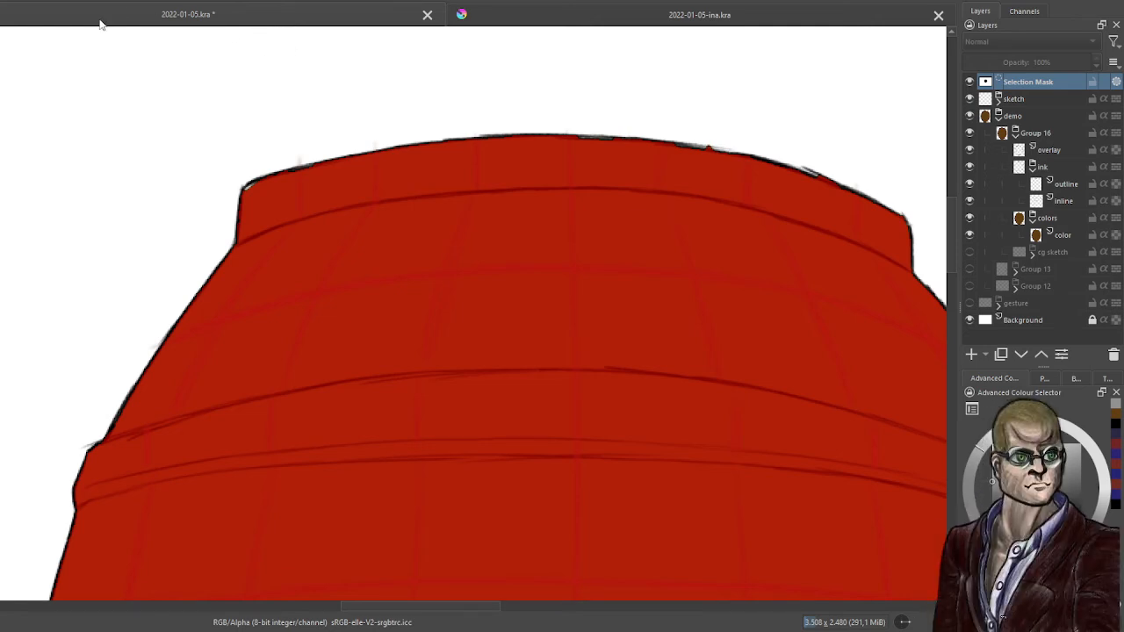
pyautogui.hotkey('ctrl', 'shift', 'i')
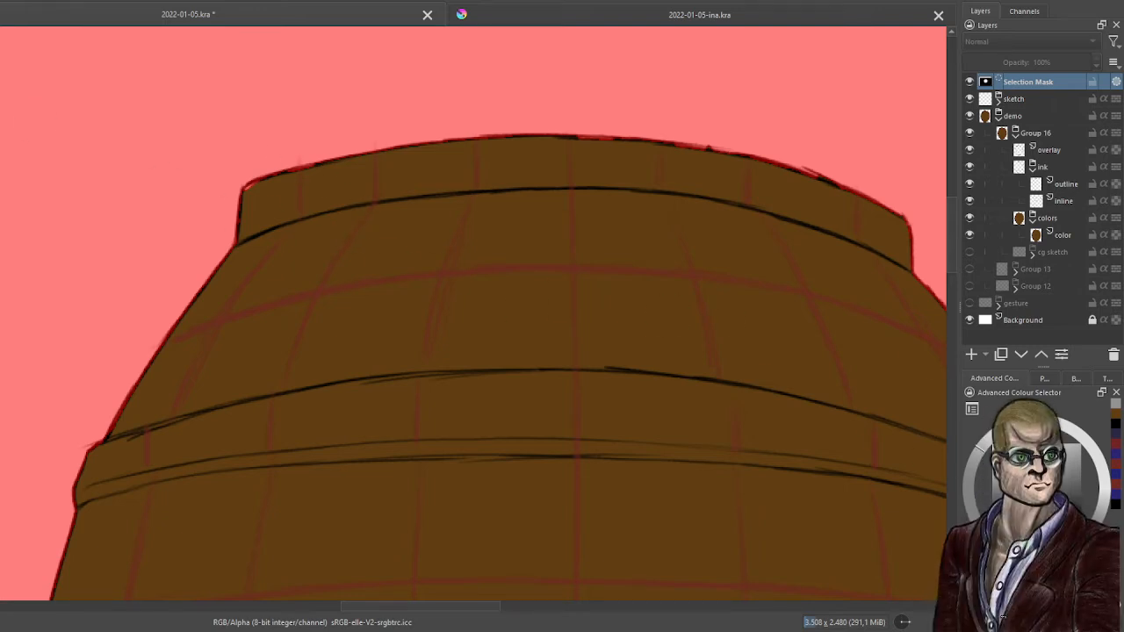
# Try brush dabs with different presets on the Selection Mask at the top rim's left corner and undo them
pyautogui.click(260, 199)
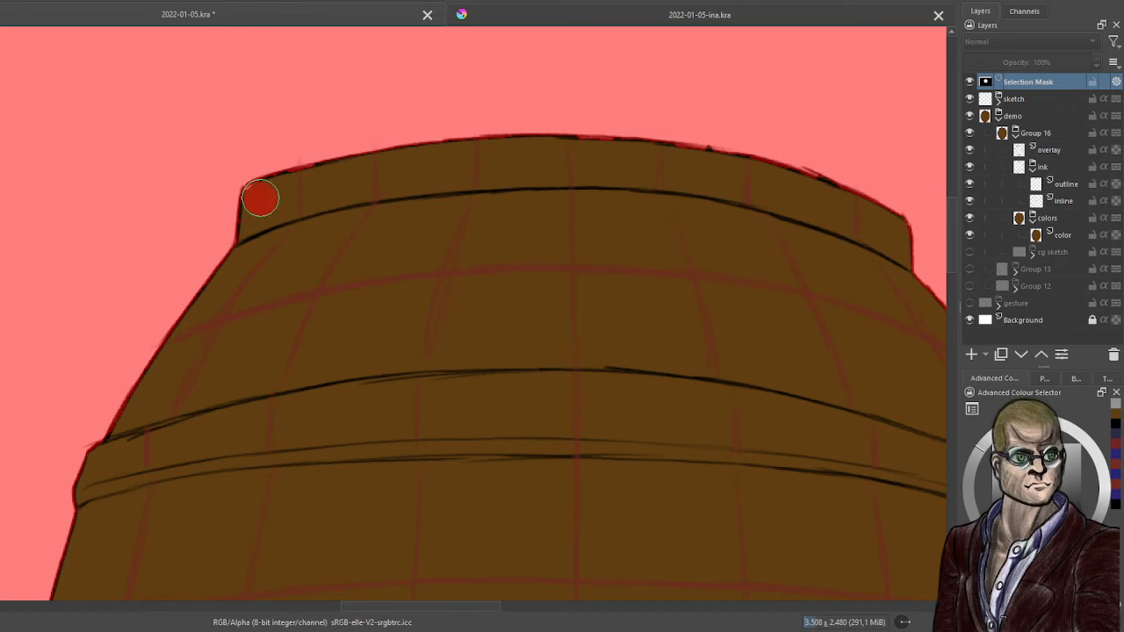
pyautogui.hotkey('ctrl', 'z')
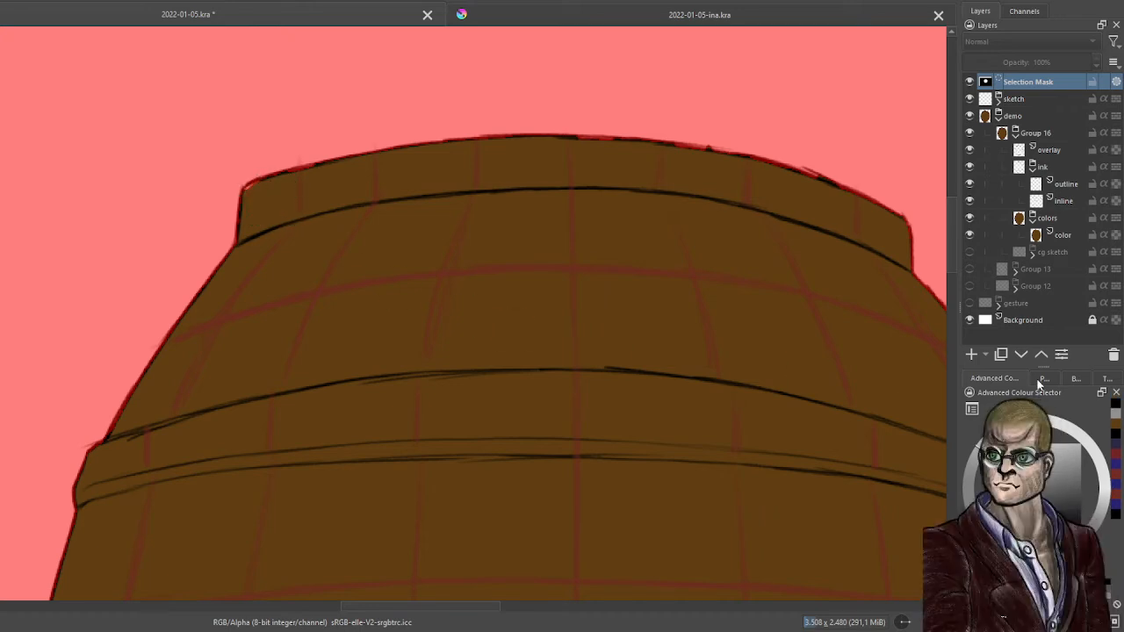
pyautogui.click(1076, 378)
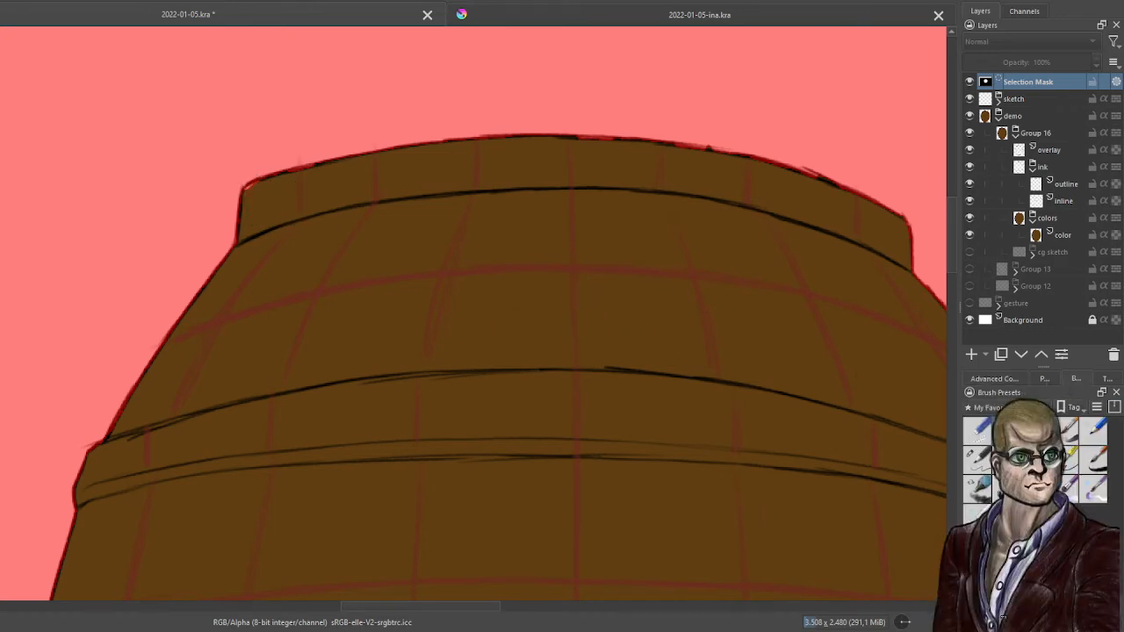
pyautogui.click(977, 431)
pyautogui.moveTo(259, 195); pyautogui.dragTo(256, 193)
pyautogui.hotkey('ctrl', 'z')
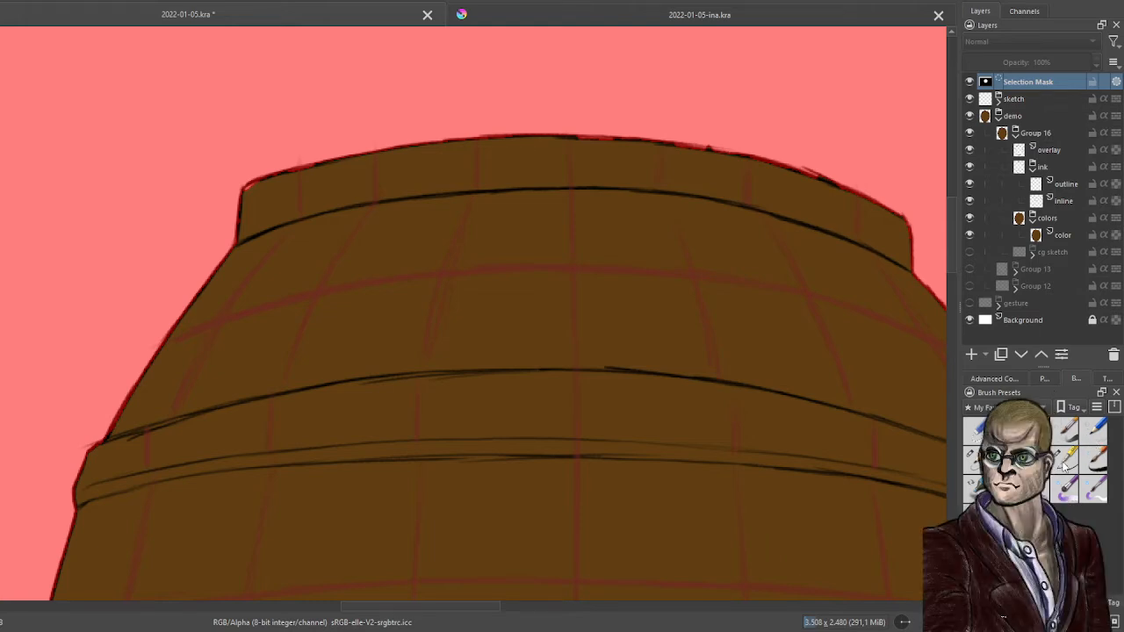
# Paint white on the Selection Mask at the top rim's left corner to extend the selection, and reactivate the color layer
pyautogui.click(1014, 379)
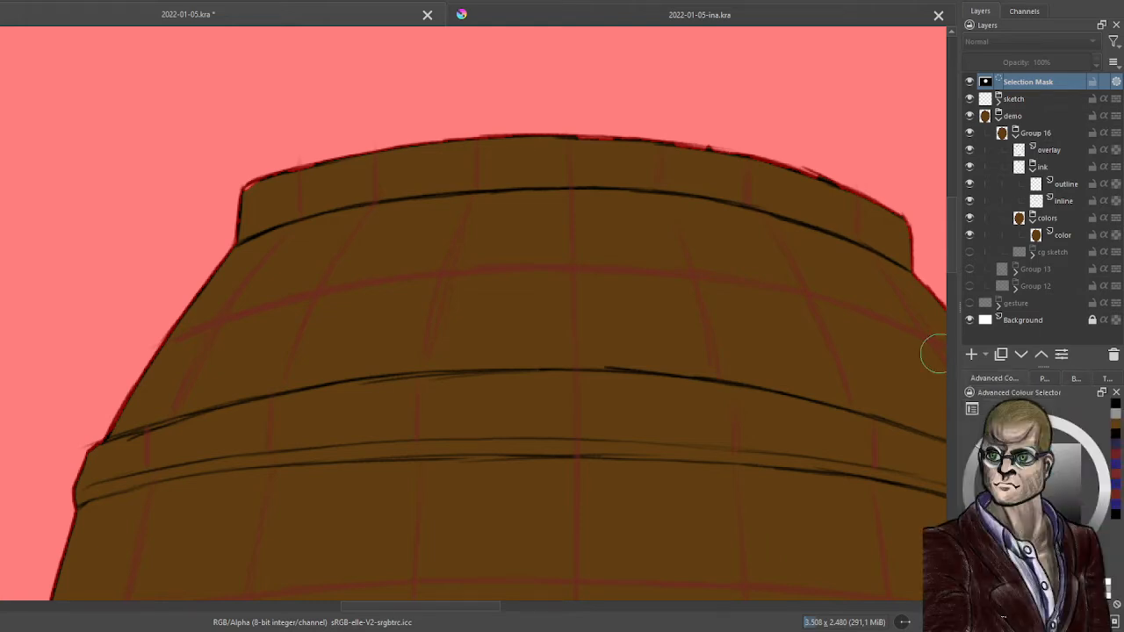
pyautogui.moveTo(257, 200); pyautogui.dragTo(314, 182)
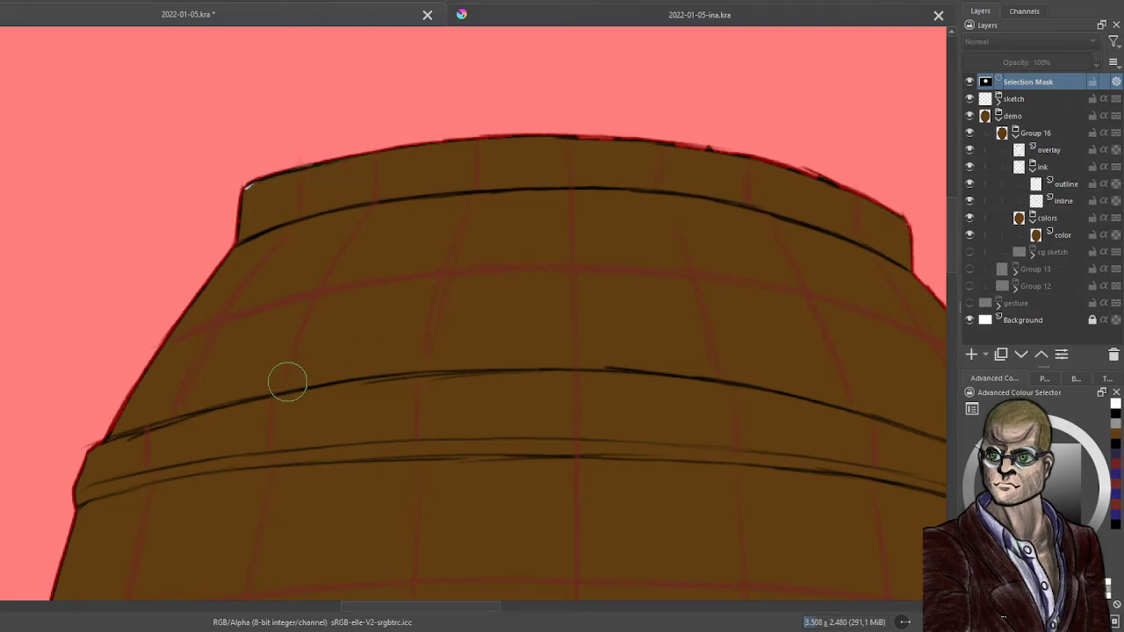
pyautogui.click(1064, 235)
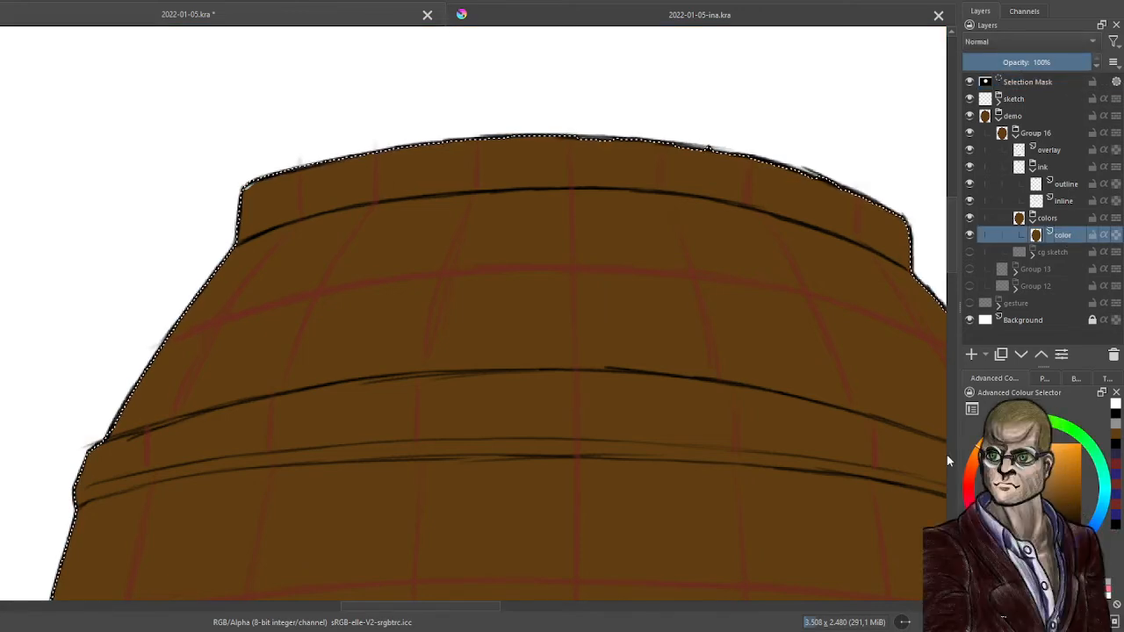
# Paint the barrel's top rim band gray on the color layer, from the outer edge down to its lower ink line
pyautogui.moveTo(637, 154); pyautogui.dragTo(769, 159)
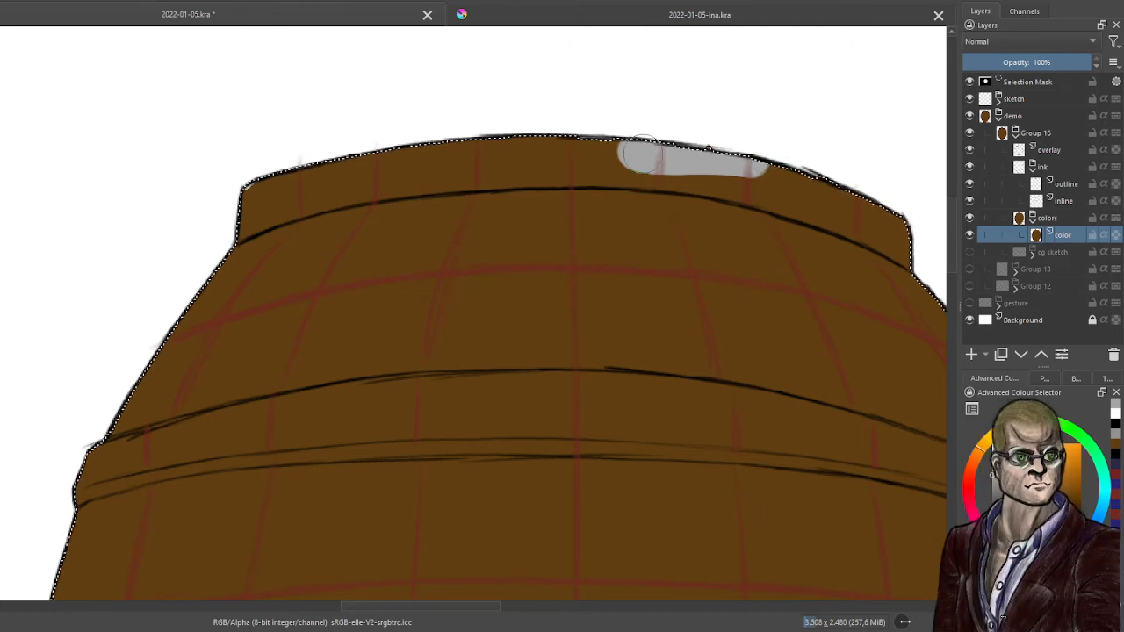
pyautogui.moveTo(312, 164); pyautogui.dragTo(395, 163)
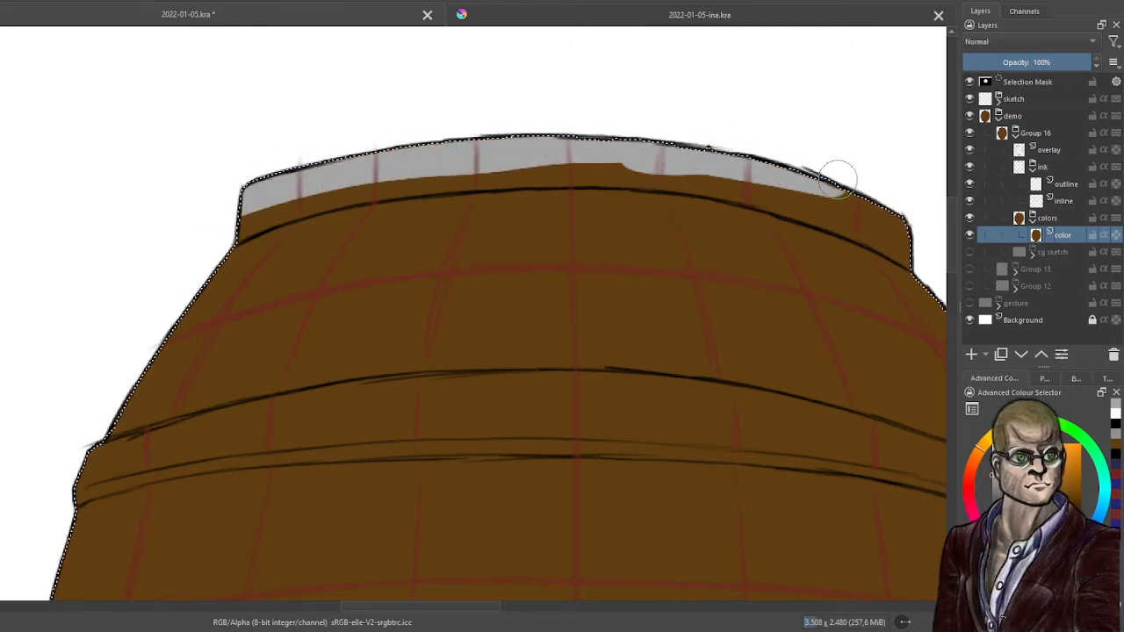
pyautogui.moveTo(839, 180); pyautogui.dragTo(909, 217)
pyautogui.moveTo(826, 204)
pyautogui.mouseDown()
pyautogui.moveTo(662, 165)
pyautogui.moveTo(580, 162)
pyautogui.moveTo(349, 186)
pyautogui.moveTo(227, 224)
pyautogui.mouseUp()
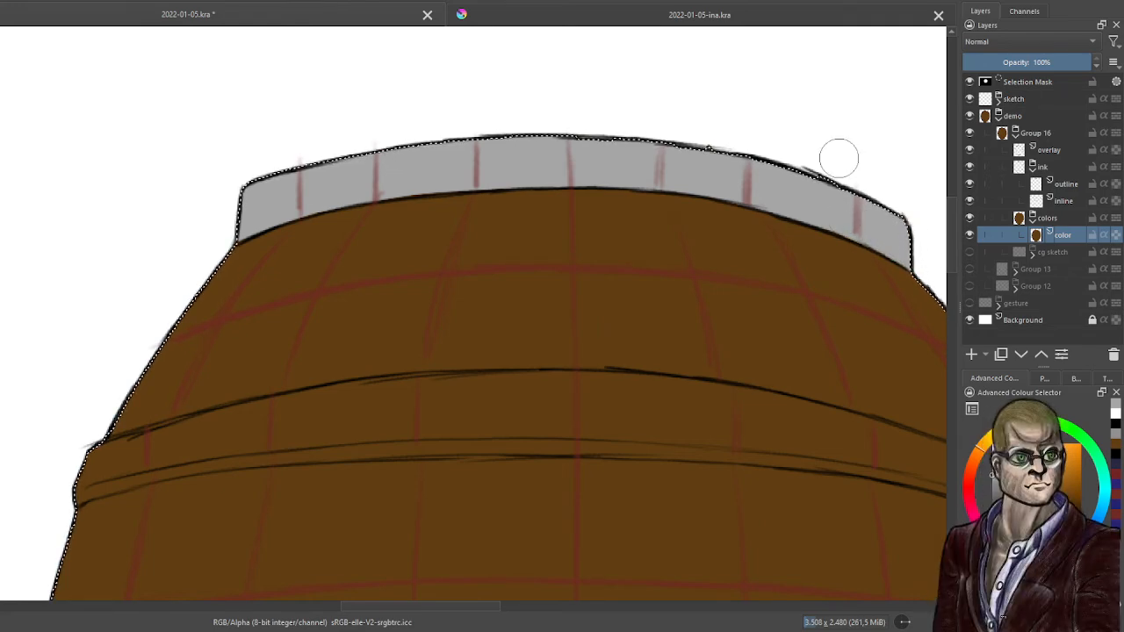
# Rotate the canvas so the barrel lies on its side and paint its bottom rim band gray from end to end
pyautogui.scroll(-2, 762, 218)
pyautogui.moveTo(710, 379); pyautogui.dragTo(587, 232)
pyautogui.rightClick(586, 237)
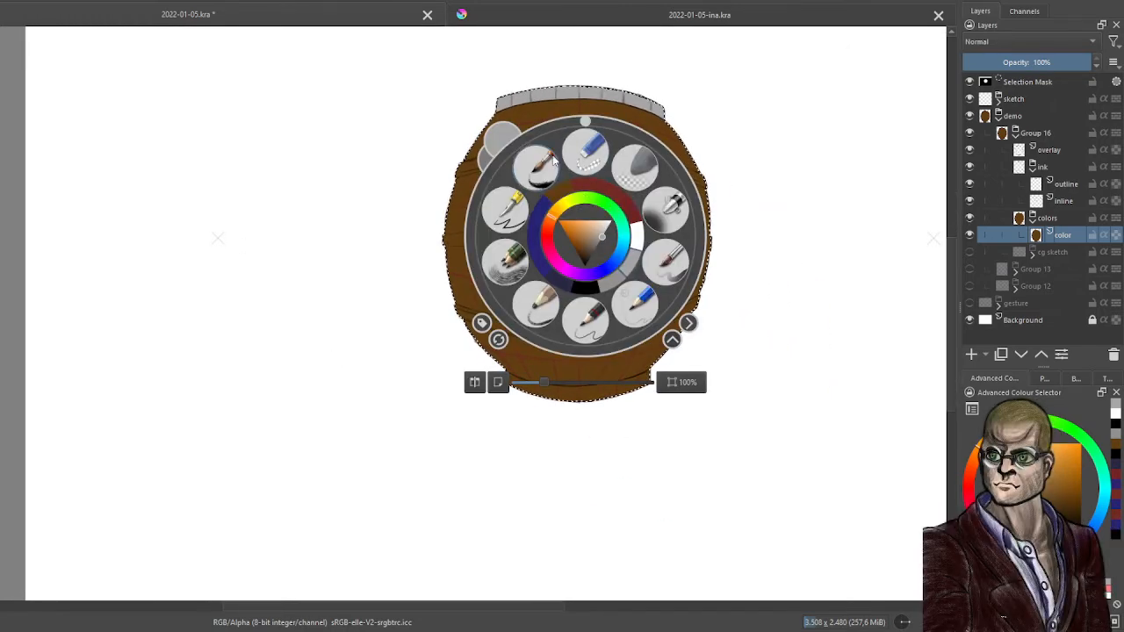
pyautogui.moveTo(585, 123); pyautogui.dragTo(485, 215)
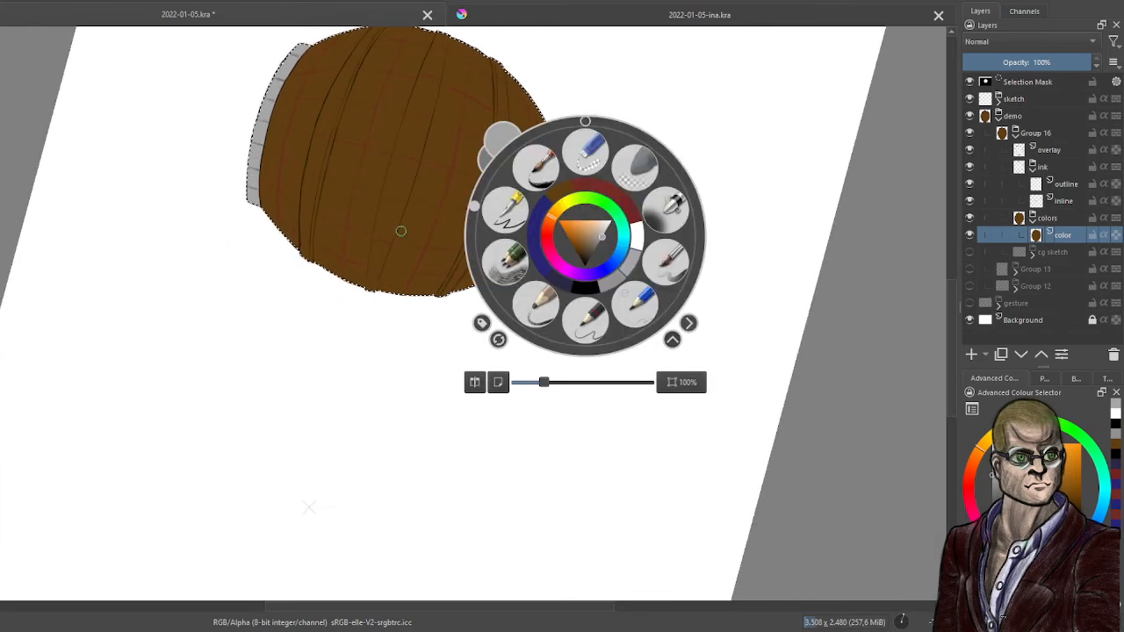
pyautogui.click(401, 231)
pyautogui.scroll(3, 583, 189)
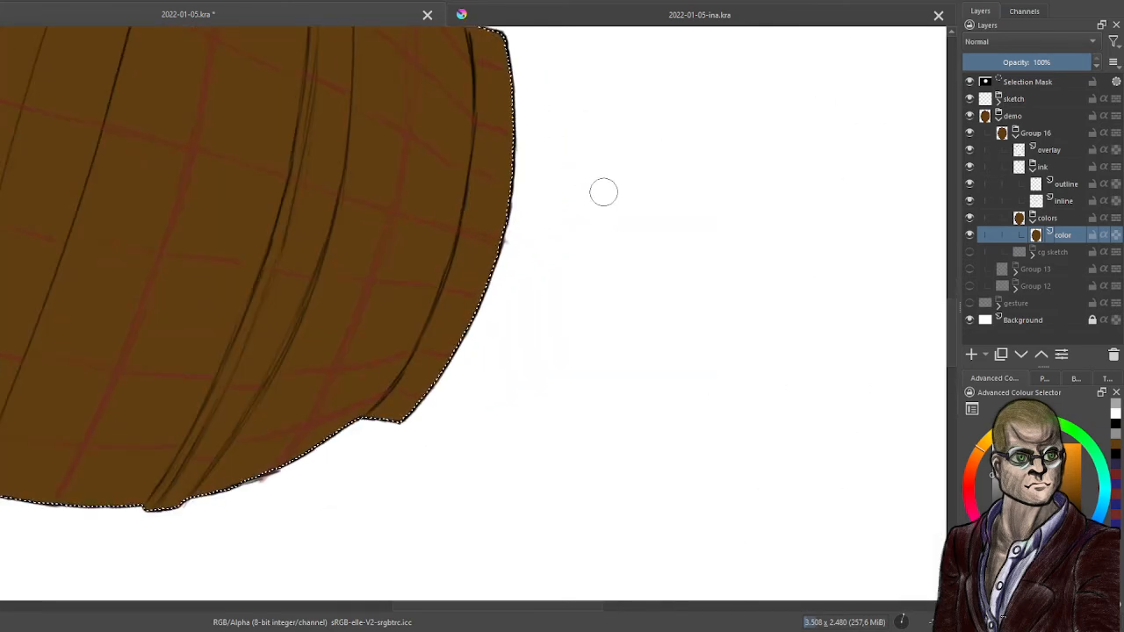
pyautogui.scroll(1, 600, 241)
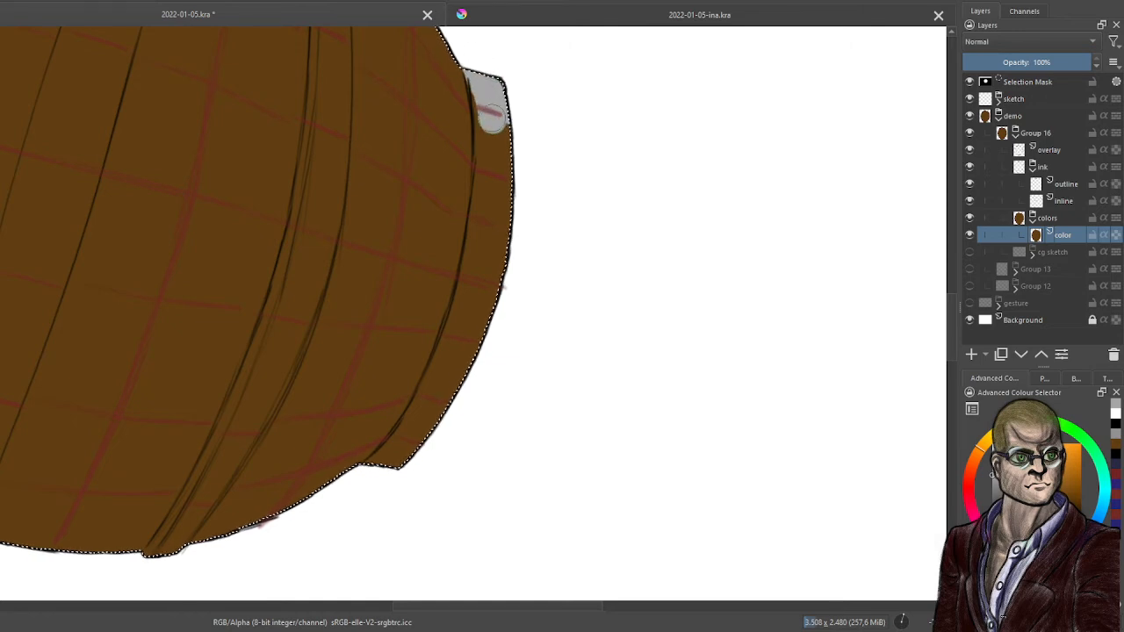
pyautogui.moveTo(492, 107)
pyautogui.mouseDown()
pyautogui.moveTo(493, 163)
pyautogui.moveTo(487, 117)
pyautogui.moveTo(487, 134)
pyautogui.moveTo(513, 139)
pyautogui.moveTo(526, 195)
pyautogui.moveTo(489, 169)
pyautogui.moveTo(487, 184)
pyautogui.moveTo(486, 155)
pyautogui.moveTo(481, 235)
pyautogui.moveTo(497, 178)
pyautogui.moveTo(503, 191)
pyautogui.moveTo(494, 299)
pyautogui.moveTo(487, 253)
pyautogui.moveTo(475, 290)
pyautogui.moveTo(475, 250)
pyautogui.mouseUp()
pyautogui.moveTo(460, 338); pyautogui.dragTo(468, 298)
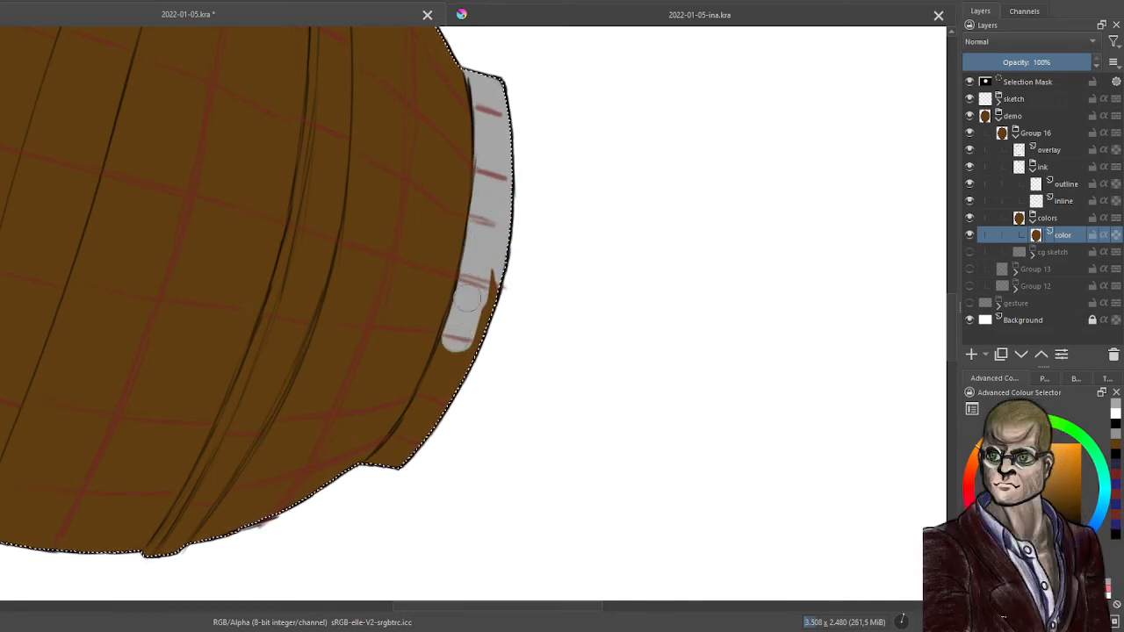
pyautogui.moveTo(448, 358); pyautogui.dragTo(438, 389)
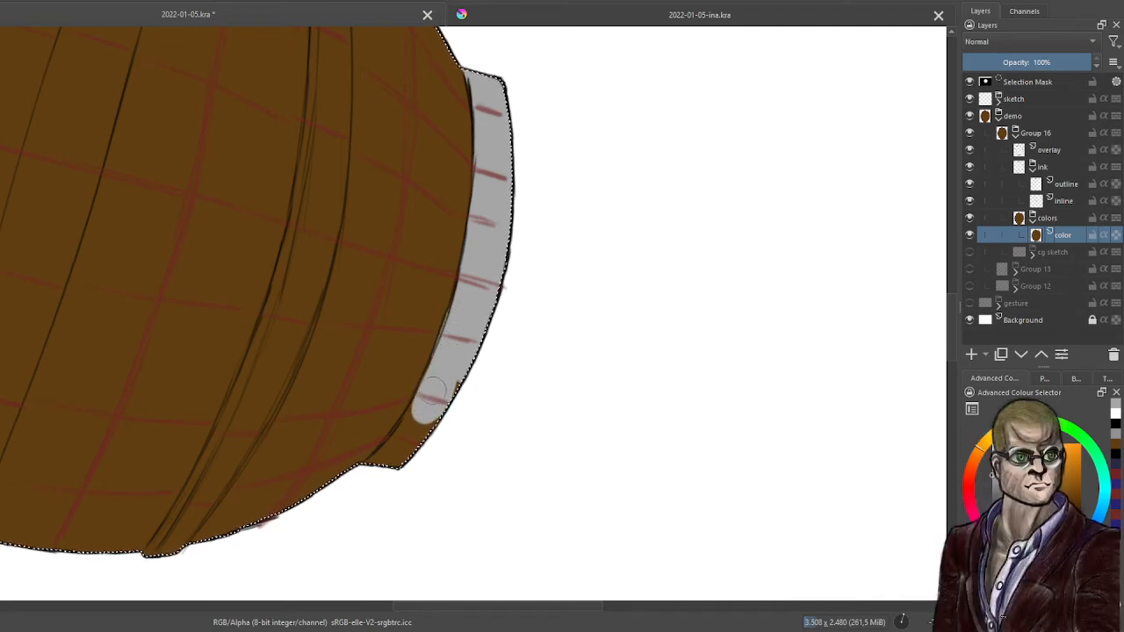
pyautogui.moveTo(413, 421); pyautogui.dragTo(379, 472)
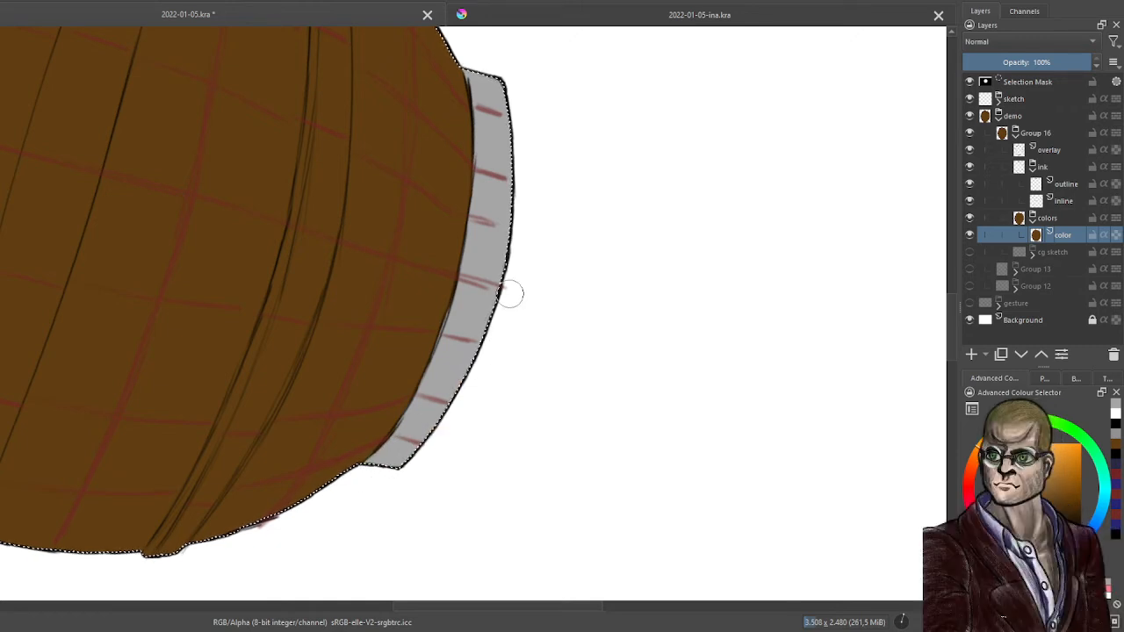
# Paint the lower hoop gray between its ink lines, from the barrel's right outline to about the middle
pyautogui.moveTo(510, 294); pyautogui.dragTo(609, 574)
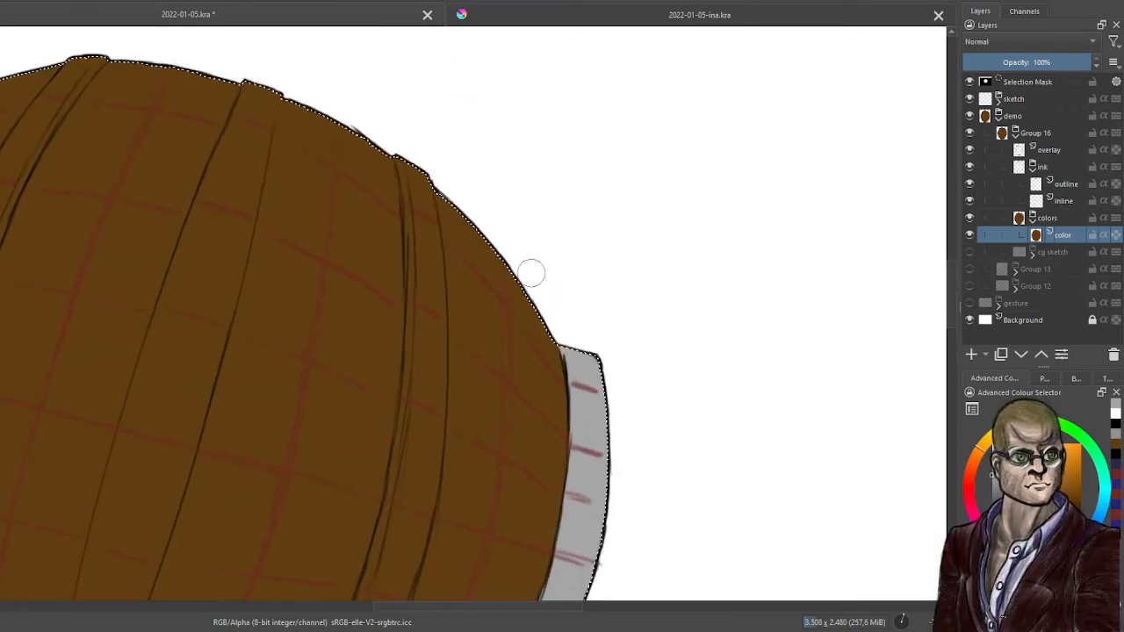
pyautogui.scroll(1, 510, 234)
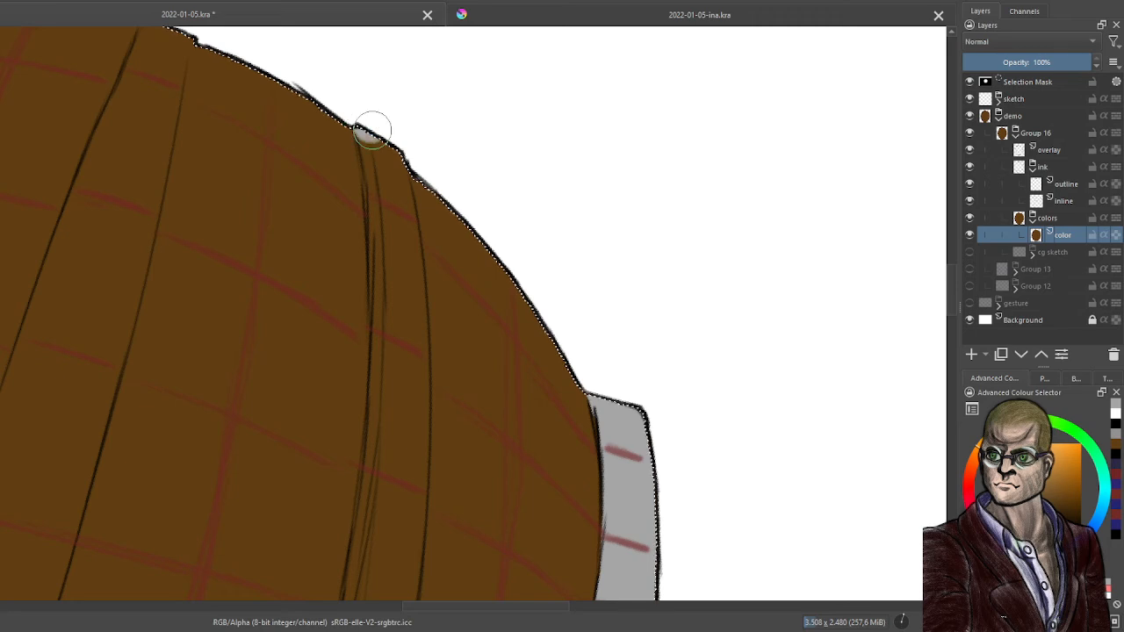
pyautogui.moveTo(376, 139)
pyautogui.mouseDown()
pyautogui.moveTo(389, 197)
pyautogui.moveTo(384, 172)
pyautogui.moveTo(383, 445)
pyautogui.mouseUp()
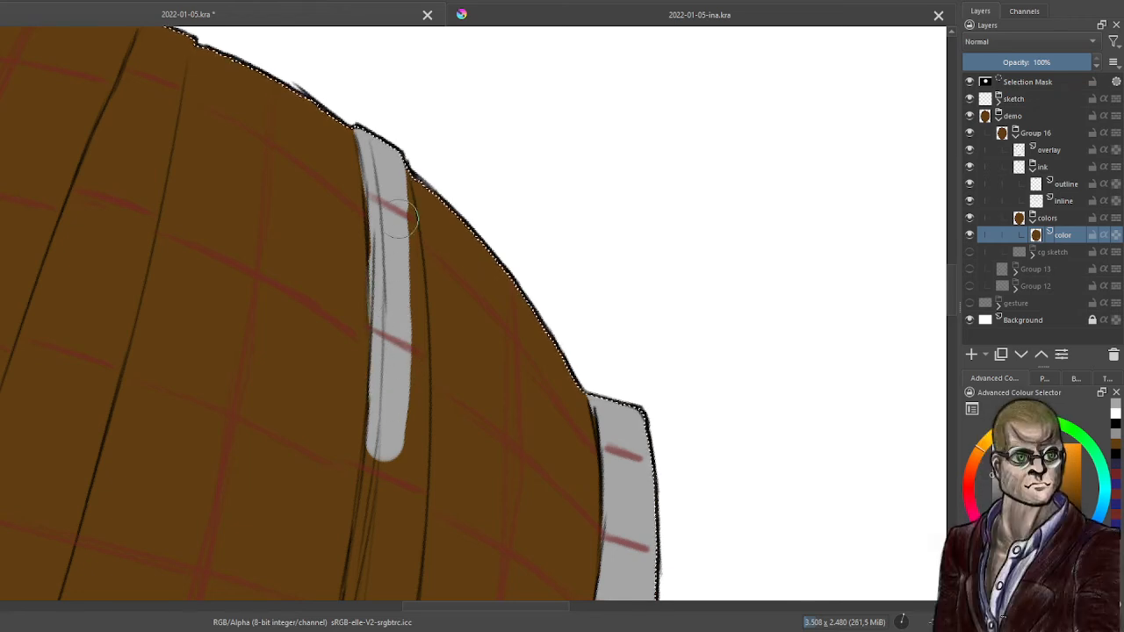
pyautogui.moveTo(405, 261); pyautogui.dragTo(402, 501)
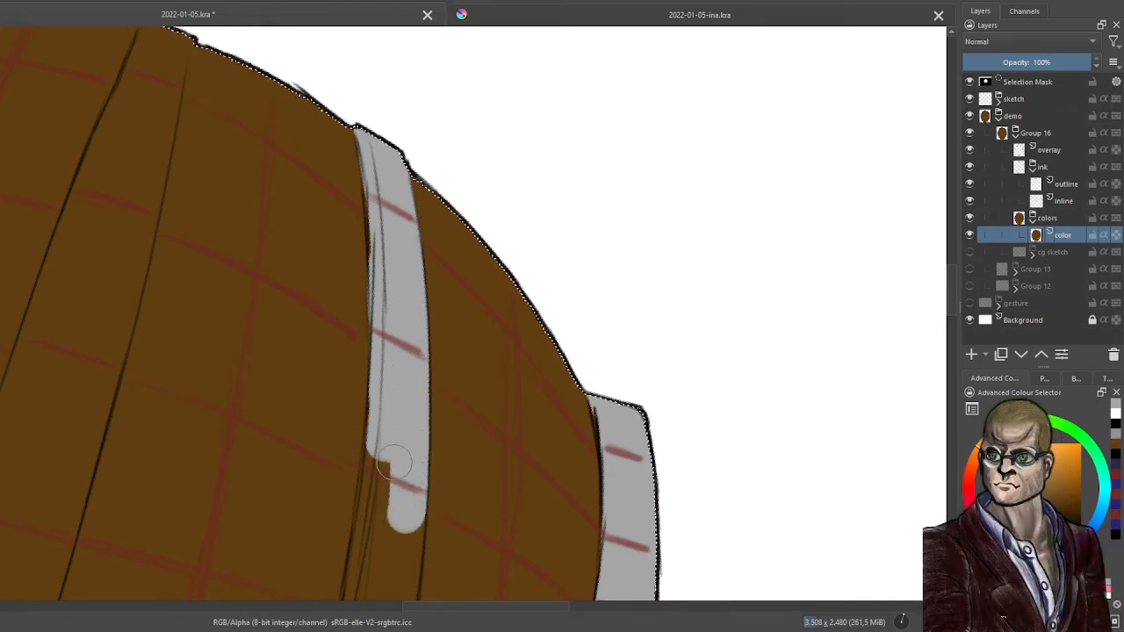
pyautogui.moveTo(394, 463); pyautogui.dragTo(387, 450)
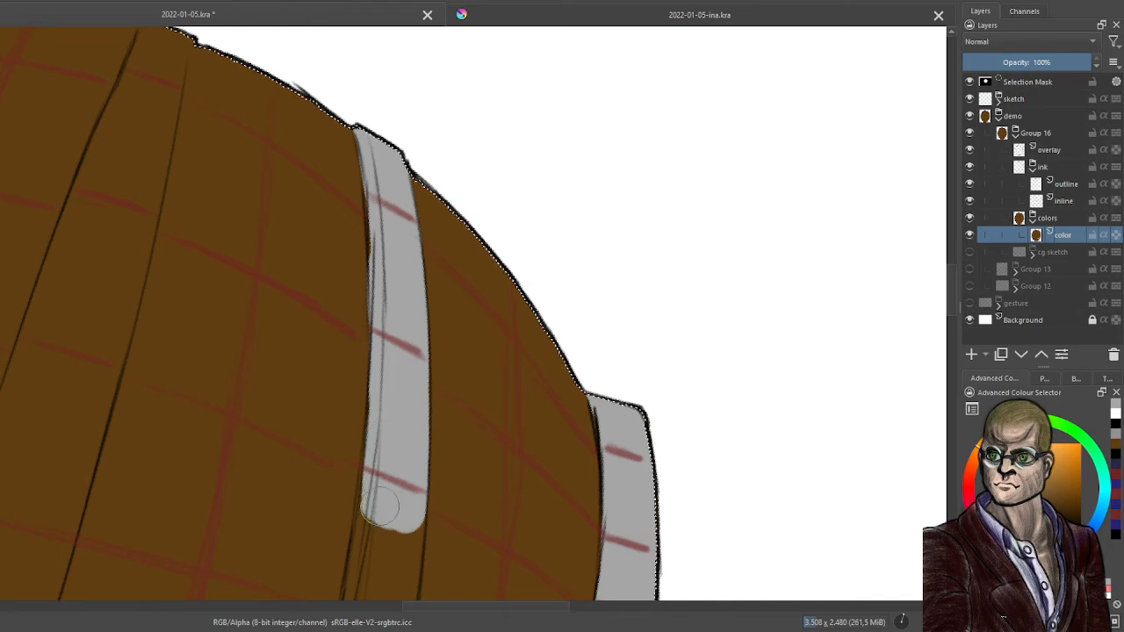
pyautogui.moveTo(379, 506); pyautogui.dragTo(380, 475)
pyautogui.moveTo(373, 527)
pyautogui.mouseDown()
pyautogui.moveTo(364, 585)
pyautogui.moveTo(396, 507)
pyautogui.moveTo(391, 562)
pyautogui.mouseUp()
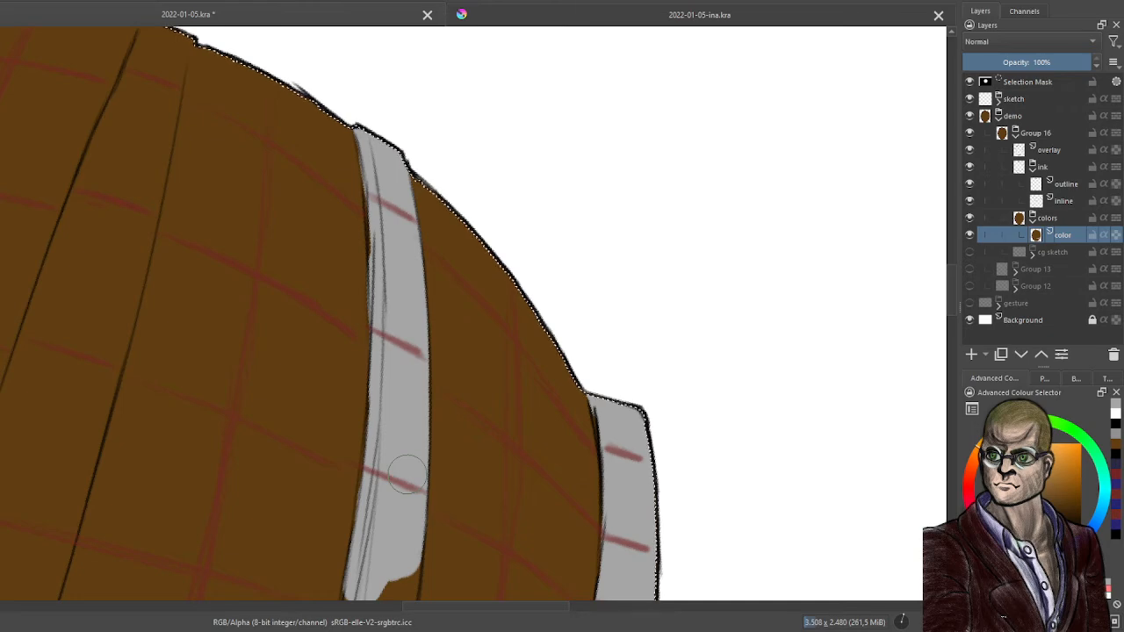
# Continue painting the lower hoop gray between its ink lines, from the middle of the barrel toward its left outline
pyautogui.scroll(-2, 427, 464)
pyautogui.moveTo(466, 362); pyautogui.dragTo(570, 101)
pyautogui.scroll(1, 558, 189)
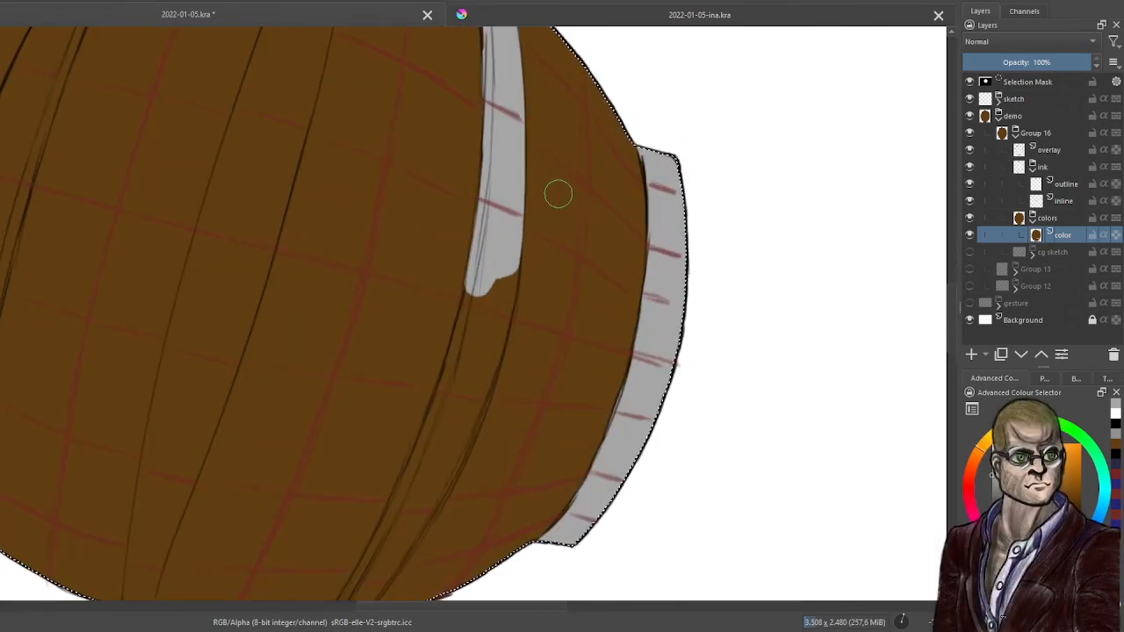
pyautogui.moveTo(648, 357); pyautogui.dragTo(622, 279)
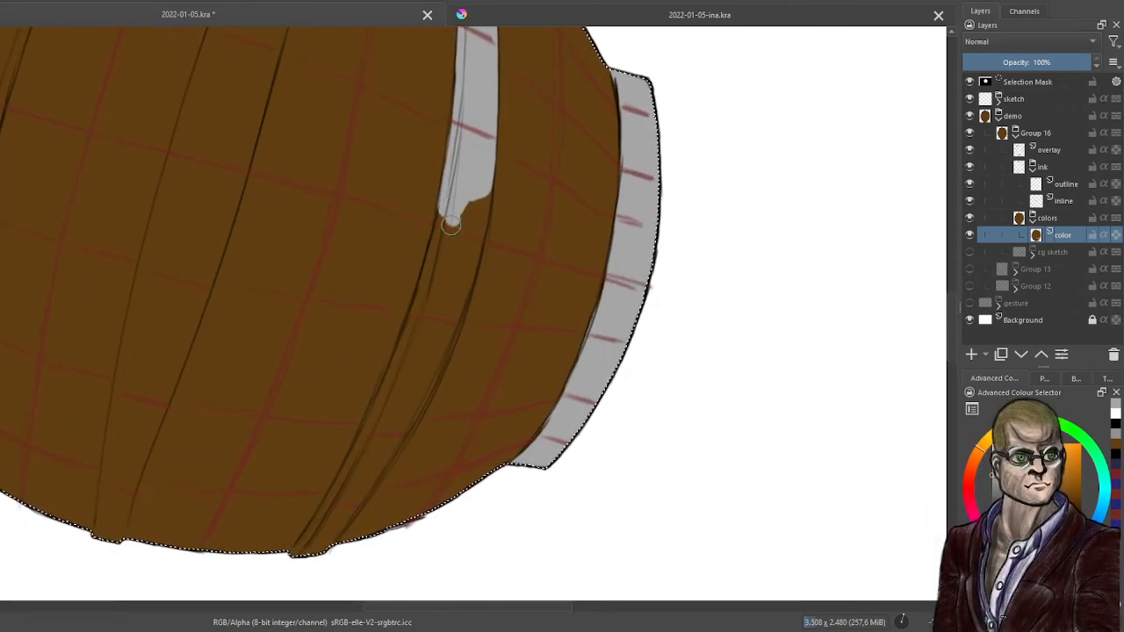
pyautogui.moveTo(450, 224)
pyautogui.mouseDown()
pyautogui.moveTo(429, 293)
pyautogui.moveTo(482, 189)
pyautogui.moveTo(455, 268)
pyautogui.moveTo(464, 244)
pyautogui.mouseUp()
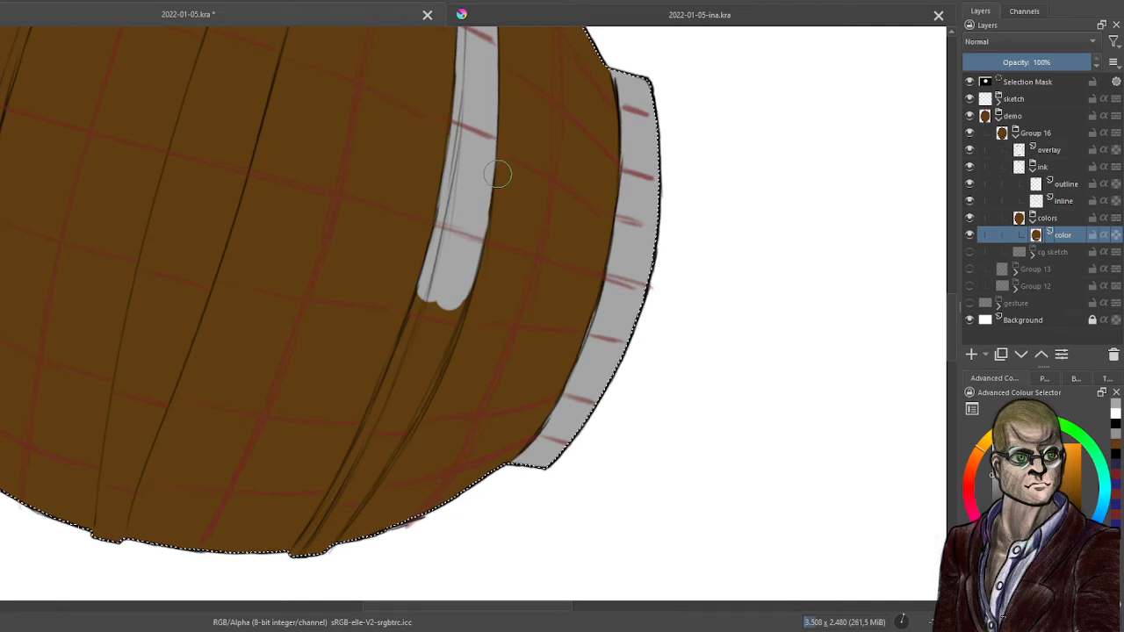
pyautogui.moveTo(426, 314)
pyautogui.mouseDown()
pyautogui.moveTo(420, 344)
pyautogui.moveTo(419, 329)
pyautogui.mouseUp()
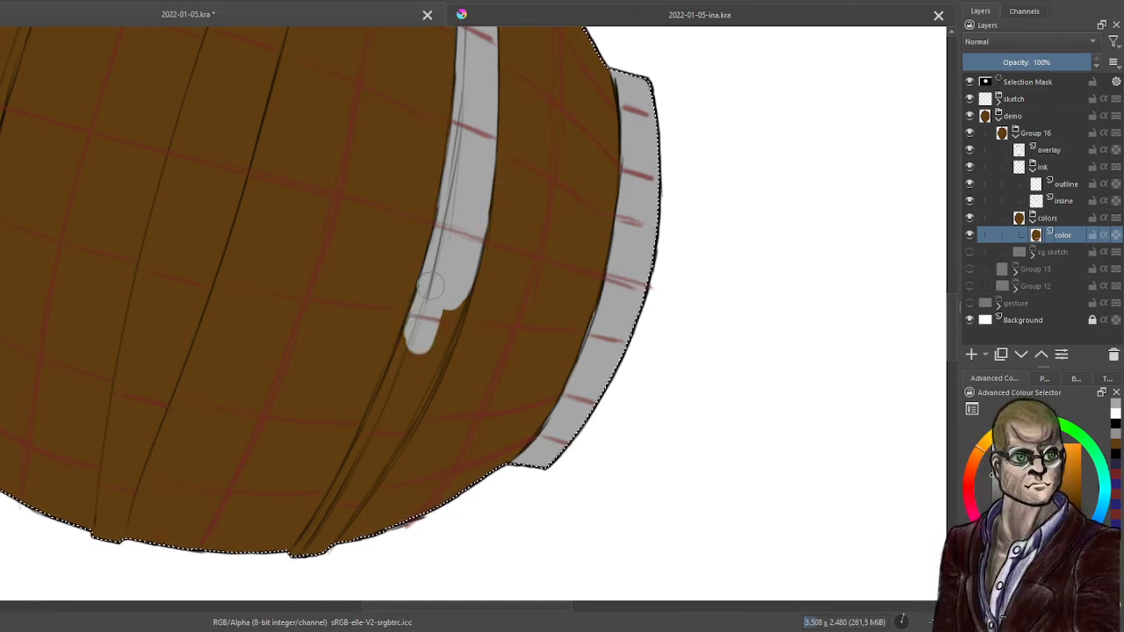
pyautogui.moveTo(431, 285); pyautogui.dragTo(373, 446)
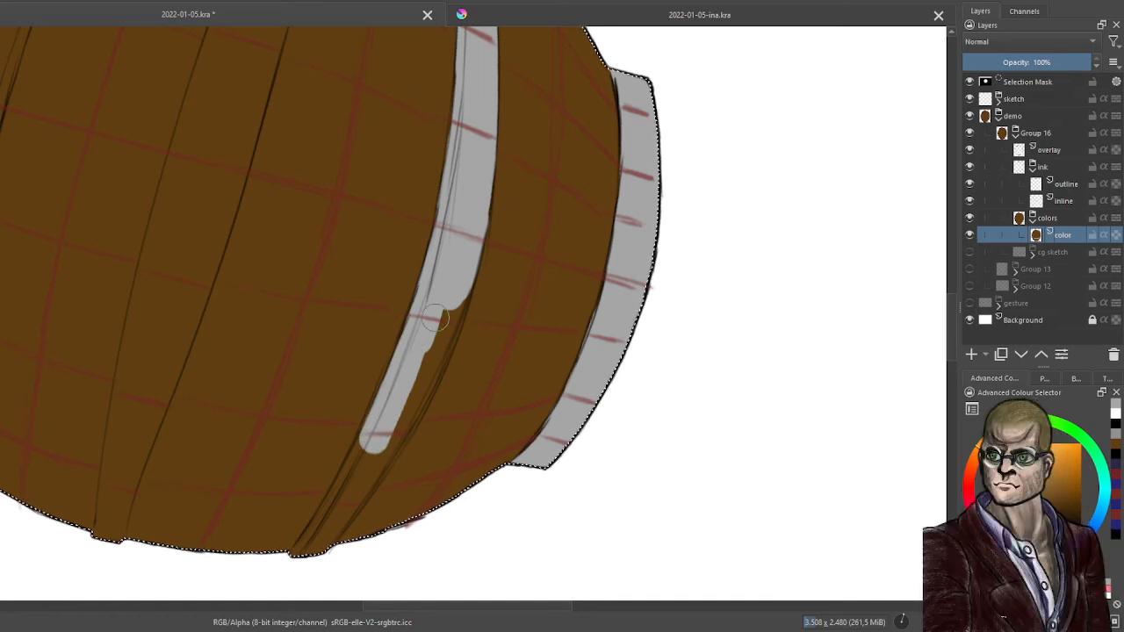
pyautogui.moveTo(434, 318); pyautogui.dragTo(444, 305)
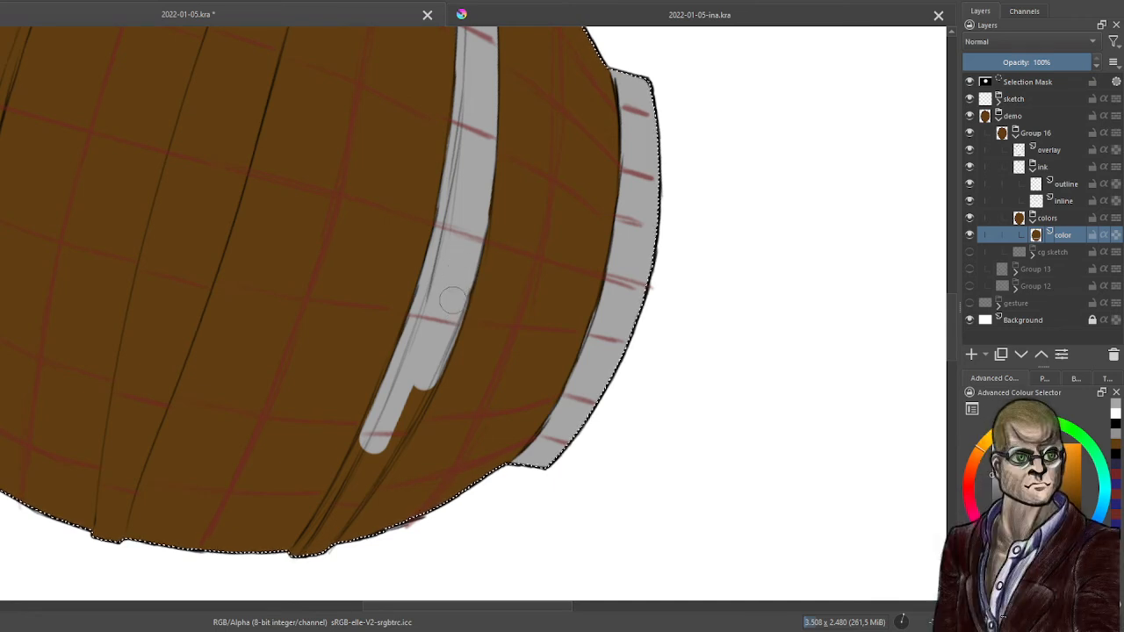
pyautogui.moveTo(404, 391)
pyautogui.mouseDown()
pyautogui.moveTo(395, 421)
pyautogui.moveTo(412, 385)
pyautogui.moveTo(418, 397)
pyautogui.moveTo(450, 310)
pyautogui.moveTo(374, 437)
pyautogui.moveTo(376, 428)
pyautogui.moveTo(359, 467)
pyautogui.mouseUp()
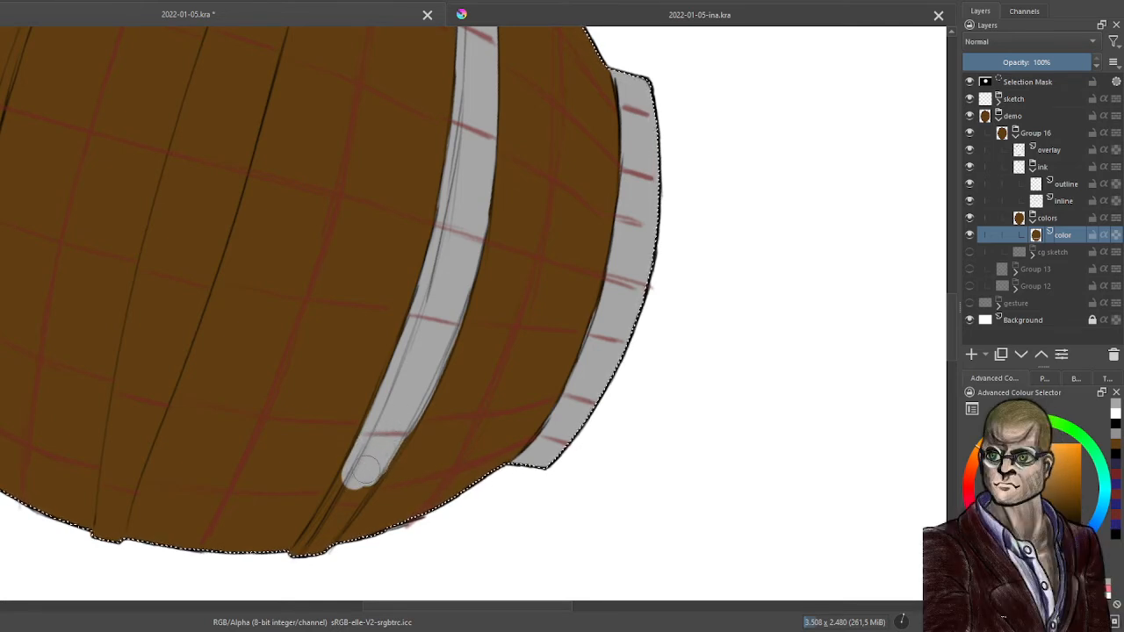
# Paint the last stretch of the lower hoop gray between its ink lines, ending at the barrel's left outline
pyautogui.moveTo(437, 430); pyautogui.dragTo(531, 336)
pyautogui.scroll(2, 500, 432)
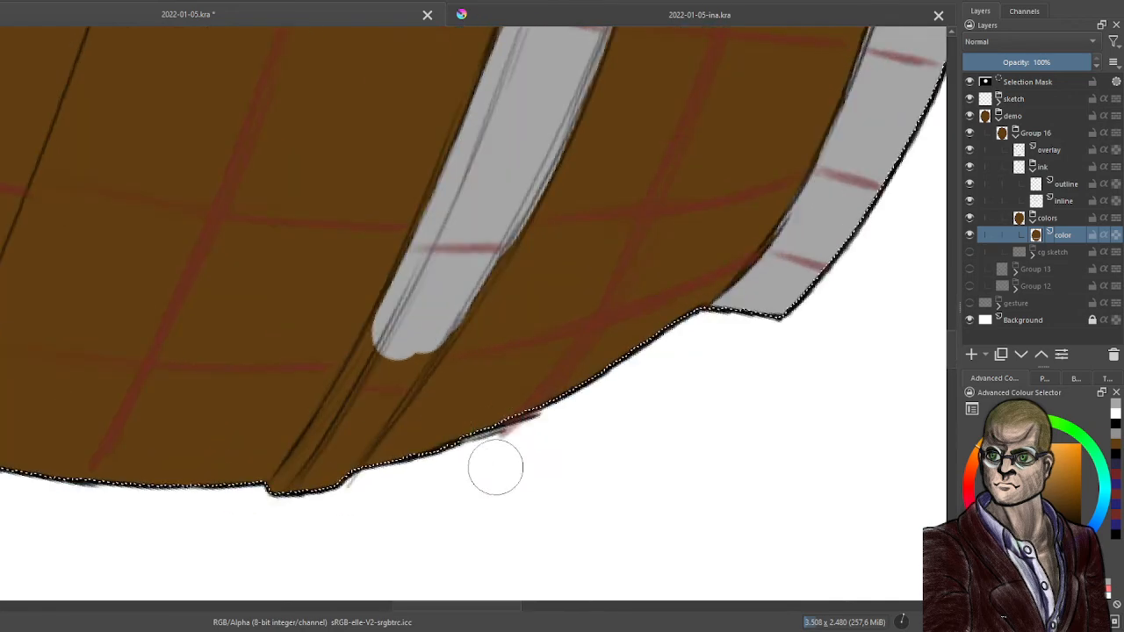
pyautogui.moveTo(476, 470); pyautogui.dragTo(507, 385)
pyautogui.moveTo(429, 247); pyautogui.dragTo(394, 321)
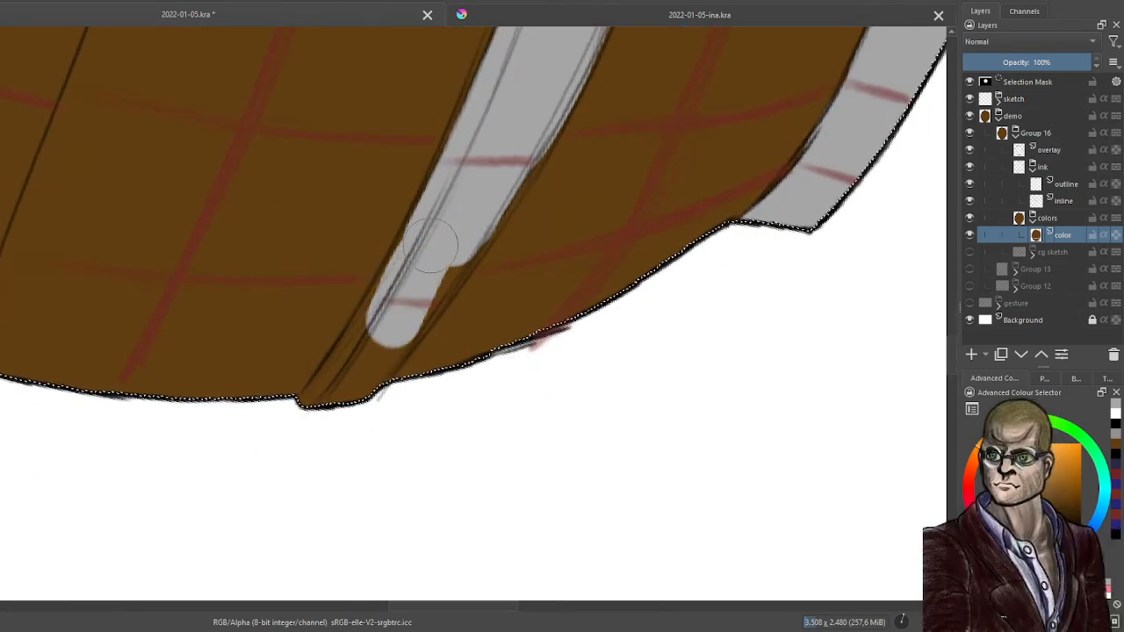
pyautogui.moveTo(432, 235); pyautogui.dragTo(350, 379)
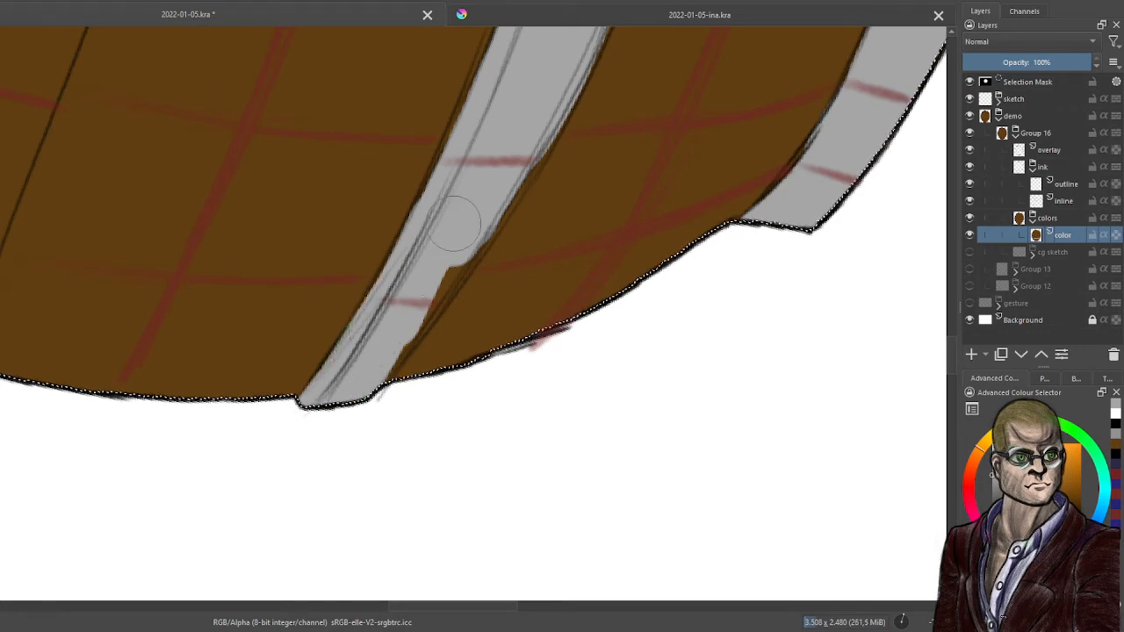
pyautogui.moveTo(453, 223)
pyautogui.mouseDown()
pyautogui.moveTo(420, 286)
pyautogui.moveTo(465, 205)
pyautogui.moveTo(416, 294)
pyautogui.moveTo(460, 224)
pyautogui.moveTo(428, 286)
pyautogui.mouseUp()
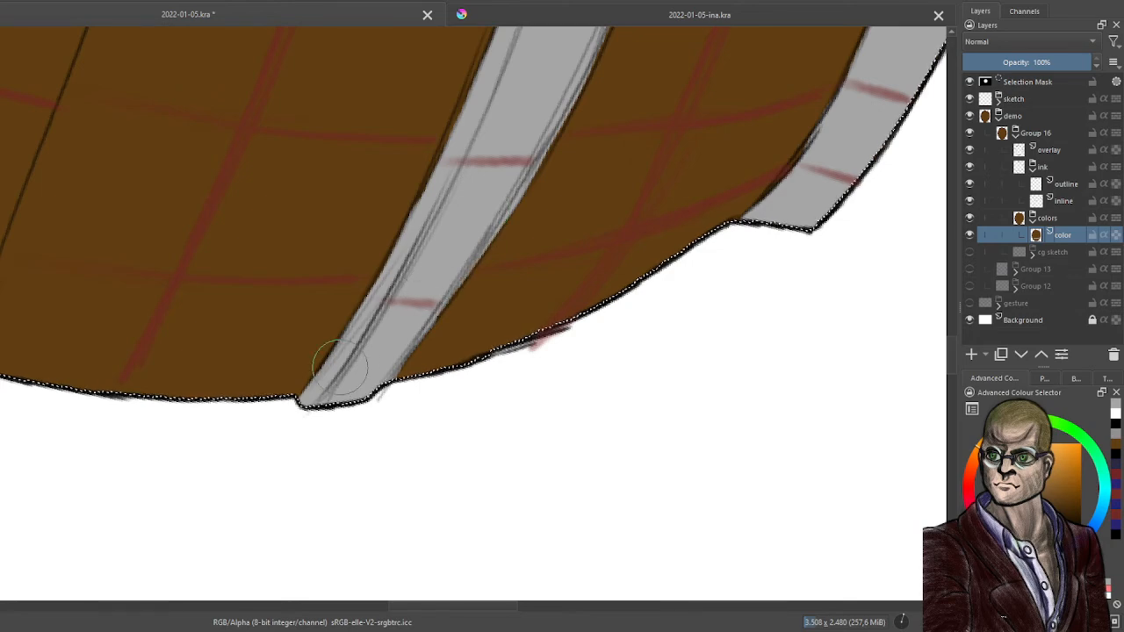
# Paint the first stretch of the middle hoop gray, starting at the barrel's right outline and following the hoop's upper ink line
pyautogui.scroll(-3, 323, 356)
pyautogui.moveTo(310, 325); pyautogui.dragTo(475, 583)
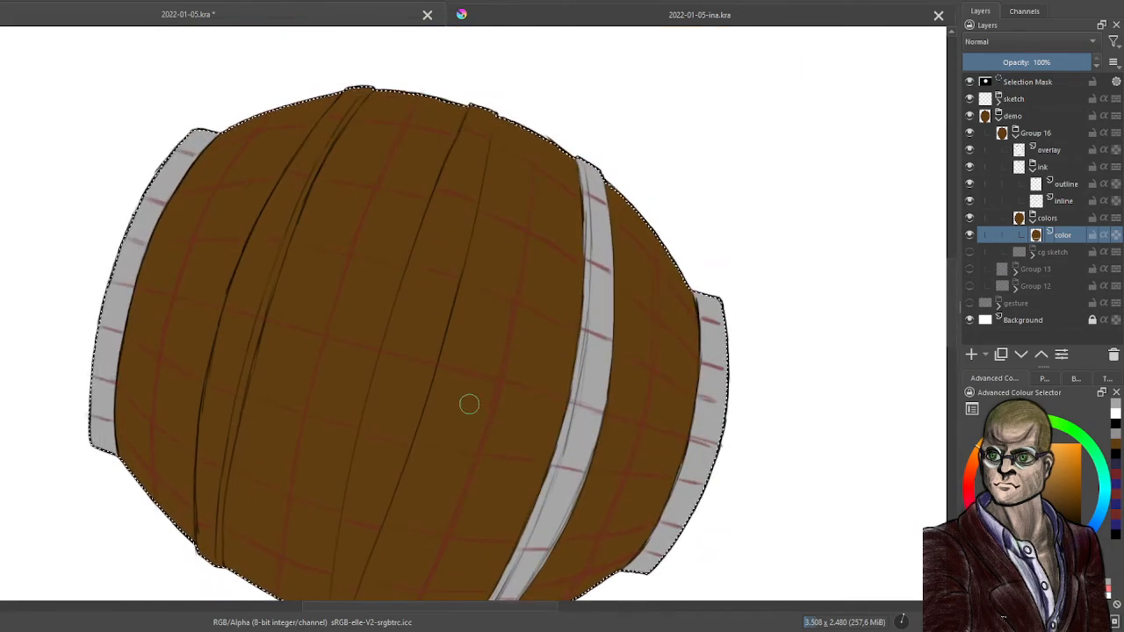
pyautogui.scroll(2, 512, 141)
pyautogui.moveTo(515, 174); pyautogui.dragTo(505, 255)
pyautogui.scroll(1, 506, 246)
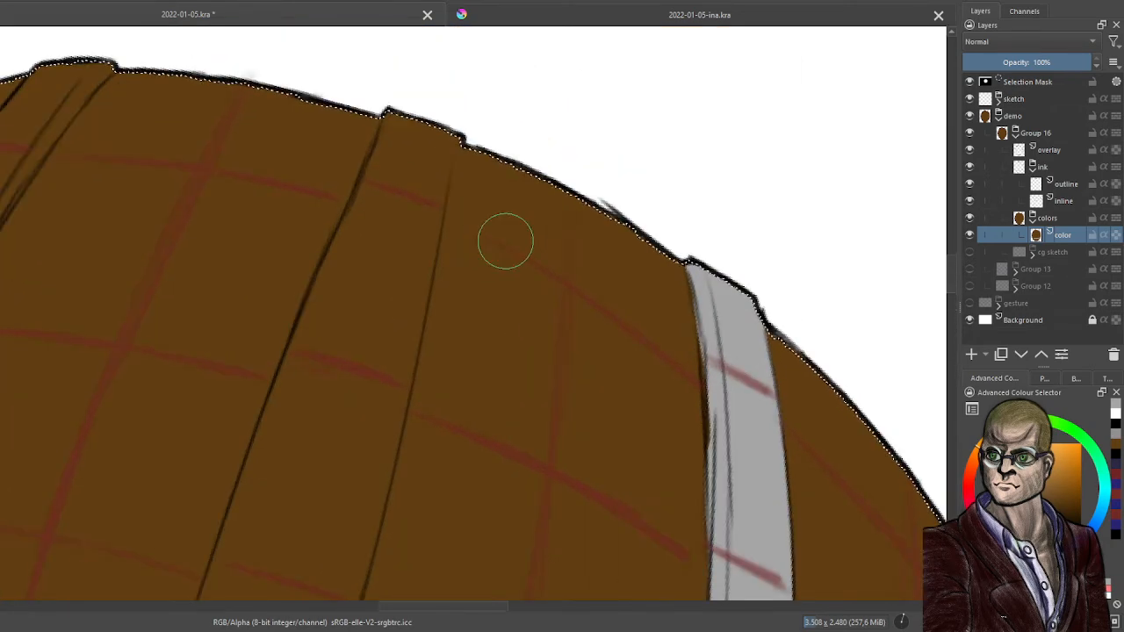
pyautogui.moveTo(393, 216)
pyautogui.mouseDown()
pyautogui.moveTo(437, 86)
pyautogui.moveTo(283, 414)
pyautogui.moveTo(230, 584)
pyautogui.mouseUp()
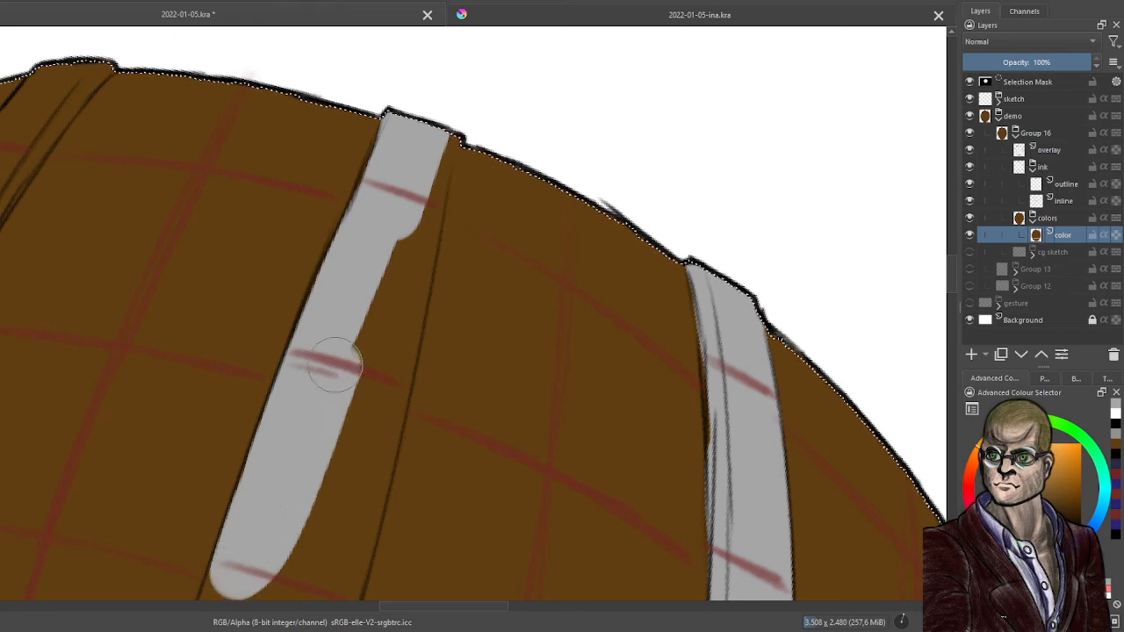
pyautogui.moveTo(334, 364)
pyautogui.mouseDown()
pyautogui.moveTo(325, 492)
pyautogui.moveTo(410, 150)
pyautogui.moveTo(418, 179)
pyautogui.moveTo(440, 114)
pyautogui.moveTo(411, 260)
pyautogui.moveTo(419, 201)
pyautogui.mouseUp()
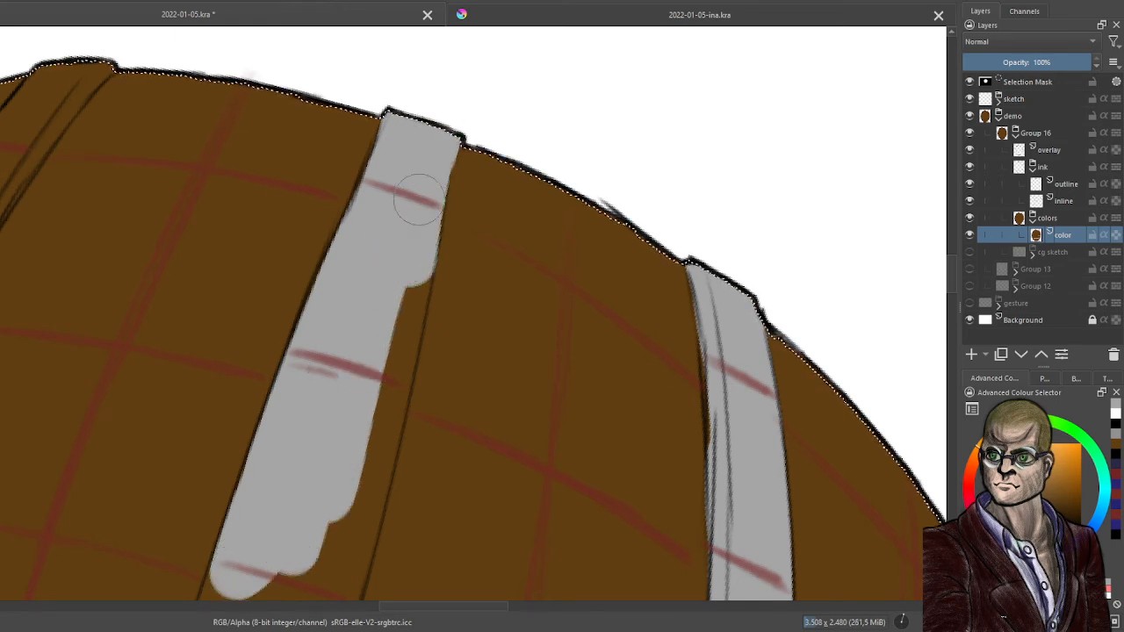
# Widen the middle hoop's gray fill to its lower ink line near the barrel's right outline, undoing strokes that miss the edge
pyautogui.moveTo(390, 317)
pyautogui.mouseDown()
pyautogui.moveTo(378, 366)
pyautogui.moveTo(414, 237)
pyautogui.moveTo(374, 407)
pyautogui.mouseUp()
pyautogui.hotkey('ctrl', 'z')
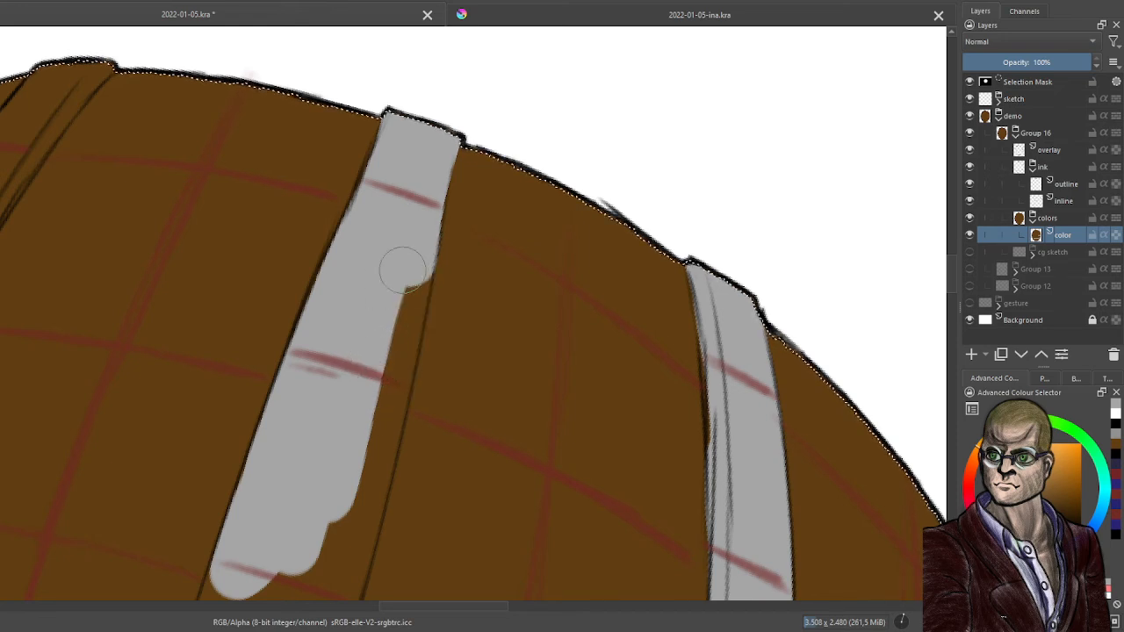
pyautogui.moveTo(403, 269)
pyautogui.mouseDown()
pyautogui.moveTo(378, 380)
pyautogui.moveTo(411, 244)
pyautogui.moveTo(392, 339)
pyautogui.mouseUp()
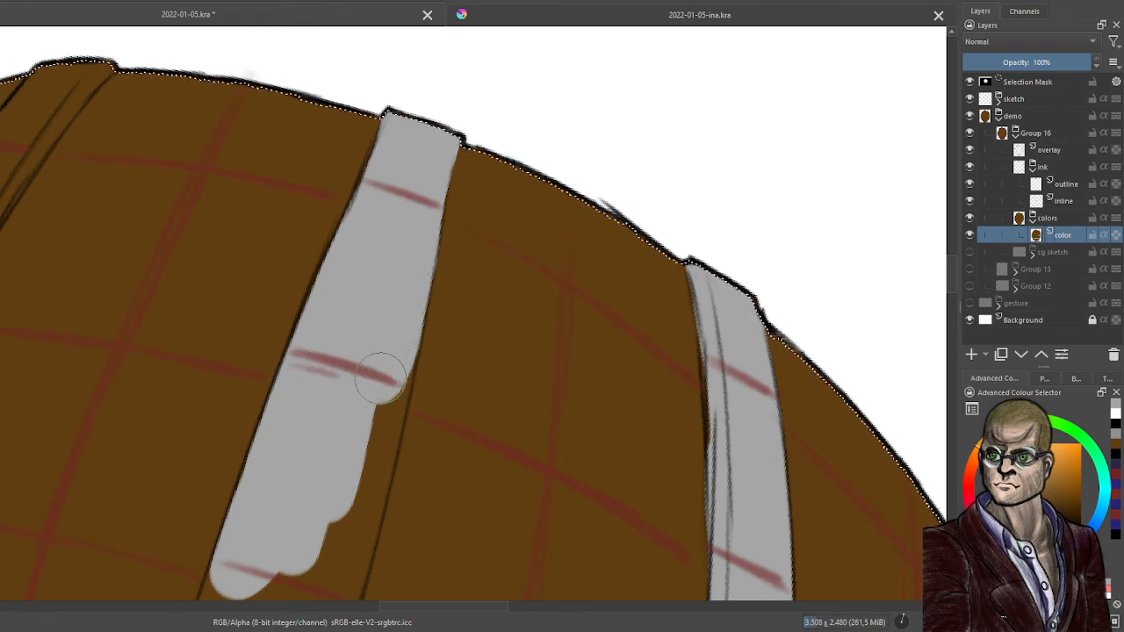
pyautogui.moveTo(380, 377)
pyautogui.mouseDown()
pyautogui.moveTo(390, 347)
pyautogui.moveTo(372, 425)
pyautogui.moveTo(394, 341)
pyautogui.moveTo(370, 453)
pyautogui.moveTo(339, 471)
pyautogui.moveTo(487, 451)
pyautogui.moveTo(448, 423)
pyautogui.moveTo(409, 329)
pyautogui.moveTo(344, 476)
pyautogui.moveTo(400, 272)
pyautogui.mouseUp()
pyautogui.hotkey('ctrl', 'z')
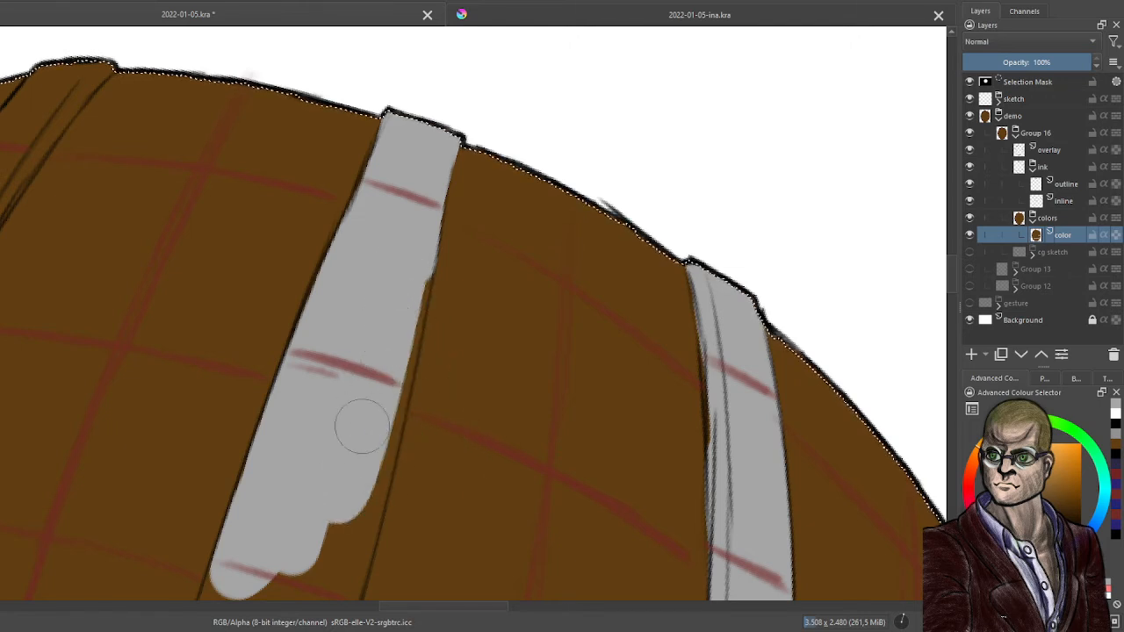
pyautogui.moveTo(362, 426)
pyautogui.mouseDown()
pyautogui.moveTo(354, 475)
pyautogui.moveTo(409, 258)
pyautogui.mouseUp()
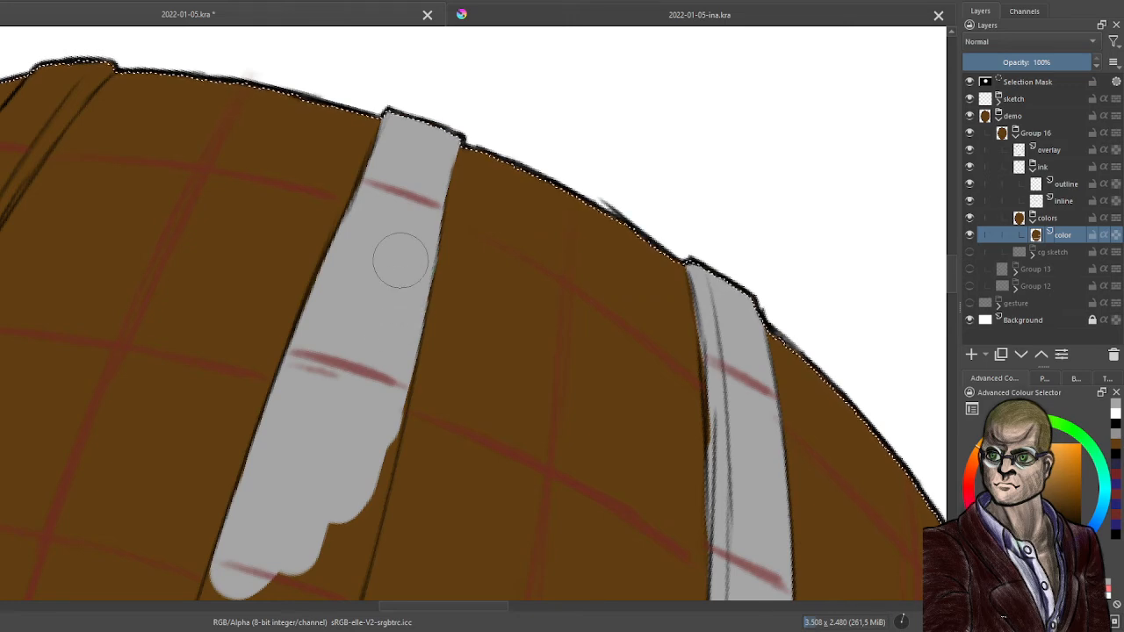
# Extend the middle hoop's gray fill across the center of the barrel and fill it out to the hoop's upper ink line
pyautogui.scroll(-3, 420, 247)
pyautogui.moveTo(362, 497); pyautogui.dragTo(513, 373)
pyautogui.scroll(1, 498, 274)
pyautogui.scroll(1, 527, 341)
pyautogui.moveTo(457, 97)
pyautogui.mouseDown()
pyautogui.moveTo(366, 381)
pyautogui.moveTo(396, 143)
pyautogui.moveTo(422, 226)
pyautogui.moveTo(491, 55)
pyautogui.moveTo(389, 447)
pyautogui.mouseUp()
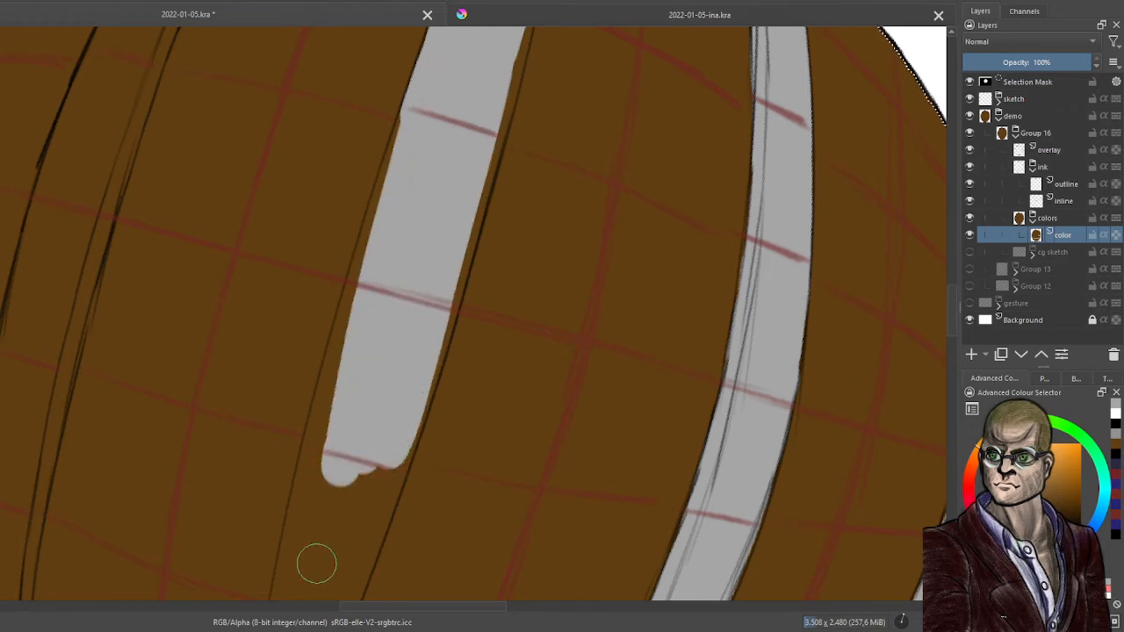
pyautogui.moveTo(313, 562)
pyautogui.mouseDown()
pyautogui.moveTo(320, 524)
pyautogui.moveTo(307, 568)
pyautogui.moveTo(375, 436)
pyautogui.moveTo(379, 470)
pyautogui.moveTo(443, 116)
pyautogui.moveTo(420, 103)
pyautogui.moveTo(342, 352)
pyautogui.mouseUp()
pyautogui.scroll(3, 403, 242)
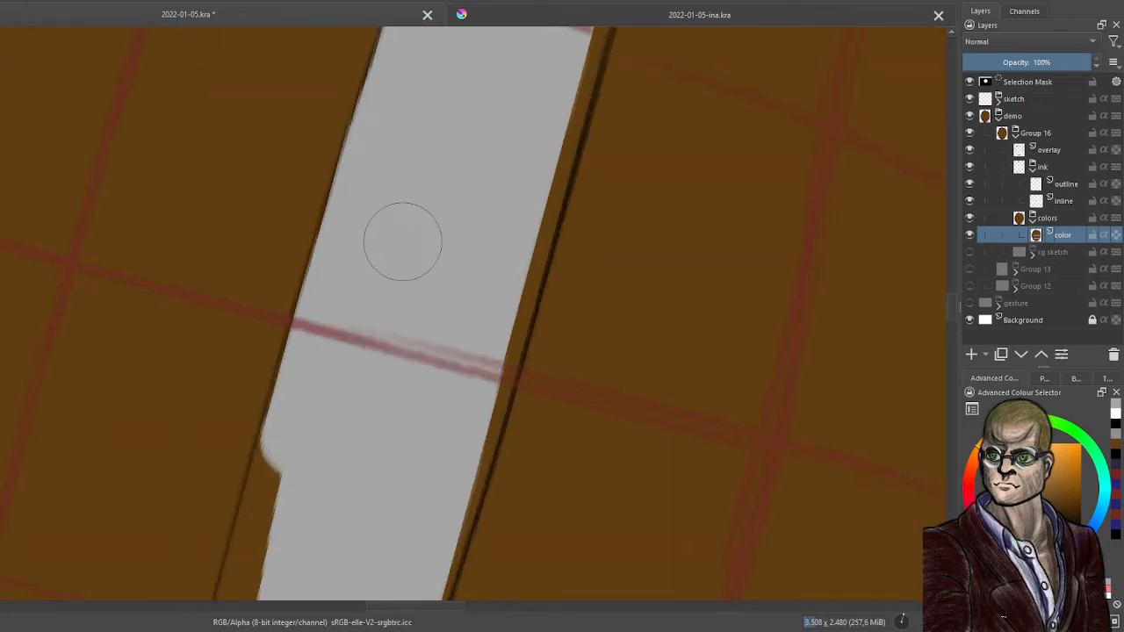
pyautogui.moveTo(301, 492)
pyautogui.mouseDown()
pyautogui.moveTo(271, 533)
pyautogui.moveTo(350, 265)
pyautogui.mouseUp()
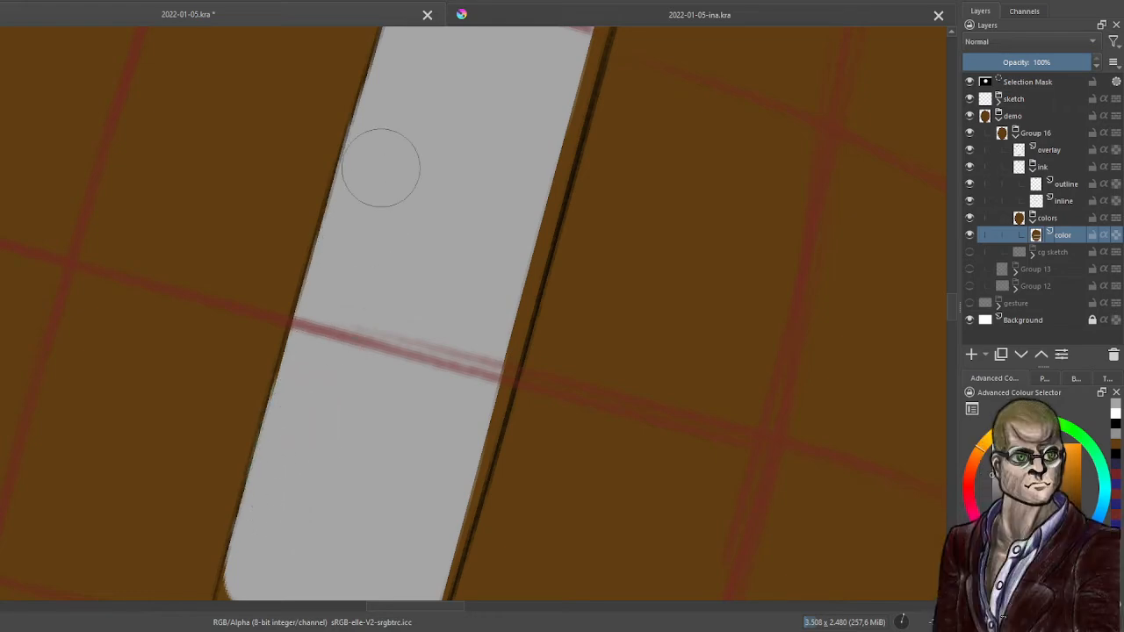
# Continue the gray fill along the middle hoop's upper ink line toward the barrel's left outline
pyautogui.scroll(-3, 404, 148)
pyautogui.scroll(-2, 539, 188)
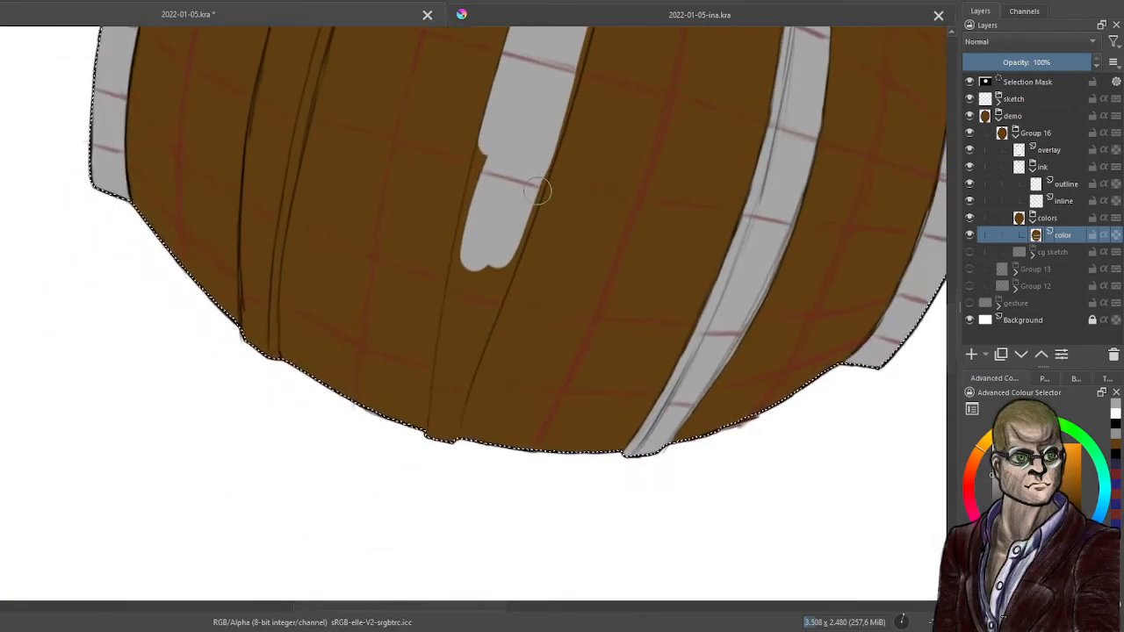
pyautogui.scroll(4, 517, 226)
pyautogui.moveTo(411, 149)
pyautogui.mouseDown()
pyautogui.moveTo(414, 163)
pyautogui.moveTo(419, 143)
pyautogui.moveTo(402, 231)
pyautogui.mouseUp()
pyautogui.hotkey('ctrl', 'z')
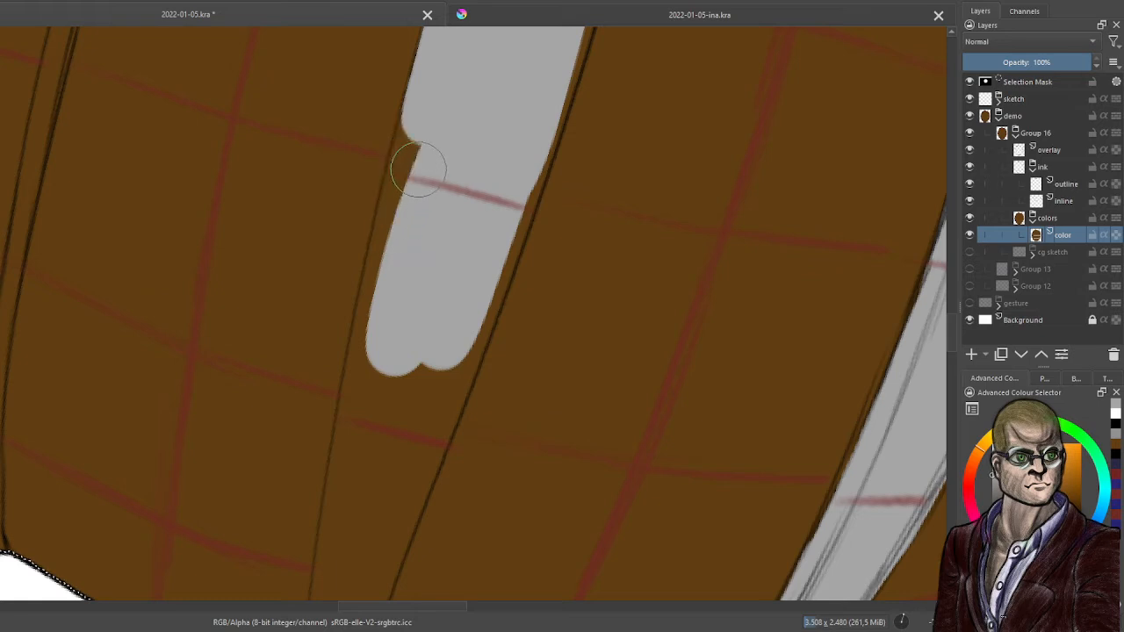
pyautogui.moveTo(432, 124)
pyautogui.mouseDown()
pyautogui.moveTo(384, 295)
pyautogui.moveTo(341, 565)
pyautogui.mouseUp()
pyautogui.moveTo(377, 481)
pyautogui.mouseDown()
pyautogui.moveTo(428, 345)
pyautogui.moveTo(361, 575)
pyautogui.mouseUp()
pyautogui.moveTo(521, 164); pyautogui.dragTo(453, 338)
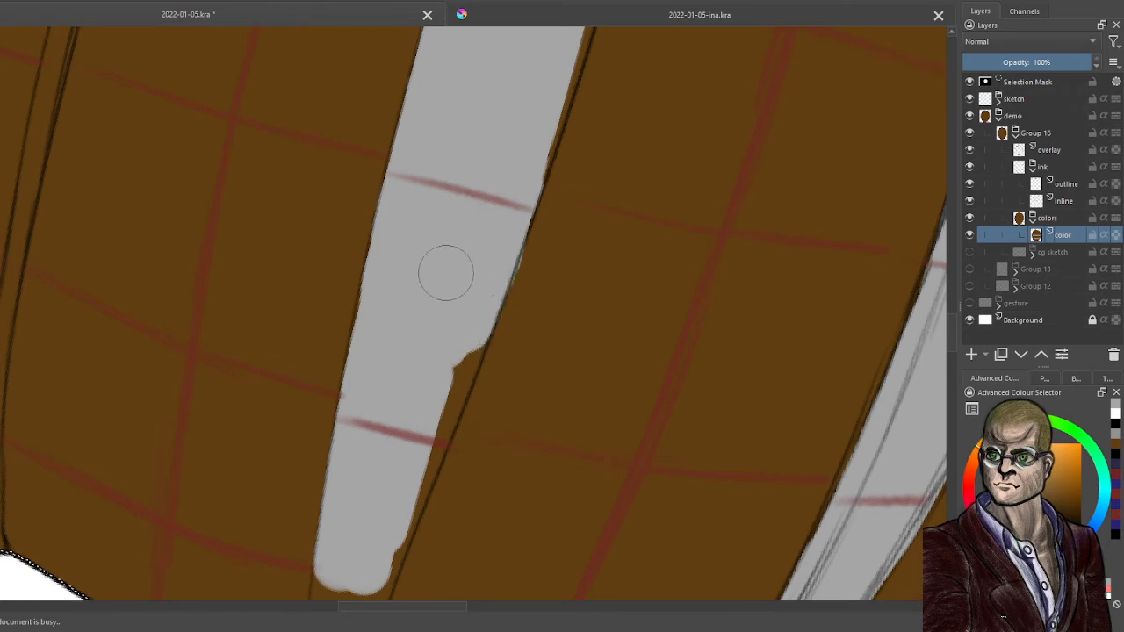
pyautogui.moveTo(551, 263)
pyautogui.mouseDown()
pyautogui.moveTo(541, 298)
pyautogui.moveTo(574, 238)
pyautogui.mouseUp()
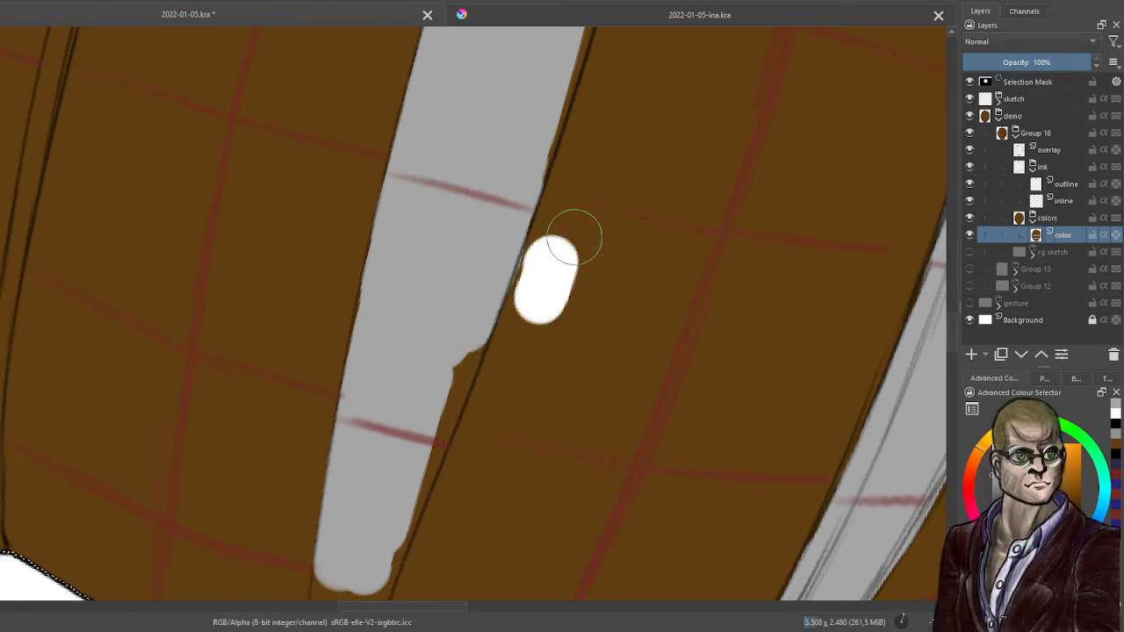
pyautogui.hotkey('ctrl', 'z')
pyautogui.hotkey('ctrl', 'z')
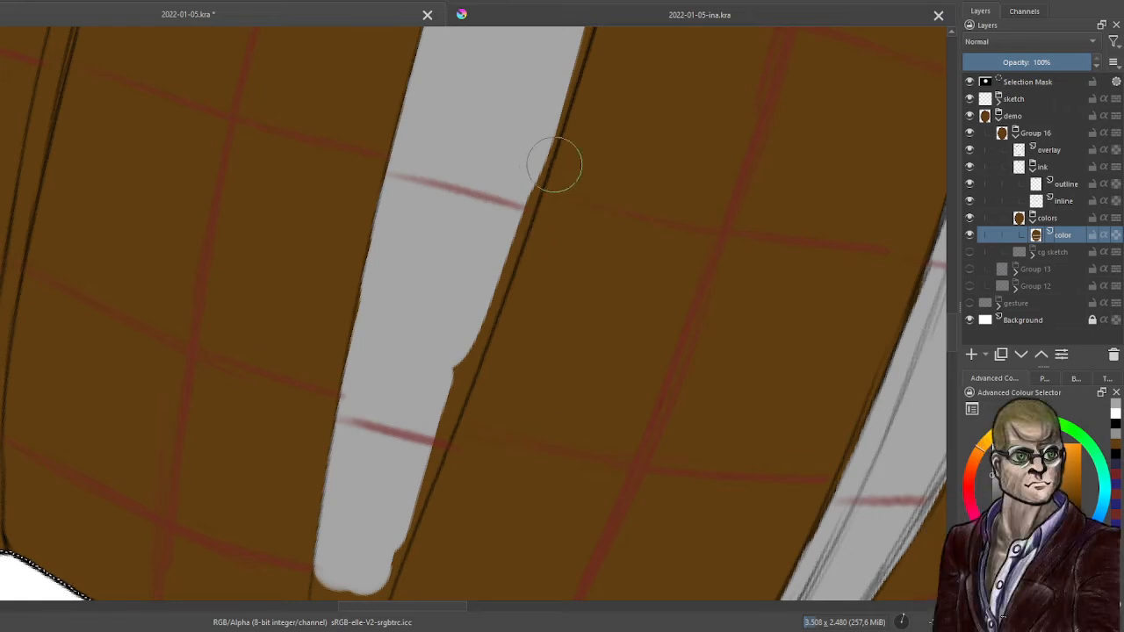
# Paint the middle hoop gray up to its lower ink line in the stretch near the barrel's left outline
pyautogui.moveTo(500, 202)
pyautogui.mouseDown()
pyautogui.moveTo(509, 183)
pyautogui.moveTo(457, 338)
pyautogui.moveTo(439, 381)
pyautogui.moveTo(462, 322)
pyautogui.moveTo(419, 407)
pyautogui.moveTo(449, 382)
pyautogui.moveTo(414, 431)
pyautogui.moveTo(424, 430)
pyautogui.moveTo(377, 539)
pyautogui.moveTo(395, 481)
pyautogui.mouseUp()
pyautogui.hotkey('ctrl', 'z')
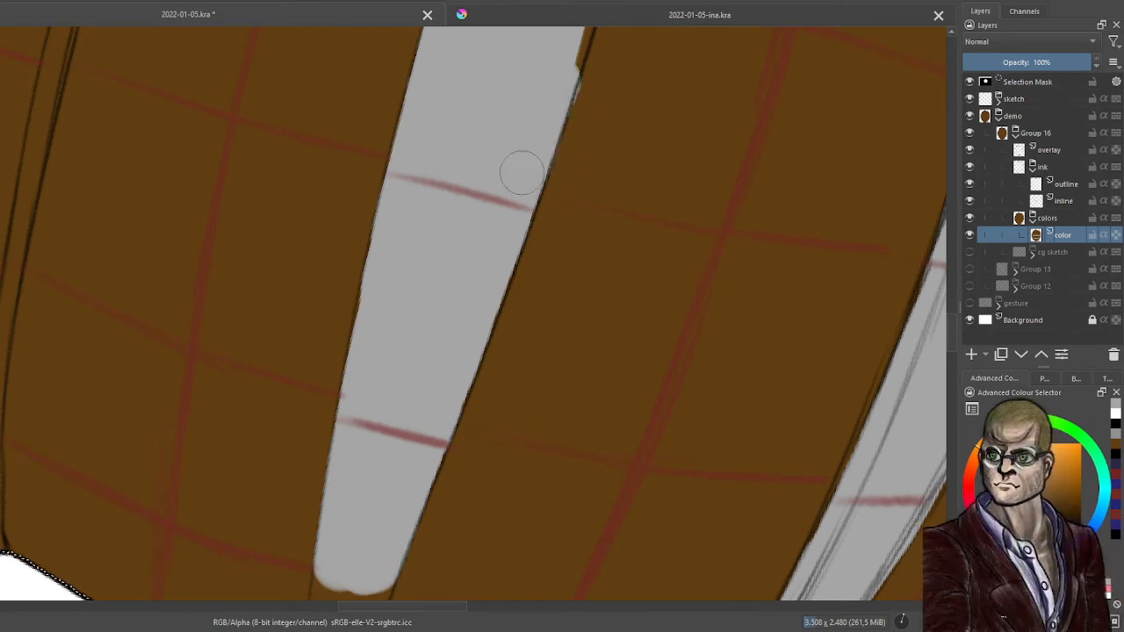
pyautogui.moveTo(526, 158)
pyautogui.mouseDown()
pyautogui.moveTo(556, 63)
pyautogui.moveTo(525, 164)
pyautogui.moveTo(514, 445)
pyautogui.mouseUp()
# Fill the remaining brown gap along the middle hoop's lower ink line with gray across the center of the barrel
pyautogui.scroll(-1, 581, 360)
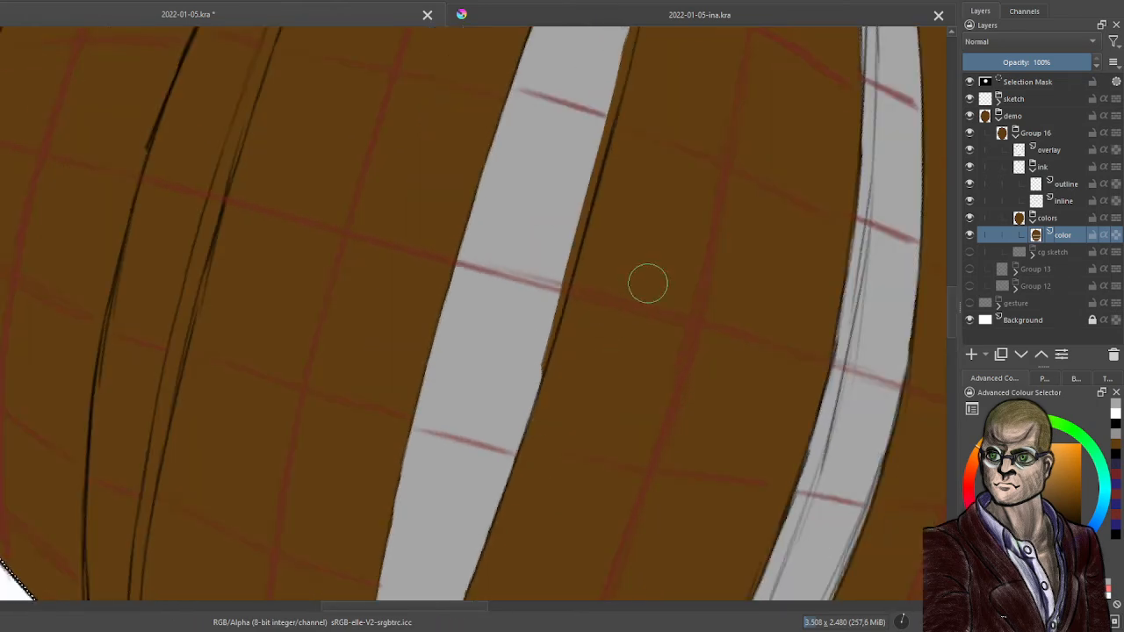
pyautogui.moveTo(631, 276); pyautogui.dragTo(514, 395)
pyautogui.moveTo(504, 443)
pyautogui.mouseDown()
pyautogui.moveTo(543, 307)
pyautogui.moveTo(483, 472)
pyautogui.mouseUp()
pyautogui.scroll(1, 556, 339)
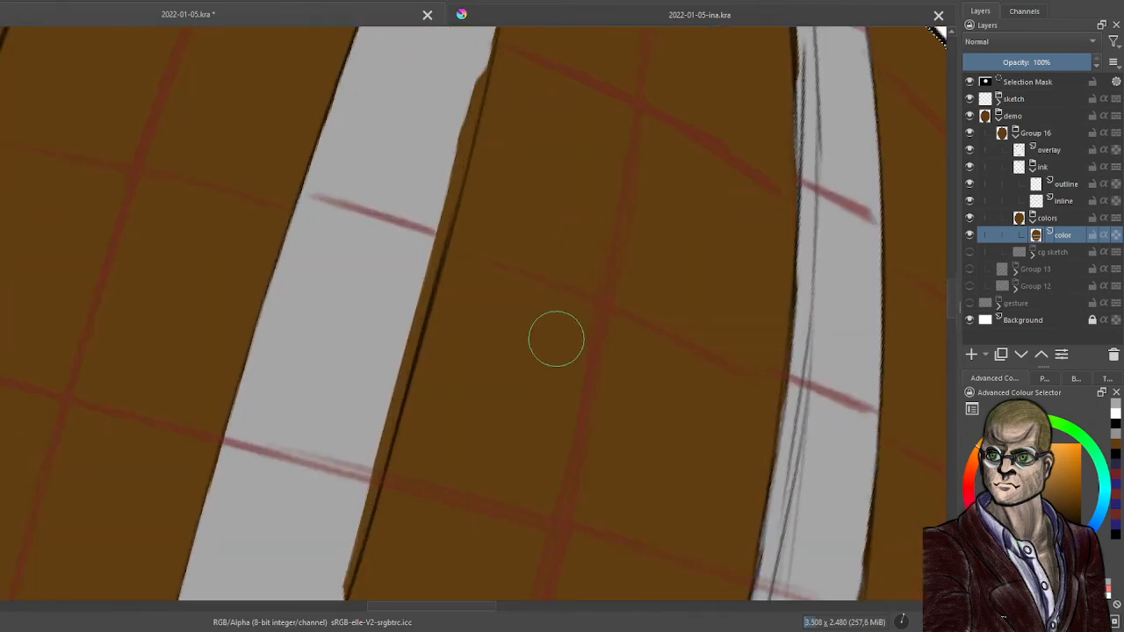
pyautogui.moveTo(461, 79)
pyautogui.mouseDown()
pyautogui.moveTo(451, 110)
pyautogui.moveTo(467, 65)
pyautogui.moveTo(437, 144)
pyautogui.moveTo(460, 81)
pyautogui.mouseUp()
pyautogui.moveTo(450, 125)
pyautogui.mouseDown()
pyautogui.moveTo(451, 113)
pyautogui.moveTo(392, 309)
pyautogui.moveTo(415, 252)
pyautogui.mouseUp()
pyautogui.moveTo(383, 309); pyautogui.dragTo(410, 248)
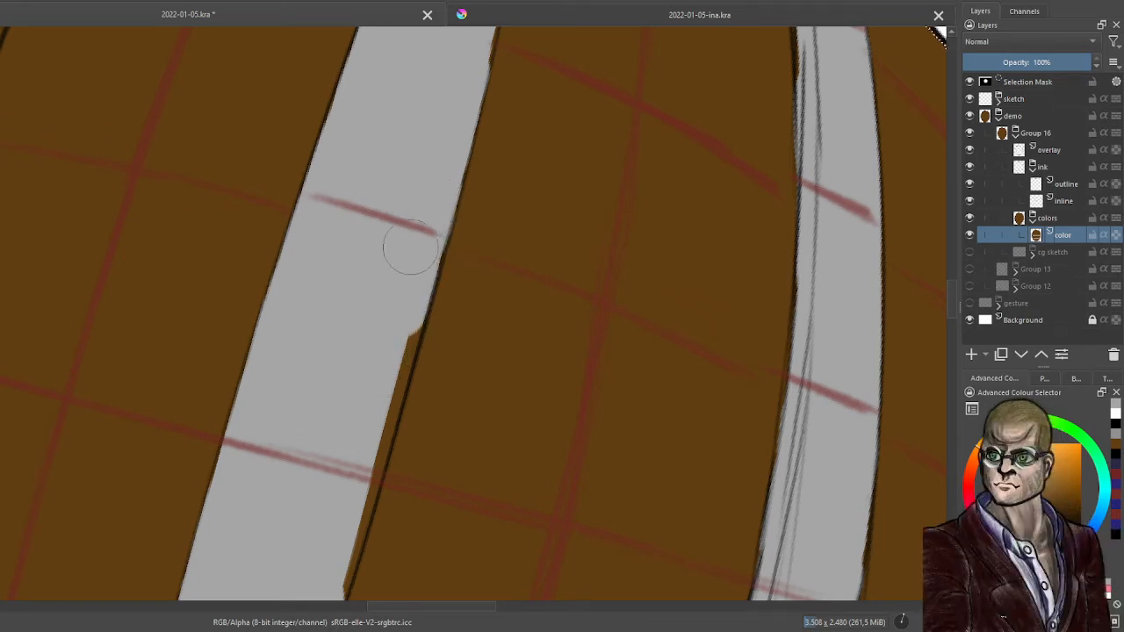
pyautogui.moveTo(448, 158)
pyautogui.mouseDown()
pyautogui.moveTo(448, 121)
pyautogui.moveTo(440, 134)
pyautogui.mouseUp()
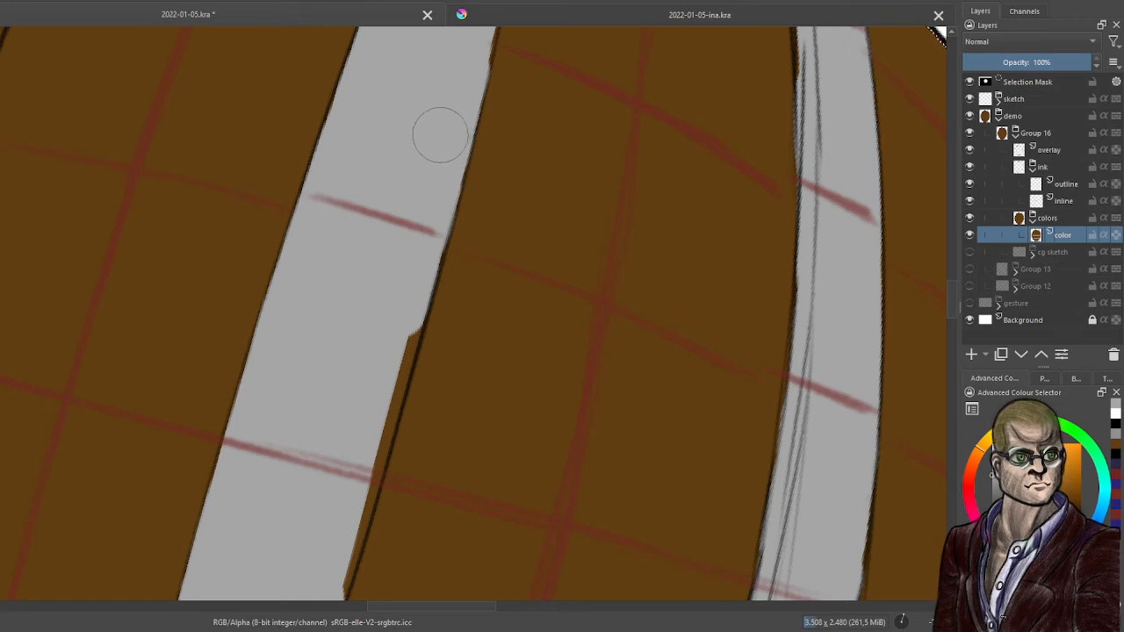
pyautogui.moveTo(384, 351)
pyautogui.mouseDown()
pyautogui.moveTo(391, 313)
pyautogui.moveTo(377, 381)
pyautogui.moveTo(398, 310)
pyautogui.mouseUp()
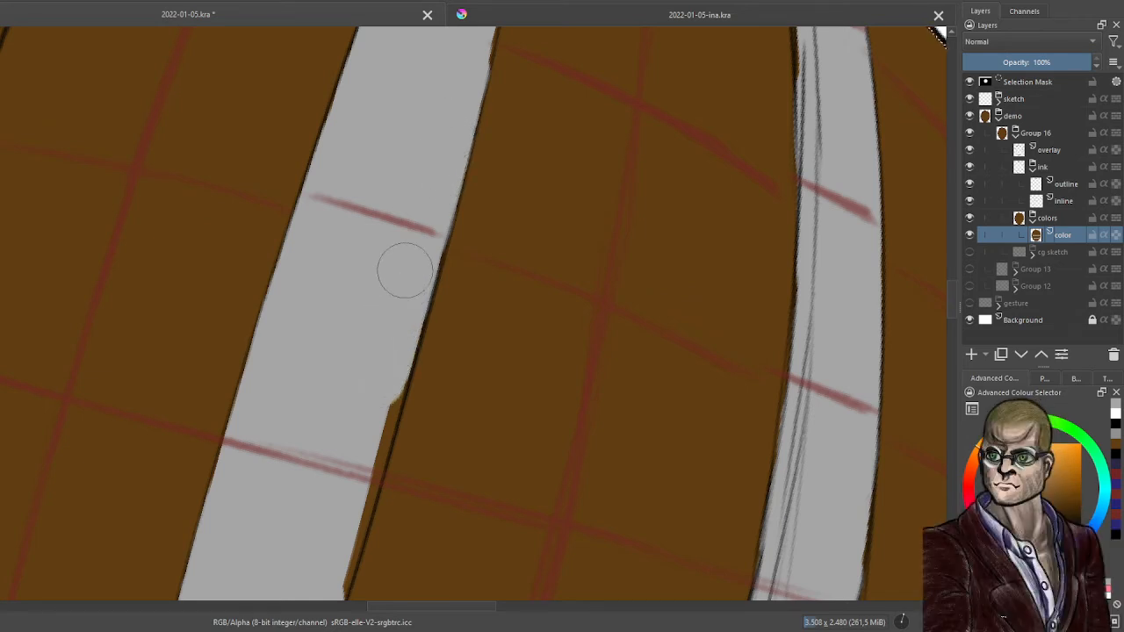
pyautogui.scroll(-3, 405, 270)
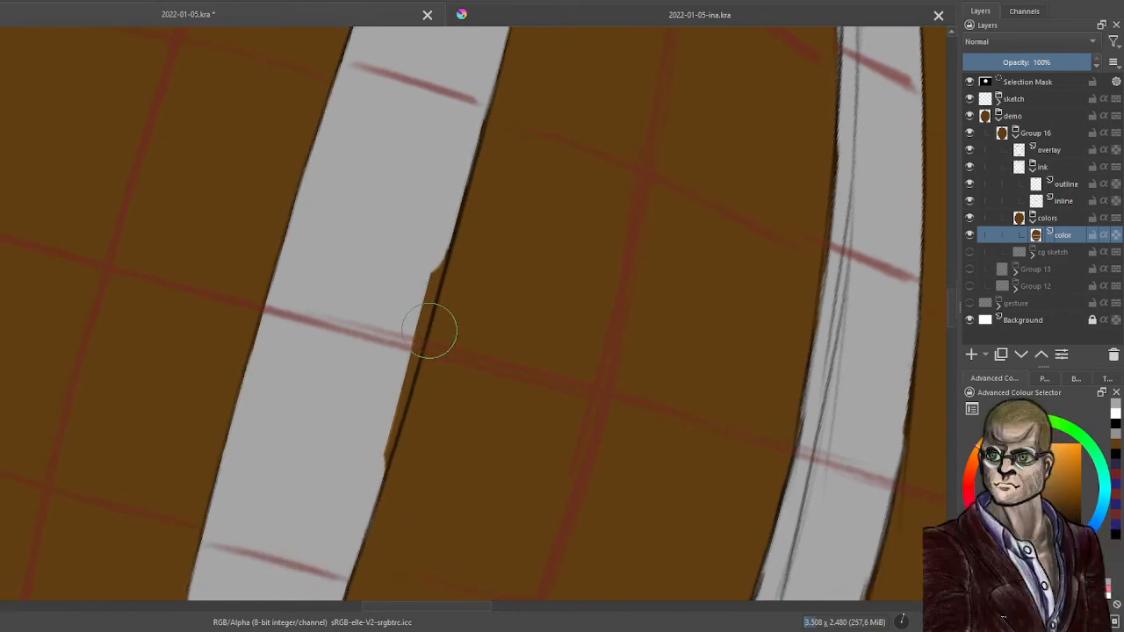
pyautogui.moveTo(402, 289); pyautogui.dragTo(407, 297)
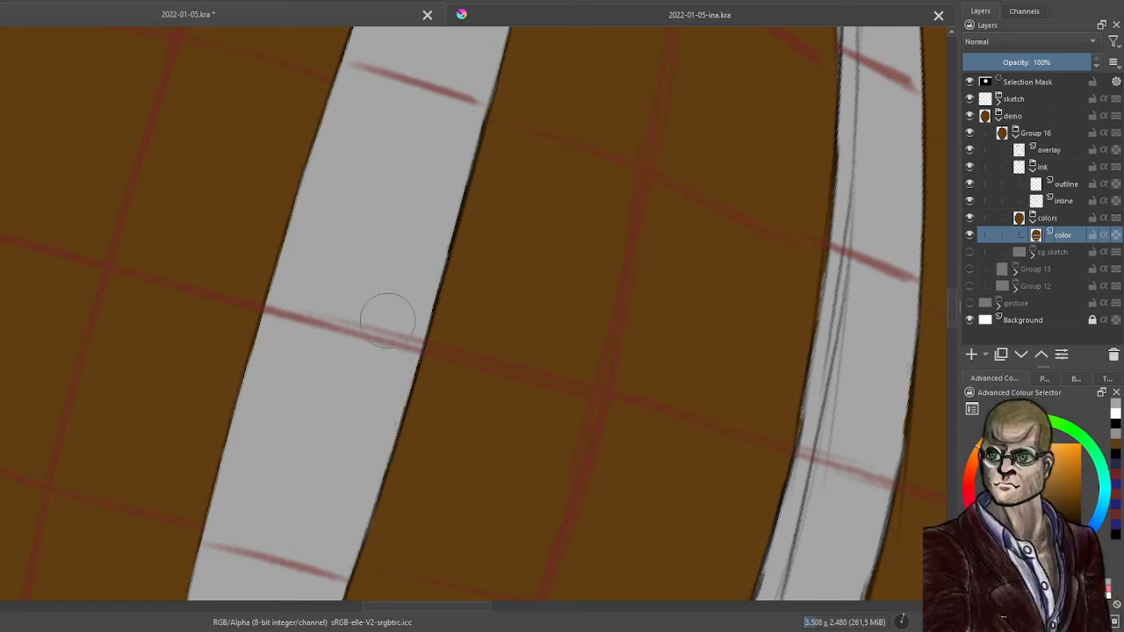
# Extend the middle hoop's gray fill between its ink lines all the way to the barrel's left outline
pyautogui.moveTo(537, 143); pyautogui.dragTo(502, 461)
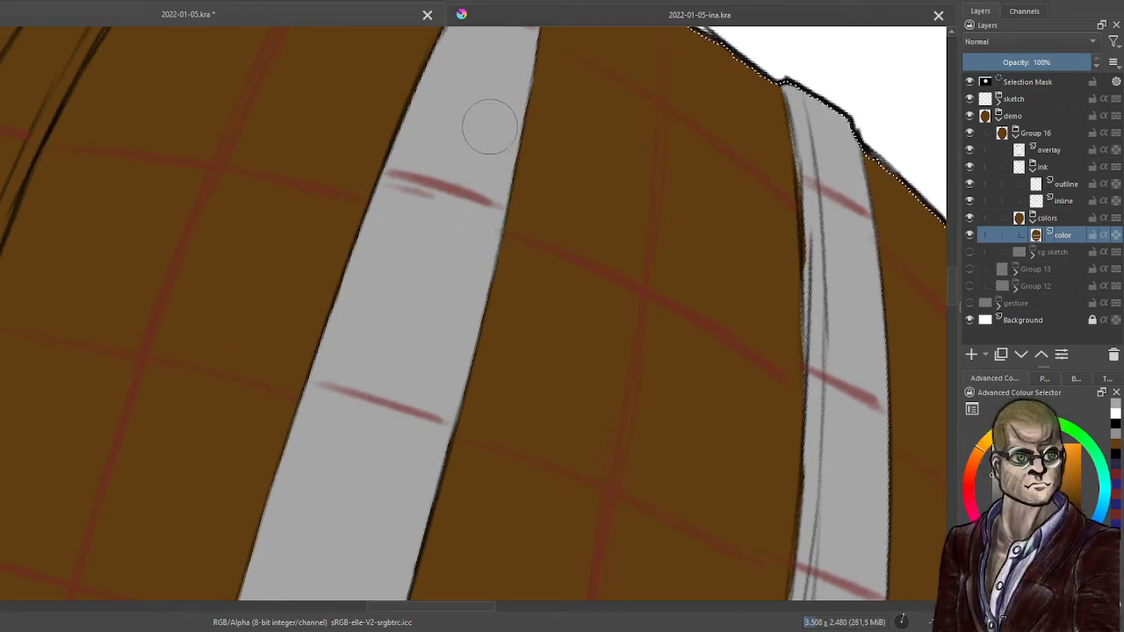
pyautogui.scroll(-6, 490, 126)
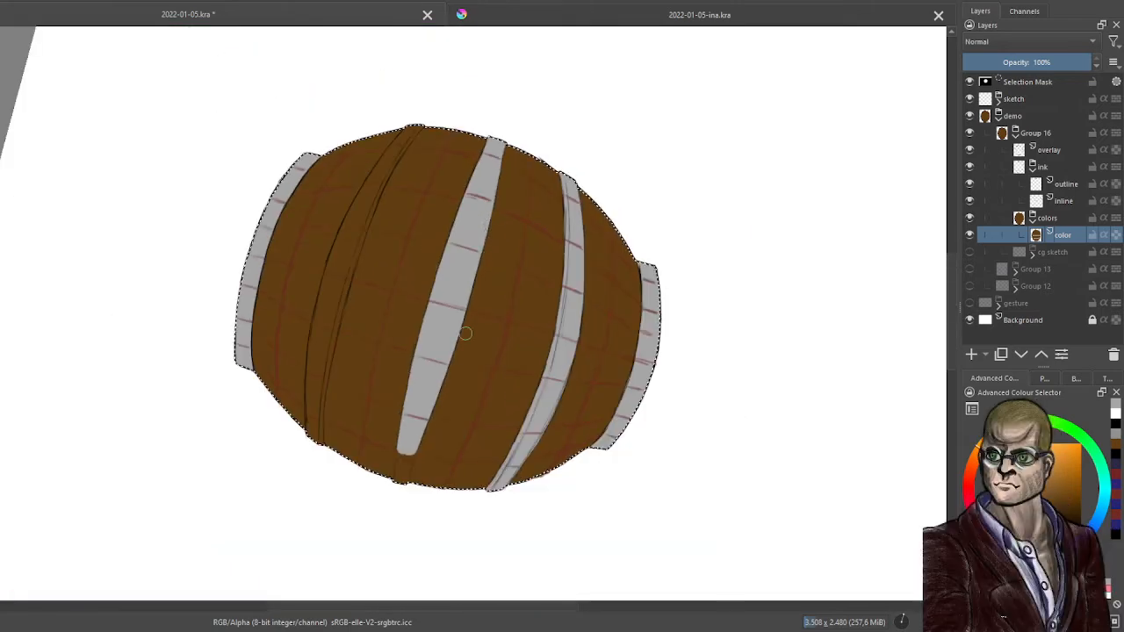
pyautogui.scroll(2, 465, 318)
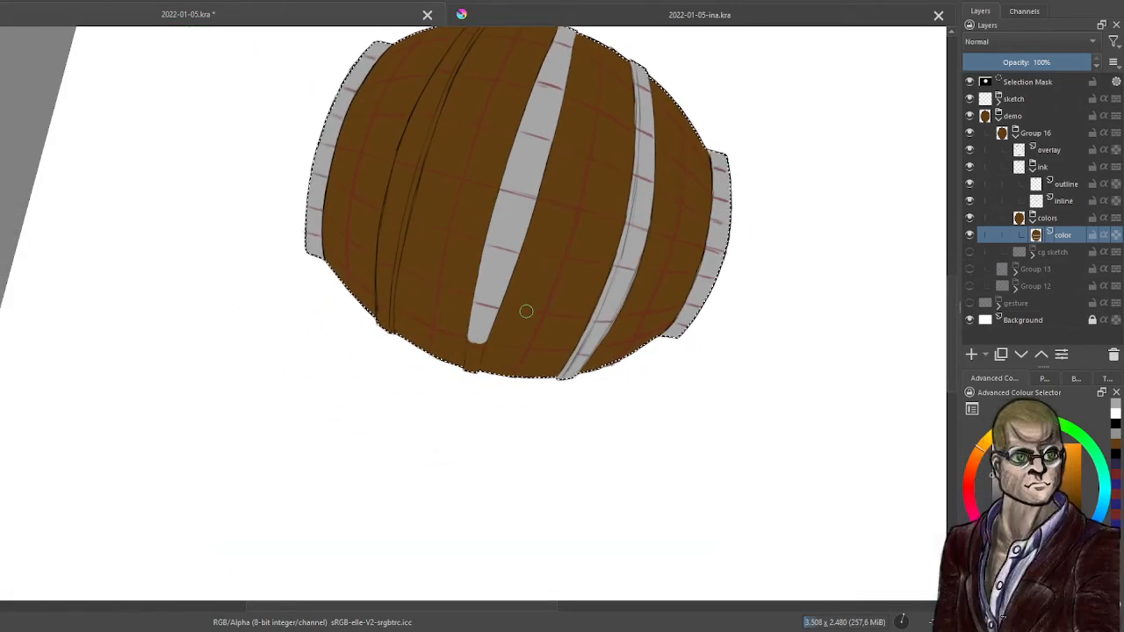
pyautogui.scroll(2, 497, 330)
pyautogui.scroll(5, 497, 330)
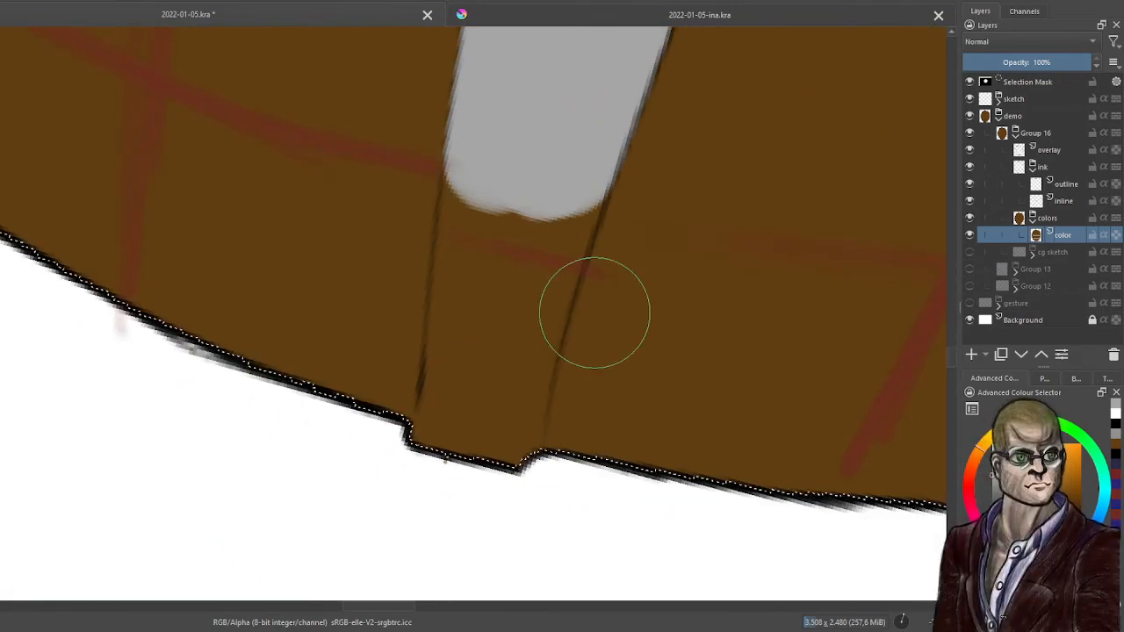
pyautogui.moveTo(515, 185)
pyautogui.mouseDown()
pyautogui.moveTo(507, 311)
pyautogui.moveTo(501, 188)
pyautogui.mouseUp()
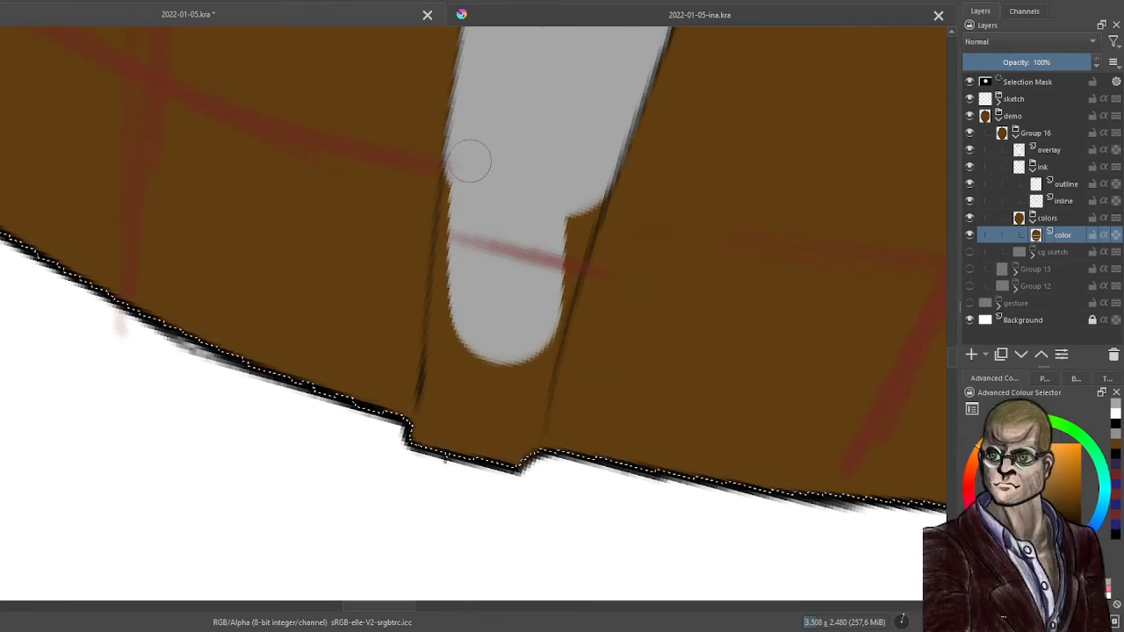
pyautogui.moveTo(458, 224); pyautogui.dragTo(441, 379)
pyautogui.moveTo(433, 427)
pyautogui.mouseDown()
pyautogui.moveTo(481, 318)
pyautogui.moveTo(459, 479)
pyautogui.moveTo(497, 328)
pyautogui.moveTo(491, 454)
pyautogui.moveTo(517, 335)
pyautogui.moveTo(508, 482)
pyautogui.moveTo(552, 178)
pyautogui.moveTo(524, 336)
pyautogui.moveTo(573, 165)
pyautogui.moveTo(535, 312)
pyautogui.moveTo(586, 167)
pyautogui.moveTo(527, 406)
pyautogui.mouseUp()
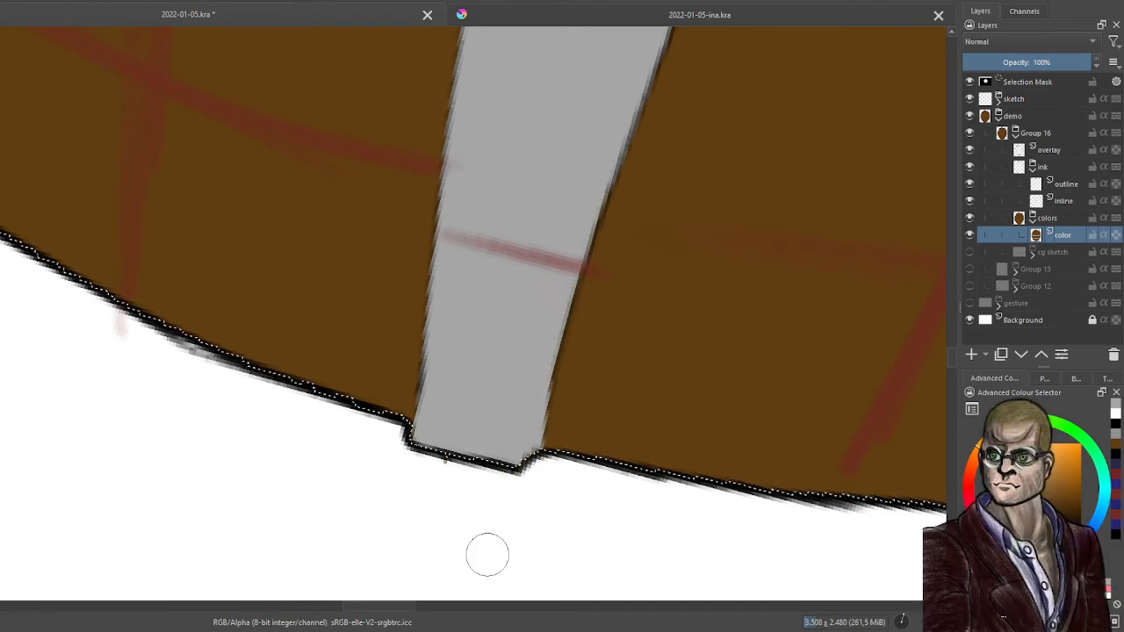
# Paint the upper hoop gray between its ink lines, starting at the barrel's right outline and working toward the center
pyautogui.scroll(-7, 510, 371)
pyautogui.moveTo(466, 211); pyautogui.dragTo(513, 374)
pyautogui.scroll(2, 548, 215)
pyautogui.scroll(2, 547, 214)
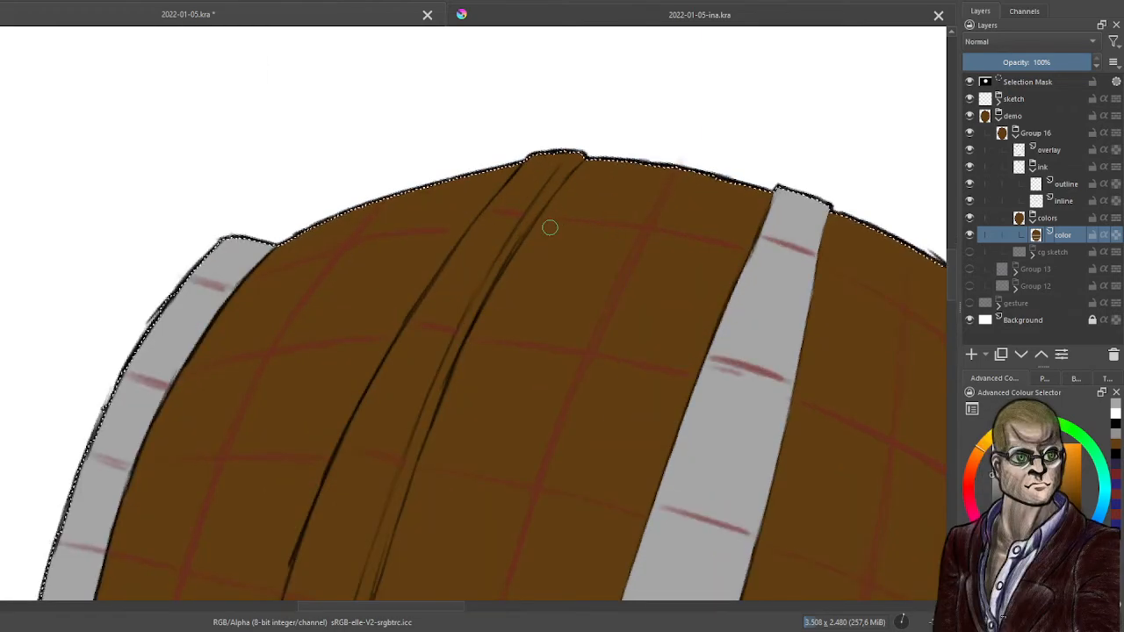
pyautogui.moveTo(539, 161)
pyautogui.mouseDown()
pyautogui.moveTo(520, 184)
pyautogui.moveTo(529, 195)
pyautogui.moveTo(577, 153)
pyautogui.moveTo(508, 237)
pyautogui.moveTo(569, 159)
pyautogui.mouseUp()
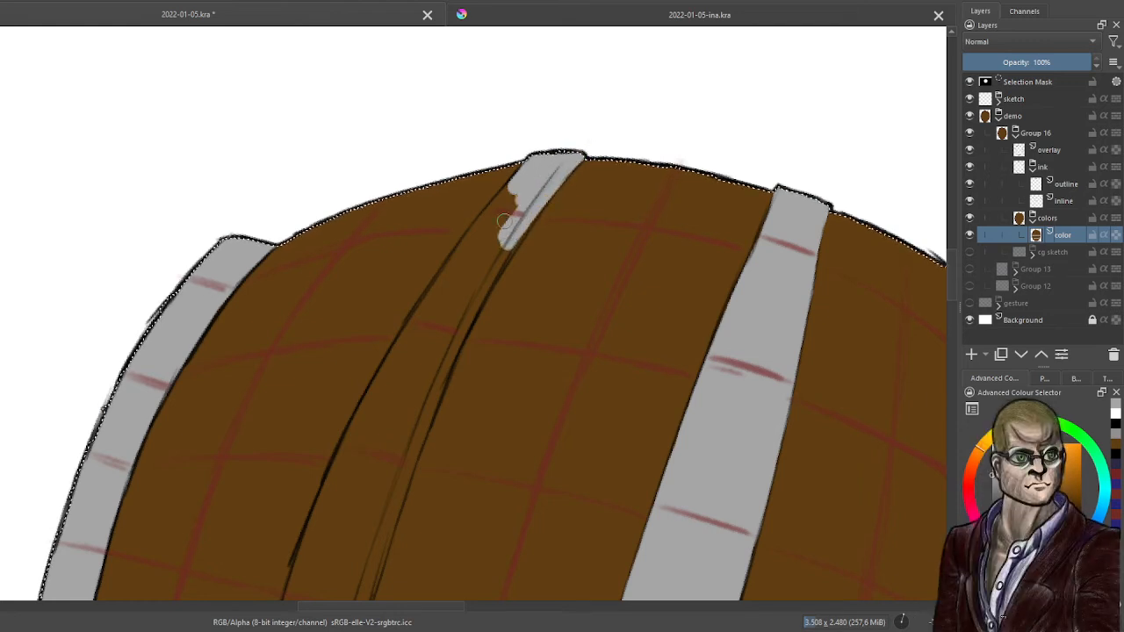
pyautogui.moveTo(503, 220)
pyautogui.mouseDown()
pyautogui.moveTo(470, 264)
pyautogui.moveTo(512, 187)
pyautogui.mouseUp()
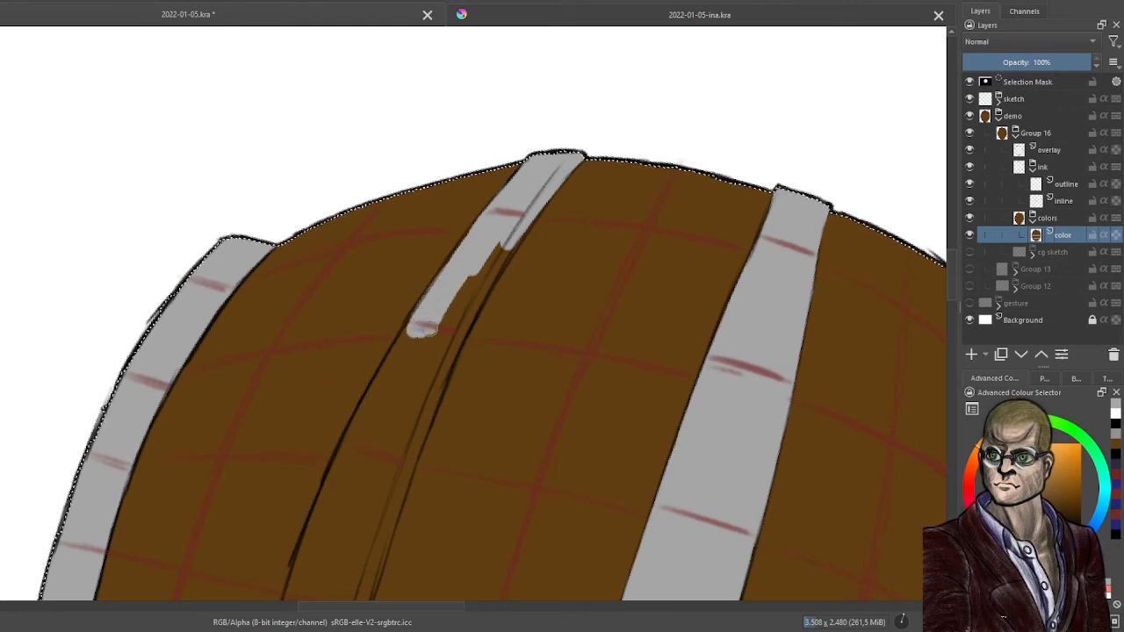
pyautogui.moveTo(467, 279); pyautogui.dragTo(496, 253)
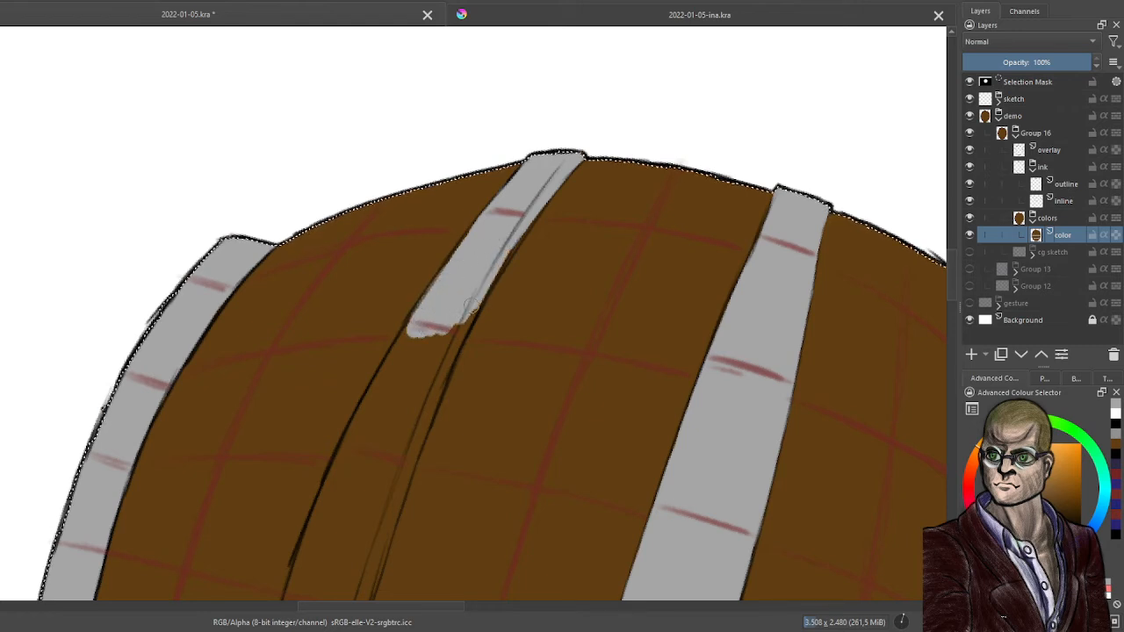
pyautogui.moveTo(431, 354)
pyautogui.mouseDown()
pyautogui.moveTo(369, 448)
pyautogui.moveTo(372, 408)
pyautogui.mouseUp()
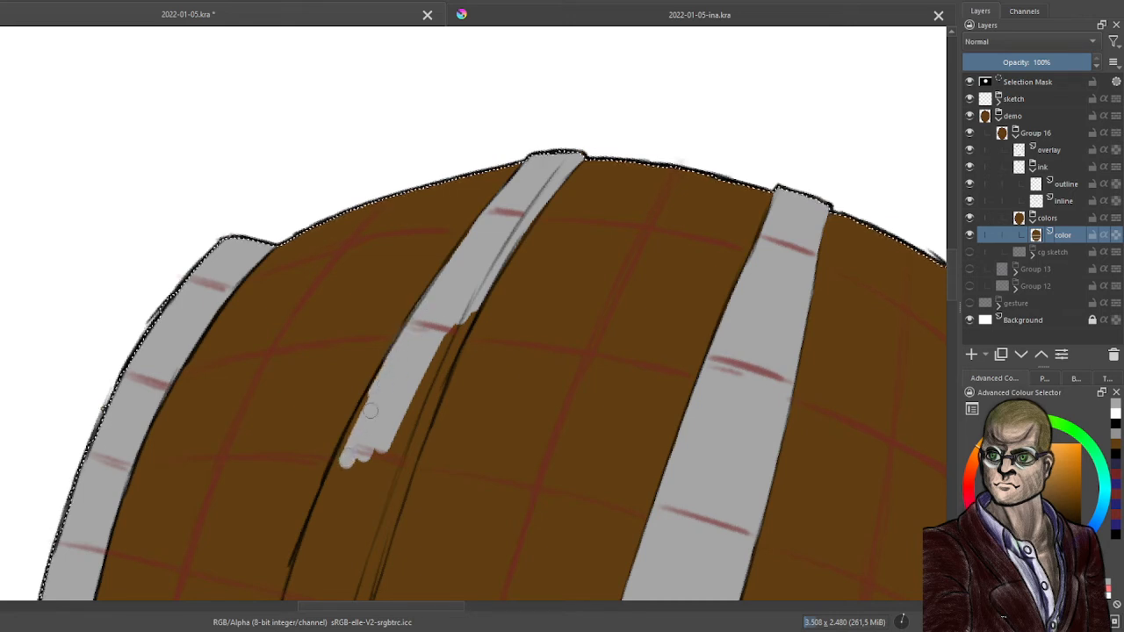
pyautogui.moveTo(373, 466); pyautogui.dragTo(450, 322)
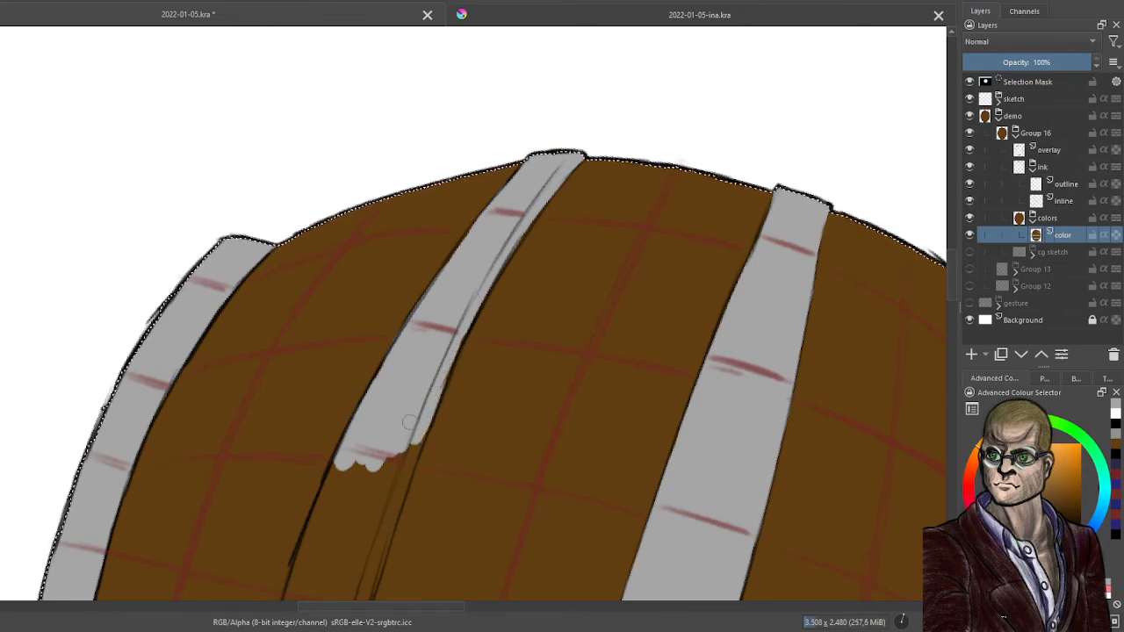
# Continue the upper hoop's gray fill between its ink lines to about the center of the barrel
pyautogui.scroll(-3, 411, 422)
pyautogui.moveTo(453, 467); pyautogui.dragTo(532, 331)
pyautogui.scroll(2, 533, 331)
pyautogui.moveTo(475, 427); pyautogui.dragTo(505, 377)
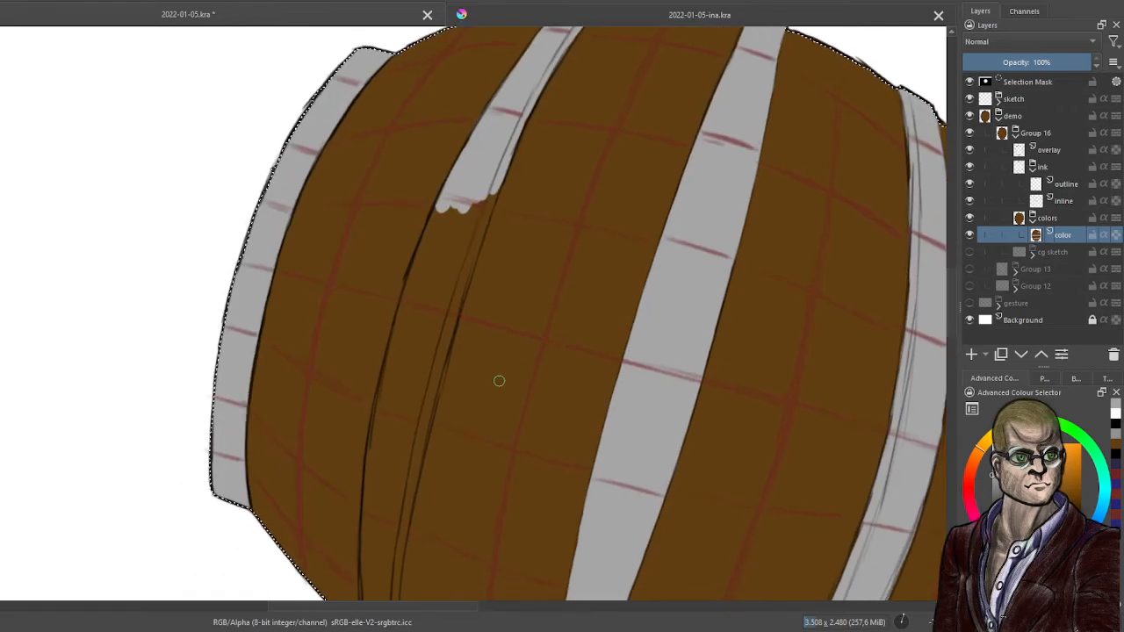
pyautogui.moveTo(452, 209)
pyautogui.mouseDown()
pyautogui.moveTo(433, 264)
pyautogui.moveTo(432, 222)
pyautogui.moveTo(406, 306)
pyautogui.moveTo(435, 305)
pyautogui.moveTo(454, 238)
pyautogui.moveTo(478, 190)
pyautogui.moveTo(474, 228)
pyautogui.moveTo(495, 187)
pyautogui.moveTo(452, 289)
pyautogui.moveTo(467, 239)
pyautogui.moveTo(475, 231)
pyautogui.moveTo(468, 262)
pyautogui.moveTo(480, 223)
pyautogui.moveTo(467, 269)
pyautogui.moveTo(488, 213)
pyautogui.moveTo(453, 309)
pyautogui.mouseUp()
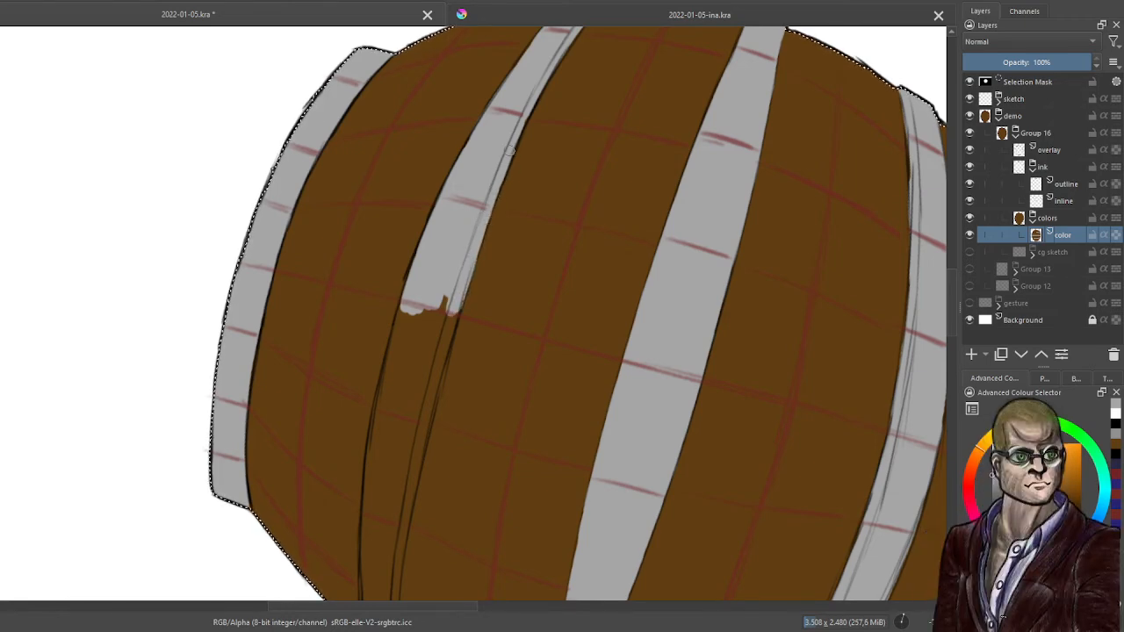
# Fill the upper hoop gray through the stretch left of the barrel's center, first along its upper ink line, then to the lower one
pyautogui.scroll(3, 509, 151)
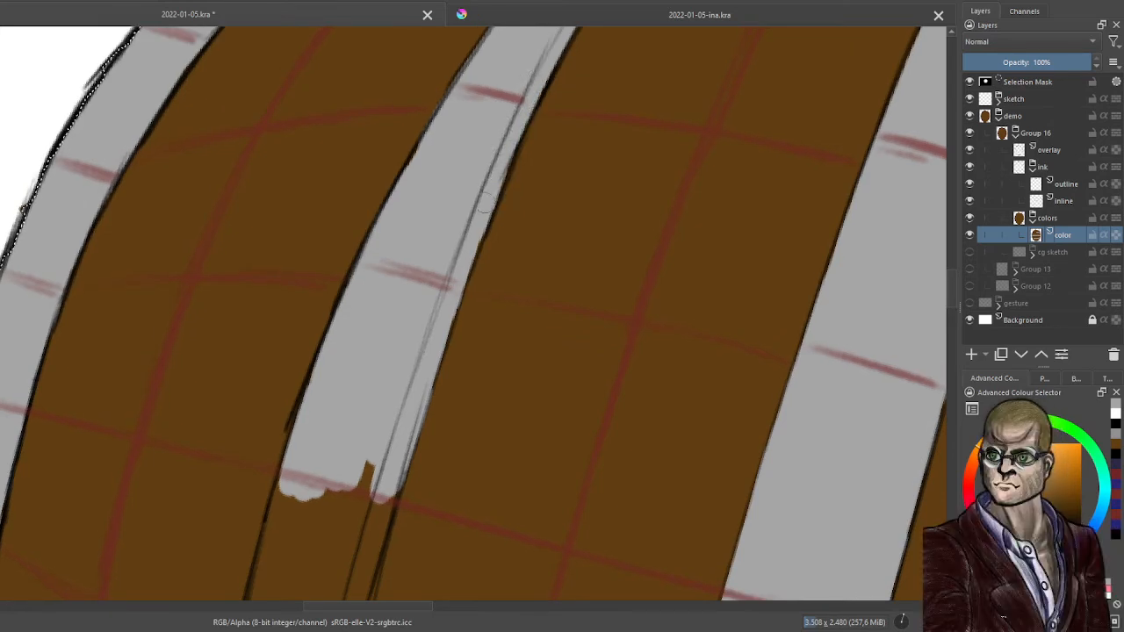
pyautogui.moveTo(335, 404)
pyautogui.mouseDown()
pyautogui.moveTo(442, 221)
pyautogui.moveTo(481, 82)
pyautogui.mouseUp()
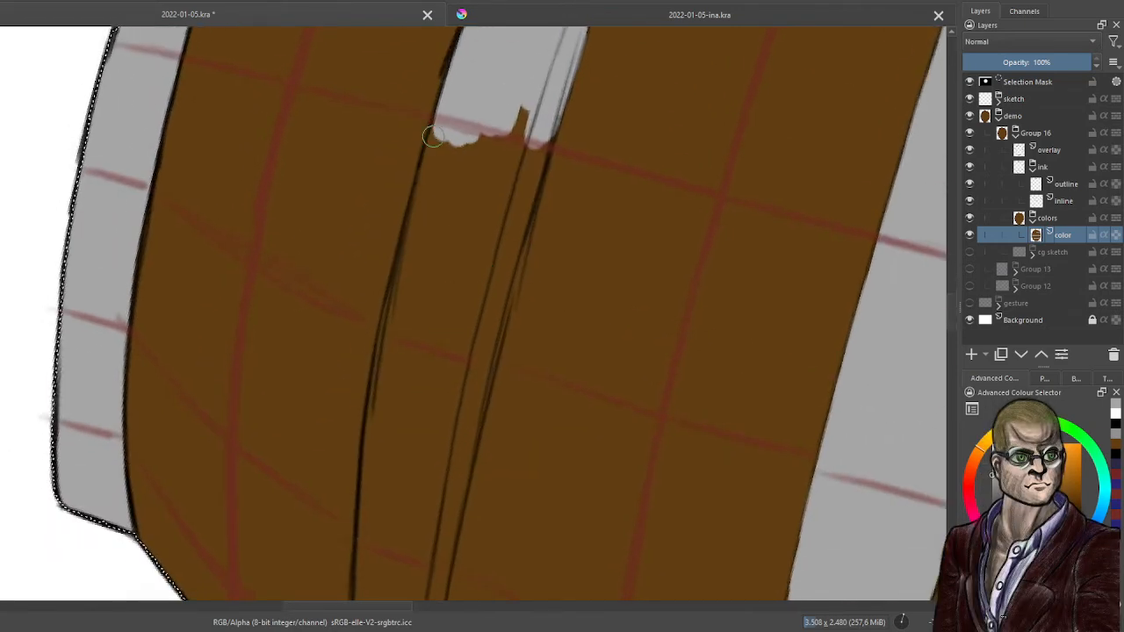
pyautogui.moveTo(432, 136); pyautogui.dragTo(431, 172)
pyautogui.moveTo(447, 107); pyautogui.dragTo(389, 343)
pyautogui.moveTo(379, 411); pyautogui.dragTo(373, 461)
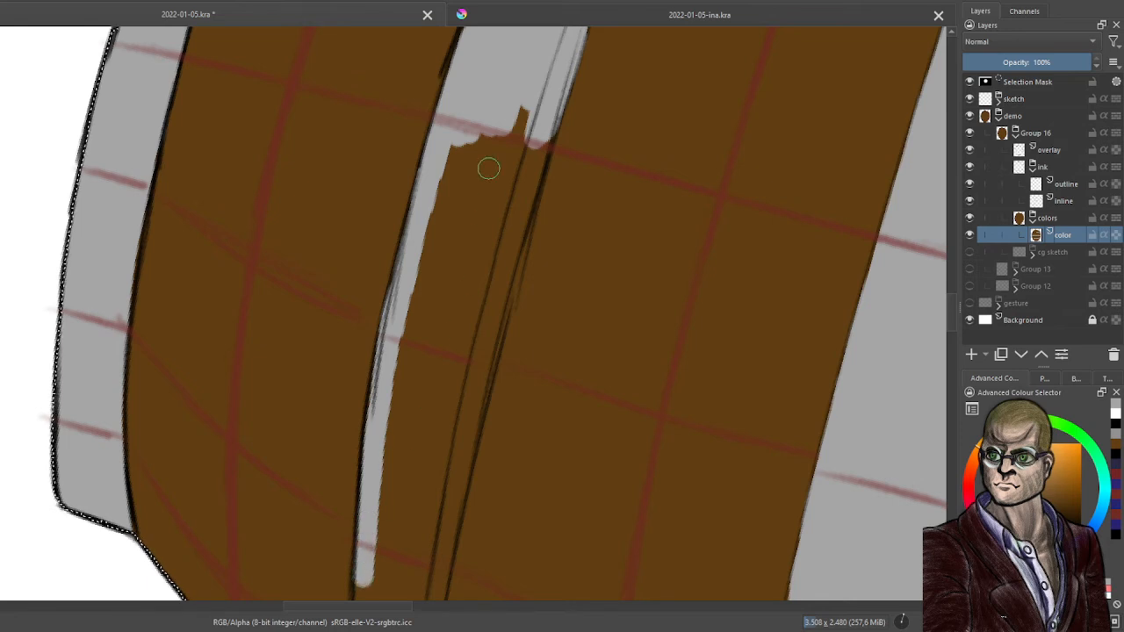
pyautogui.moveTo(488, 167)
pyautogui.mouseDown()
pyautogui.moveTo(435, 211)
pyautogui.moveTo(426, 248)
pyautogui.mouseUp()
pyautogui.moveTo(492, 114)
pyautogui.mouseDown()
pyautogui.moveTo(450, 240)
pyautogui.moveTo(507, 121)
pyautogui.moveTo(479, 275)
pyautogui.moveTo(433, 413)
pyautogui.moveTo(468, 228)
pyautogui.moveTo(429, 332)
pyautogui.moveTo(395, 568)
pyautogui.moveTo(437, 420)
pyautogui.moveTo(426, 512)
pyautogui.moveTo(526, 85)
pyautogui.mouseUp()
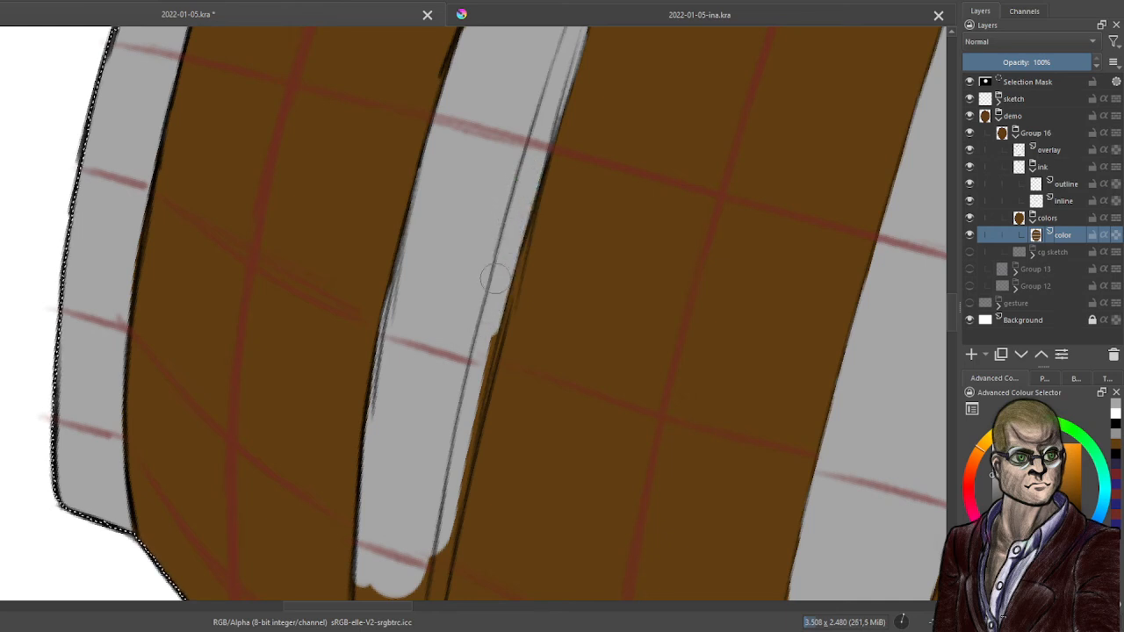
pyautogui.moveTo(497, 299); pyautogui.dragTo(452, 457)
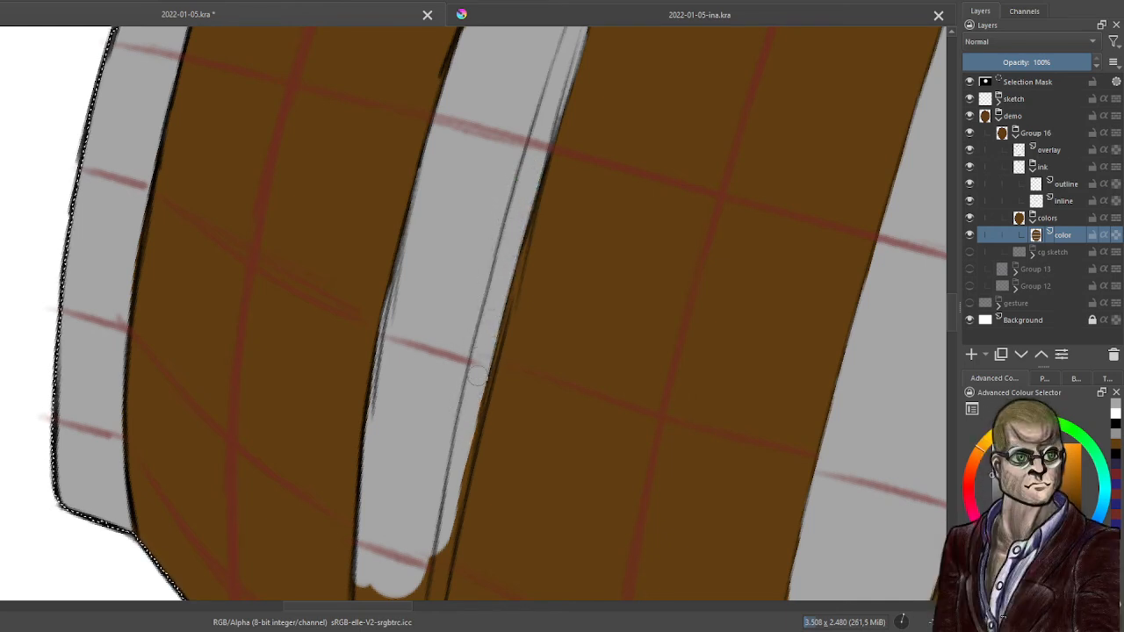
pyautogui.moveTo(479, 376); pyautogui.dragTo(437, 558)
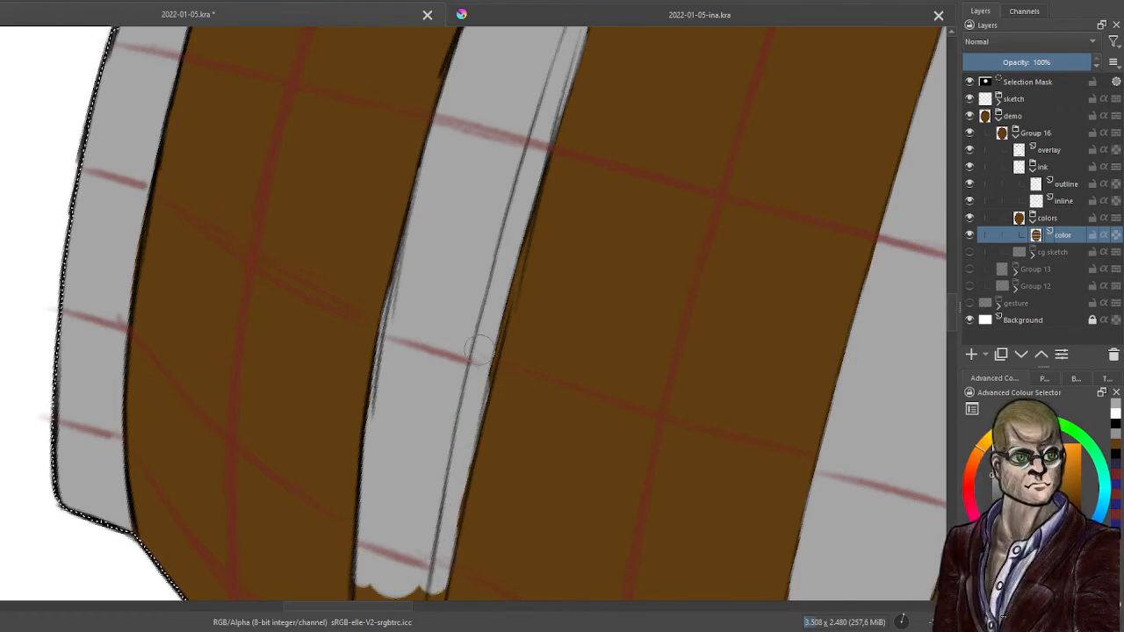
# Complete the upper hoop's gray fill between its ink lines down to the barrel's left outline
pyautogui.scroll(-5, 483, 341)
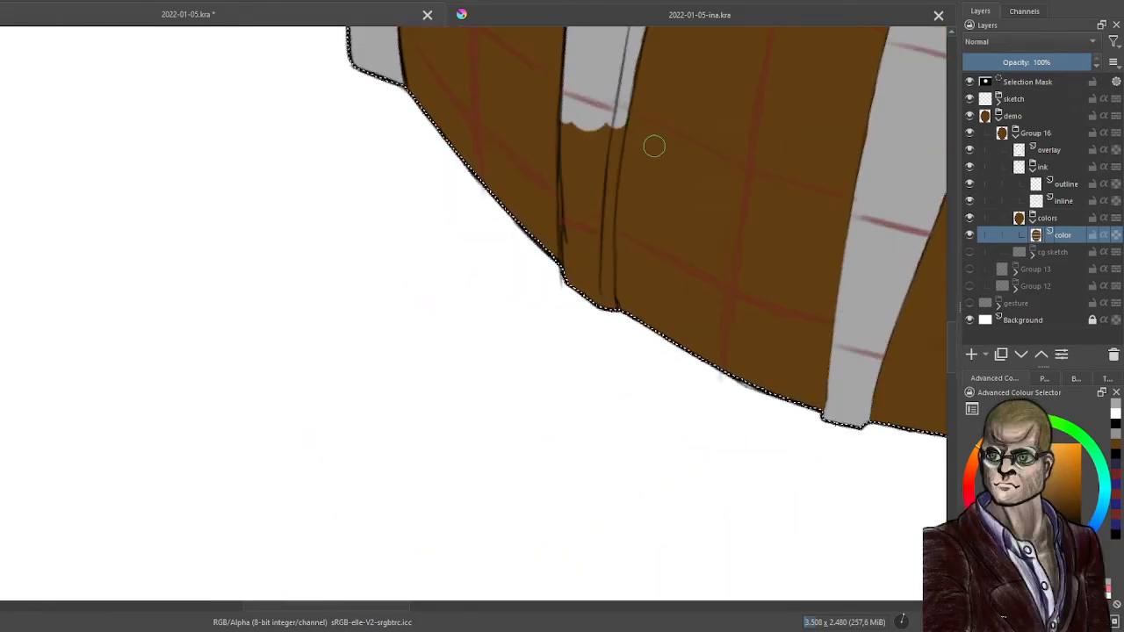
pyautogui.scroll(4, 597, 205)
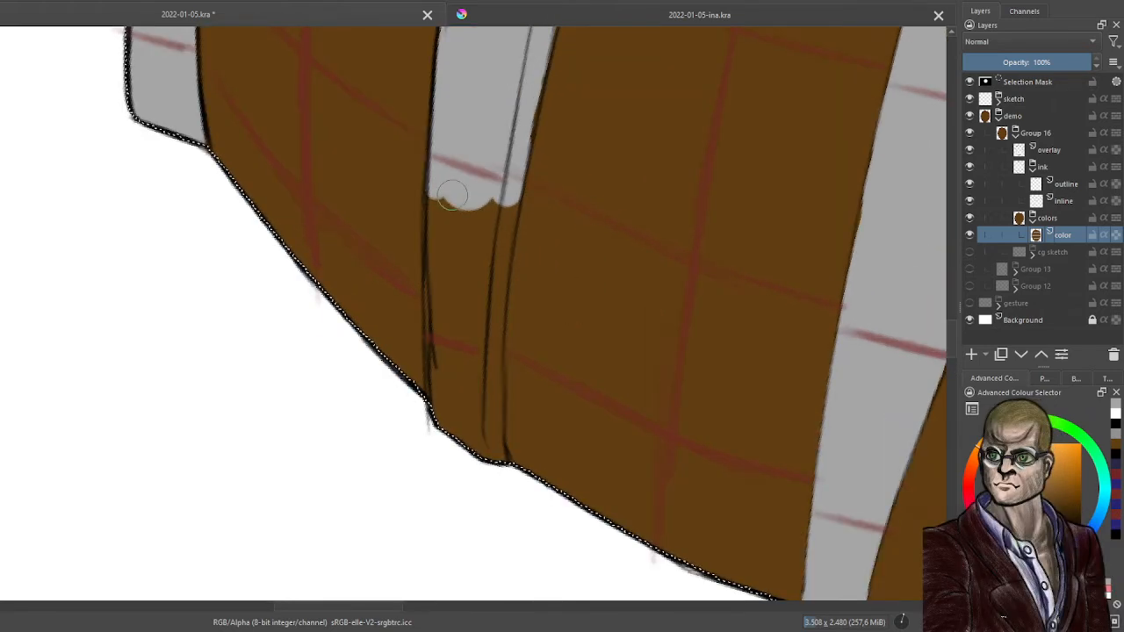
pyautogui.moveTo(454, 188)
pyautogui.mouseDown()
pyautogui.moveTo(439, 246)
pyautogui.moveTo(443, 185)
pyautogui.moveTo(438, 297)
pyautogui.moveTo(456, 426)
pyautogui.mouseUp()
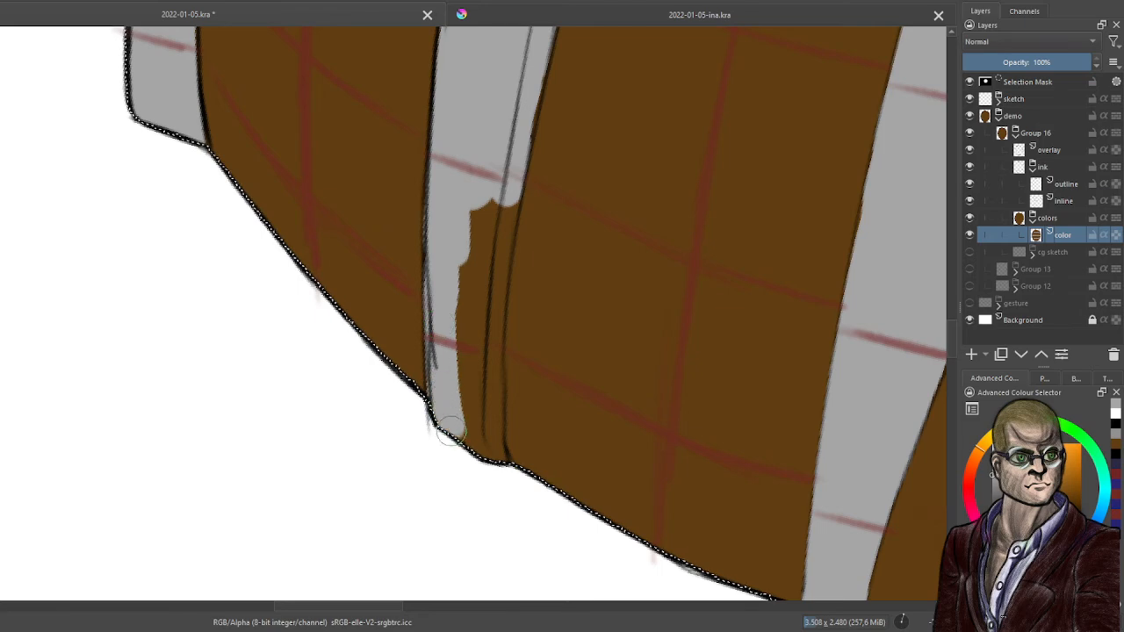
pyautogui.moveTo(457, 201)
pyautogui.mouseDown()
pyautogui.moveTo(480, 191)
pyautogui.moveTo(477, 261)
pyautogui.moveTo(496, 211)
pyautogui.moveTo(501, 228)
pyautogui.moveTo(507, 184)
pyautogui.mouseUp()
pyautogui.moveTo(475, 352)
pyautogui.mouseDown()
pyautogui.moveTo(474, 308)
pyautogui.moveTo(471, 361)
pyautogui.moveTo(493, 273)
pyautogui.moveTo(483, 364)
pyautogui.moveTo(493, 472)
pyautogui.moveTo(463, 362)
pyautogui.mouseUp()
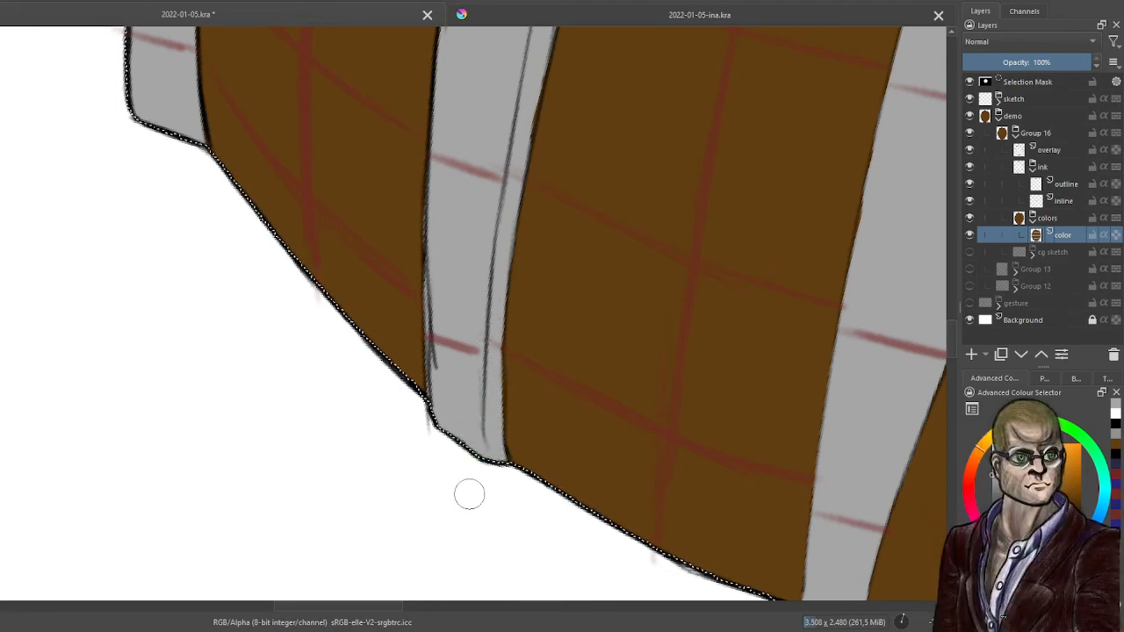
pyautogui.scroll(-8, 469, 494)
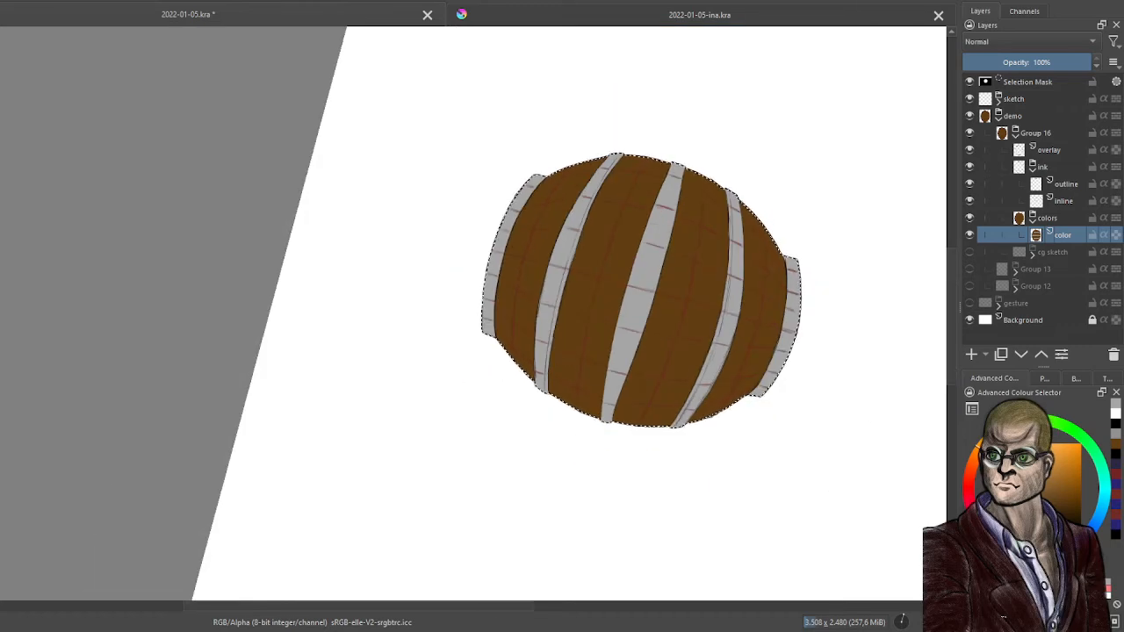
# Clear the barrel selection and make the cg sketch group visible
pyautogui.hotkey('ctrl', 'shift', 'a')
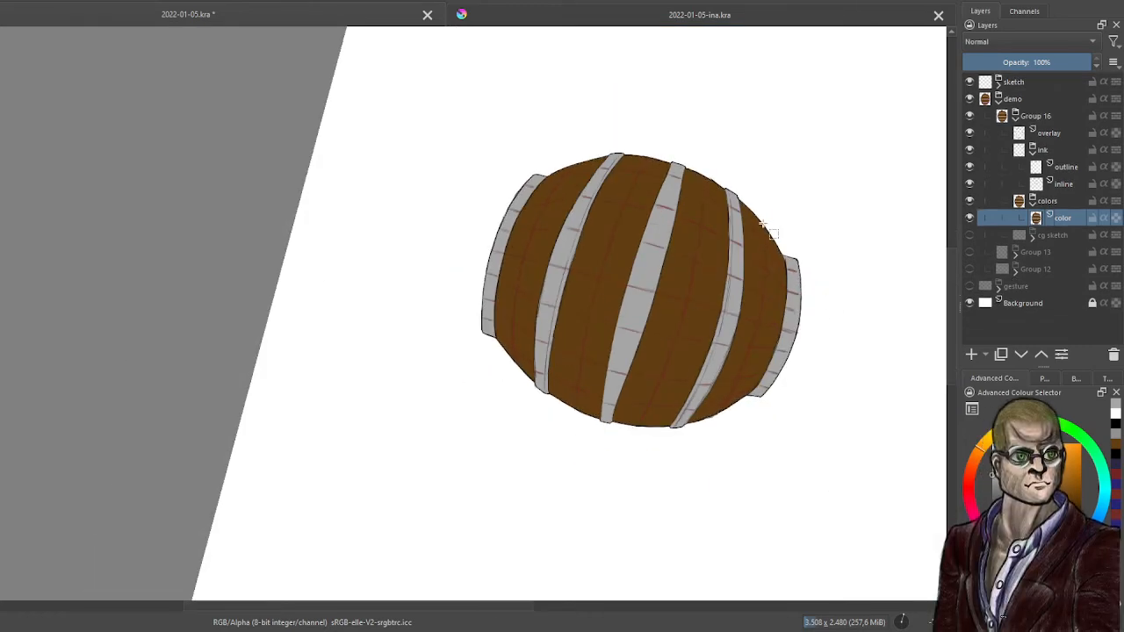
pyautogui.click(1073, 235)
pyautogui.click(970, 234)
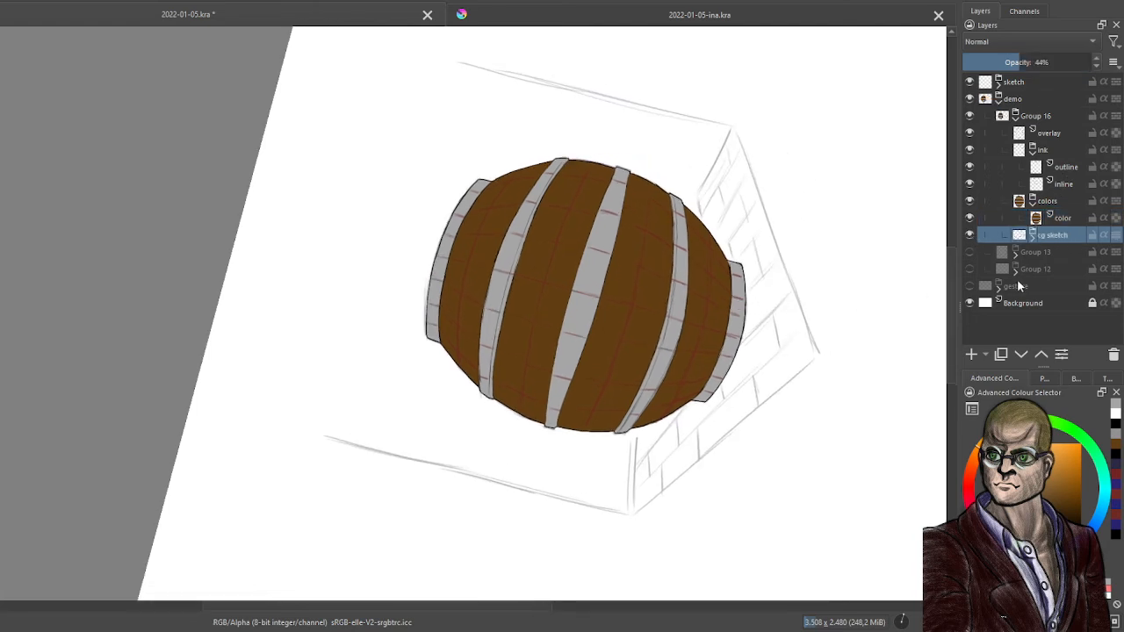
# Expand the cg sketch group and add a new paint layer at the bottom of it
pyautogui.click(1041, 241)
pyautogui.click(1060, 253)
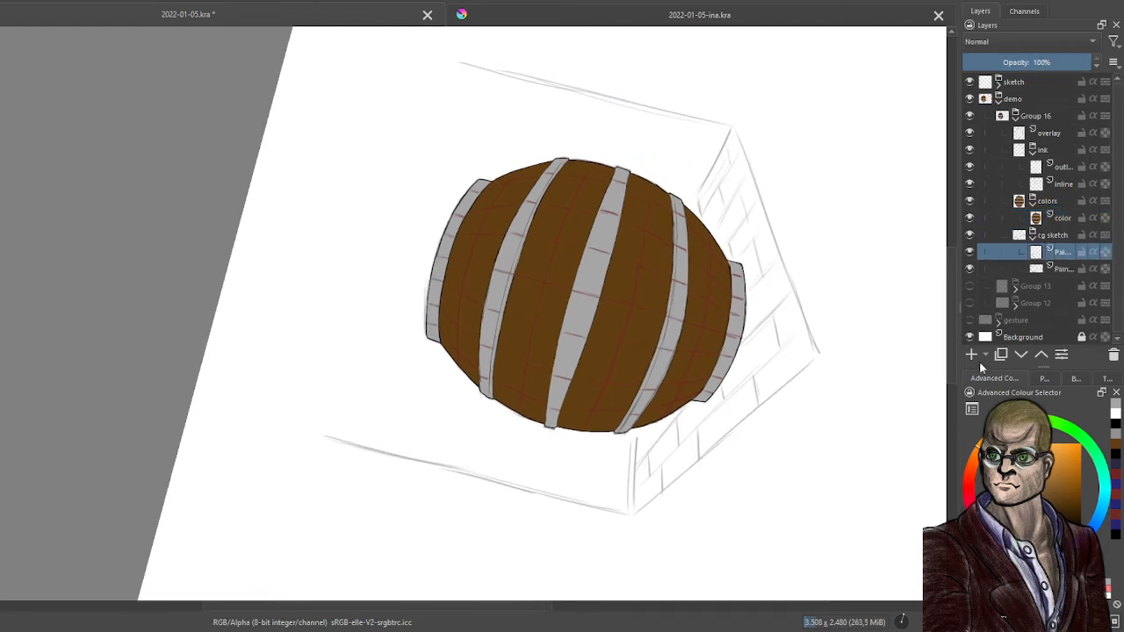
pyautogui.click(973, 355)
pyautogui.click(1029, 356)
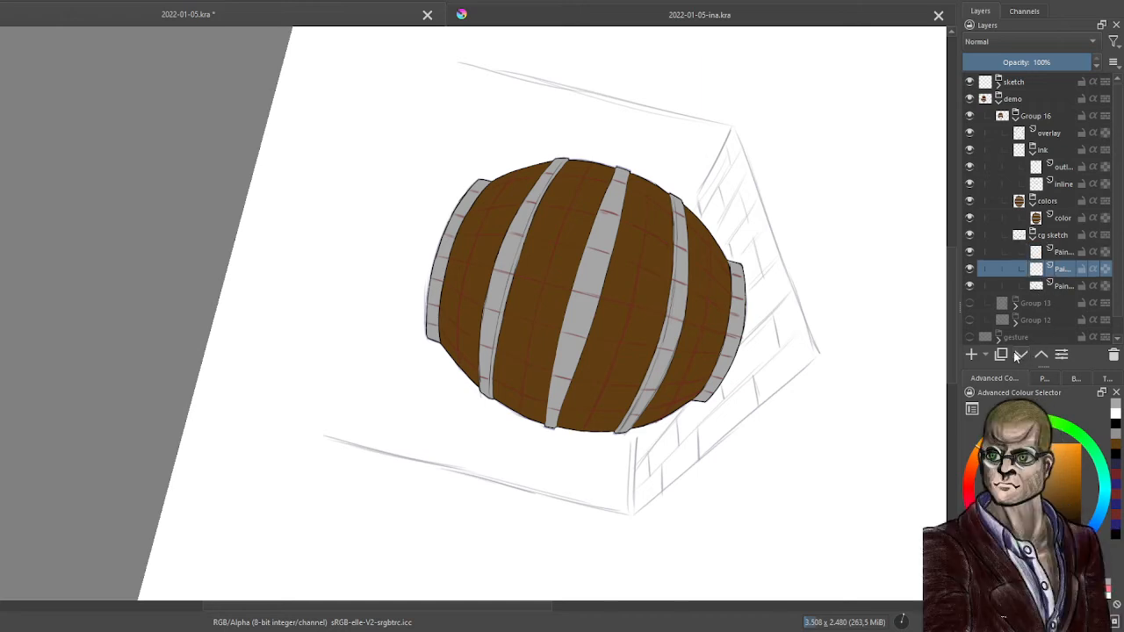
pyautogui.click(1029, 356)
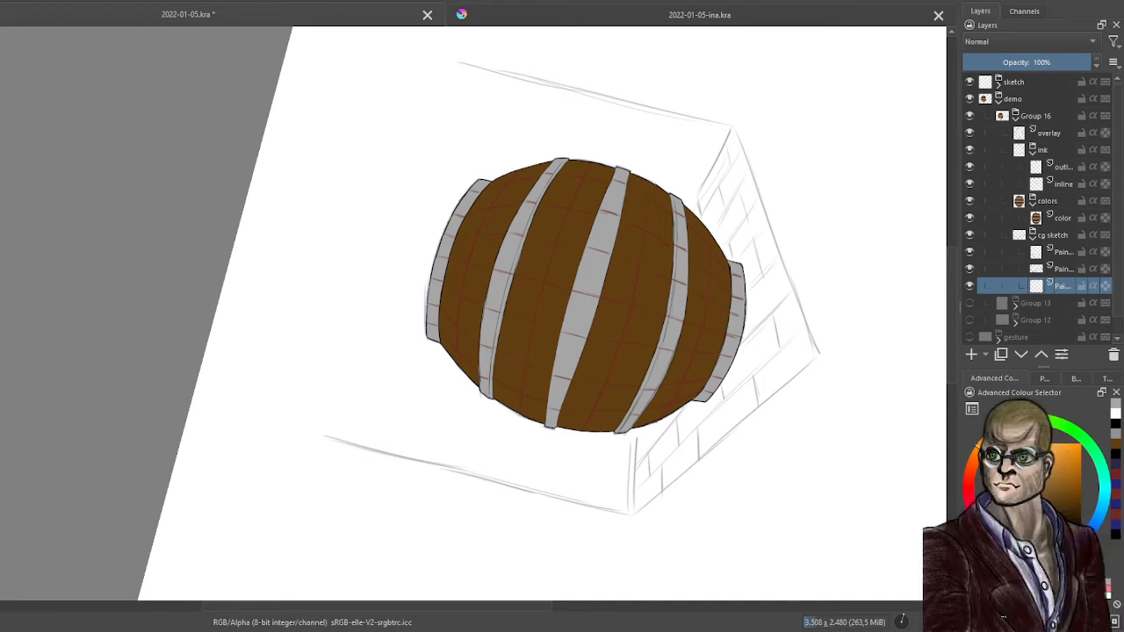
# Paint a flat warm gray backdrop behind the barrel, covering the sketched walls and tiled floor
pyautogui.rightClick(610, 290)
pyautogui.click(611, 179)
pyautogui.click(415, 196)
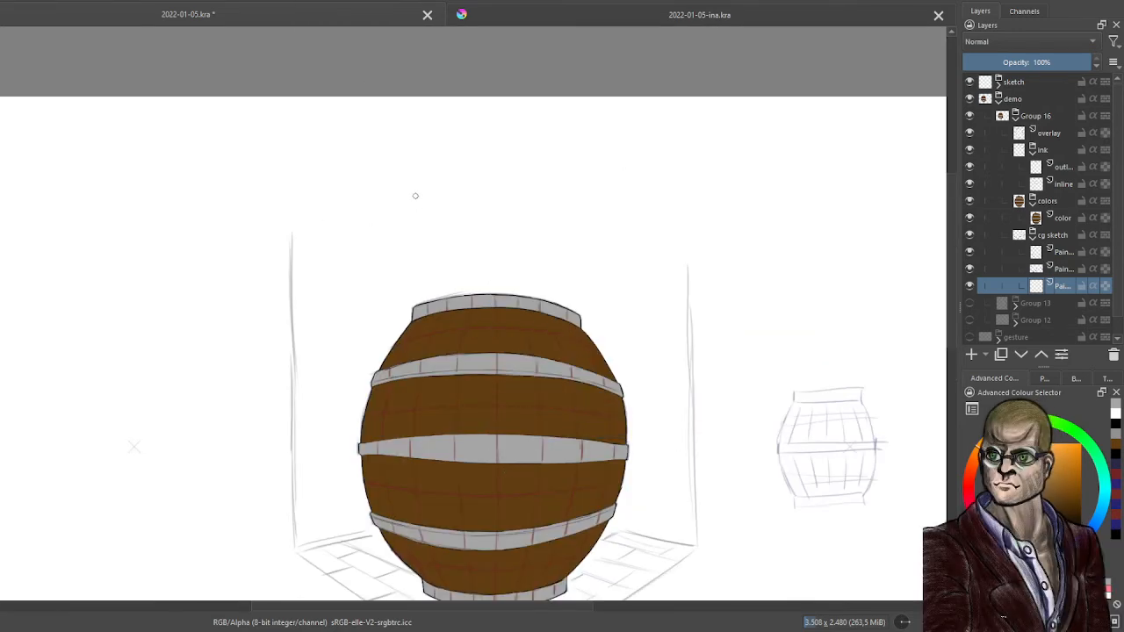
pyautogui.moveTo(484, 339); pyautogui.dragTo(514, 201)
pyautogui.moveTo(613, 372); pyautogui.dragTo(562, 277)
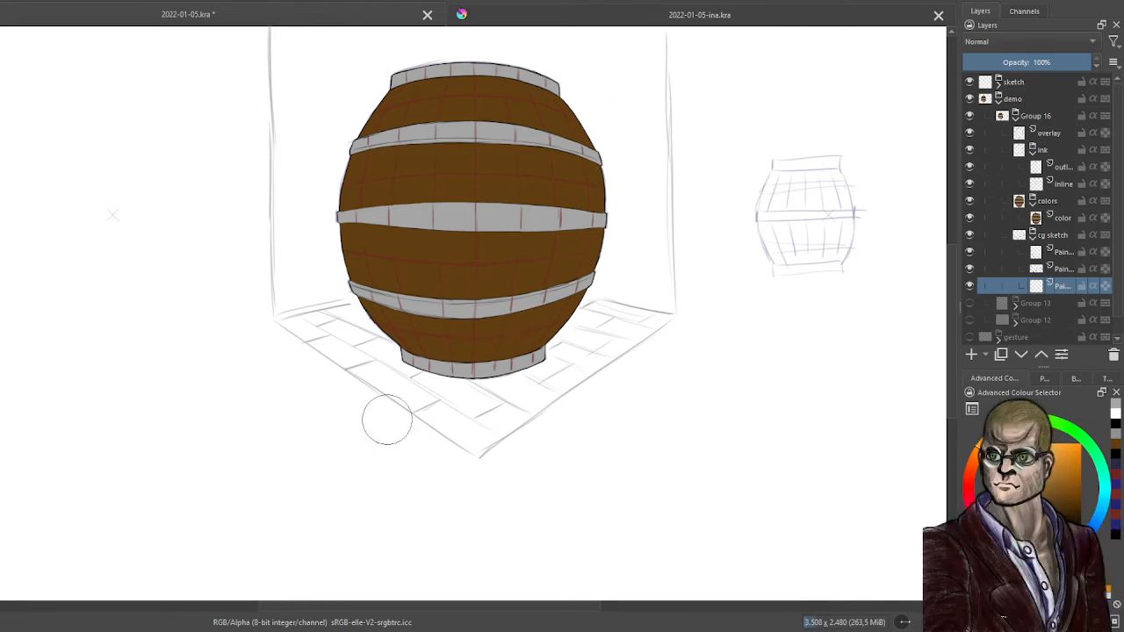
pyautogui.moveTo(387, 420)
pyautogui.mouseDown()
pyautogui.moveTo(660, 293)
pyautogui.moveTo(445, 426)
pyautogui.moveTo(670, 317)
pyautogui.moveTo(476, 322)
pyautogui.moveTo(468, 288)
pyautogui.moveTo(314, 285)
pyautogui.moveTo(297, 263)
pyautogui.moveTo(387, 142)
pyautogui.moveTo(406, 86)
pyautogui.moveTo(591, 88)
pyautogui.moveTo(578, 290)
pyautogui.moveTo(643, 126)
pyautogui.moveTo(661, 270)
pyautogui.moveTo(652, 90)
pyautogui.moveTo(638, 302)
pyautogui.mouseUp()
pyautogui.moveTo(261, 421)
pyautogui.mouseDown()
pyautogui.moveTo(315, 184)
pyautogui.moveTo(330, 319)
pyautogui.moveTo(462, 201)
pyautogui.moveTo(504, 225)
pyautogui.moveTo(566, 212)
pyautogui.moveTo(578, 339)
pyautogui.moveTo(661, 218)
pyautogui.moveTo(600, 459)
pyautogui.mouseUp()
pyautogui.moveTo(694, 334); pyautogui.dragTo(751, 247)
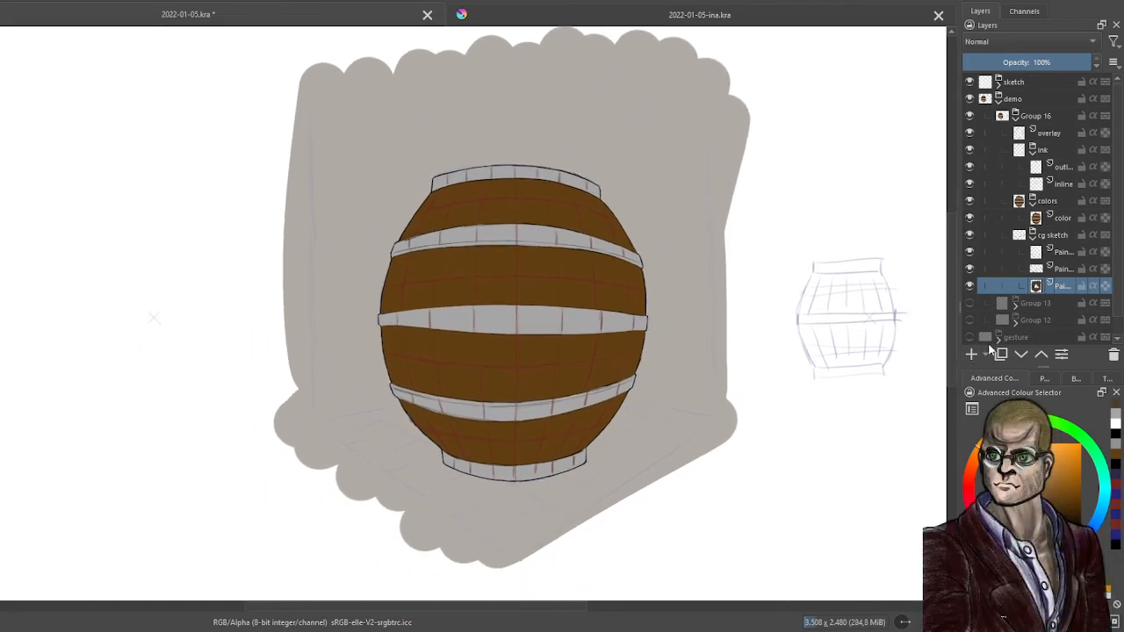
# Add a new paint layer directly above the gray backdrop layer in the cg sketch group
pyautogui.moveTo(775, 444); pyautogui.dragTo(763, 360)
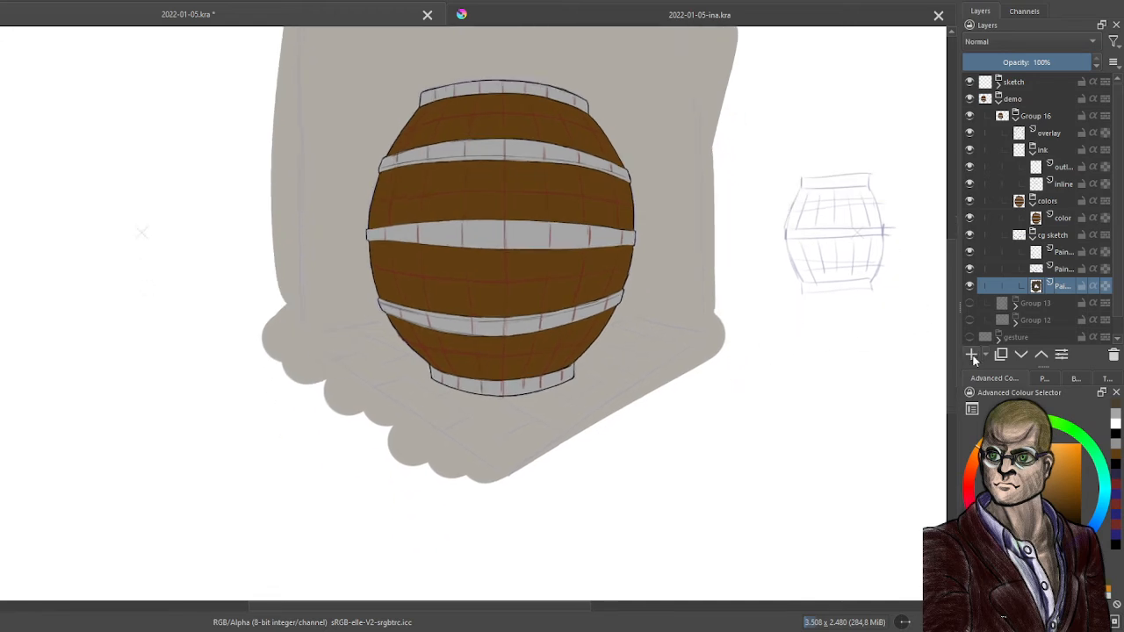
pyautogui.click(973, 356)
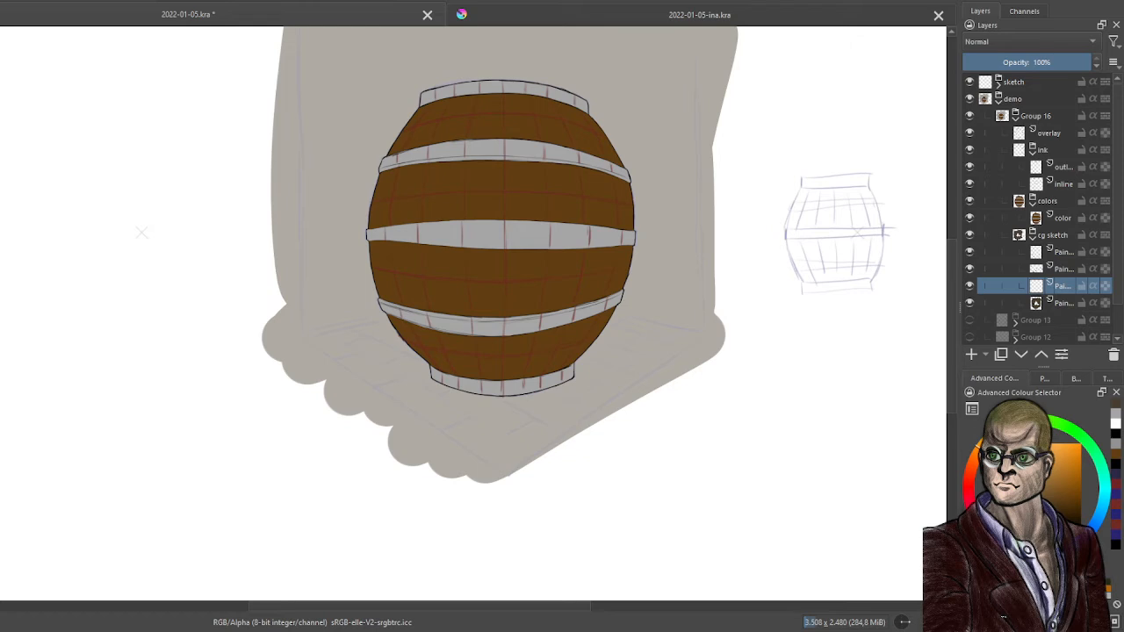
# Paint the floor area under the barrel in a darker gray than the backdrop
pyautogui.moveTo(557, 372)
pyautogui.mouseDown()
pyautogui.moveTo(623, 328)
pyautogui.moveTo(541, 373)
pyautogui.moveTo(631, 342)
pyautogui.moveTo(603, 332)
pyautogui.moveTo(690, 354)
pyautogui.moveTo(570, 413)
pyautogui.moveTo(541, 394)
pyautogui.moveTo(548, 429)
pyautogui.moveTo(519, 453)
pyautogui.moveTo(450, 354)
pyautogui.moveTo(517, 448)
pyautogui.moveTo(460, 414)
pyautogui.moveTo(502, 440)
pyautogui.moveTo(508, 409)
pyautogui.moveTo(465, 411)
pyautogui.moveTo(332, 331)
pyautogui.moveTo(417, 363)
pyautogui.moveTo(427, 348)
pyautogui.moveTo(329, 336)
pyautogui.moveTo(410, 323)
pyautogui.moveTo(329, 348)
pyautogui.moveTo(310, 336)
pyautogui.moveTo(441, 413)
pyautogui.moveTo(396, 378)
pyautogui.moveTo(432, 374)
pyautogui.mouseUp()
pyautogui.hotkey('ctrl', 'z')
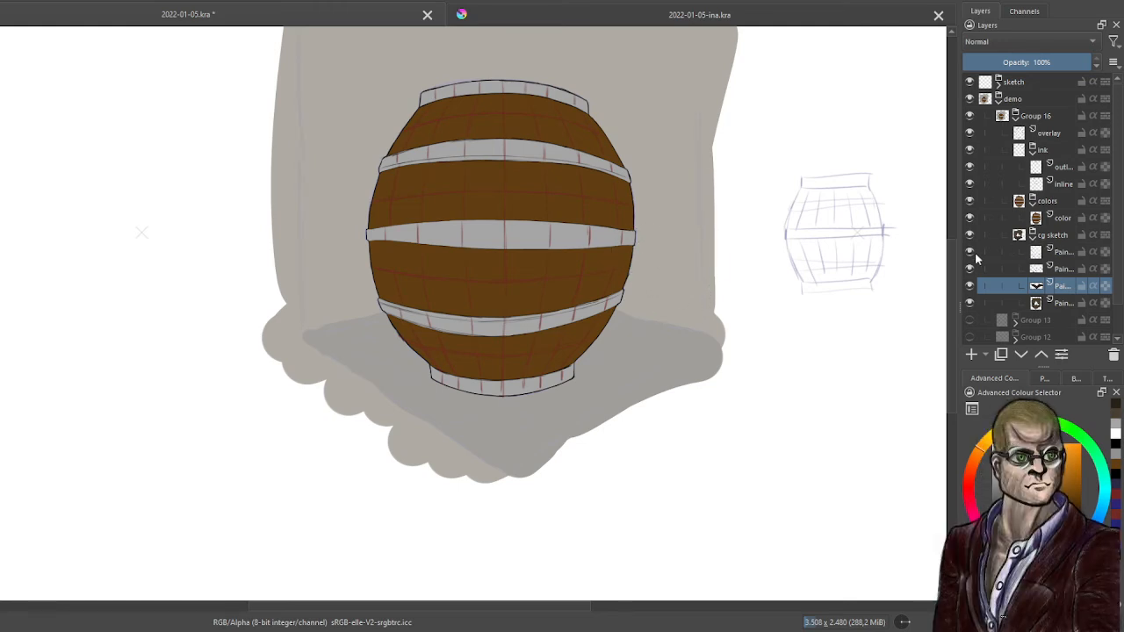
# Hide every cg sketch layer except the wall and tile line sketch, and add a new paint layer above it
pyautogui.click(1063, 253)
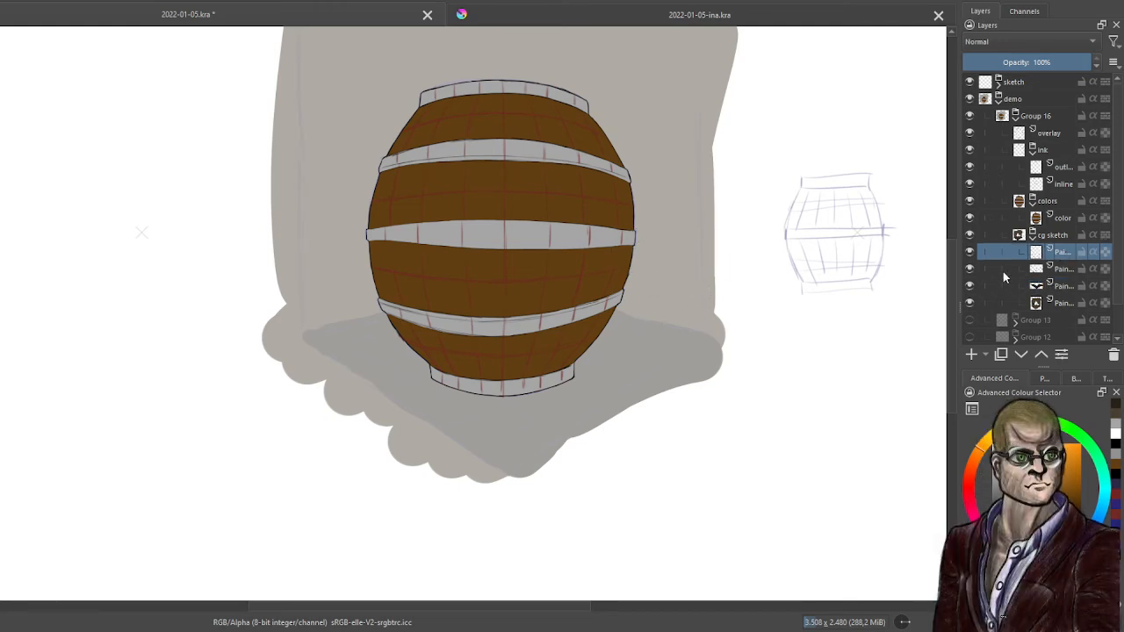
pyautogui.moveTo(971, 285); pyautogui.dragTo(970, 297)
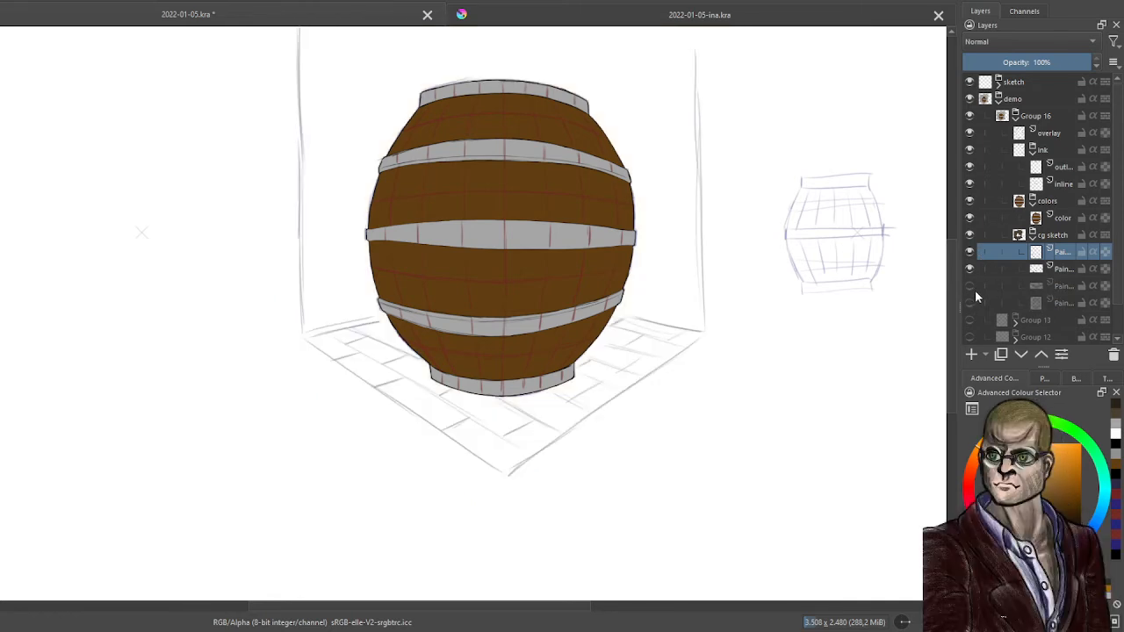
pyautogui.click(969, 252)
pyautogui.click(970, 253)
pyautogui.click(969, 270)
pyautogui.click(968, 270)
pyautogui.moveTo(970, 269); pyautogui.dragTo(971, 252)
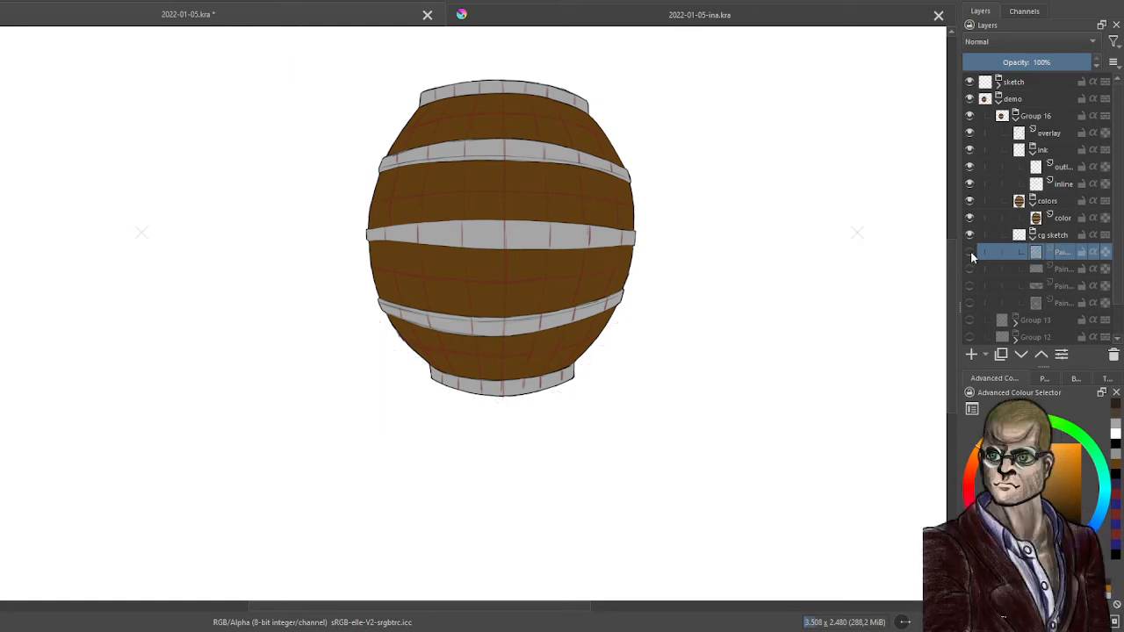
pyautogui.click(970, 252)
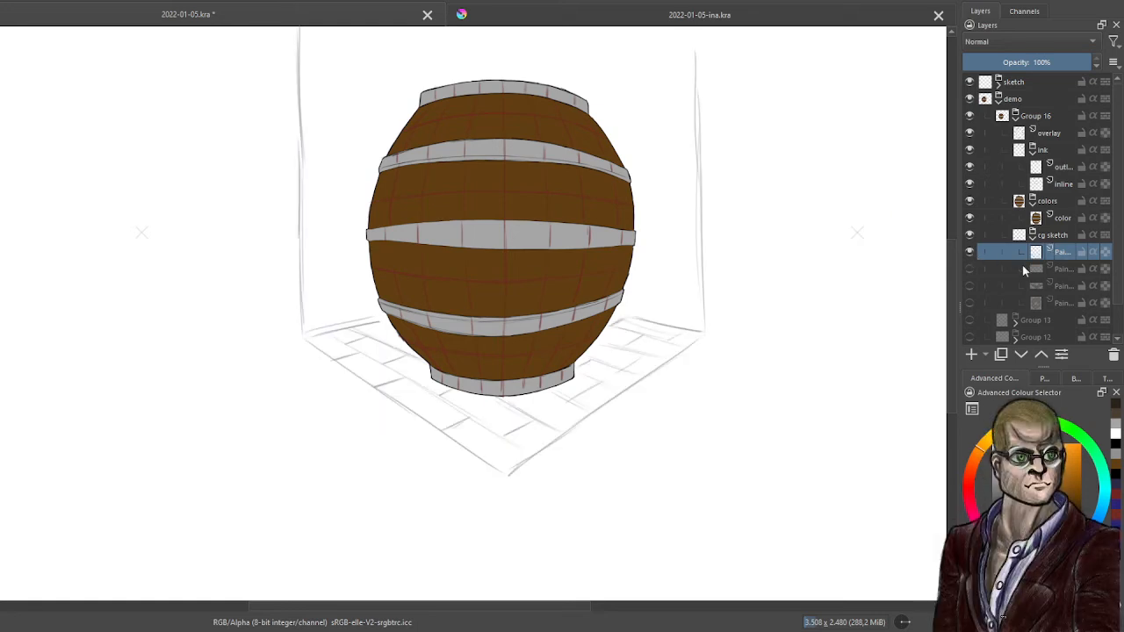
pyautogui.click(973, 355)
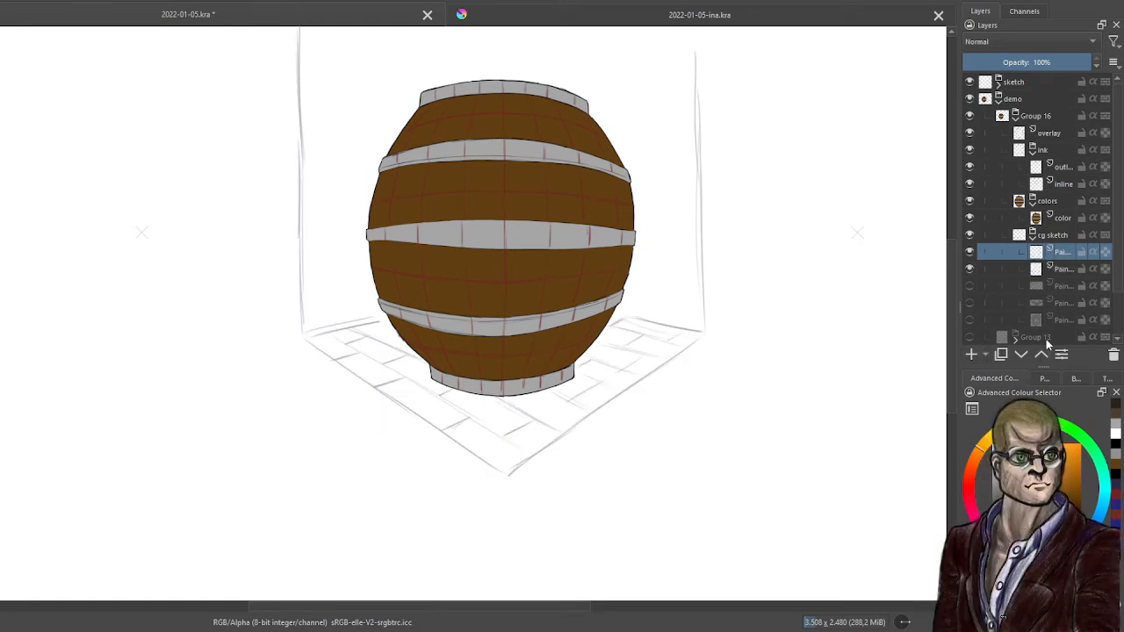
pyautogui.click(1074, 378)
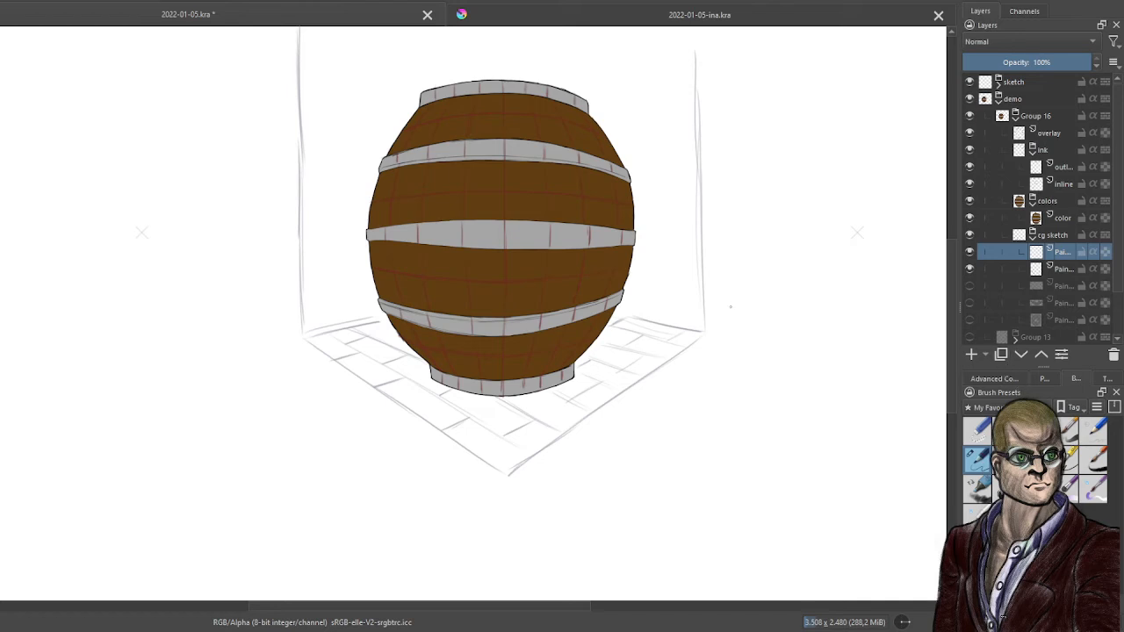
pyautogui.moveTo(620, 425)
pyautogui.mouseDown()
pyautogui.moveTo(762, 339)
pyautogui.moveTo(716, 394)
pyautogui.mouseUp()
pyautogui.hotkey('ctrl', 'z')
pyautogui.moveTo(577, 462); pyautogui.dragTo(789, 339)
pyautogui.hotkey('ctrl', 'z')
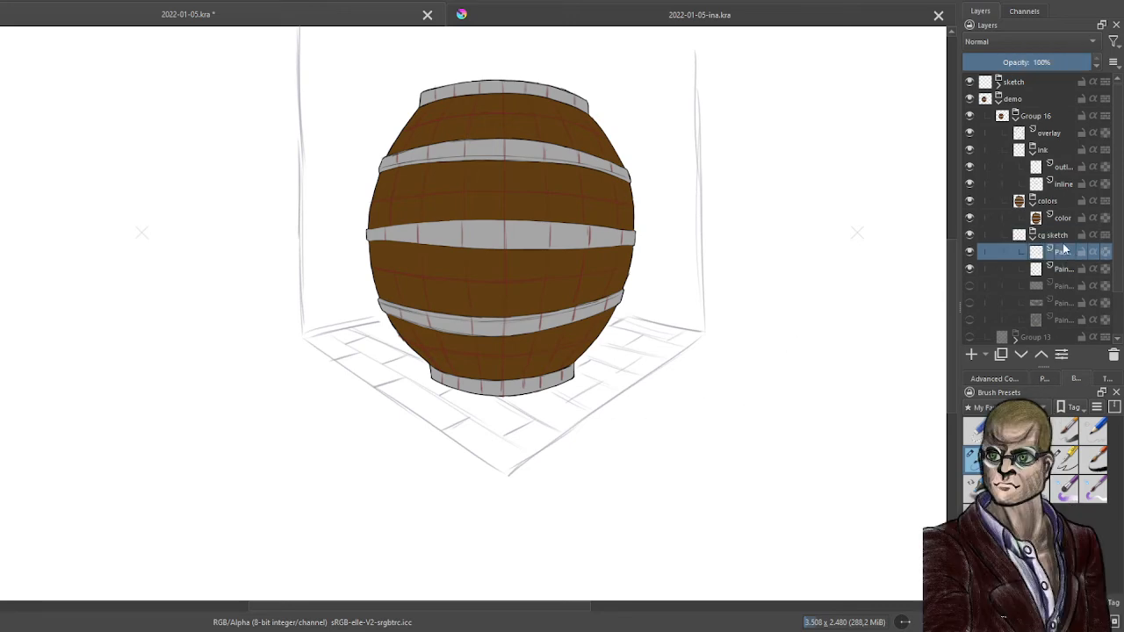
# Ink the floor's right front edge in black, starting from the near corner
pyautogui.scroll(3, 558, 392)
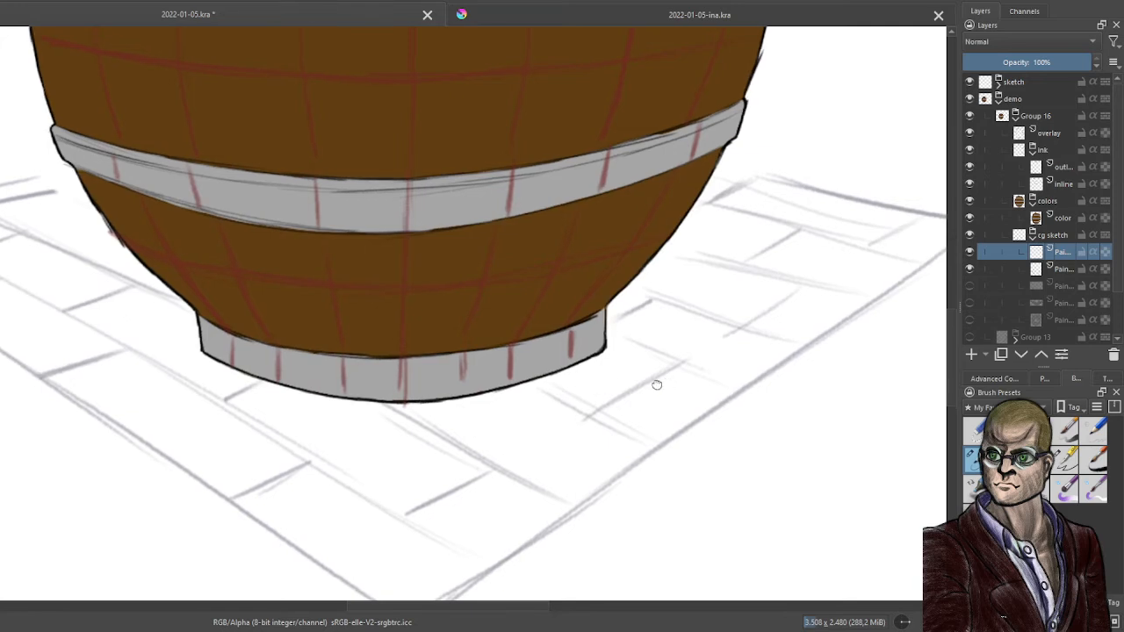
pyautogui.moveTo(668, 381); pyautogui.dragTo(554, 384)
pyautogui.scroll(-1, 575, 365)
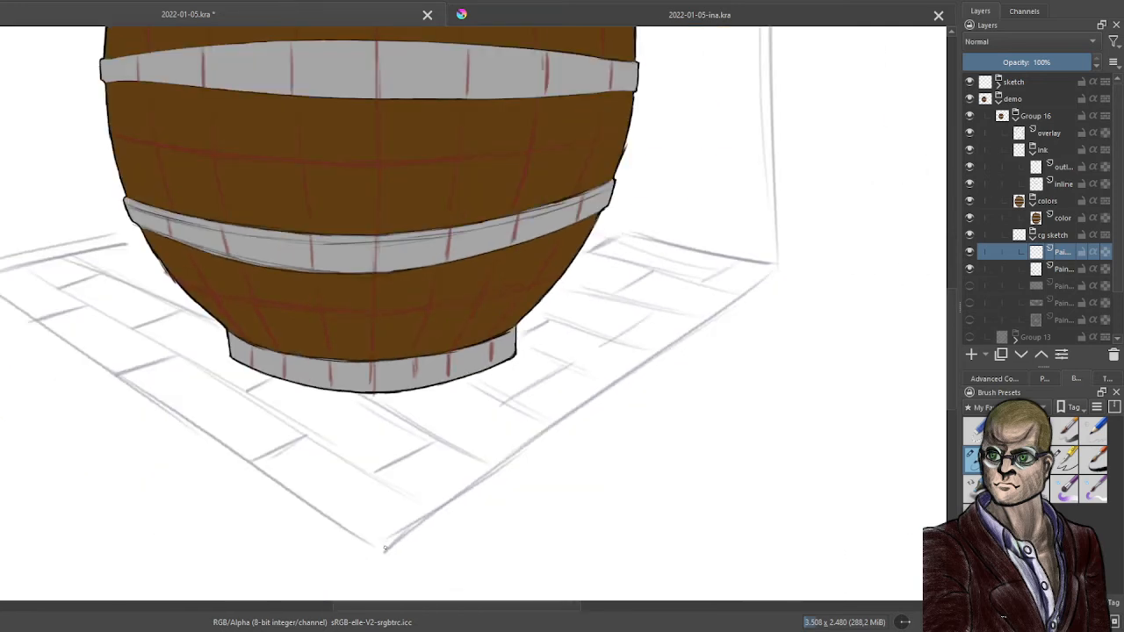
pyautogui.moveTo(385, 549); pyautogui.dragTo(506, 451)
pyautogui.hotkey('ctrl', 'z')
pyautogui.moveTo(387, 548); pyautogui.dragTo(516, 458)
pyautogui.moveTo(464, 491); pyautogui.dragTo(611, 388)
# Raise the cg sketch group's opacity to 100% and finish inking the floor's right front edge up to the right corner
pyautogui.click(1061, 237)
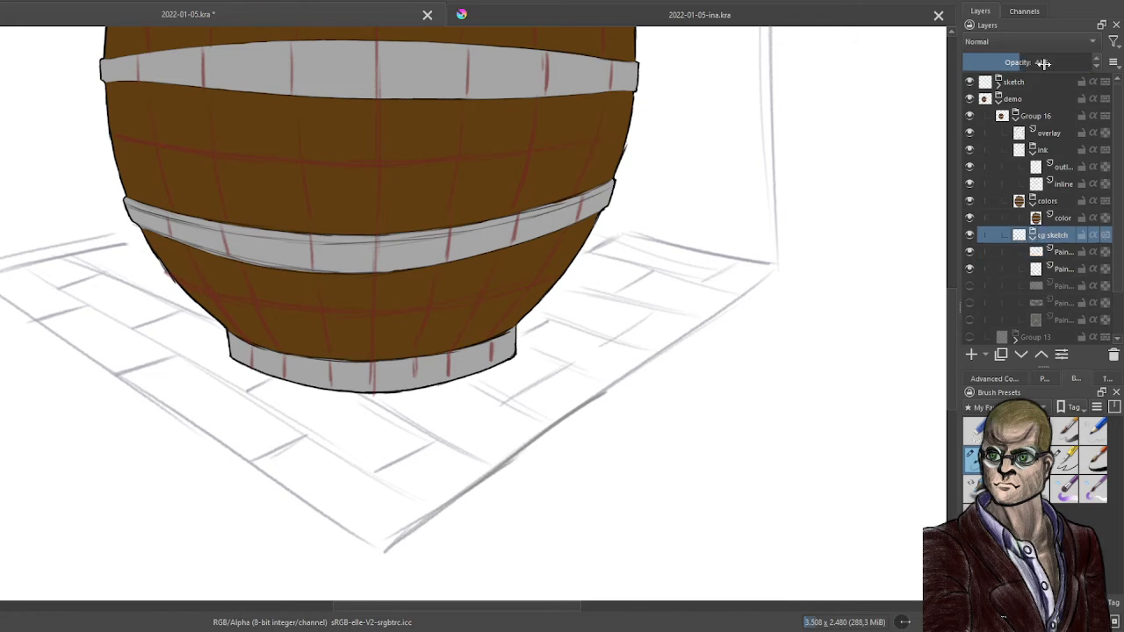
pyautogui.moveTo(1044, 64); pyautogui.dragTo(1105, 63)
pyautogui.click(1031, 253)
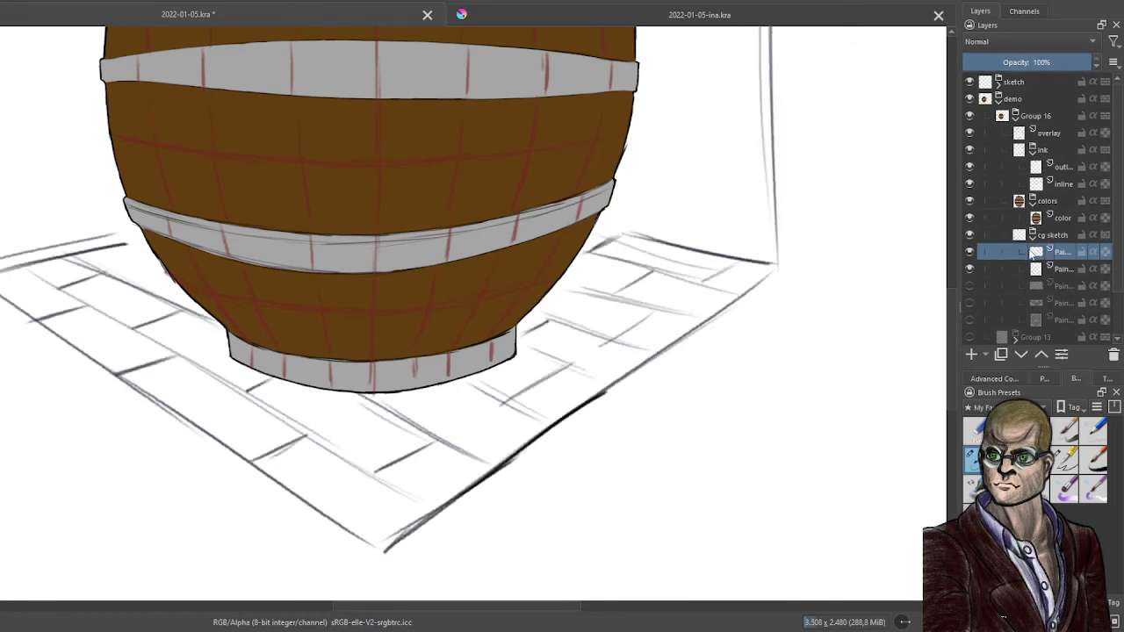
pyautogui.moveTo(585, 400)
pyautogui.mouseDown()
pyautogui.moveTo(783, 265)
pyautogui.moveTo(621, 390)
pyautogui.mouseUp()
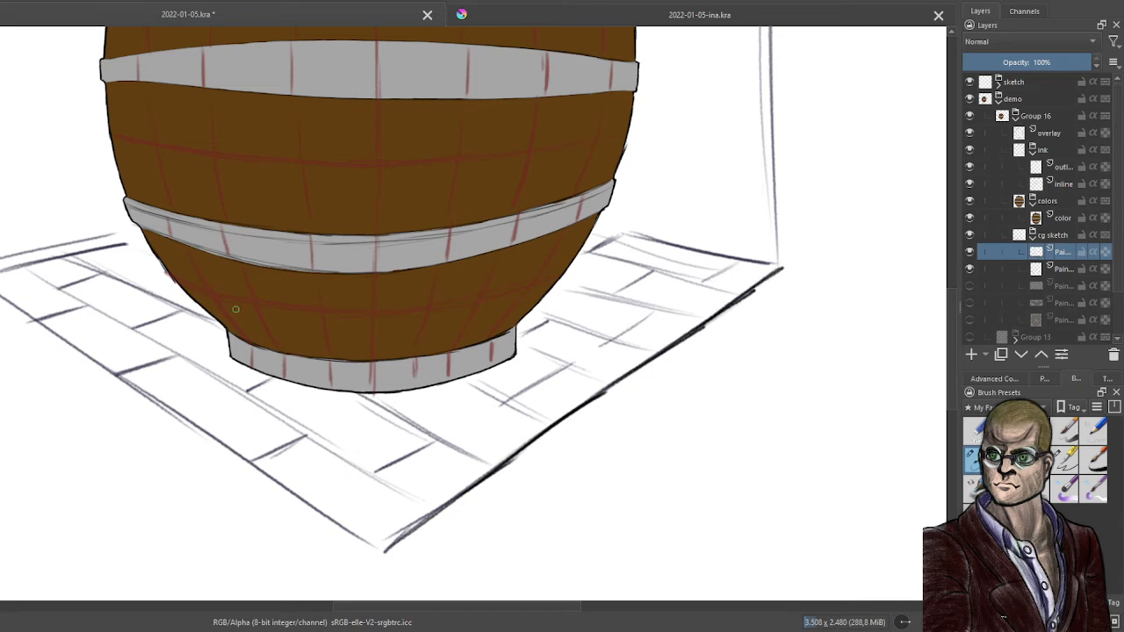
# Preview the inked floor edge against the painted floor and backdrop layers, and hide both layers again
pyautogui.click(970, 303)
pyautogui.click(970, 320)
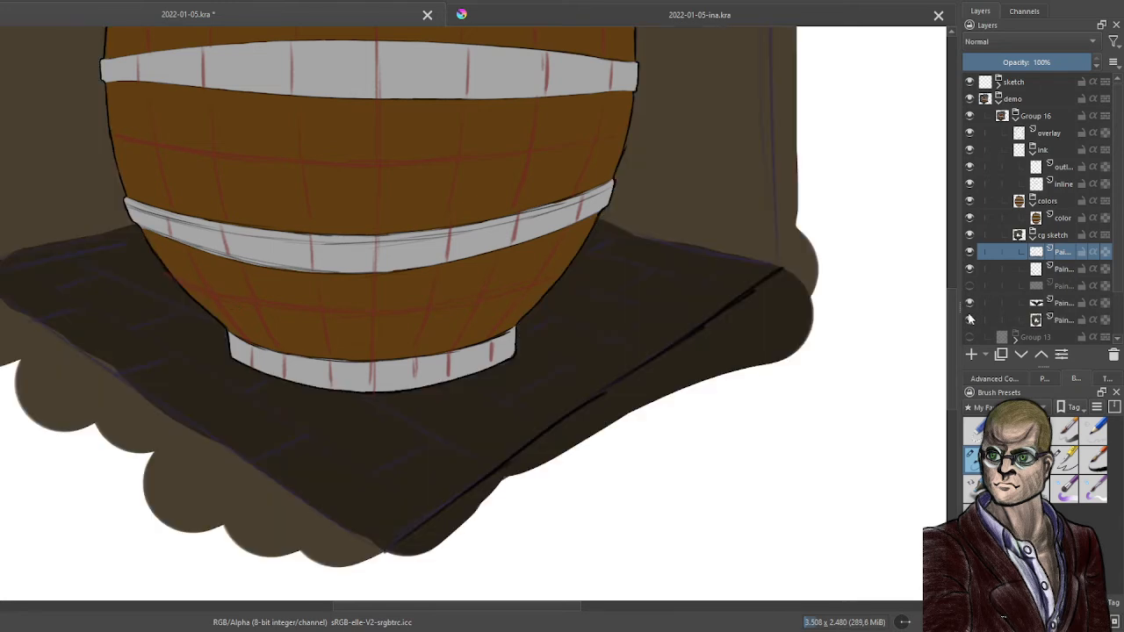
pyautogui.click(970, 319)
pyautogui.click(970, 303)
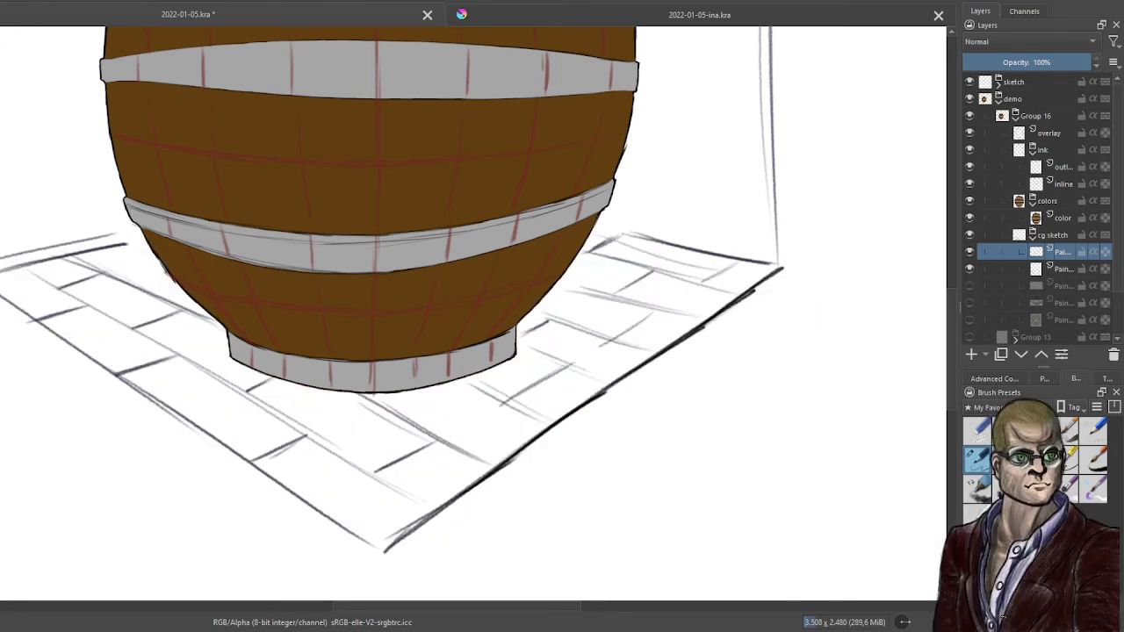
# Ink the floor's left front edge and its left back edge up to the barrel
pyautogui.moveTo(3, 293); pyautogui.dragTo(379, 548)
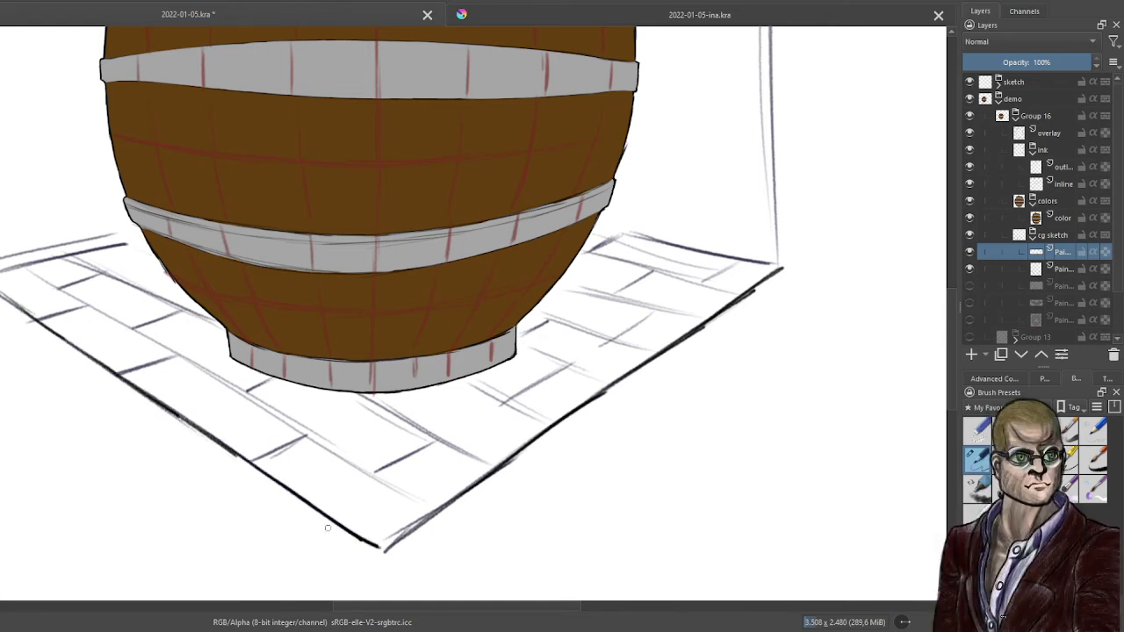
pyautogui.moveTo(2, 264); pyautogui.dragTo(128, 236)
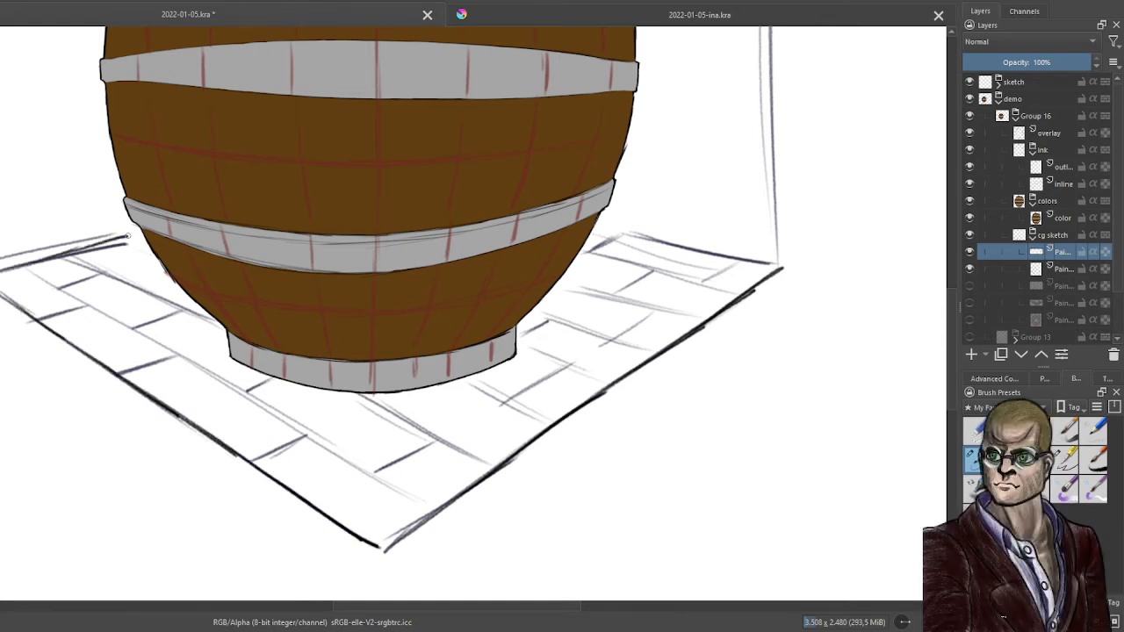
pyautogui.moveTo(1, 272); pyautogui.dragTo(138, 238)
# Ink the long row lines of the floor tiles on both sides of the barrel, plus the floor's right back edge
pyautogui.moveTo(32, 271); pyautogui.dragTo(436, 508)
pyautogui.moveTo(358, 396); pyautogui.dragTo(481, 466)
pyautogui.moveTo(470, 381); pyautogui.dragTo(546, 427)
pyautogui.moveTo(516, 337); pyautogui.dragTo(604, 386)
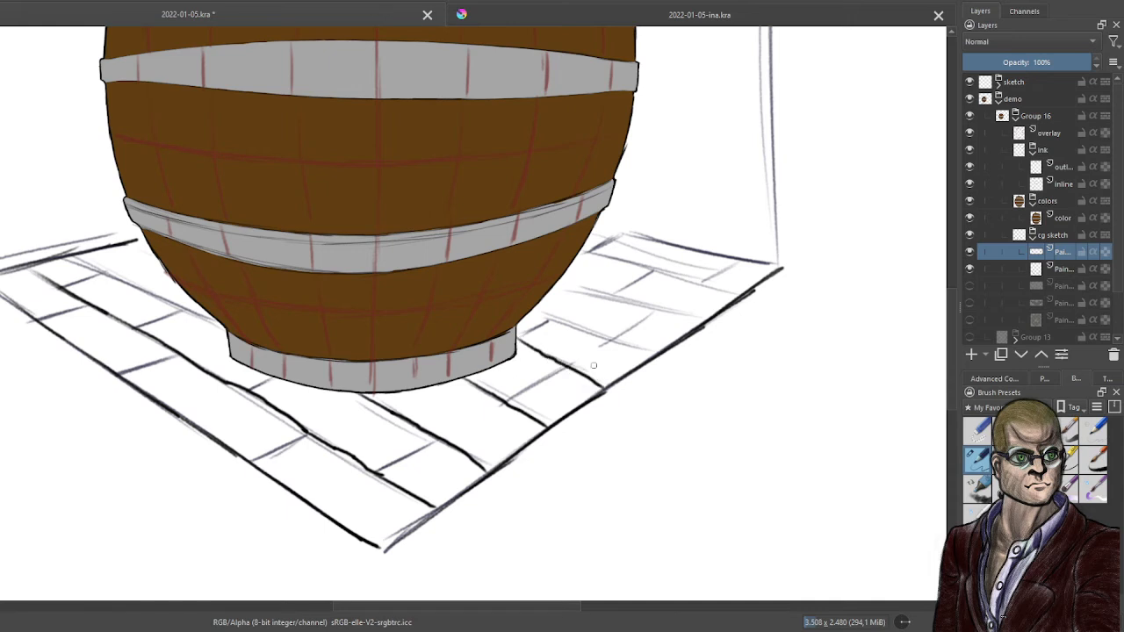
pyautogui.moveTo(516, 343); pyautogui.dragTo(610, 379)
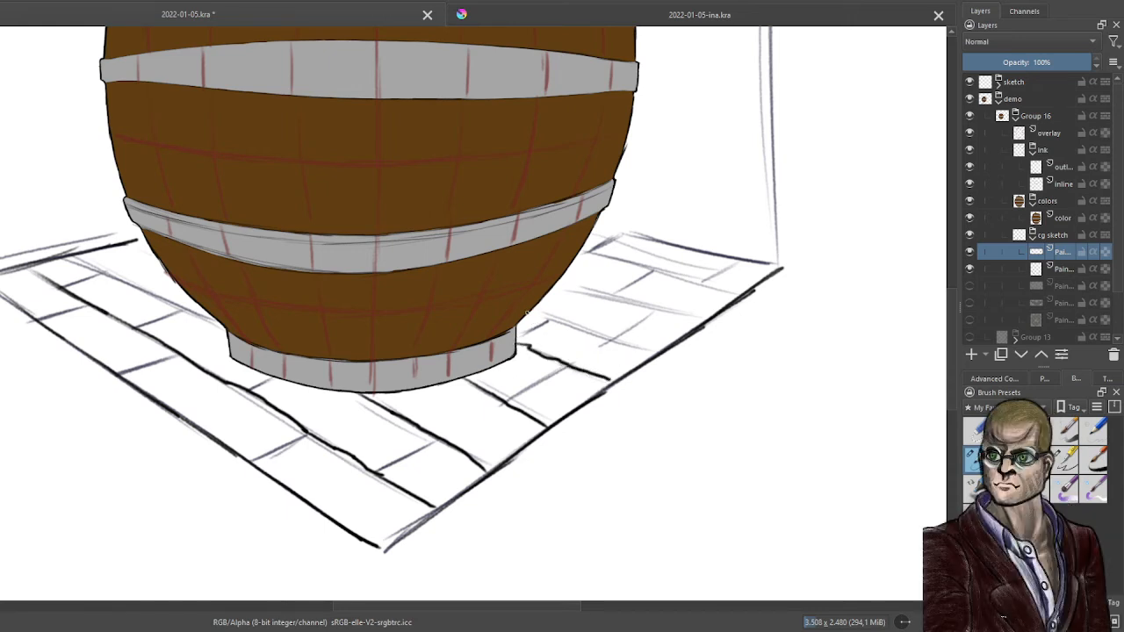
pyautogui.moveTo(526, 316); pyautogui.dragTo(655, 354)
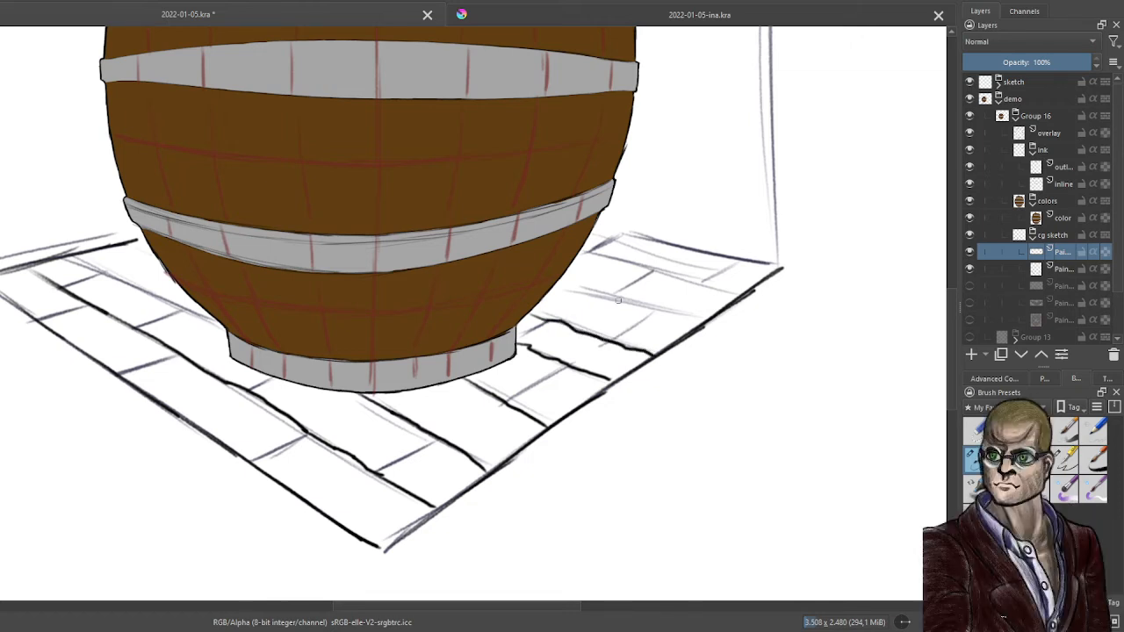
pyautogui.moveTo(555, 279); pyautogui.dragTo(700, 324)
pyautogui.moveTo(581, 248); pyautogui.dragTo(736, 293)
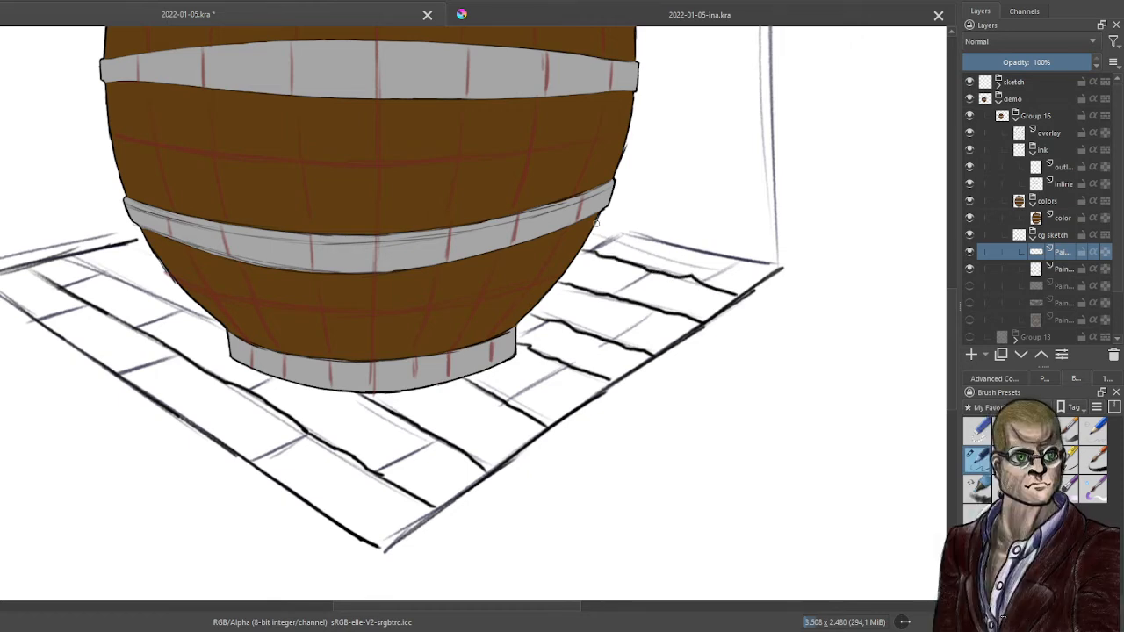
pyautogui.moveTo(592, 225); pyautogui.dragTo(781, 265)
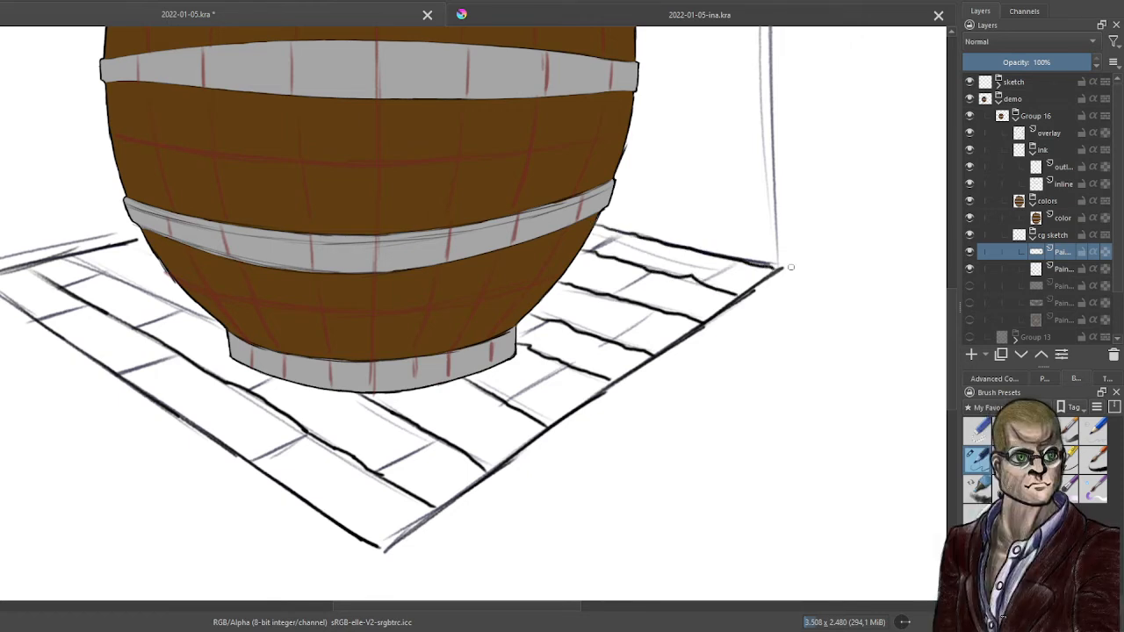
# Ink the short cross joints between the floor tiles and the remaining row line left of the barrel
pyautogui.moveTo(598, 249); pyautogui.dragTo(623, 234)
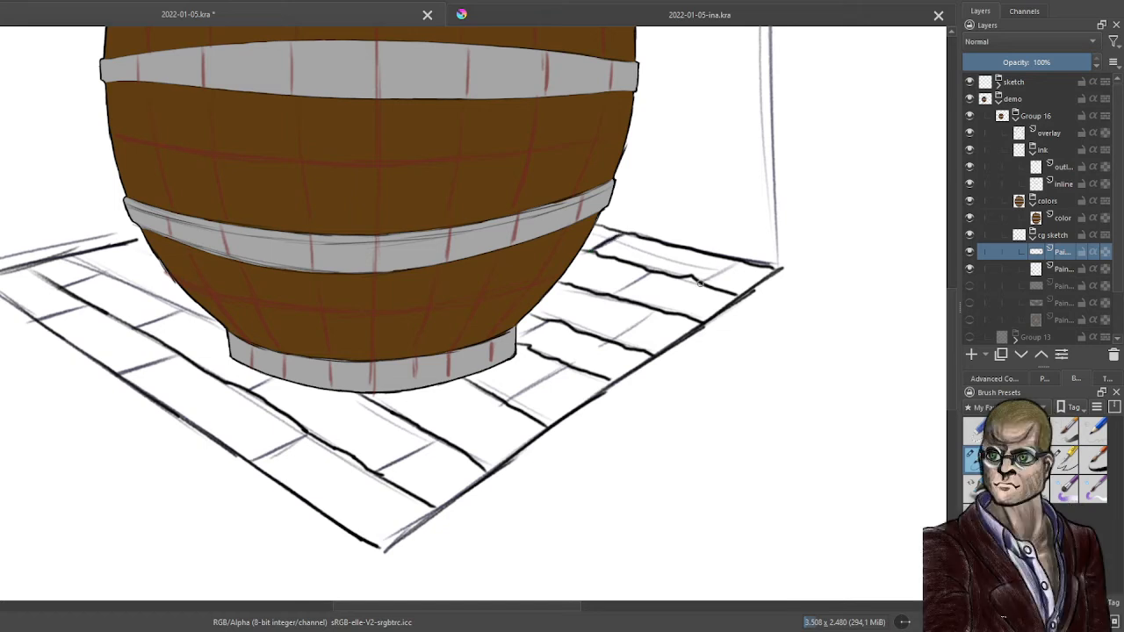
pyautogui.moveTo(699, 283); pyautogui.dragTo(716, 272)
pyautogui.moveTo(648, 275)
pyautogui.mouseDown()
pyautogui.moveTo(613, 292)
pyautogui.moveTo(636, 324)
pyautogui.moveTo(614, 341)
pyautogui.mouseUp()
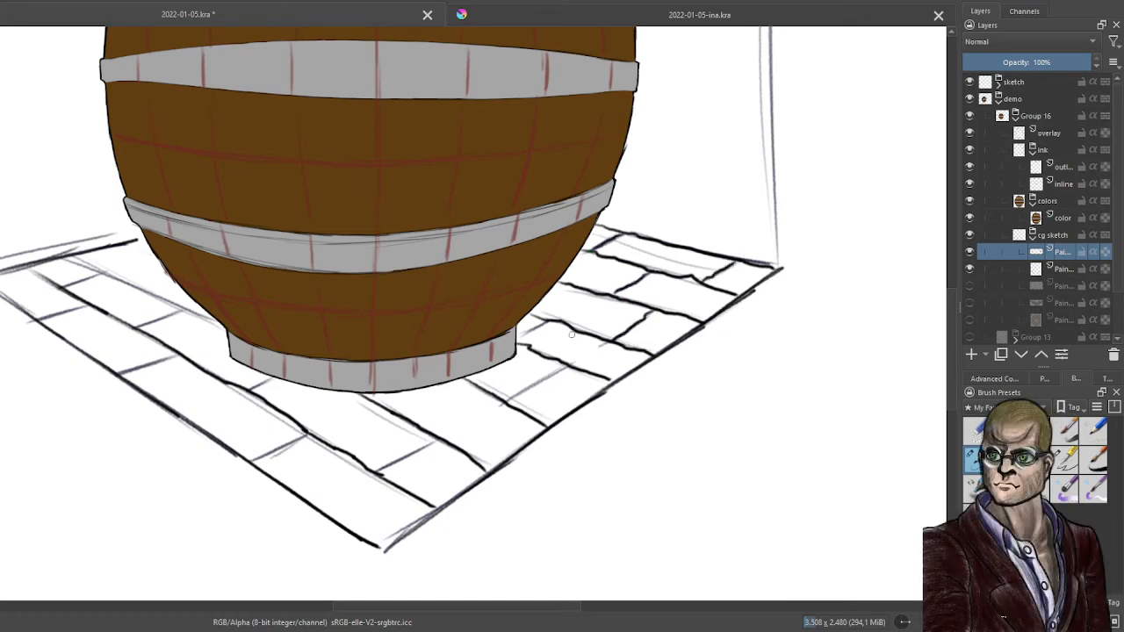
pyautogui.moveTo(537, 323); pyautogui.dragTo(517, 338)
pyautogui.moveTo(567, 368); pyautogui.dragTo(498, 403)
pyautogui.moveTo(437, 441); pyautogui.dragTo(380, 471)
pyautogui.moveTo(306, 435); pyautogui.dragTo(257, 455)
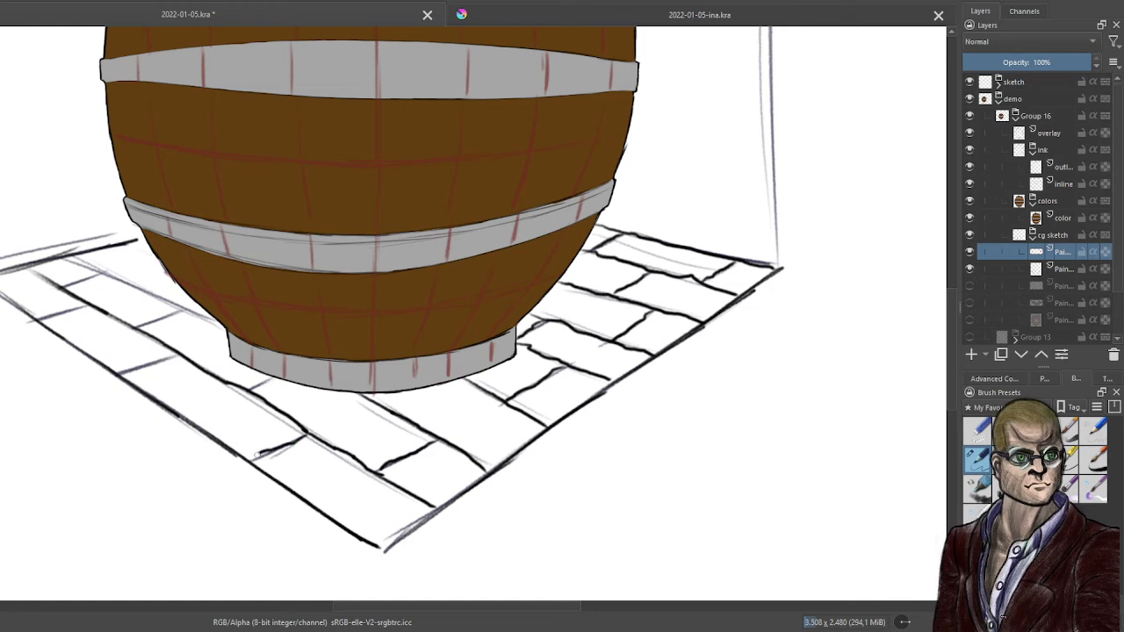
pyautogui.moveTo(249, 389); pyautogui.dragTo(282, 380)
pyautogui.moveTo(87, 261)
pyautogui.mouseDown()
pyautogui.moveTo(114, 274)
pyautogui.moveTo(82, 253)
pyautogui.moveTo(224, 334)
pyautogui.mouseUp()
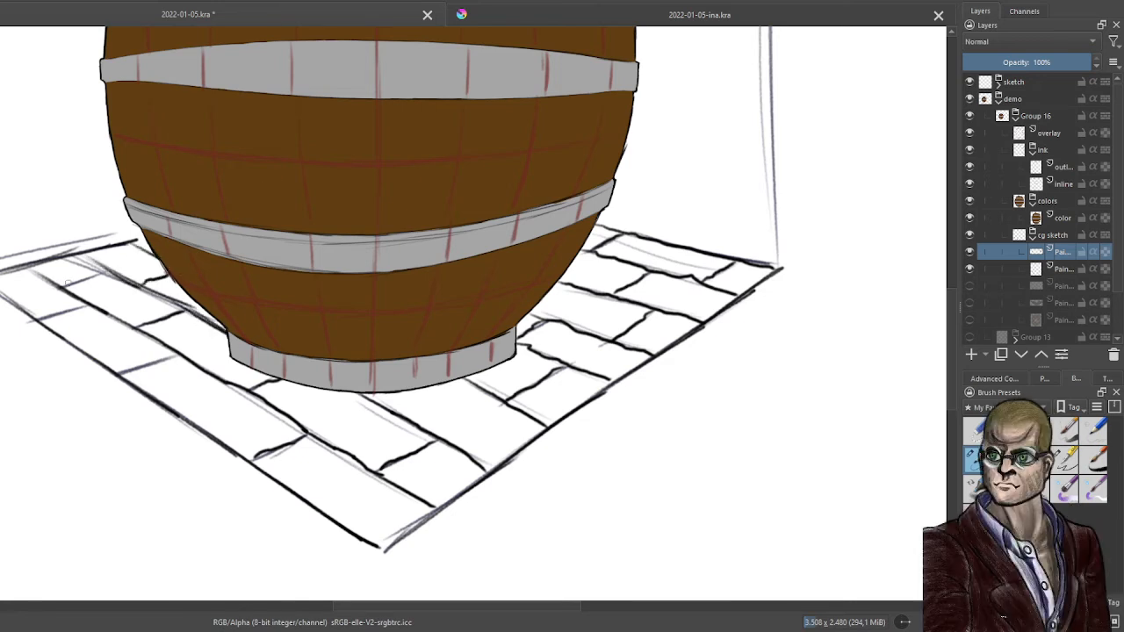
pyautogui.moveTo(37, 320); pyautogui.dragTo(97, 306)
pyautogui.moveTo(118, 376); pyautogui.dragTo(176, 356)
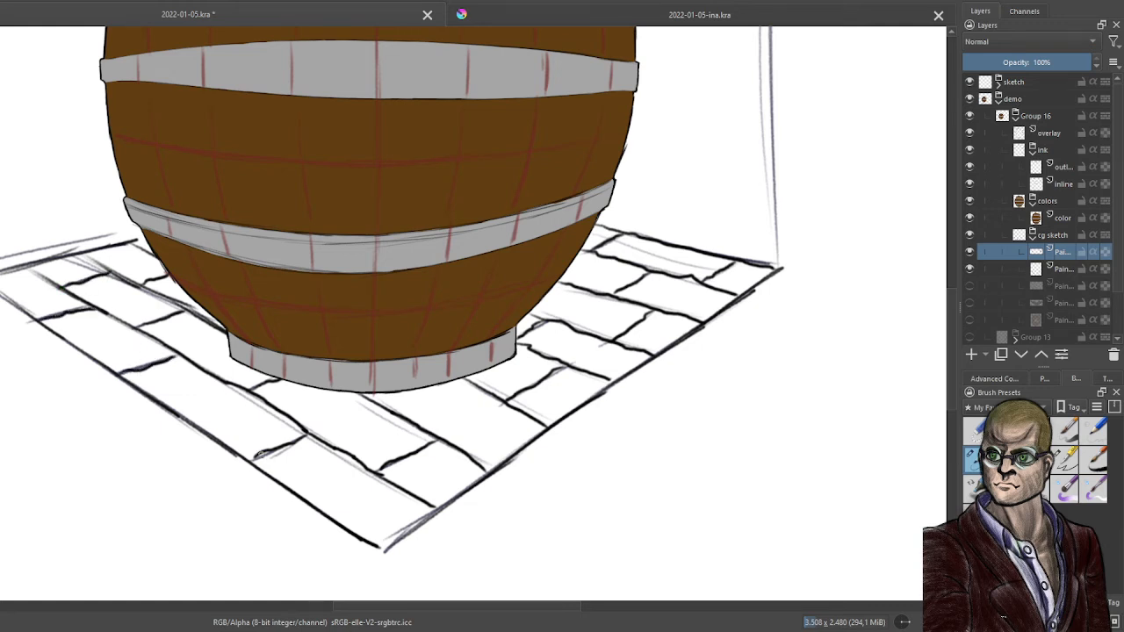
# Show the painted floor and backdrop layers, and ink the vertical wall edges on both sides of the barrel
pyautogui.click(971, 303)
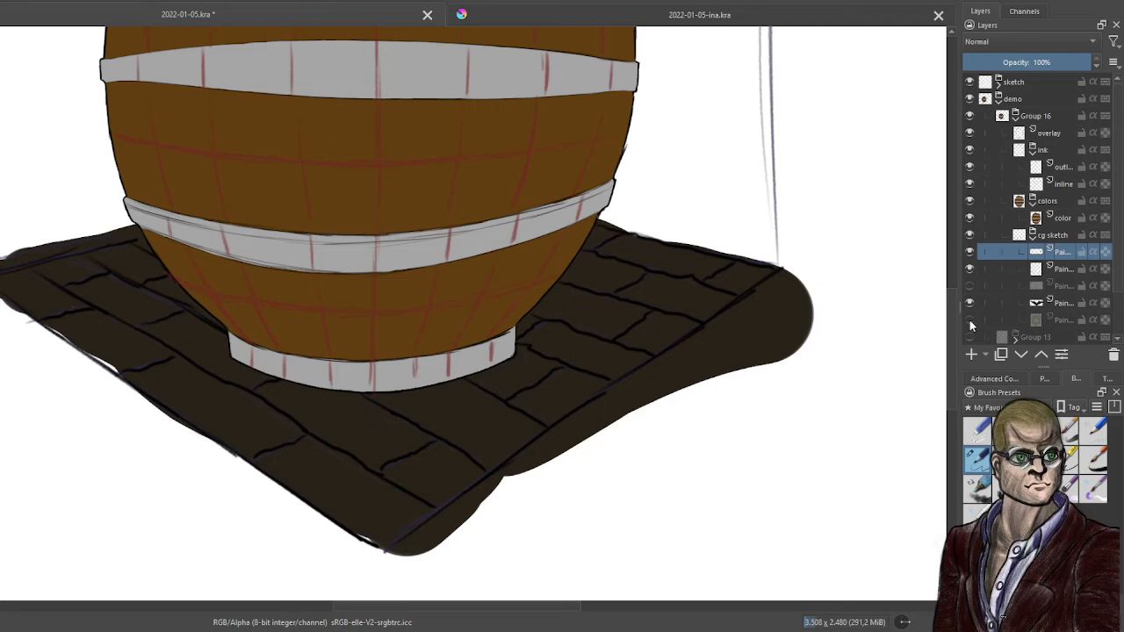
pyautogui.click(971, 320)
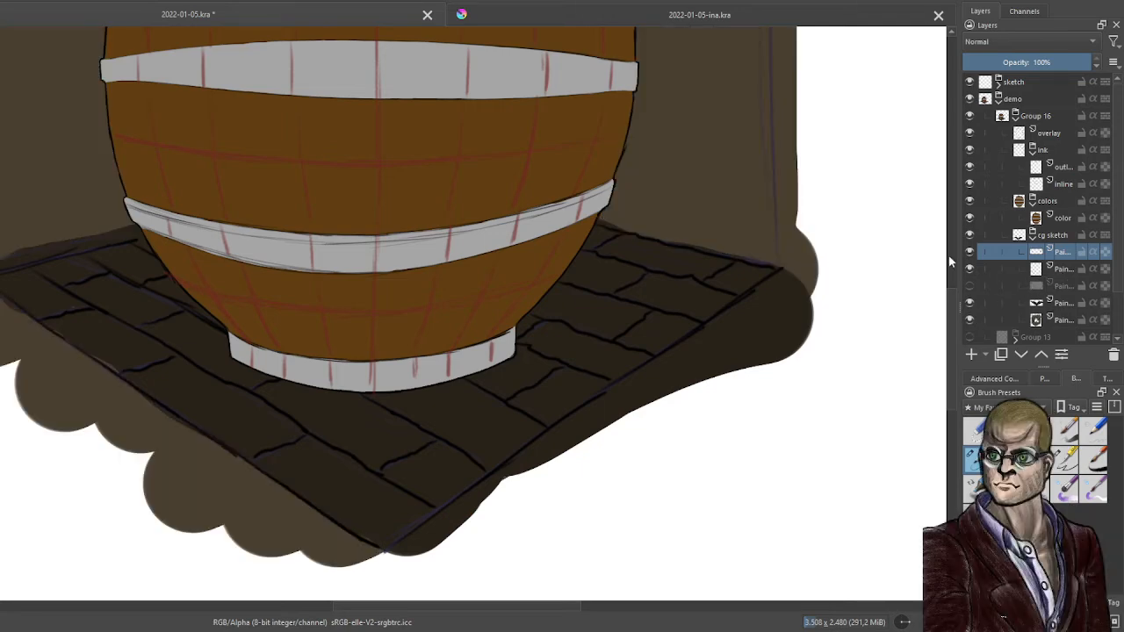
pyautogui.scroll(-3, 592, 272)
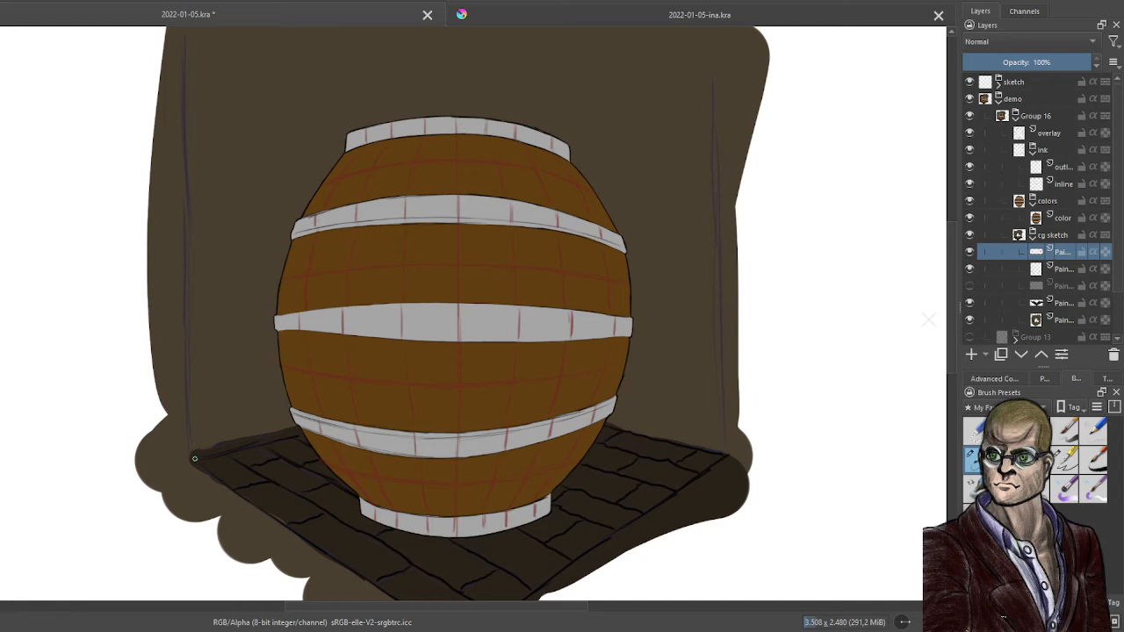
pyautogui.moveTo(195, 457); pyautogui.dragTo(182, 74)
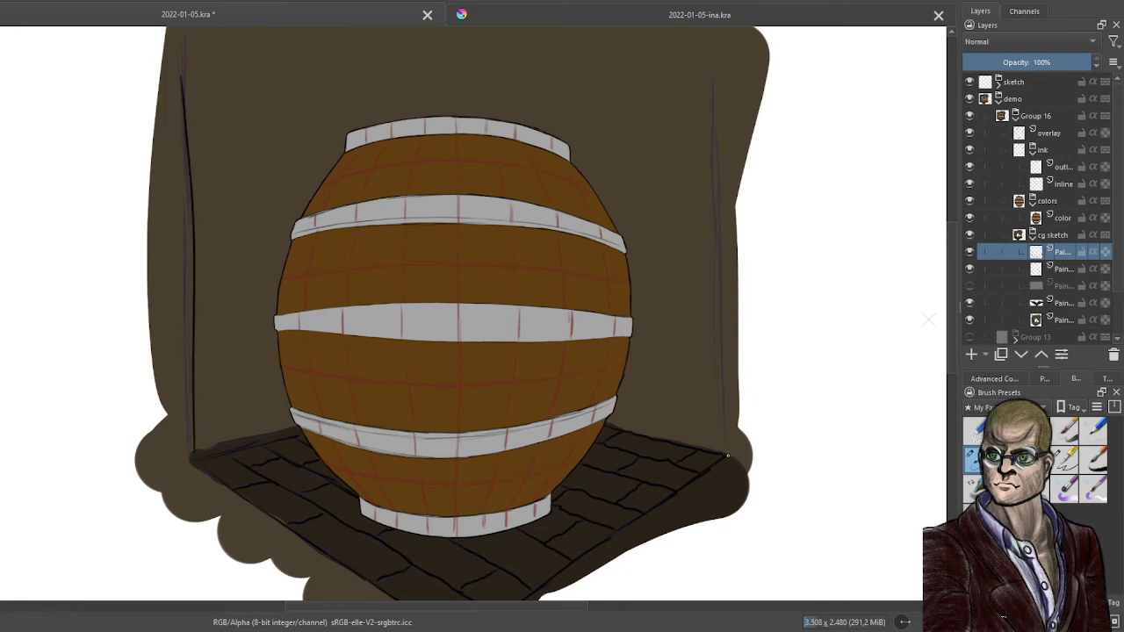
pyautogui.moveTo(728, 455); pyautogui.dragTo(736, 148)
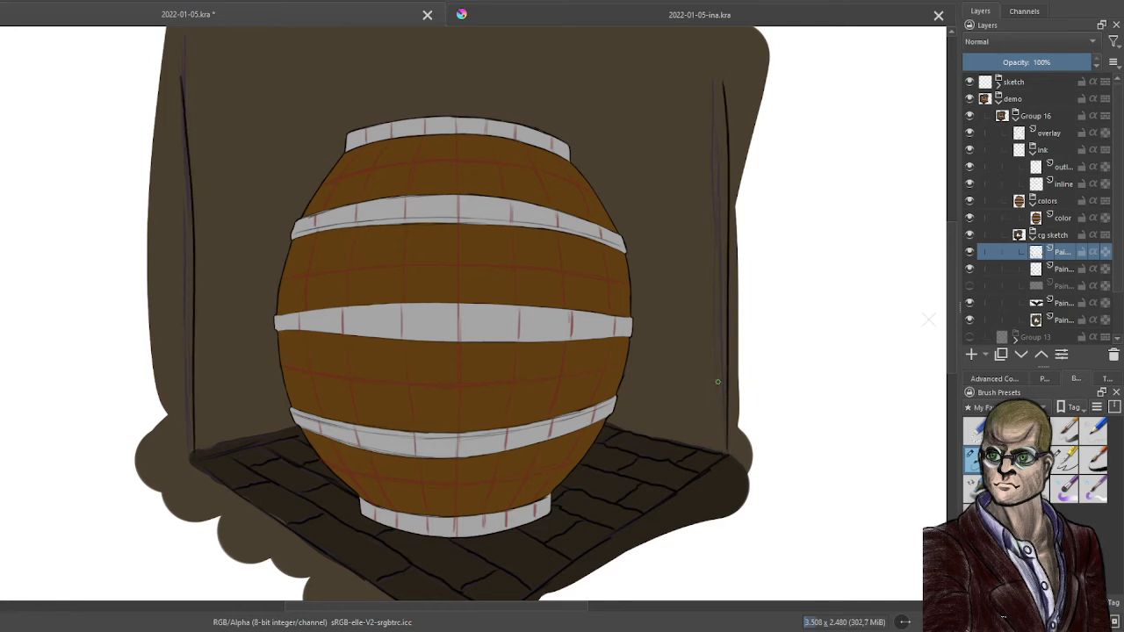
# Add a new paint layer above the barrel's color layer in the colors group and set its blending mode to Hard Light
pyautogui.scroll(-2, 718, 381)
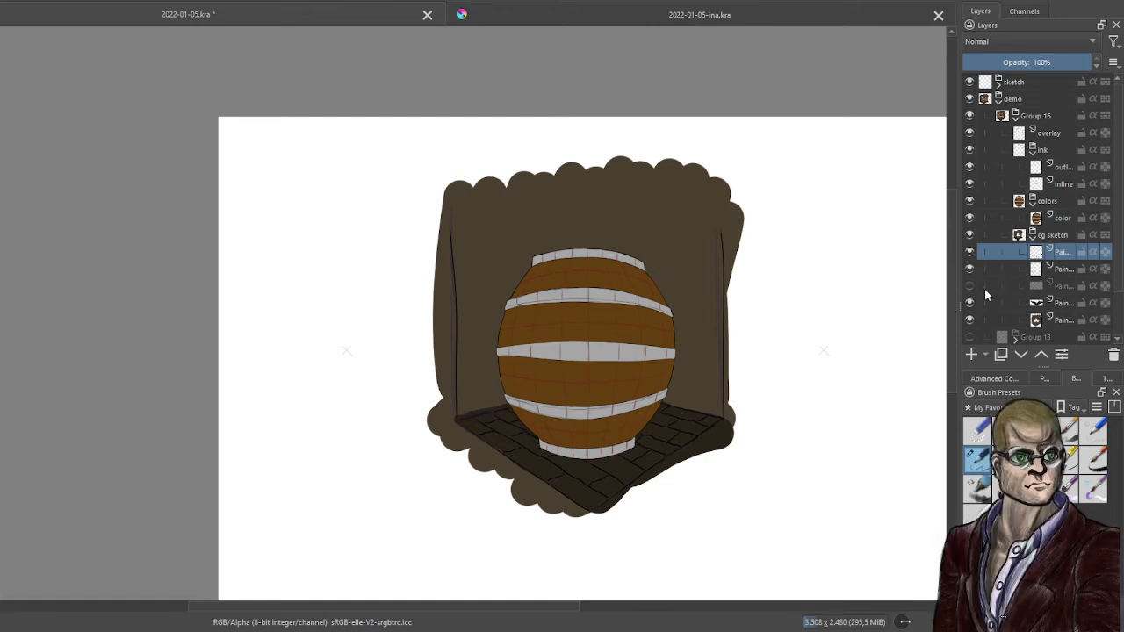
pyautogui.click(1032, 236)
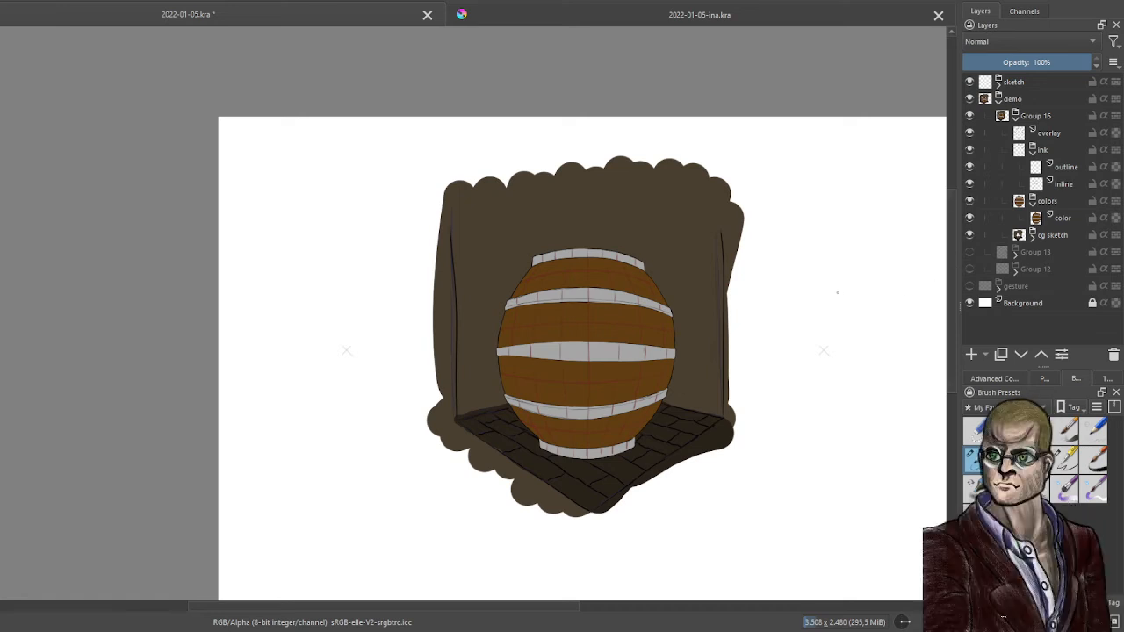
pyautogui.click(1057, 220)
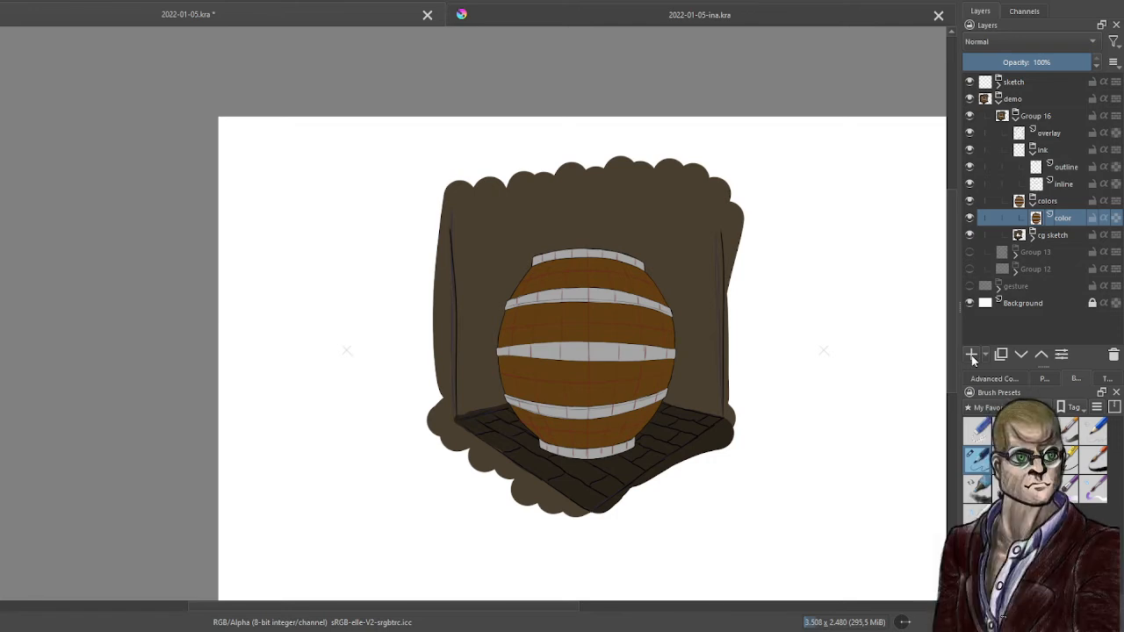
pyautogui.click(973, 355)
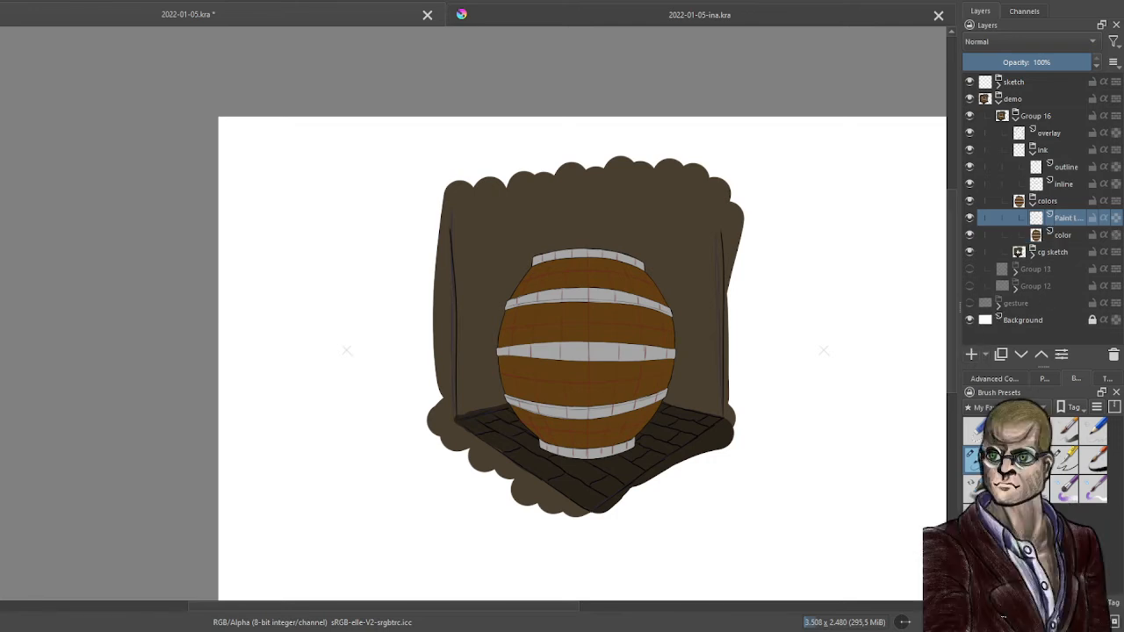
pyautogui.scroll(2, 868, 304)
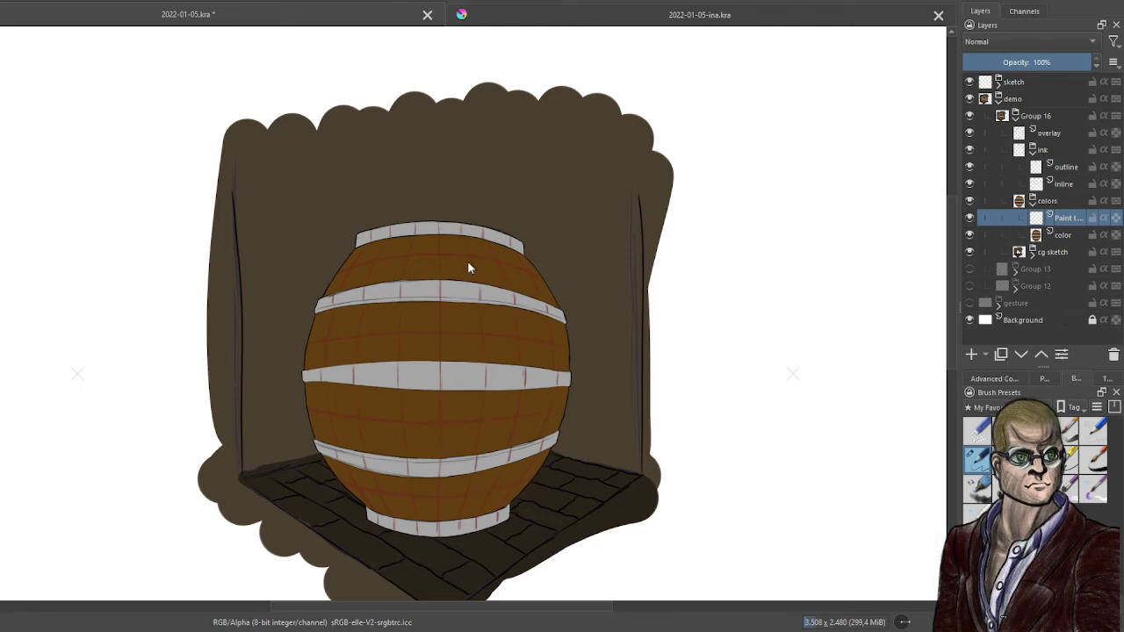
pyautogui.hotkey('alt', 'shift', 'h')
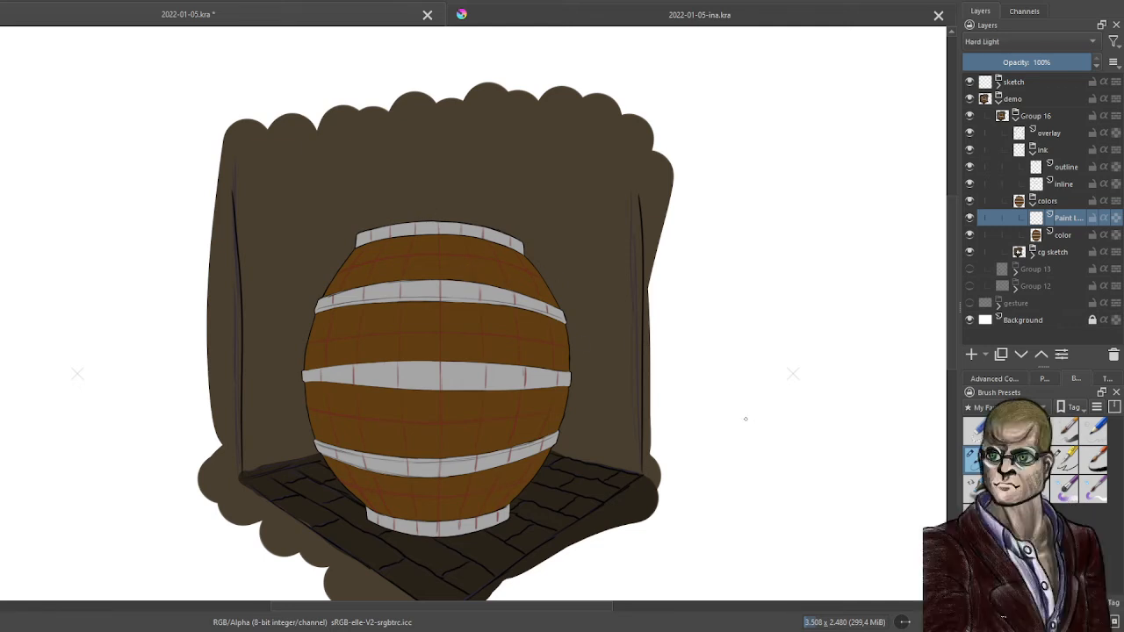
# In the cg sketch group, add a paint layer directly above the painted floor layer and set its blending mode to Hard Light
pyautogui.click(1033, 253)
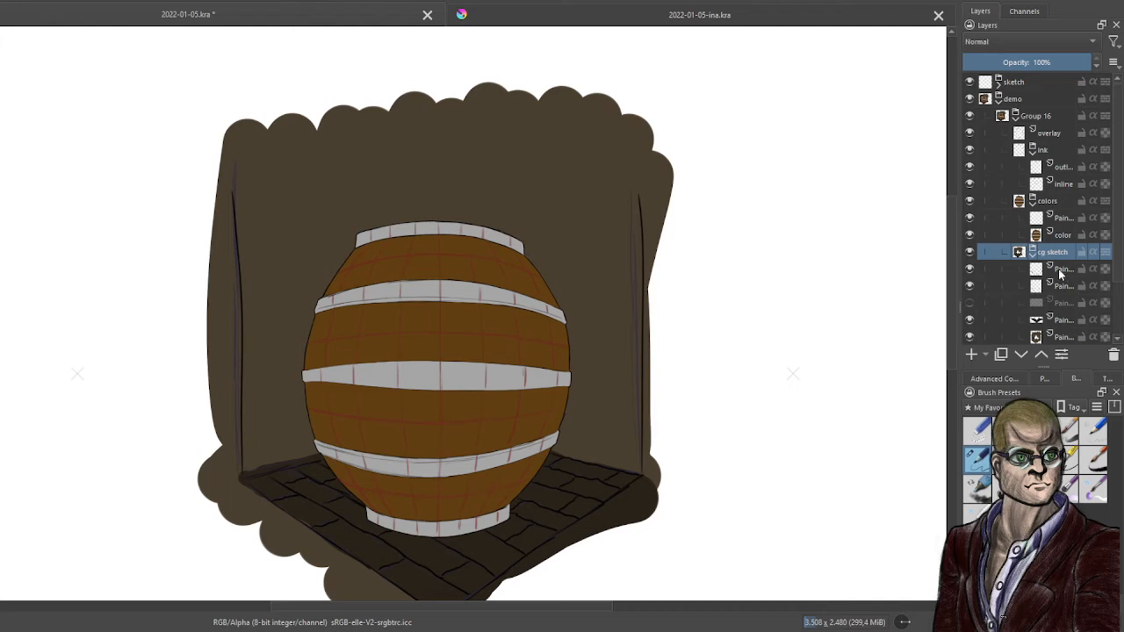
pyautogui.scroll(-1, 1062, 272)
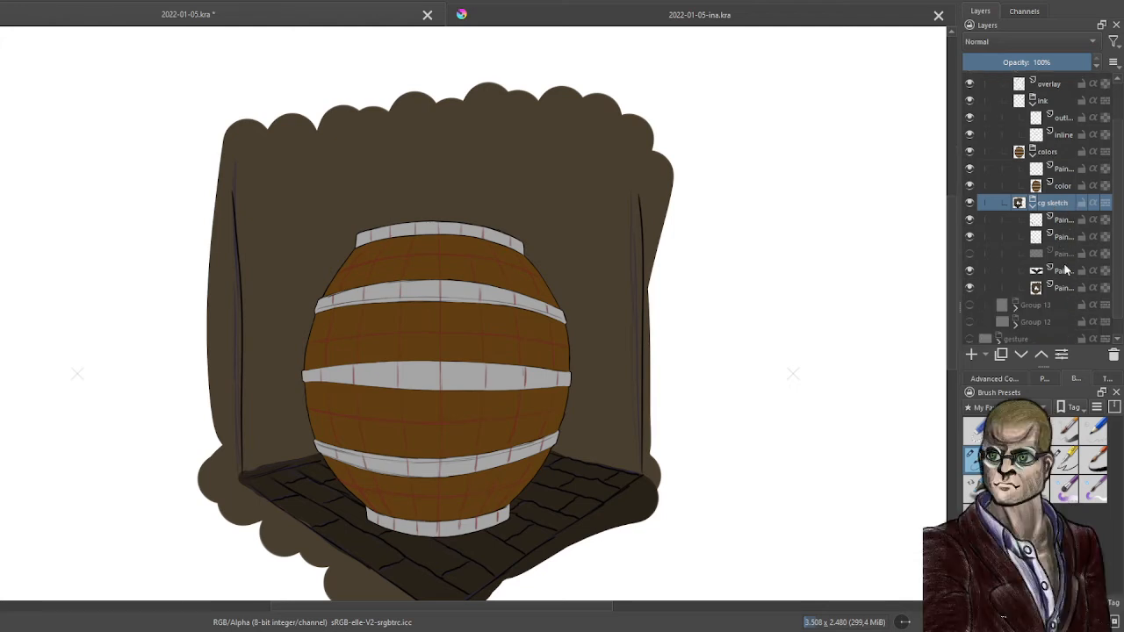
pyautogui.click(1064, 270)
pyautogui.press('Insert')
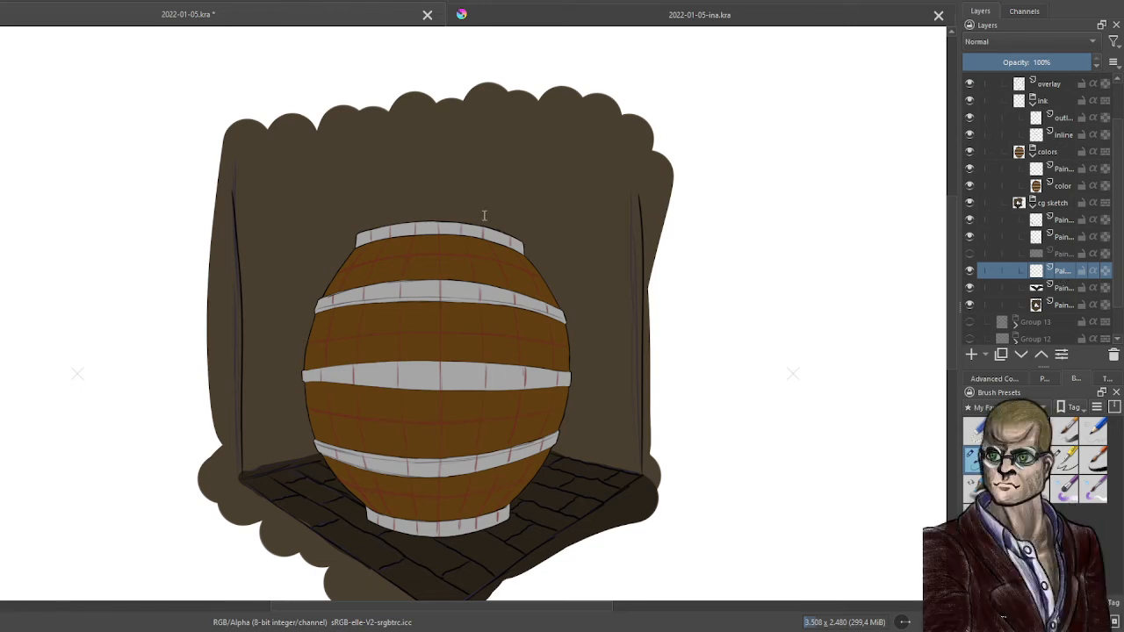
pyautogui.hotkey('alt', 'shift', 'h')
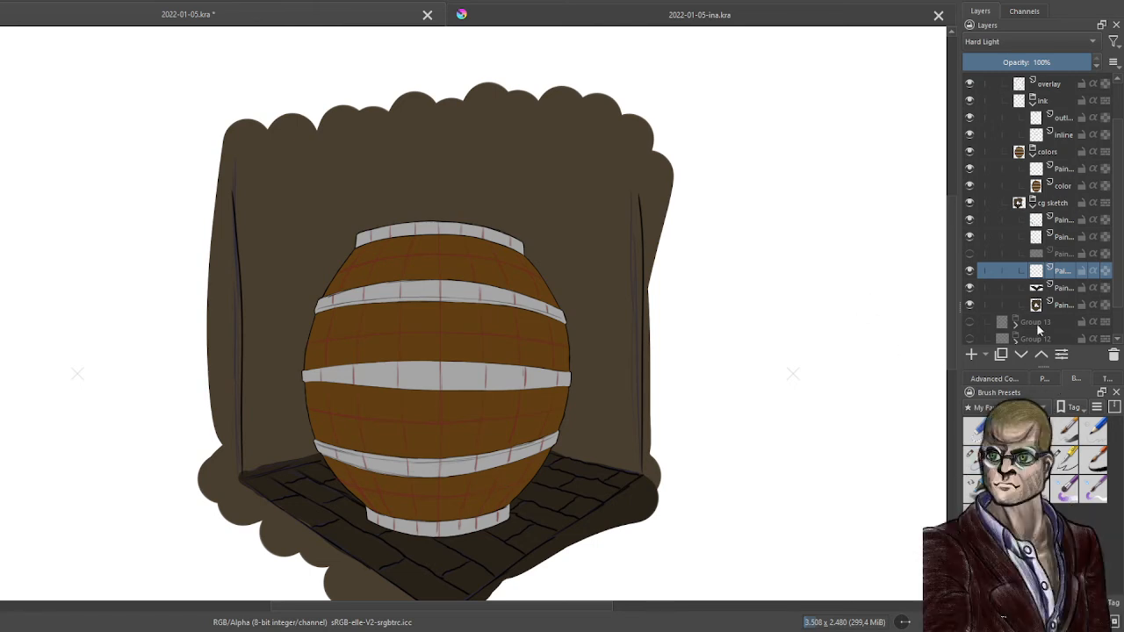
# Fill both Hard Light layers with medium gray, and enable alpha inheritance on the barrel's one
pyautogui.click(1063, 170)
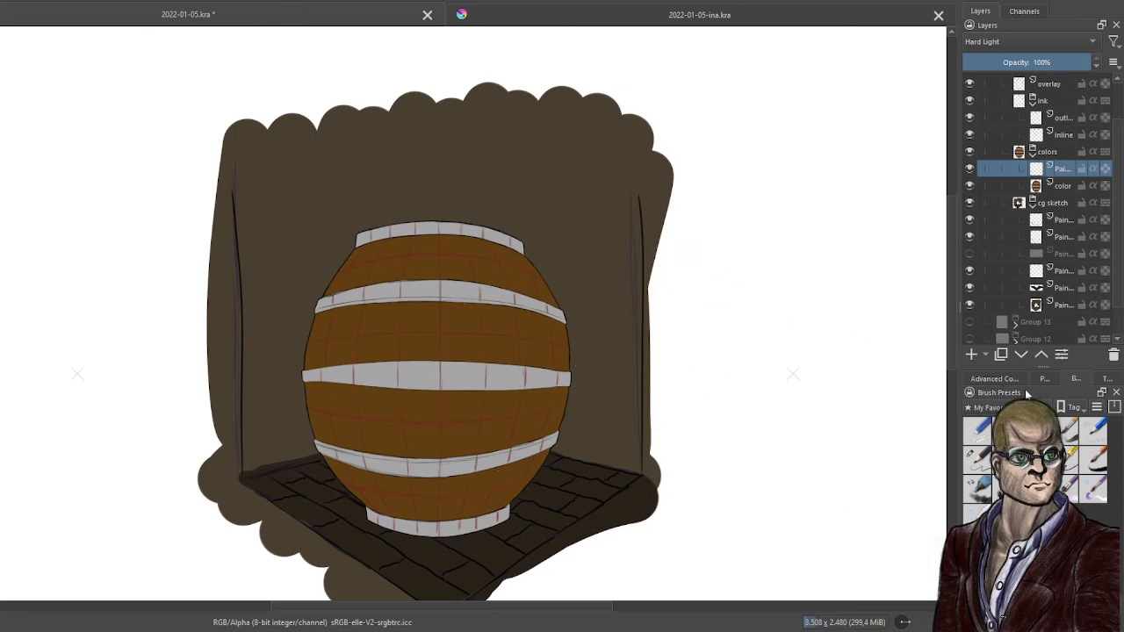
pyautogui.click(995, 379)
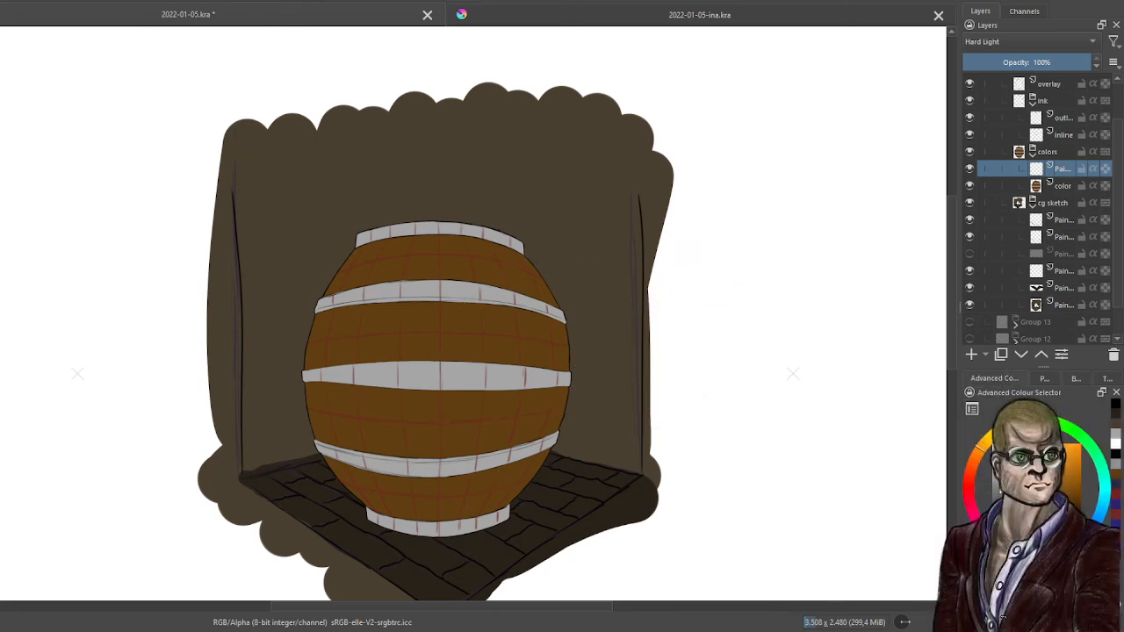
pyautogui.click(1045, 379)
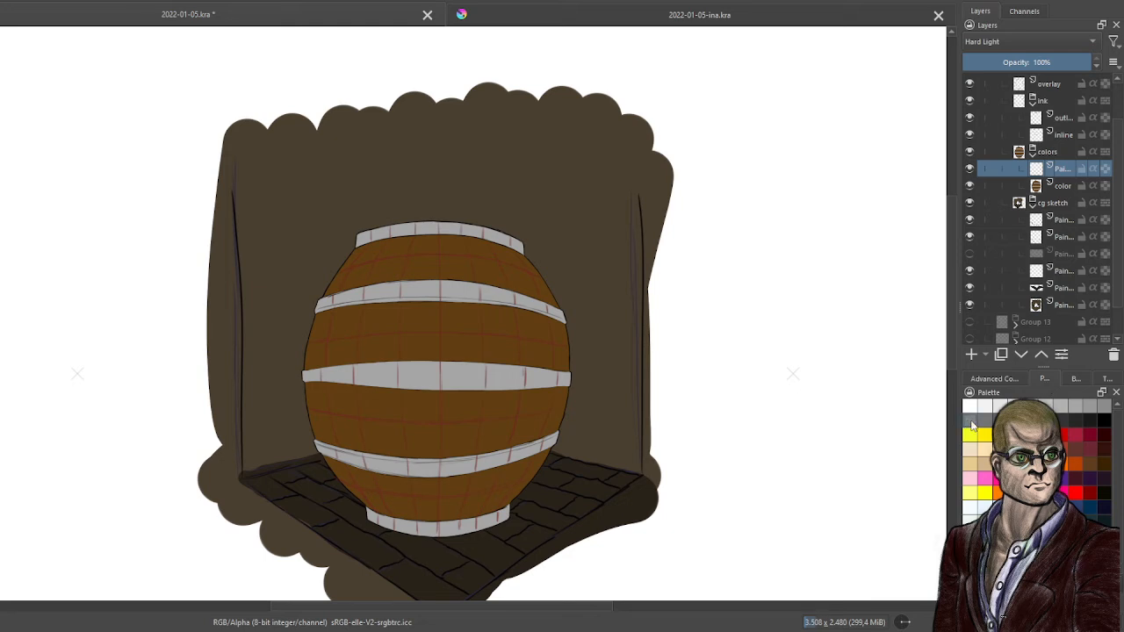
pyautogui.press('Delete')
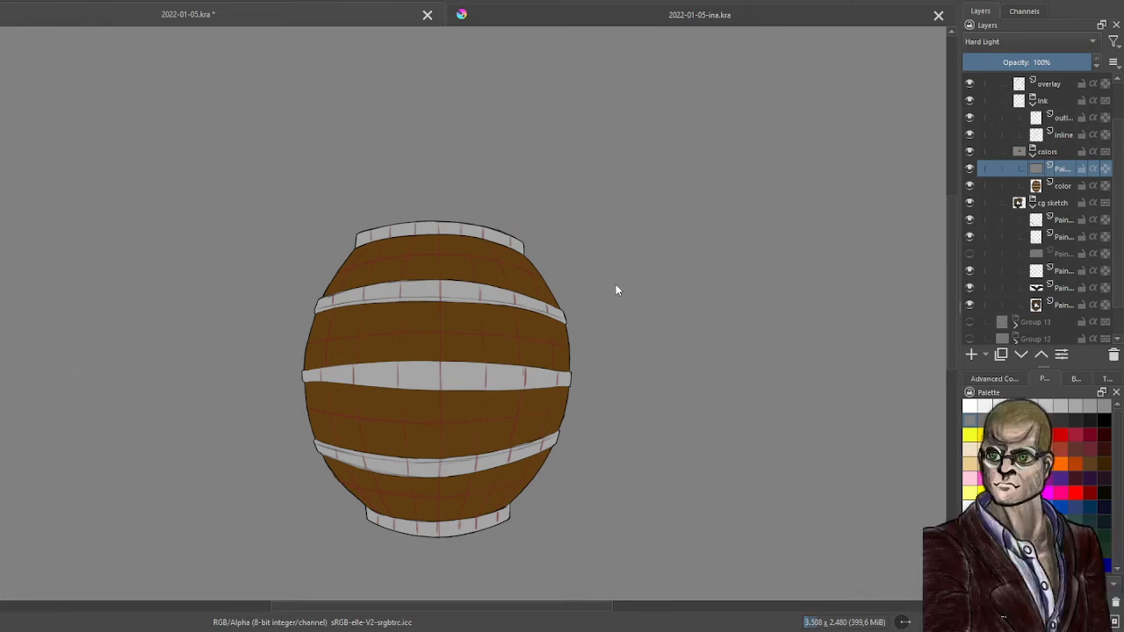
pyautogui.hotkey('alt', 'a')
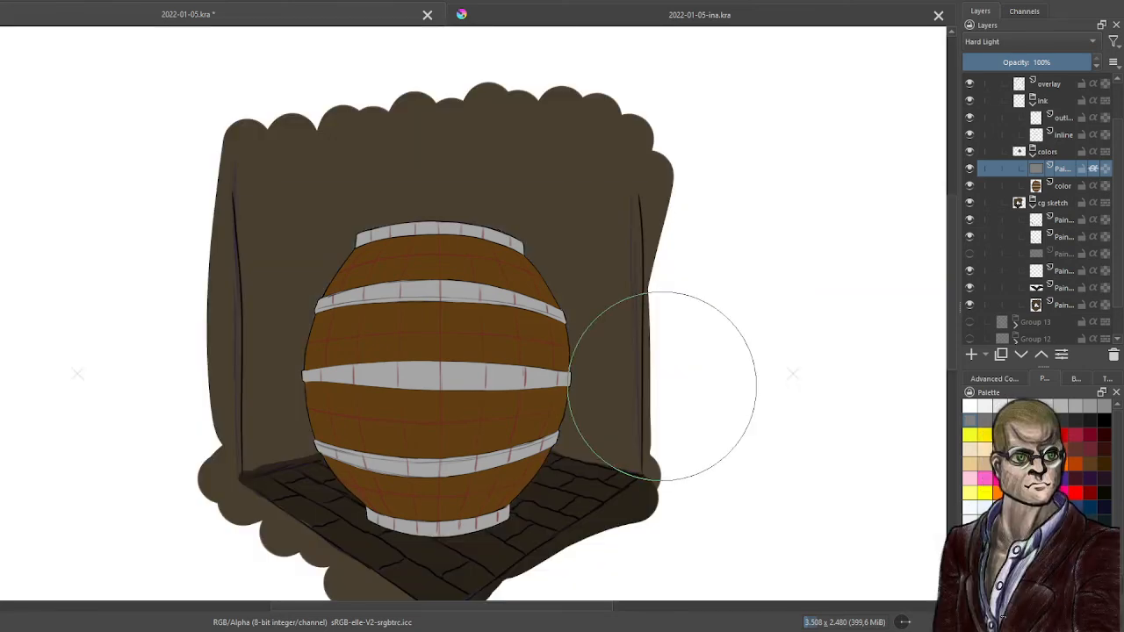
pyautogui.click(1062, 269)
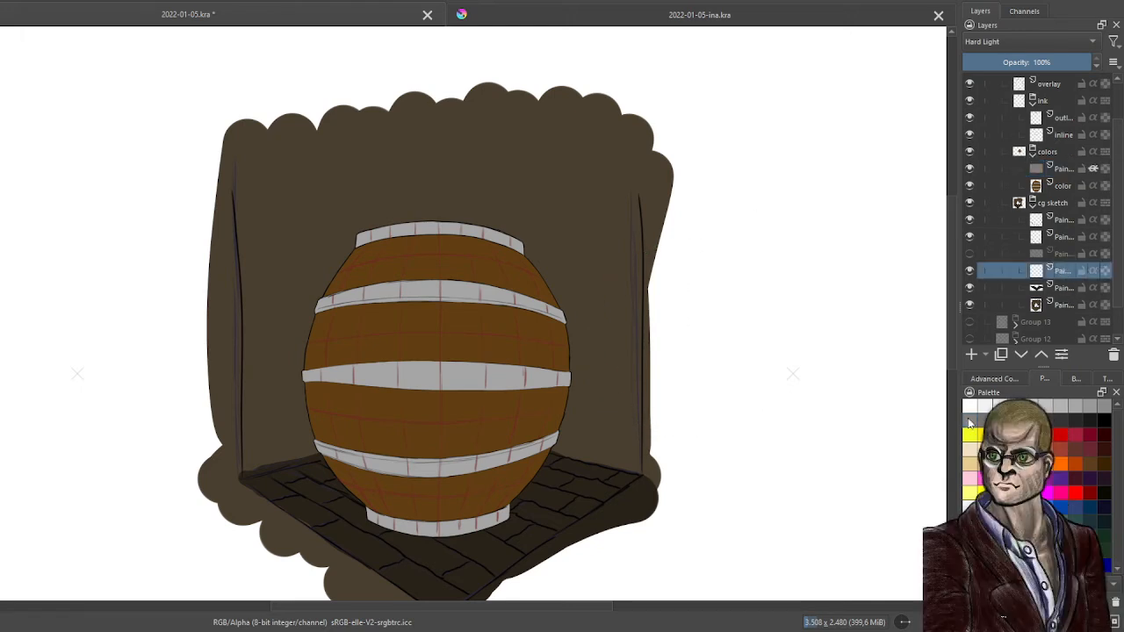
pyautogui.press('BackSpace')
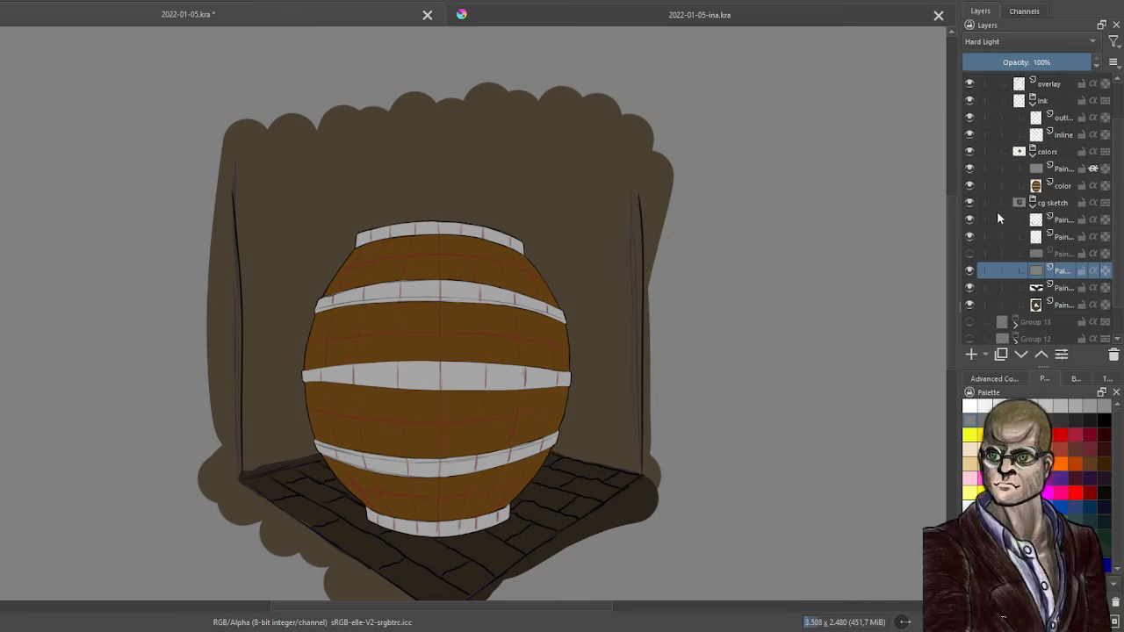
# Hide the background's gray Hard Light layer and paint two translucent black test strokes beside the barrel on a new Normal layer
pyautogui.click(970, 269)
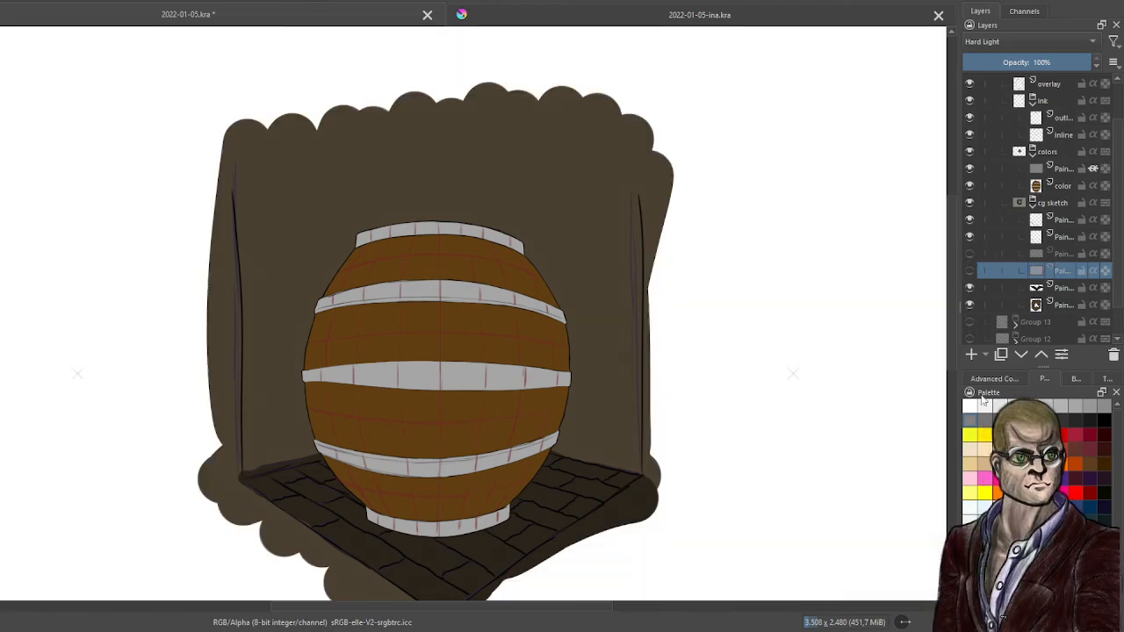
pyautogui.click(972, 354)
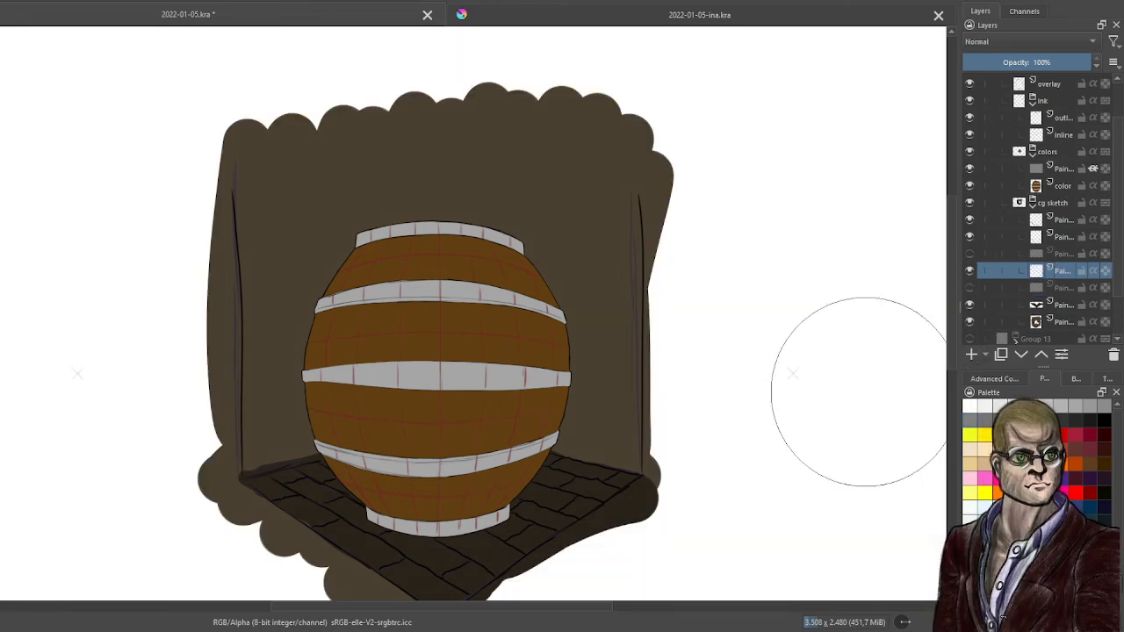
pyautogui.moveTo(830, 382); pyautogui.dragTo(690, 323)
pyautogui.scroll(2, 700, 343)
pyautogui.scroll(-1, 705, 342)
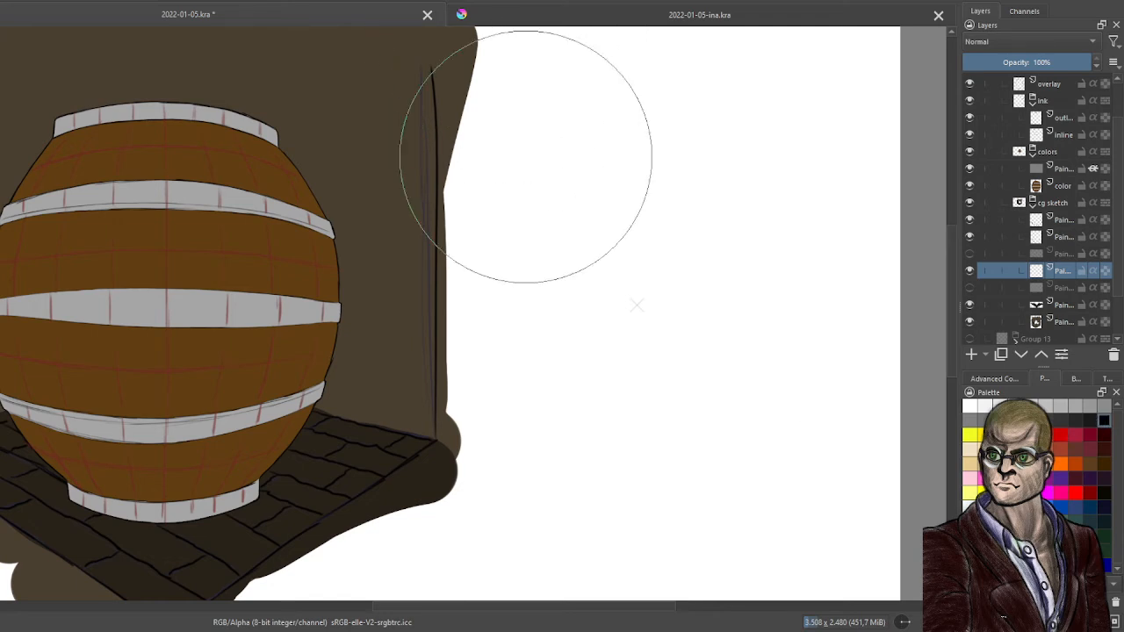
pyautogui.click(1105, 426)
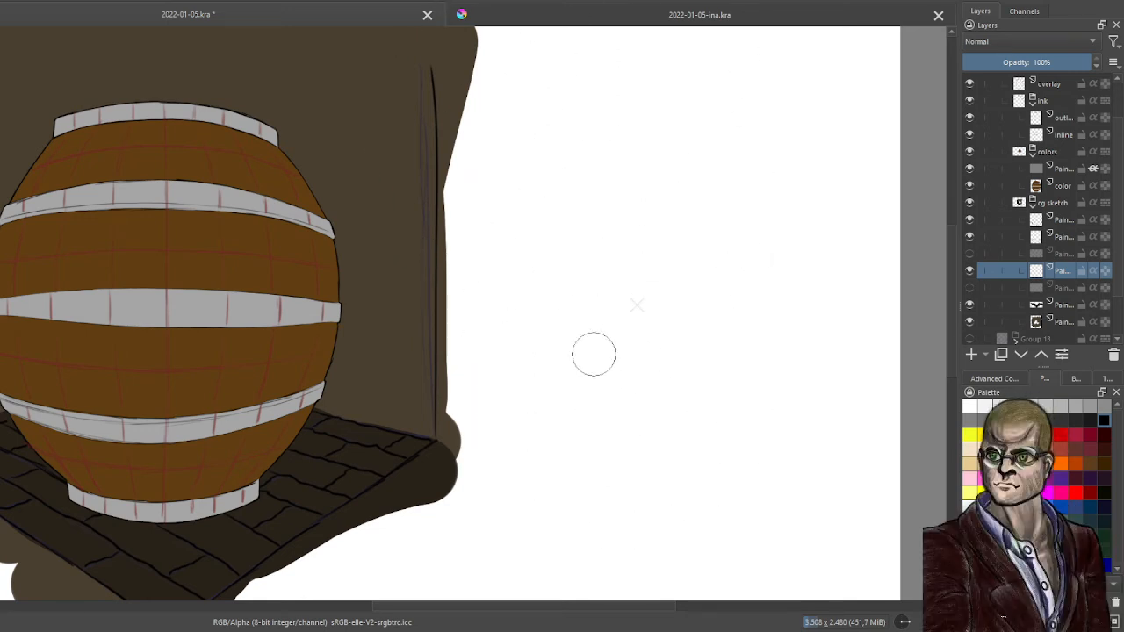
pyautogui.moveTo(606, 426)
pyautogui.mouseDown()
pyautogui.moveTo(642, 311)
pyautogui.moveTo(640, 344)
pyautogui.moveTo(609, 401)
pyautogui.moveTo(648, 313)
pyautogui.moveTo(603, 416)
pyautogui.mouseUp()
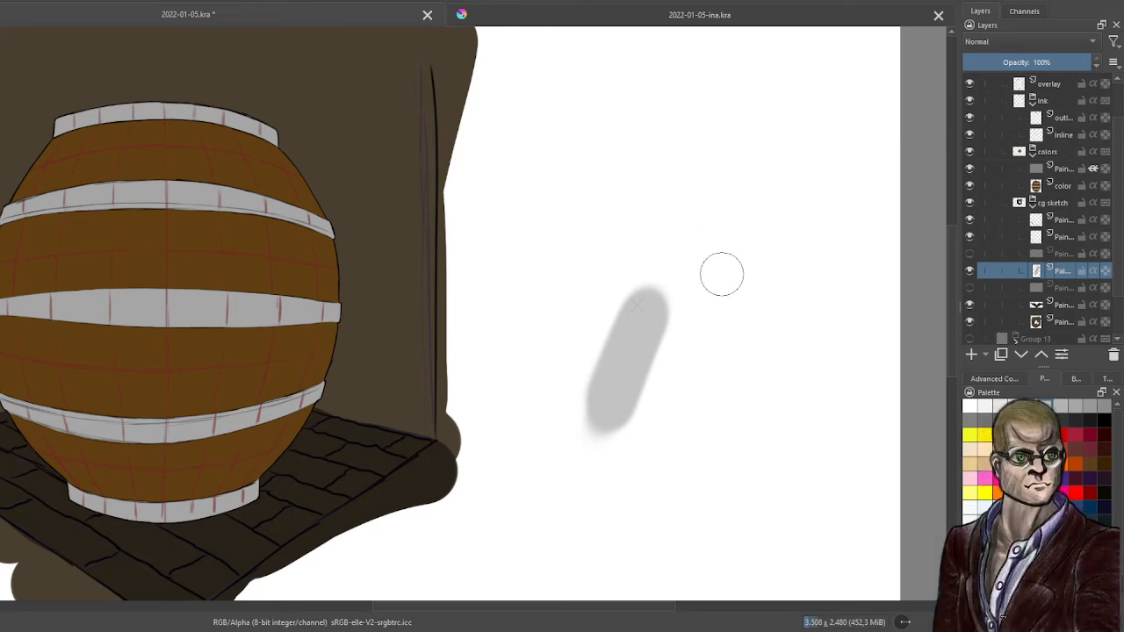
pyautogui.moveTo(713, 306)
pyautogui.mouseDown()
pyautogui.moveTo(677, 419)
pyautogui.moveTo(705, 326)
pyautogui.moveTo(691, 409)
pyautogui.moveTo(707, 465)
pyautogui.moveTo(684, 494)
pyautogui.mouseUp()
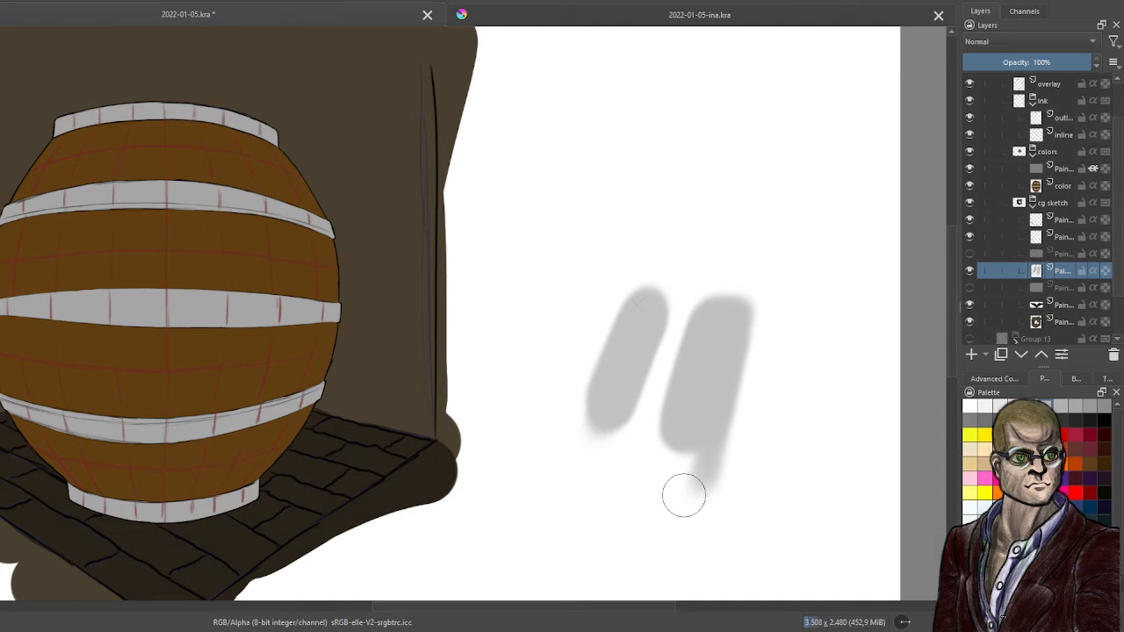
# Sample colors from the two test strokes, hide the test layer and show the background's gray Hard Light layer
pyautogui.keyDown('ctrl'); pyautogui.click(728, 332); pyautogui.keyUp('ctrl')
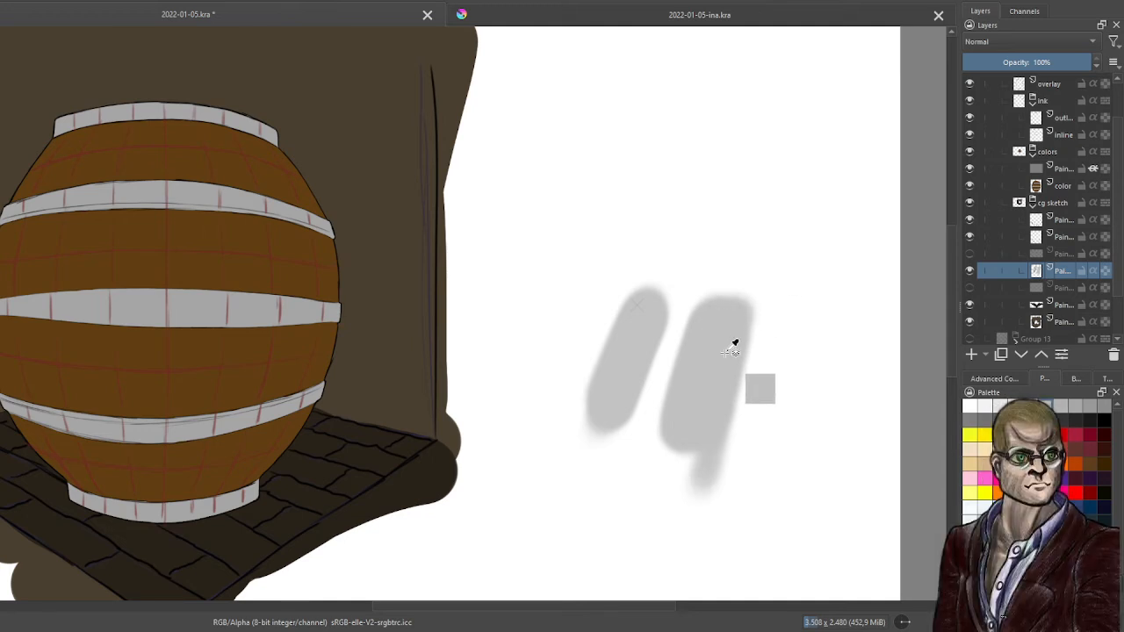
pyautogui.keyDown('ctrl'); pyautogui.click(647, 329); pyautogui.keyUp('ctrl')
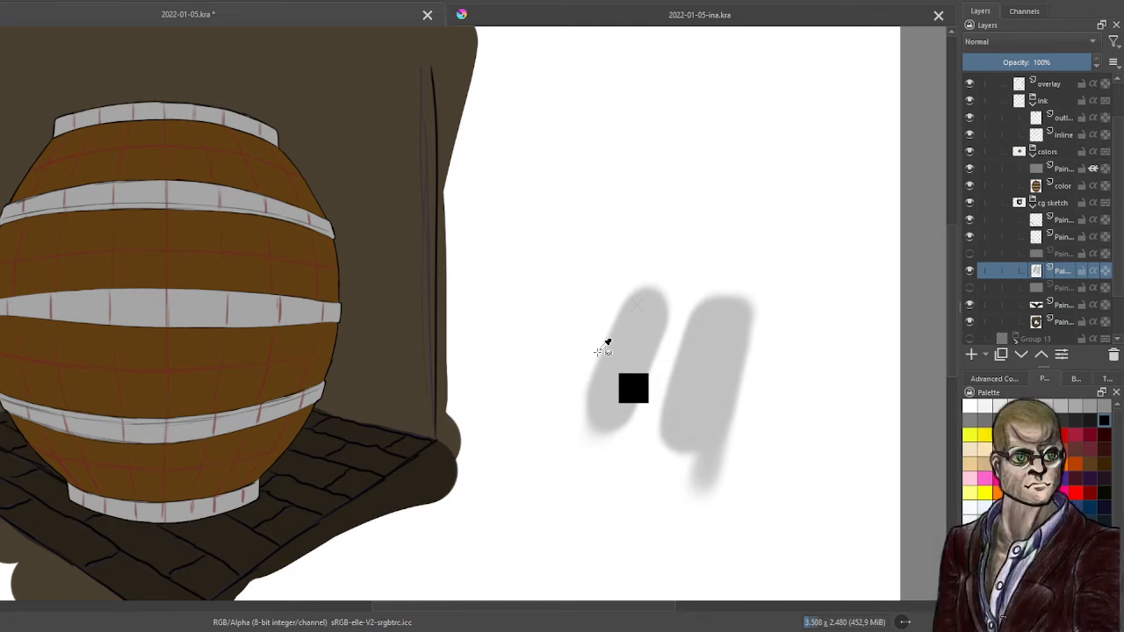
pyautogui.click(1001, 378)
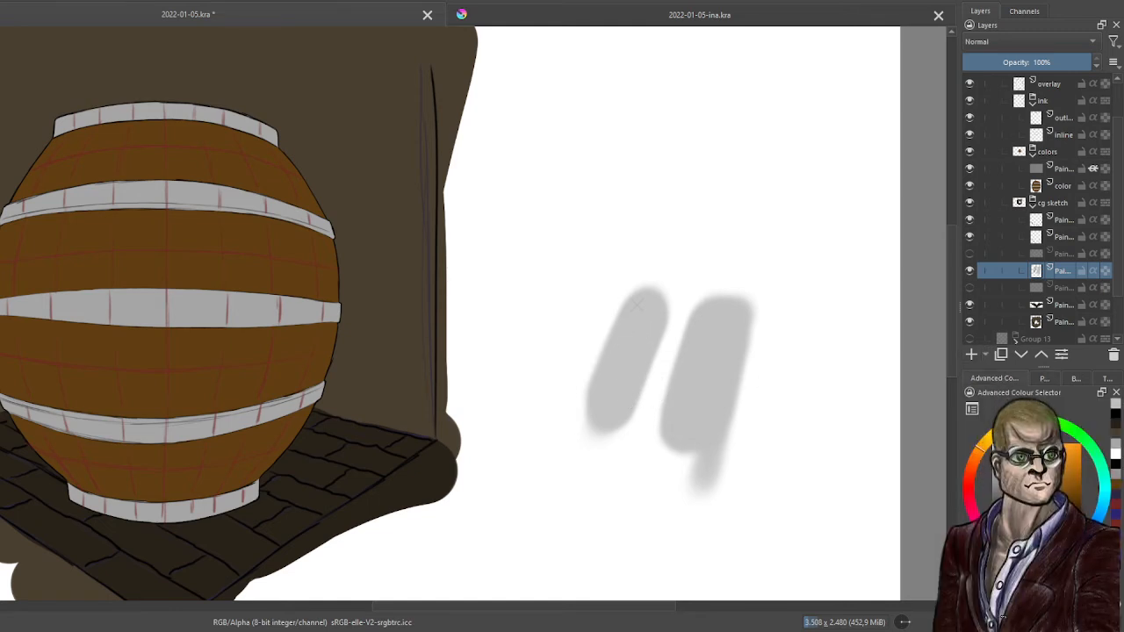
pyautogui.keyDown('ctrl'); pyautogui.click(635, 348); pyautogui.keyUp('ctrl')
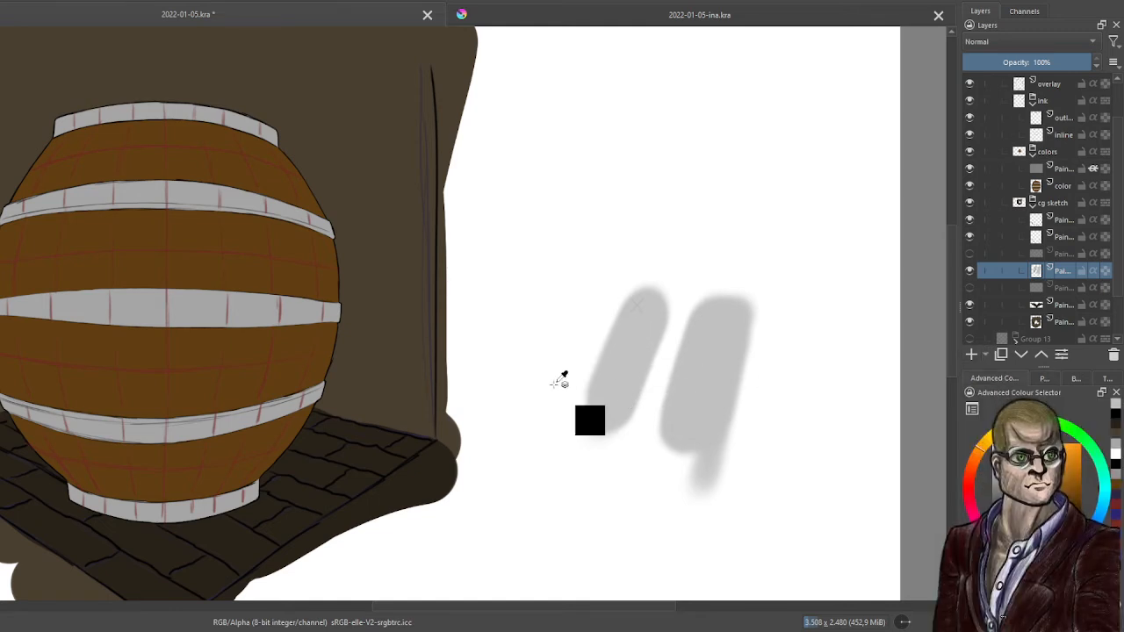
pyautogui.click(969, 270)
pyautogui.click(970, 287)
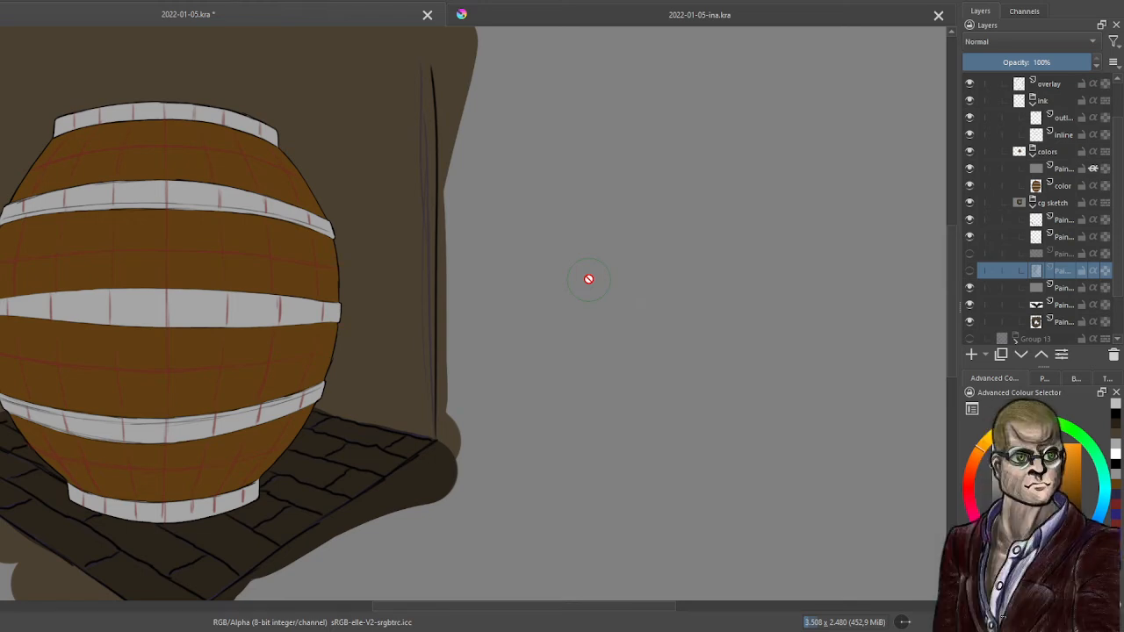
# Brush soft light highlights over the barrel's upper left side on its Hard Light layer, undoing and redoing strokes to refine them
pyautogui.scroll(-5, 589, 278)
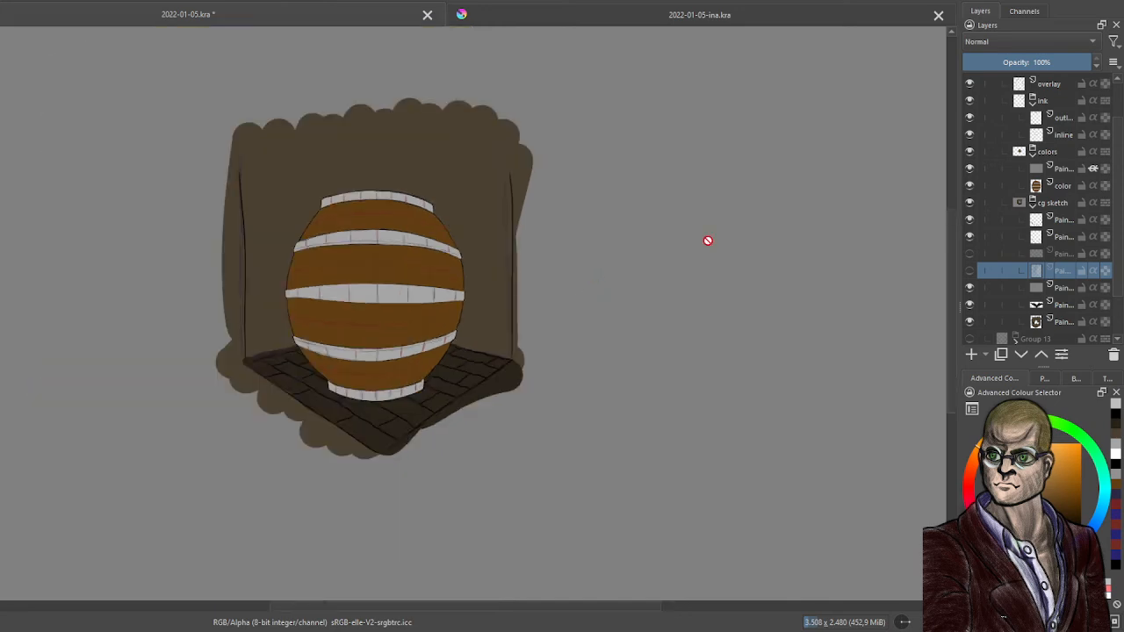
pyautogui.click(1063, 169)
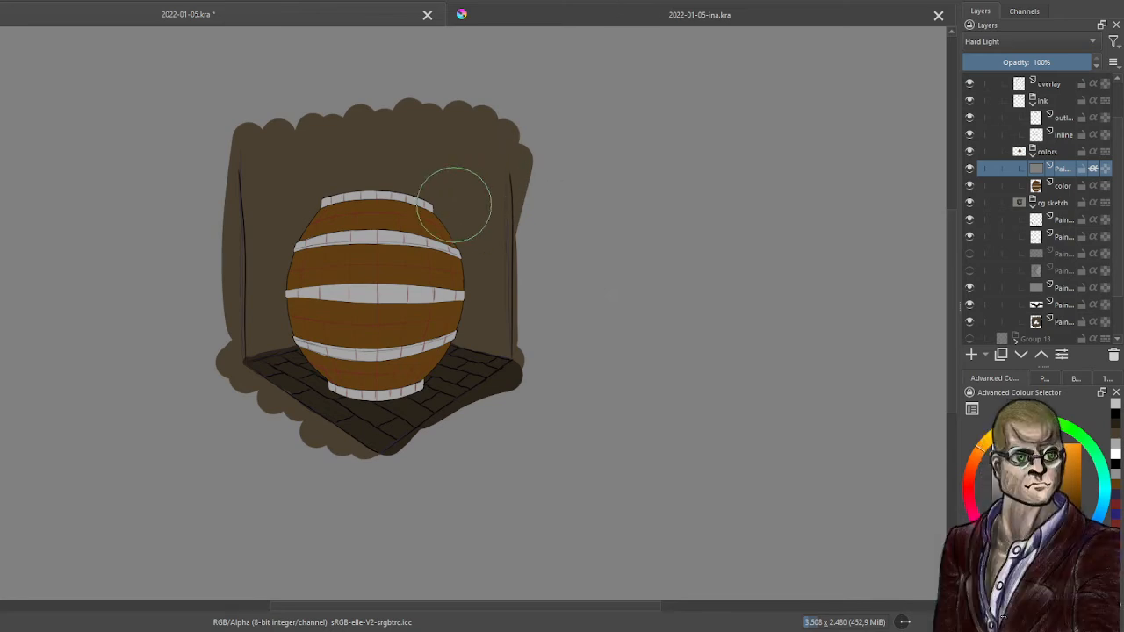
pyautogui.moveTo(387, 193)
pyautogui.mouseDown()
pyautogui.moveTo(274, 253)
pyautogui.moveTo(431, 151)
pyautogui.moveTo(373, 213)
pyautogui.moveTo(455, 161)
pyautogui.moveTo(400, 210)
pyautogui.mouseUp()
pyautogui.hotkey('ctrl', 'z')
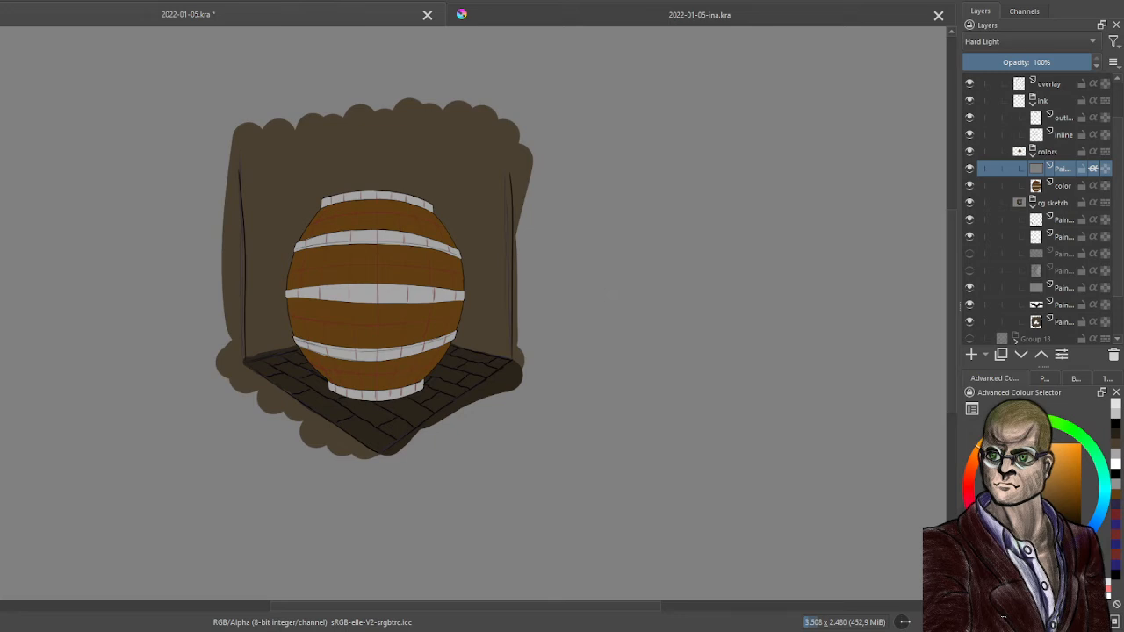
pyautogui.moveTo(404, 220)
pyautogui.mouseDown()
pyautogui.moveTo(350, 194)
pyautogui.moveTo(390, 184)
pyautogui.moveTo(275, 262)
pyautogui.moveTo(479, 158)
pyautogui.moveTo(283, 280)
pyautogui.mouseUp()
pyautogui.hotkey('ctrl', 'z')
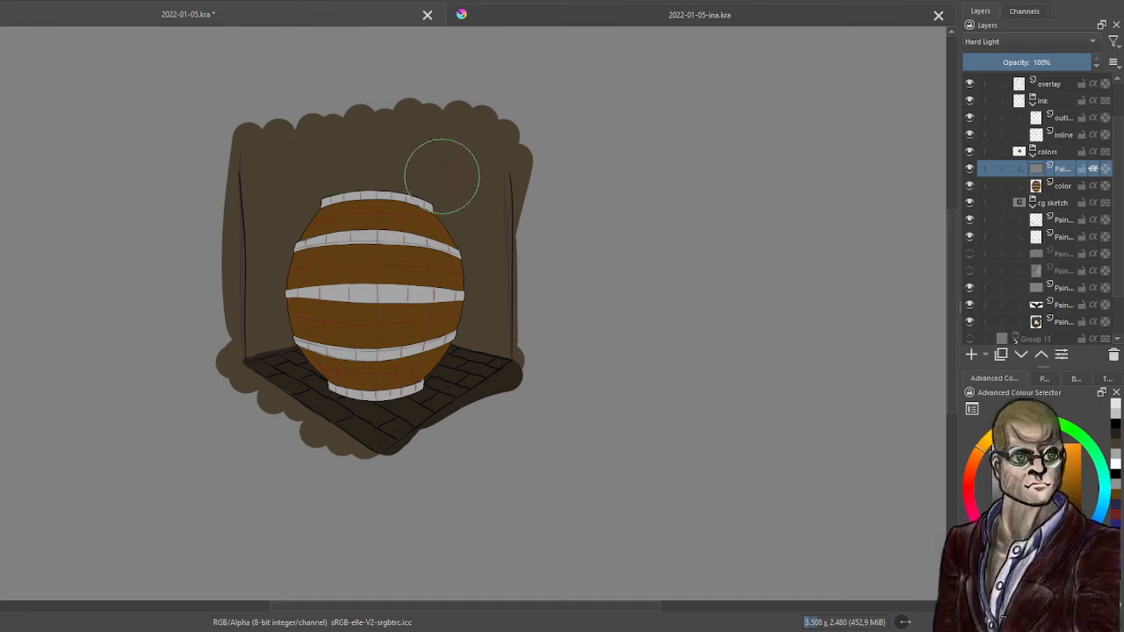
pyautogui.moveTo(375, 180)
pyautogui.mouseDown()
pyautogui.moveTo(316, 216)
pyautogui.moveTo(496, 149)
pyautogui.moveTo(333, 228)
pyautogui.moveTo(470, 188)
pyautogui.moveTo(309, 281)
pyautogui.moveTo(407, 214)
pyautogui.mouseUp()
pyautogui.hotkey('ctrl', 'z')
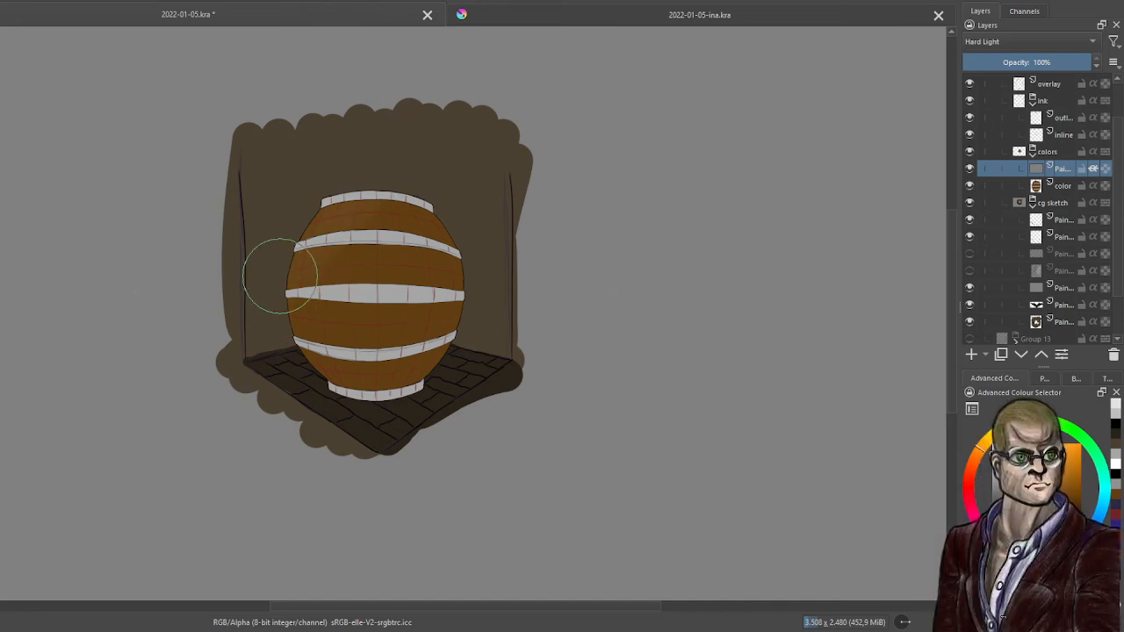
pyautogui.hotkey('ctrl', 'shift', 'z')
pyautogui.hotkey('ctrl', 'shift', 'z')
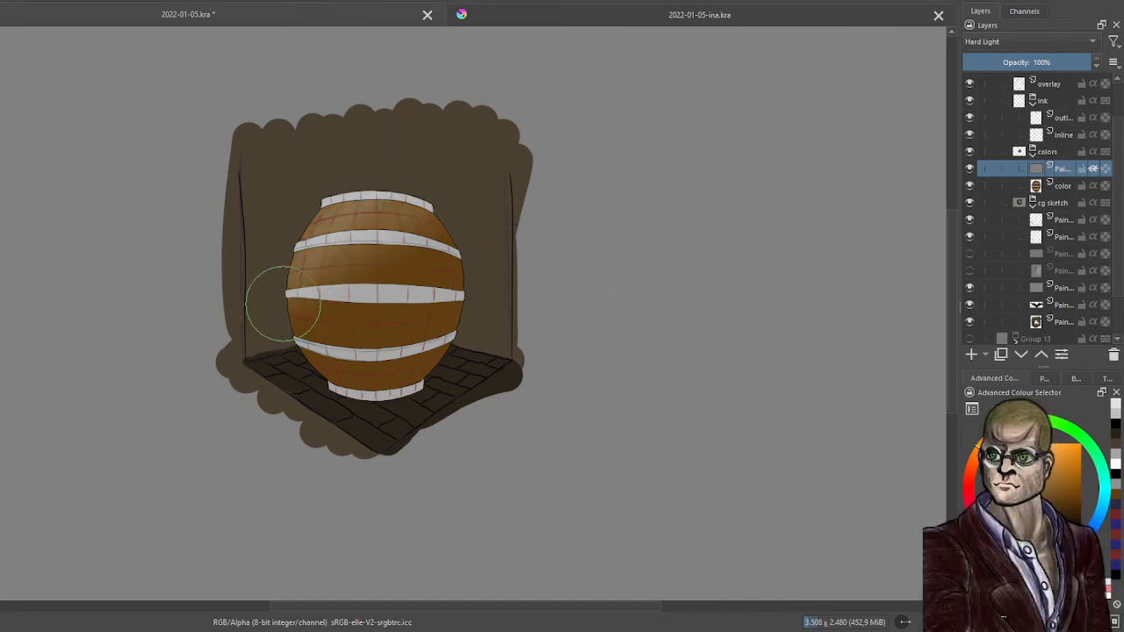
pyautogui.moveTo(285, 282); pyautogui.dragTo(435, 156)
pyautogui.moveTo(306, 244); pyautogui.dragTo(492, 151)
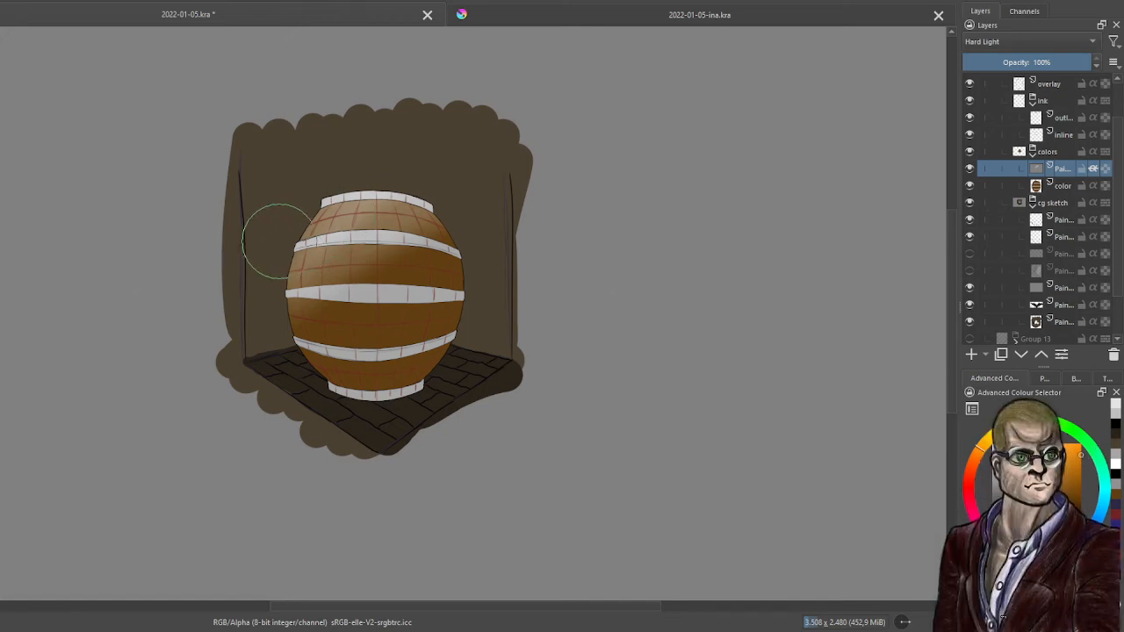
# Brush orange light over the barrel's upper part and dark shading along its lower right on its Hard Light layer
pyautogui.moveTo(303, 237); pyautogui.dragTo(391, 189)
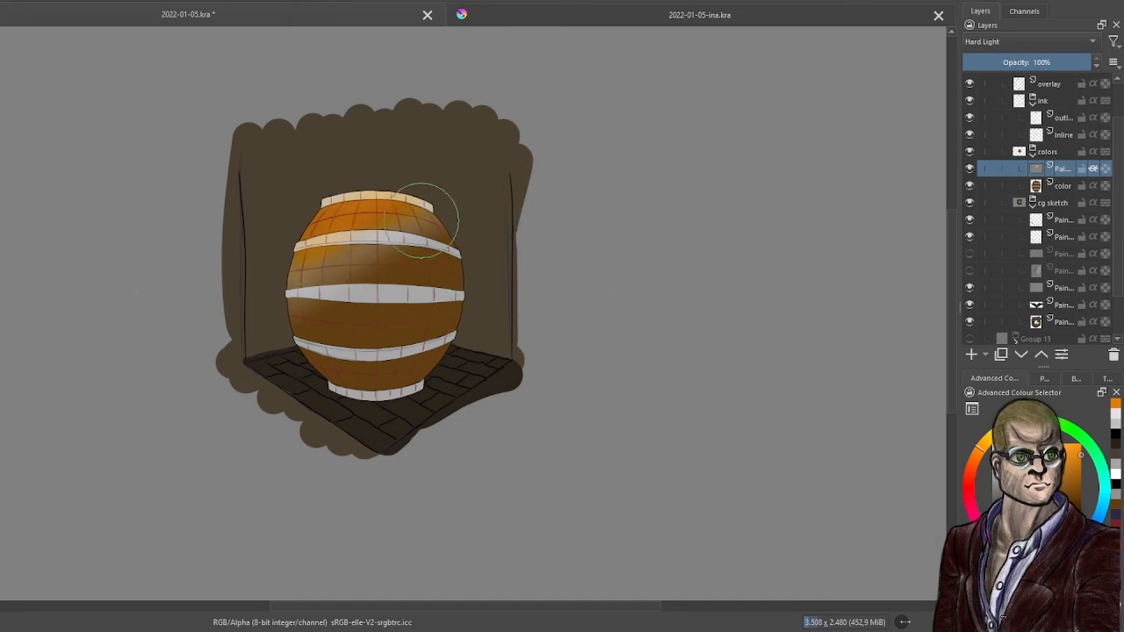
pyautogui.press('x')
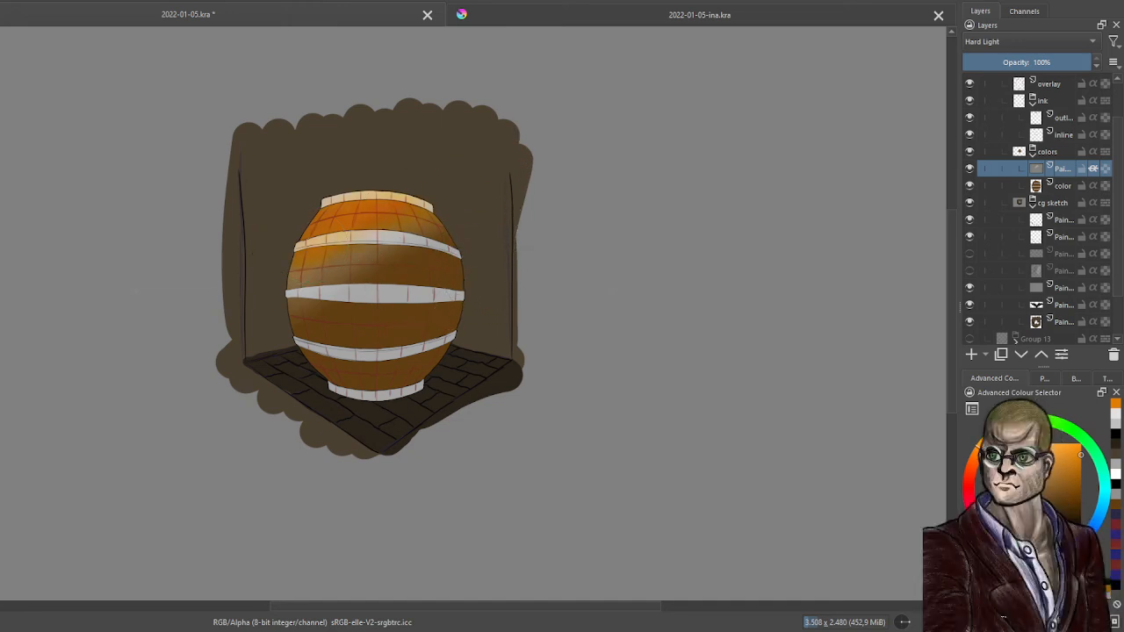
pyautogui.moveTo(466, 323)
pyautogui.mouseDown()
pyautogui.moveTo(415, 384)
pyautogui.moveTo(471, 311)
pyautogui.moveTo(327, 441)
pyautogui.moveTo(332, 413)
pyautogui.moveTo(492, 283)
pyautogui.moveTo(495, 252)
pyautogui.moveTo(368, 418)
pyautogui.moveTo(453, 318)
pyautogui.moveTo(491, 218)
pyautogui.moveTo(398, 391)
pyautogui.moveTo(340, 407)
pyautogui.moveTo(487, 281)
pyautogui.mouseUp()
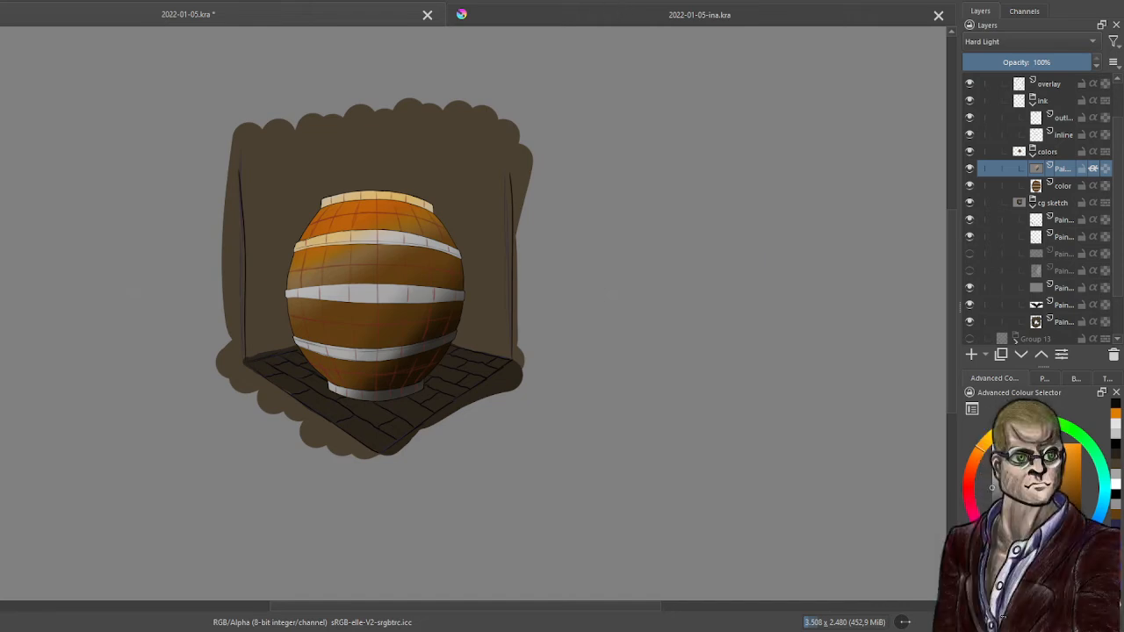
# Paint neutral gray over the whole barrel on its Hard Light layer to clear all highlights and shadows
pyautogui.moveTo(423, 173)
pyautogui.mouseDown()
pyautogui.moveTo(399, 142)
pyautogui.moveTo(354, 217)
pyautogui.moveTo(360, 292)
pyautogui.moveTo(448, 230)
pyautogui.moveTo(376, 440)
pyautogui.moveTo(473, 367)
pyautogui.moveTo(539, 387)
pyautogui.mouseUp()
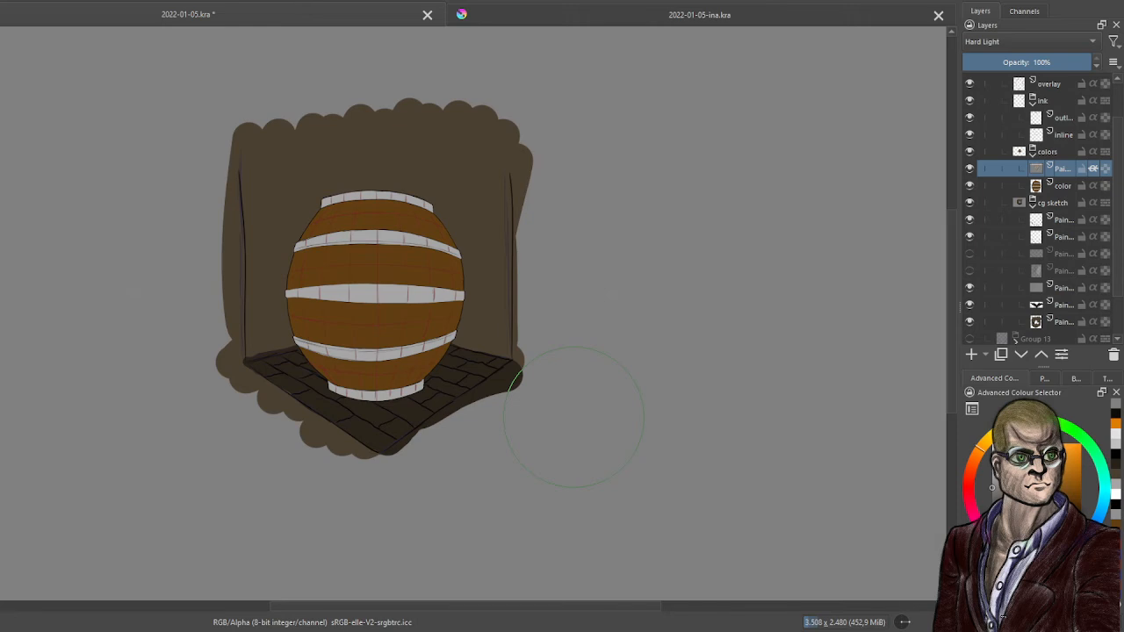
pyautogui.scroll(1, 525, 378)
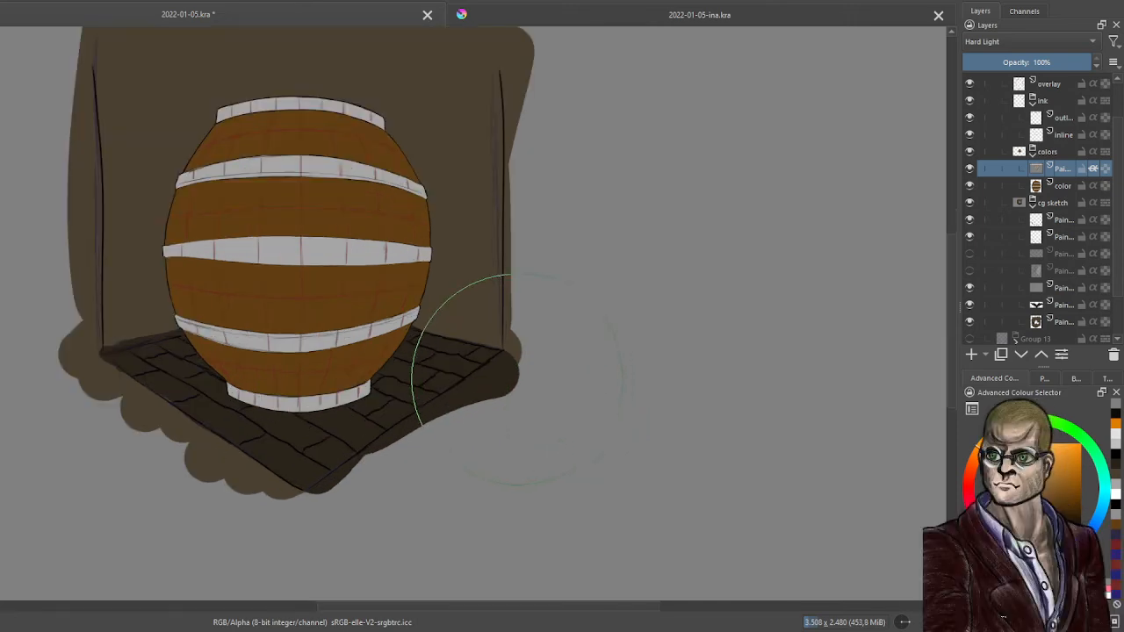
pyautogui.moveTo(513, 374); pyautogui.dragTo(620, 425)
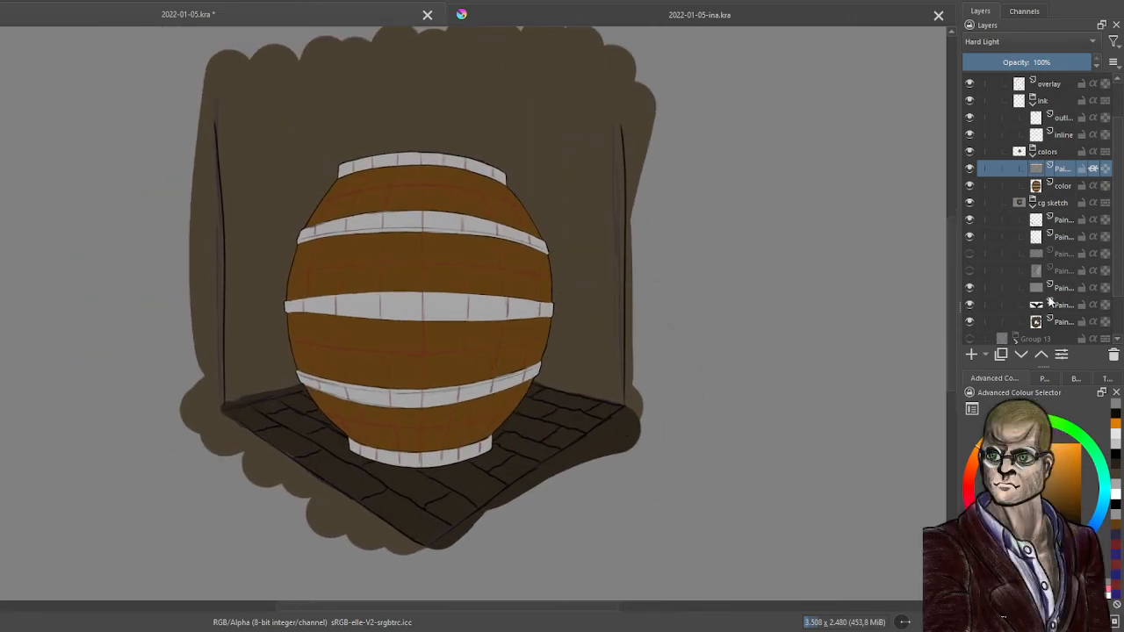
# Set the overlay layer's opacity to 100%
pyautogui.click(1048, 88)
pyautogui.scroll(-2, 733, 329)
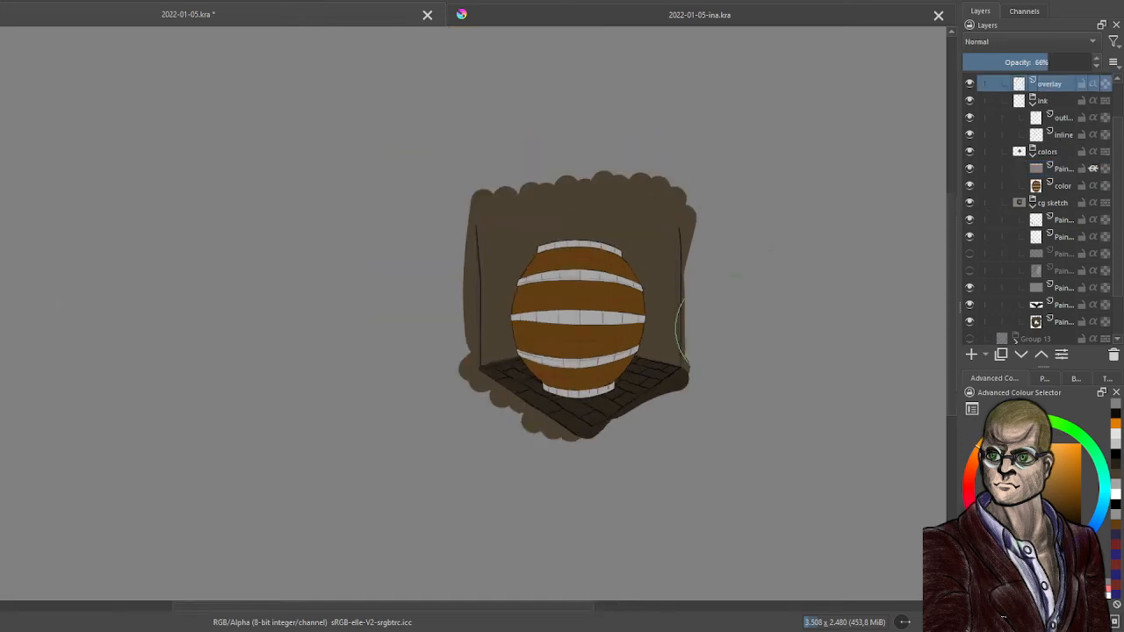
pyautogui.moveTo(1045, 65); pyautogui.dragTo(1098, 64)
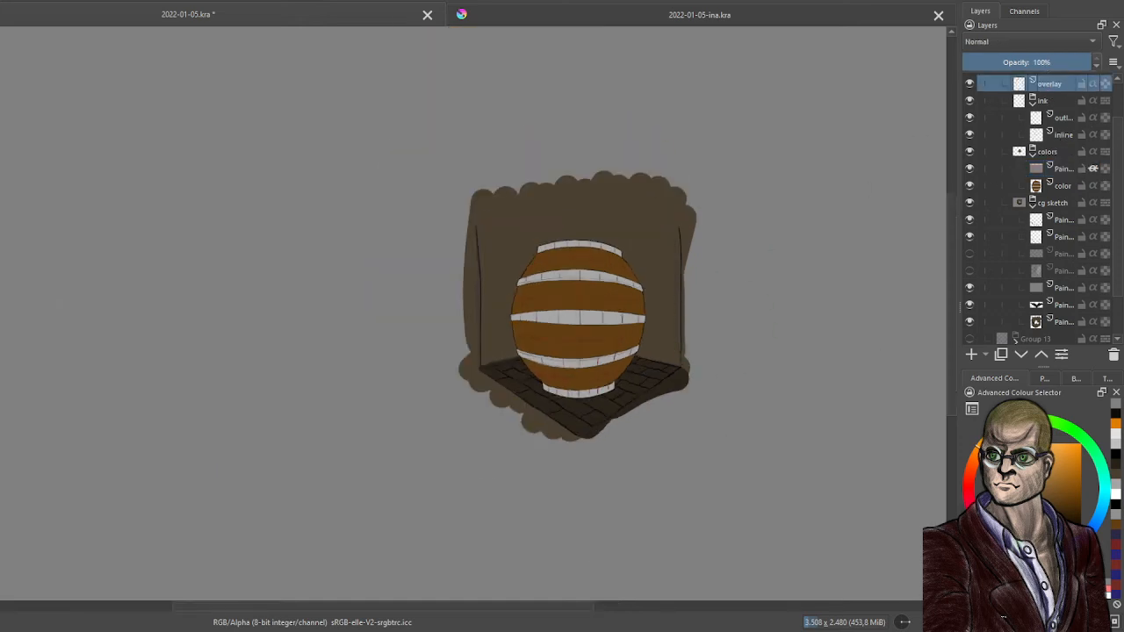
pyautogui.moveTo(734, 259); pyautogui.dragTo(624, 230)
pyautogui.scroll(1, 621, 228)
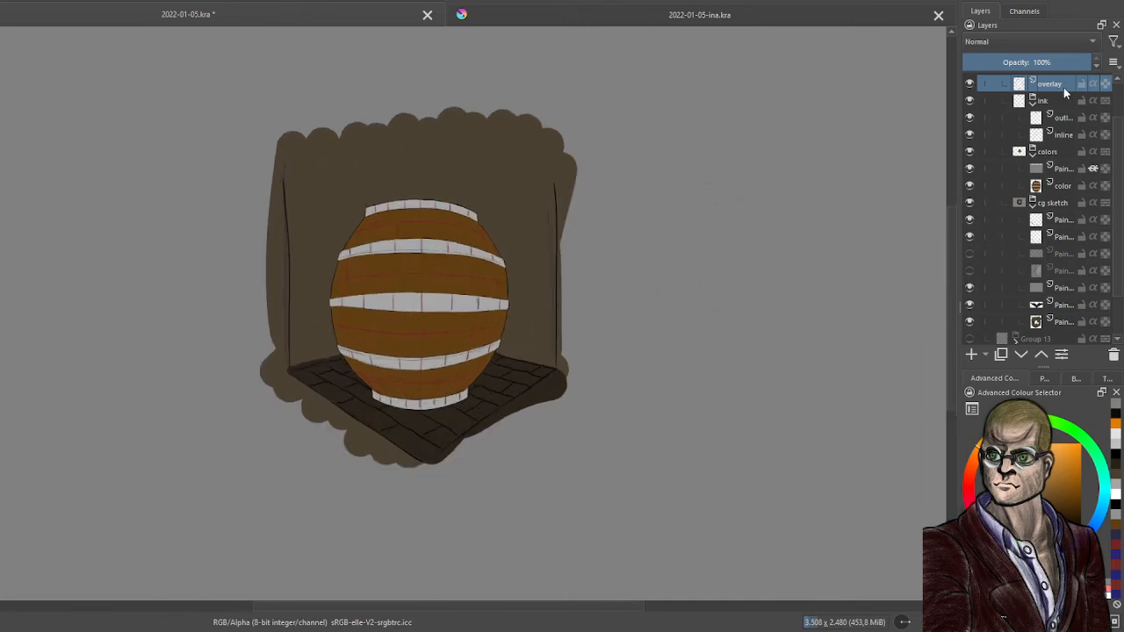
# Choose a sketching brush preset and draw thin dark construction lines on the overlay layer along the floor's front-left edge and below the barrel
pyautogui.click(1045, 379)
pyautogui.click(1075, 378)
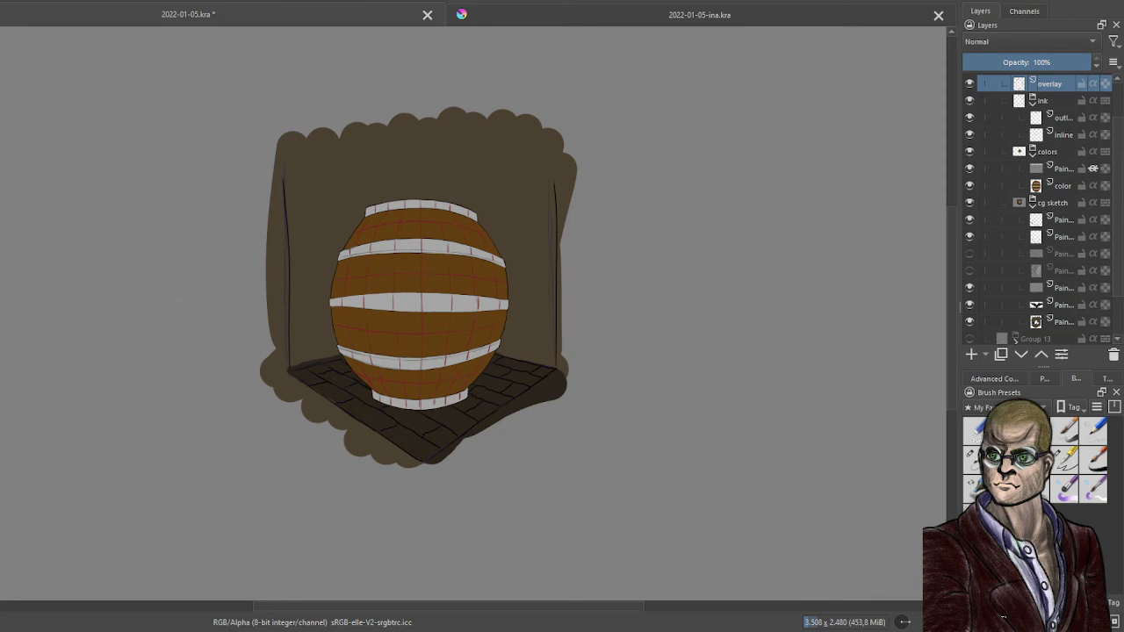
pyautogui.click(973, 460)
pyautogui.hotkey('ctrl', 'z')
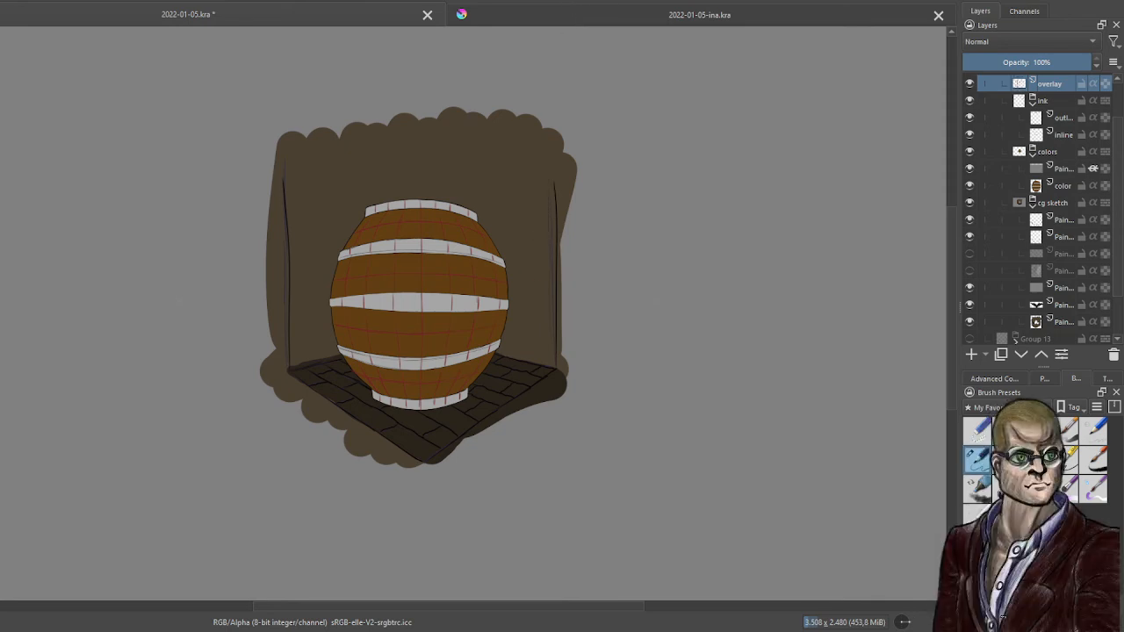
pyautogui.click(1001, 379)
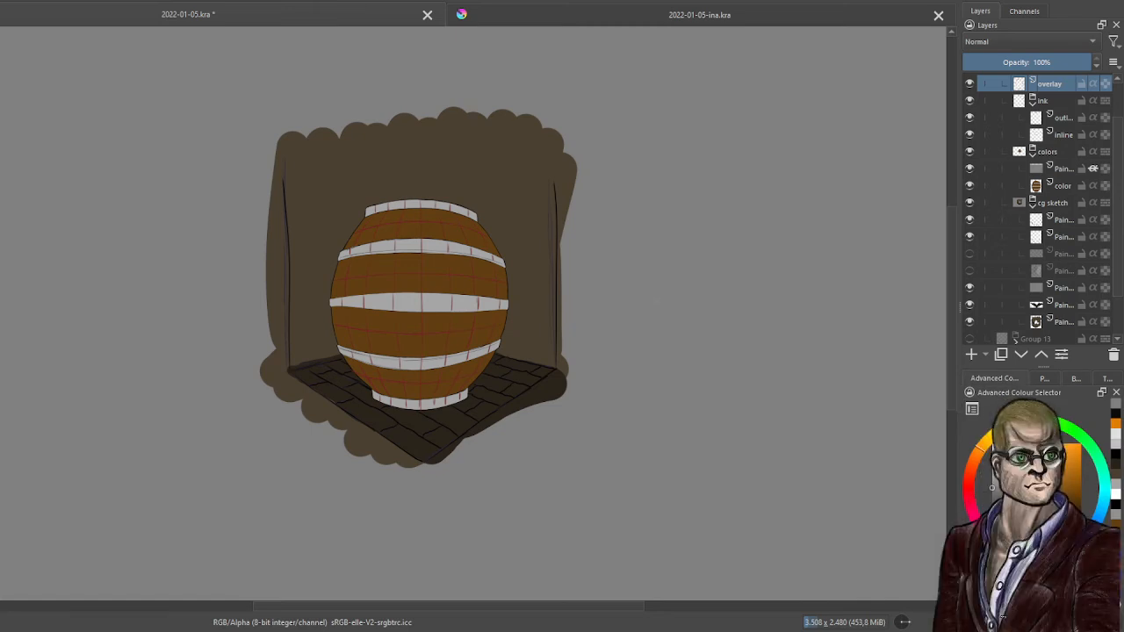
pyautogui.moveTo(642, 246)
pyautogui.mouseDown()
pyautogui.moveTo(610, 296)
pyautogui.moveTo(723, 351)
pyautogui.mouseUp()
pyautogui.hotkey('ctrl', 'z')
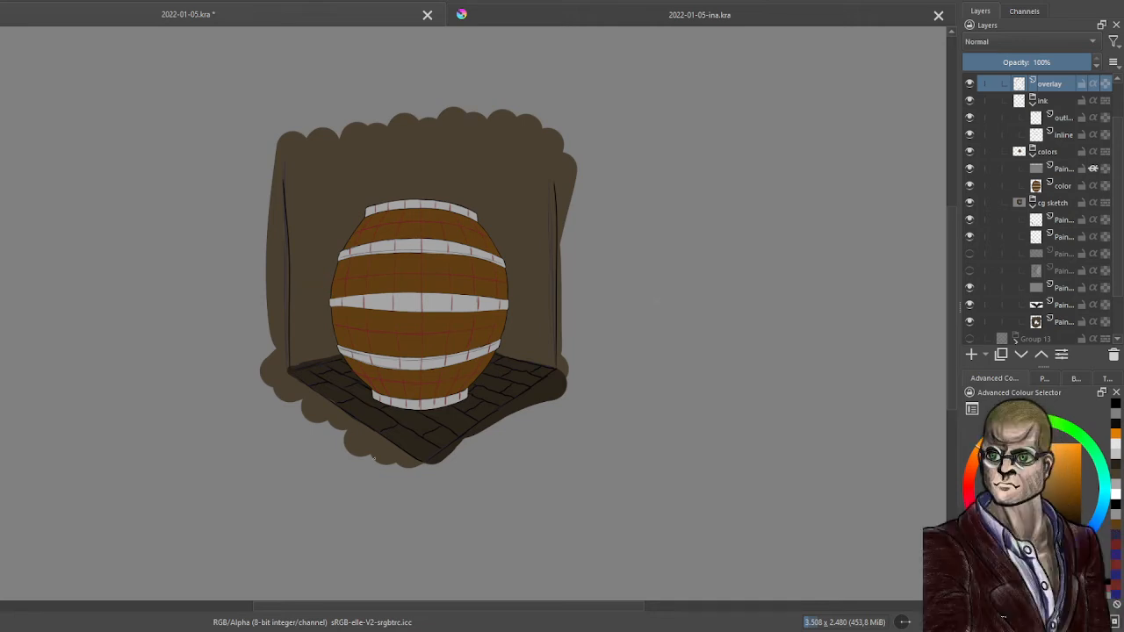
pyautogui.moveTo(180, 302); pyautogui.dragTo(390, 469)
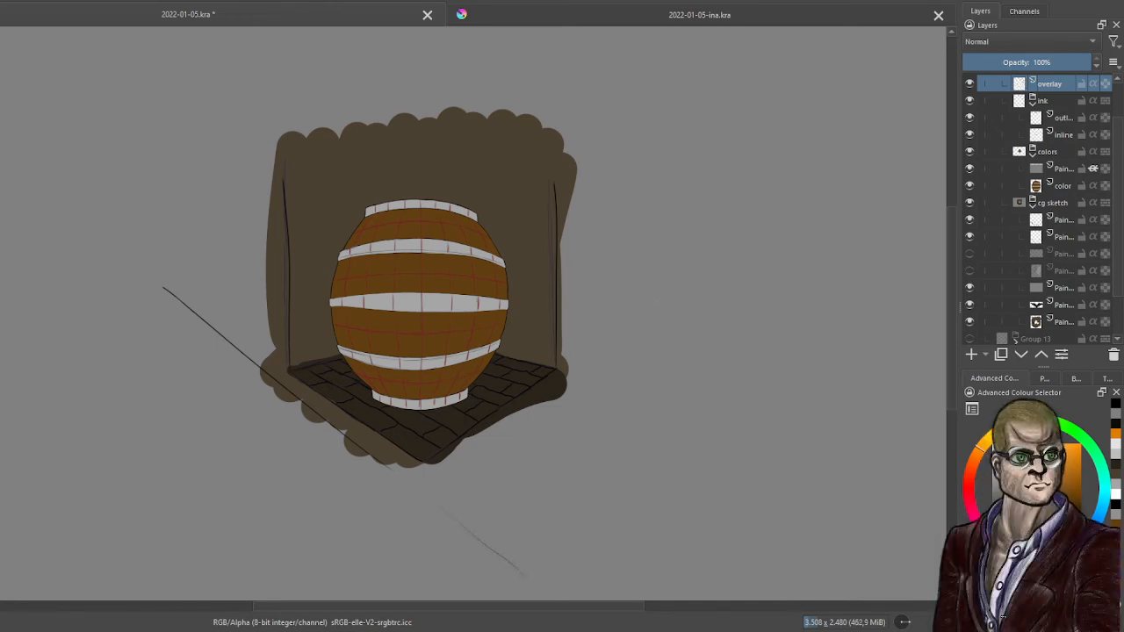
pyautogui.moveTo(421, 487)
pyautogui.mouseDown()
pyautogui.moveTo(551, 530)
pyautogui.moveTo(540, 578)
pyautogui.mouseUp()
pyautogui.moveTo(599, 552); pyautogui.dragTo(536, 581)
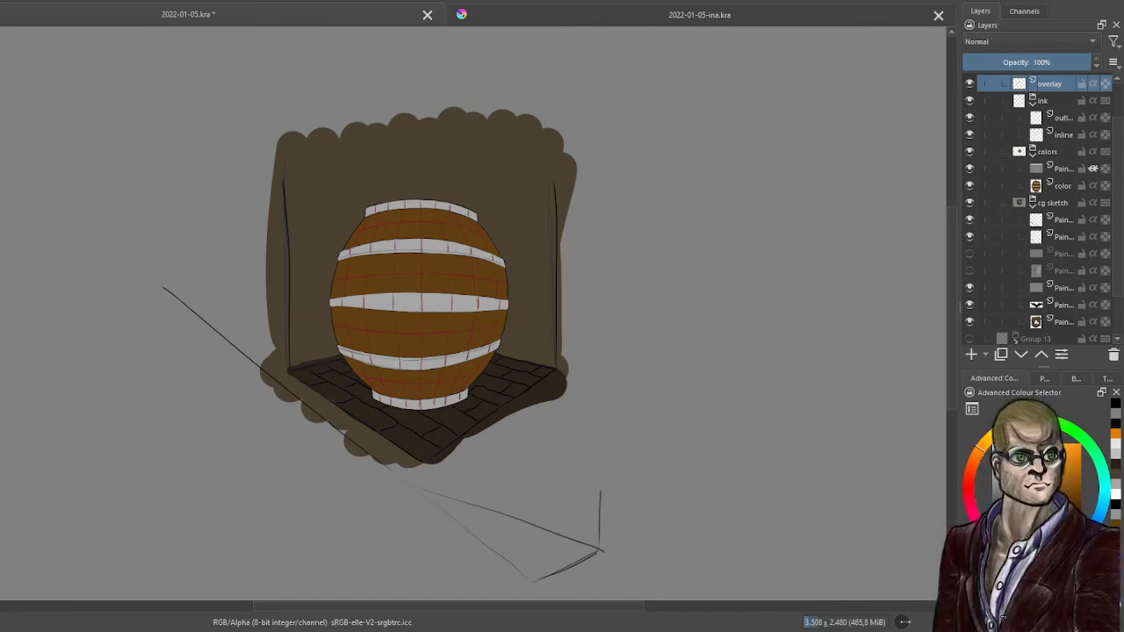
pyautogui.moveTo(601, 492); pyautogui.dragTo(612, 392)
pyautogui.hotkey('ctrl', 'z')
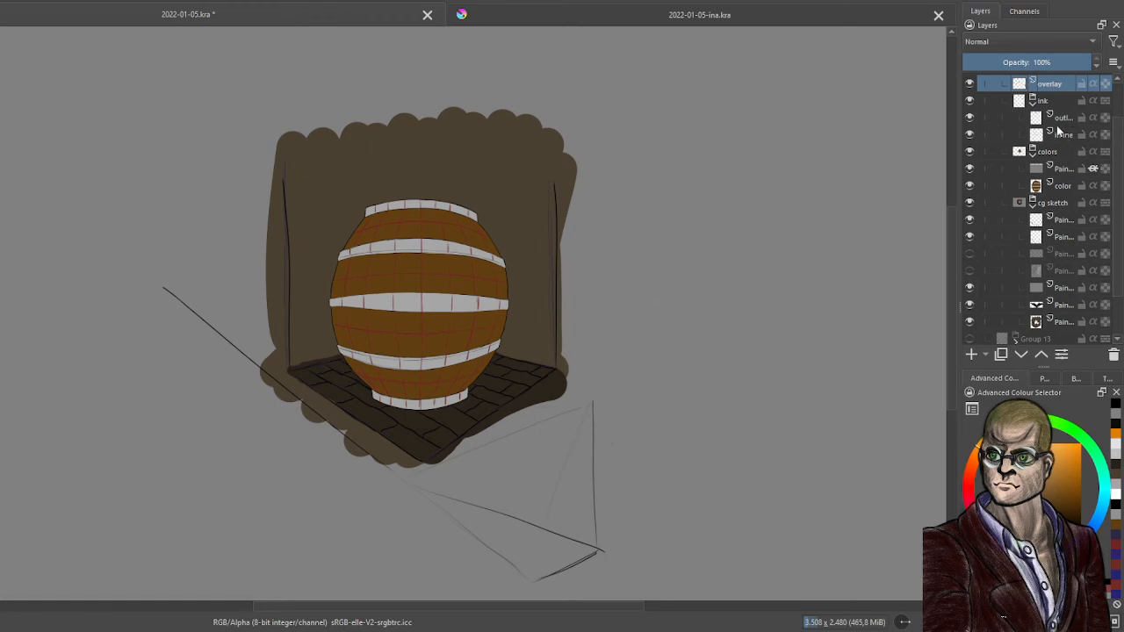
# Collapse the ink group and brush a soft light edge down the barrel's right side on its Hard Light layer
pyautogui.click(1033, 102)
pyautogui.click(1063, 136)
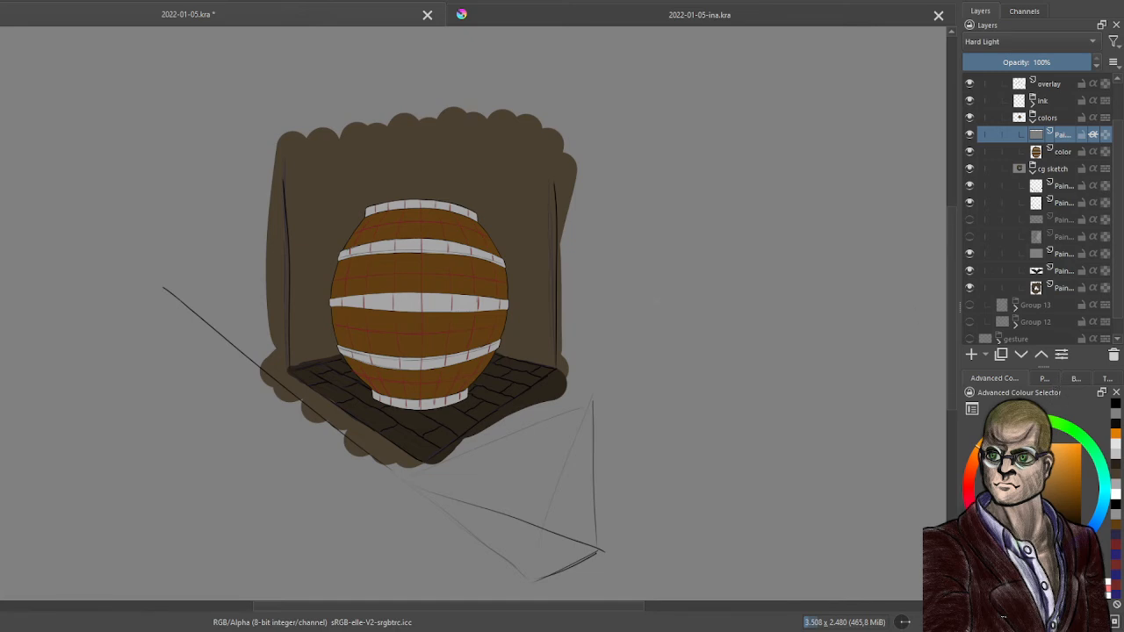
pyautogui.click(1075, 378)
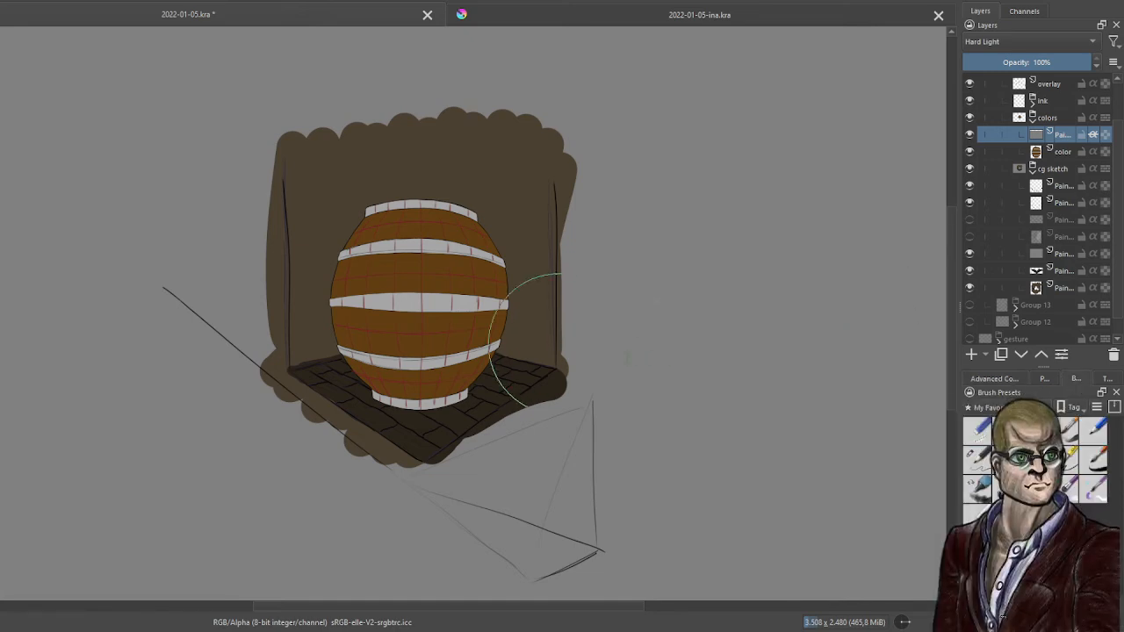
pyautogui.scroll(3, 518, 334)
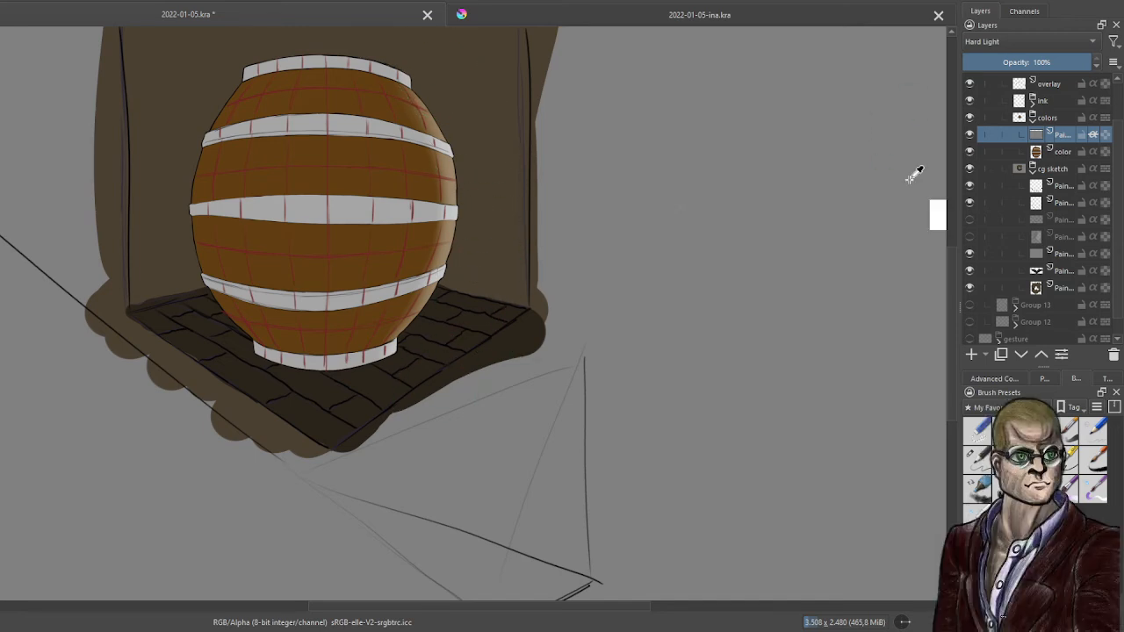
# Duplicate the barrel's Hard Light layer twice and reselect the original beneath the copies
pyautogui.hotkey('ctrl', 'j')
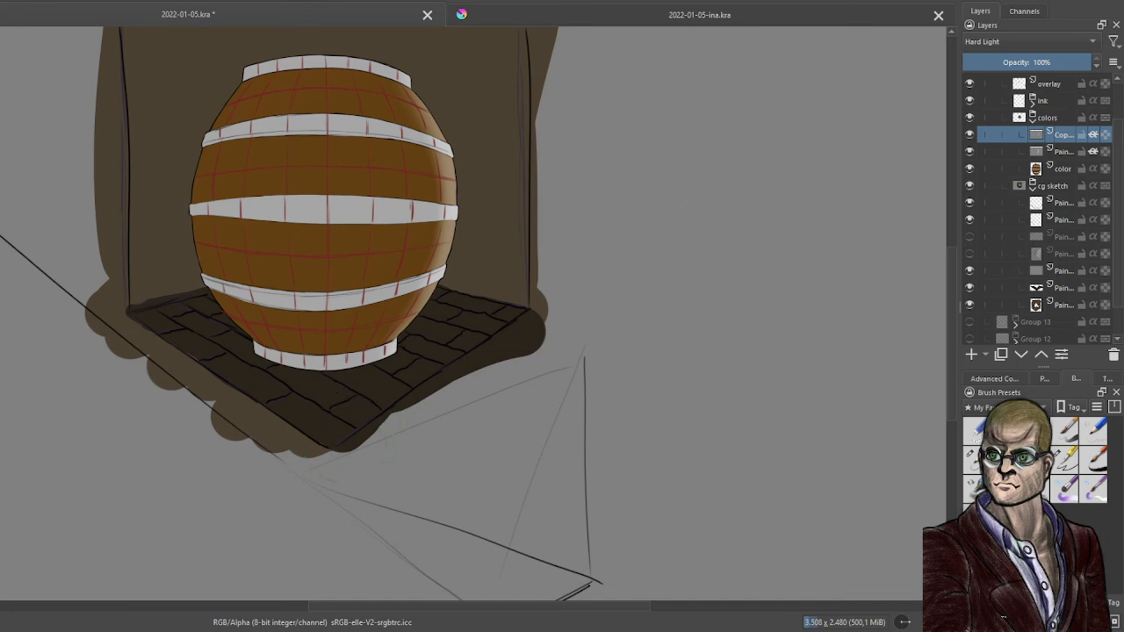
pyautogui.hotkey('ctrl', 'j')
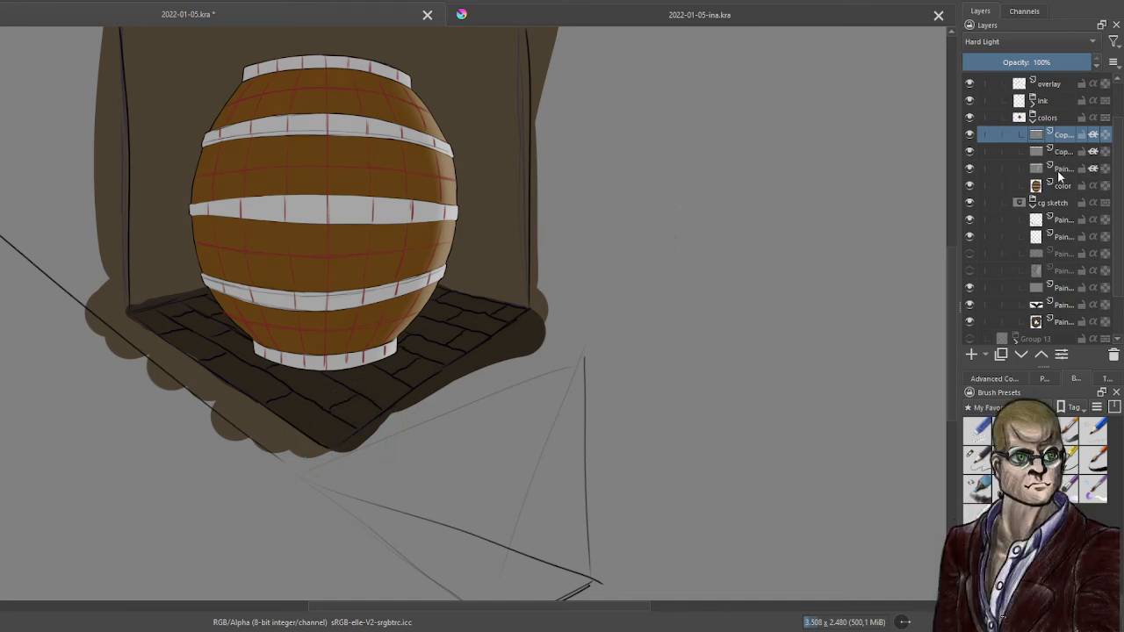
pyautogui.click(1059, 172)
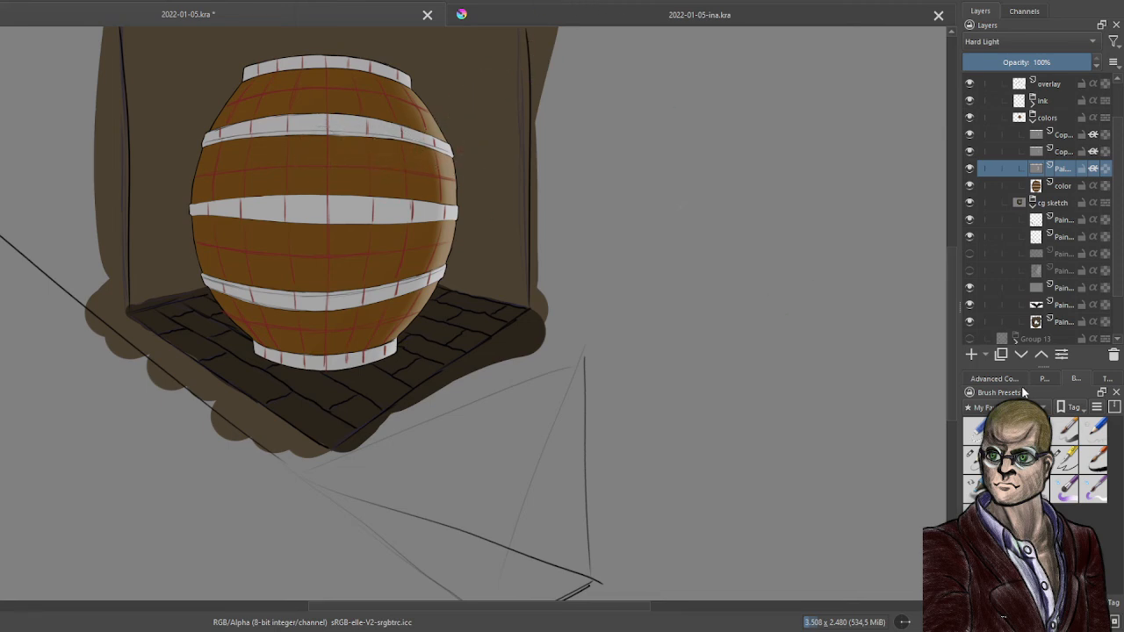
# Widen the soft light over the barrel's upper right staves on the original Hard Light layer
pyautogui.click(994, 379)
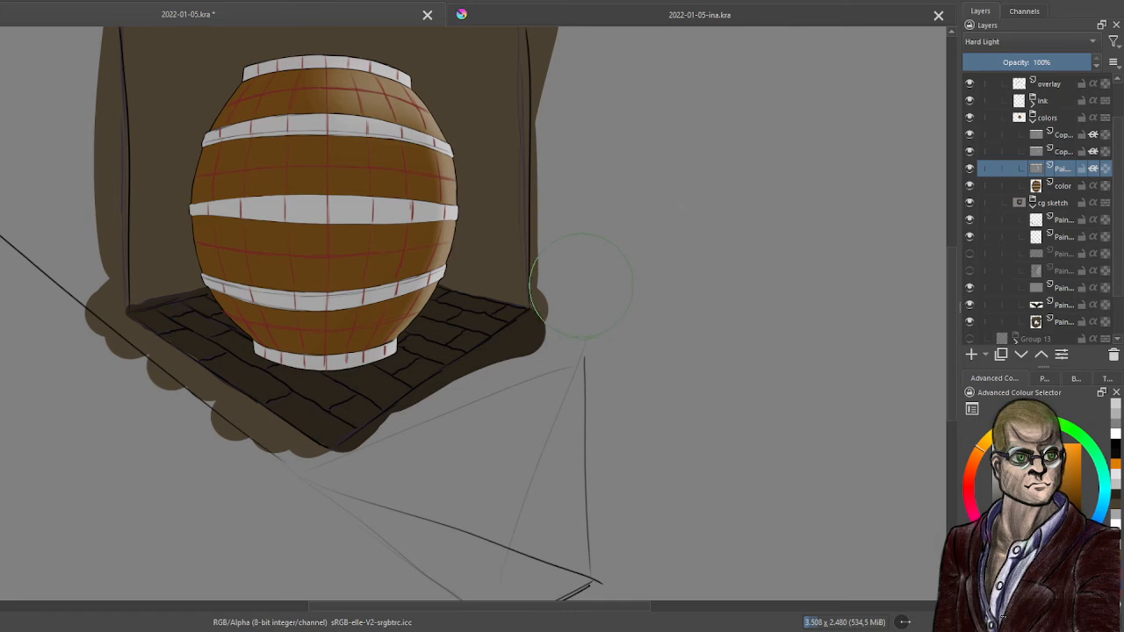
pyautogui.scroll(-3, 562, 263)
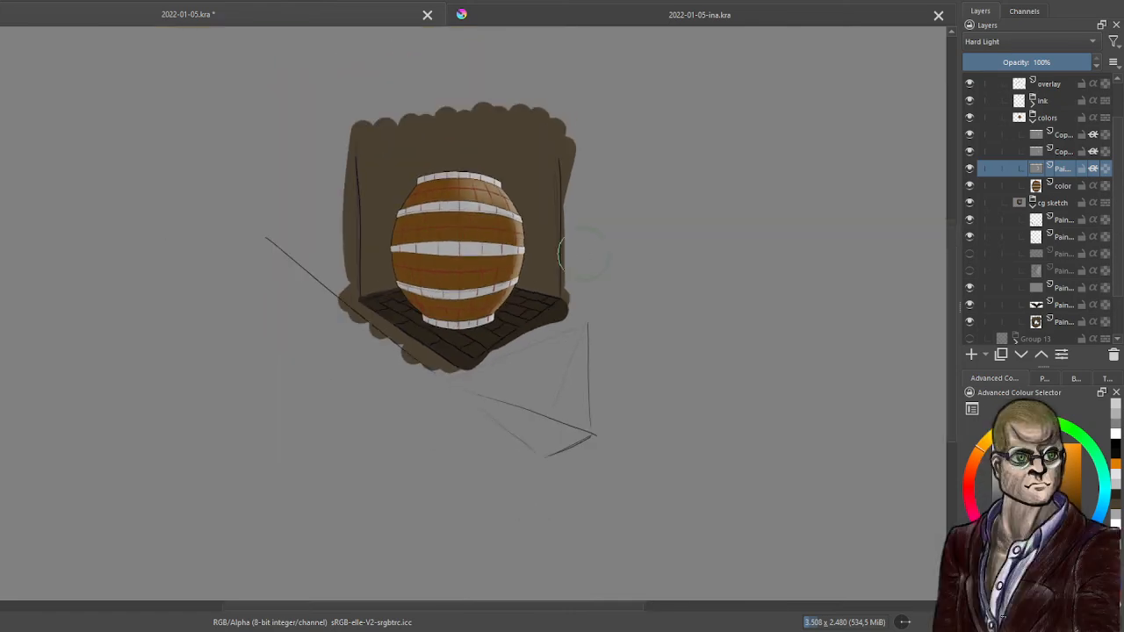
pyautogui.scroll(4, 562, 255)
pyautogui.moveTo(575, 259); pyautogui.dragTo(617, 259)
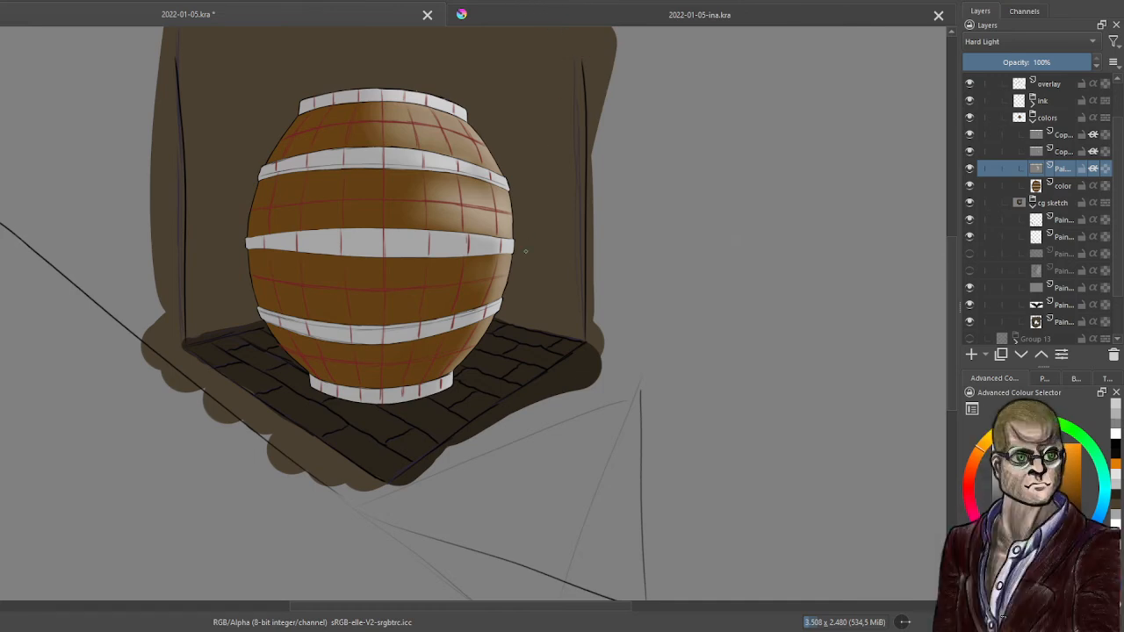
# Brush dark shading down the barrel's left side on the original Hard Light layer, undoing a trial shadow on the upper hoop
pyautogui.scroll(2, 311, 151)
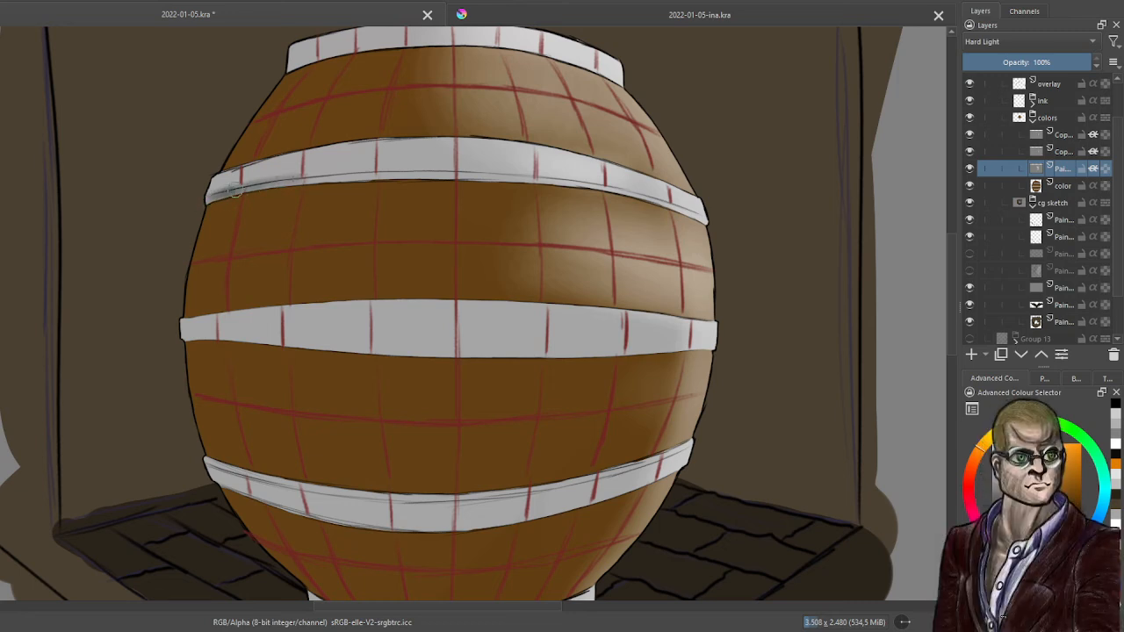
pyautogui.moveTo(205, 201); pyautogui.dragTo(278, 187)
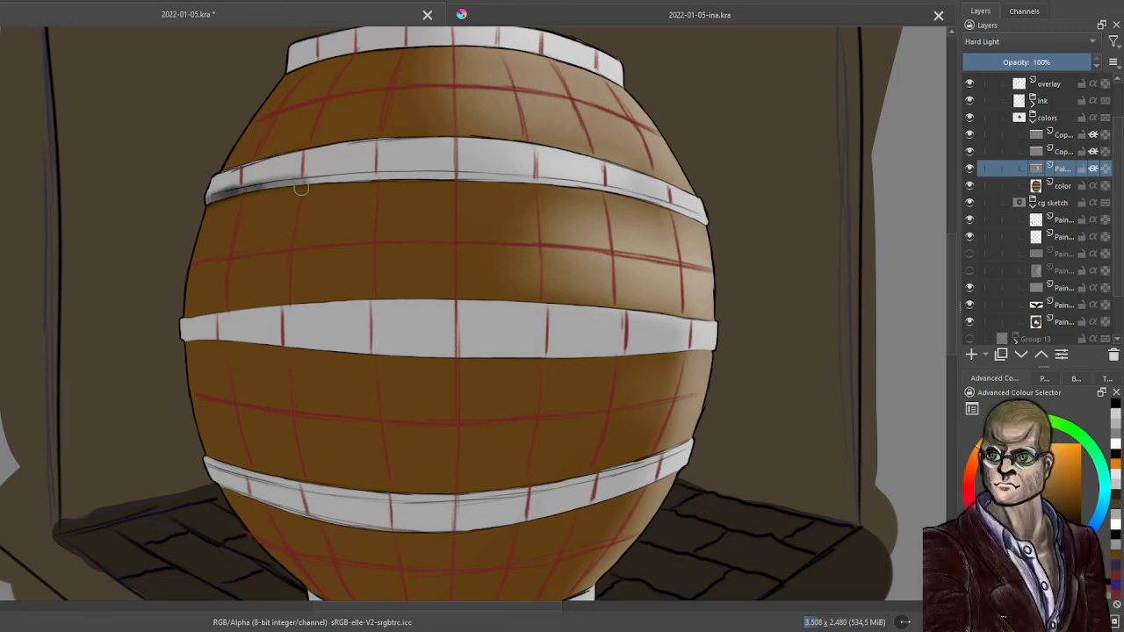
pyautogui.hotkey('ctrl', 'z')
pyautogui.hotkey('ctrl', 'z')
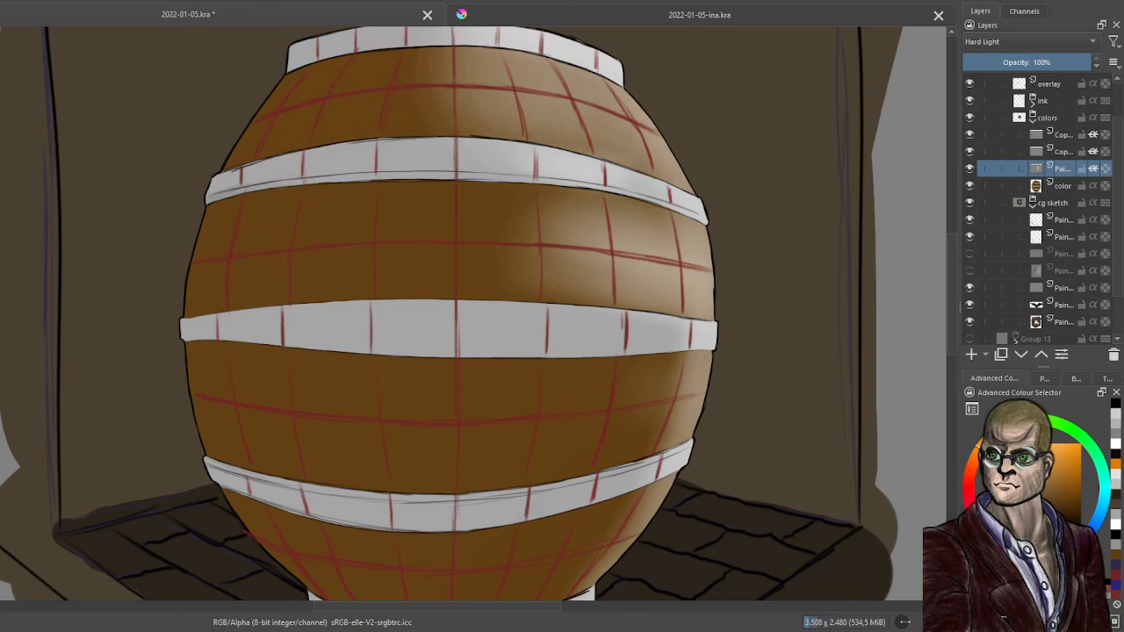
pyautogui.moveTo(201, 196); pyautogui.dragTo(290, 186)
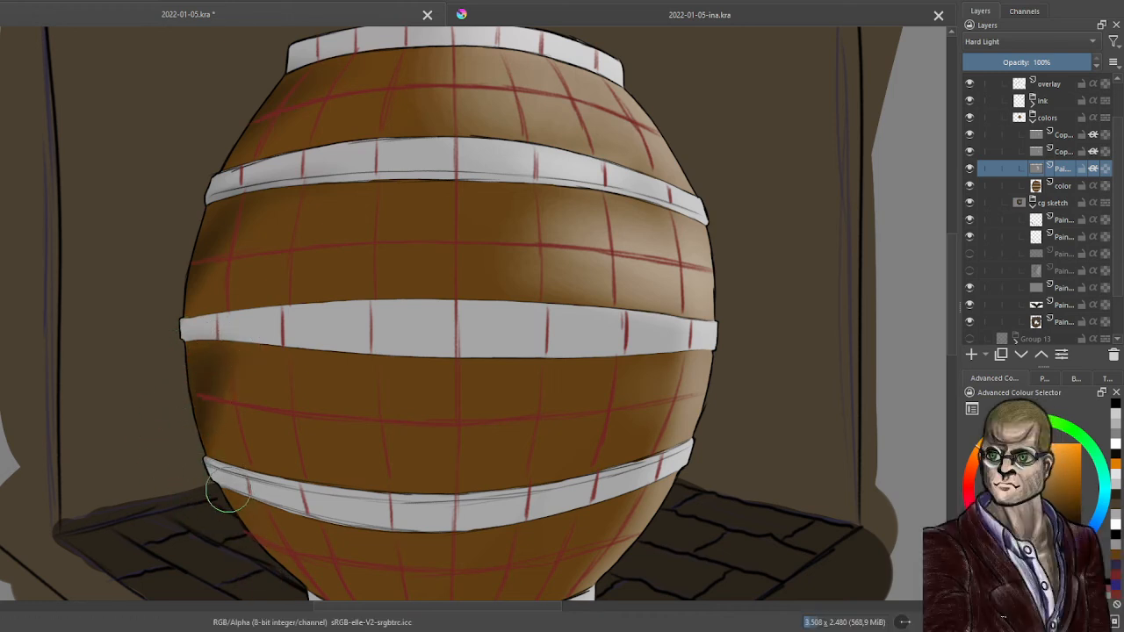
pyautogui.scroll(-4, 707, 391)
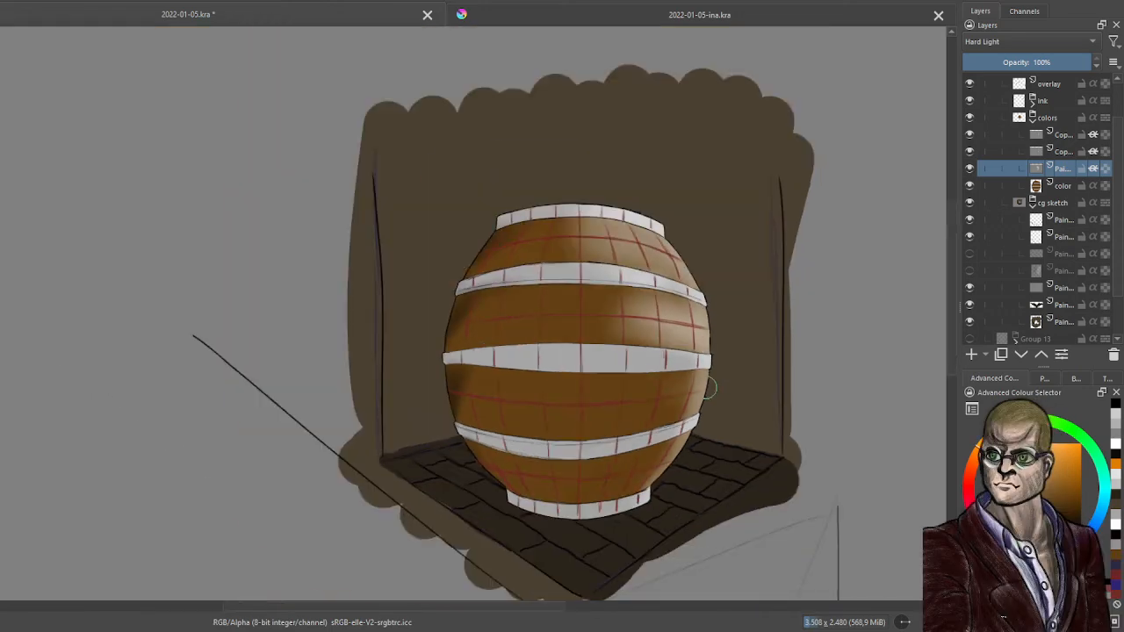
pyautogui.moveTo(679, 318); pyautogui.dragTo(640, 235)
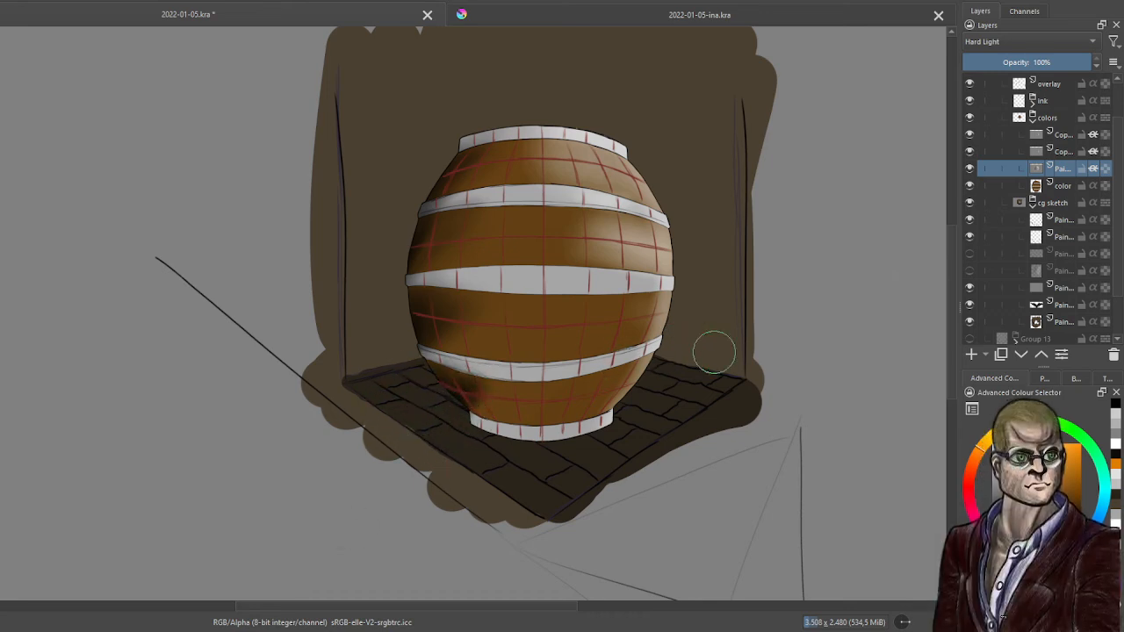
# Brush broad soft light over the barrel and shade its bottom hoop on the middle Hard Light copy, toggling that layer to compare
pyautogui.click(1063, 152)
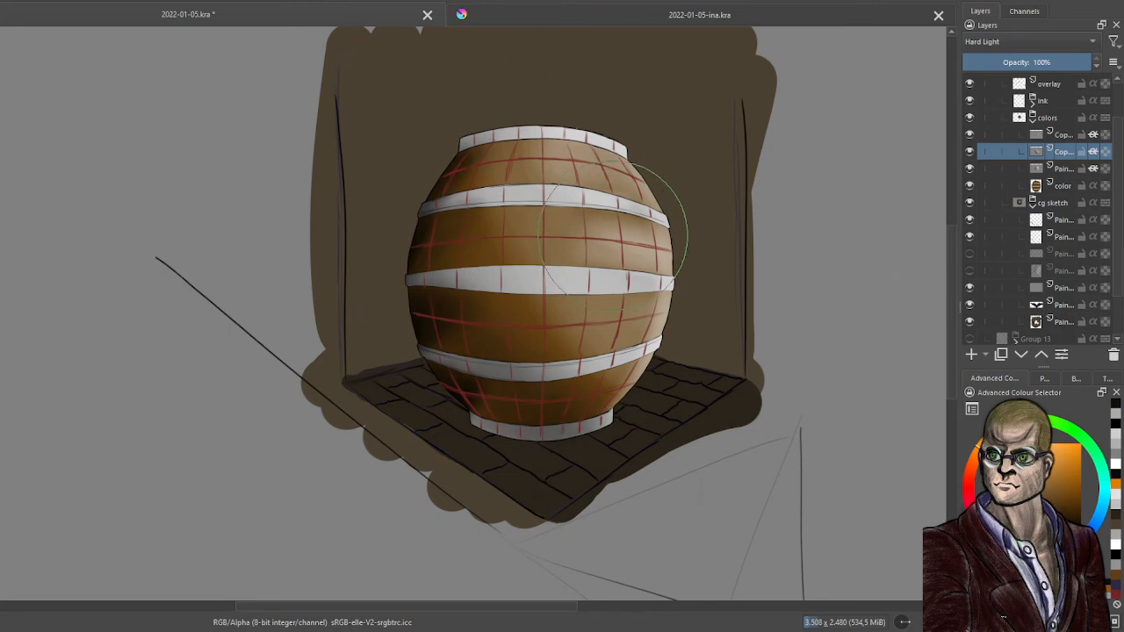
pyautogui.hotkey('ctrl', 'z')
pyautogui.hotkey('ctrl', 'z')
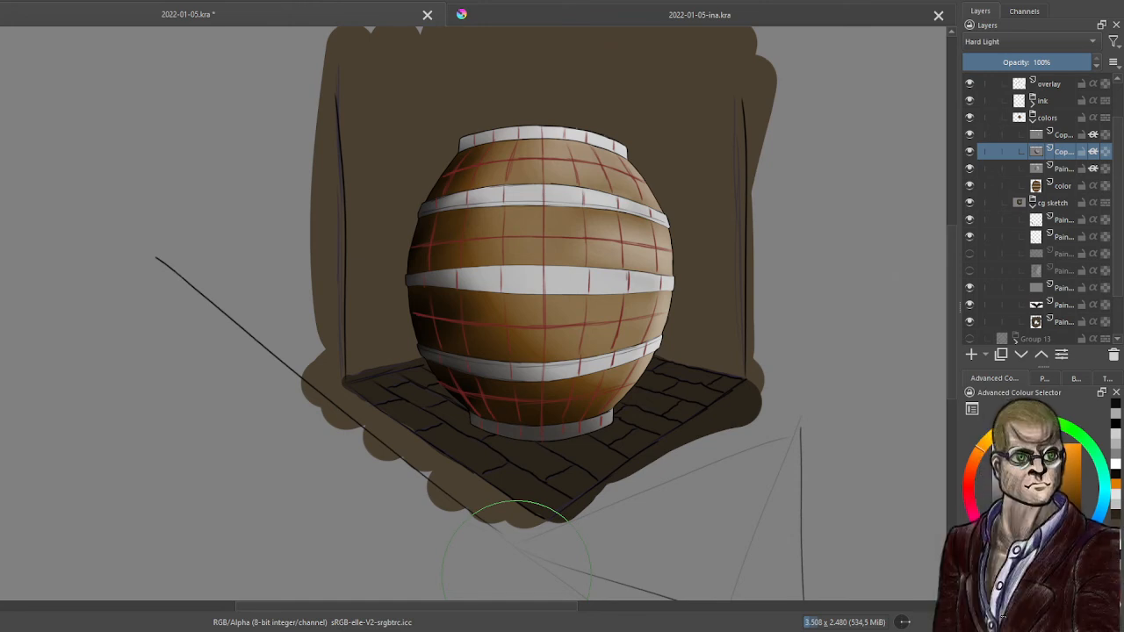
pyautogui.click(971, 151)
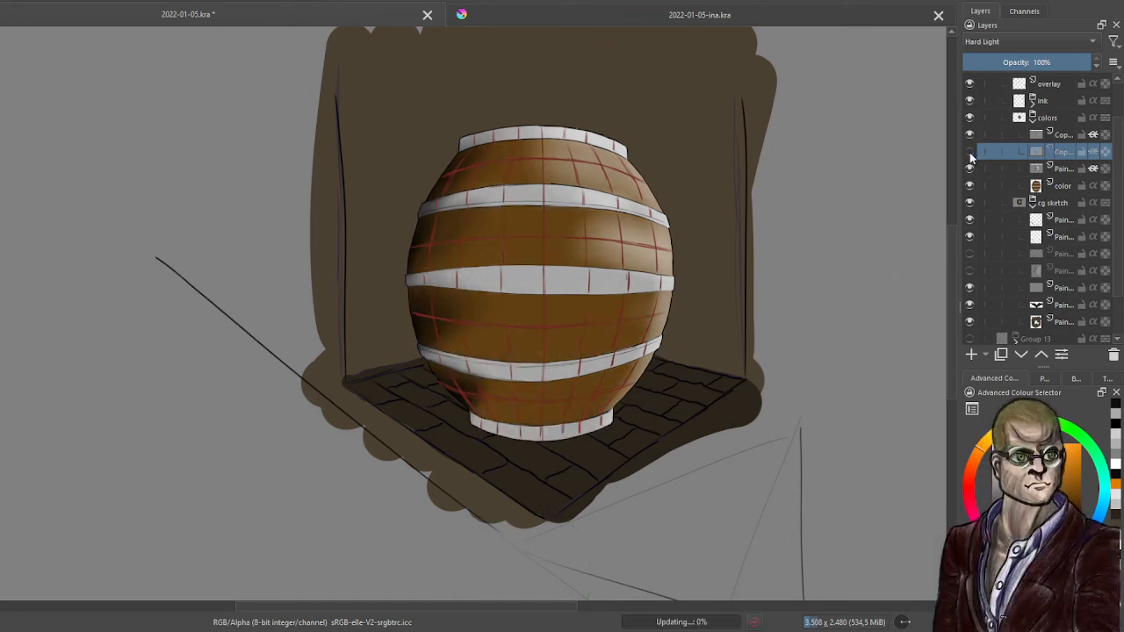
pyautogui.click(971, 151)
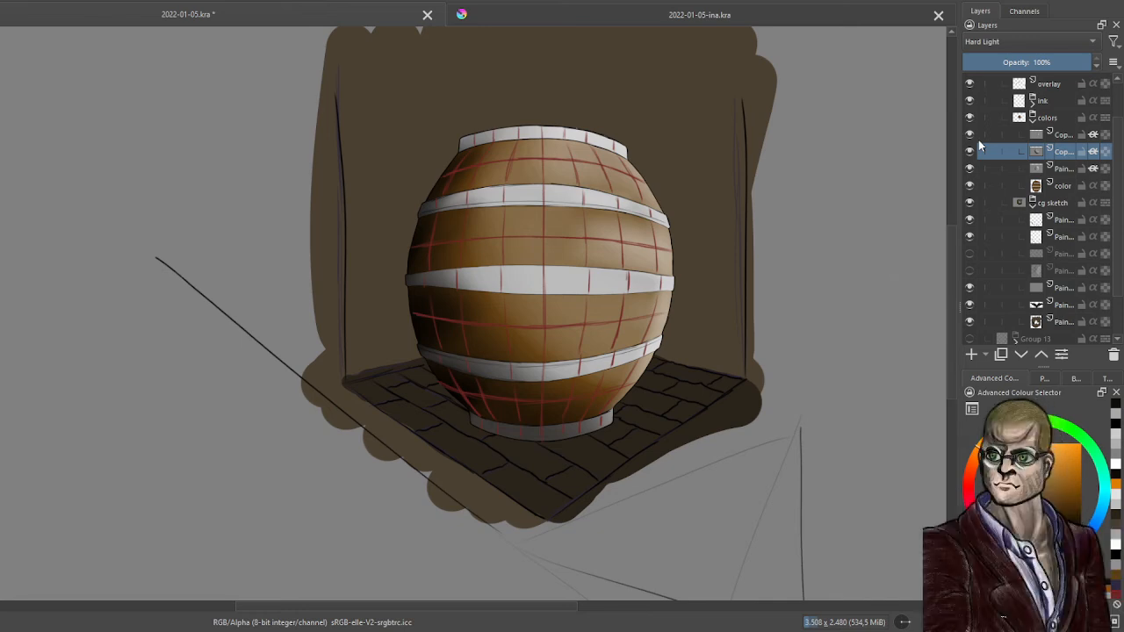
# Duplicate the topmost Hard Light copy and switch to a rough-edged shading brush for painting the barrel's hoops
pyautogui.click(978, 140)
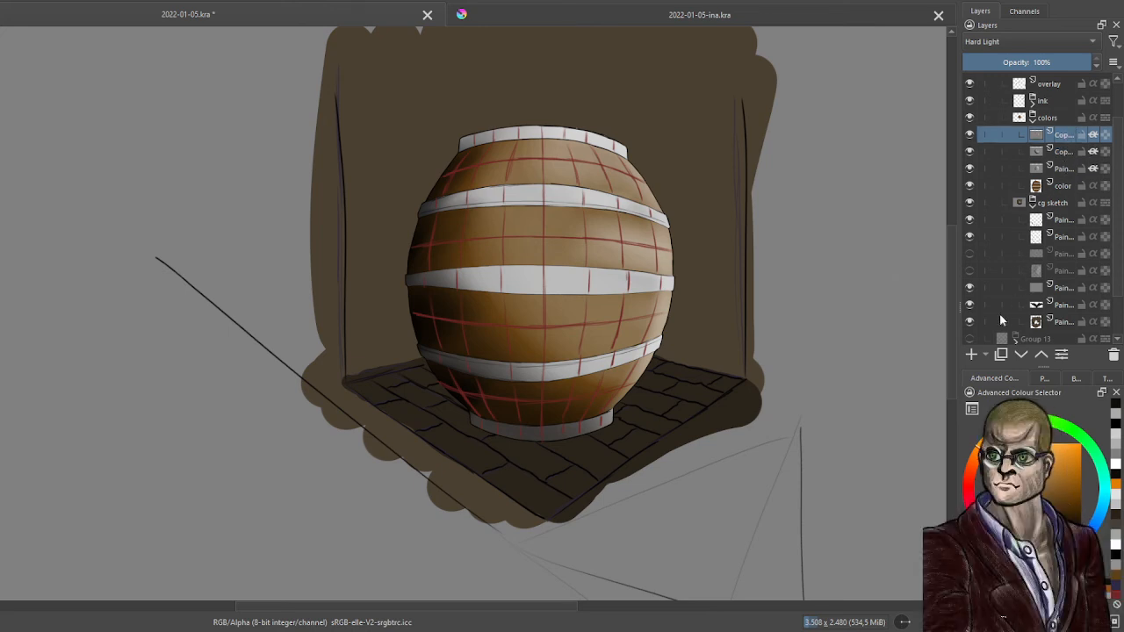
pyautogui.hotkey('ctrl', 'j')
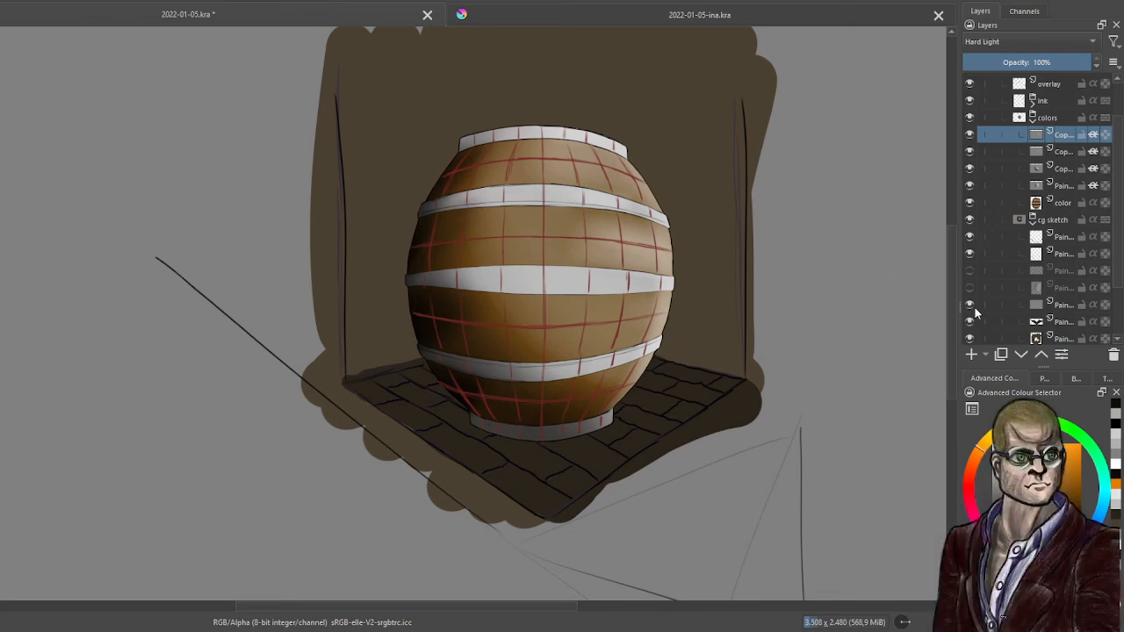
pyautogui.click(1077, 379)
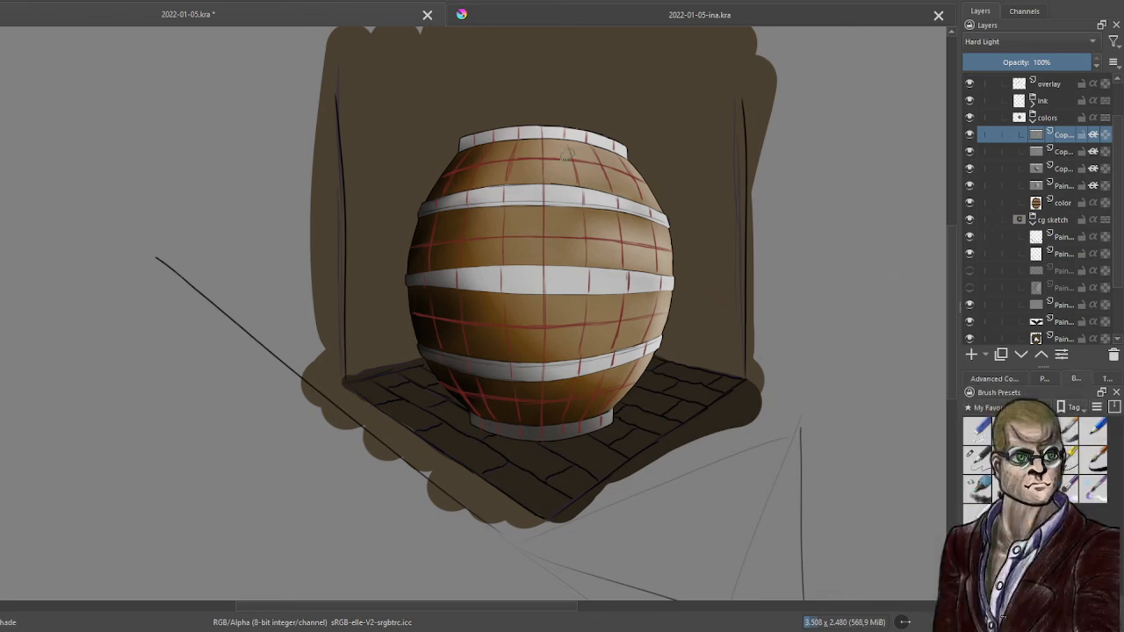
pyautogui.rightClick(576, 165)
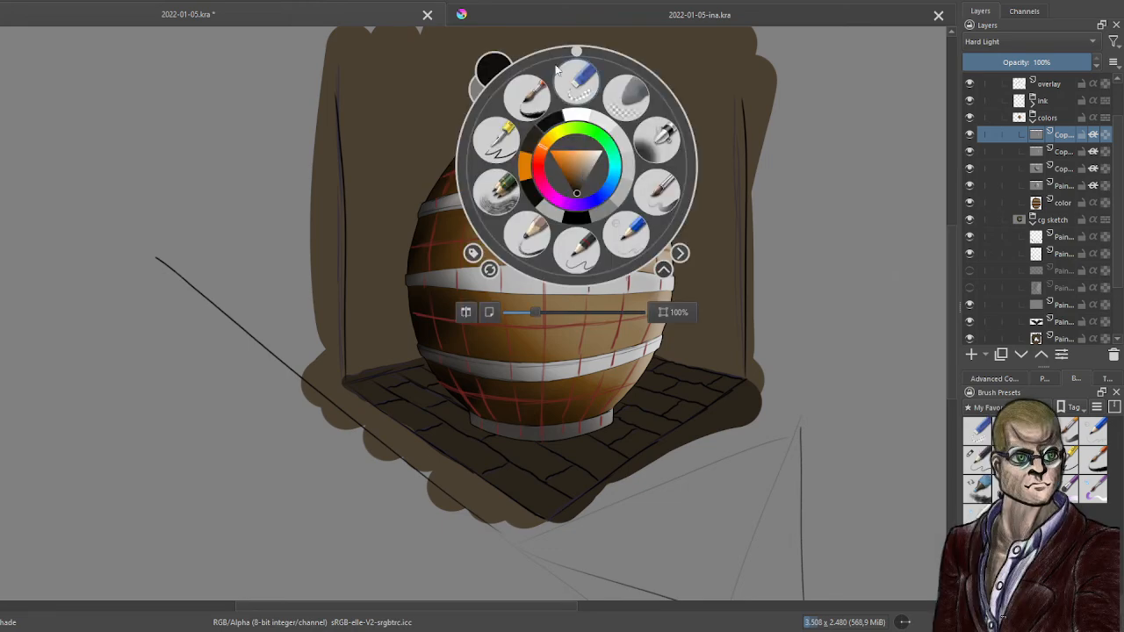
pyautogui.moveTo(575, 60); pyautogui.dragTo(458, 145)
pyautogui.moveTo(389, 230); pyautogui.dragTo(513, 366)
pyautogui.scroll(2, 491, 257)
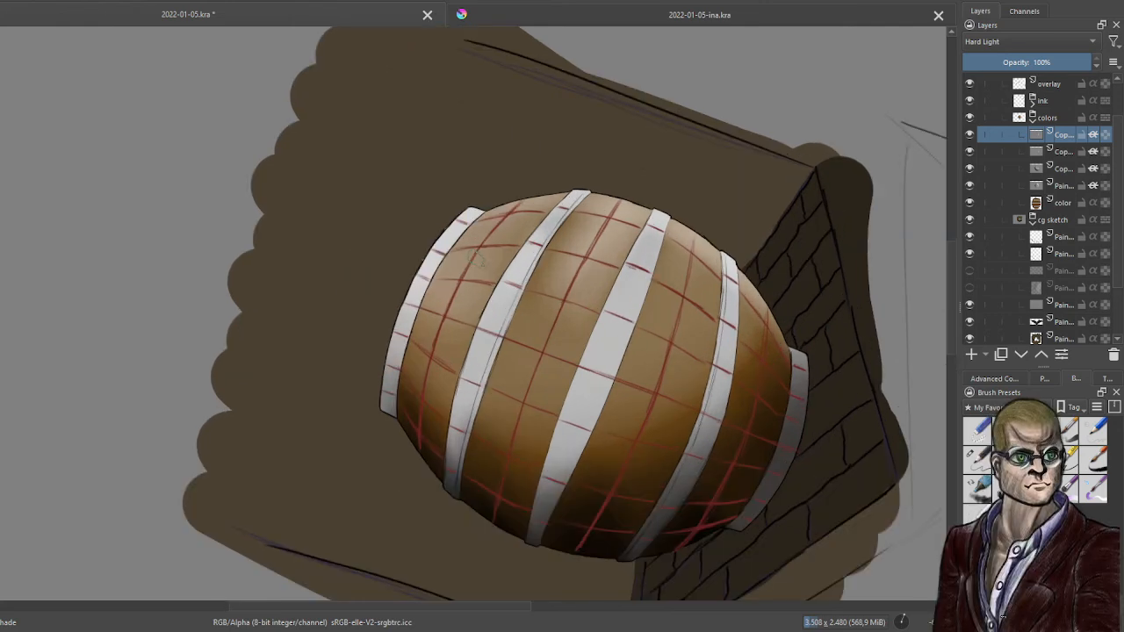
pyautogui.moveTo(539, 274); pyautogui.dragTo(429, 253)
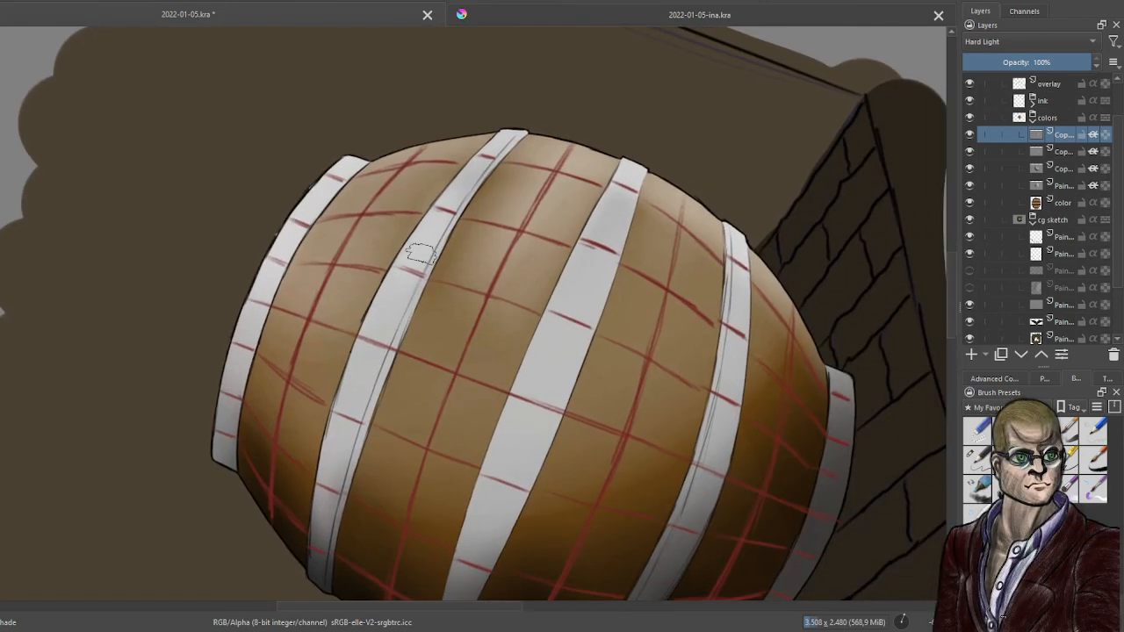
pyautogui.click(994, 379)
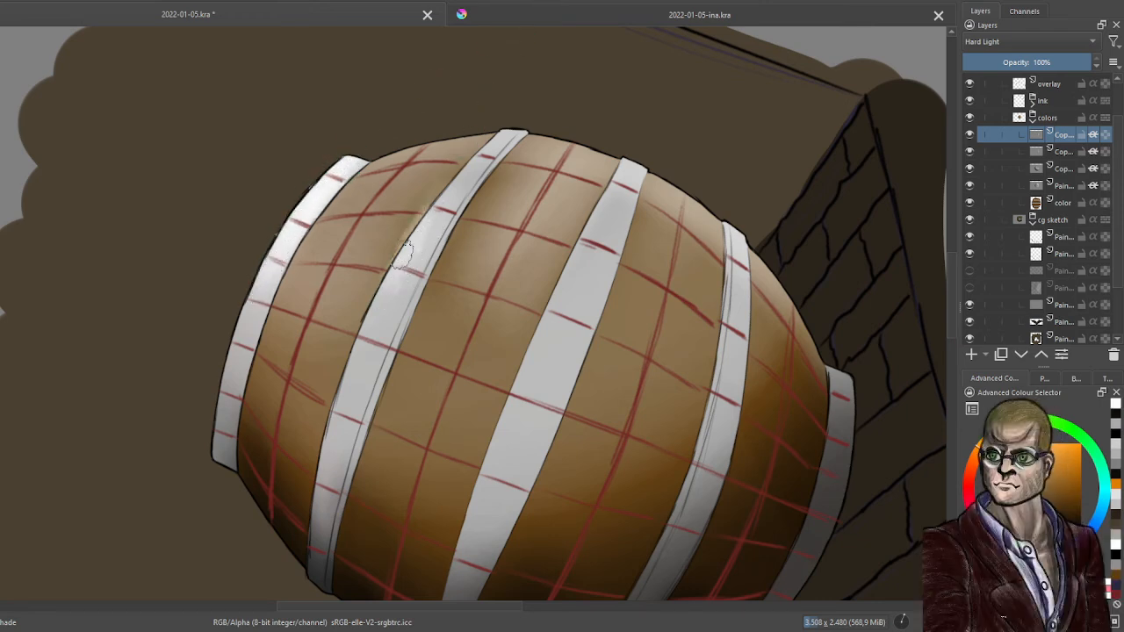
# Brush white highlights over the right side of the barrel's top two hoops on the new copy, undoing a trial stroke across the staves
pyautogui.moveTo(400, 276)
pyautogui.mouseDown()
pyautogui.moveTo(427, 225)
pyautogui.moveTo(394, 283)
pyautogui.moveTo(502, 115)
pyautogui.mouseUp()
pyautogui.hotkey('ctrl', 'z')
pyautogui.moveTo(466, 188); pyautogui.dragTo(517, 132)
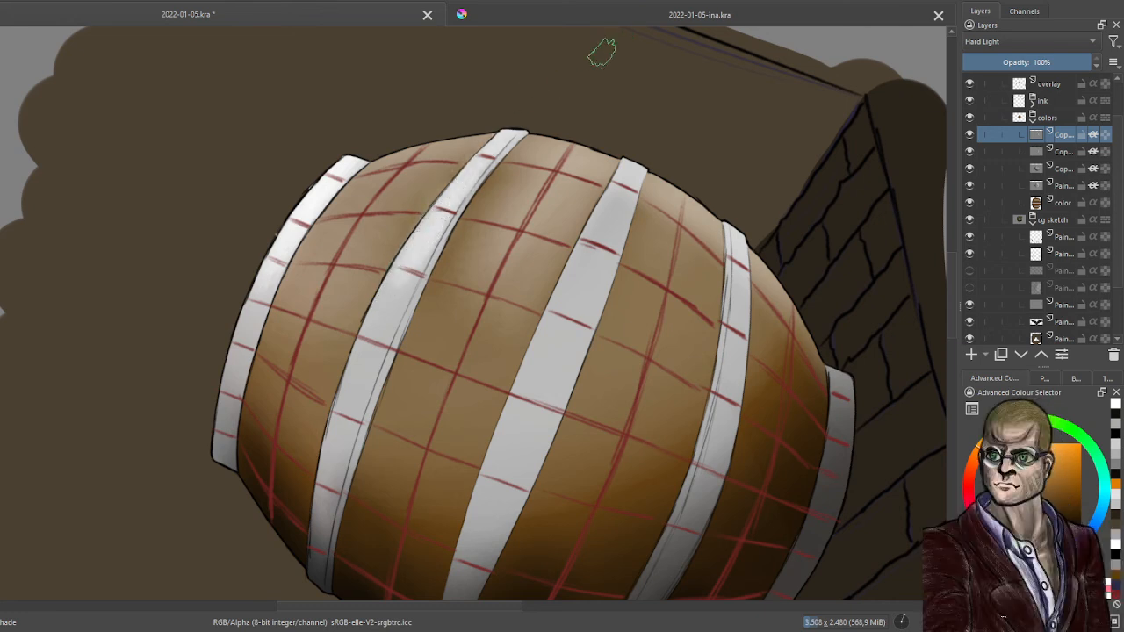
pyautogui.moveTo(387, 307); pyautogui.dragTo(545, 94)
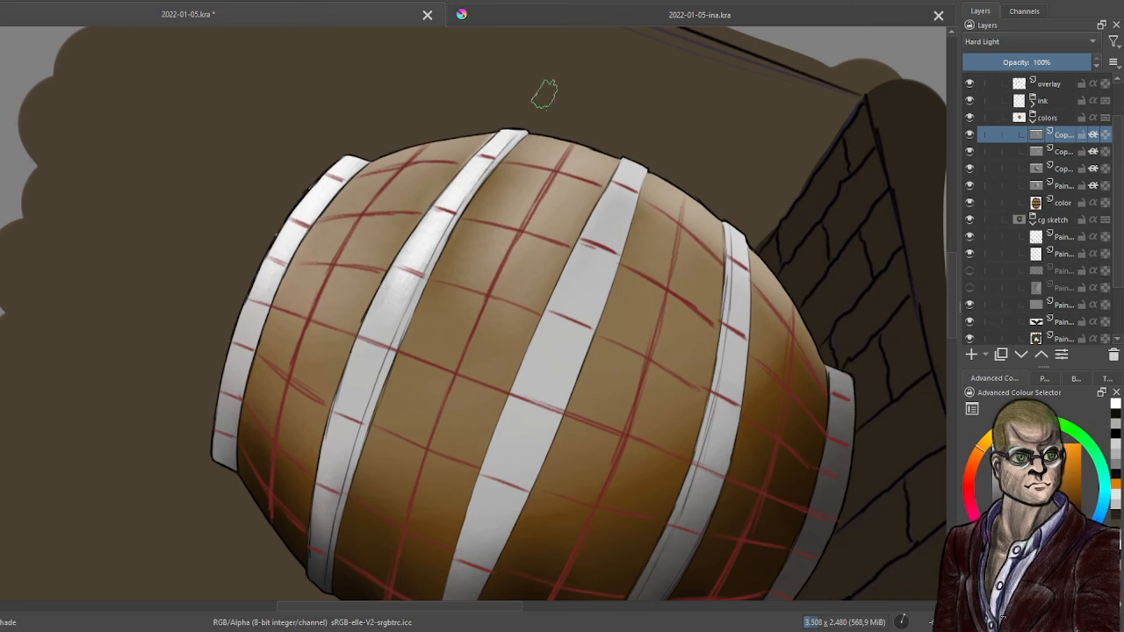
pyautogui.moveTo(438, 221); pyautogui.dragTo(538, 98)
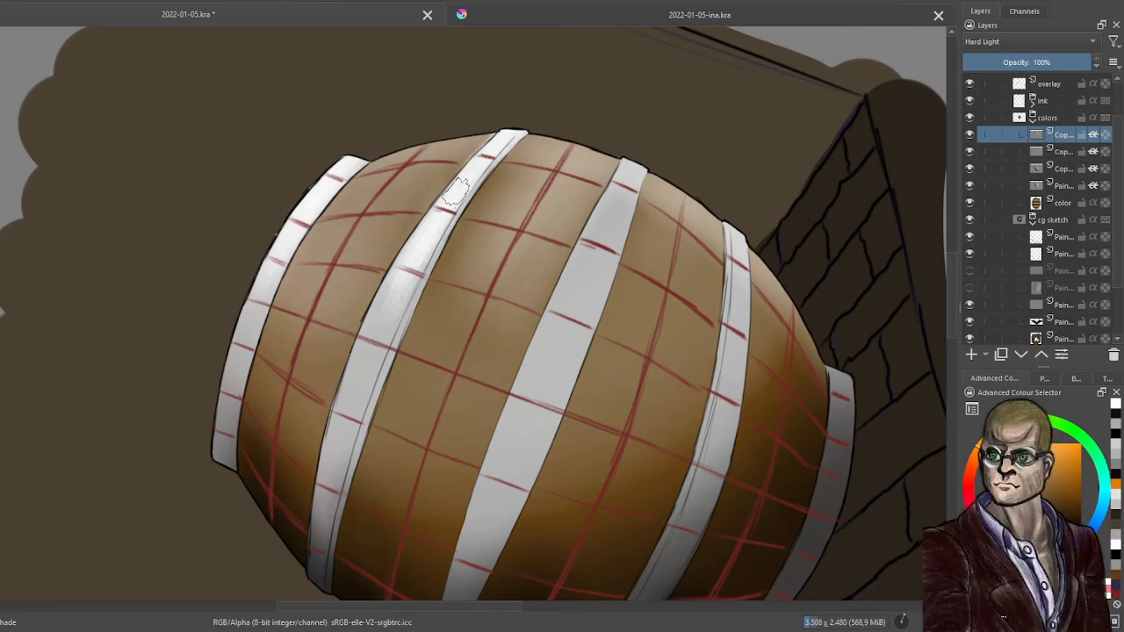
pyautogui.moveTo(446, 246); pyautogui.dragTo(575, 320)
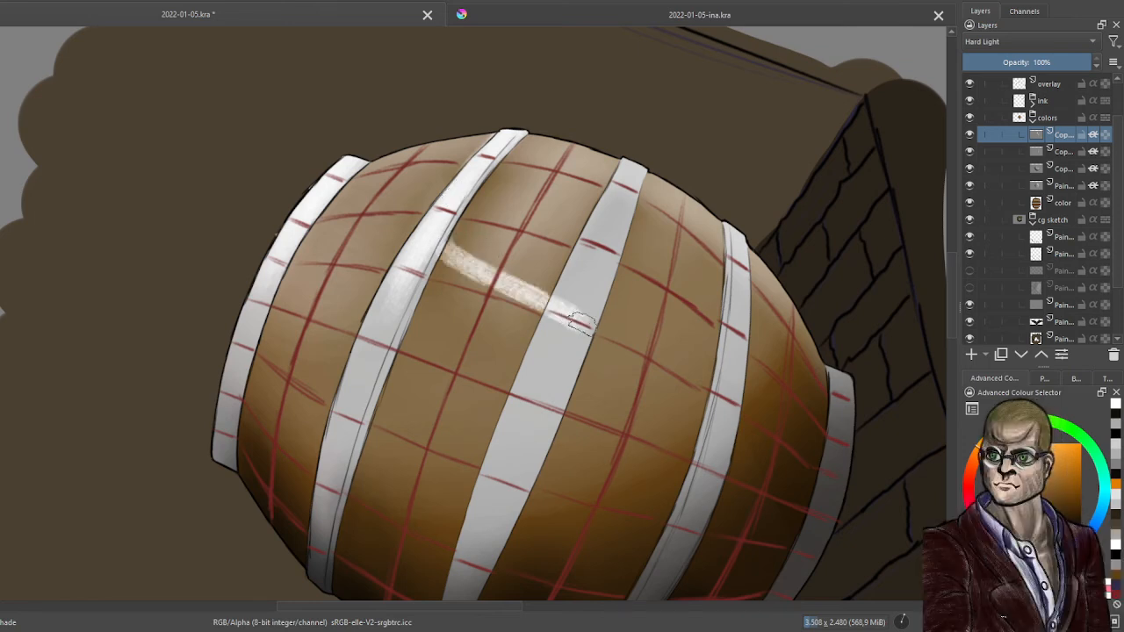
pyautogui.hotkey('ctrl', 'z')
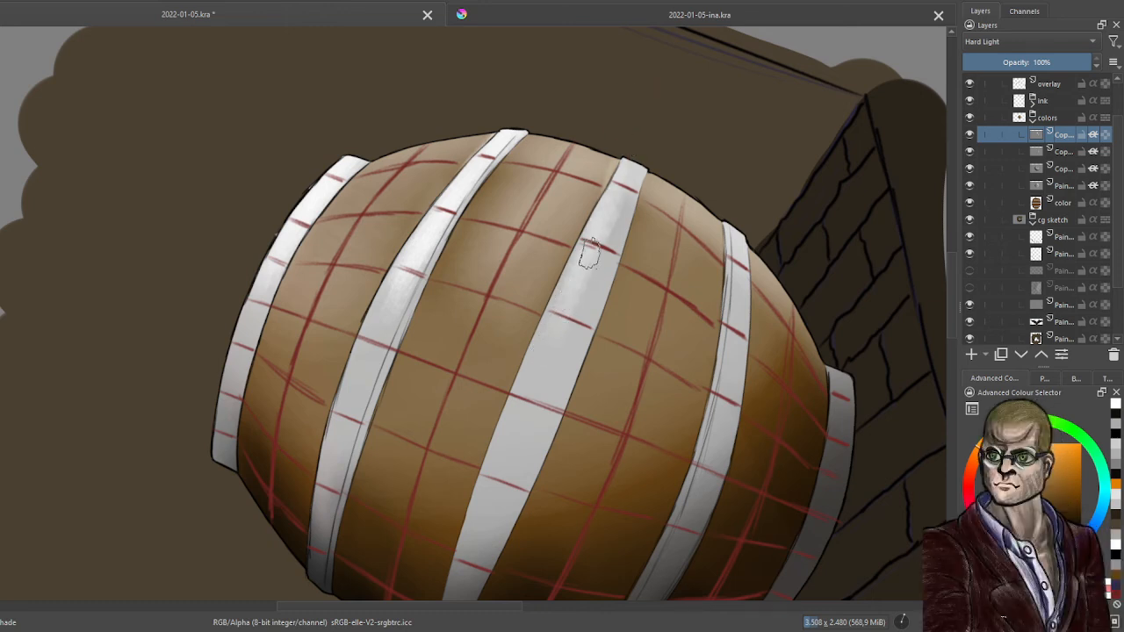
# Brush a white highlight over the right side of the barrel's middle hoop on the new copy
pyautogui.moveTo(594, 244); pyautogui.dragTo(636, 144)
pyautogui.moveTo(564, 313); pyautogui.dragTo(627, 158)
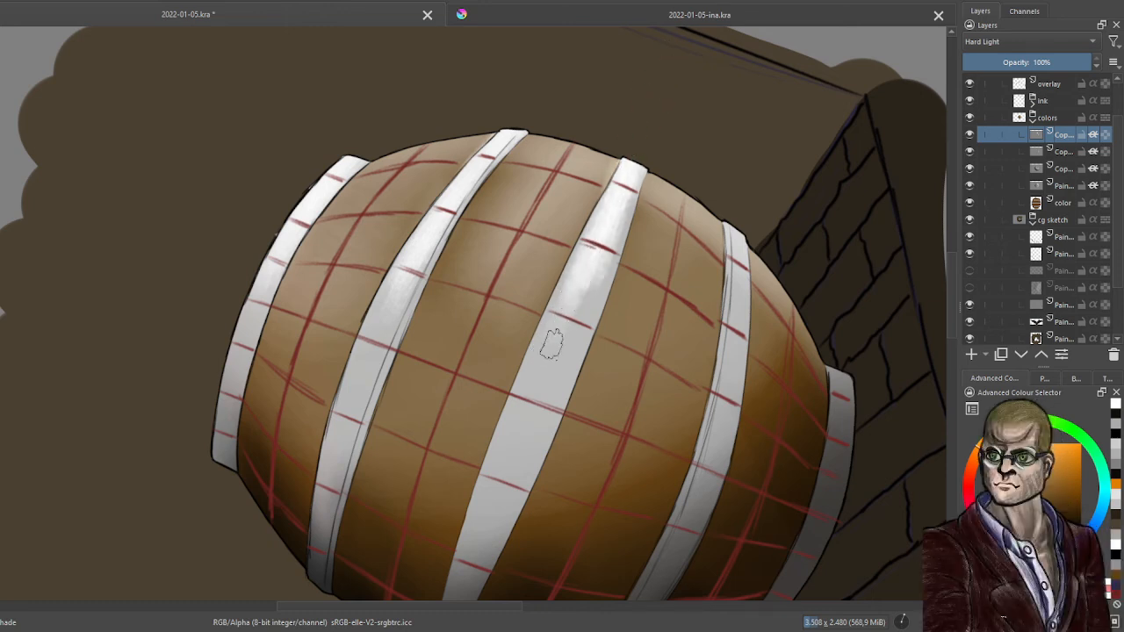
pyautogui.moveTo(552, 344); pyautogui.dragTo(603, 221)
pyautogui.moveTo(576, 326); pyautogui.dragTo(636, 168)
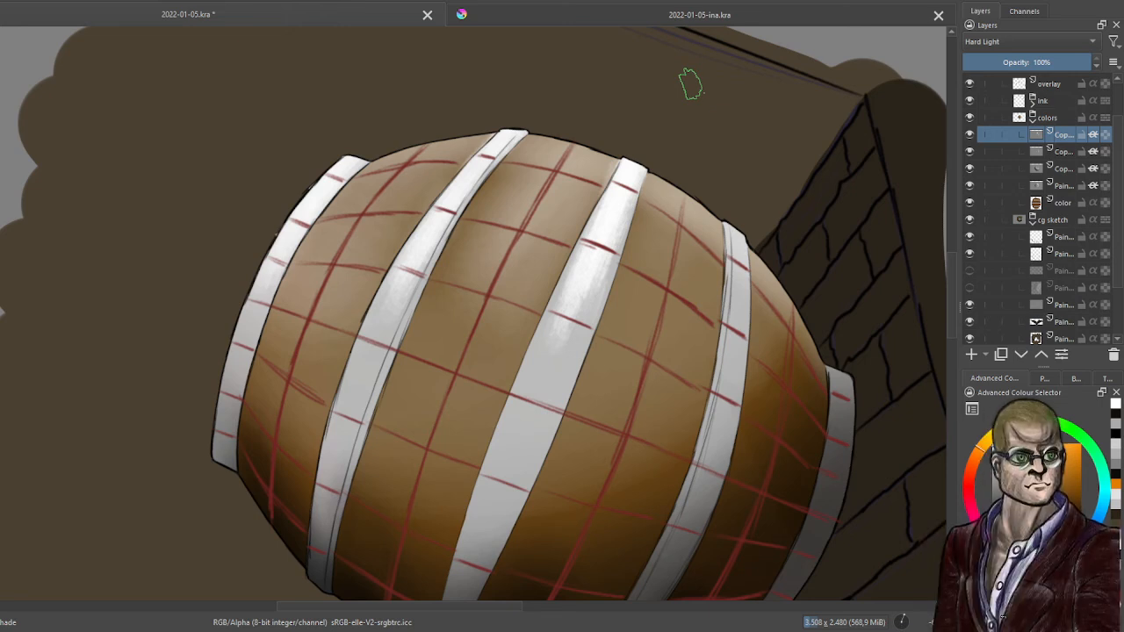
# Brush white highlights along the right side of the barrel's fourth and bottom hoops on the new copy
pyautogui.moveTo(736, 260); pyautogui.dragTo(731, 219)
pyautogui.moveTo(737, 332); pyautogui.dragTo(739, 221)
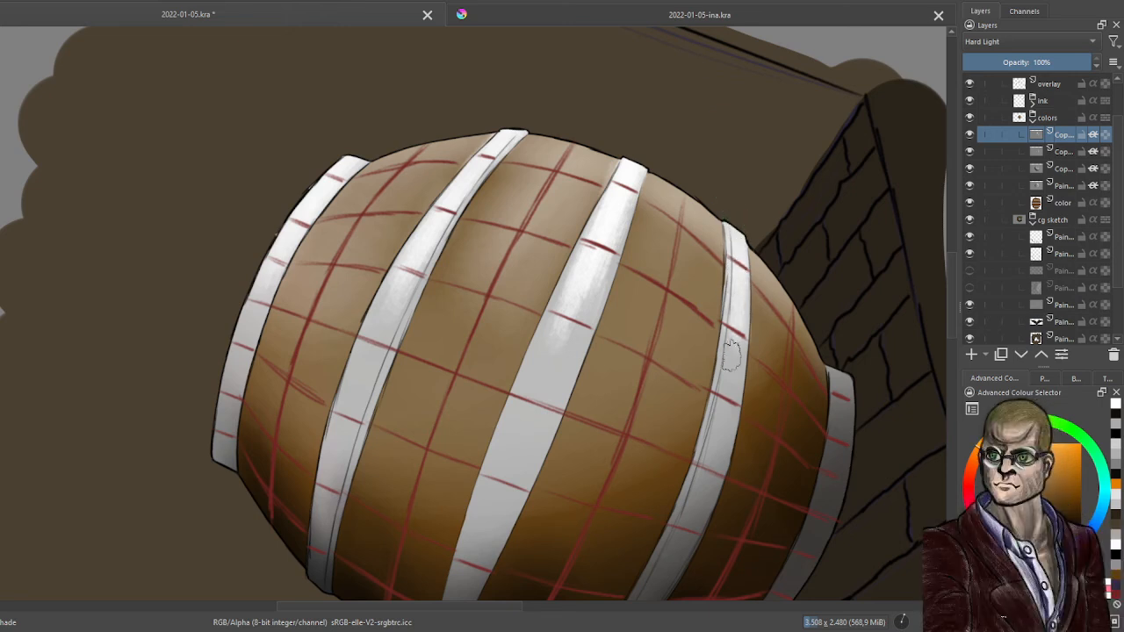
pyautogui.moveTo(731, 359); pyautogui.dragTo(735, 254)
pyautogui.moveTo(728, 391); pyautogui.dragTo(732, 220)
pyautogui.moveTo(841, 443)
pyautogui.mouseDown()
pyautogui.moveTo(837, 351)
pyautogui.moveTo(836, 373)
pyautogui.mouseUp()
pyautogui.moveTo(844, 483)
pyautogui.mouseDown()
pyautogui.moveTo(838, 355)
pyautogui.moveTo(837, 470)
pyautogui.mouseUp()
pyautogui.moveTo(844, 419); pyautogui.dragTo(836, 511)
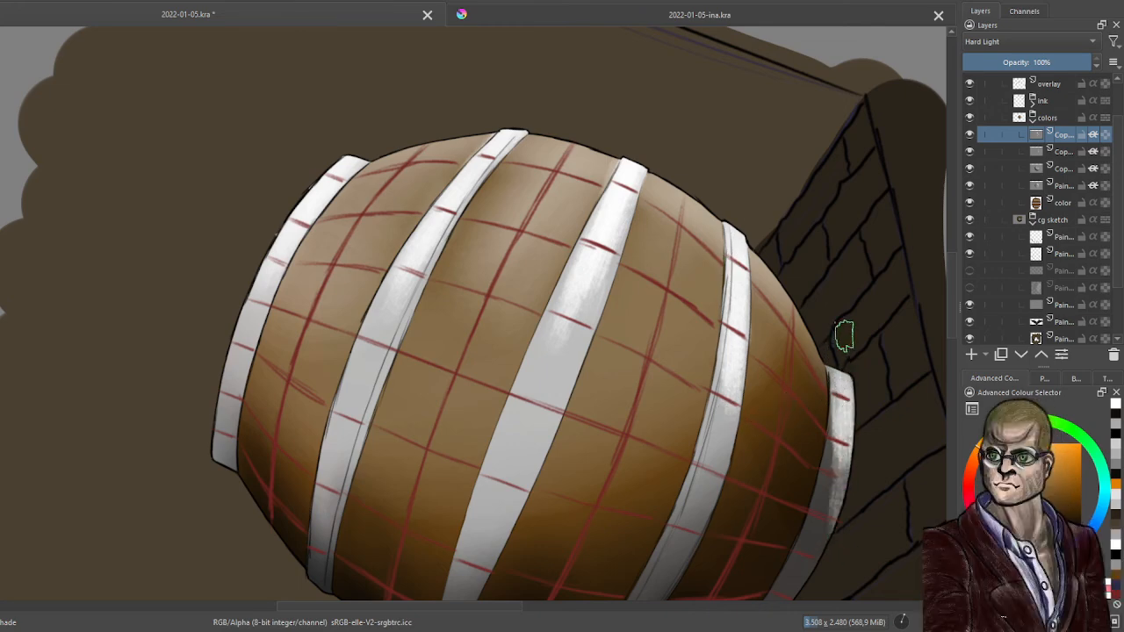
pyautogui.moveTo(845, 351); pyautogui.dragTo(825, 545)
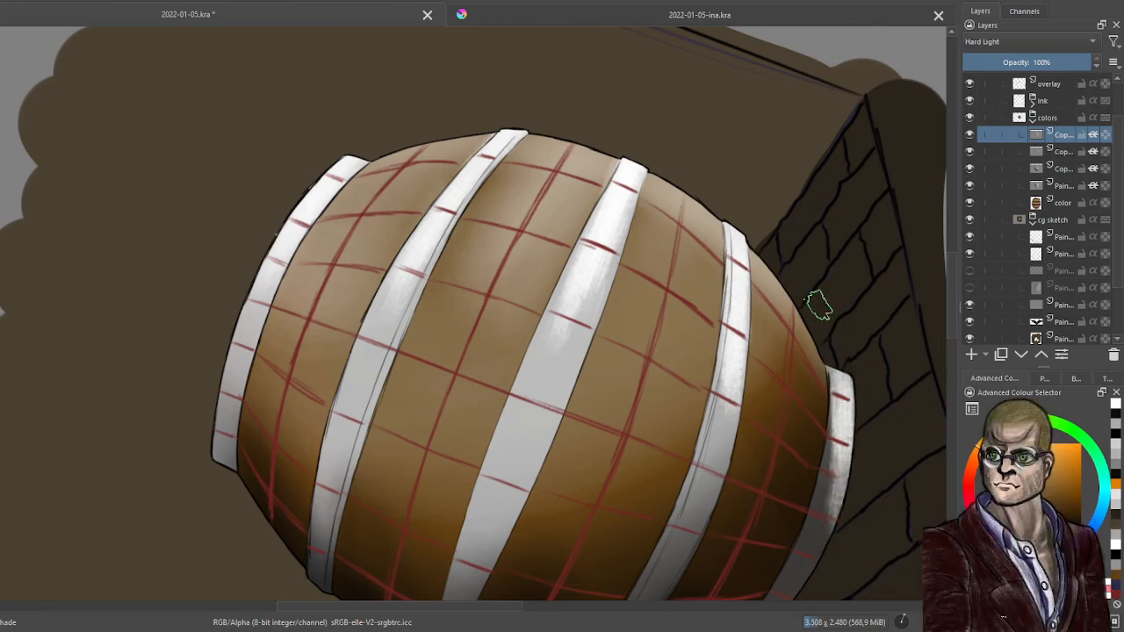
pyautogui.scroll(-2, 779, 274)
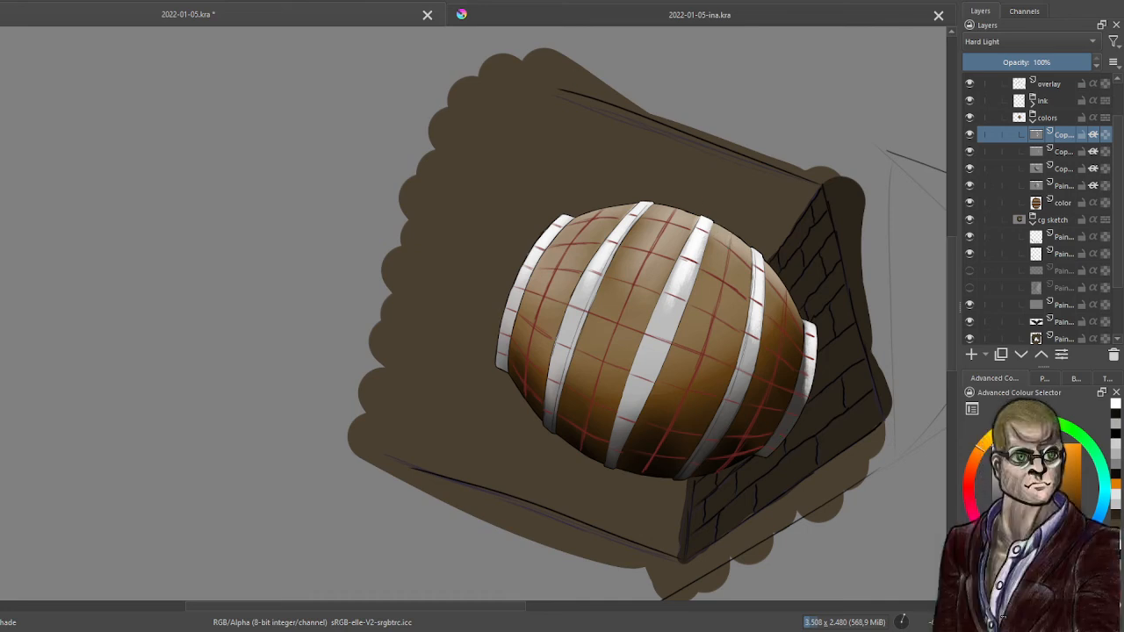
# Delete the hoop-highlight layer, add a new paint layer, and undo a trial white stroke along the top hoop
pyautogui.click(1113, 355)
pyautogui.click(972, 354)
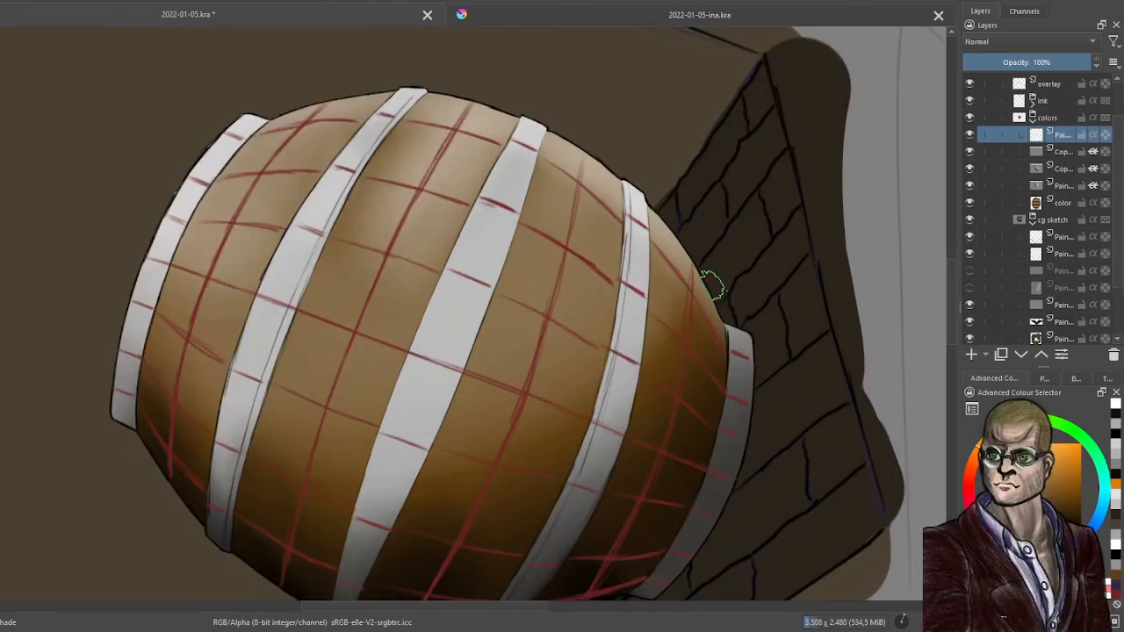
pyautogui.moveTo(179, 207); pyautogui.dragTo(265, 81)
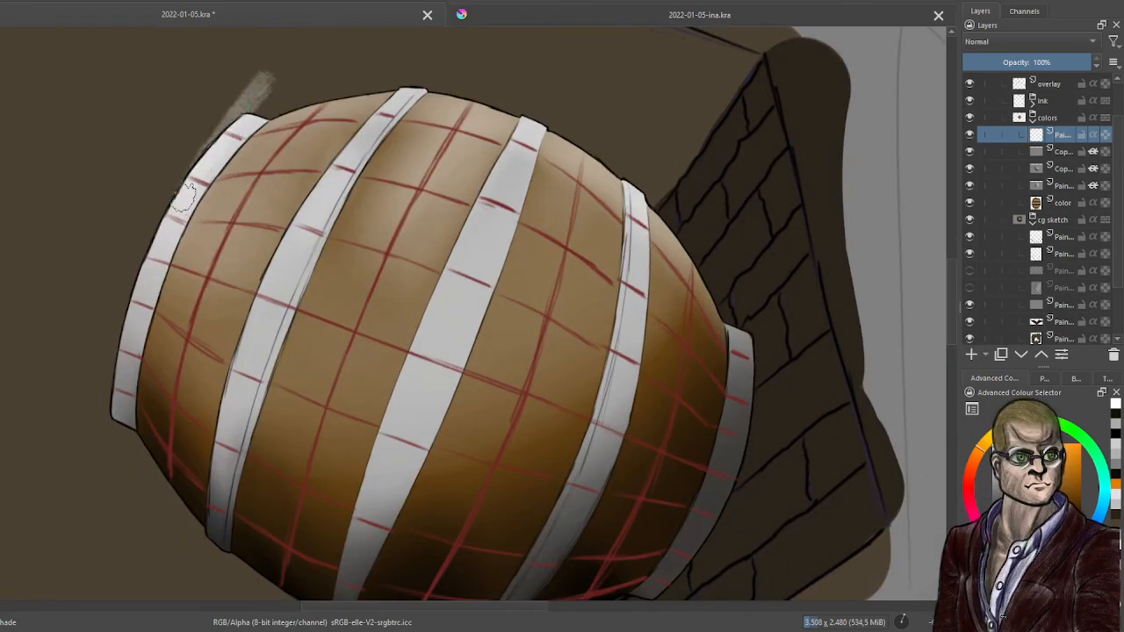
pyautogui.hotkey('ctrl', 'z')
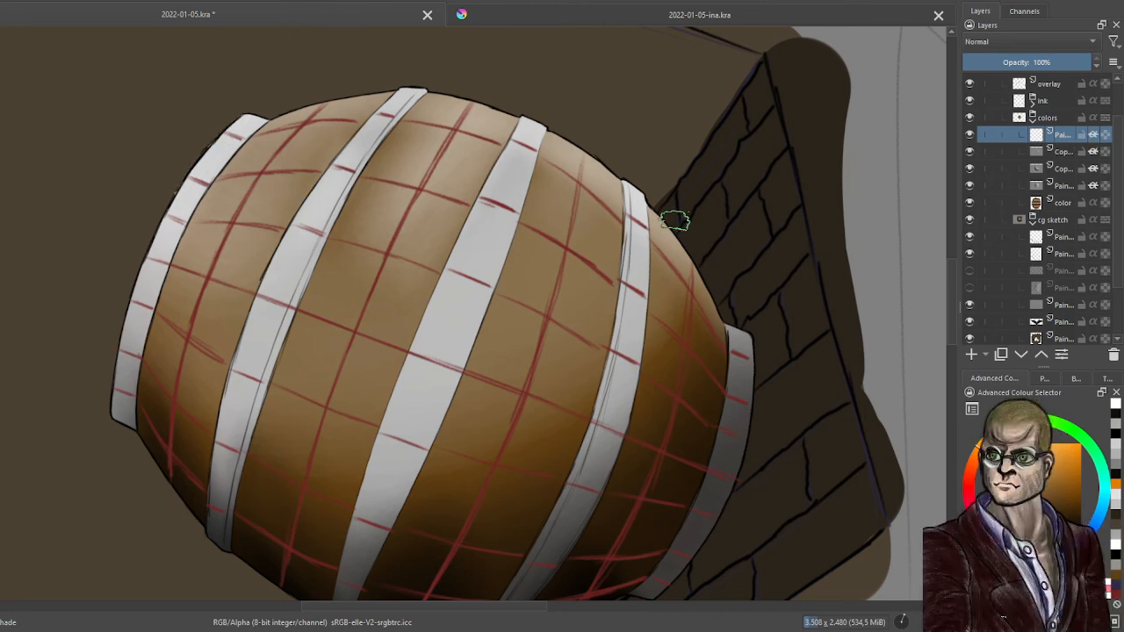
# Duplicate the topmost Hard Light copy twice and delete the empty paint layer above the copies
pyautogui.click(1064, 153)
pyautogui.hotkey('ctrl', 'j')
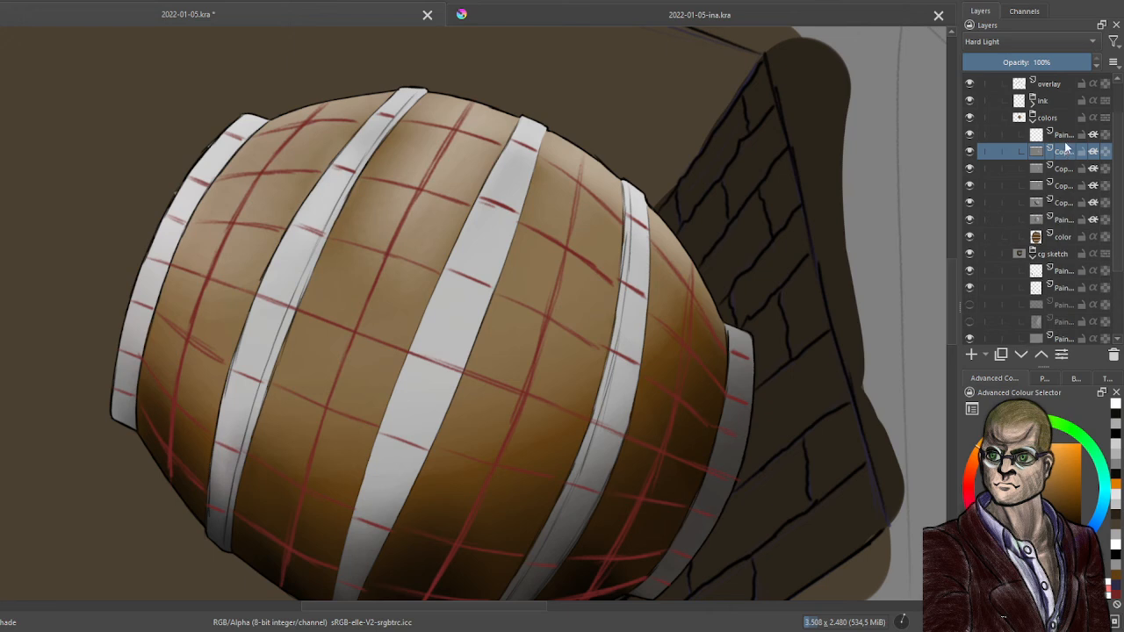
pyautogui.click(1065, 137)
pyautogui.click(1114, 354)
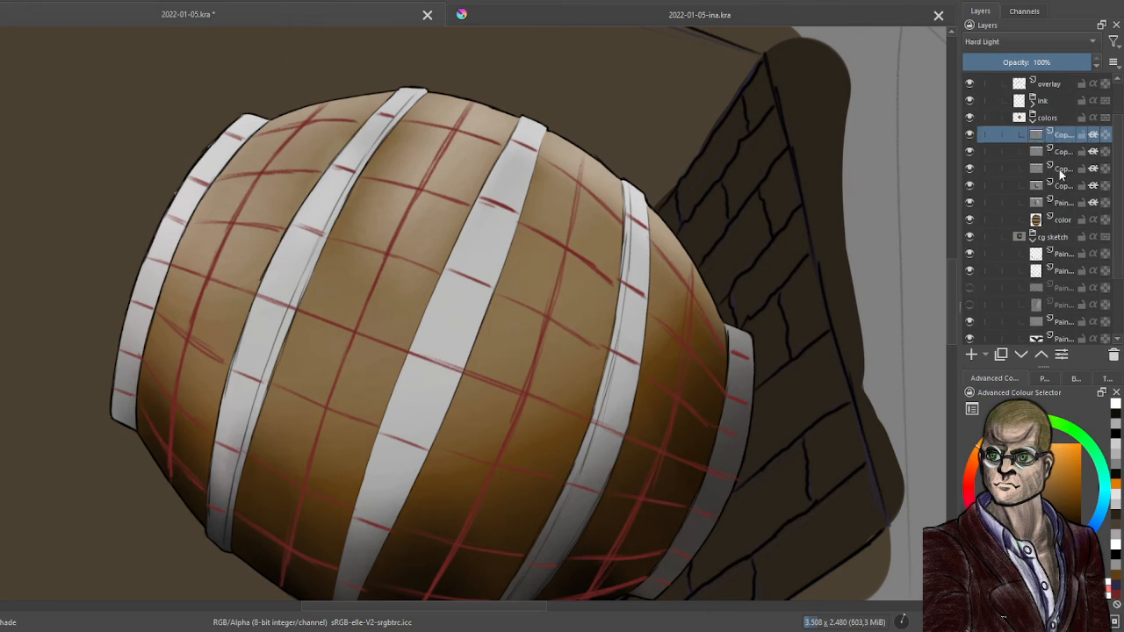
# Brush white highlights over the right side of the barrel's hoops on the third Hard Light copy from the top
pyautogui.click(1061, 169)
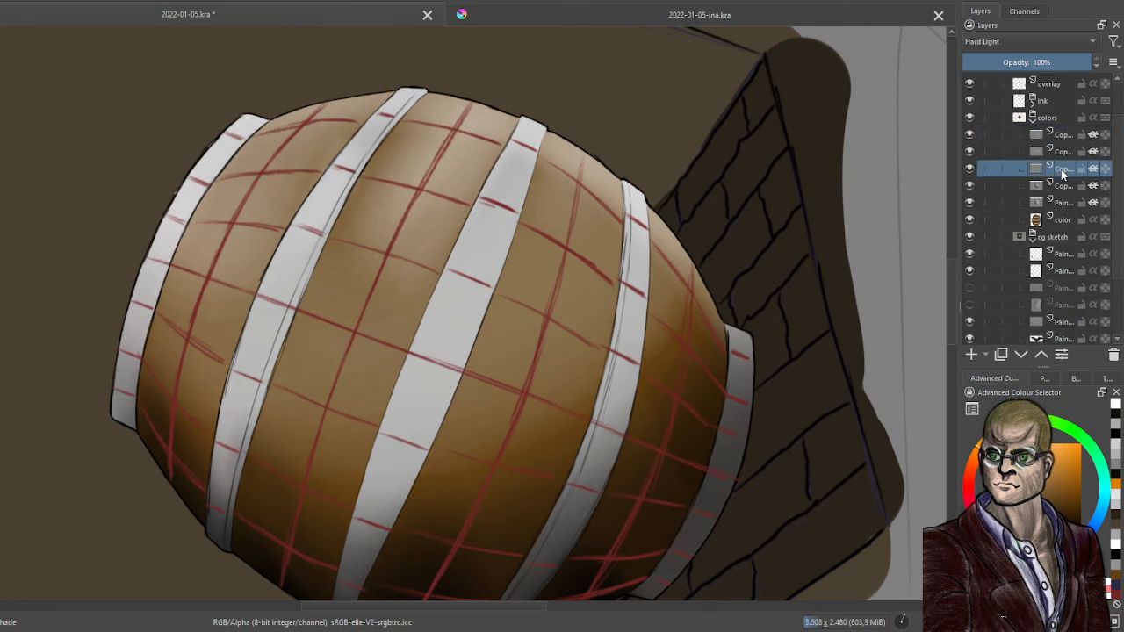
pyautogui.click(968, 170)
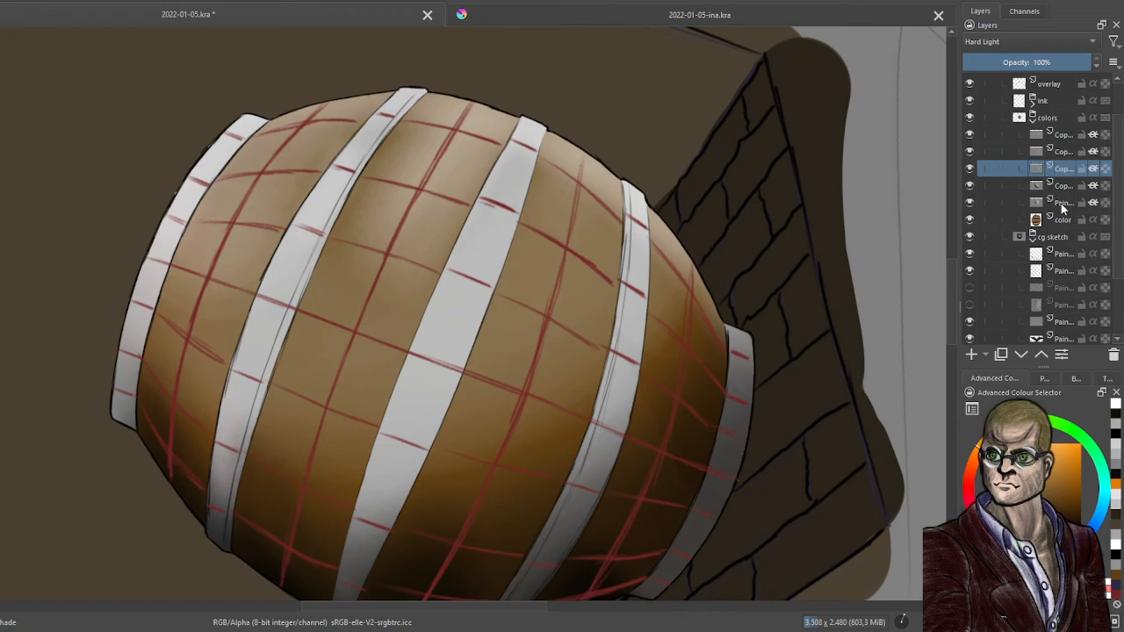
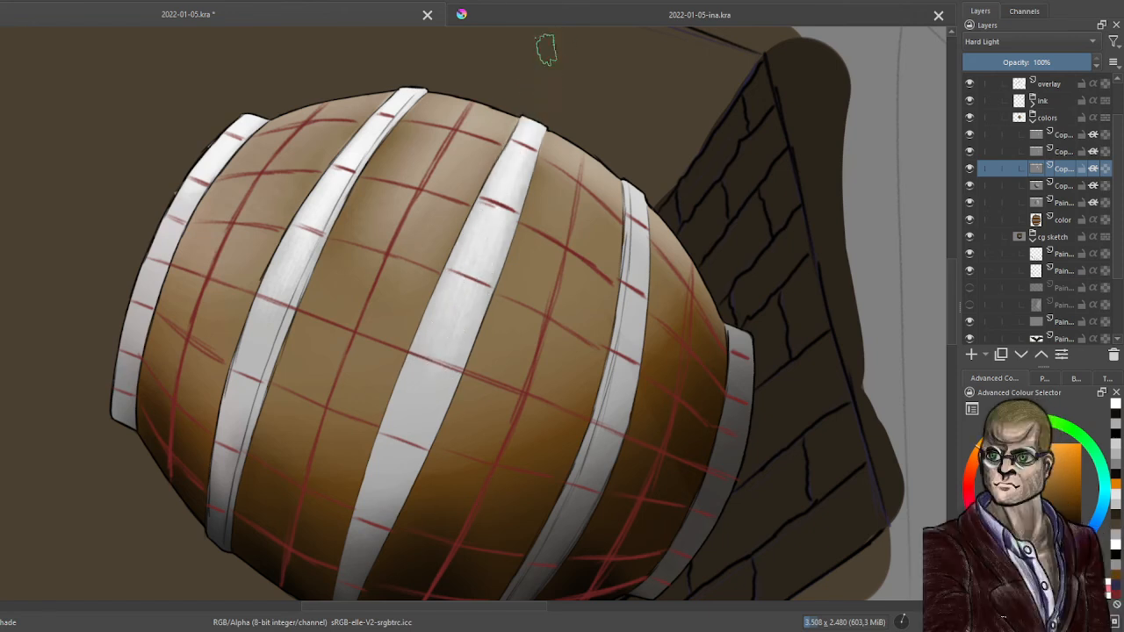
pyautogui.moveTo(488, 259); pyautogui.dragTo(533, 60)
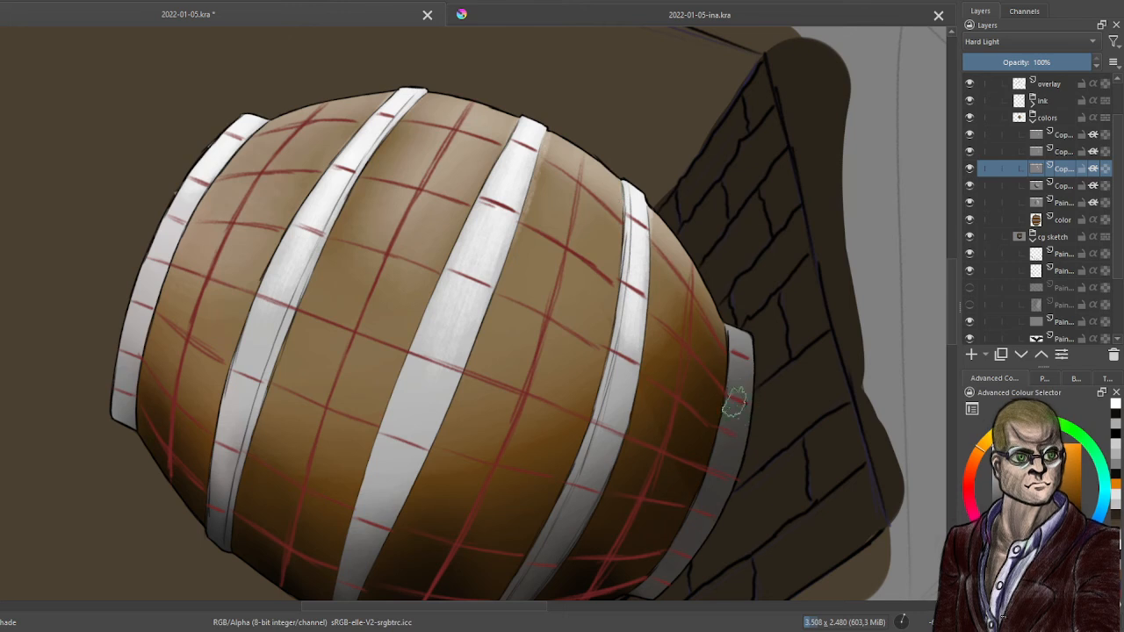
pyautogui.moveTo(736, 402)
pyautogui.mouseDown()
pyautogui.moveTo(735, 431)
pyautogui.moveTo(753, 394)
pyautogui.moveTo(737, 344)
pyautogui.mouseUp()
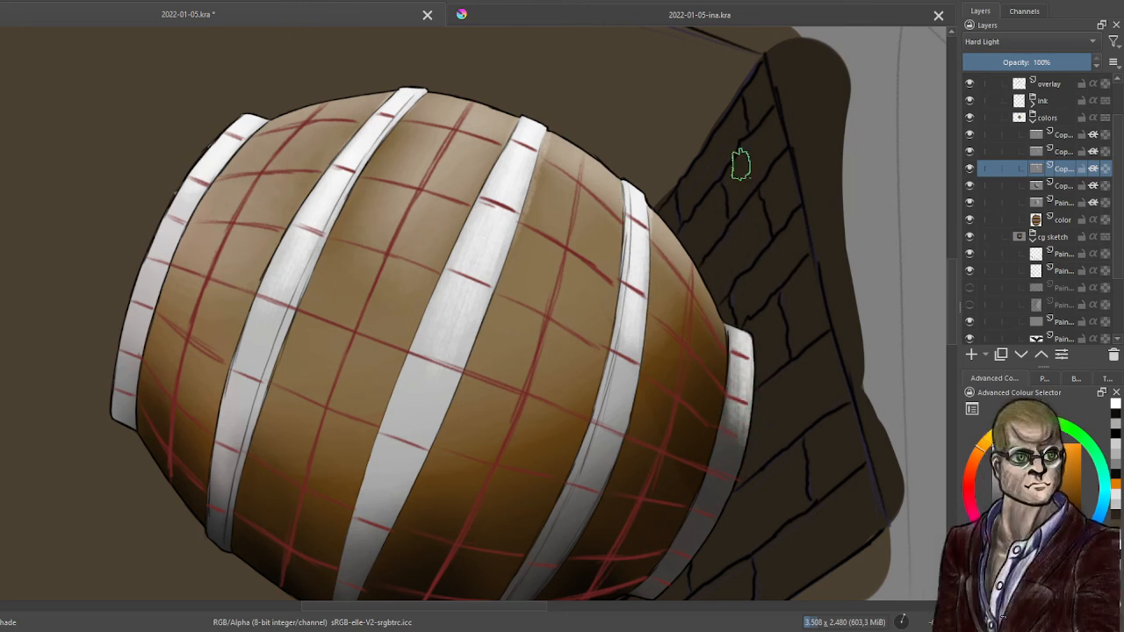
pyautogui.scroll(-2, 740, 164)
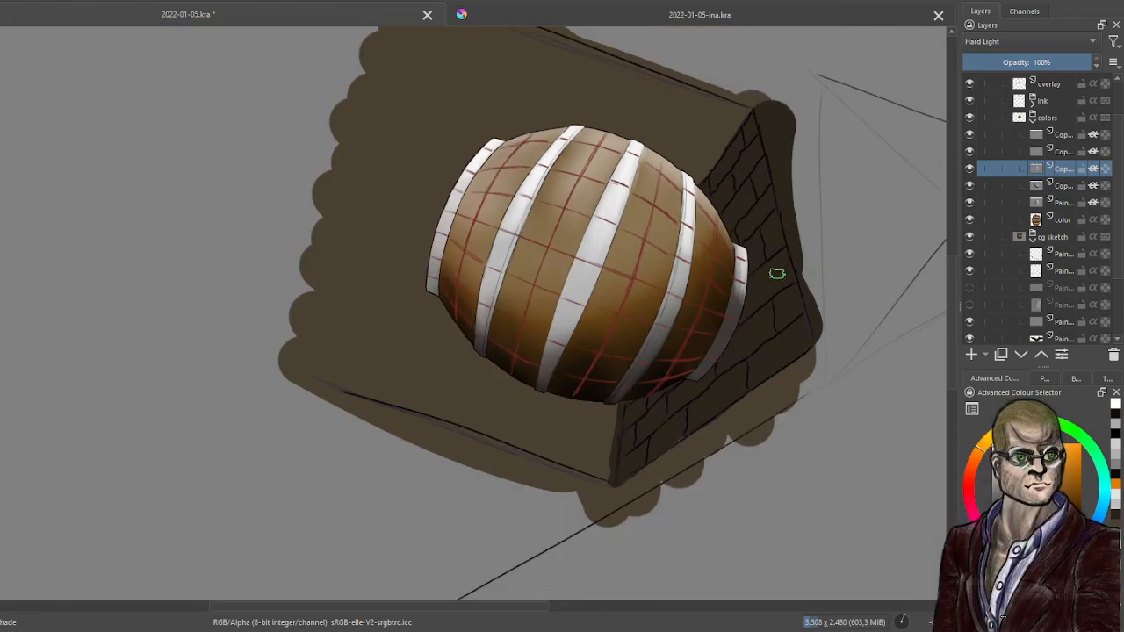
pyautogui.scroll(1, 777, 274)
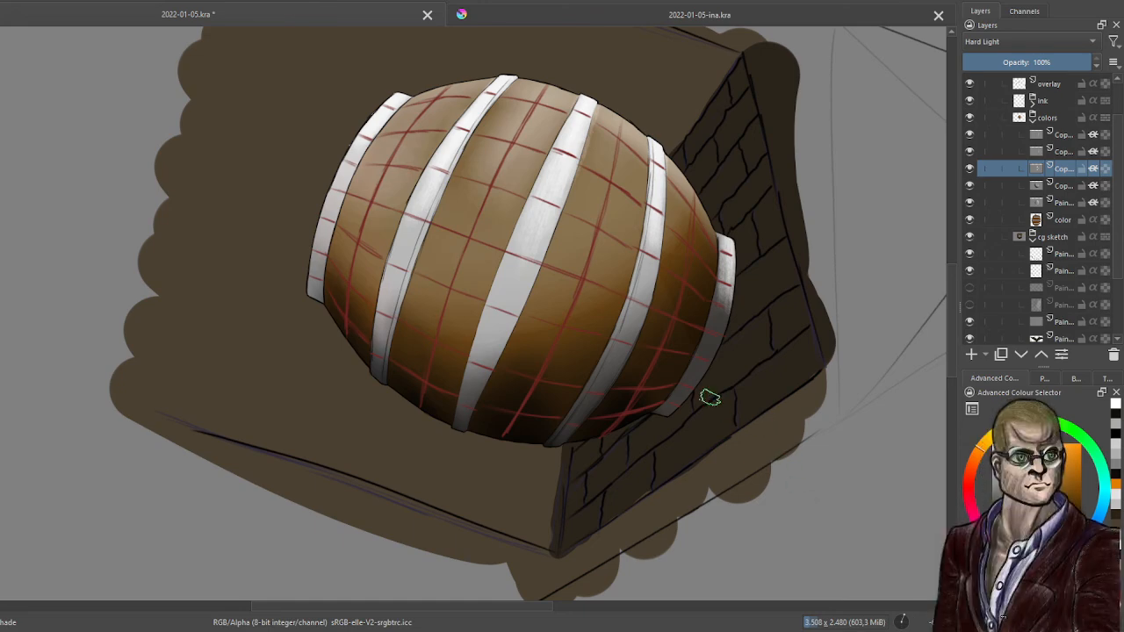
pyautogui.scroll(3, 555, 296)
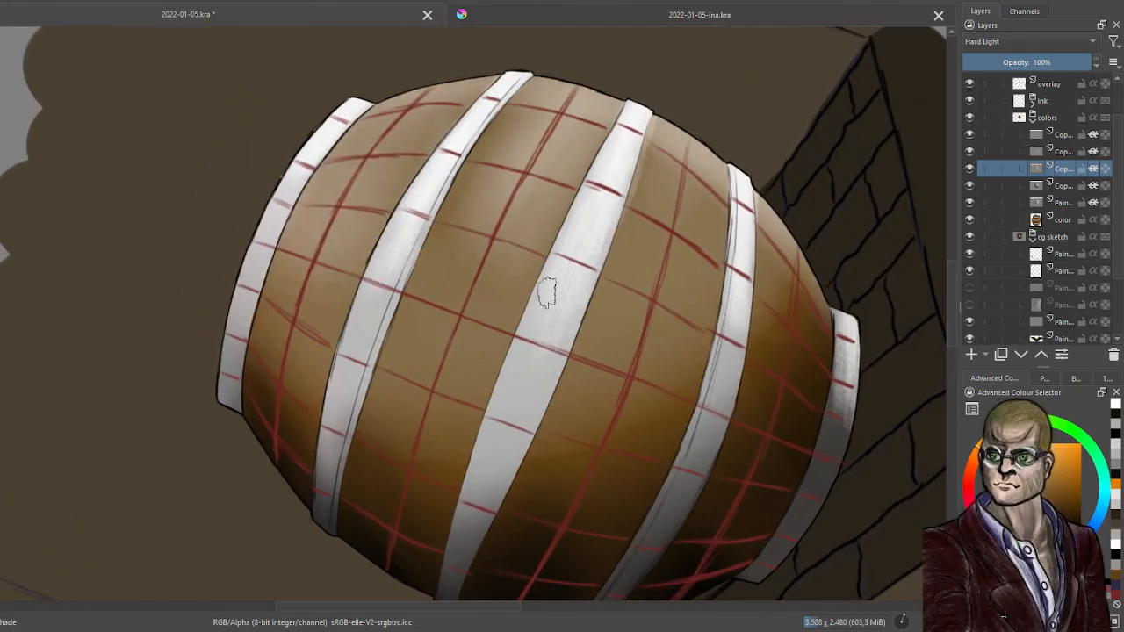
pyautogui.moveTo(555, 312)
pyautogui.mouseDown()
pyautogui.moveTo(582, 293)
pyautogui.moveTo(519, 474)
pyautogui.mouseUp()
pyautogui.hotkey('ctrl', 'z')
pyautogui.hotkey('ctrl', 'z')
pyautogui.hotkey('ctrl', 'z')
pyautogui.hotkey('ctrl', 'z')
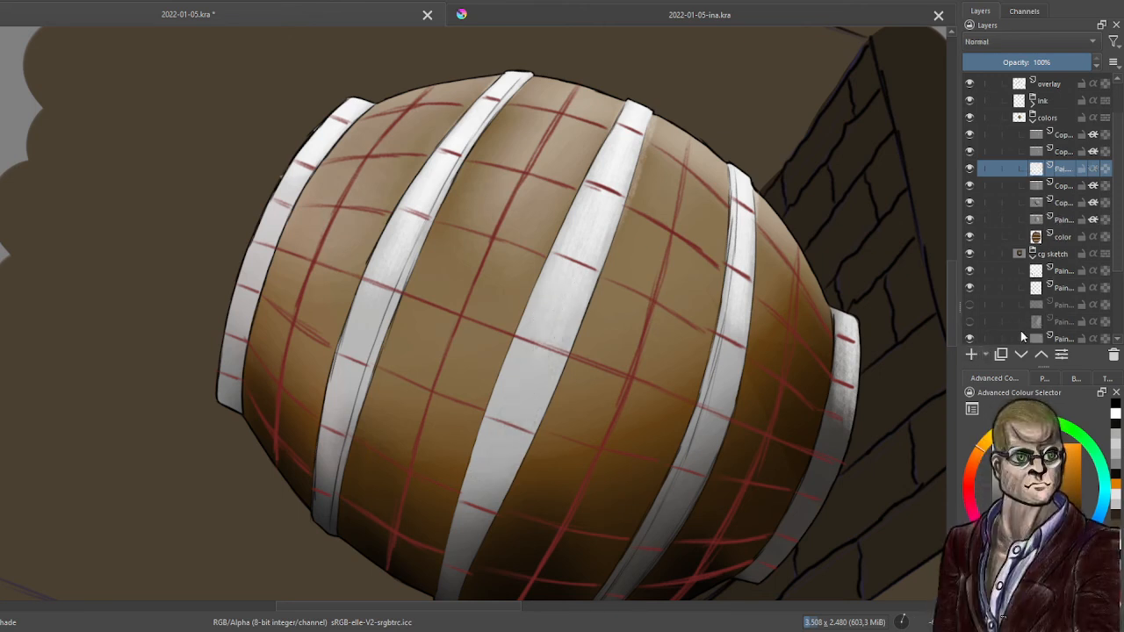
# Brush dark shading down the left side of the barrel's top hoop on the second Hard Light copy from the top
pyautogui.click(1069, 154)
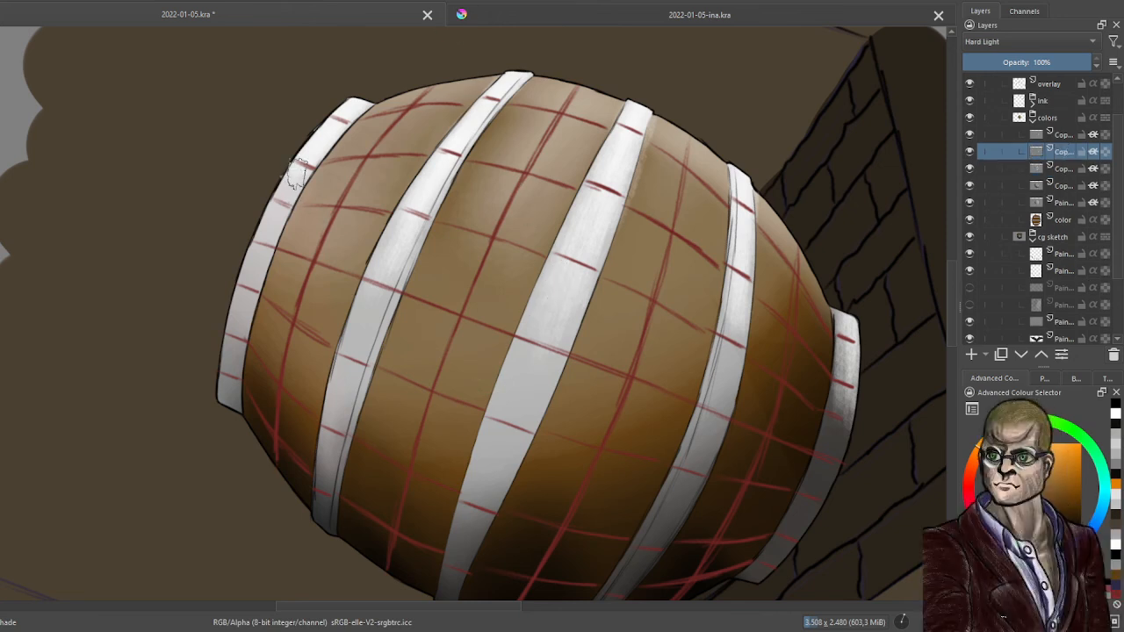
pyautogui.moveTo(297, 174)
pyautogui.mouseDown()
pyautogui.moveTo(247, 272)
pyautogui.moveTo(235, 330)
pyautogui.mouseUp()
pyautogui.moveTo(277, 212)
pyautogui.mouseDown()
pyautogui.moveTo(243, 279)
pyautogui.moveTo(224, 429)
pyautogui.mouseUp()
pyautogui.moveTo(227, 303); pyautogui.dragTo(228, 479)
pyautogui.moveTo(220, 281); pyautogui.dragTo(232, 436)
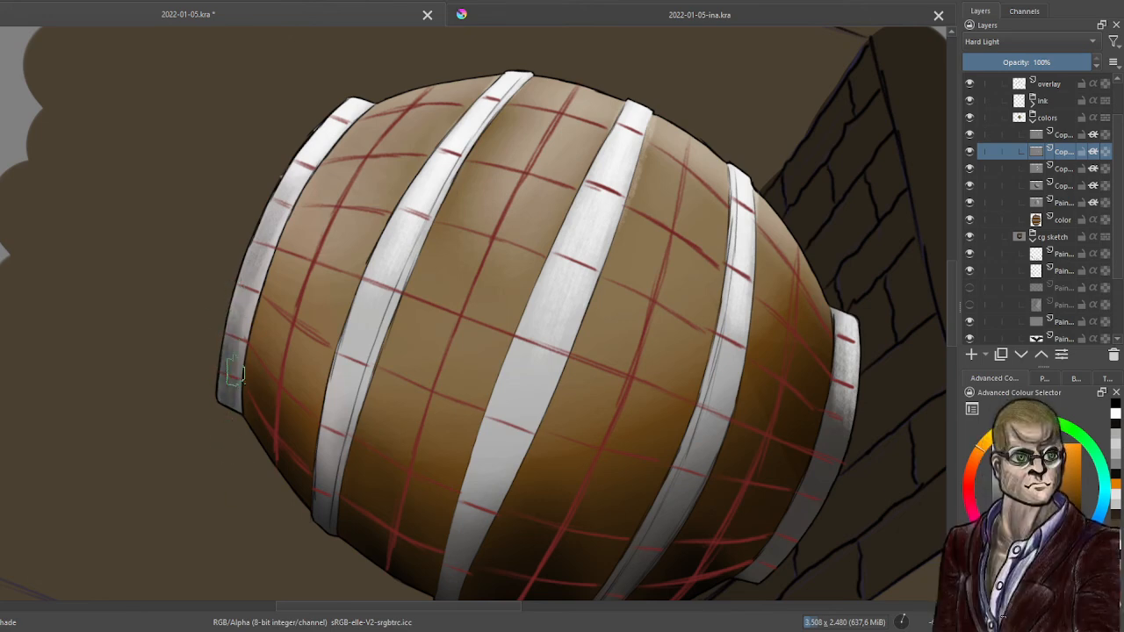
pyautogui.moveTo(235, 370); pyautogui.dragTo(232, 443)
pyautogui.moveTo(294, 174); pyautogui.dragTo(221, 406)
pyautogui.moveTo(262, 248); pyautogui.dragTo(239, 339)
pyautogui.moveTo(274, 184)
pyautogui.mouseDown()
pyautogui.moveTo(255, 218)
pyautogui.moveTo(221, 408)
pyautogui.mouseUp()
pyautogui.moveTo(260, 237); pyautogui.dragTo(225, 407)
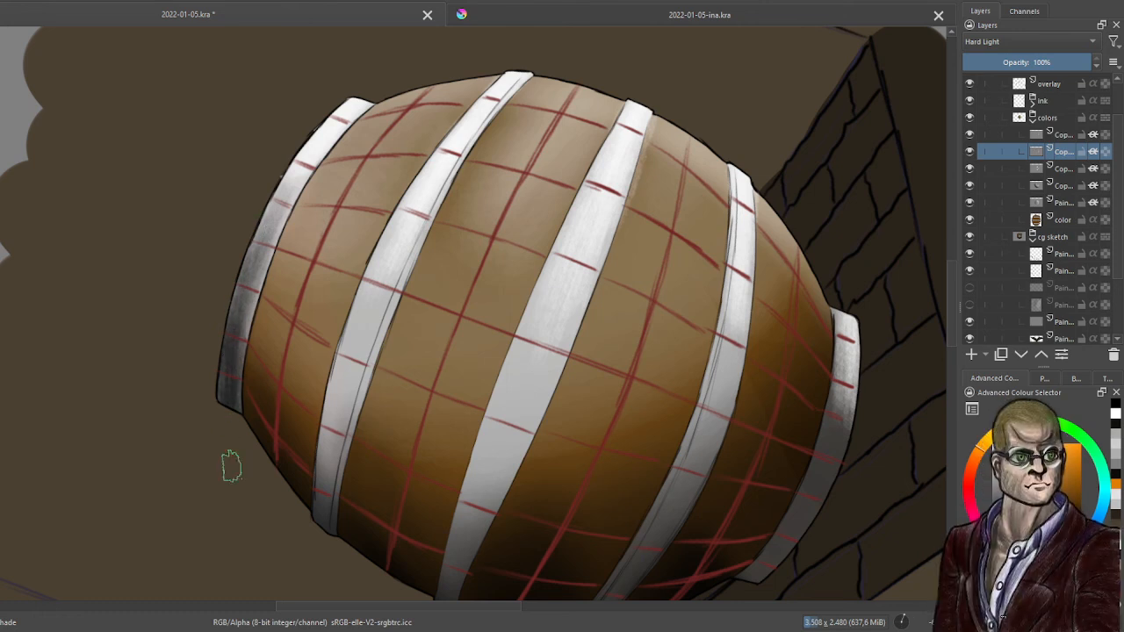
# Brush dark shading over the left end of the top hoop and the left half of the second hoop, building it up in layers
pyautogui.moveTo(243, 274)
pyautogui.mouseDown()
pyautogui.moveTo(233, 406)
pyautogui.moveTo(236, 337)
pyautogui.mouseUp()
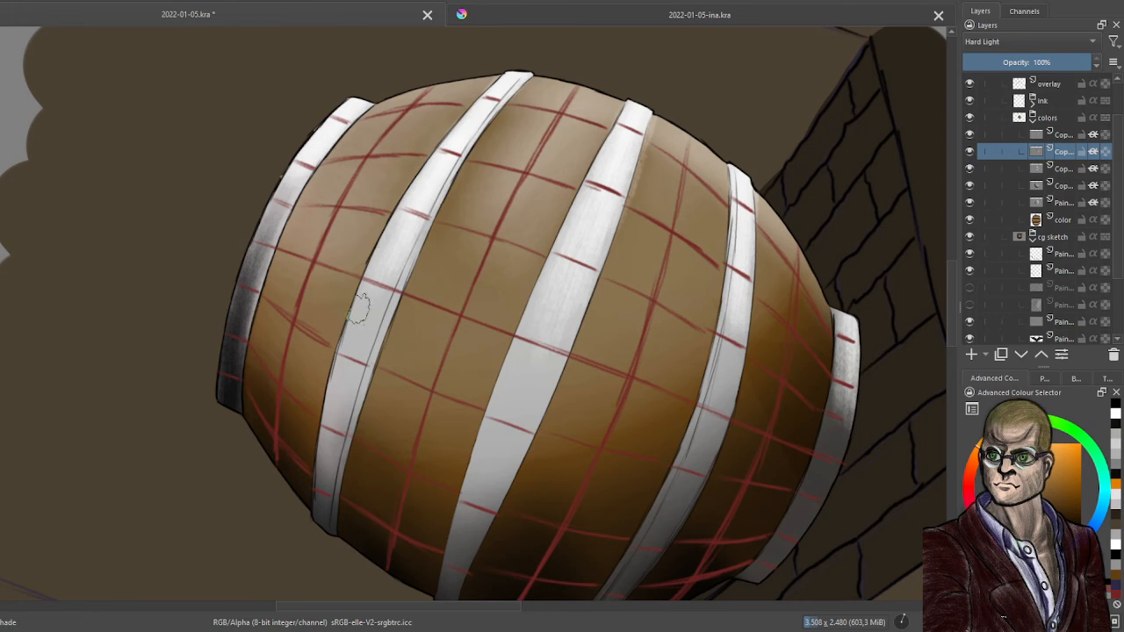
pyautogui.moveTo(377, 263)
pyautogui.mouseDown()
pyautogui.moveTo(341, 386)
pyautogui.moveTo(352, 384)
pyautogui.mouseUp()
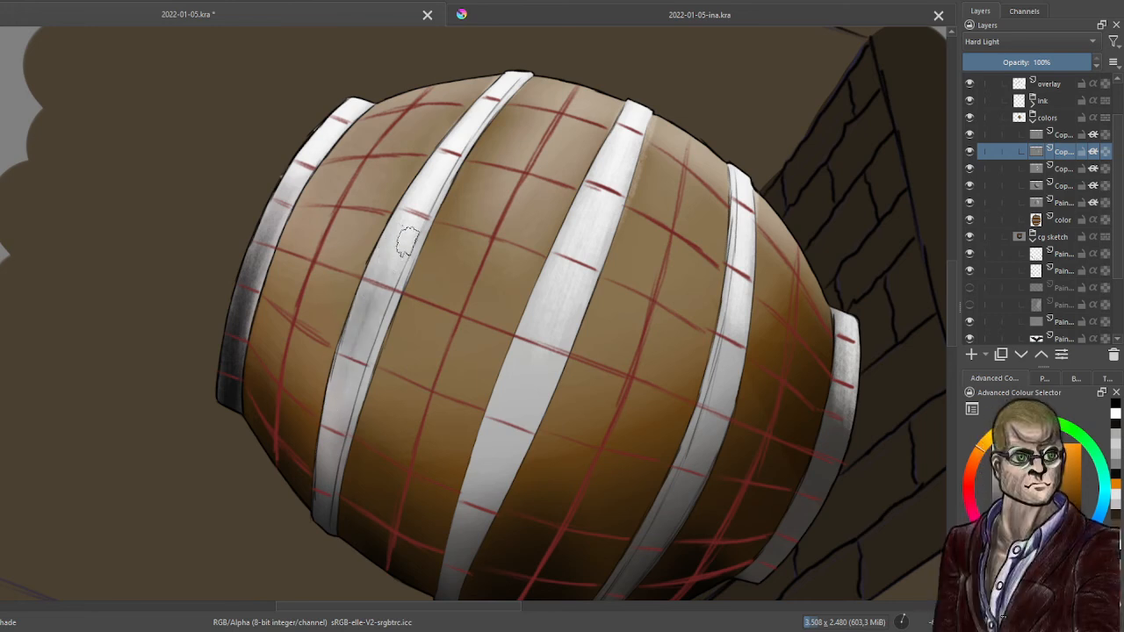
pyautogui.moveTo(400, 263); pyautogui.dragTo(353, 390)
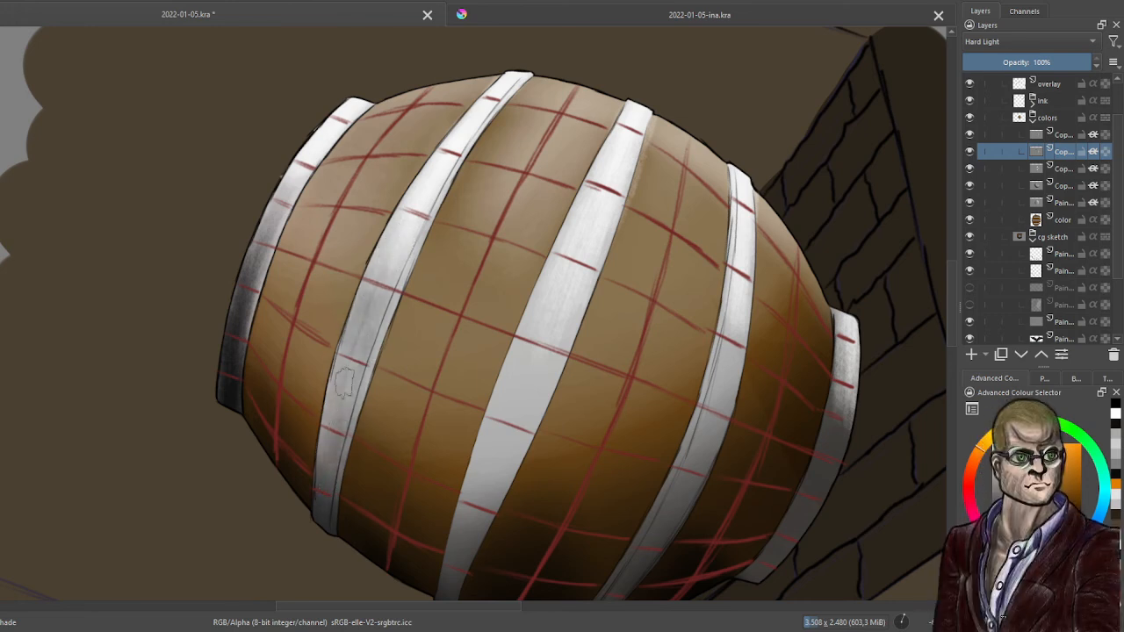
pyautogui.moveTo(337, 388); pyautogui.dragTo(328, 552)
pyautogui.moveTo(362, 347); pyautogui.dragTo(331, 554)
pyautogui.moveTo(349, 325)
pyautogui.mouseDown()
pyautogui.moveTo(330, 408)
pyautogui.moveTo(404, 219)
pyautogui.moveTo(408, 236)
pyautogui.mouseUp()
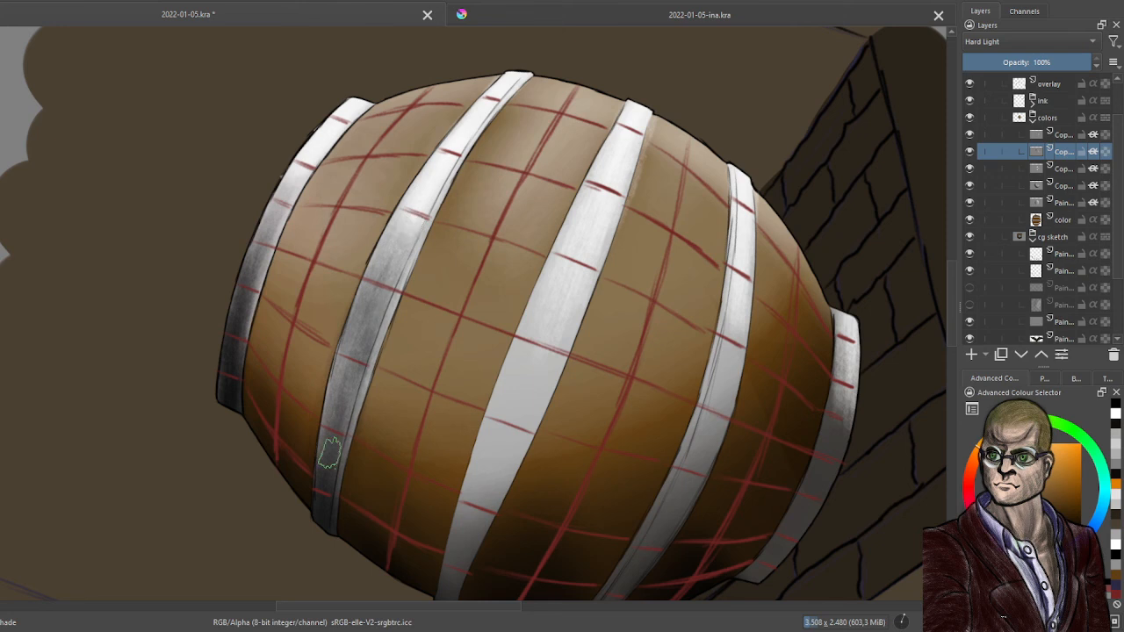
pyautogui.moveTo(390, 305); pyautogui.dragTo(324, 466)
pyautogui.moveTo(340, 361); pyautogui.dragTo(319, 538)
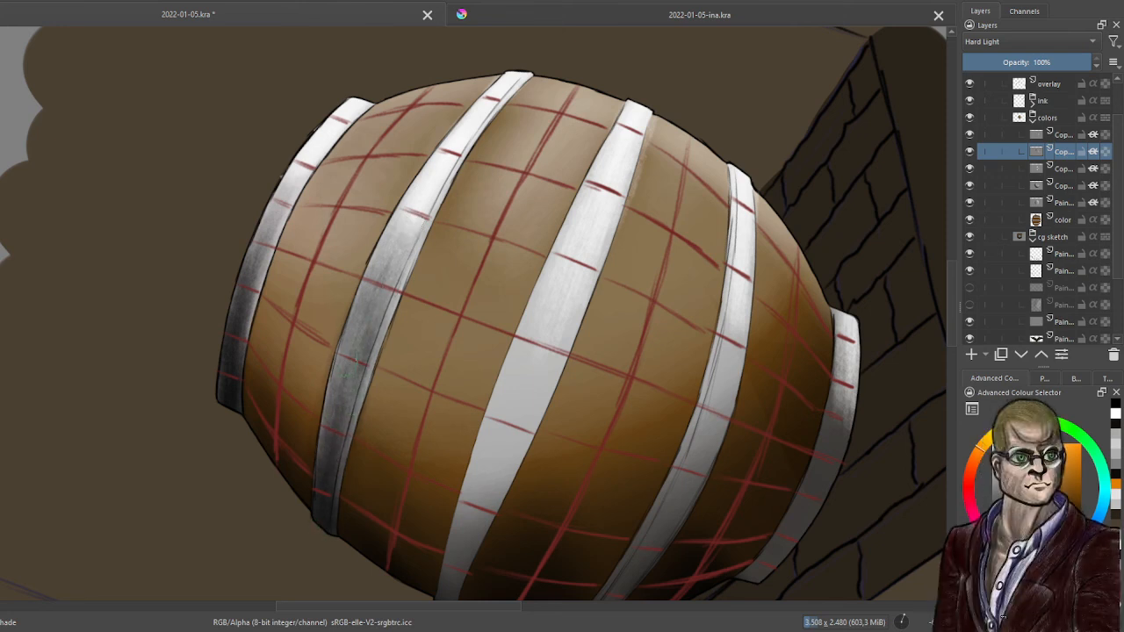
pyautogui.moveTo(395, 274); pyautogui.dragTo(356, 409)
pyautogui.moveTo(372, 337); pyautogui.dragTo(332, 543)
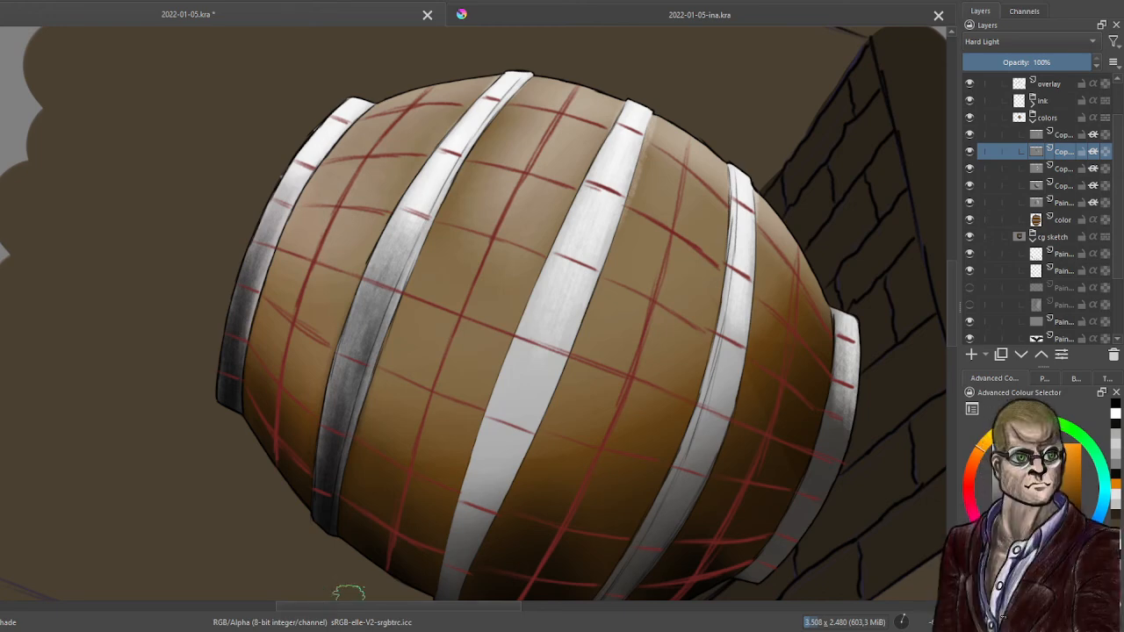
# Brush dark shading over the left half of the barrel's wide middle hoop, deepening it toward the left end
pyautogui.scroll(-3, 463, 424)
pyautogui.scroll(2, 485, 398)
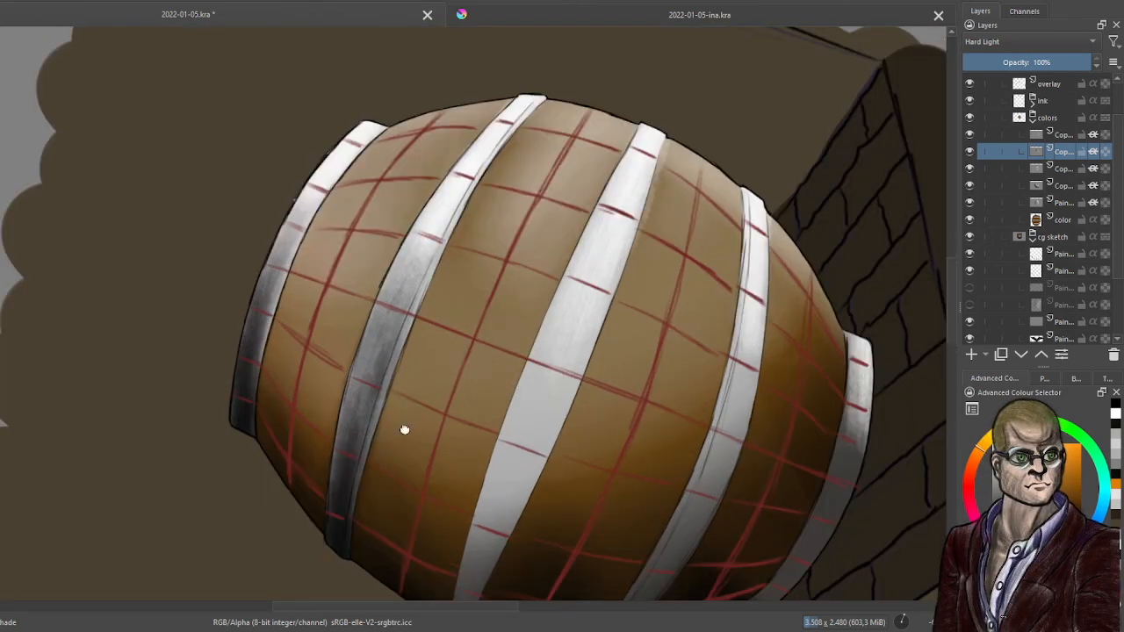
pyautogui.moveTo(404, 430); pyautogui.dragTo(425, 314)
pyautogui.scroll(-1, 469, 325)
pyautogui.scroll(1, 486, 330)
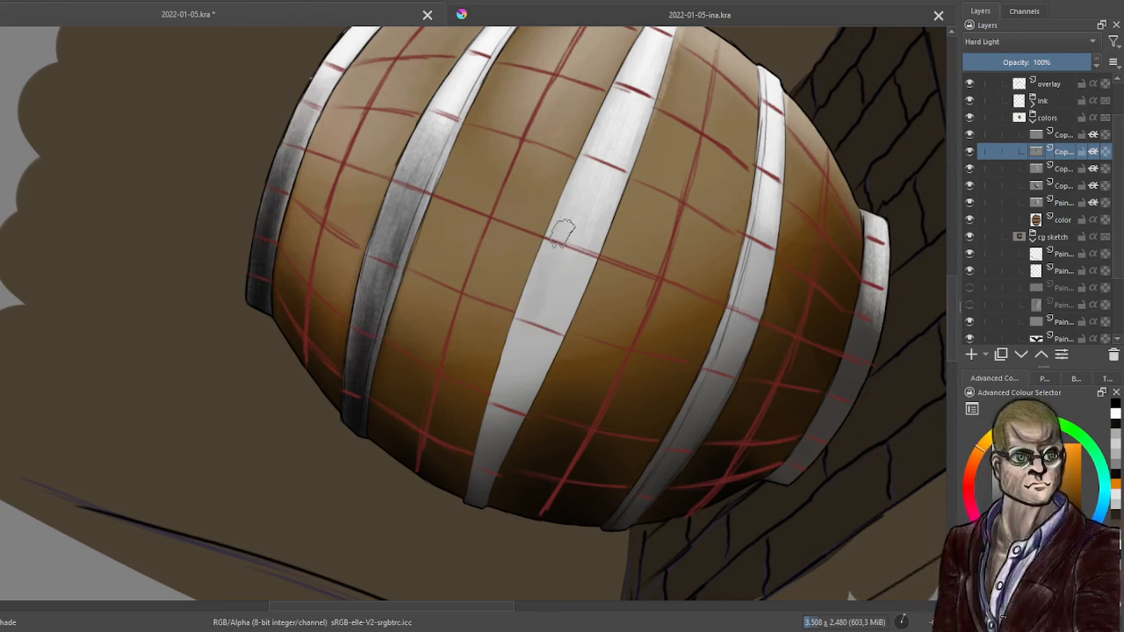
pyautogui.moveTo(555, 237)
pyautogui.mouseDown()
pyautogui.moveTo(514, 342)
pyautogui.moveTo(565, 217)
pyautogui.moveTo(545, 309)
pyautogui.moveTo(570, 253)
pyautogui.moveTo(511, 388)
pyautogui.moveTo(578, 255)
pyautogui.moveTo(533, 400)
pyautogui.moveTo(546, 303)
pyautogui.moveTo(470, 508)
pyautogui.moveTo(540, 338)
pyautogui.moveTo(474, 487)
pyautogui.mouseUp()
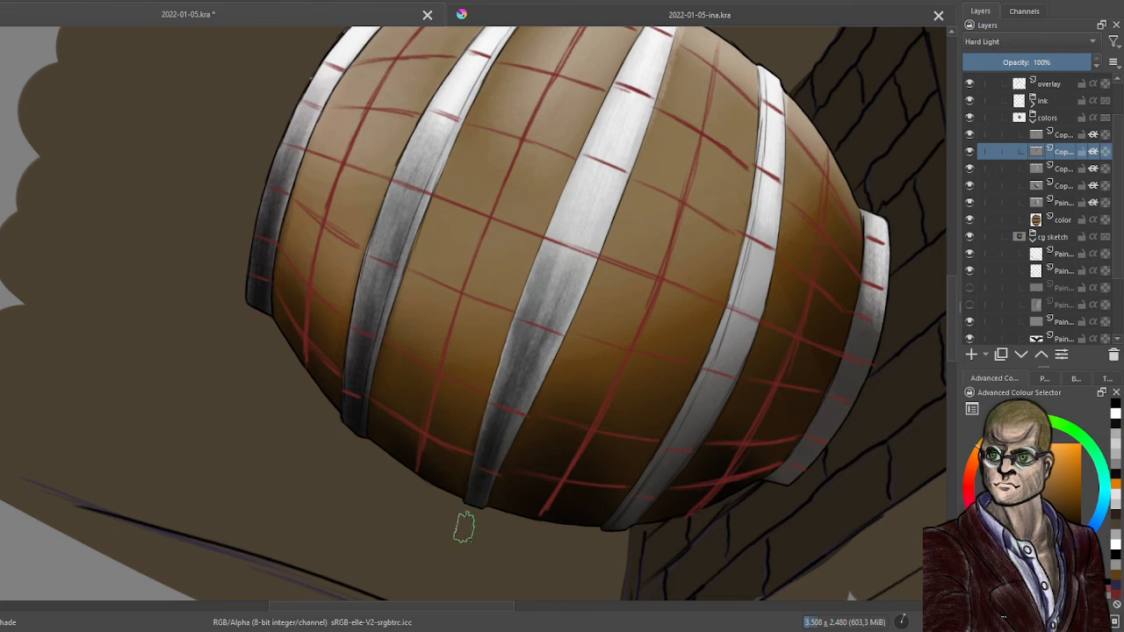
pyautogui.moveTo(569, 255)
pyautogui.mouseDown()
pyautogui.moveTo(581, 269)
pyautogui.moveTo(525, 406)
pyautogui.mouseUp()
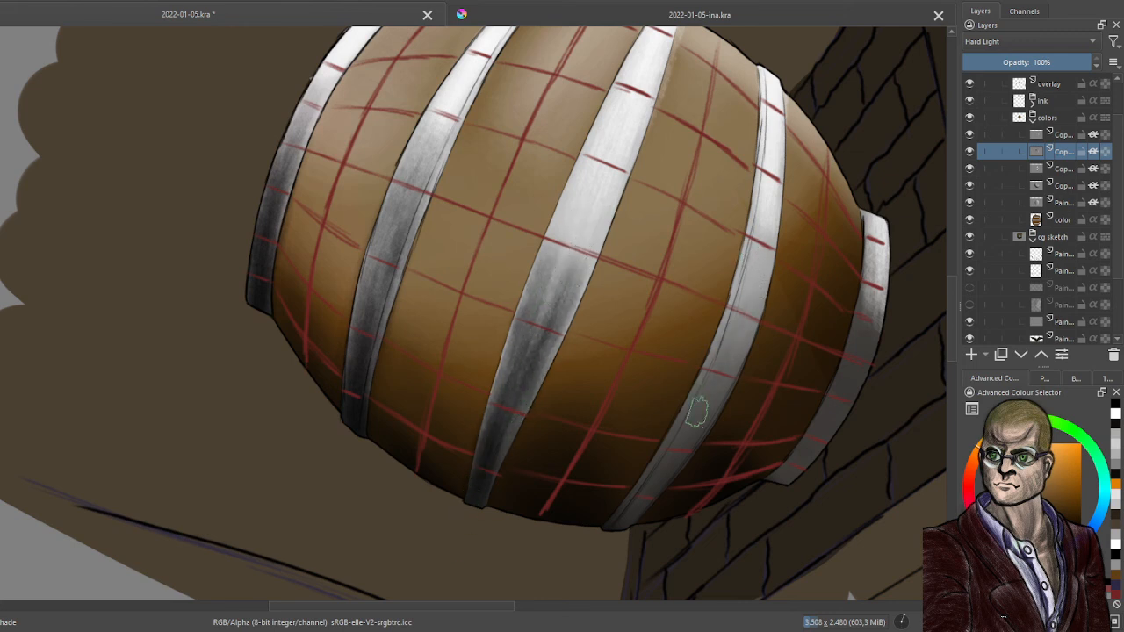
# Brush dark shading over the left portions of the barrel's fourth hoop and bottom hoop
pyautogui.moveTo(697, 411)
pyautogui.mouseDown()
pyautogui.moveTo(676, 443)
pyautogui.moveTo(745, 267)
pyautogui.moveTo(678, 454)
pyautogui.moveTo(755, 262)
pyautogui.moveTo(712, 388)
pyautogui.moveTo(757, 274)
pyautogui.moveTo(699, 412)
pyautogui.moveTo(715, 382)
pyautogui.moveTo(646, 480)
pyautogui.moveTo(675, 413)
pyautogui.moveTo(672, 451)
pyautogui.moveTo(681, 433)
pyautogui.moveTo(613, 535)
pyautogui.moveTo(718, 397)
pyautogui.moveTo(737, 319)
pyautogui.moveTo(644, 498)
pyautogui.mouseUp()
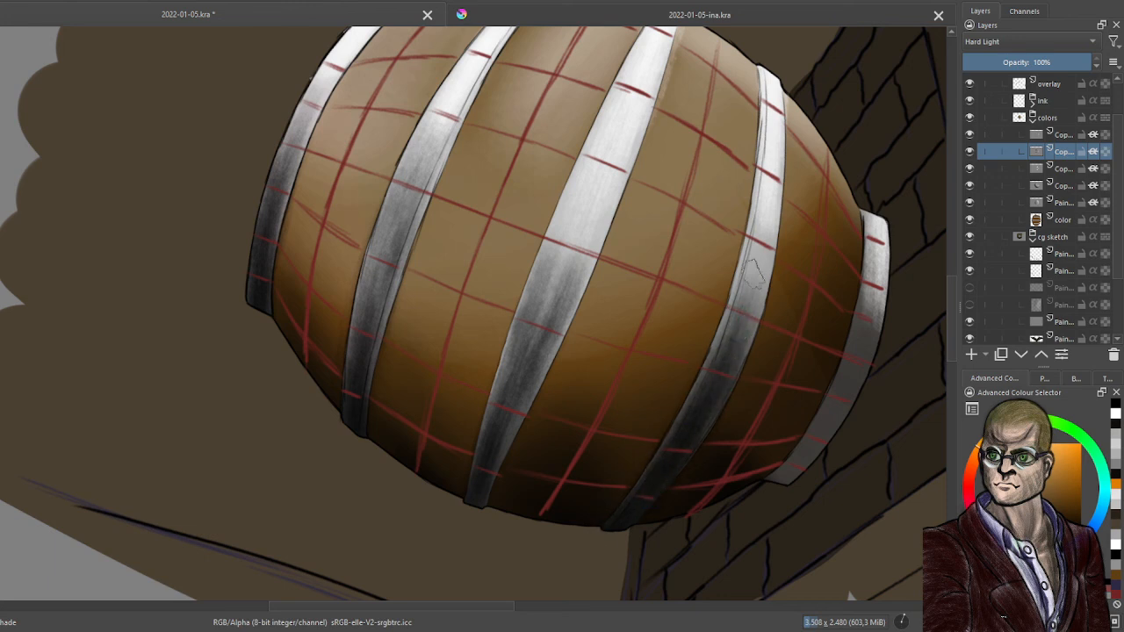
pyautogui.moveTo(752, 268)
pyautogui.mouseDown()
pyautogui.moveTo(728, 326)
pyautogui.moveTo(744, 313)
pyautogui.moveTo(676, 450)
pyautogui.mouseUp()
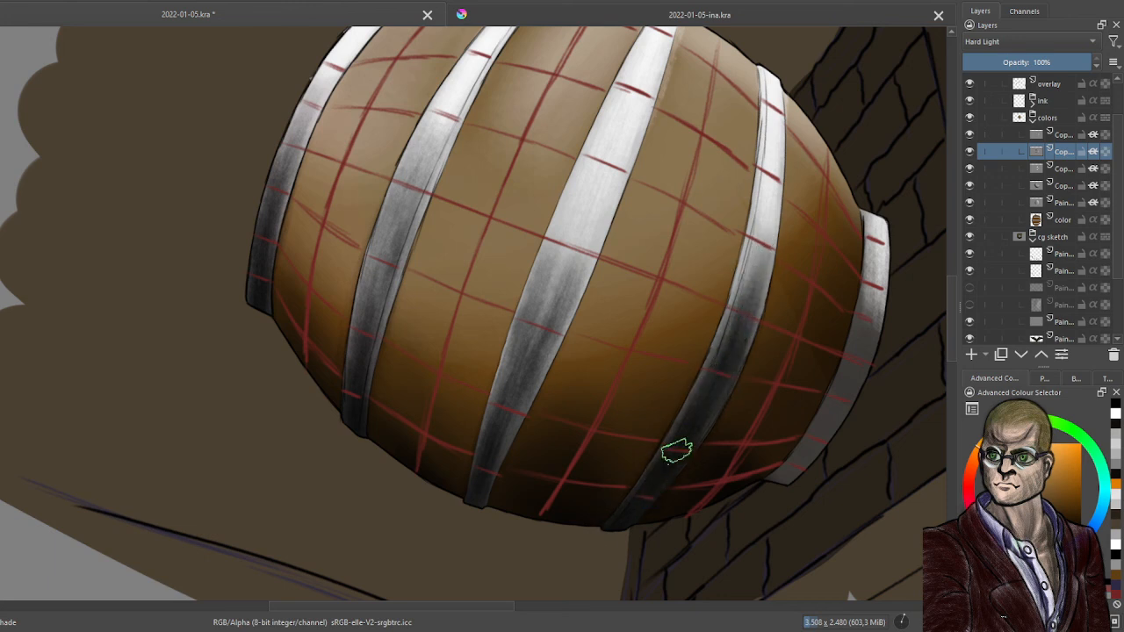
pyautogui.moveTo(871, 284)
pyautogui.mouseDown()
pyautogui.moveTo(802, 462)
pyautogui.moveTo(878, 317)
pyautogui.moveTo(793, 486)
pyautogui.moveTo(866, 351)
pyautogui.moveTo(817, 438)
pyautogui.mouseUp()
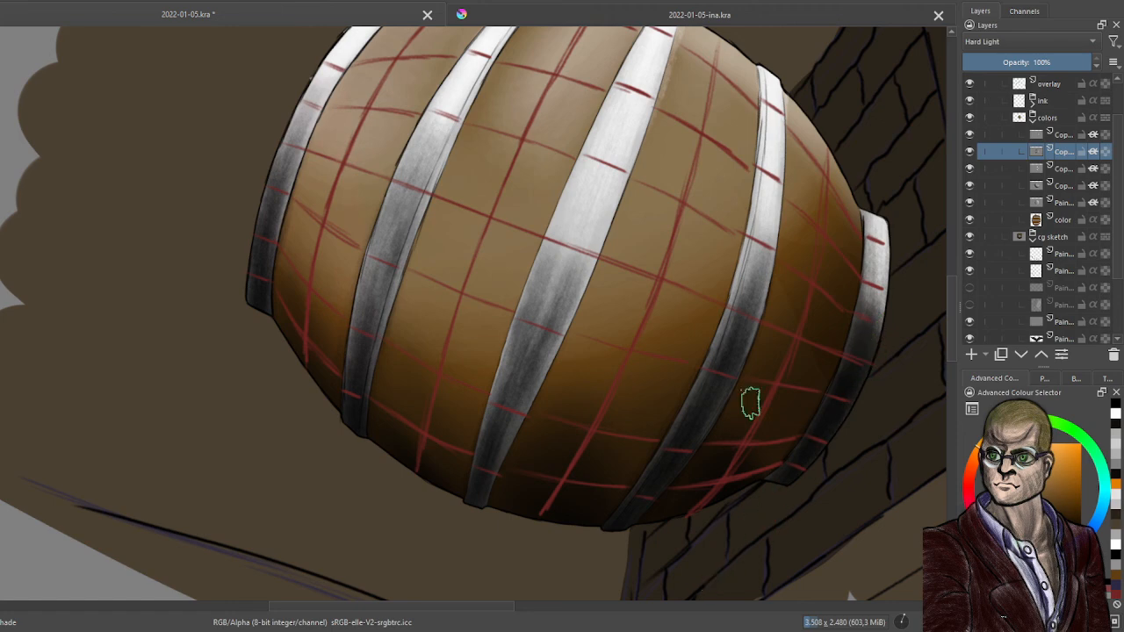
# Reset the canvas rotation, then duplicate the topmost Hard Light copy and place a blank copy beneath the hoop shading layers, fourth in the colors group
pyautogui.rightClick(742, 334)
pyautogui.click(736, 211)
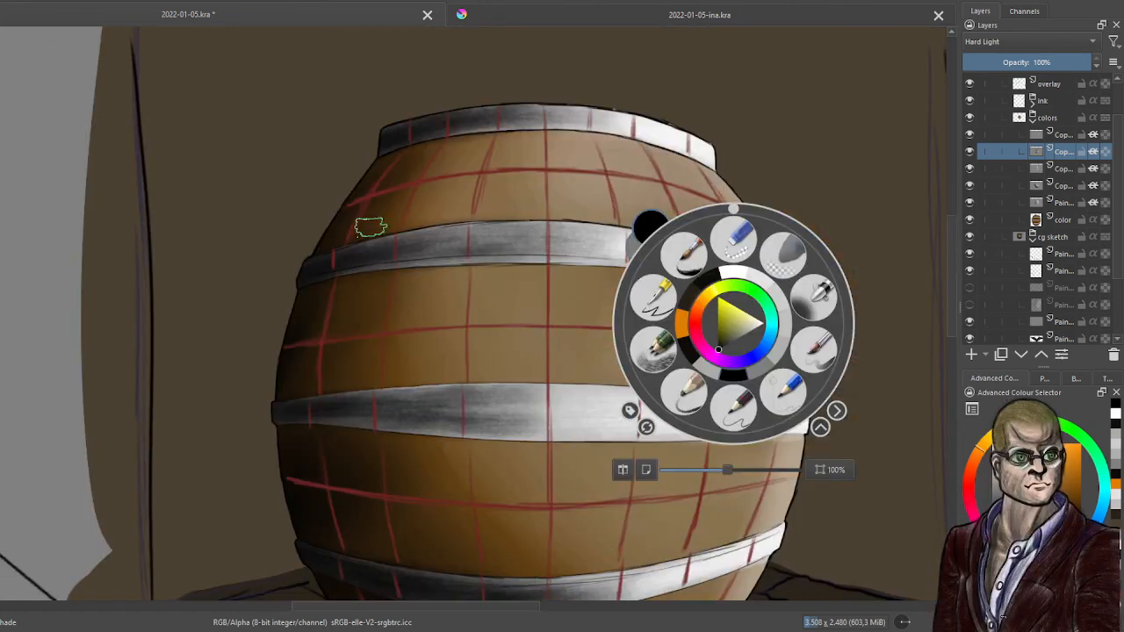
pyautogui.scroll(-2, 371, 224)
pyautogui.click(388, 248)
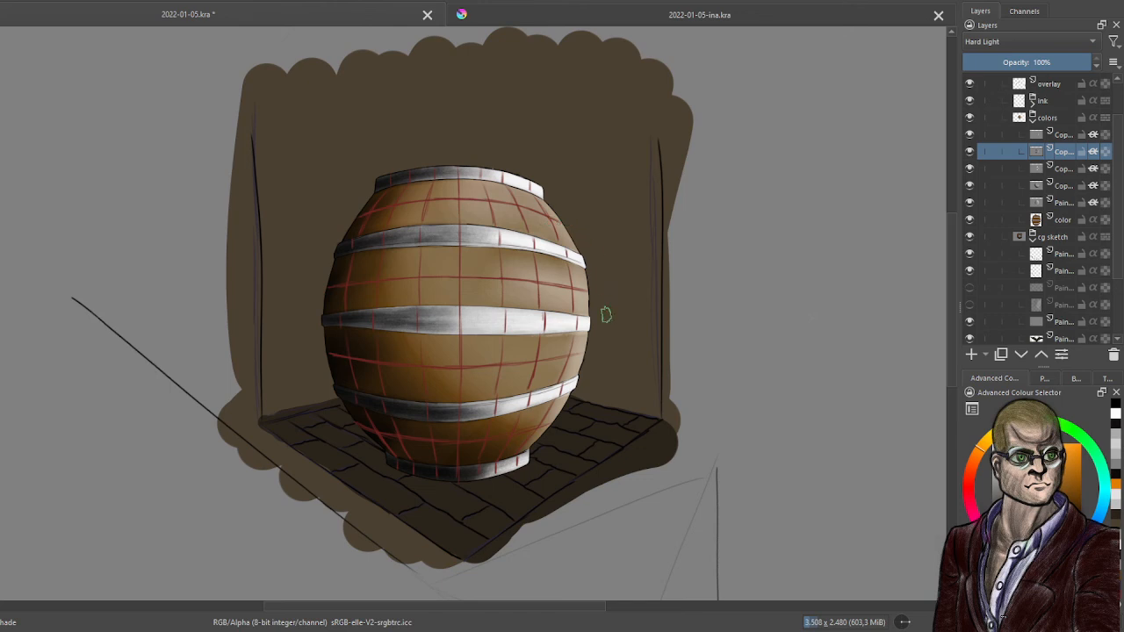
pyautogui.scroll(3, 606, 314)
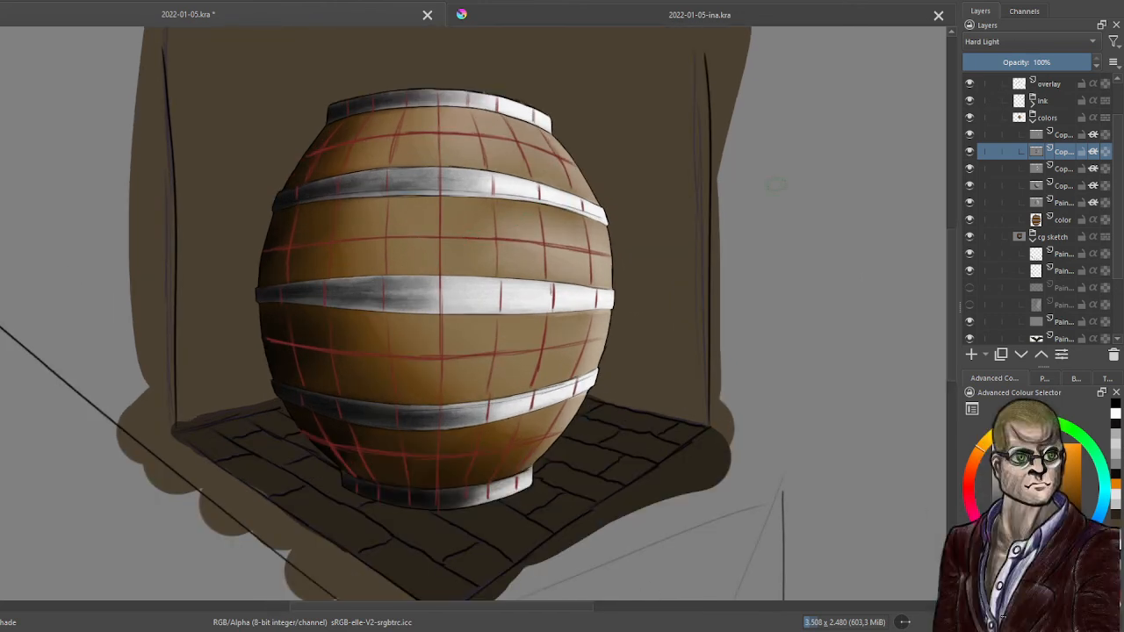
pyautogui.click(1067, 134)
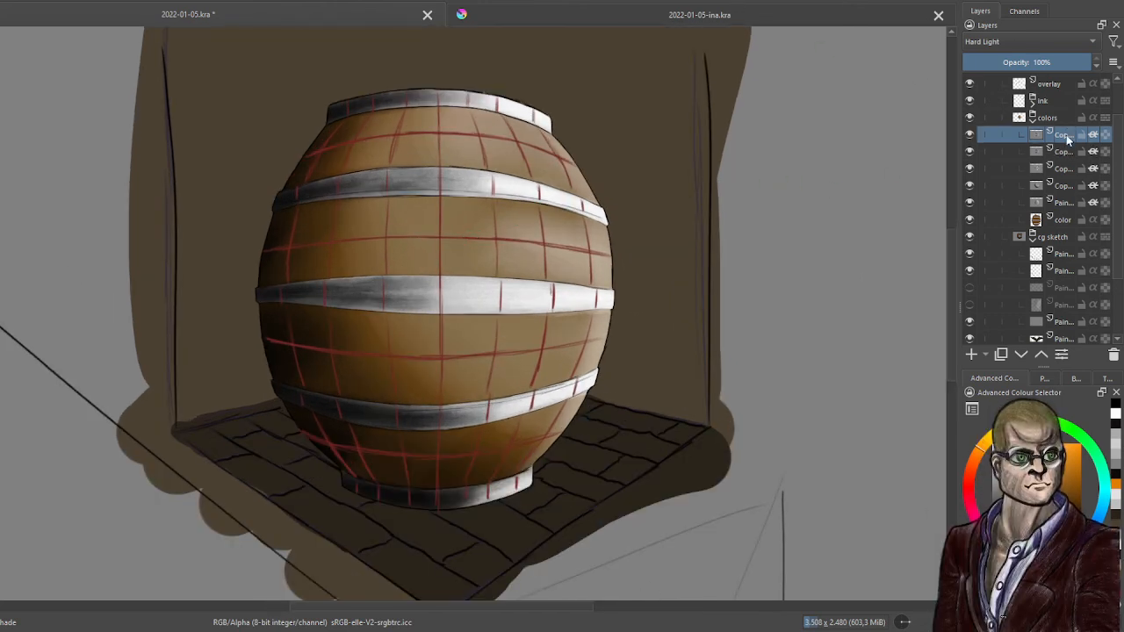
pyautogui.hotkey('ctrl', 'j')
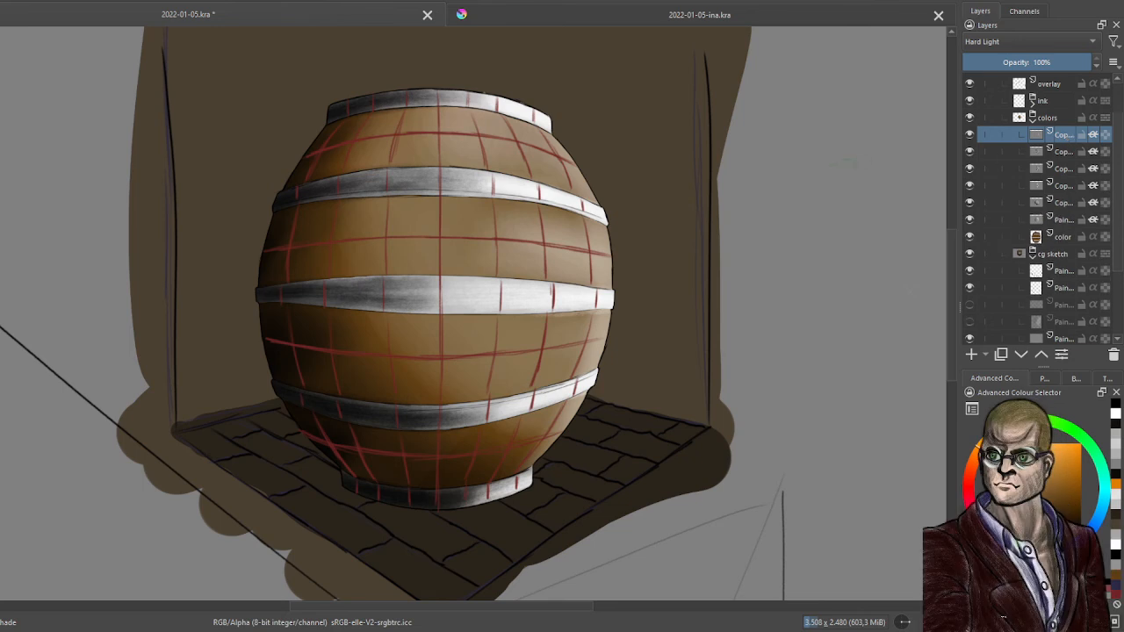
pyautogui.moveTo(1062, 155); pyautogui.dragTo(1058, 224)
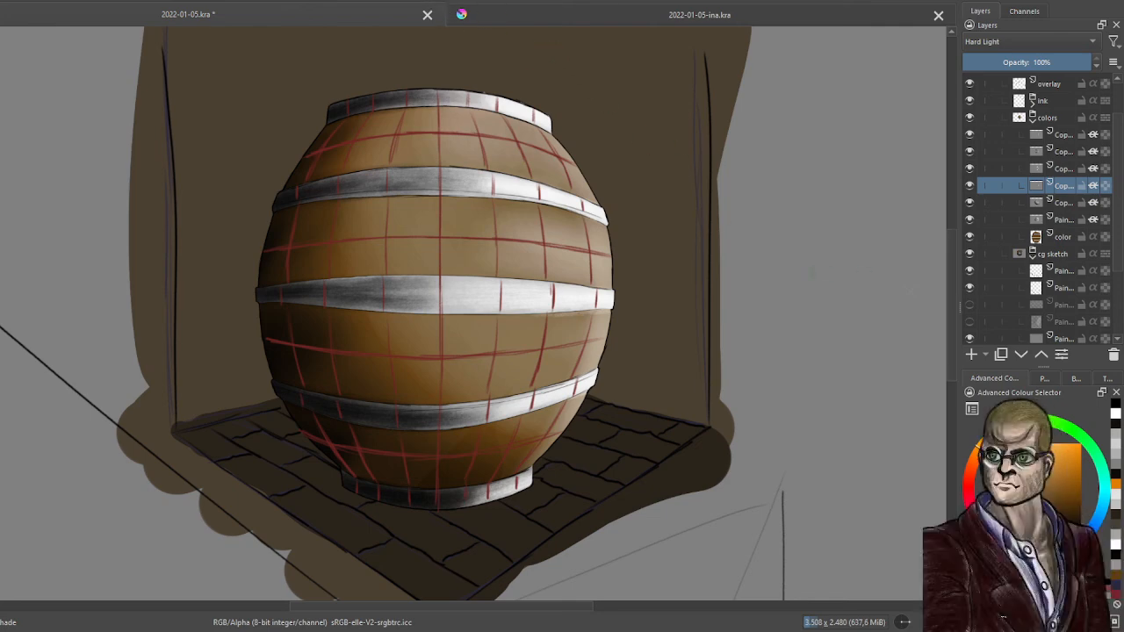
# Try favourite brush presets with a dark stroke on the upper-left wood beneath the top hoop, and undo it
pyautogui.scroll(2, 443, 208)
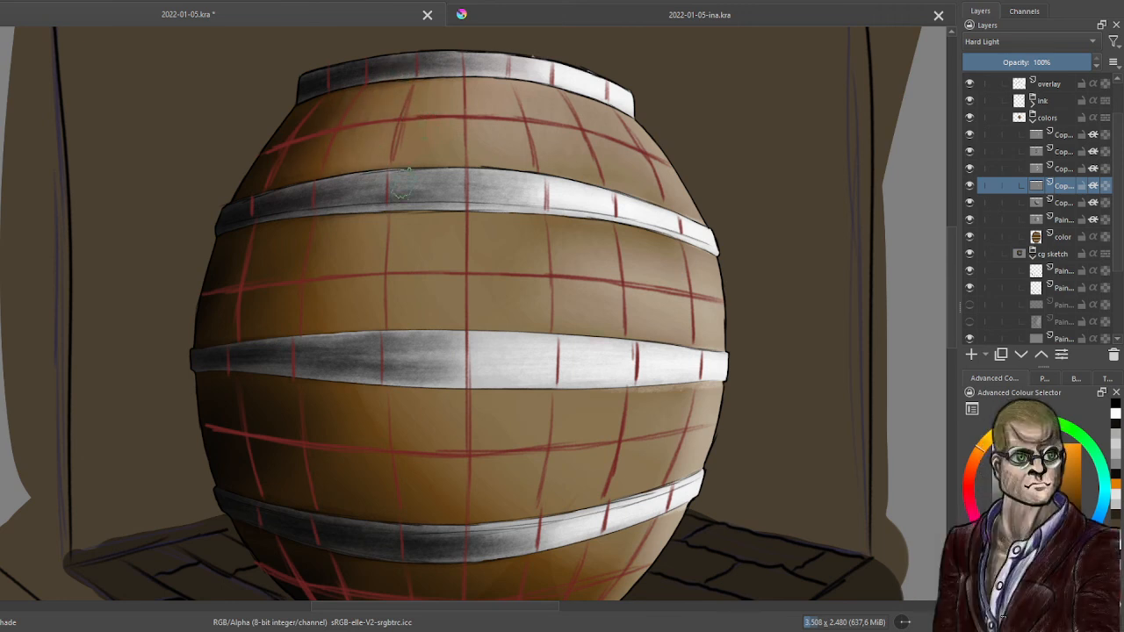
pyautogui.click(1076, 378)
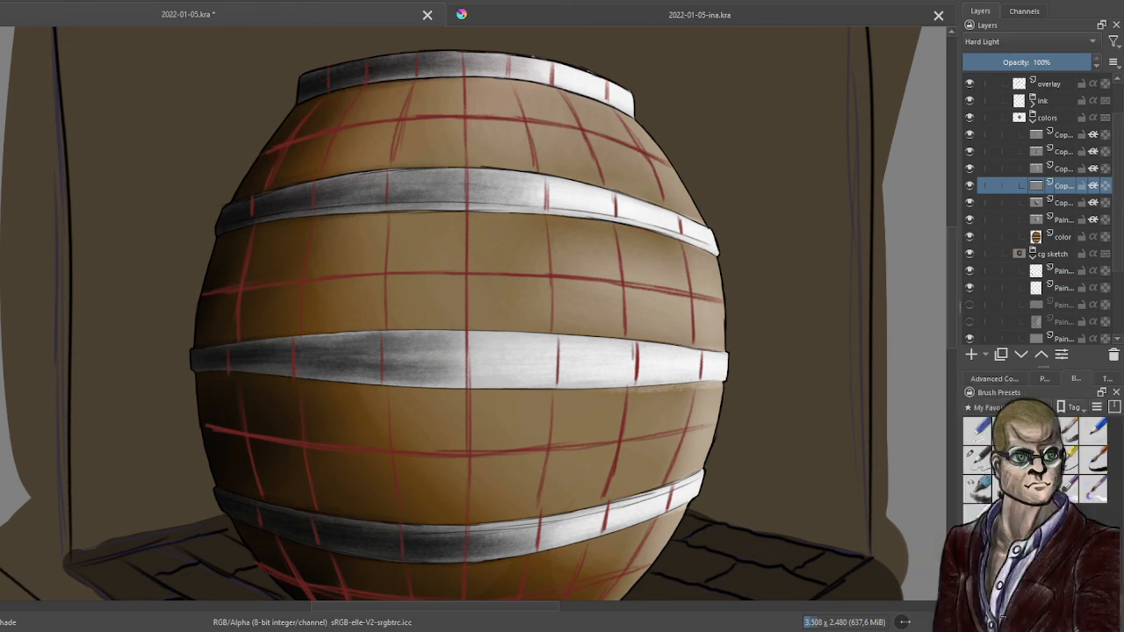
pyautogui.click(981, 461)
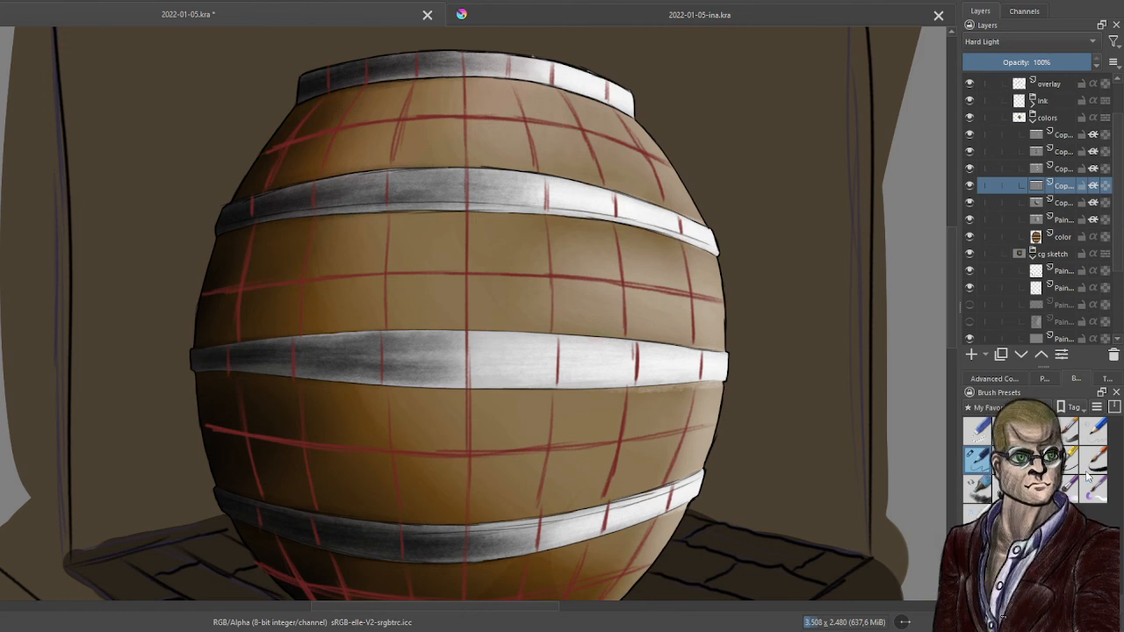
pyautogui.click(981, 493)
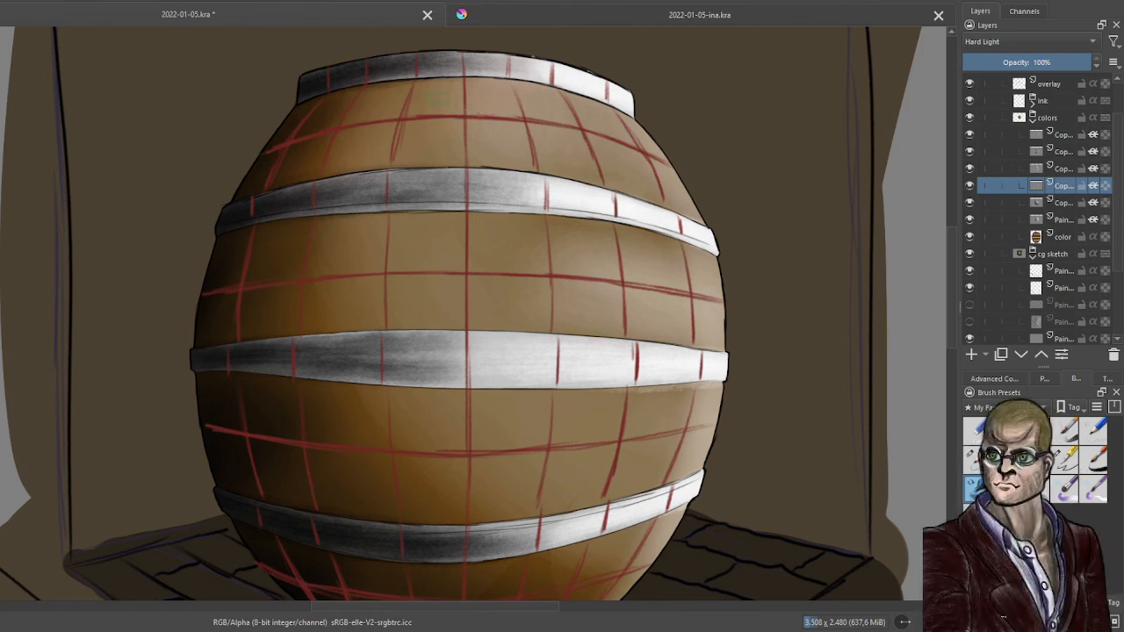
pyautogui.moveTo(421, 95)
pyautogui.mouseDown()
pyautogui.moveTo(412, 158)
pyautogui.moveTo(423, 163)
pyautogui.mouseUp()
pyautogui.hotkey('ctrl', 'z')
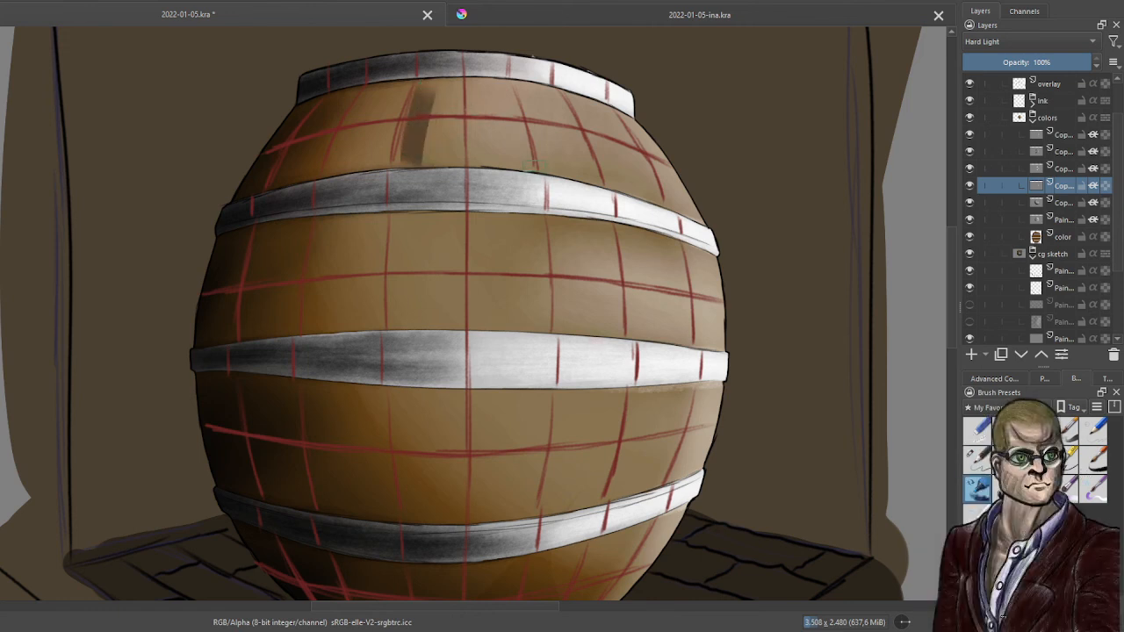
pyautogui.hotkey('ctrl', 'z')
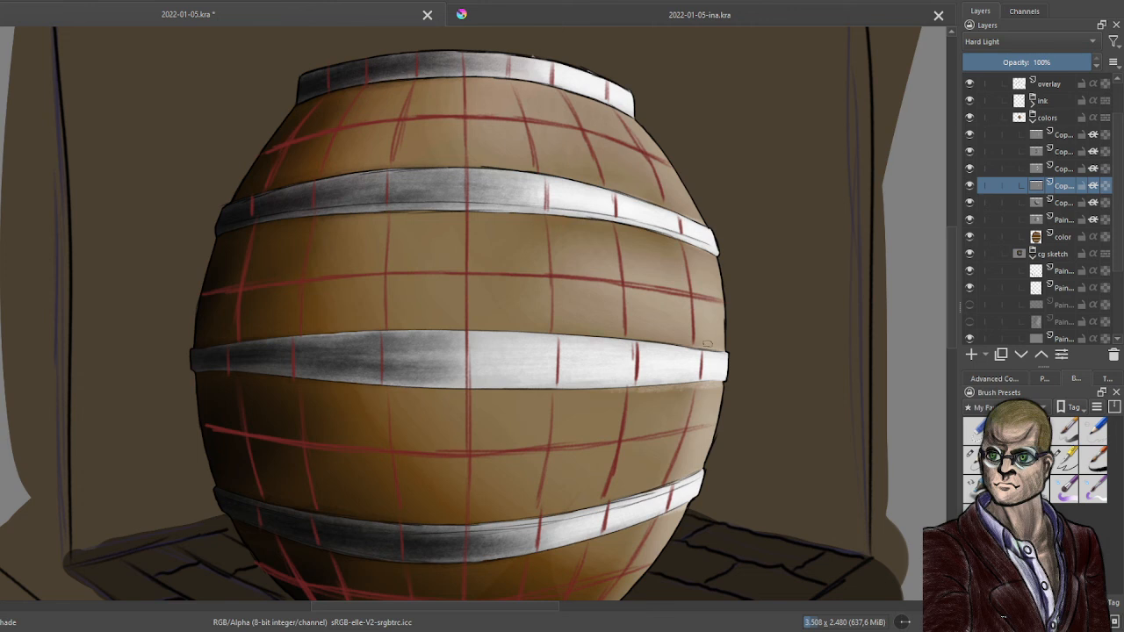
# Look through the Ink, Paint, untagged and All brush presets, filter them to Textures, and choose a streaky texture brush
pyautogui.click(992, 325)
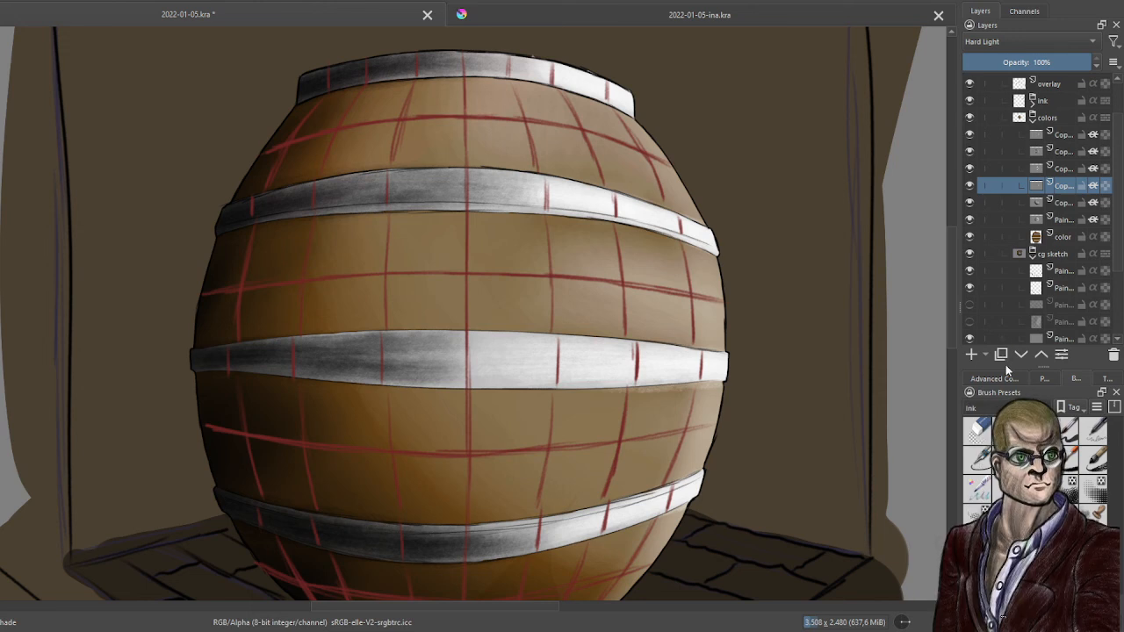
pyautogui.click(1010, 465)
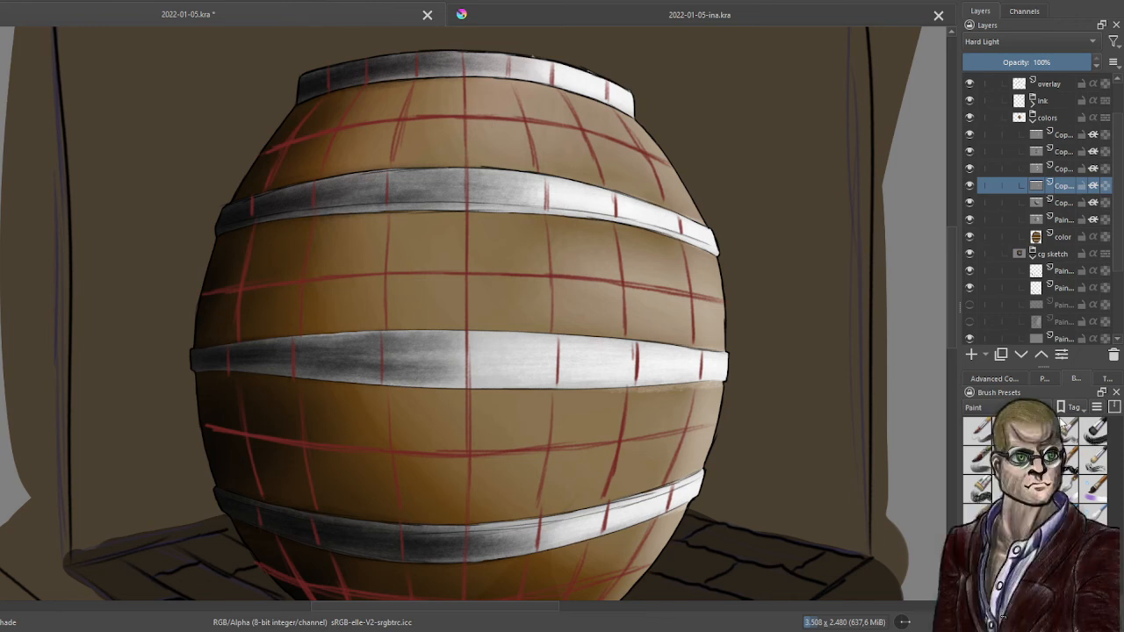
pyautogui.click(998, 305)
pyautogui.click(1023, 407)
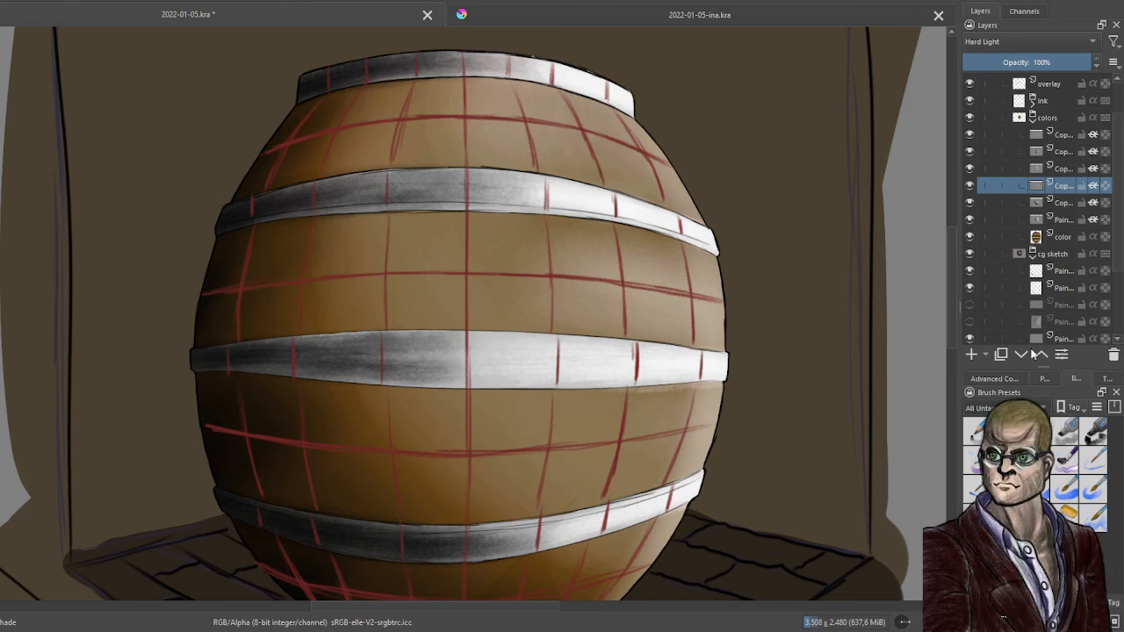
pyautogui.click(987, 396)
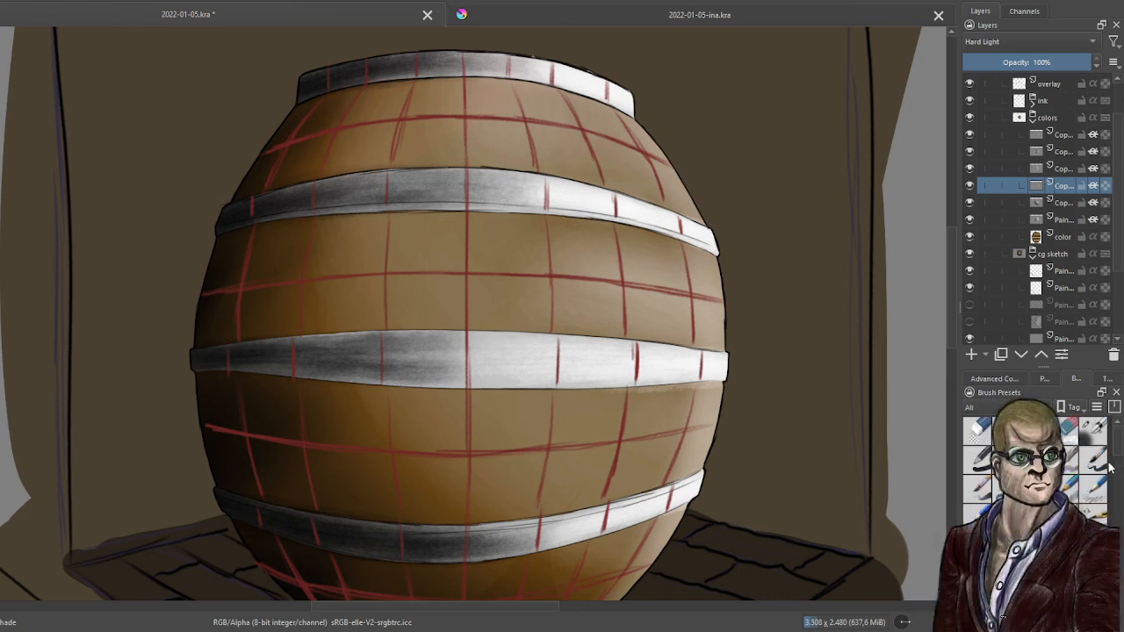
pyautogui.scroll(-5, 1119, 468)
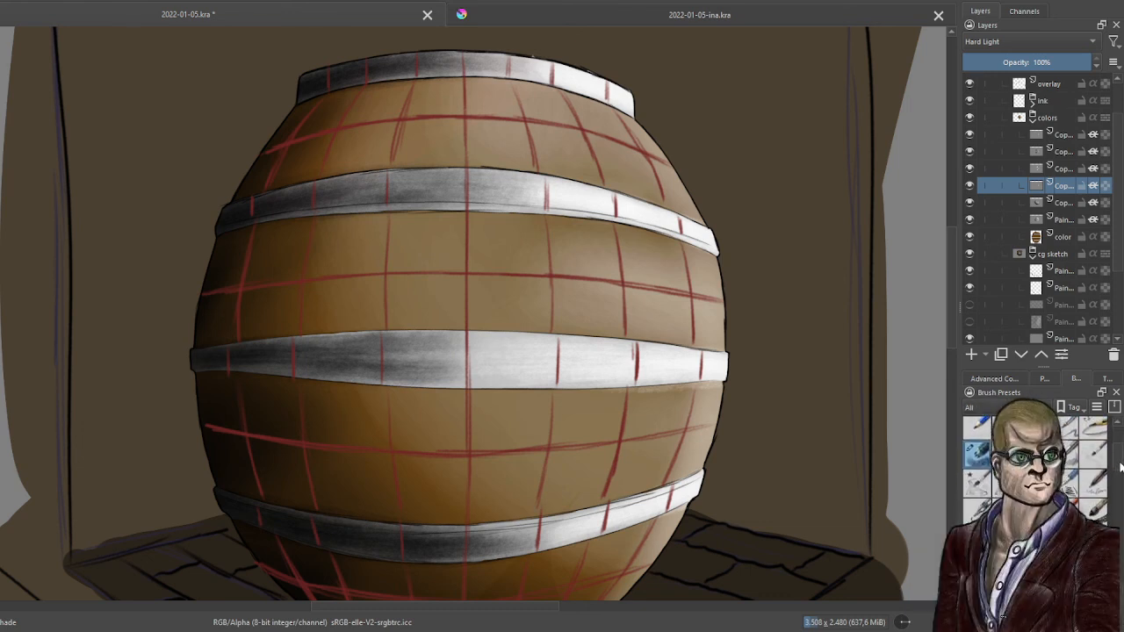
pyautogui.moveTo(1121, 467)
pyautogui.mouseDown()
pyautogui.moveTo(1119, 494)
pyautogui.moveTo(1120, 444)
pyautogui.mouseUp()
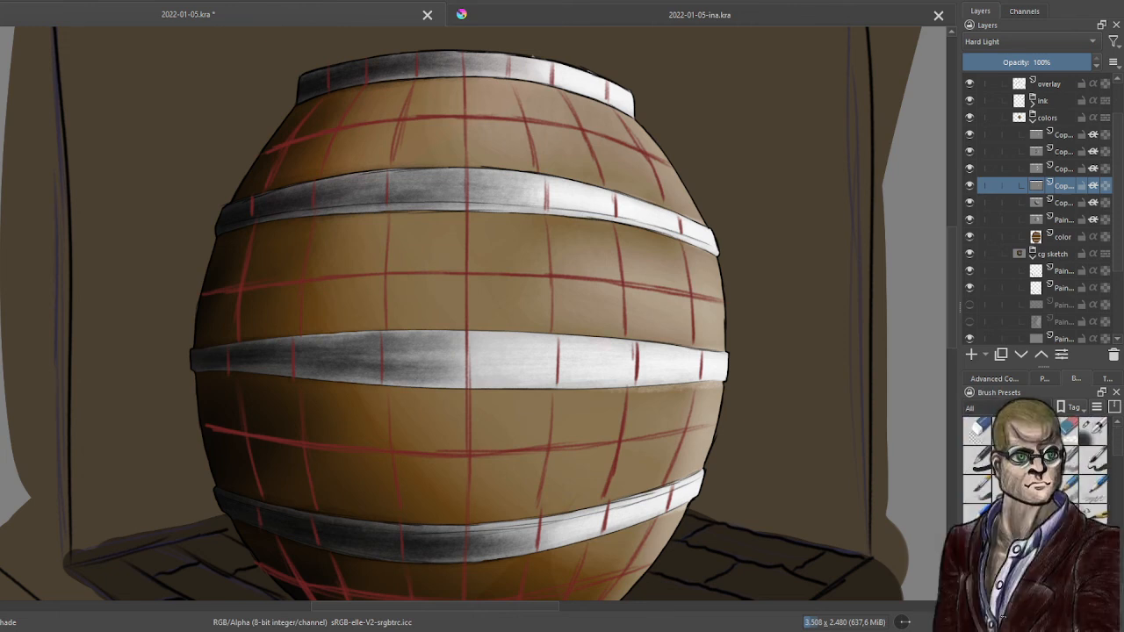
pyautogui.click(988, 527)
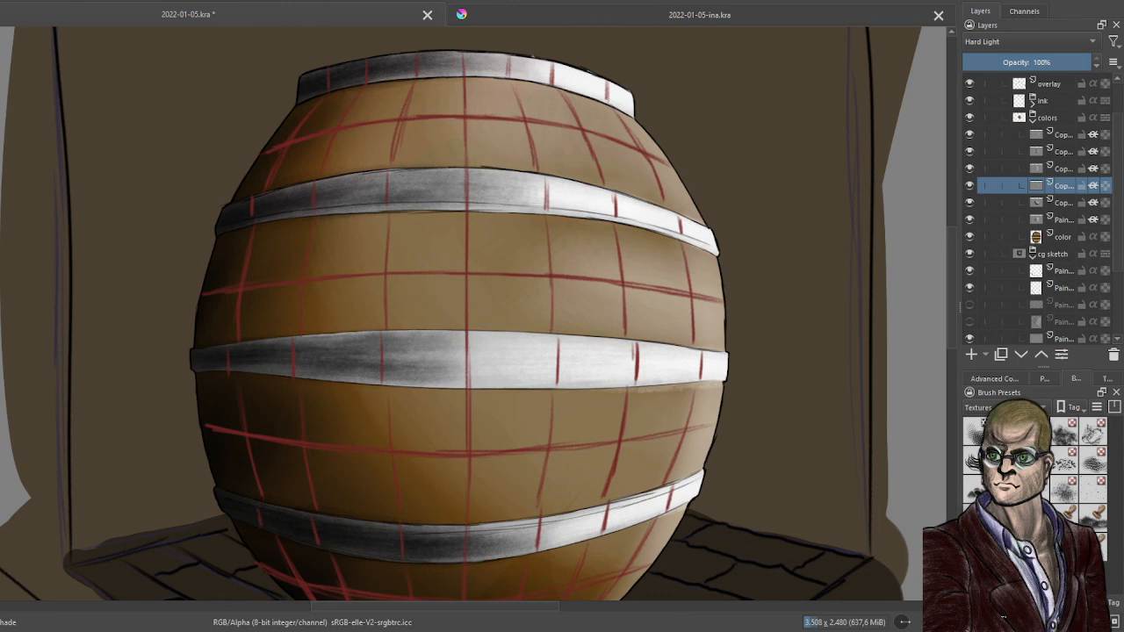
pyautogui.click(977, 459)
# Try streaky dark texture strokes from the top hoop down across the barrel's wood, and undo them
pyautogui.moveTo(307, 127); pyautogui.dragTo(386, 84)
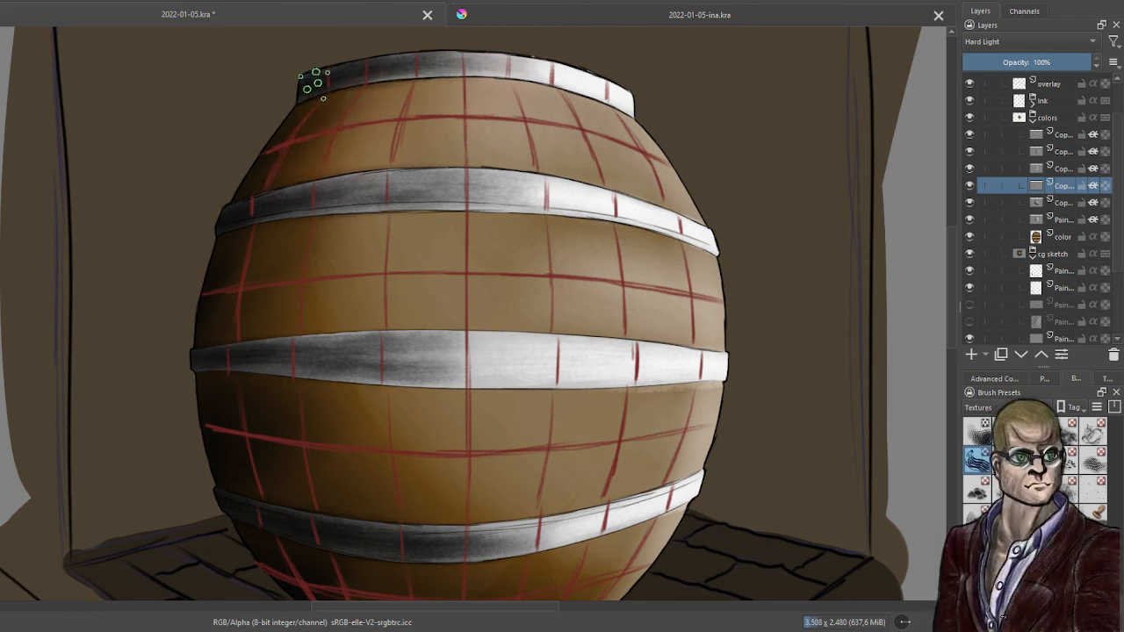
pyautogui.moveTo(483, 42); pyautogui.dragTo(374, 475)
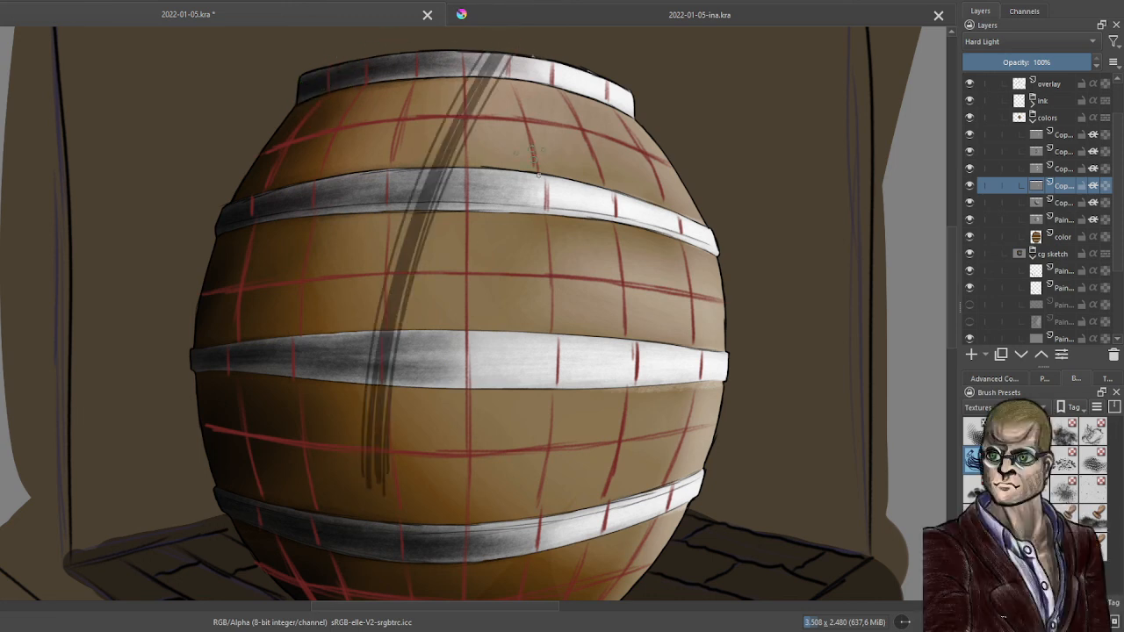
pyautogui.hotkey('ctrl', 'z')
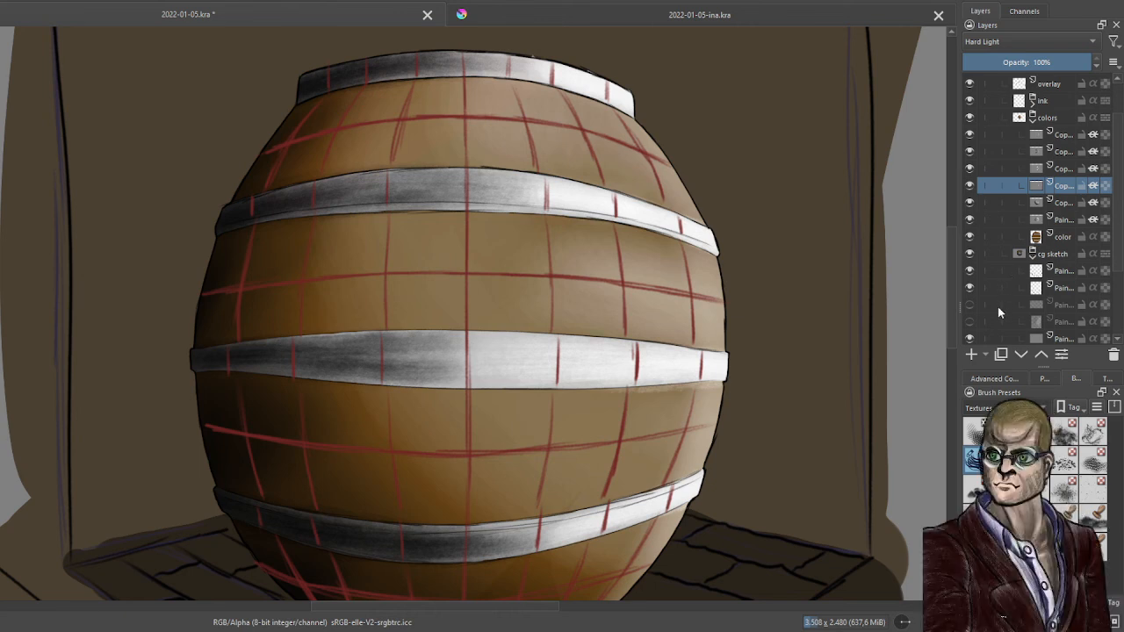
# Switch the brush presets from Textures to Paint and on to the favourites, and bring up the colour selector
pyautogui.click(1023, 408)
pyautogui.click(1026, 364)
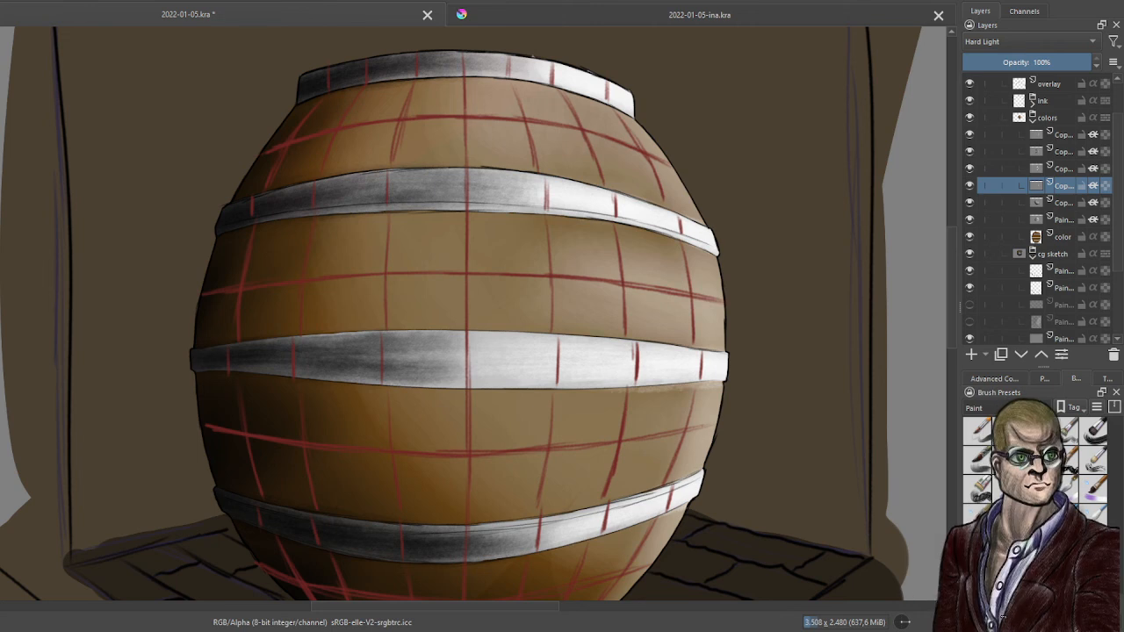
pyautogui.click(1001, 408)
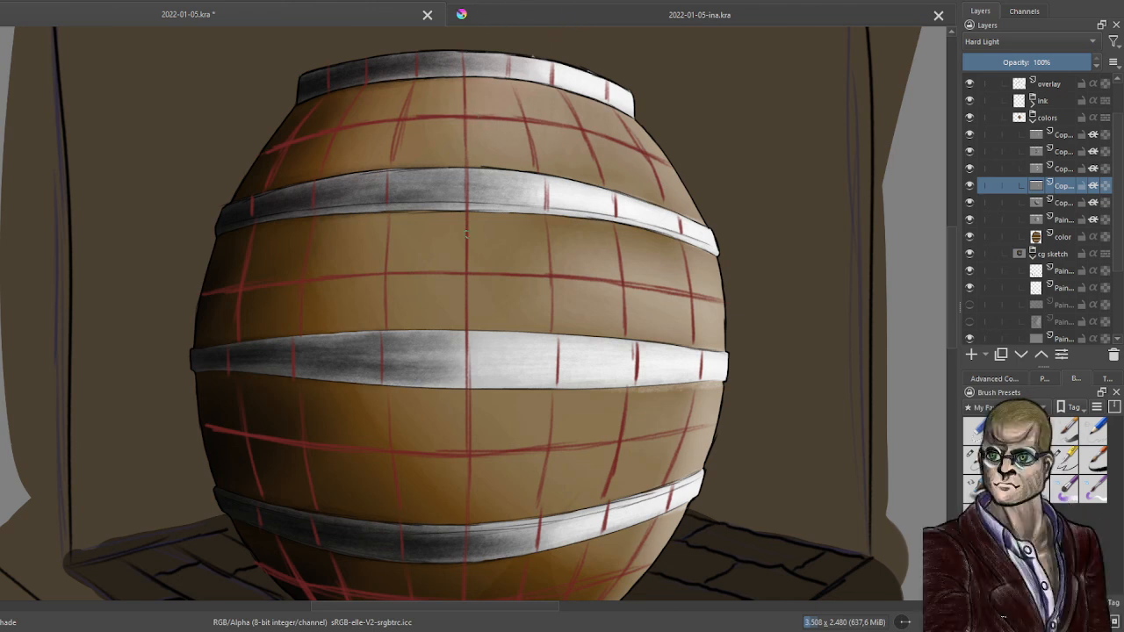
pyautogui.click(994, 379)
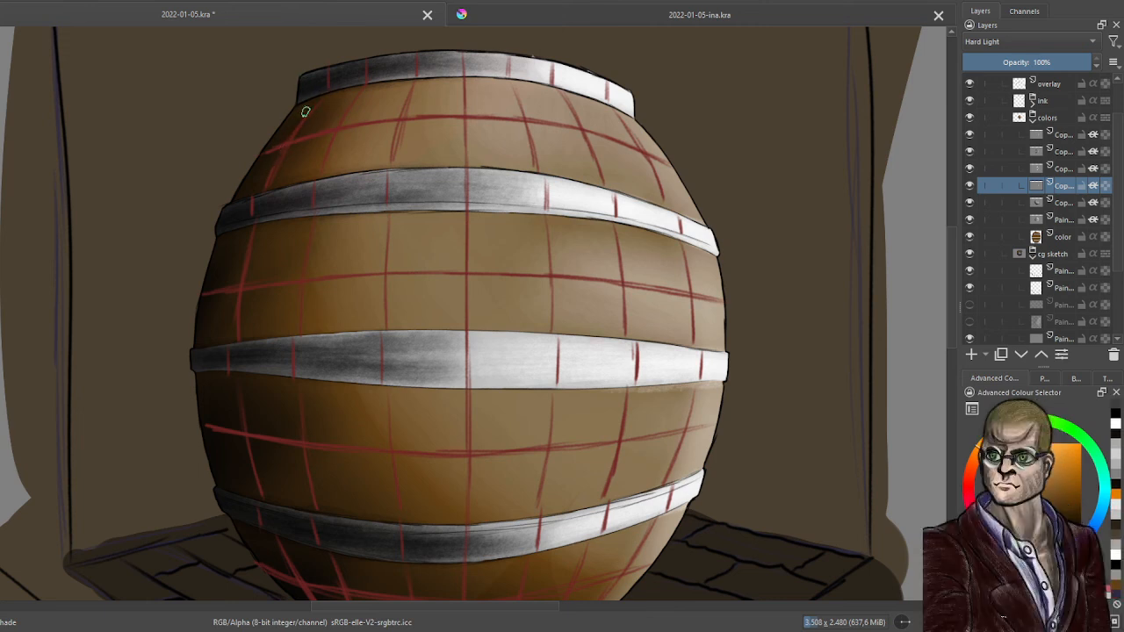
# Lower the overlay guide layer's opacity to 39% and reselect the fourth layer in the colors group
pyautogui.click(1050, 84)
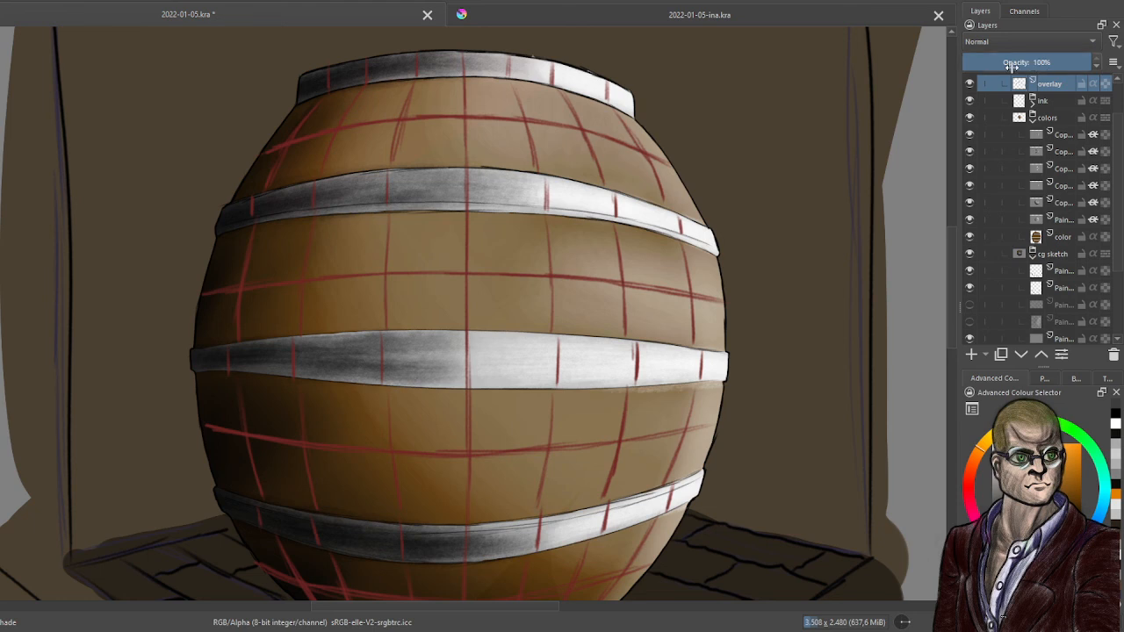
pyautogui.click(1012, 66)
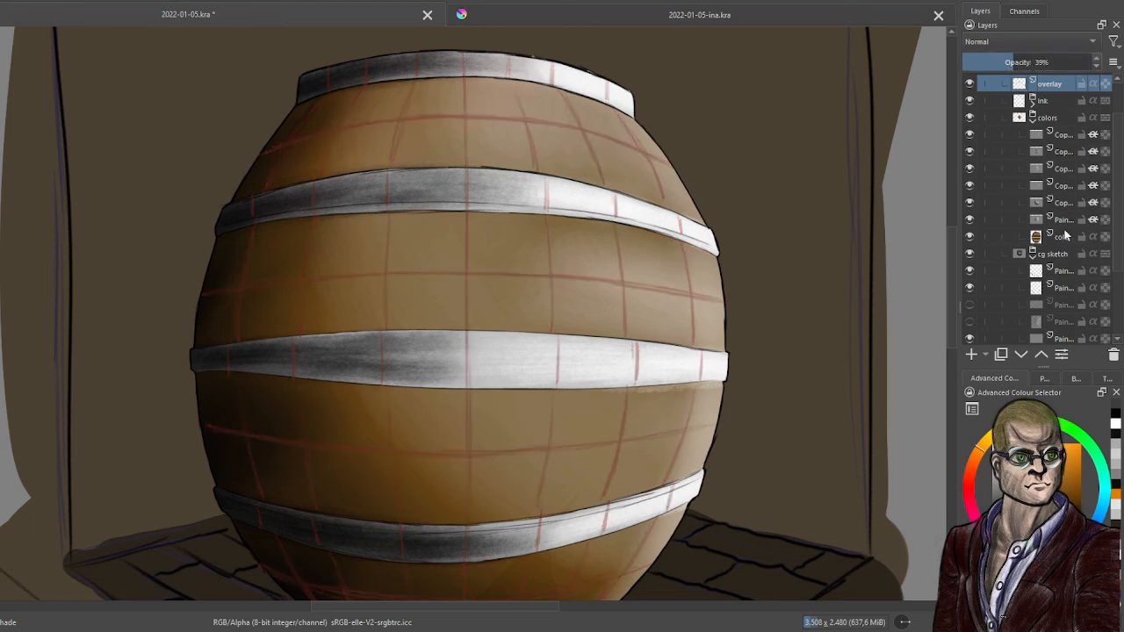
pyautogui.click(1061, 185)
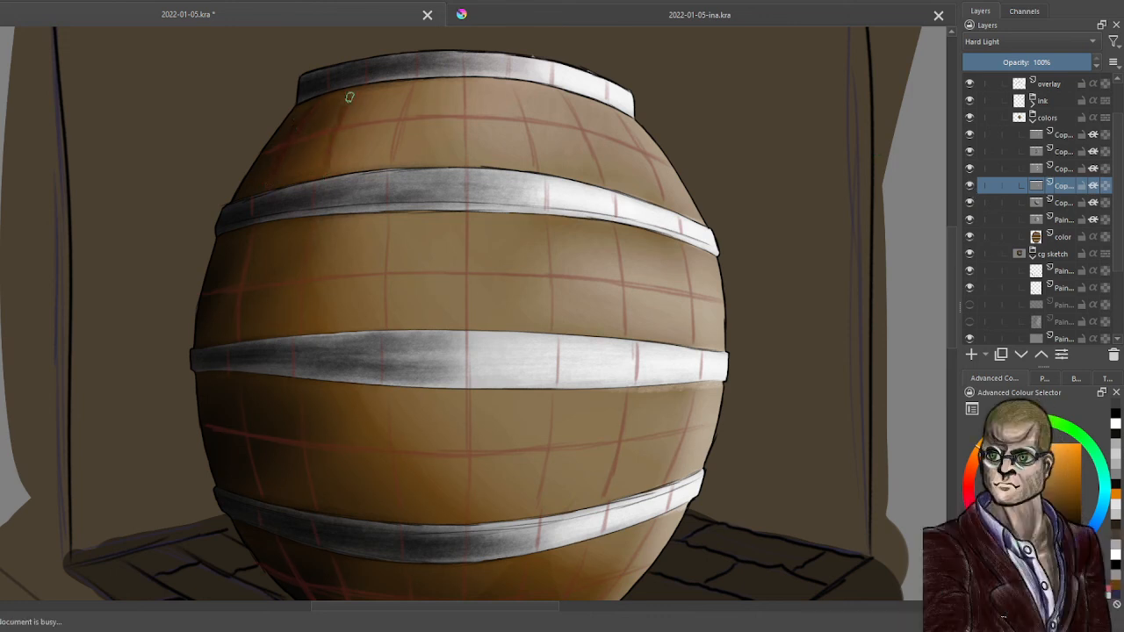
# Paint dark plank seams along the guide lines on the wood band between the top two hoops
pyautogui.moveTo(413, 84)
pyautogui.mouseDown()
pyautogui.moveTo(396, 153)
pyautogui.moveTo(410, 81)
pyautogui.moveTo(466, 128)
pyautogui.moveTo(466, 160)
pyautogui.mouseUp()
pyautogui.moveTo(464, 150); pyautogui.dragTo(463, 85)
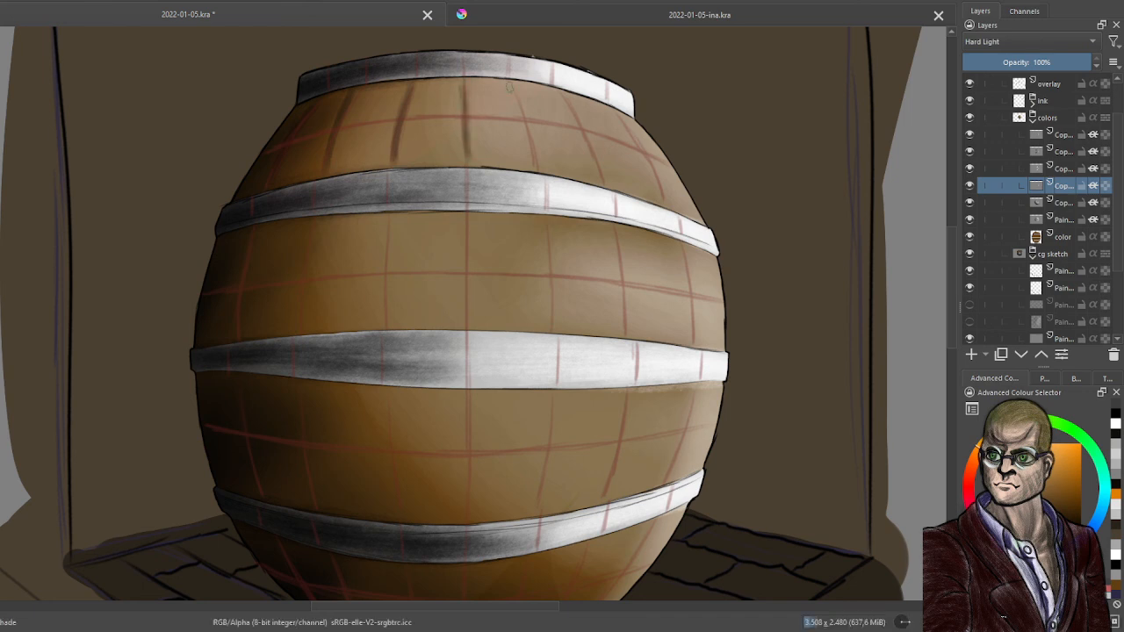
pyautogui.moveTo(524, 105); pyautogui.dragTo(529, 164)
pyautogui.moveTo(599, 141)
pyautogui.mouseDown()
pyautogui.moveTo(588, 168)
pyautogui.moveTo(598, 130)
pyautogui.moveTo(591, 189)
pyautogui.mouseUp()
pyautogui.moveTo(620, 118); pyautogui.dragTo(663, 200)
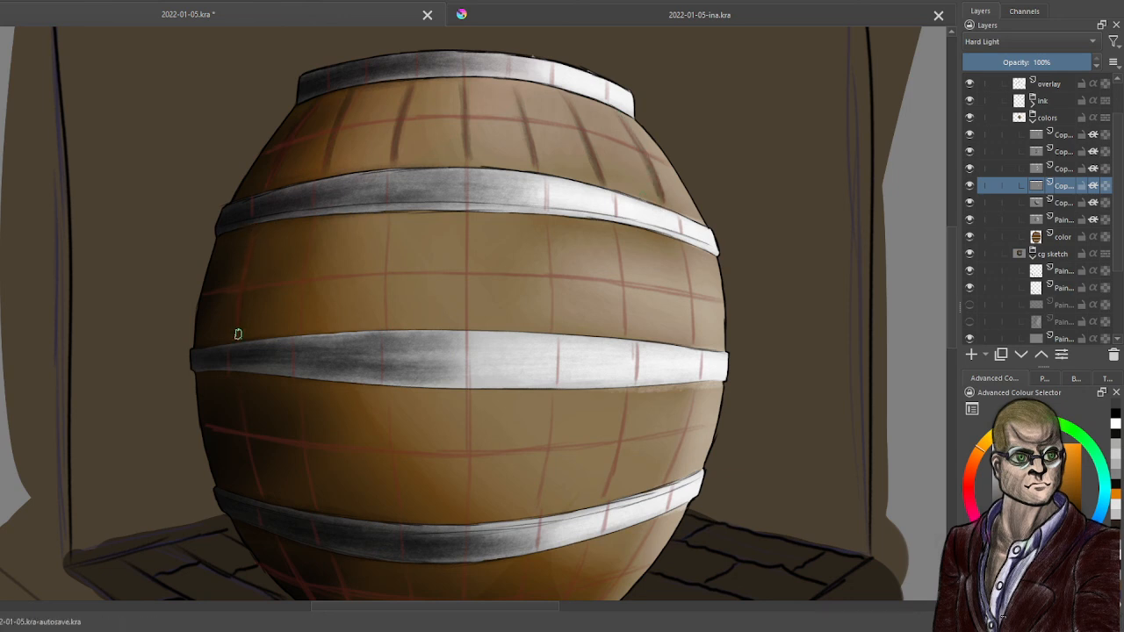
# Paint dark plank seams along the guide lines on the wood between the second hoop and the middle hoop
pyautogui.moveTo(322, 224); pyautogui.dragTo(307, 324)
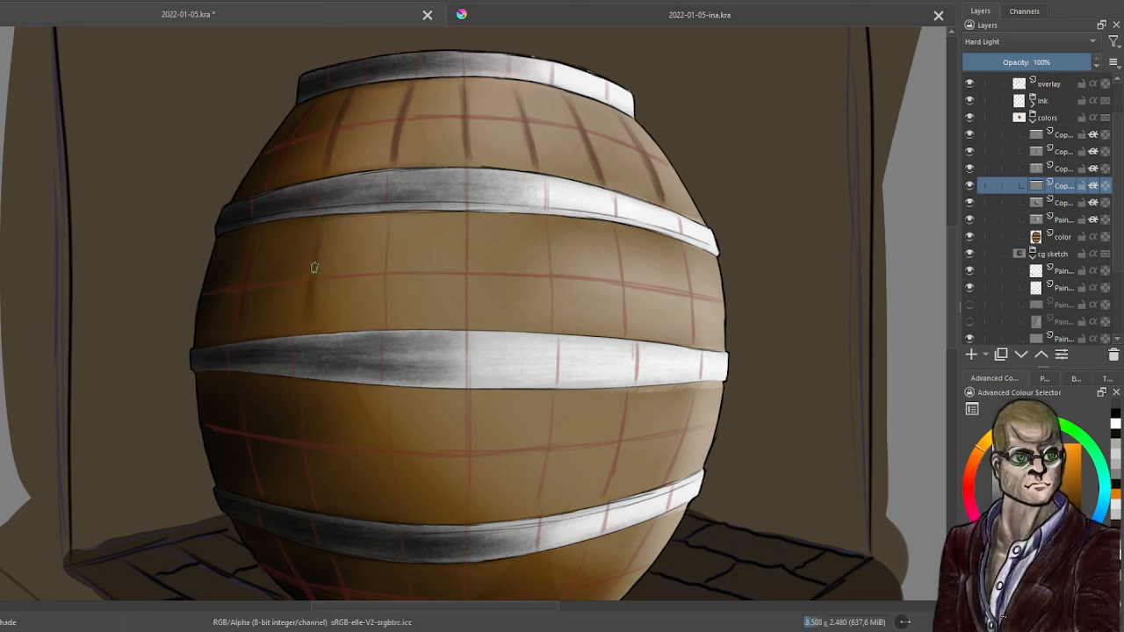
pyautogui.moveTo(325, 219); pyautogui.dragTo(309, 323)
pyautogui.moveTo(386, 225)
pyautogui.mouseDown()
pyautogui.moveTo(387, 330)
pyautogui.moveTo(387, 318)
pyautogui.mouseUp()
pyautogui.moveTo(466, 235); pyautogui.dragTo(467, 313)
pyautogui.moveTo(467, 207); pyautogui.dragTo(469, 321)
pyautogui.moveTo(547, 232); pyautogui.dragTo(555, 327)
pyautogui.moveTo(626, 248); pyautogui.dragTo(631, 328)
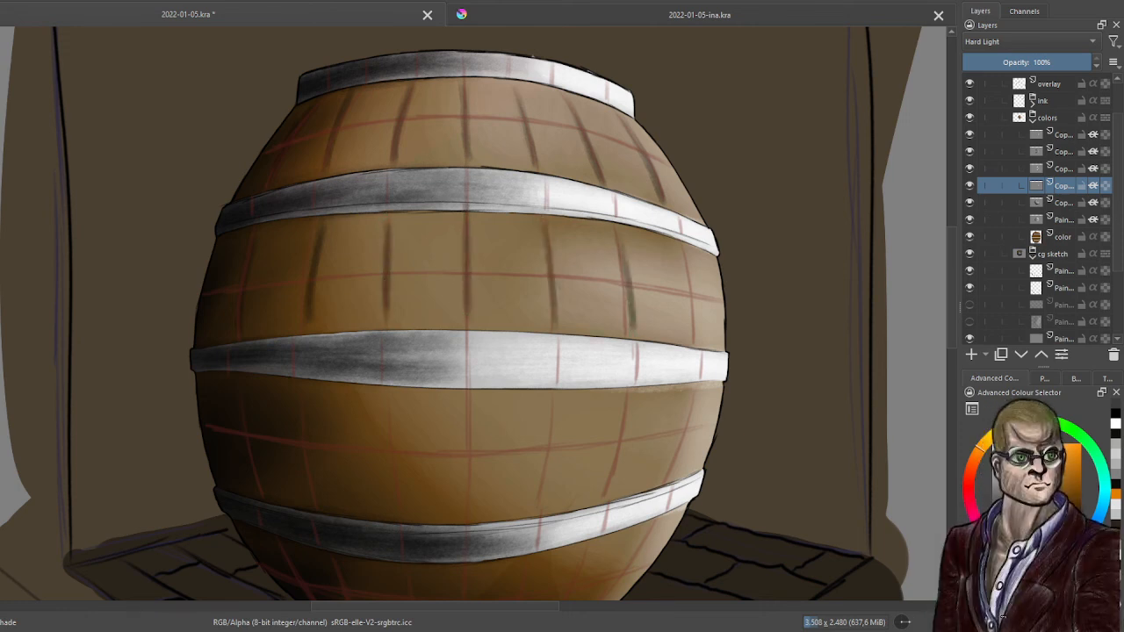
pyautogui.moveTo(683, 254); pyautogui.dragTo(693, 334)
pyautogui.moveTo(686, 271); pyautogui.dragTo(694, 341)
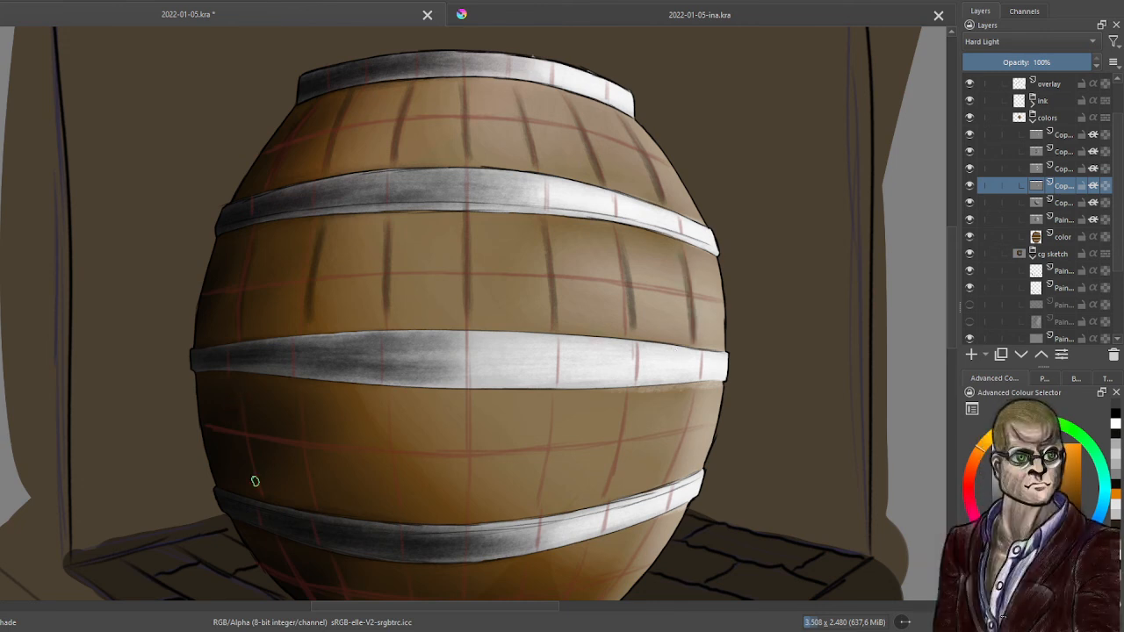
# Paint dark plank seams along the guide lines on the wood directly below the middle hoop
pyautogui.moveTo(297, 408); pyautogui.dragTo(310, 485)
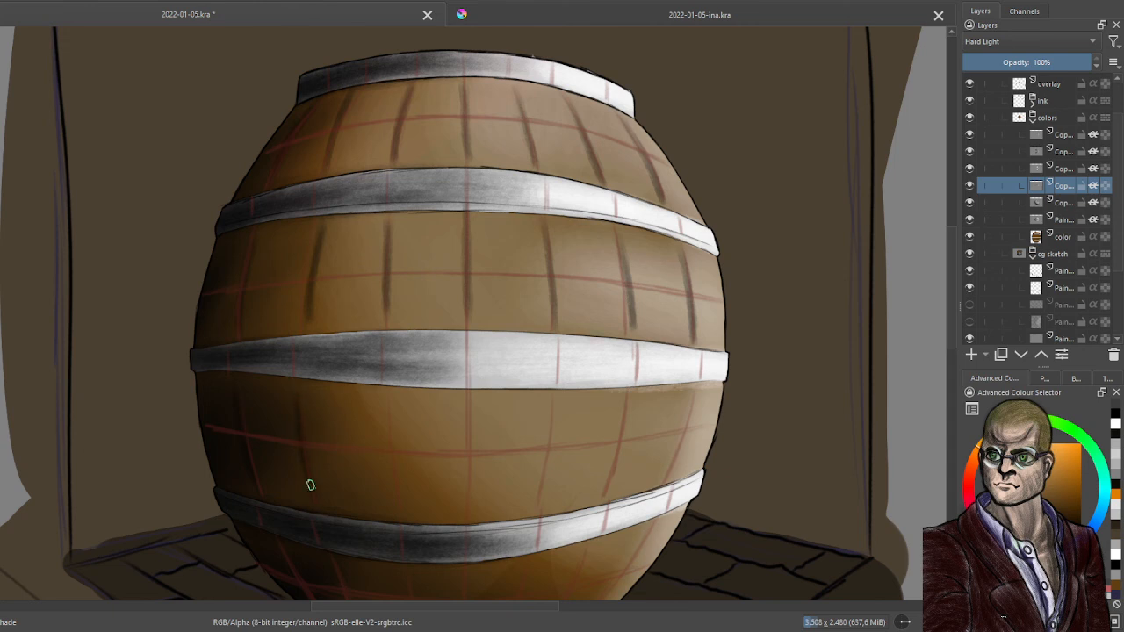
pyautogui.moveTo(388, 405); pyautogui.dragTo(401, 507)
pyautogui.moveTo(466, 407); pyautogui.dragTo(473, 529)
pyautogui.moveTo(553, 406)
pyautogui.mouseDown()
pyautogui.moveTo(553, 476)
pyautogui.moveTo(532, 507)
pyautogui.moveTo(543, 504)
pyautogui.mouseUp()
pyautogui.moveTo(629, 397)
pyautogui.mouseDown()
pyautogui.moveTo(604, 500)
pyautogui.moveTo(612, 492)
pyautogui.mouseUp()
pyautogui.moveTo(698, 396); pyautogui.dragTo(662, 479)
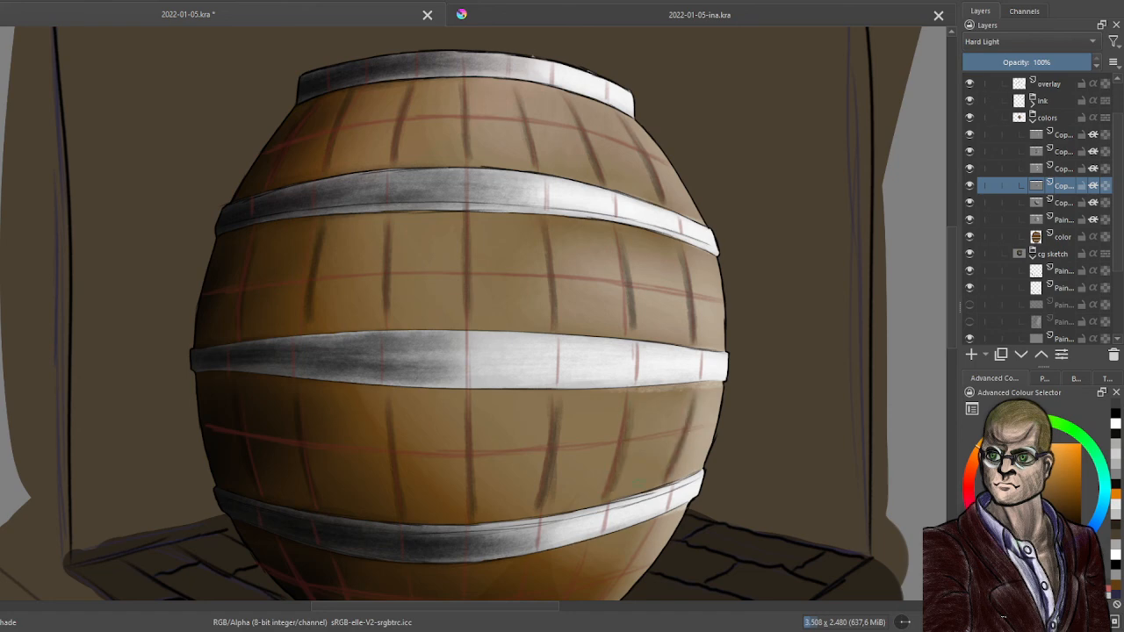
# Paint dark plank seams on the lowest wood band, above the bottom hoop
pyautogui.scroll(-1, 652, 469)
pyautogui.moveTo(604, 408); pyautogui.dragTo(584, 274)
pyautogui.scroll(1, 563, 340)
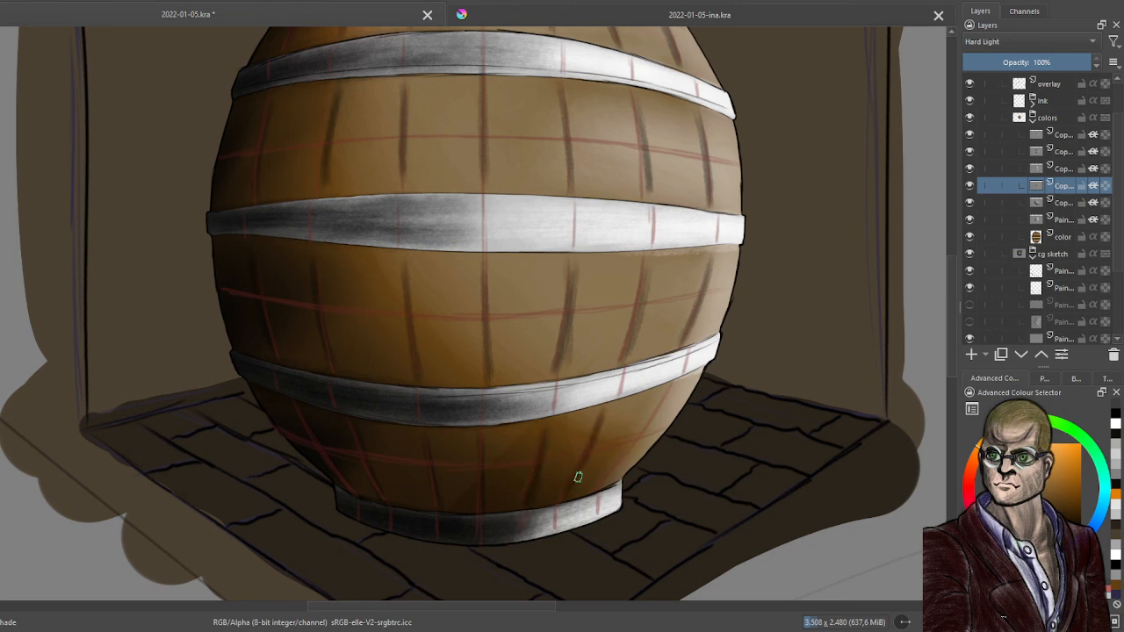
# Hide the overlay guide layer and check the plank seams over the whole barrel
pyautogui.click(970, 83)
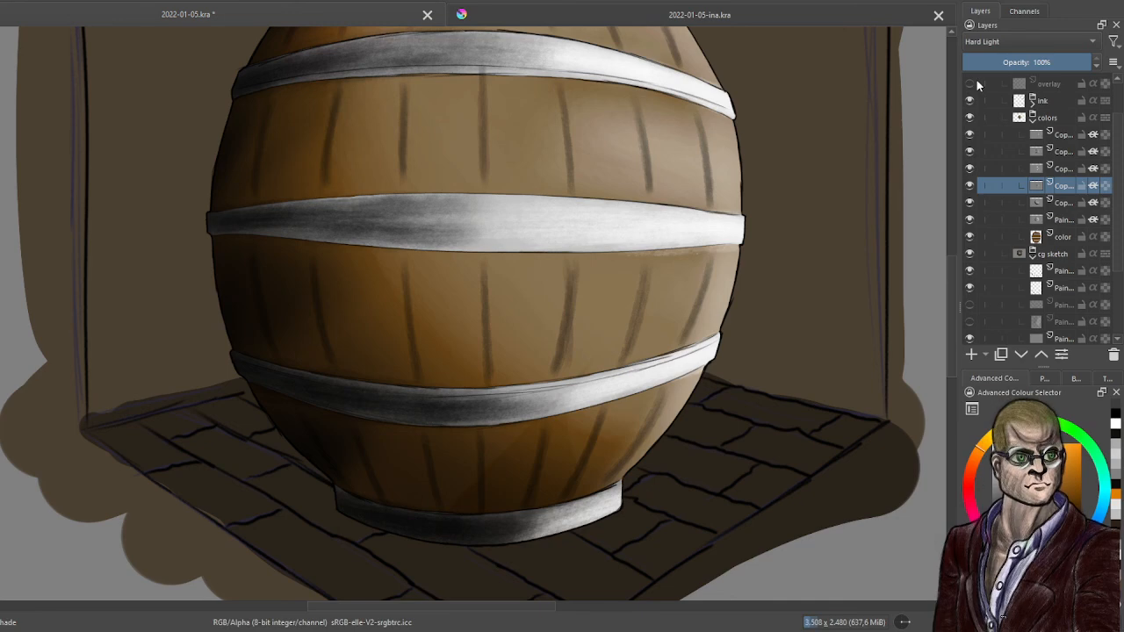
pyautogui.scroll(-1, 658, 297)
pyautogui.moveTo(662, 254); pyautogui.dragTo(665, 295)
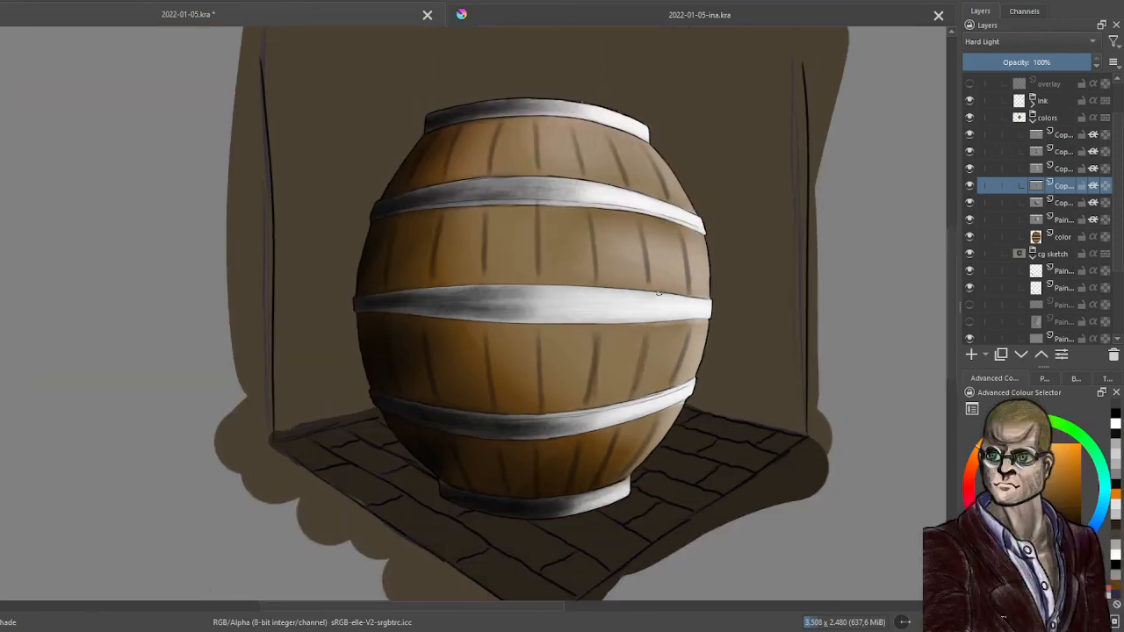
pyautogui.scroll(1, 680, 254)
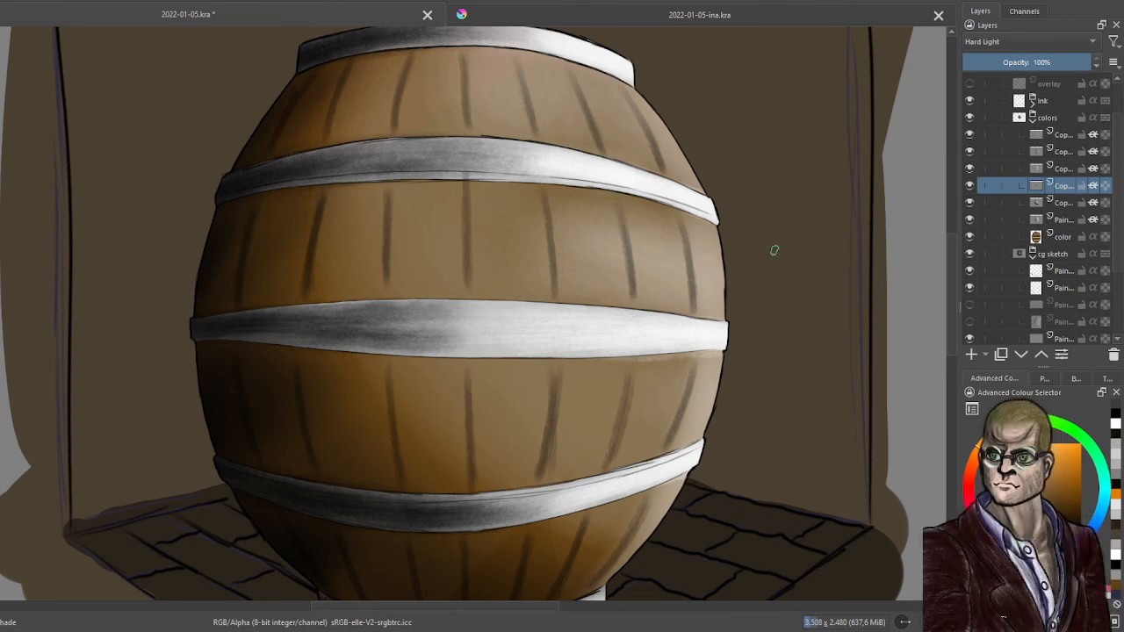
# Soften the plank seams on the barrel's lit side with a large textured brush and compare with the overlay guide on and off
pyautogui.press('ctrl')
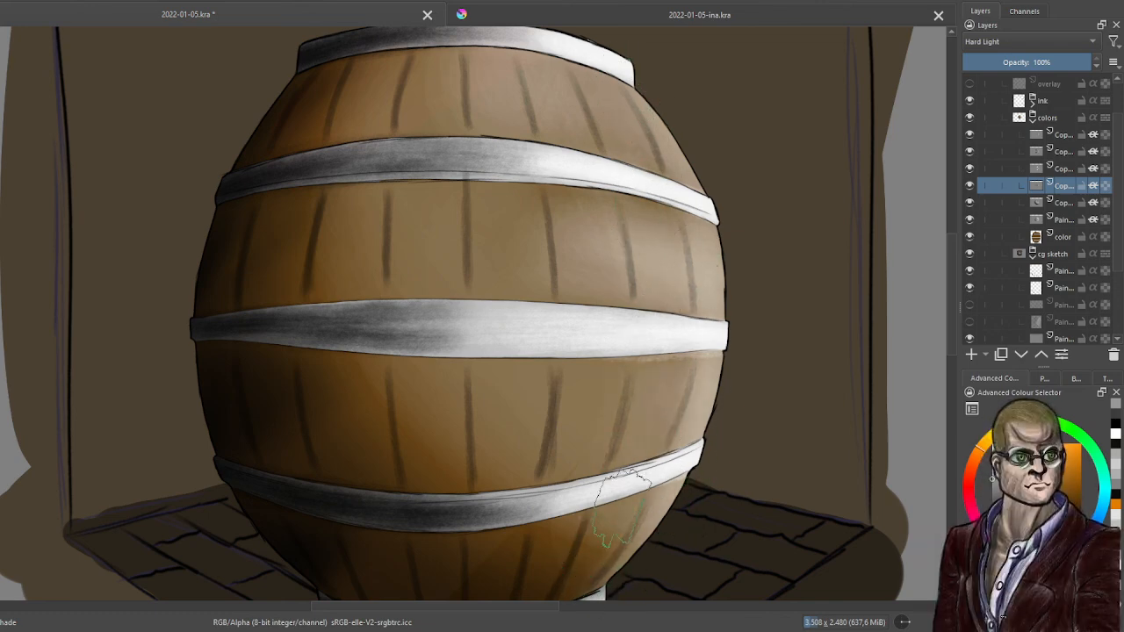
pyautogui.scroll(-2, 623, 255)
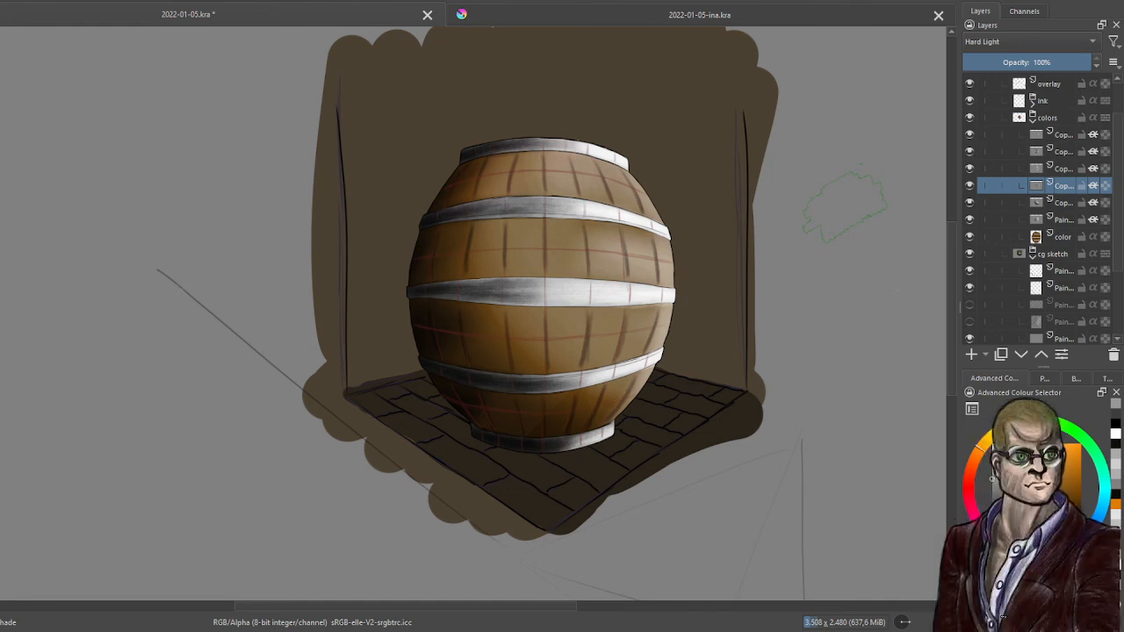
pyautogui.click(969, 83)
pyautogui.click(969, 84)
pyautogui.click(1044, 379)
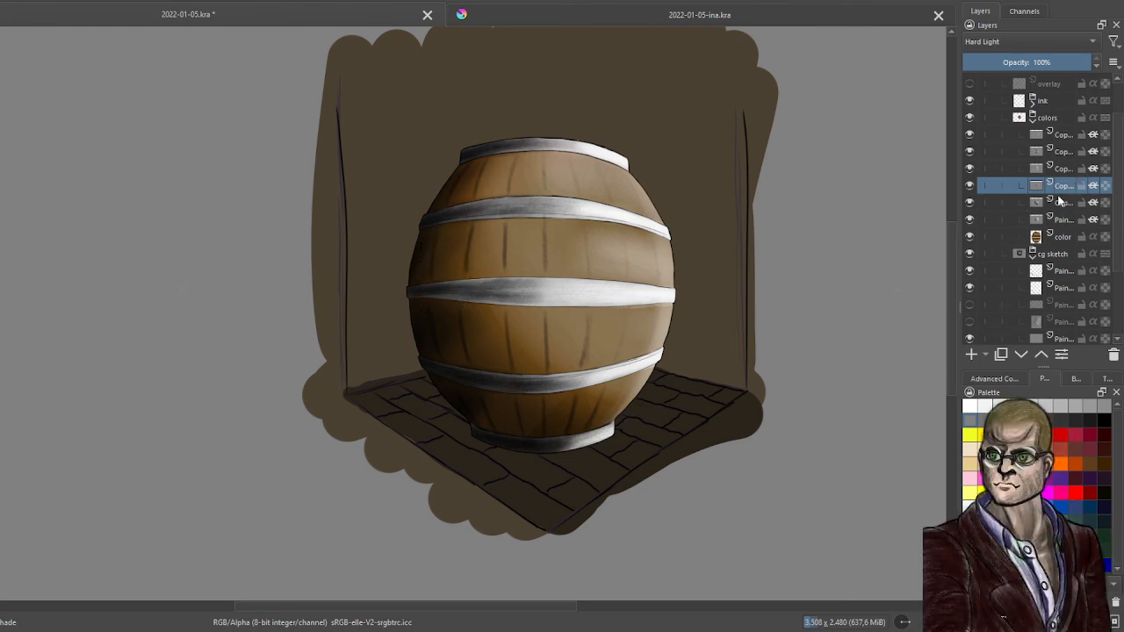
# Duplicate the topmost Hard Light copy in the colors group and move the duplicate down to fourth in the group
pyautogui.click(1064, 137)
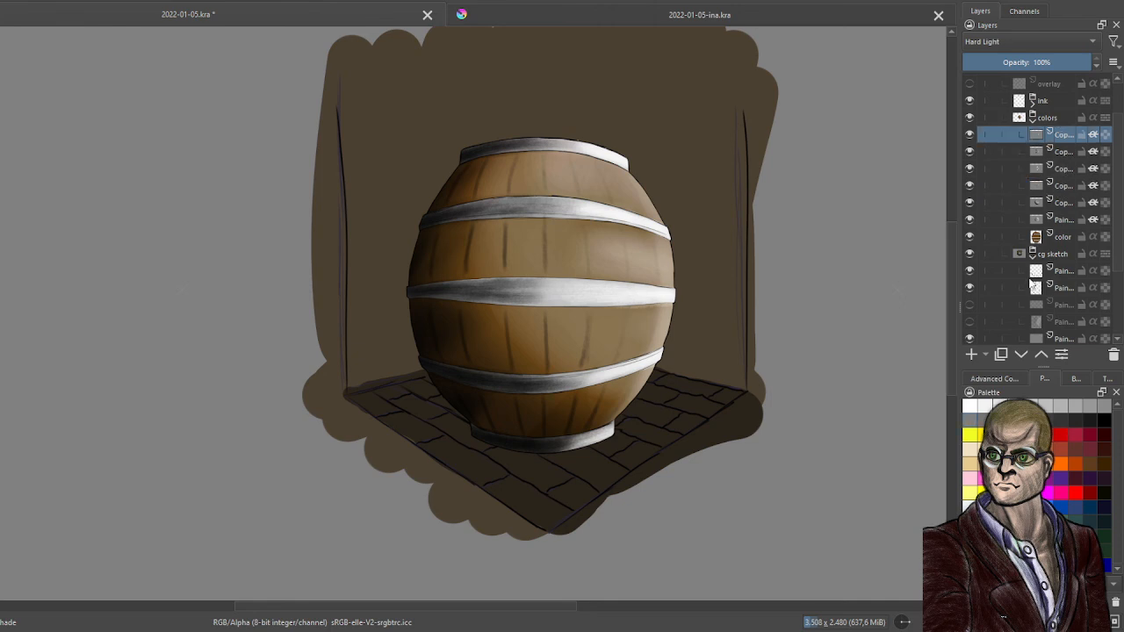
pyautogui.hotkey('ctrl', 'j')
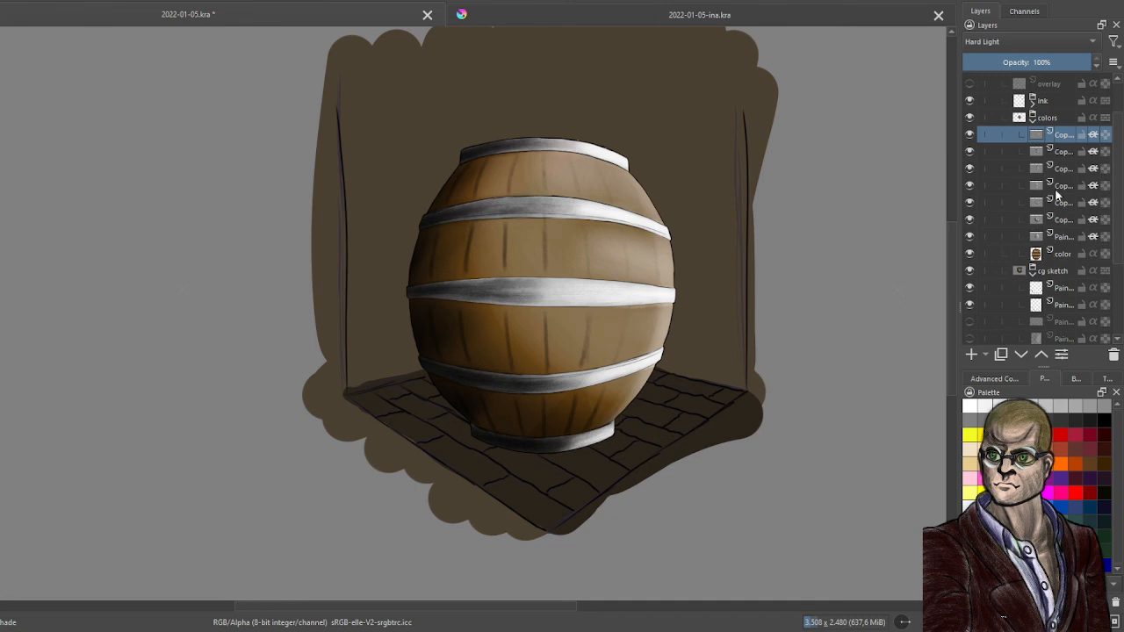
pyautogui.click(1023, 355)
pyautogui.click(1022, 356)
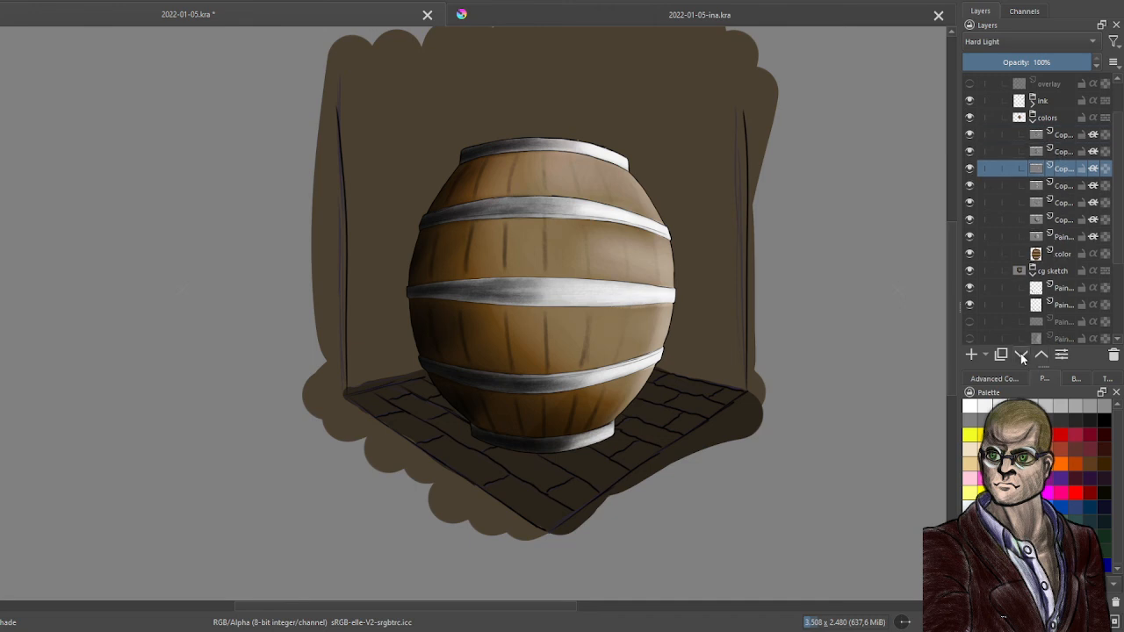
pyautogui.click(1022, 356)
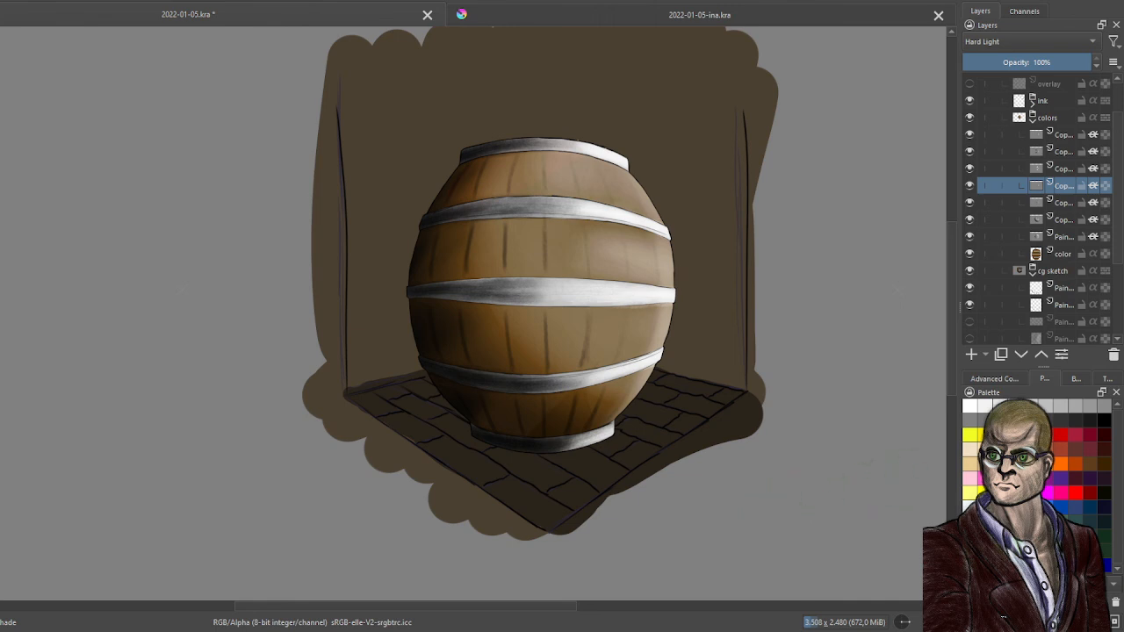
# Paint light edge highlights beside the plank seams on the wood band between the top two hoops
pyautogui.click(992, 379)
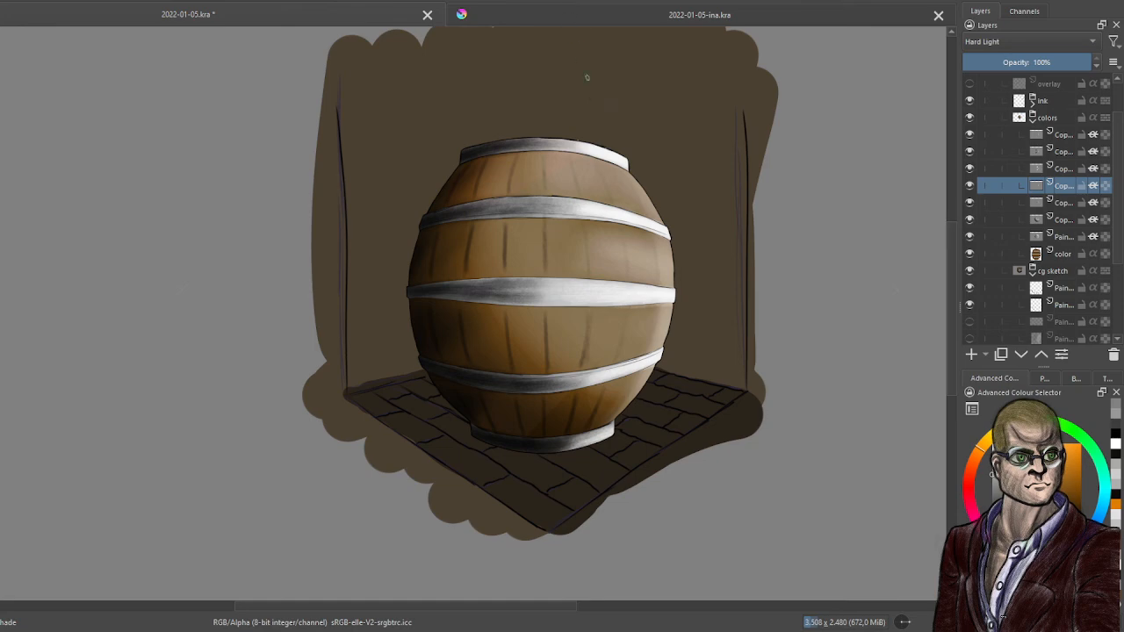
pyautogui.scroll(5, 566, 143)
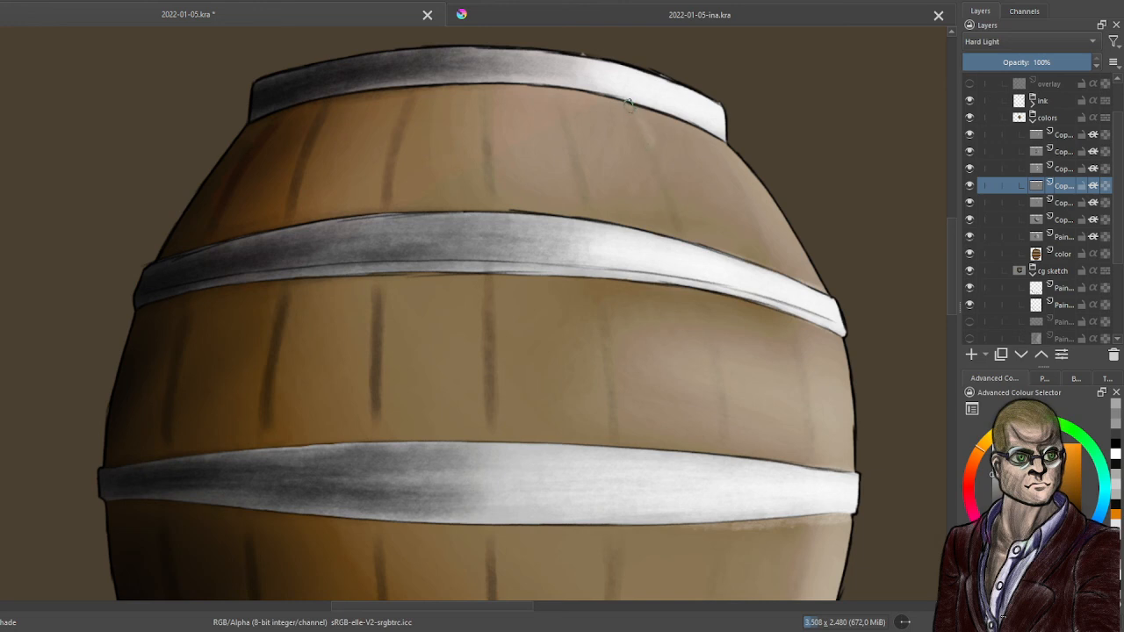
pyautogui.moveTo(629, 103); pyautogui.dragTo(630, 106)
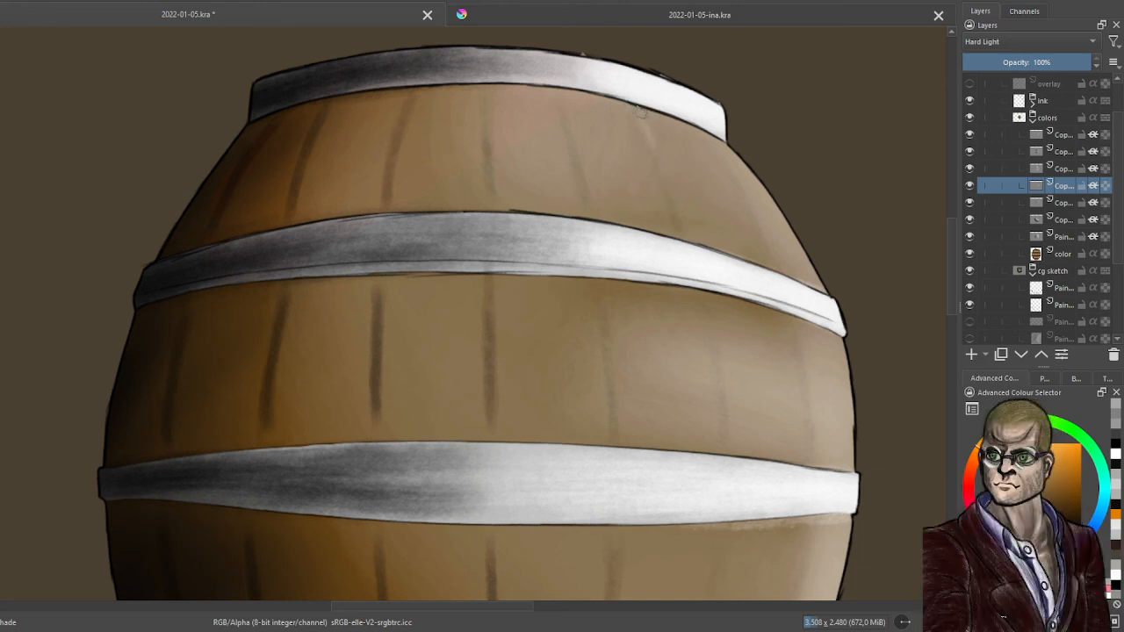
pyautogui.moveTo(642, 118); pyautogui.dragTo(680, 217)
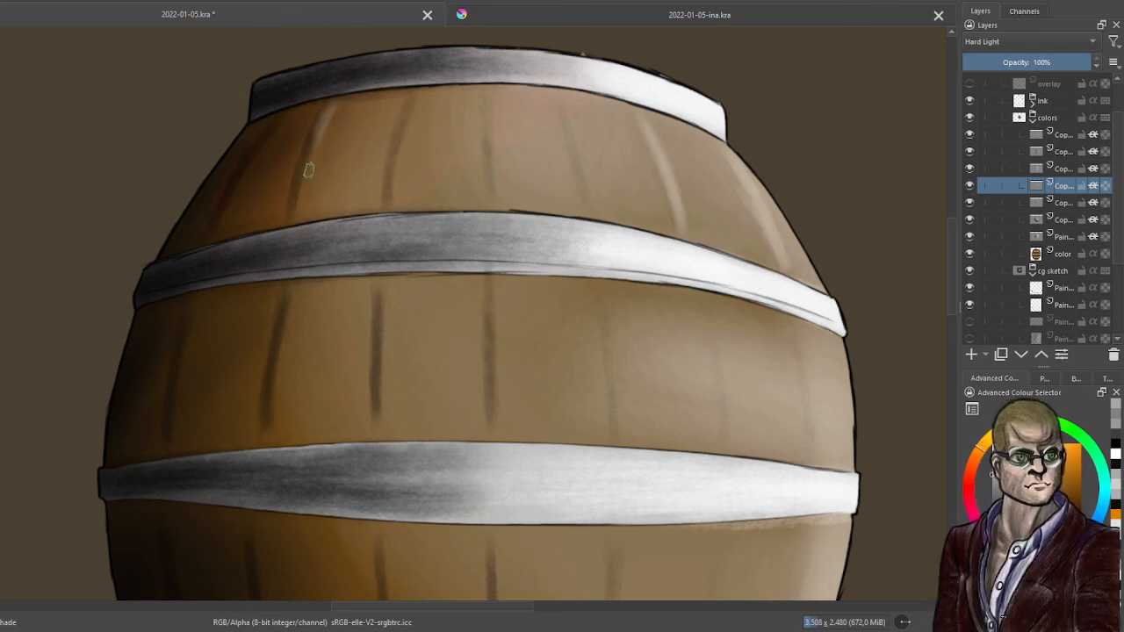
pyautogui.moveTo(417, 95); pyautogui.dragTo(398, 144)
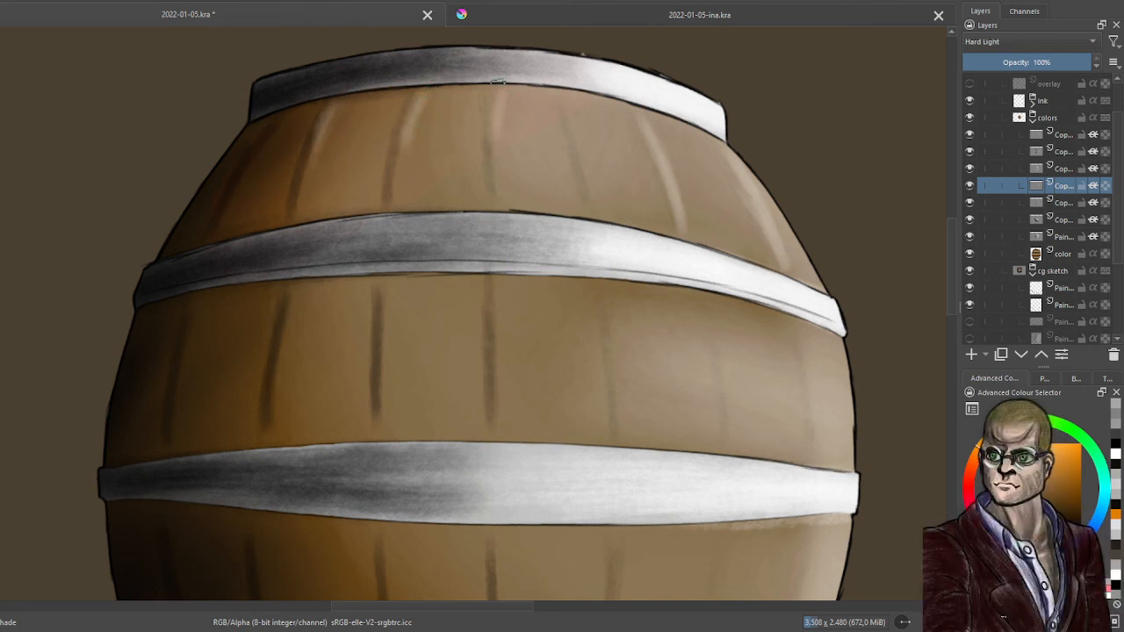
pyautogui.moveTo(514, 97); pyautogui.dragTo(507, 150)
pyautogui.moveTo(569, 96); pyautogui.dragTo(586, 140)
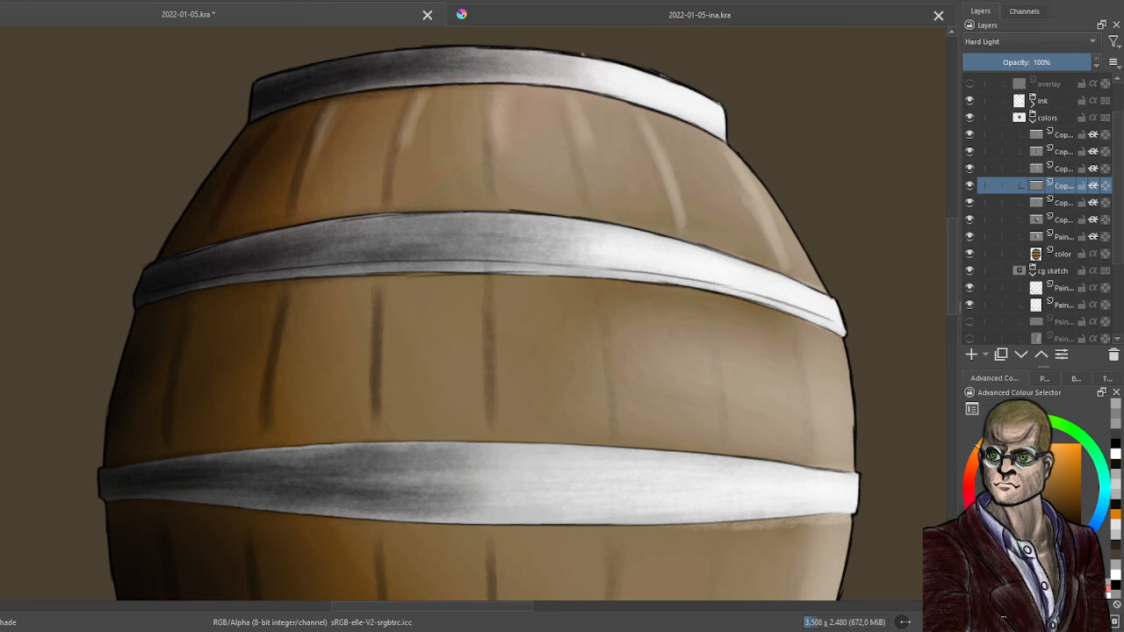
pyautogui.moveTo(785, 265); pyautogui.dragTo(790, 270)
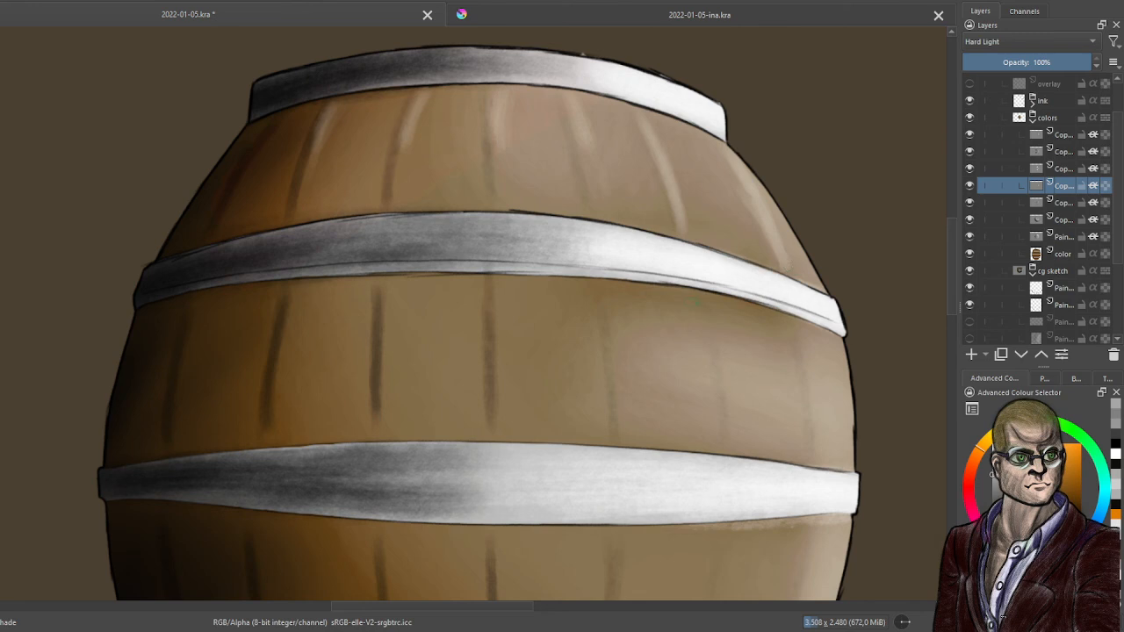
# Paint light edge highlights beside the plank seams on the wood band between the second hoop and the middle hoop
pyautogui.moveTo(711, 305); pyautogui.dragTo(734, 447)
pyautogui.moveTo(702, 296); pyautogui.dragTo(733, 445)
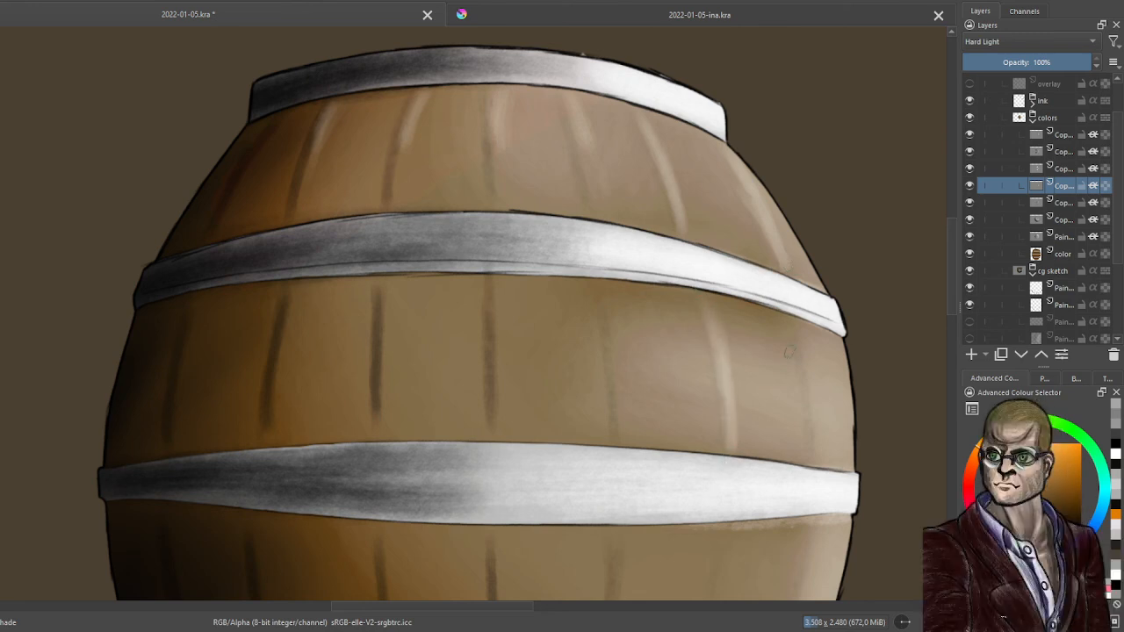
pyautogui.moveTo(805, 332); pyautogui.dragTo(820, 460)
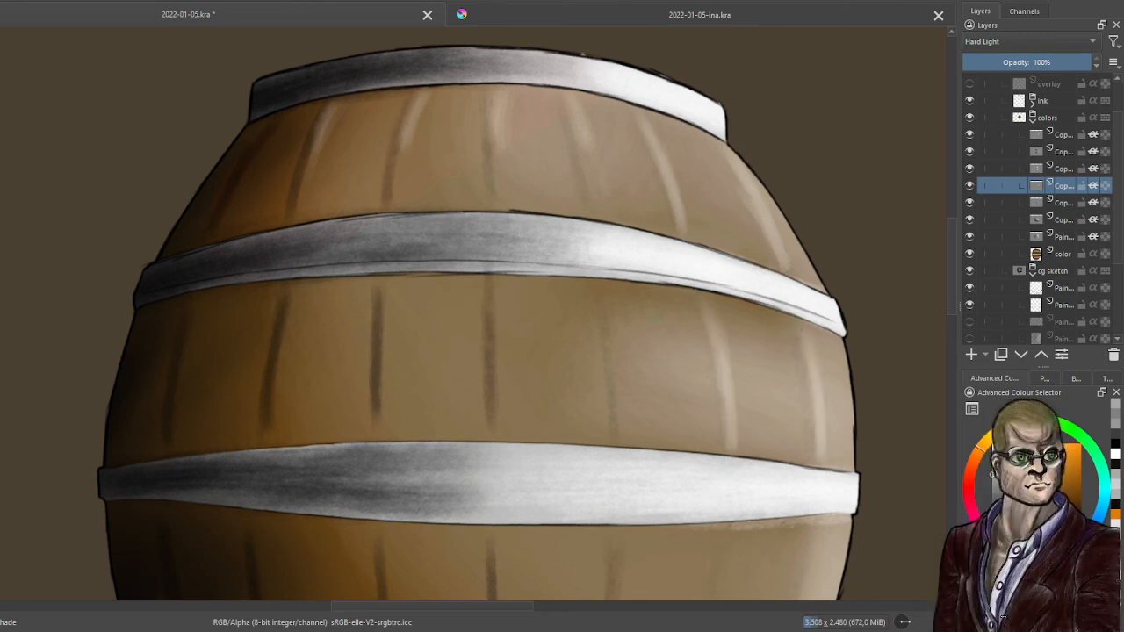
pyautogui.moveTo(613, 290); pyautogui.dragTo(624, 380)
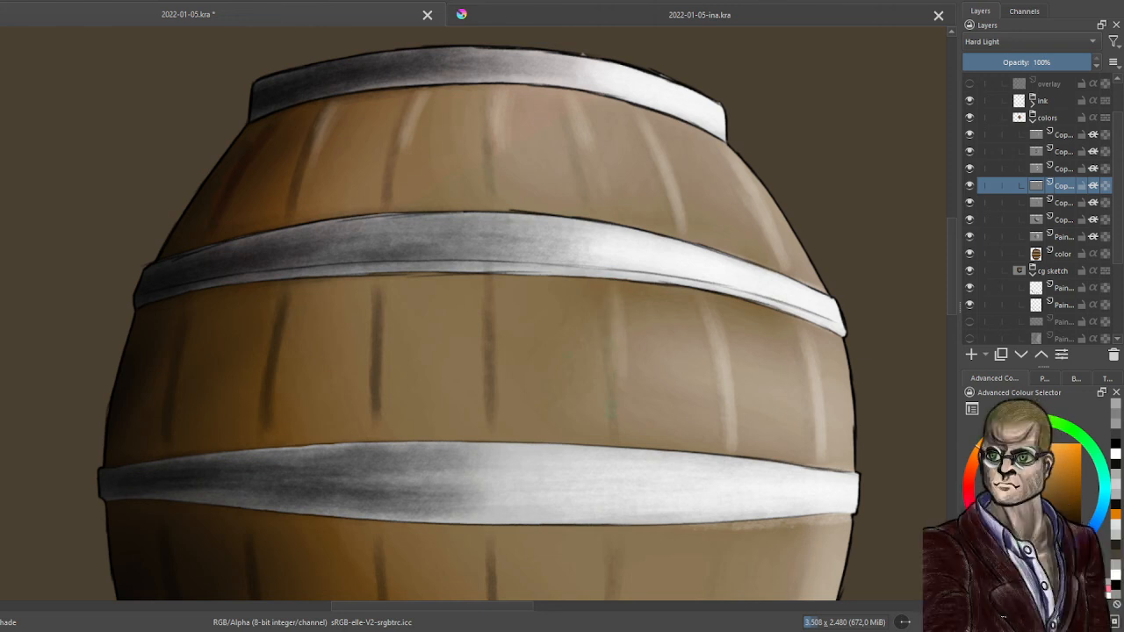
pyautogui.moveTo(507, 288); pyautogui.dragTo(503, 334)
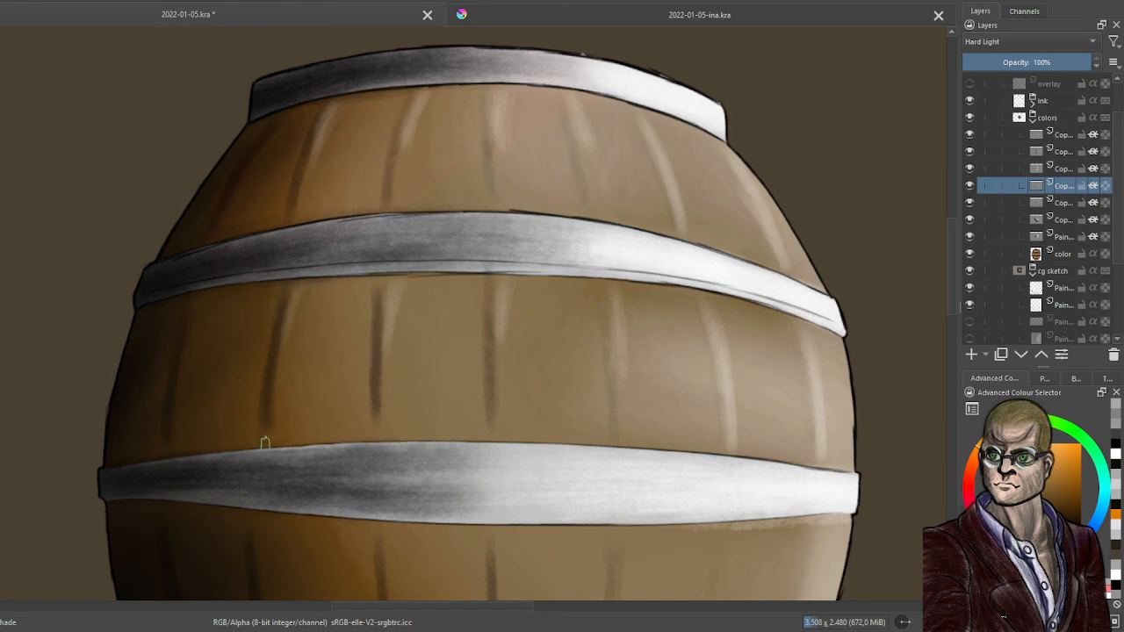
# Add light edge highlights beside the plank seams on the wood band just below the middle hoop
pyautogui.scroll(-3, 494, 374)
pyautogui.moveTo(580, 496); pyautogui.dragTo(591, 302)
pyautogui.scroll(2, 592, 304)
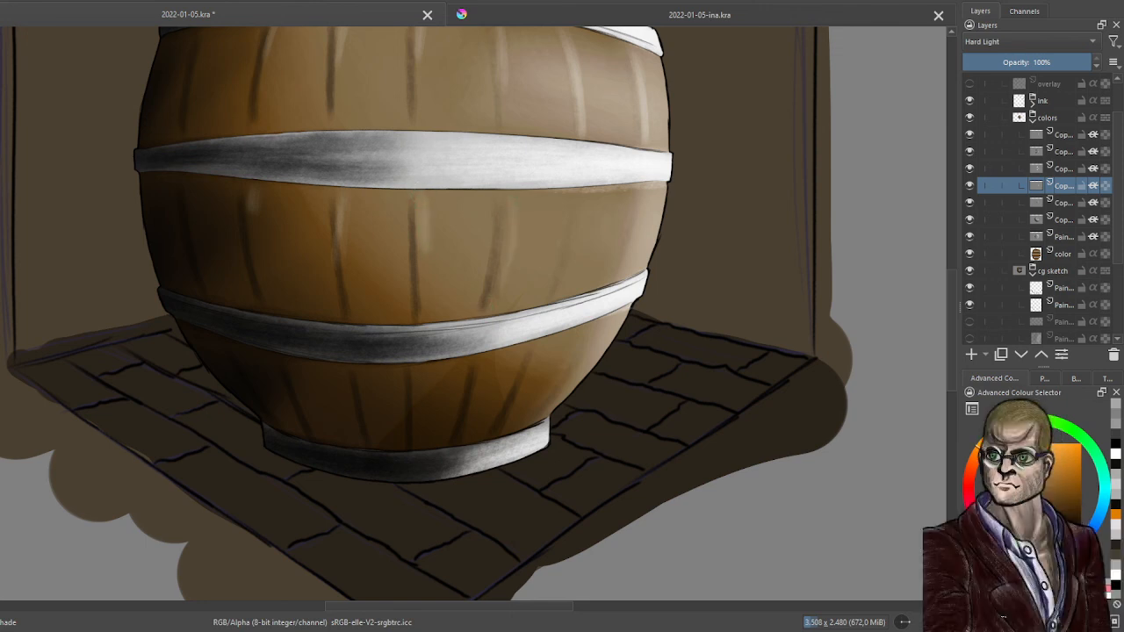
pyautogui.moveTo(508, 230); pyautogui.dragTo(496, 301)
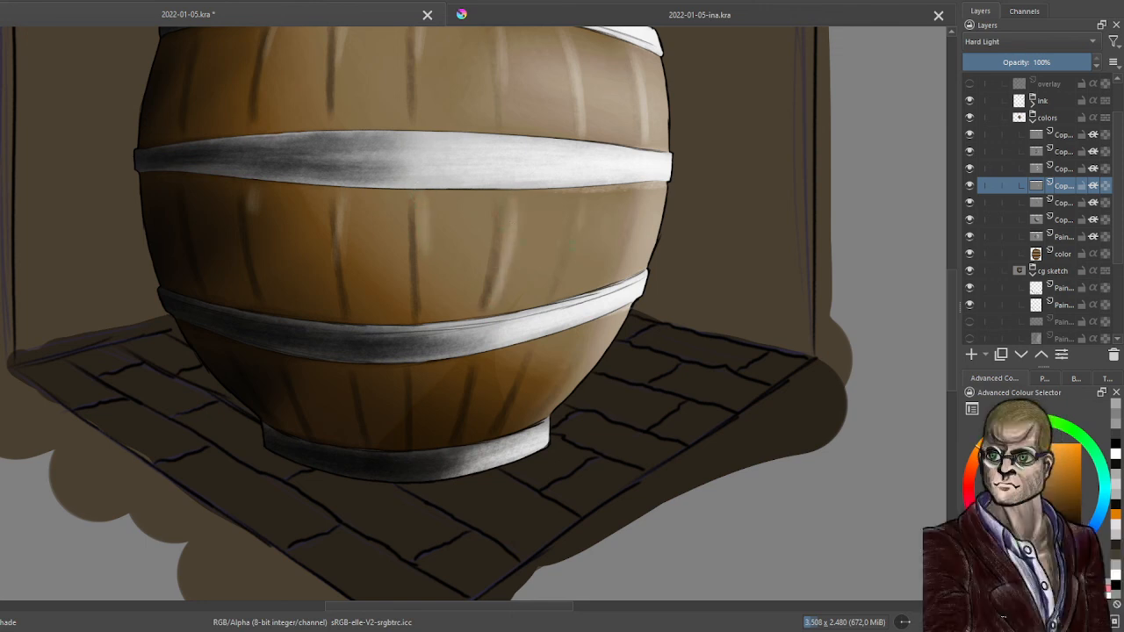
pyautogui.moveTo(575, 234); pyautogui.dragTo(559, 294)
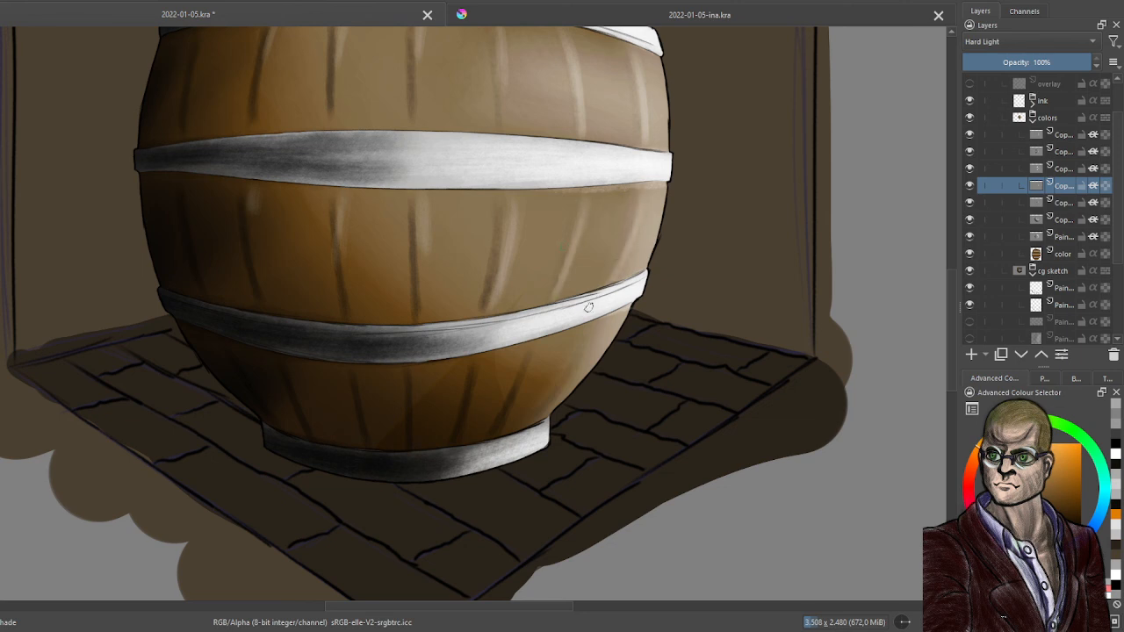
# Paint light edge highlights along the lit-side plank seams on the wood band between the bottom two hoops
pyautogui.moveTo(565, 383); pyautogui.dragTo(541, 416)
pyautogui.moveTo(533, 341); pyautogui.dragTo(492, 421)
pyautogui.moveTo(482, 367)
pyautogui.mouseDown()
pyautogui.moveTo(459, 421)
pyautogui.moveTo(470, 401)
pyautogui.mouseUp()
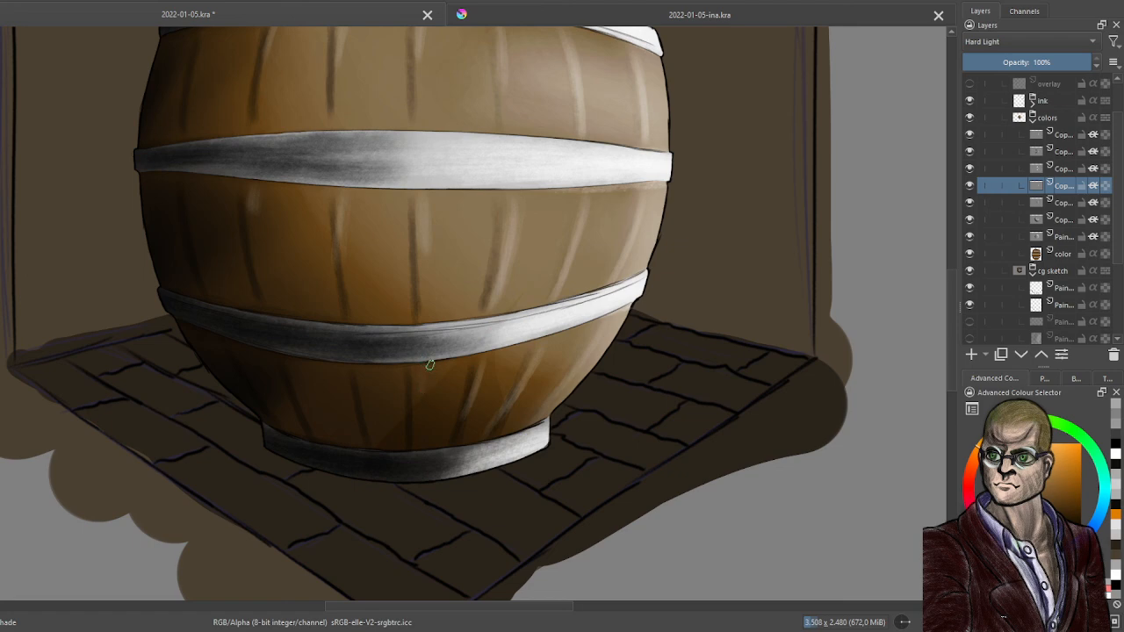
pyautogui.scroll(-2, 401, 396)
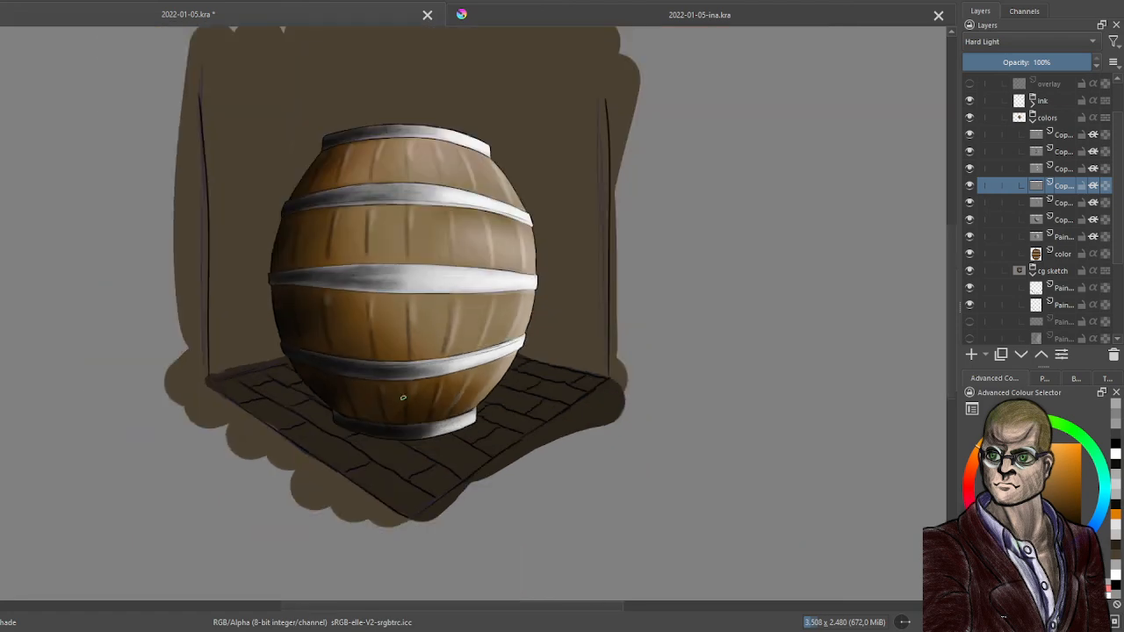
pyautogui.moveTo(555, 346); pyautogui.dragTo(661, 424)
pyautogui.scroll(1, 683, 382)
pyautogui.scroll(-1, 700, 407)
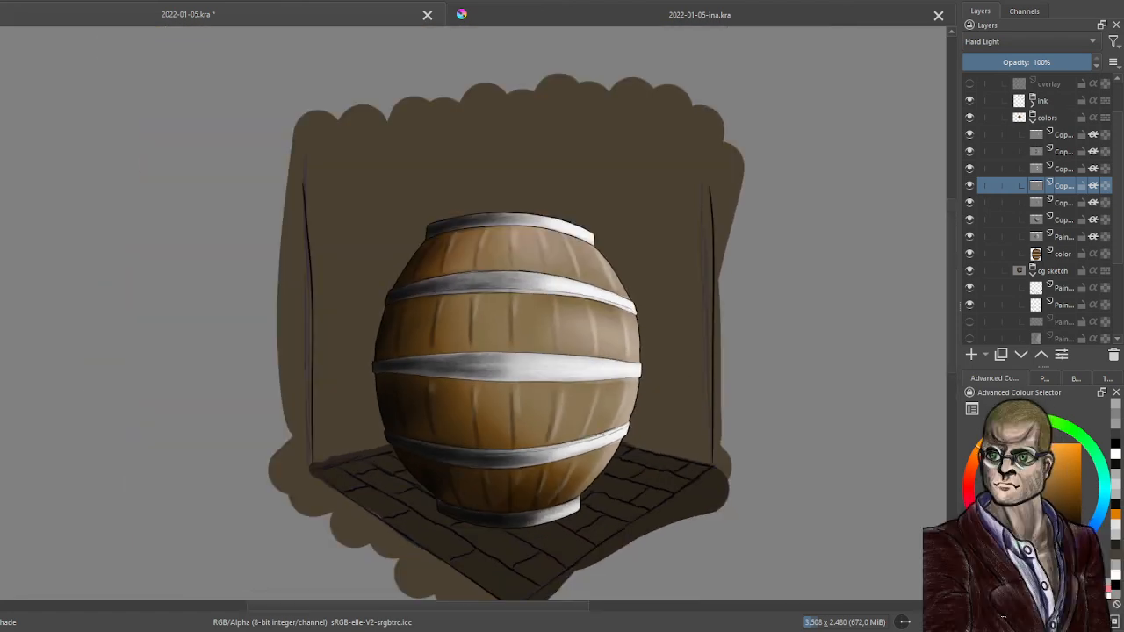
# Brush a subtle texture over the barrel's wood and hoops on the topmost Hard Light copy, using a large brush preset tagged Textures
pyautogui.click(1054, 136)
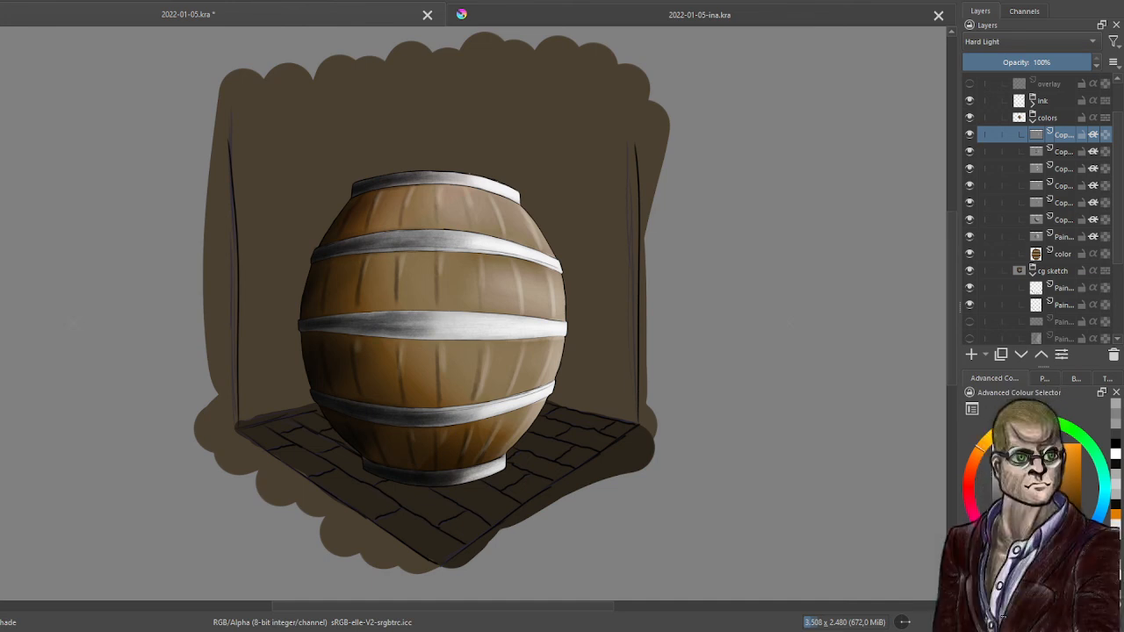
pyautogui.click(1046, 380)
pyautogui.click(1071, 381)
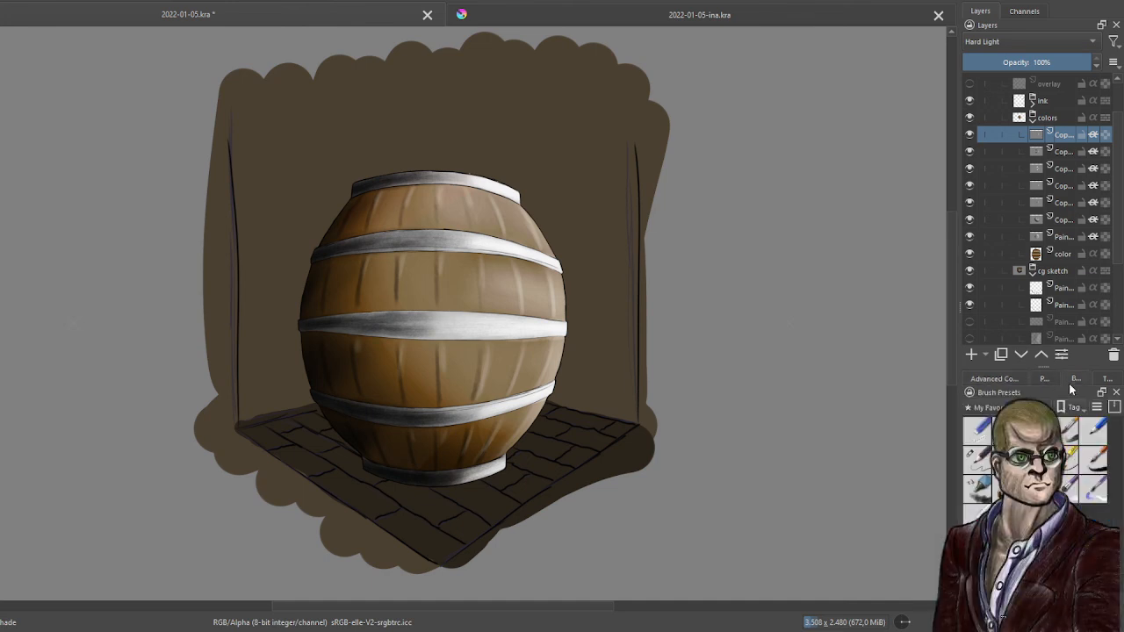
pyautogui.scroll(-9, 1016, 406)
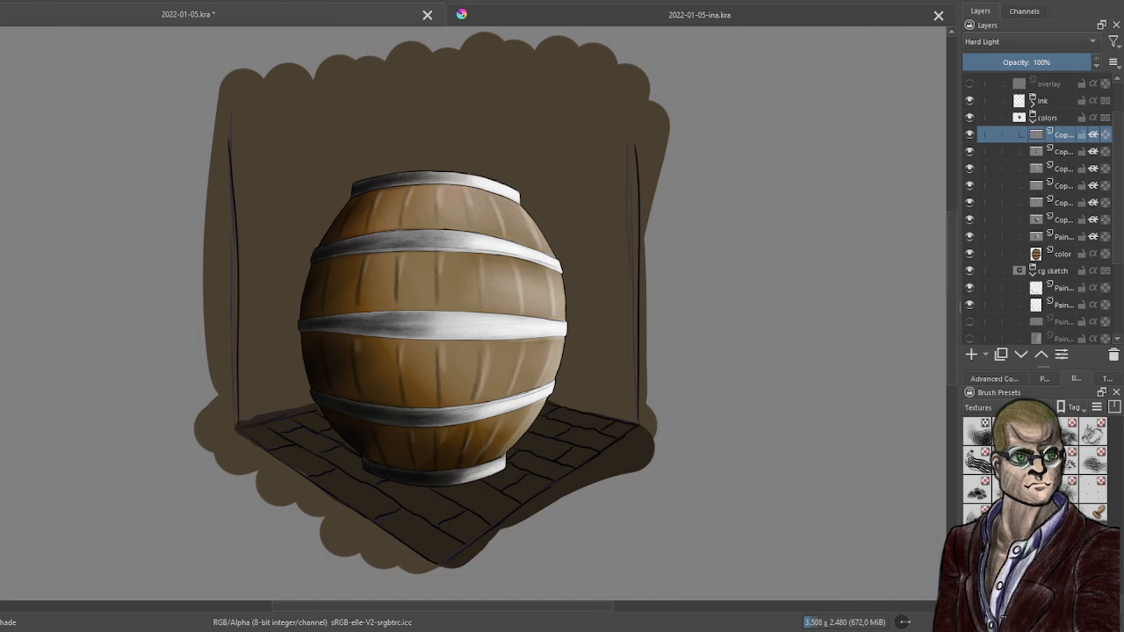
pyautogui.click(1089, 434)
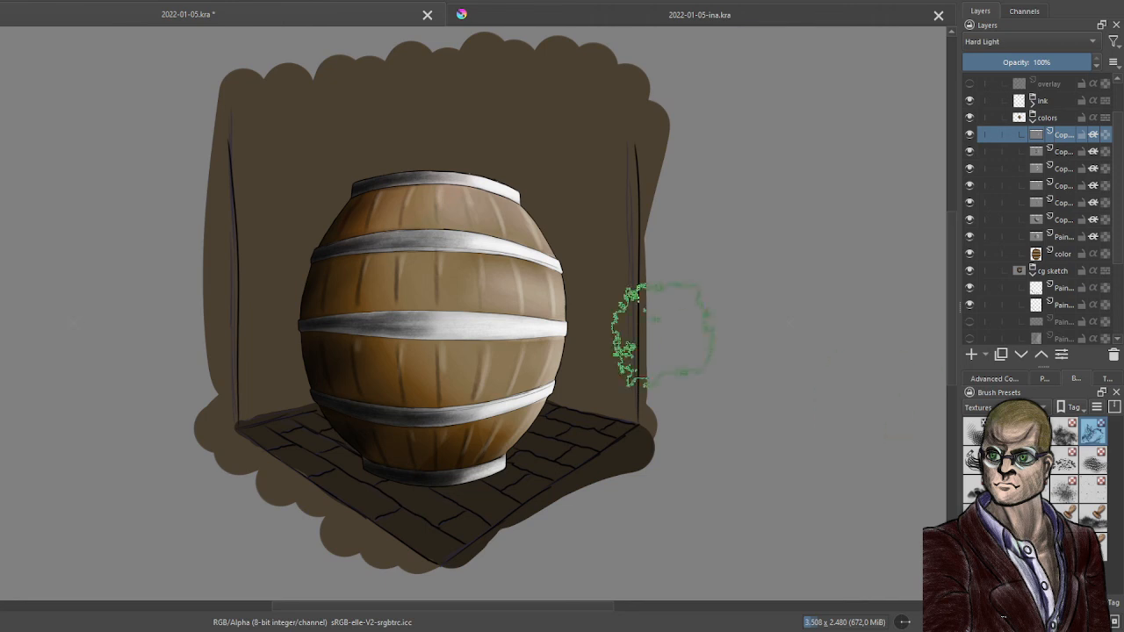
pyautogui.moveTo(396, 339); pyautogui.dragTo(527, 224)
pyautogui.hotkey('ctrl', 'z')
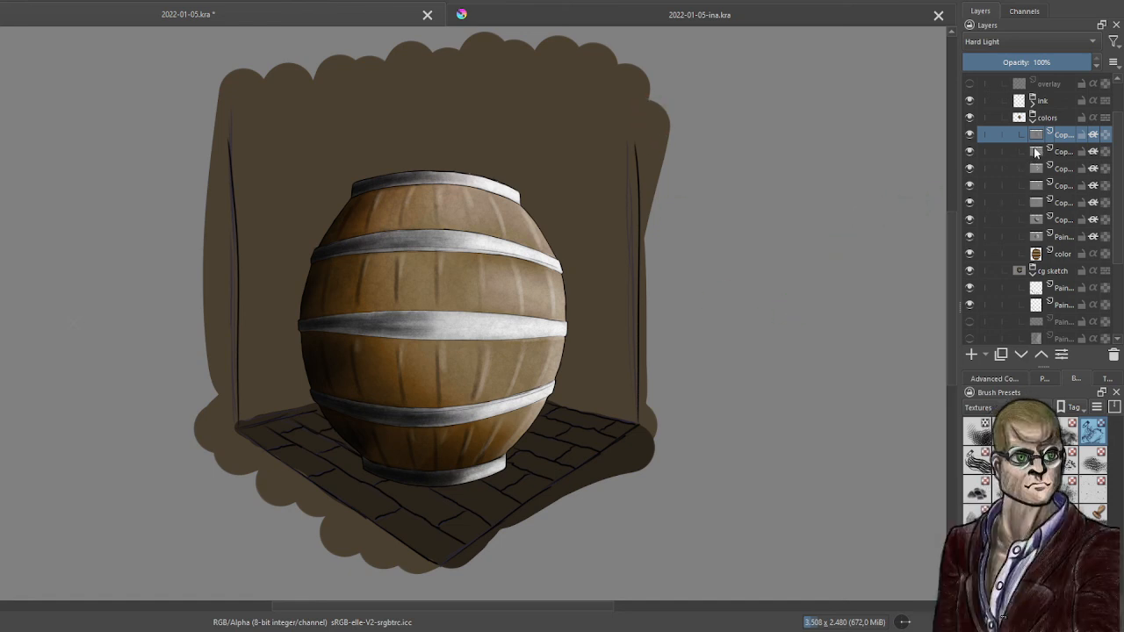
pyautogui.scroll(-3, 673, 325)
pyautogui.scroll(5, 580, 288)
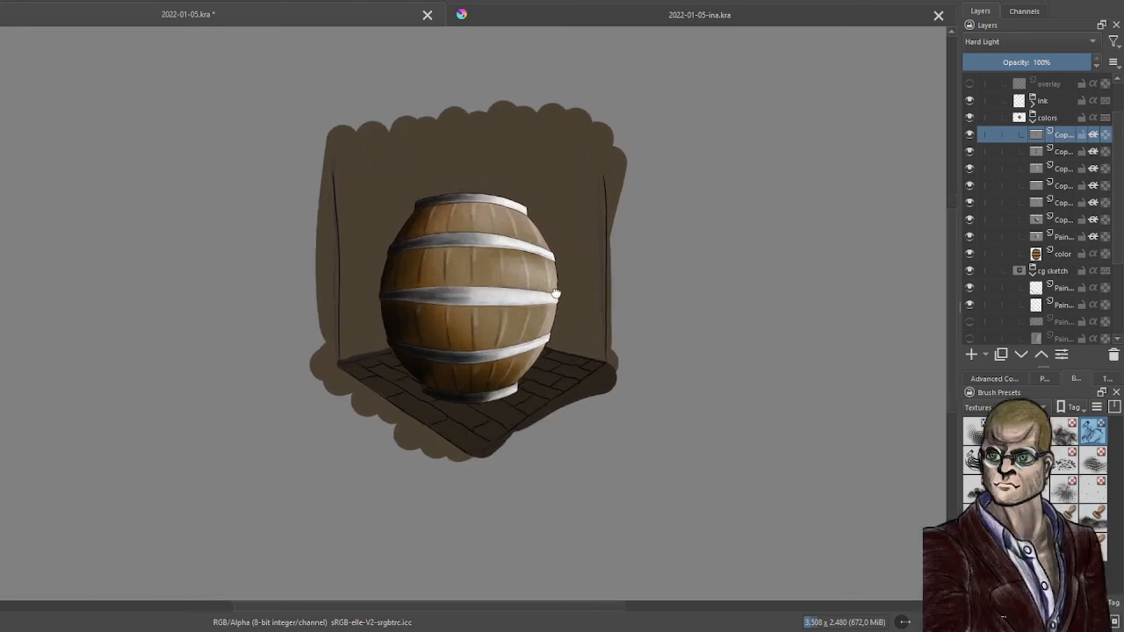